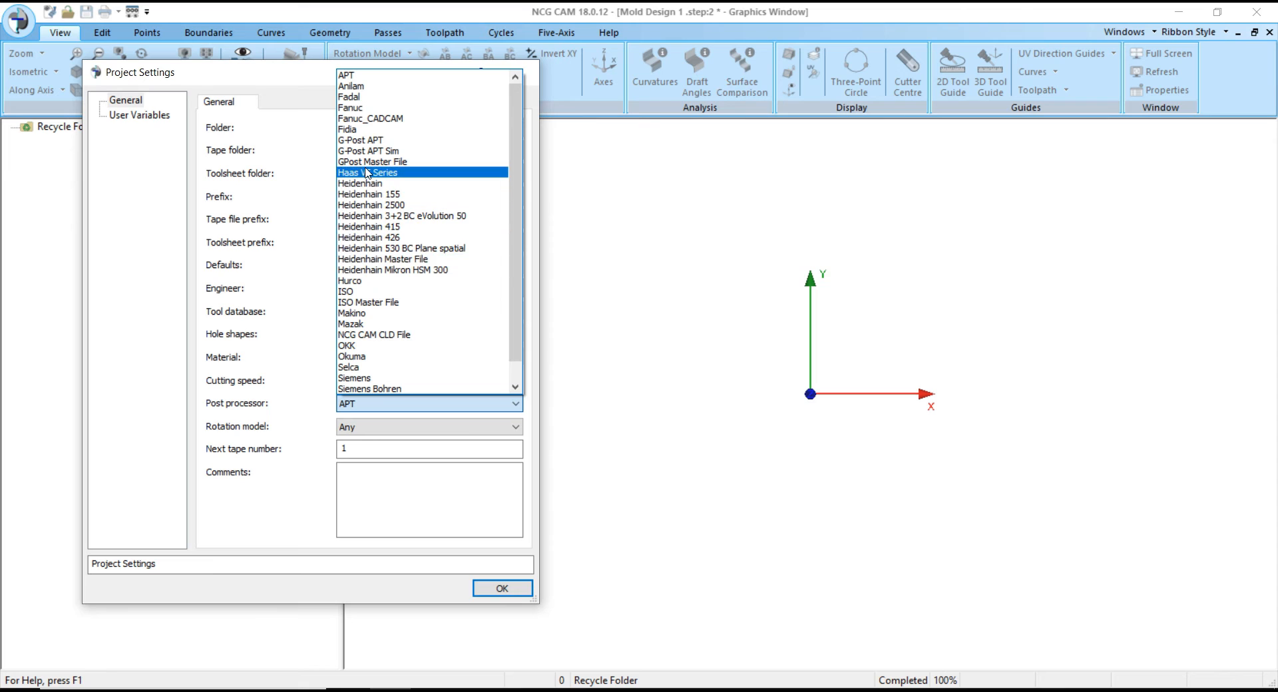
- Set the project's post processor to Fanuc_CADCAM with rotation model Any, and accept the project settings
left_click(371, 120)
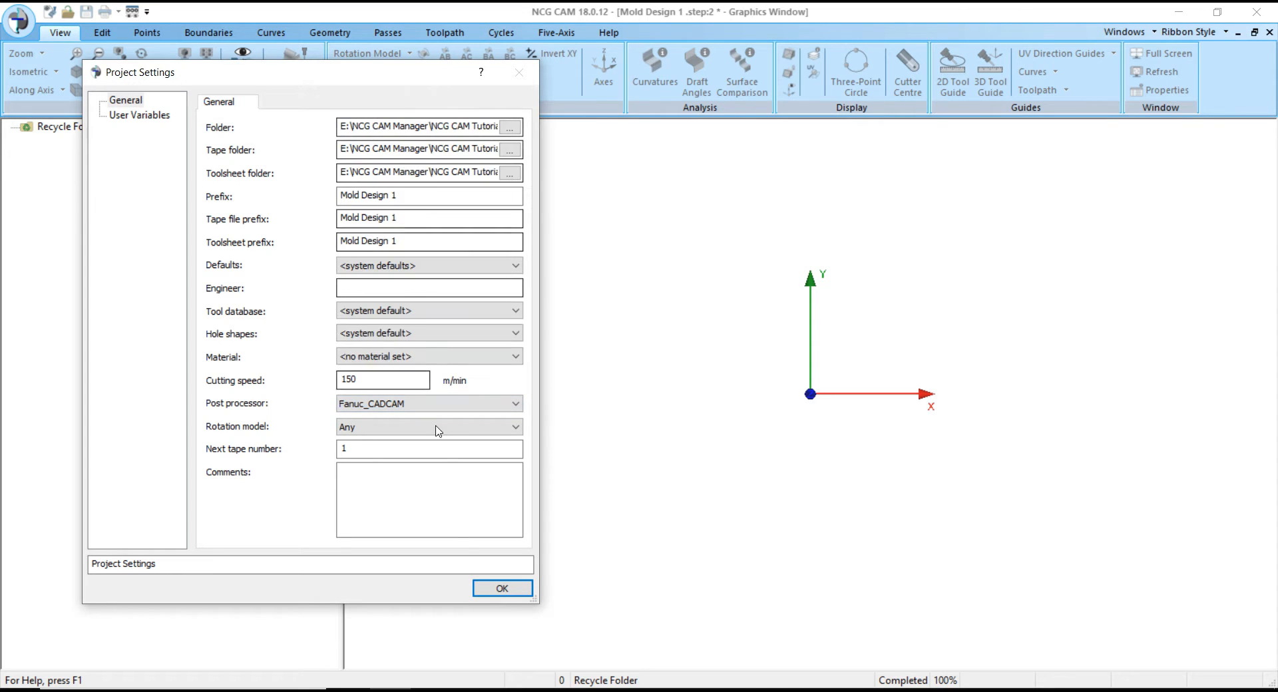
left_click(388, 428)
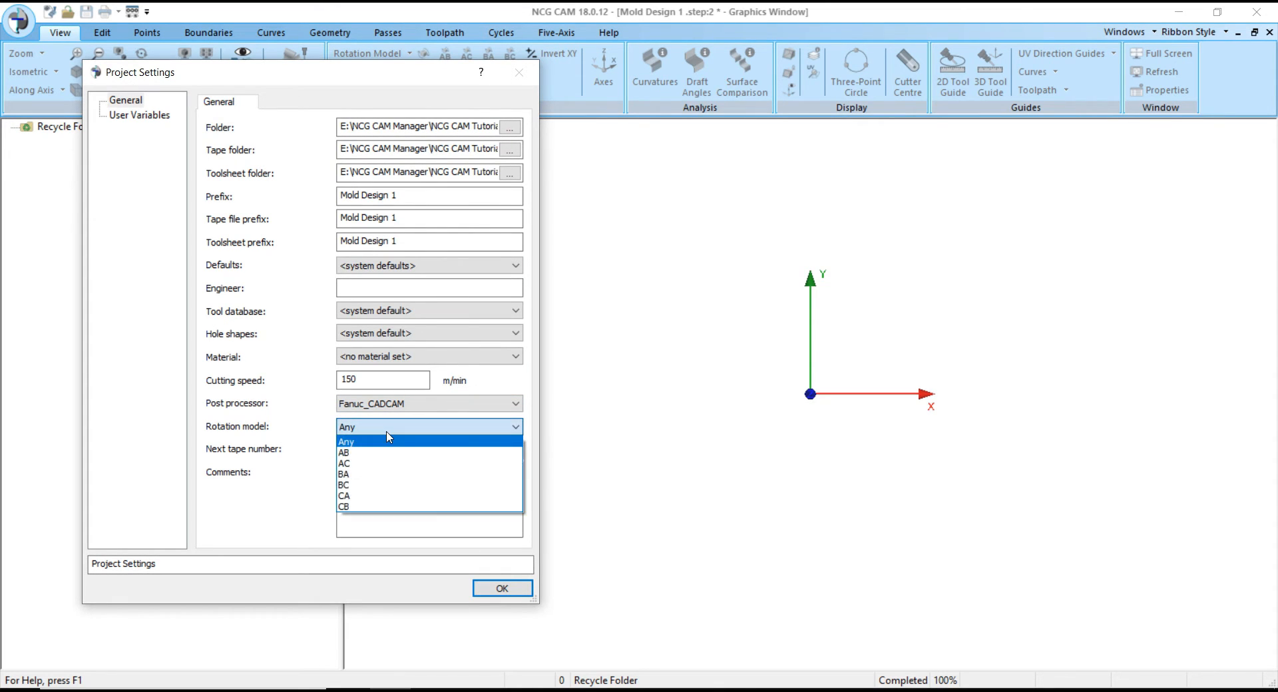
left_click(388, 436)
left_click(388, 448)
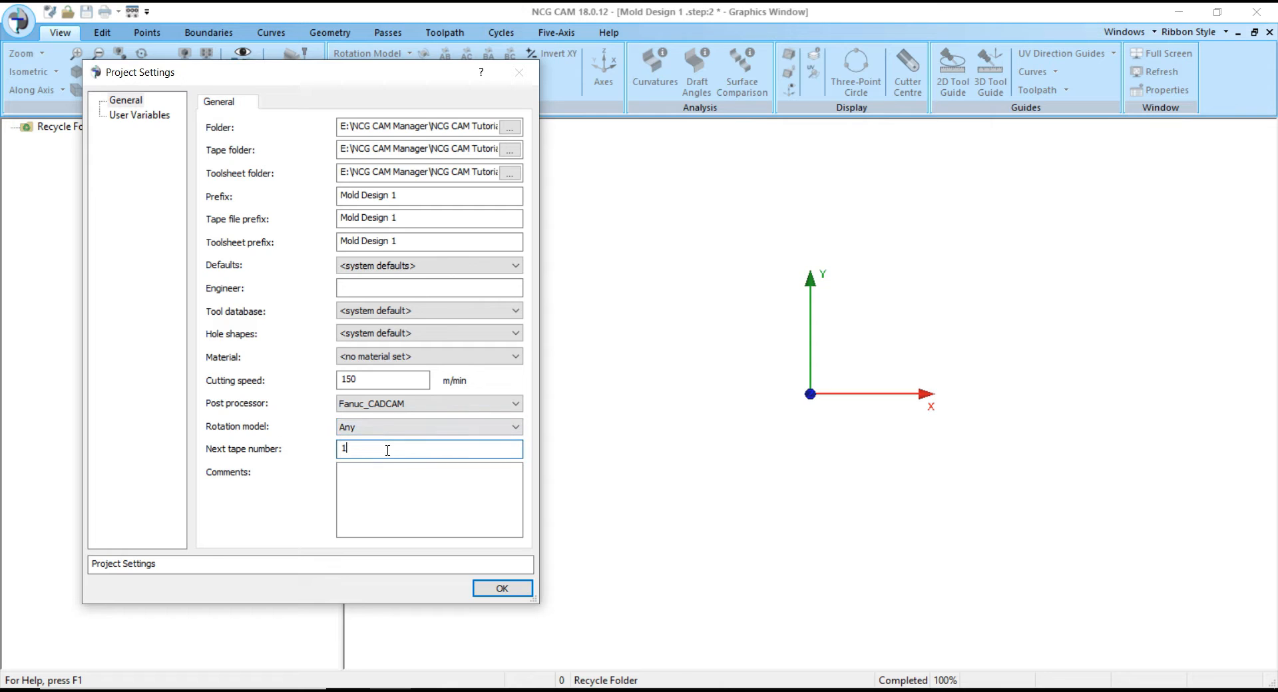
left_click(502, 589)
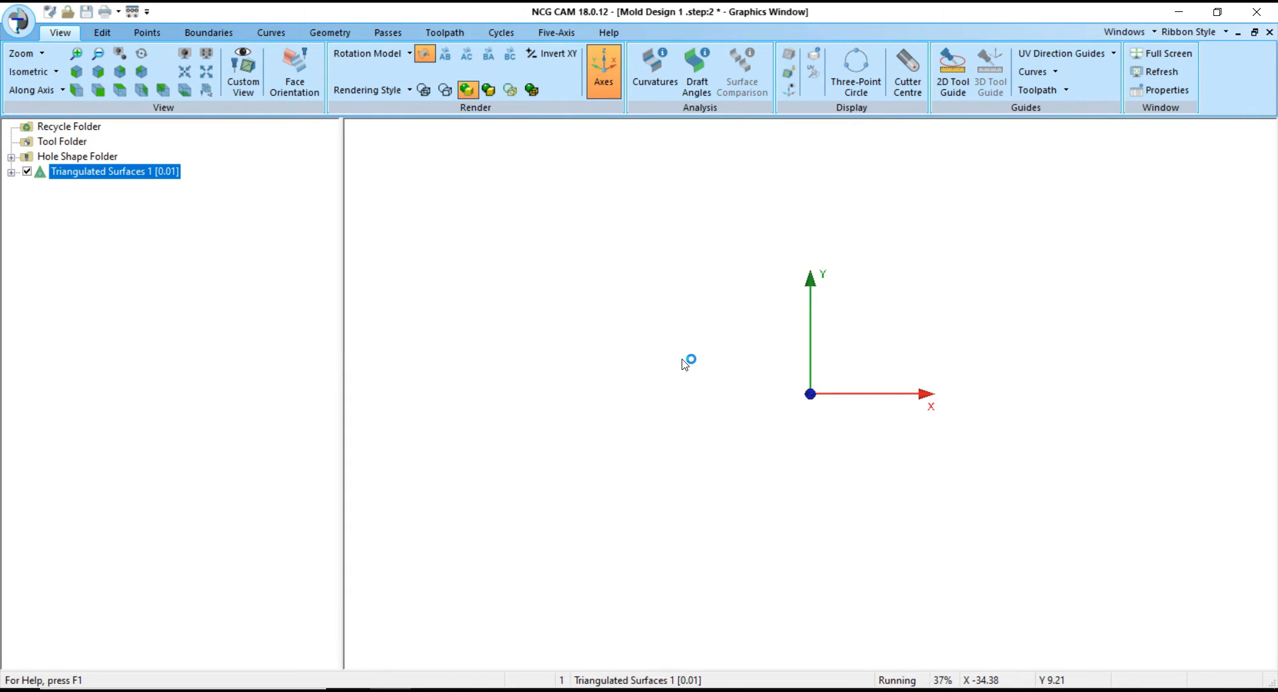
- Switch the rendering style of the imported mold surfaces to shaded with edge lines
scroll(677, 383, "down", 6)
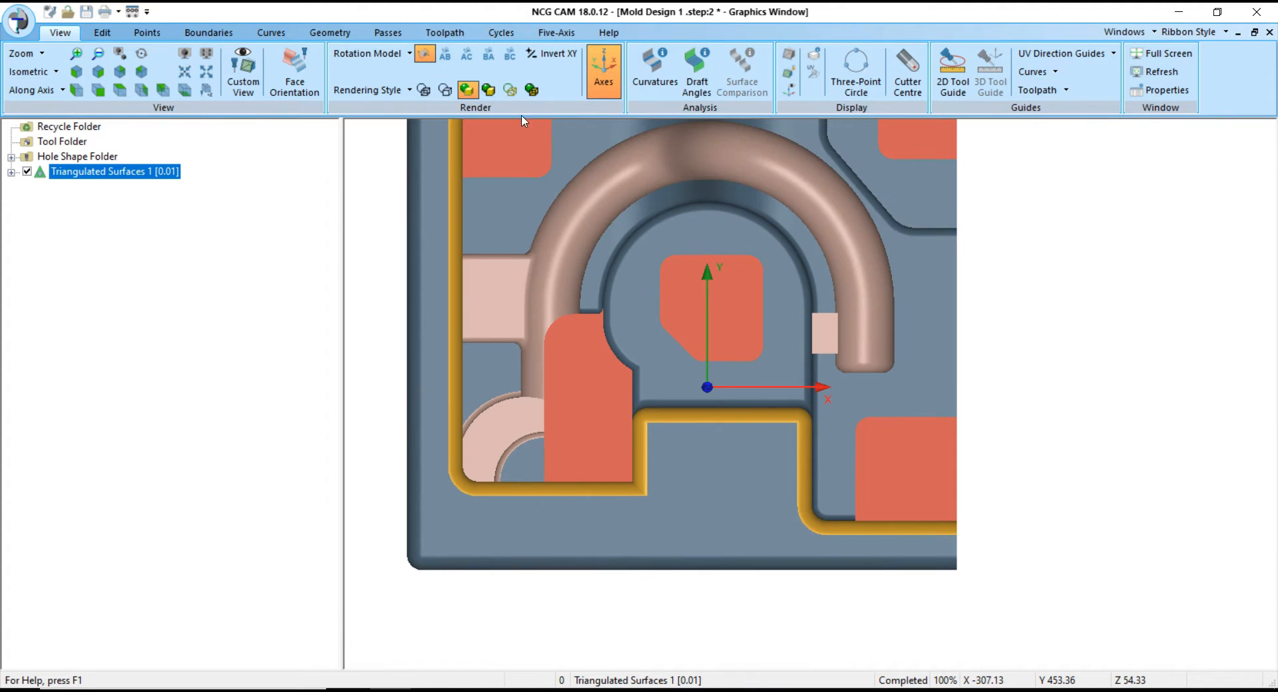
left_click(489, 89)
middle_click_drag(1019, 447, 1050, 305)
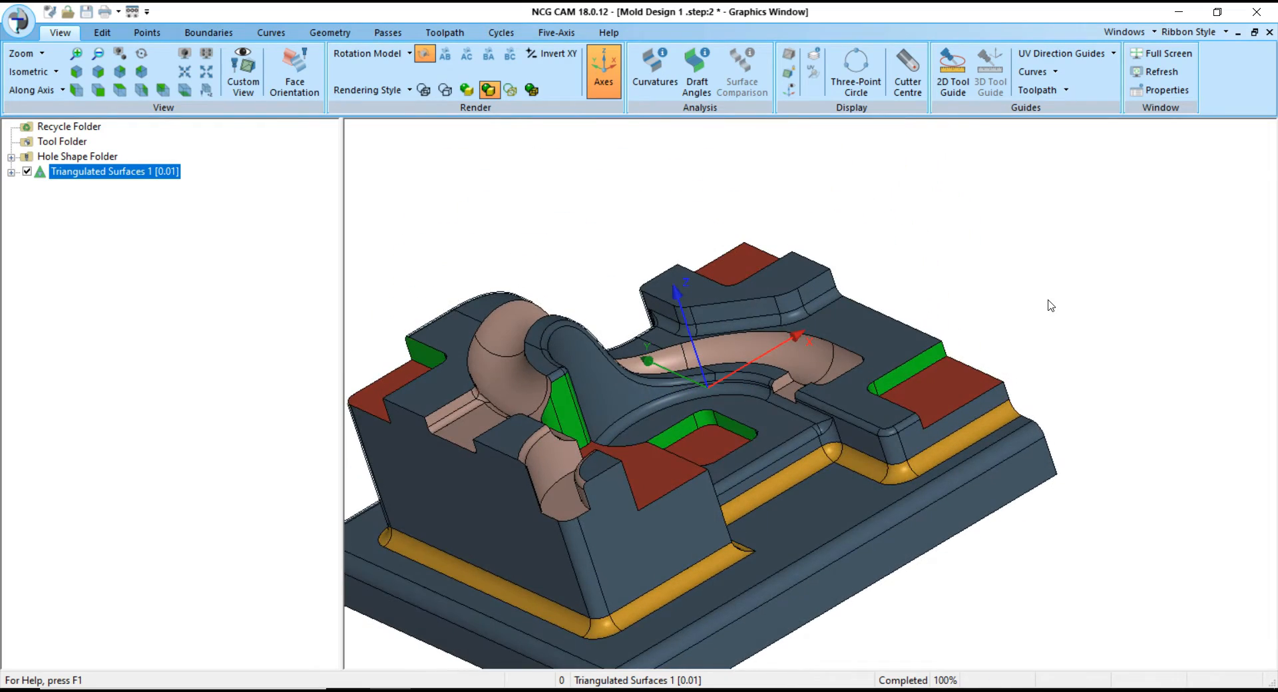
middle_click_drag(1093, 561, 636, 291)
scroll(725, 322, "down", 5)
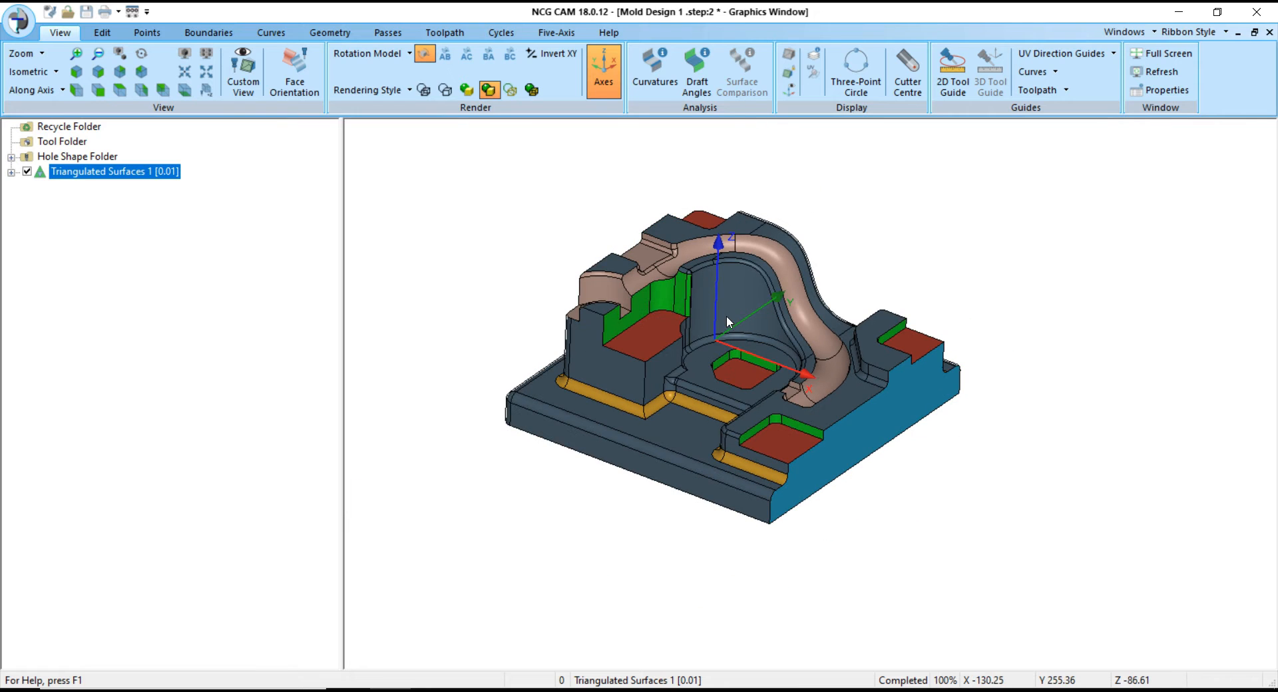
- Translate the triangulated surfaces so that the top centre of their bounding box lies at the origin
left_click(104, 33)
left_click(290, 84)
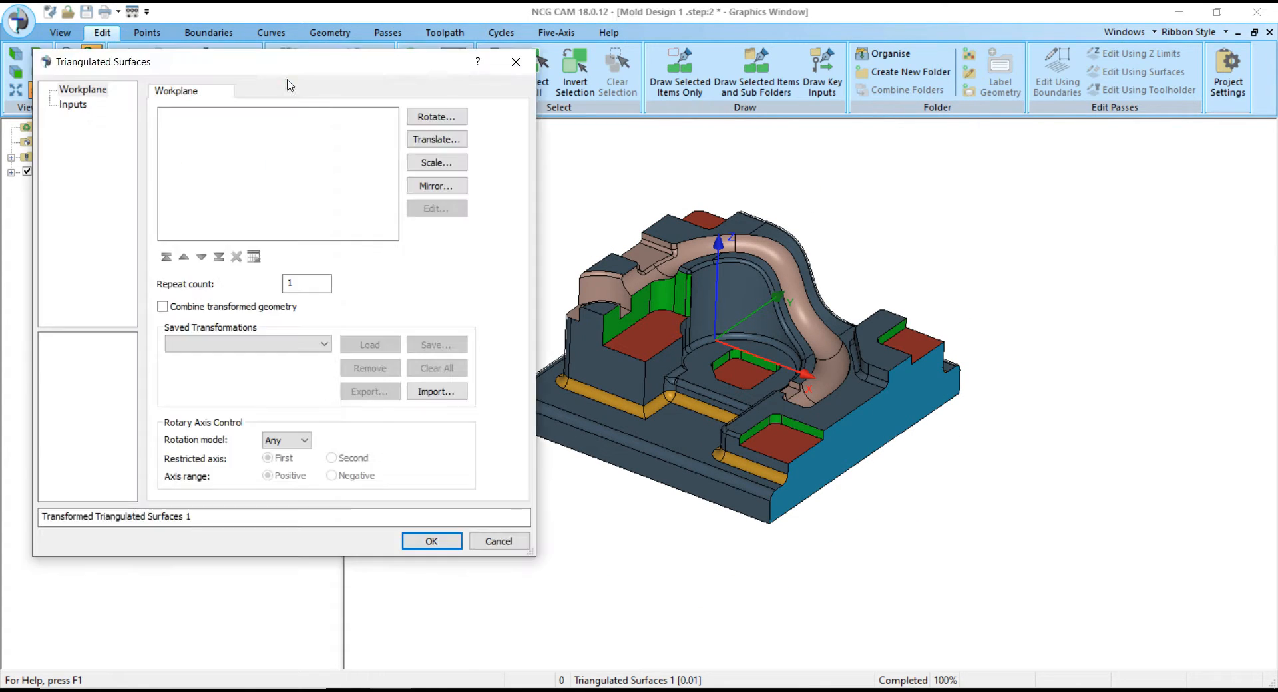
left_click(446, 141)
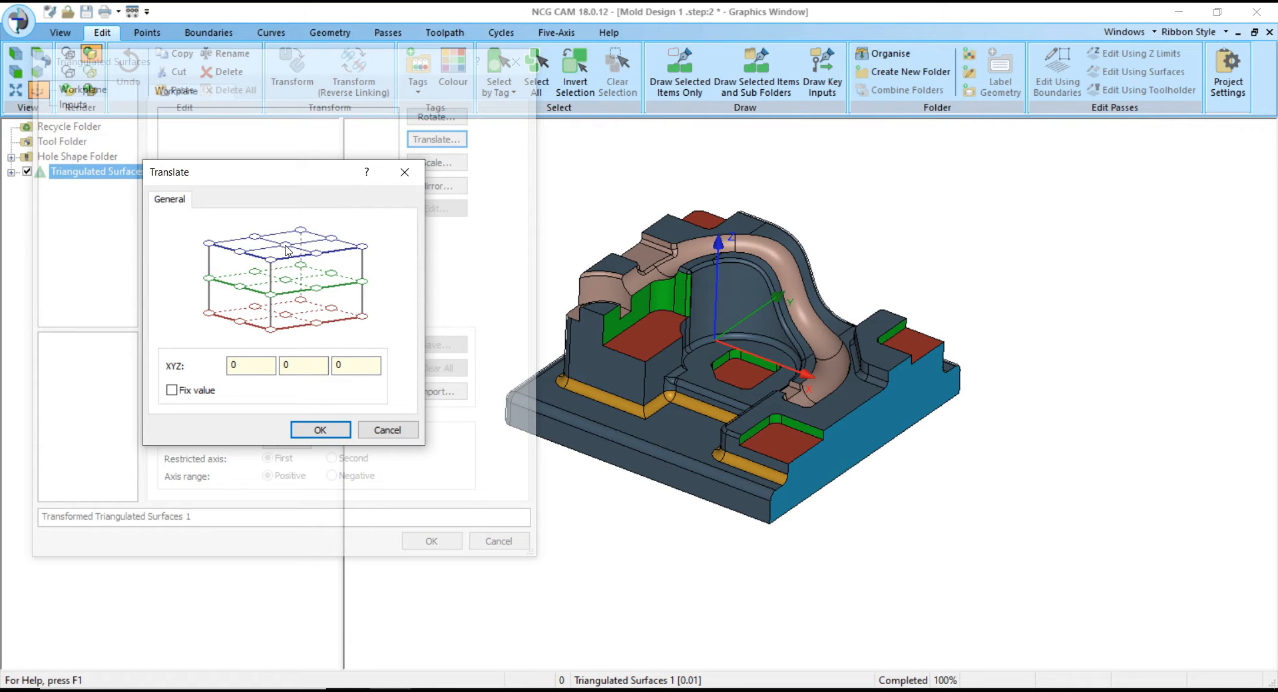
left_click(287, 250)
left_click(321, 429)
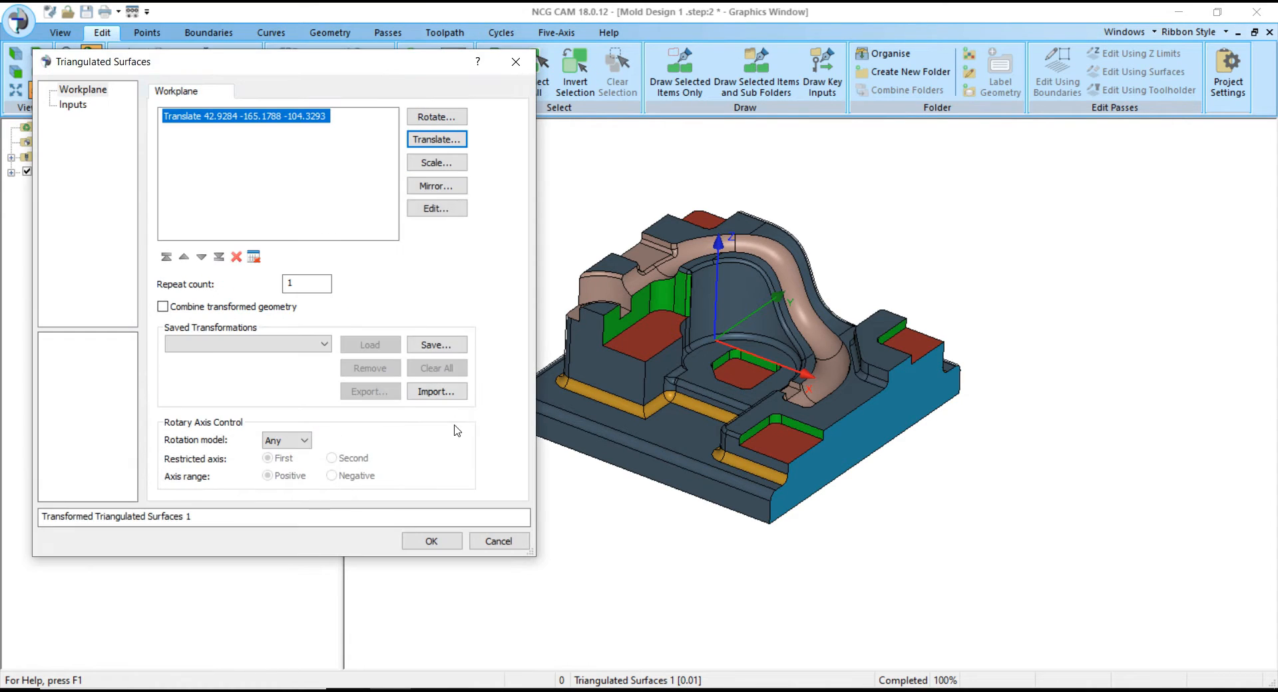
left_click(429, 540)
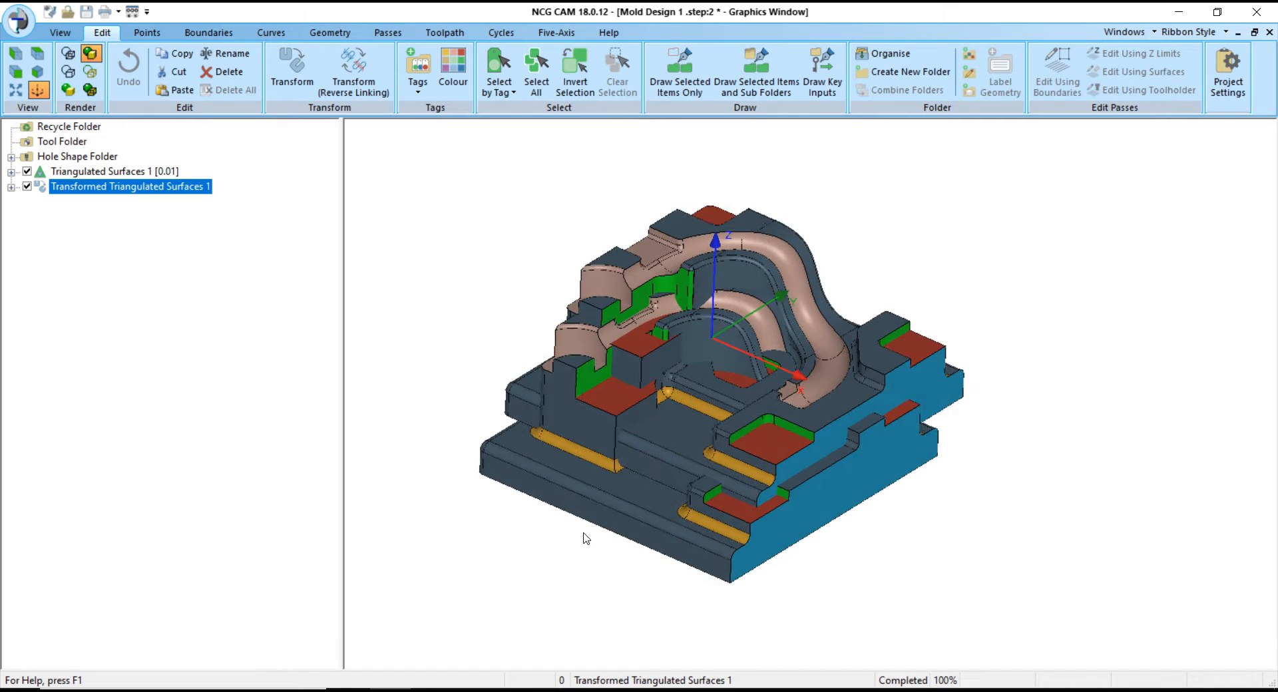
- Hide the original Triangulated Surfaces 1 so only the transformed surfaces are displayed
left_click(46, 173)
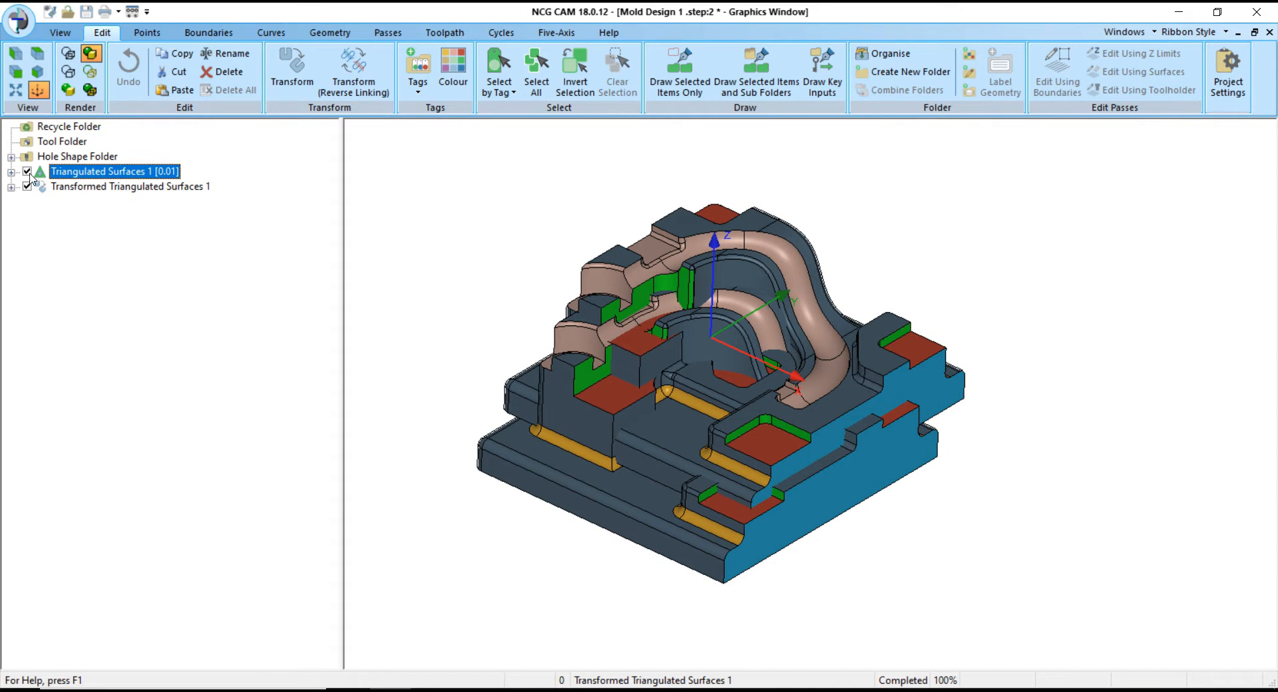
left_click(26, 172)
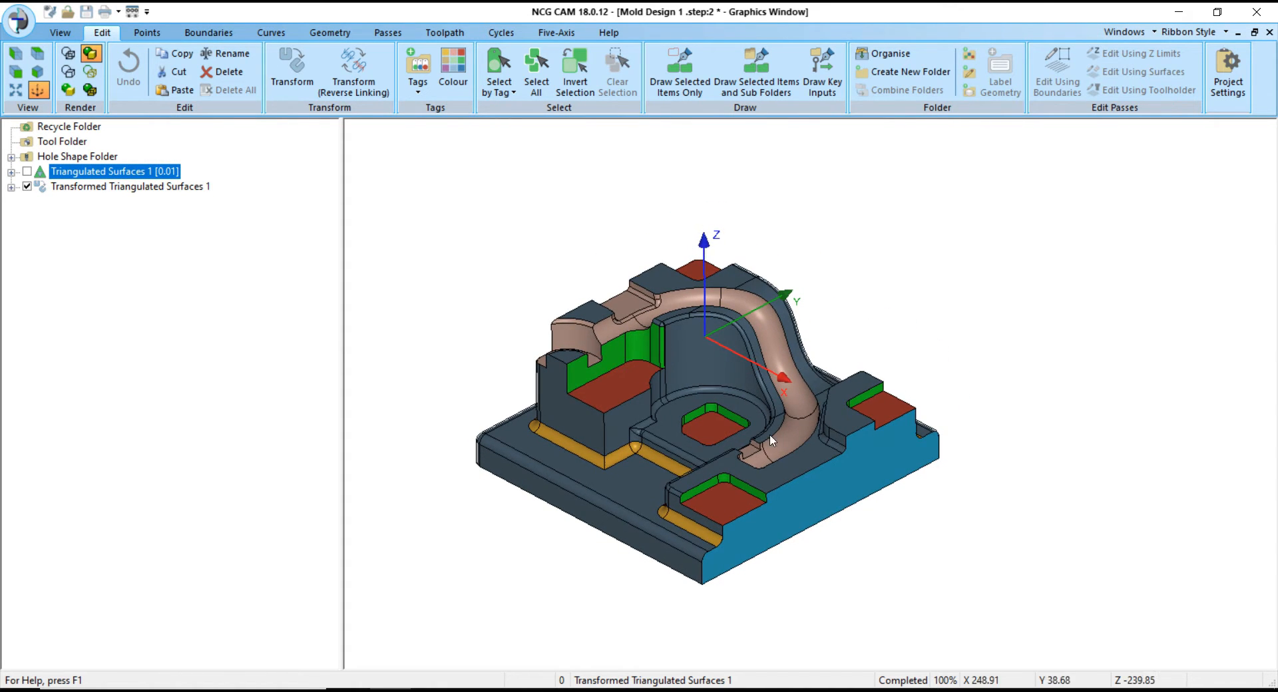
middle_click_drag(729, 456, 713, 394)
scroll(712, 394, "down", 1)
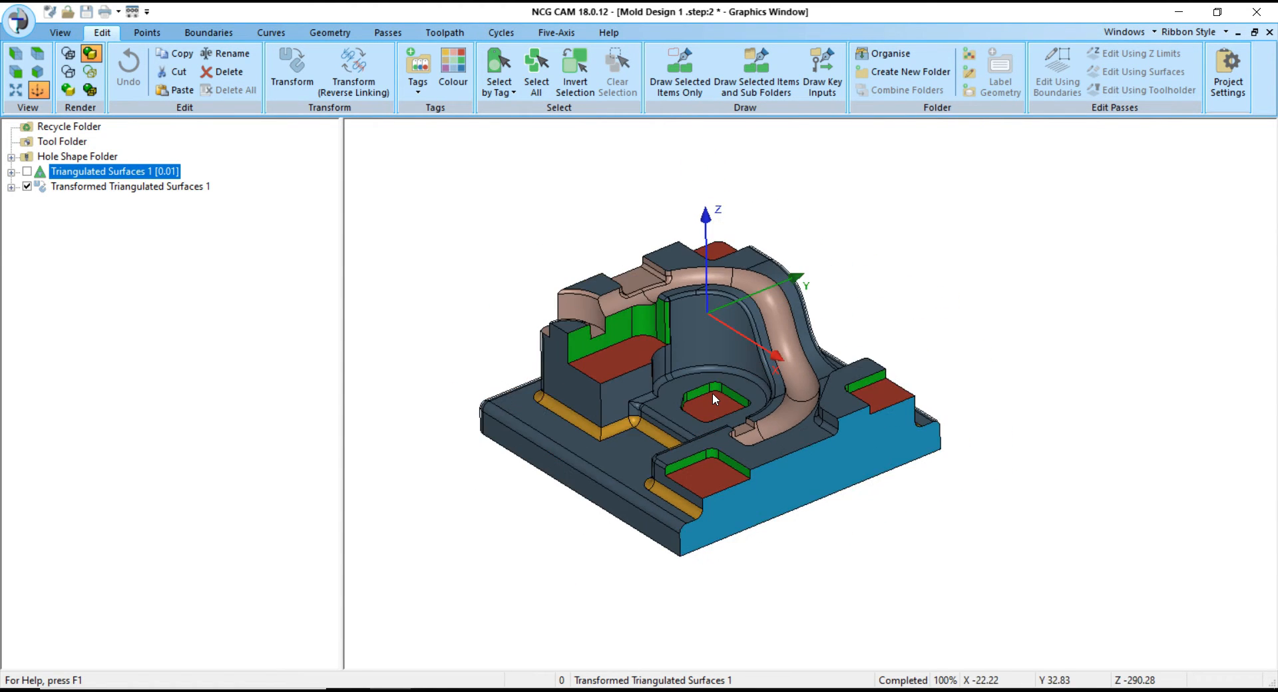
scroll(712, 400, "up", 1)
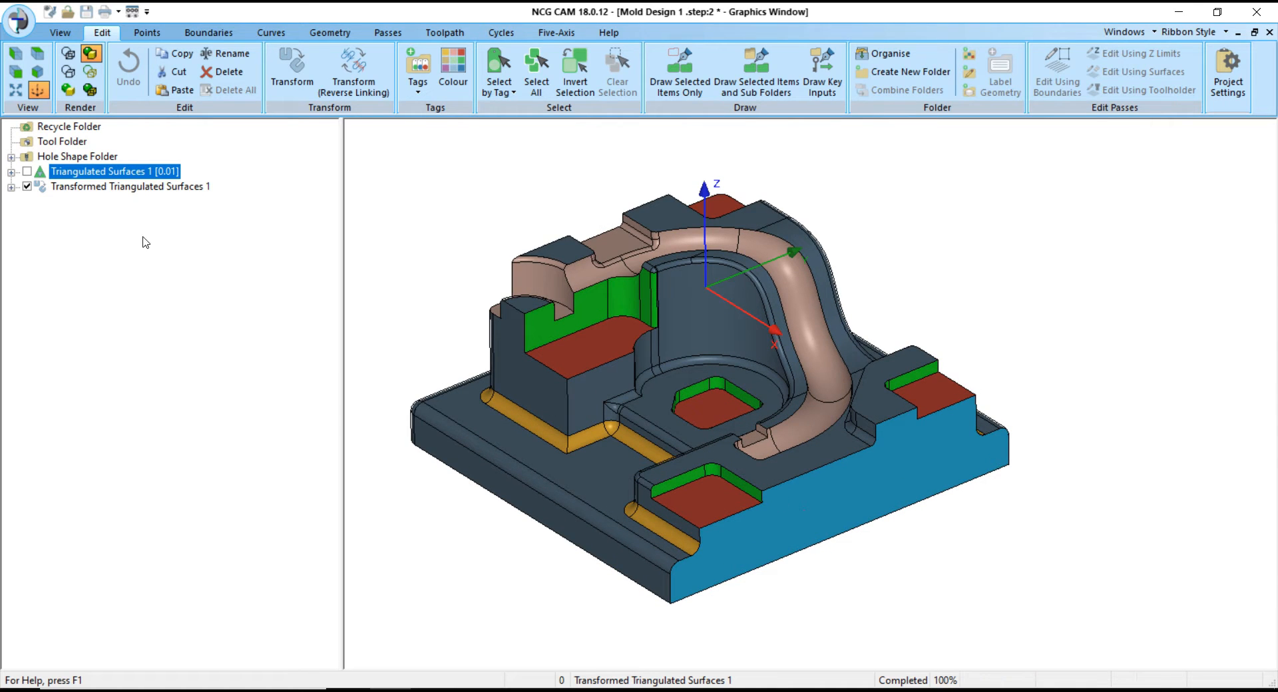
- Give the large flat side face of the transformed mold a custom dark teal colour
left_click(103, 186)
left_click(783, 503)
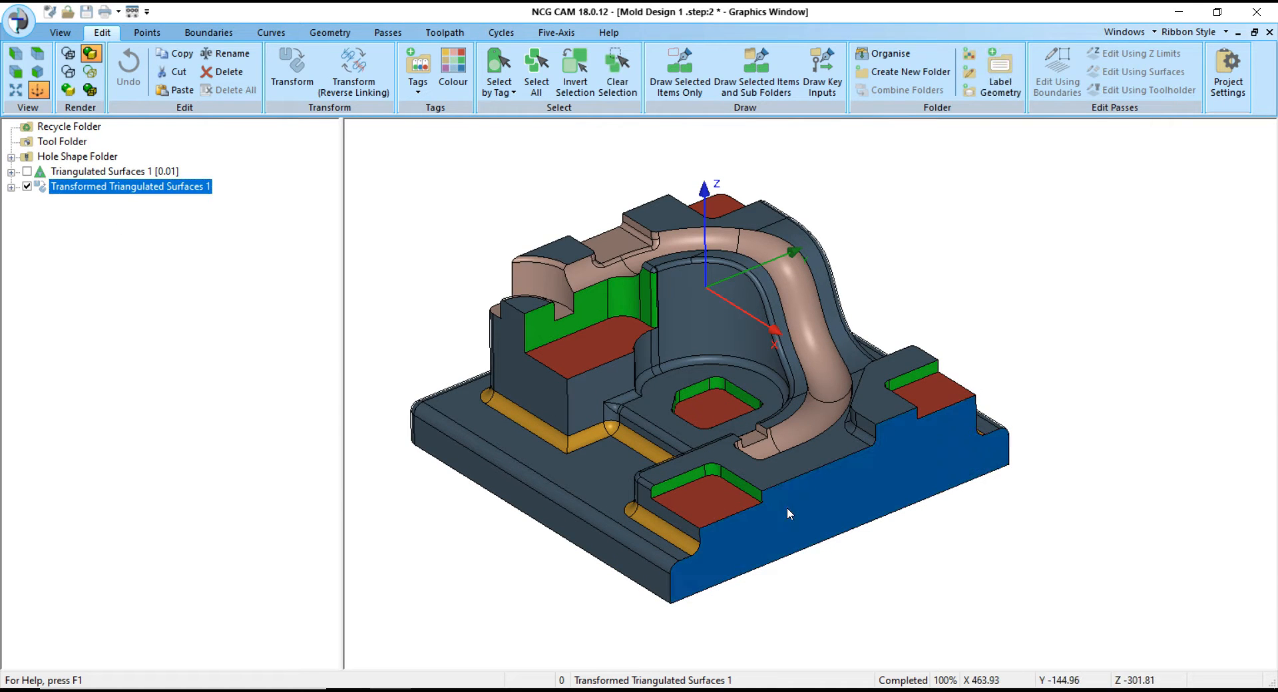
left_click(464, 85)
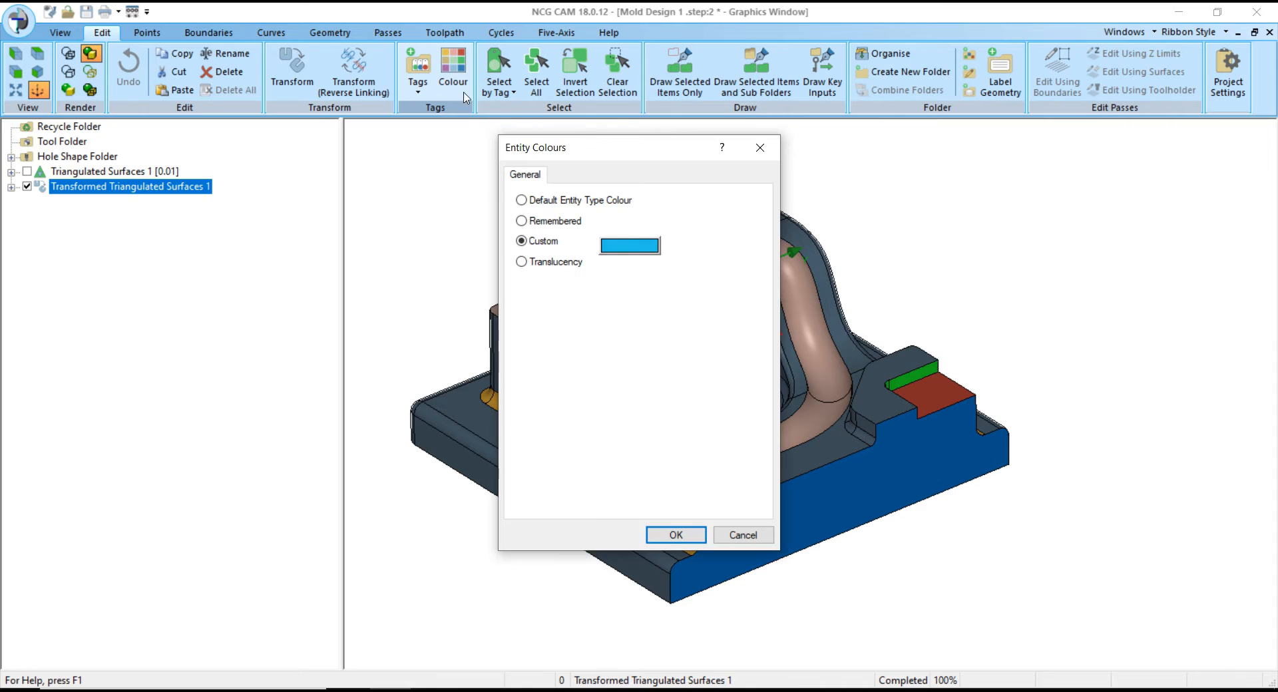
left_click(609, 253)
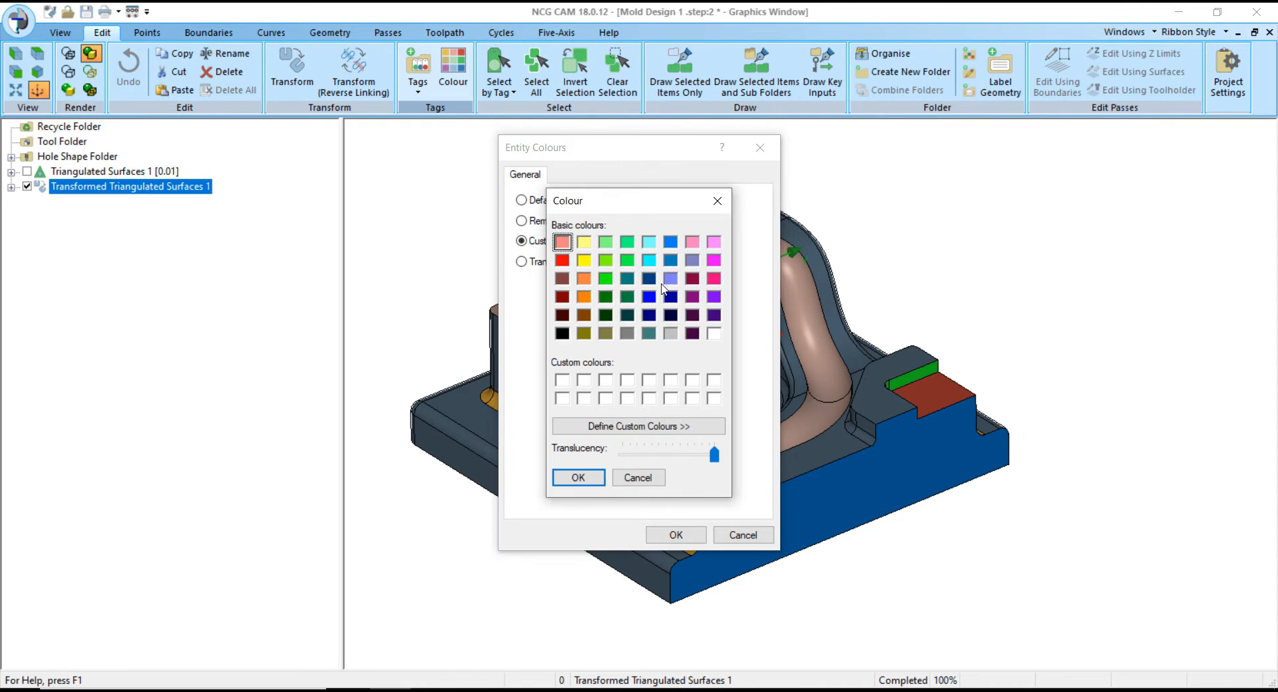
left_click(627, 279)
left_click(579, 477)
left_click(674, 534)
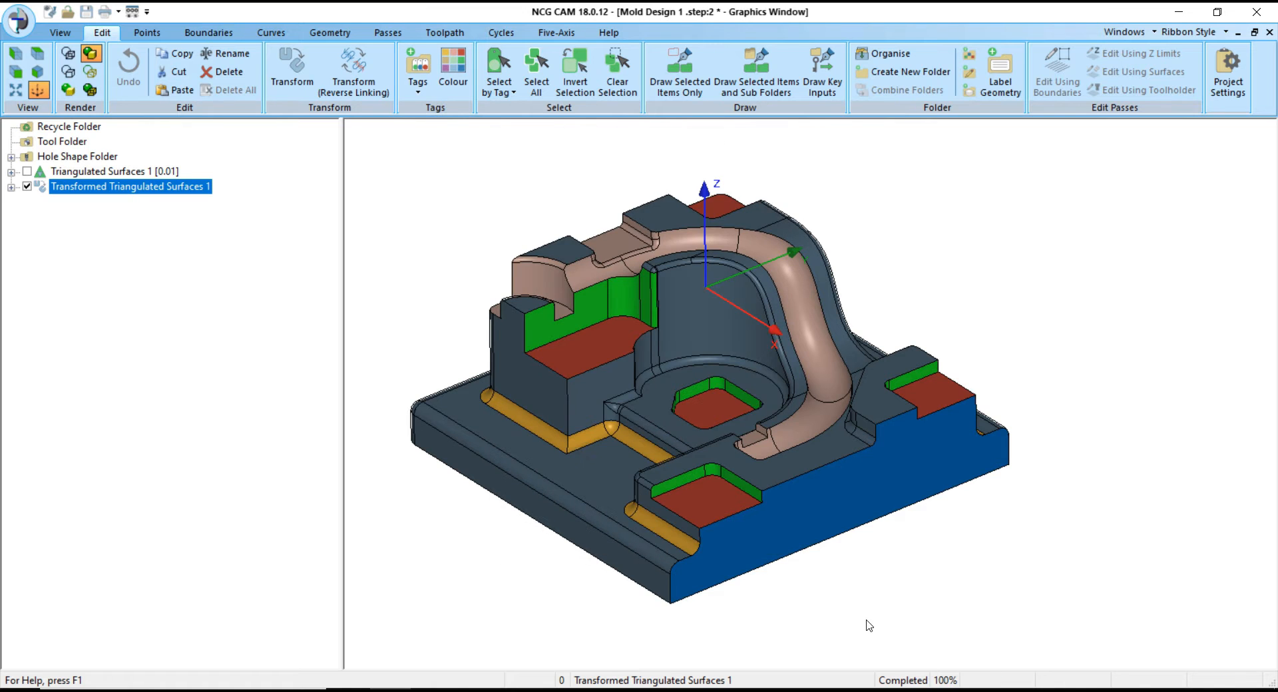
- Select all surfaces of the transformed mold and apply a custom dark teal colour to them
middle_click_drag(890, 567, 760, 402)
scroll(759, 397, "down", 2)
left_click_drag(418, 181, 1017, 596)
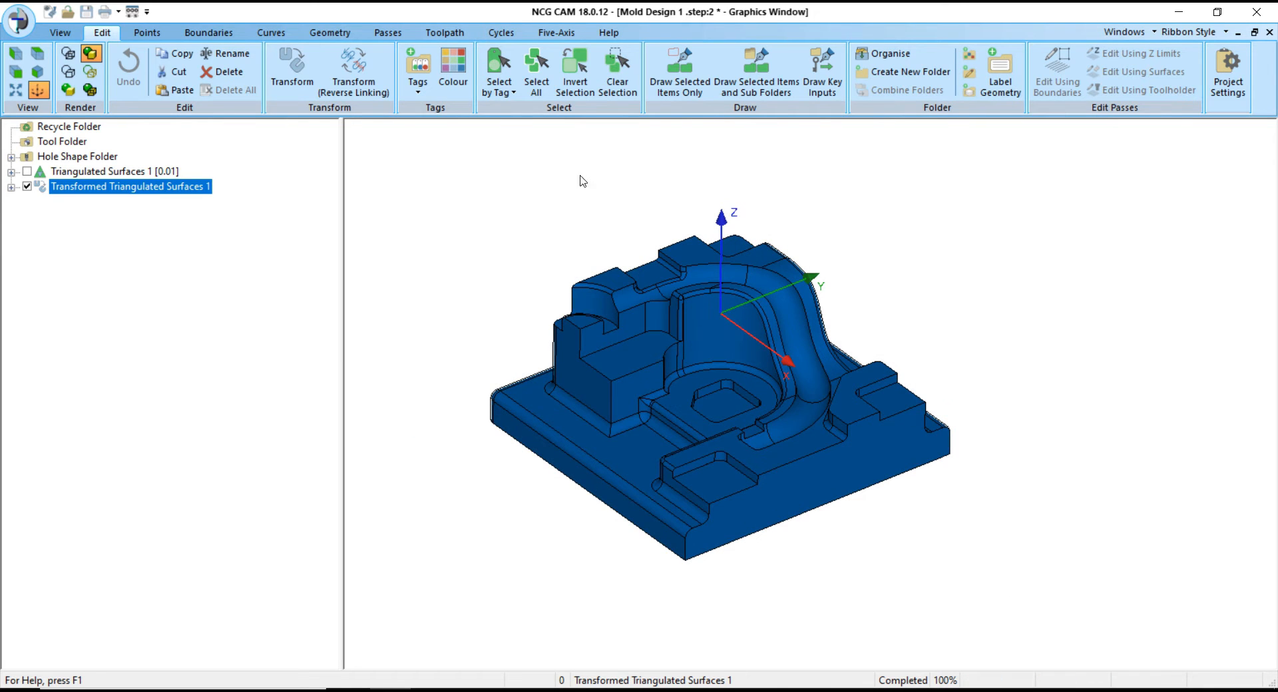
left_click(453, 66)
left_click(611, 251)
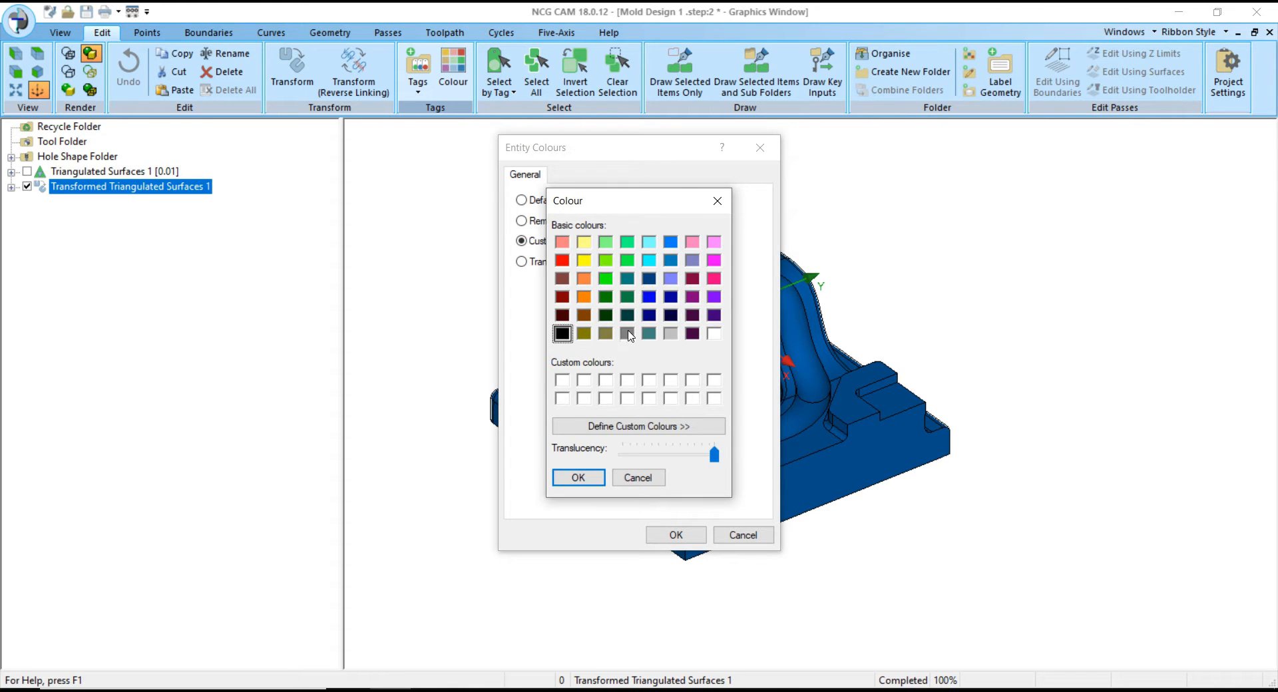
left_click(628, 279)
left_click(577, 477)
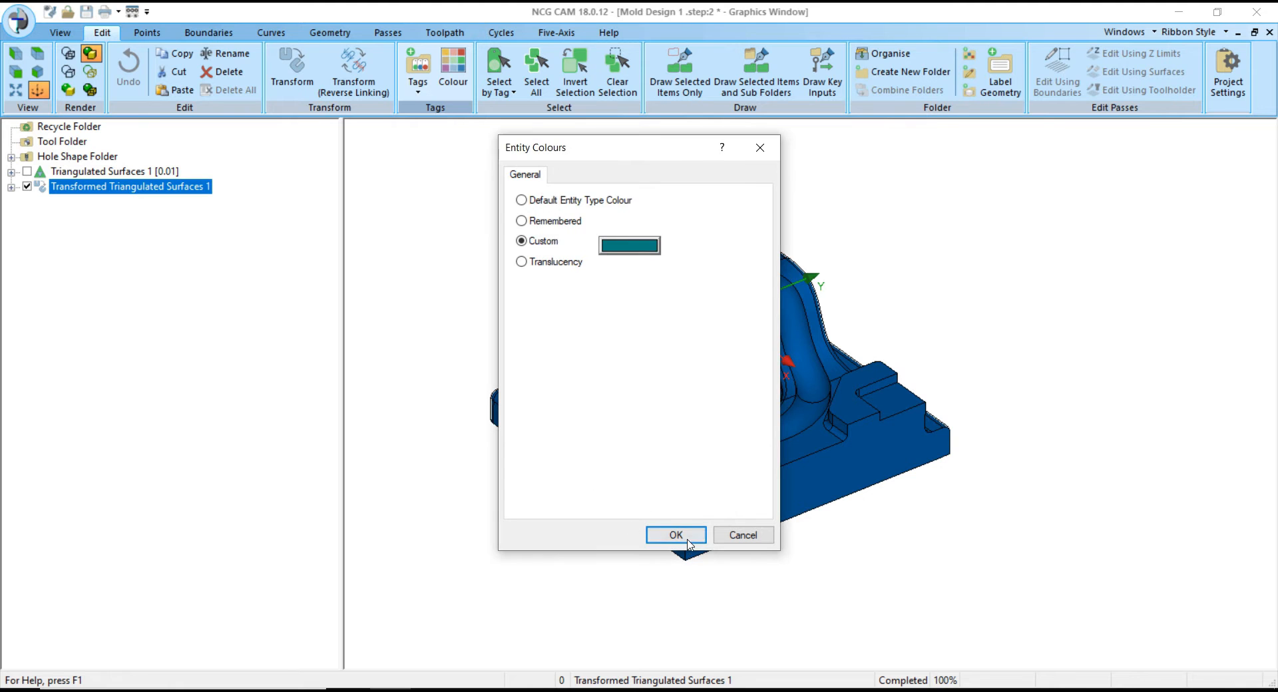
left_click(676, 535)
- Run a curvature analysis on the transformed mold surfaces
scroll(684, 412, "up", 1)
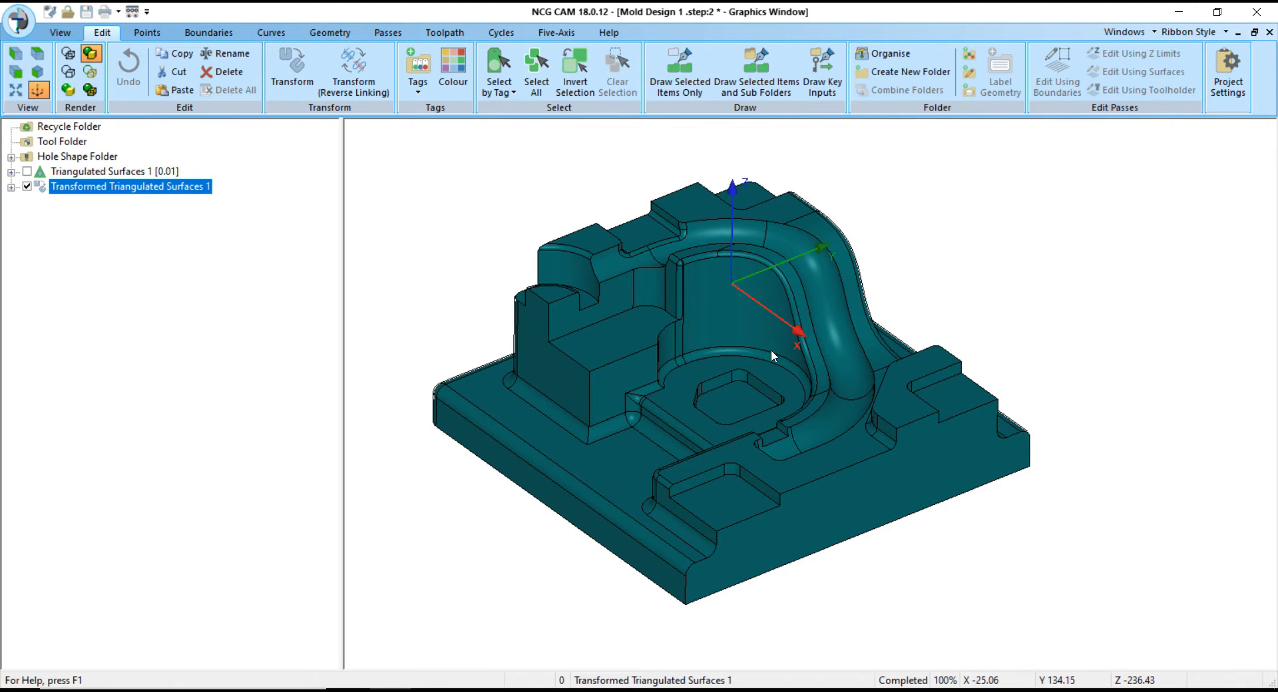
scroll(688, 345, "up", 4)
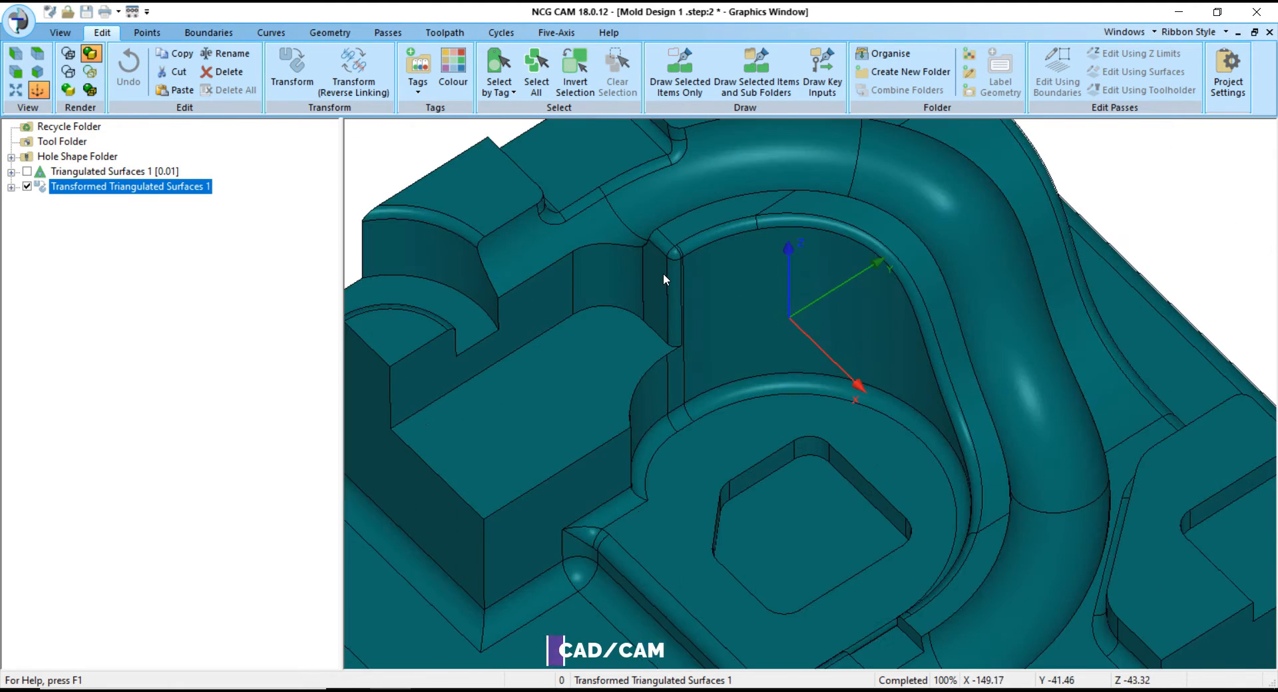
scroll(665, 258, "up", 2)
scroll(690, 291, "down", 6)
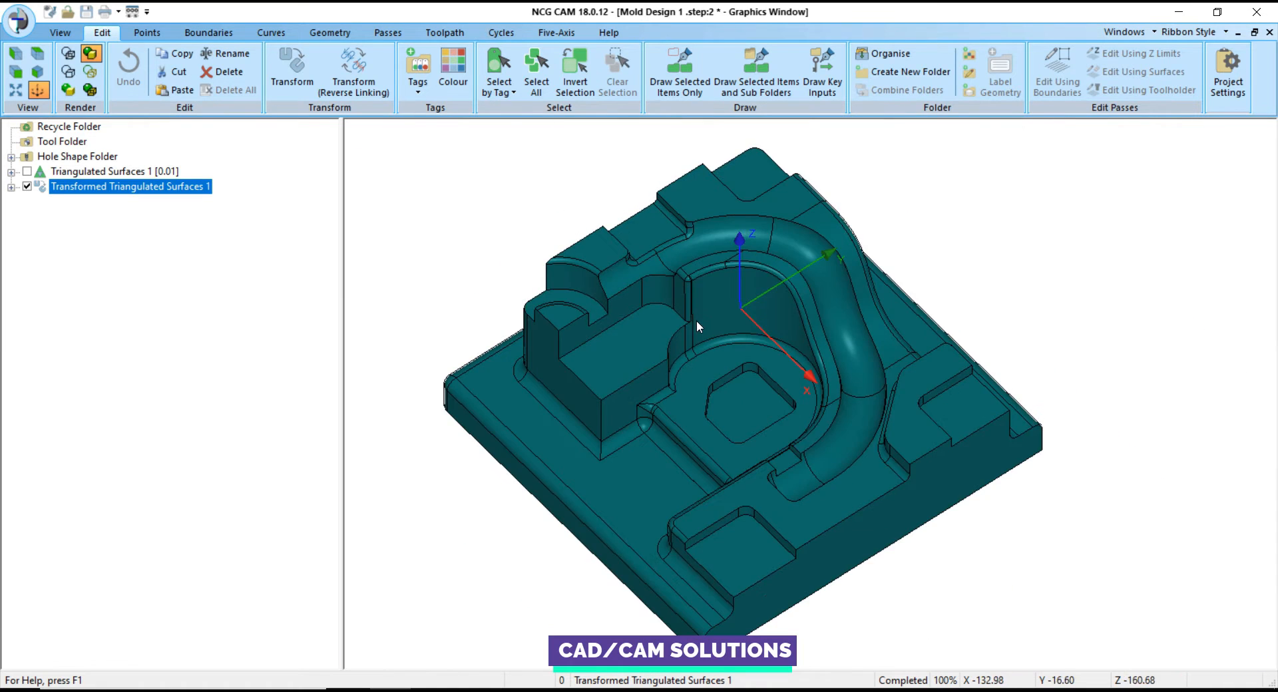
middle_click_drag(696, 321, 639, 177)
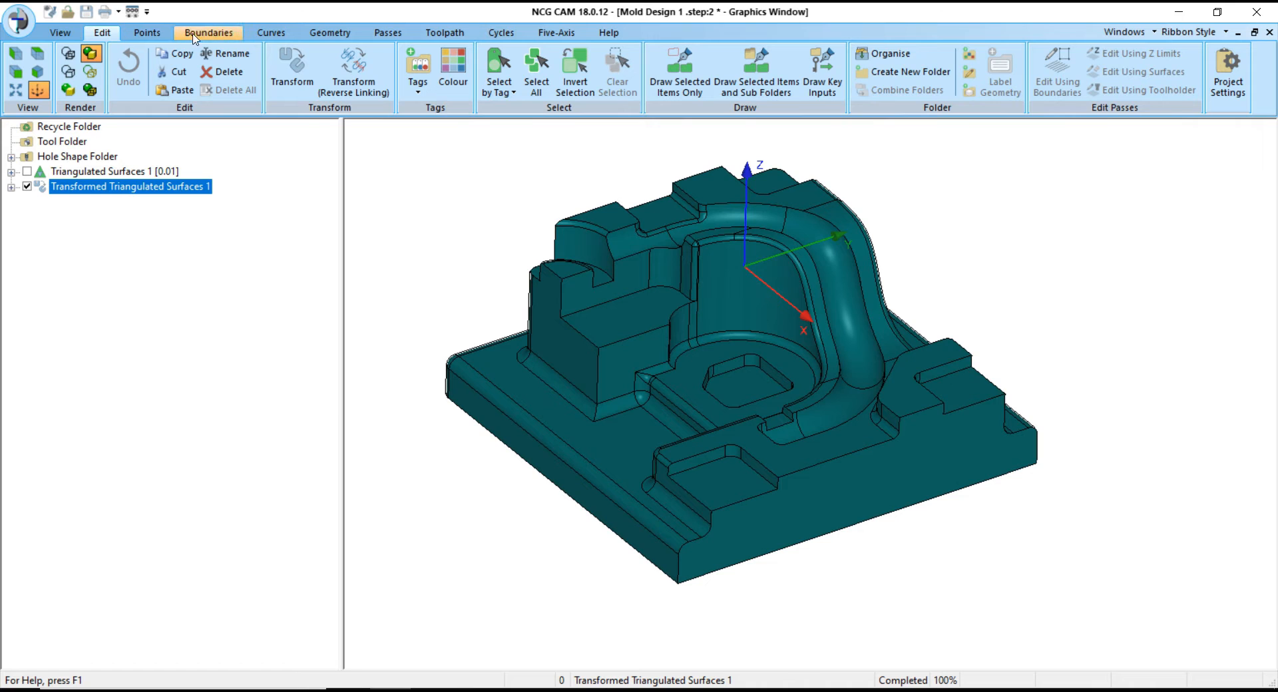
left_click(60, 32)
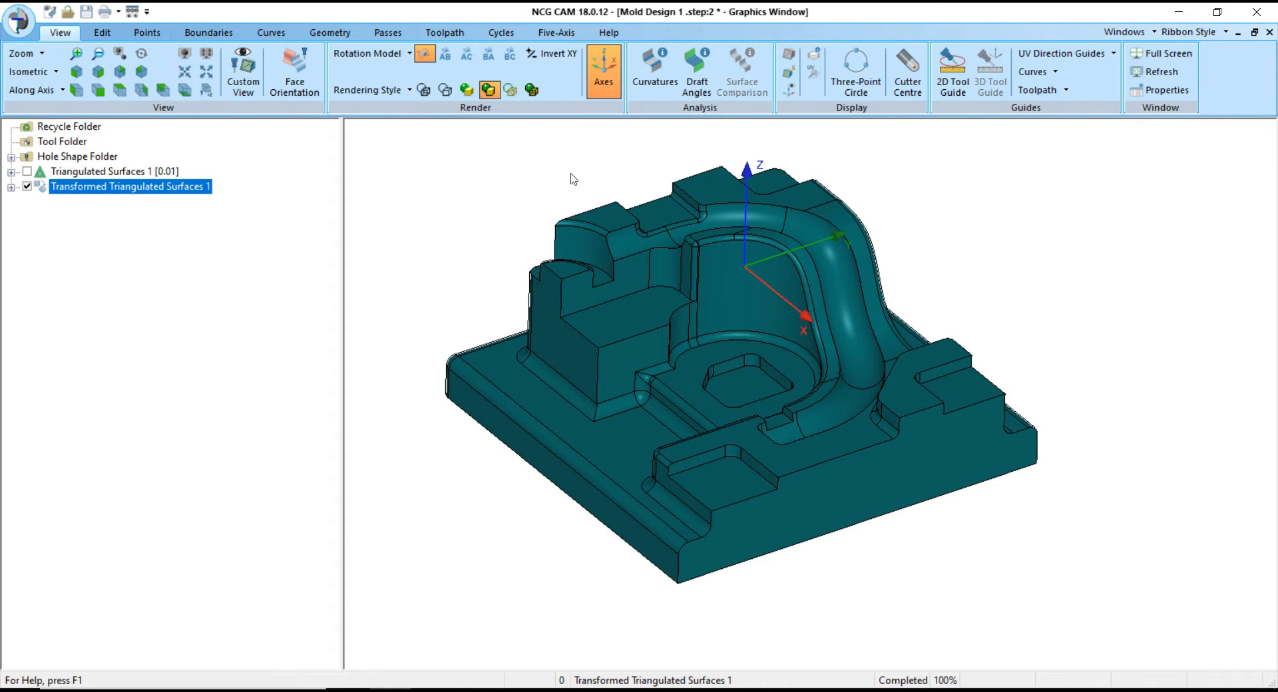
left_click(655, 66)
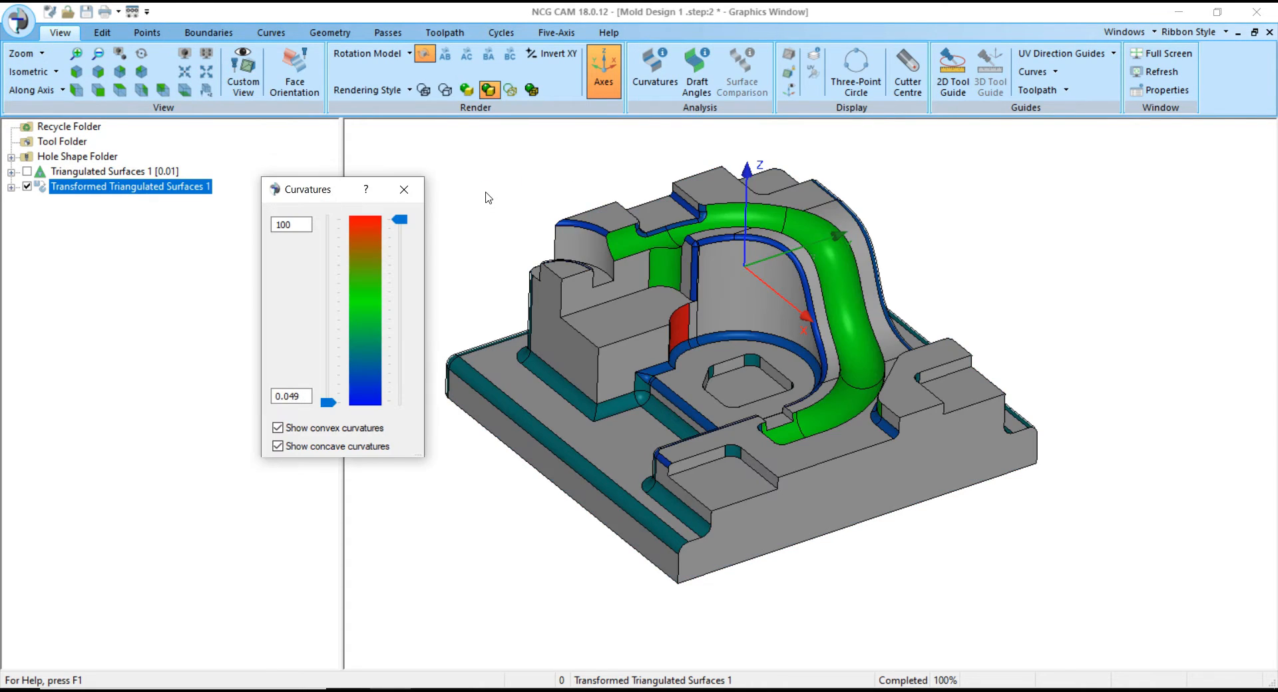
- Examine the radii of the pocket corners, floor fillets and rounded upper edges of the mold in the curvature display
mouse_move(739, 385)
scroll(742, 376, "up", 3)
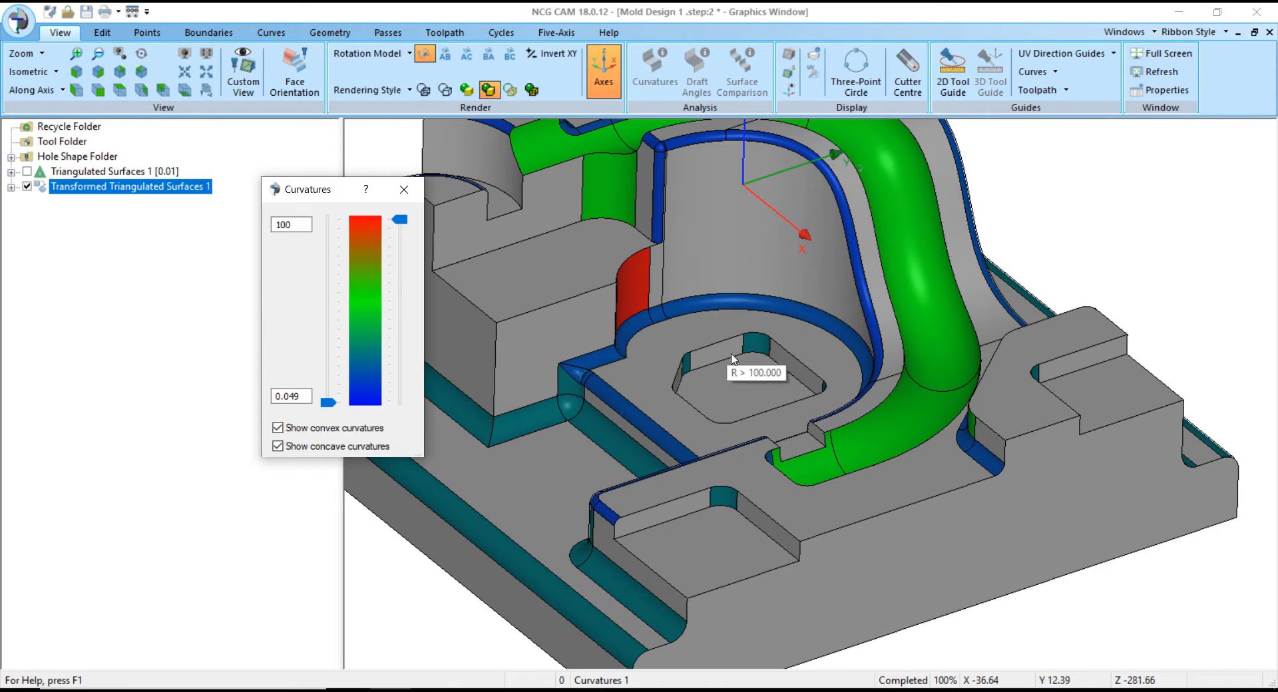
scroll(695, 376, "up", 2)
scroll(693, 373, "up", 6)
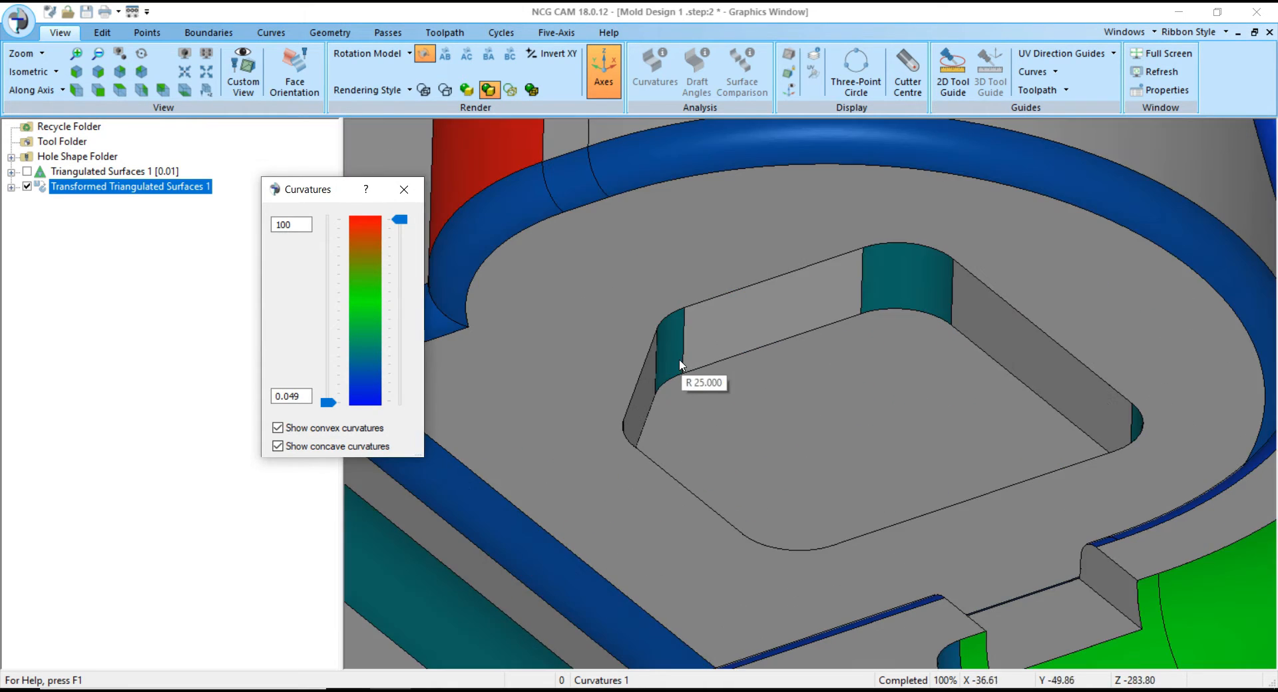
scroll(775, 372, "down", 5)
scroll(777, 507, "down", 2)
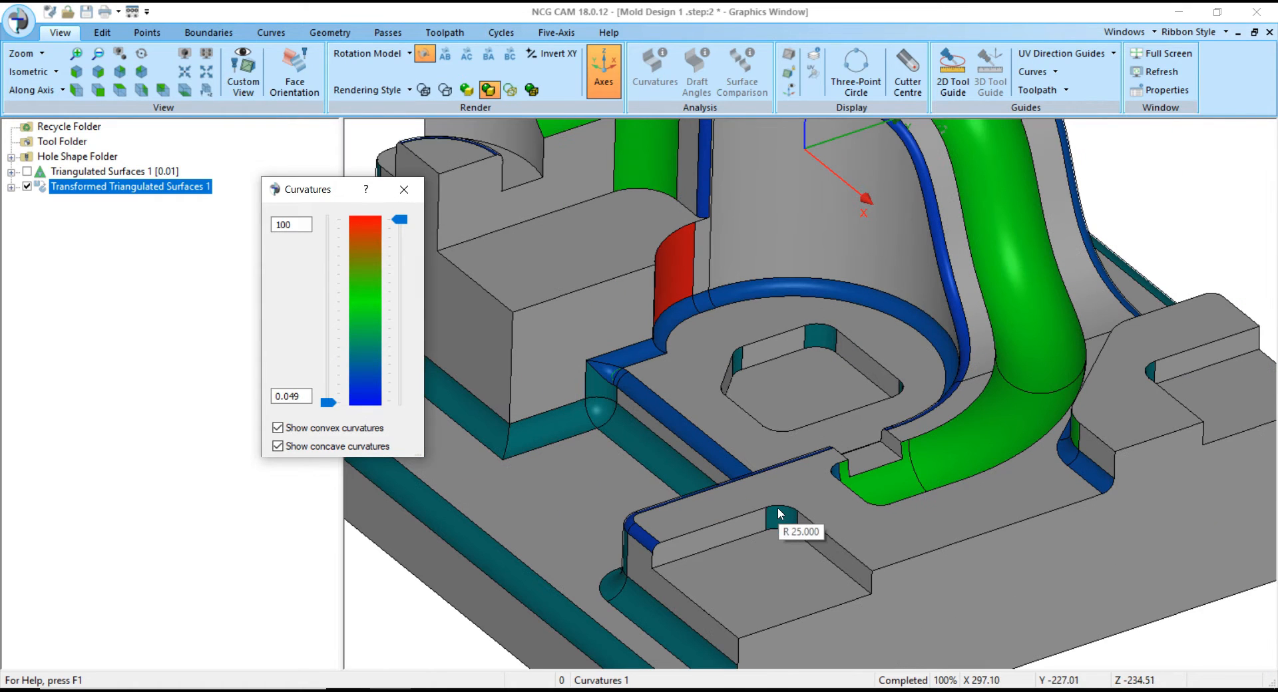
scroll(777, 508, "down", 3)
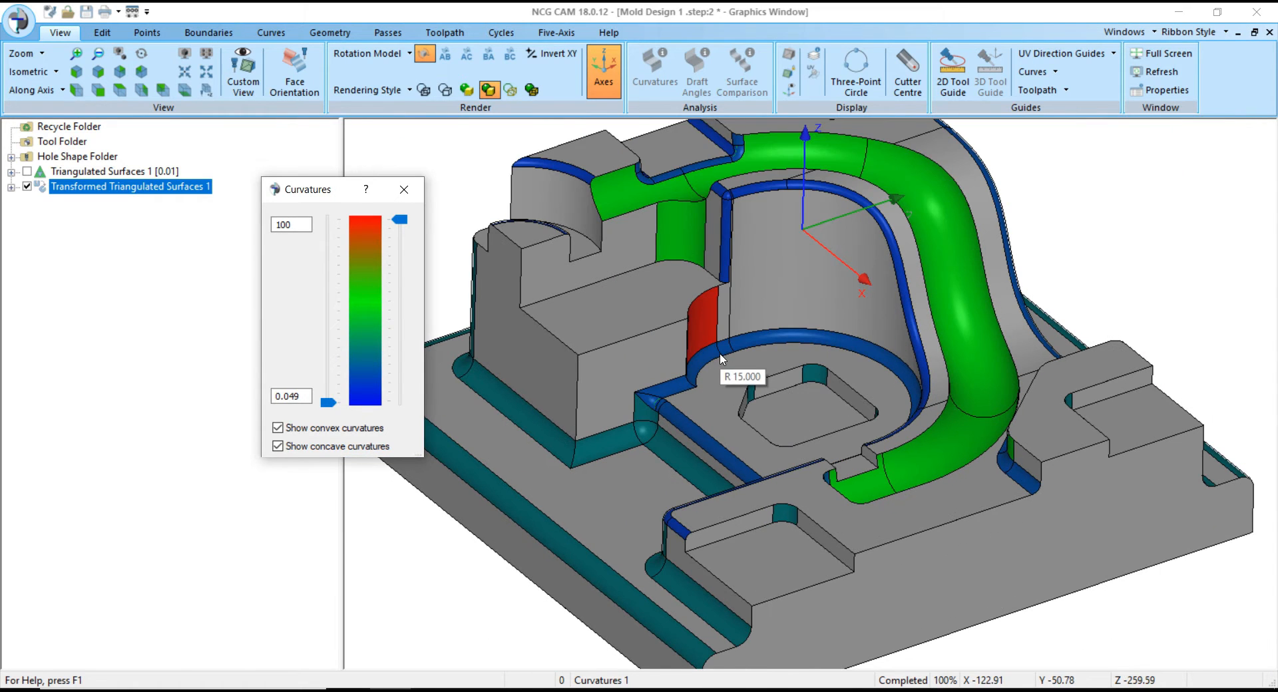
scroll(751, 162, "up", 4)
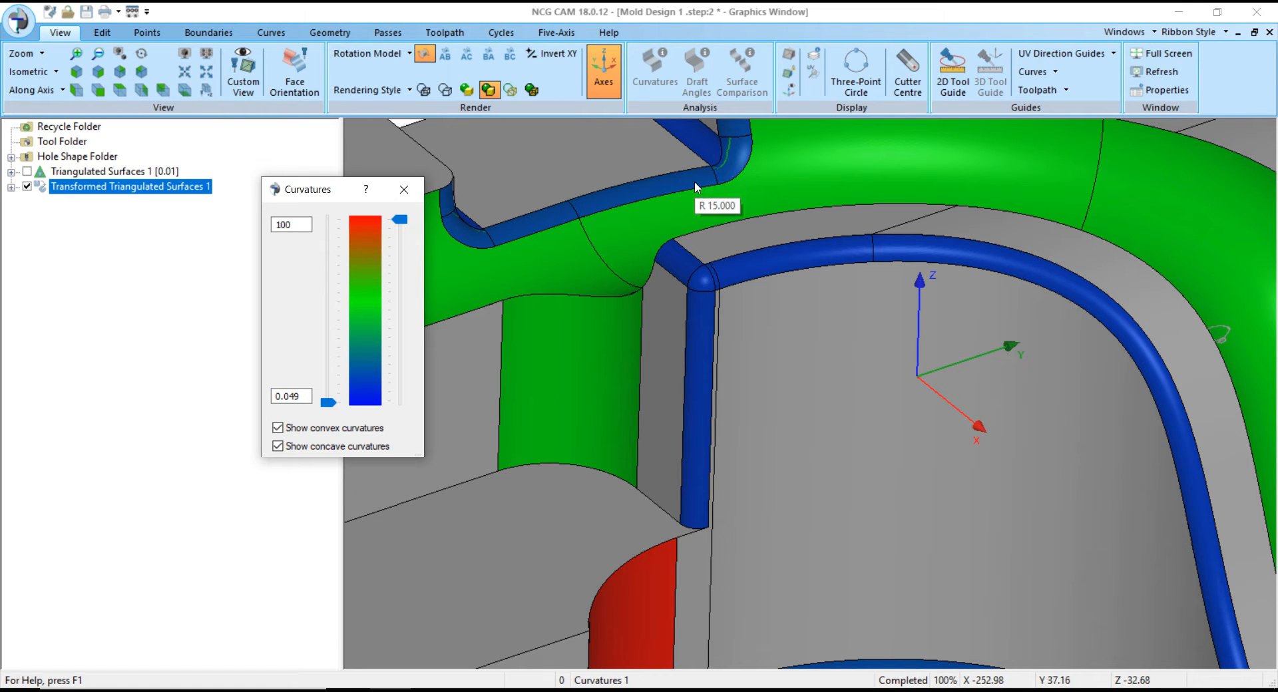
scroll(736, 274, "down", 1)
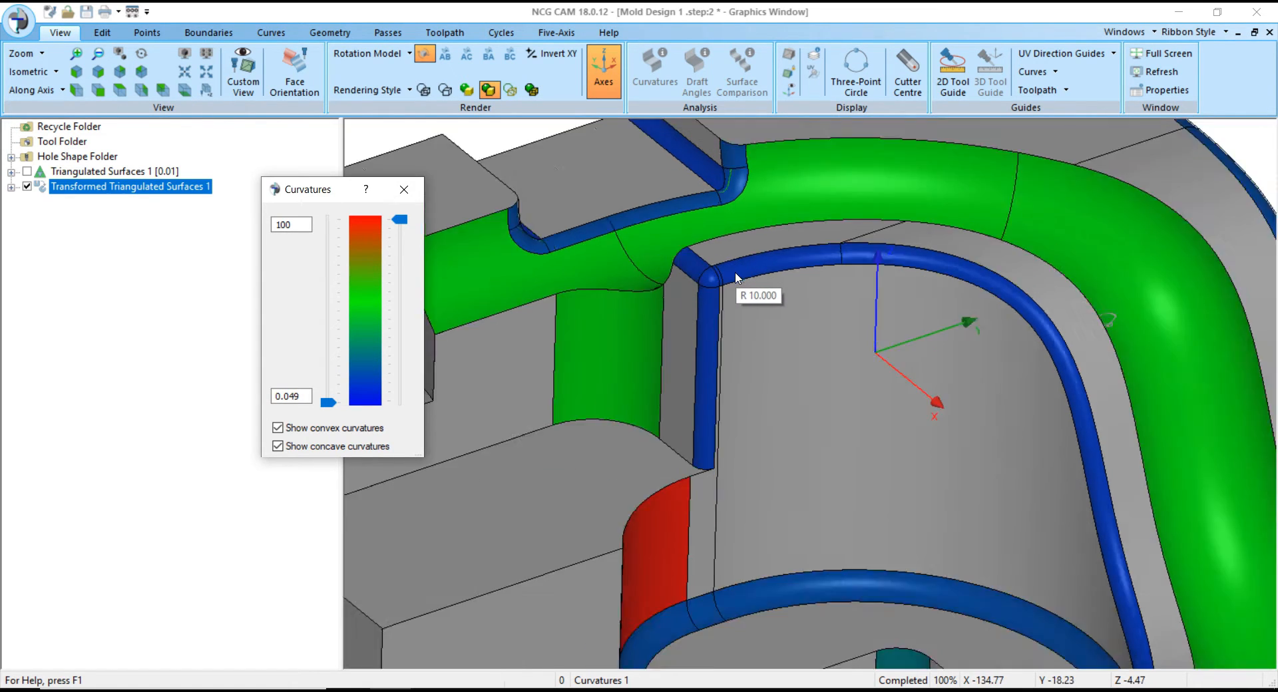
scroll(735, 273, "down", 5)
left_click_drag(753, 421, 775, 439)
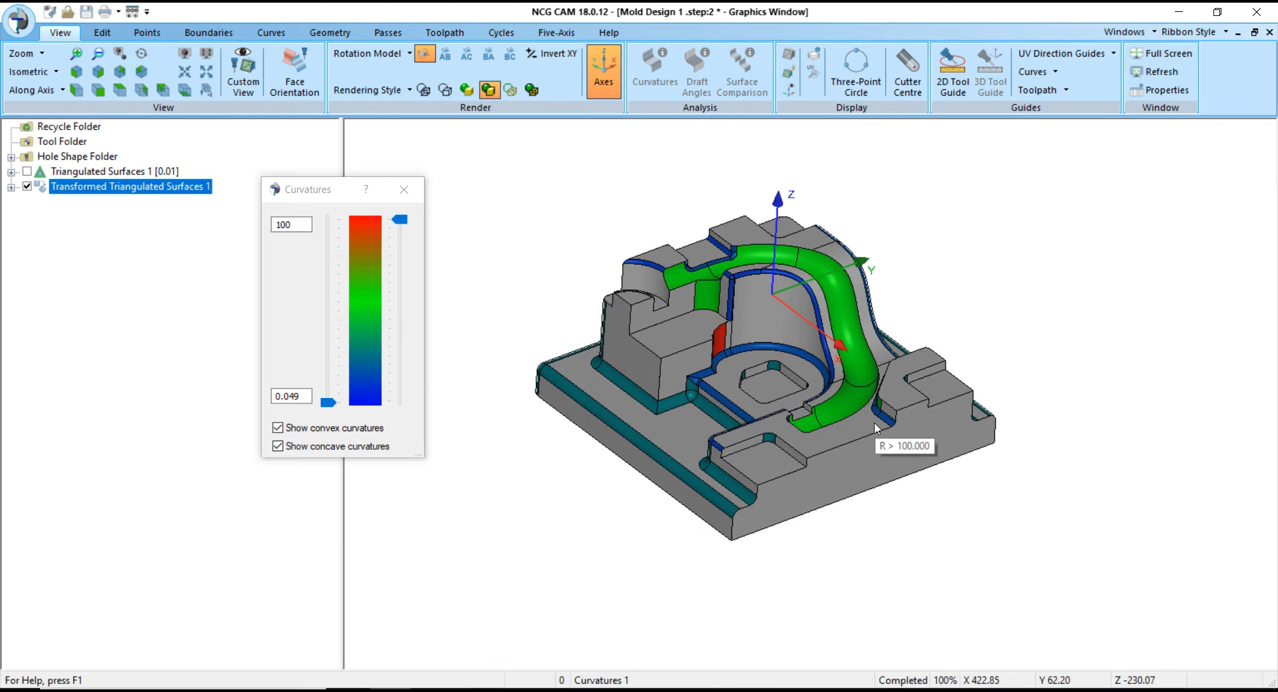
- Inspect the radii along the mold's front edge, corner fillets and side steps in the curvature display, and close the analysis
scroll(876, 428, "up", 5)
scroll(939, 392, "down", 1)
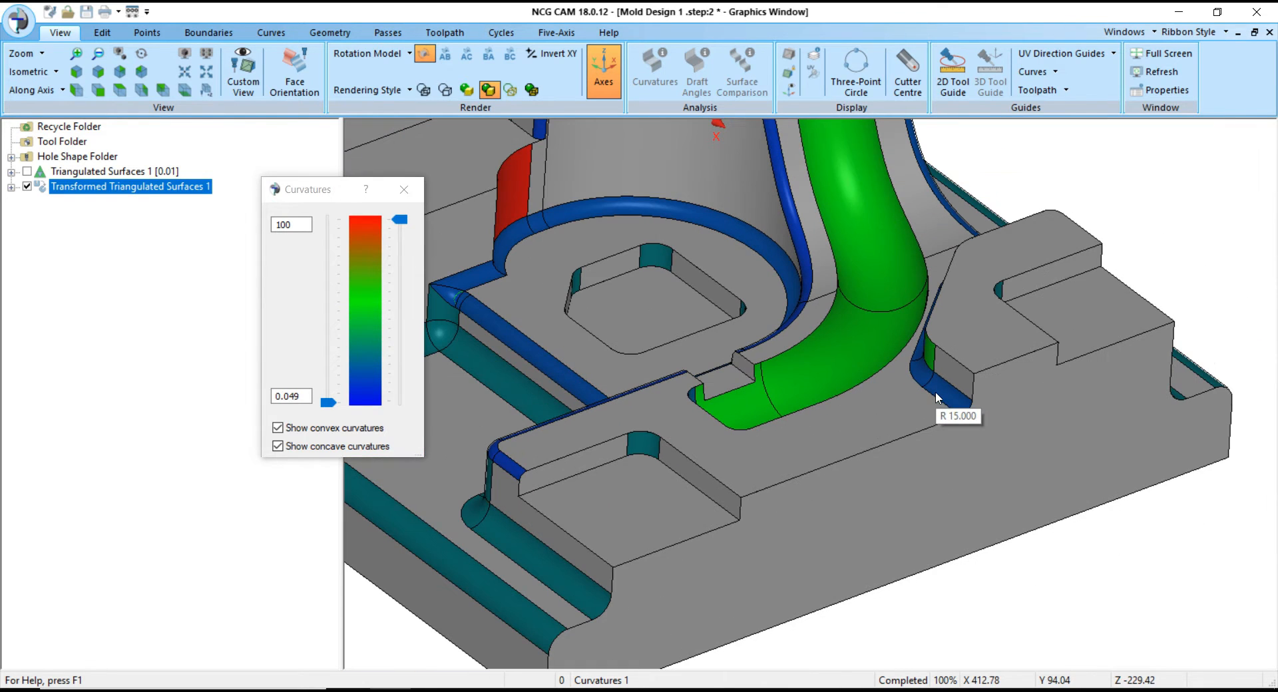
left_click_drag(932, 393, 689, 426)
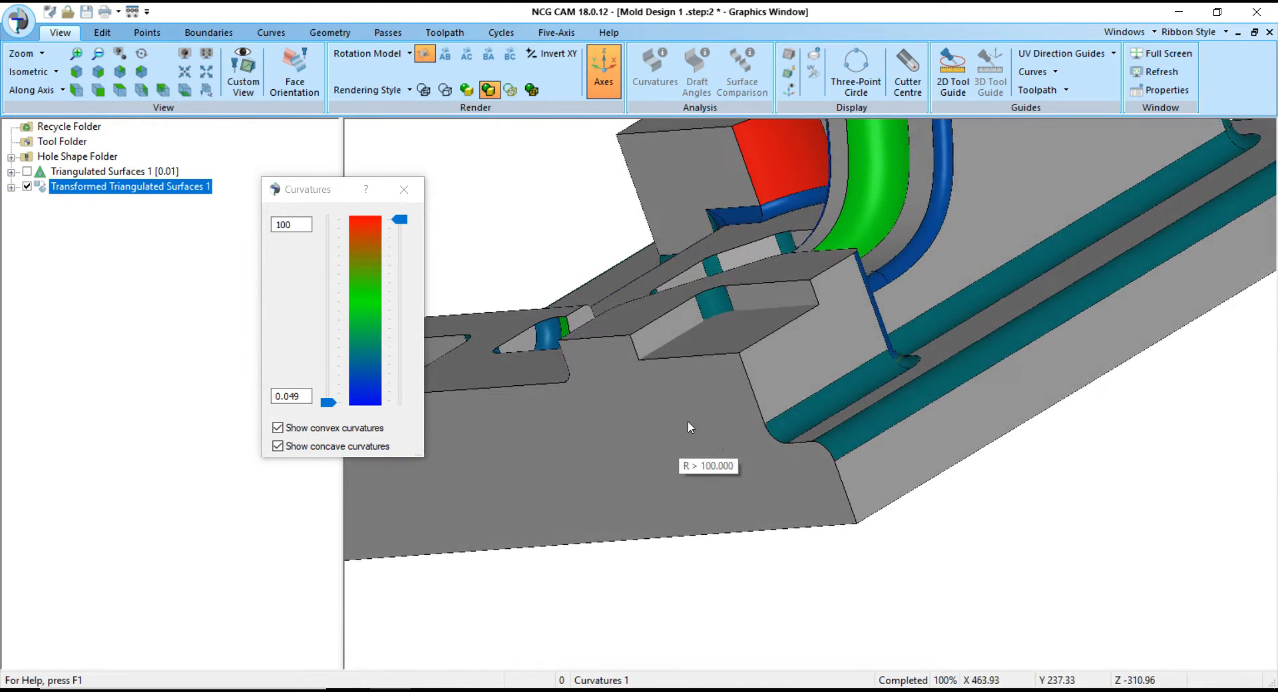
scroll(808, 437, "down", 5)
scroll(817, 388, "down", 1)
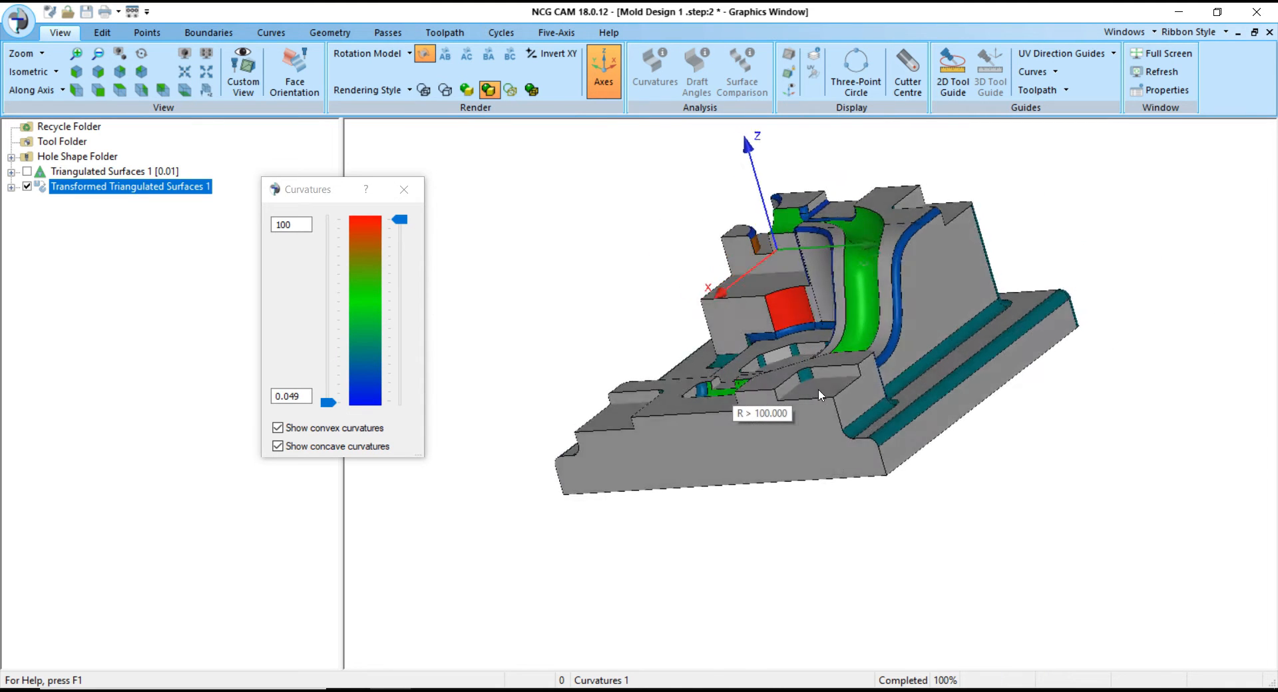
left_click_drag(819, 394, 921, 390)
left_click_drag(732, 489, 878, 501)
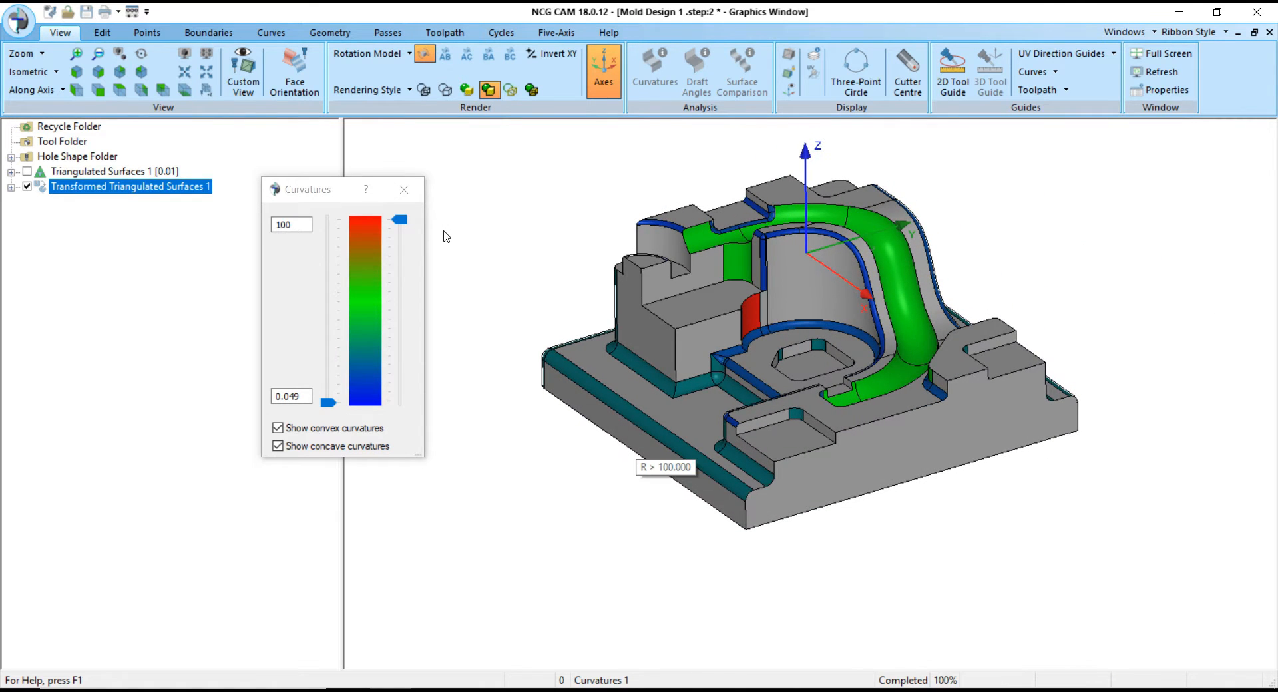
left_click(404, 190)
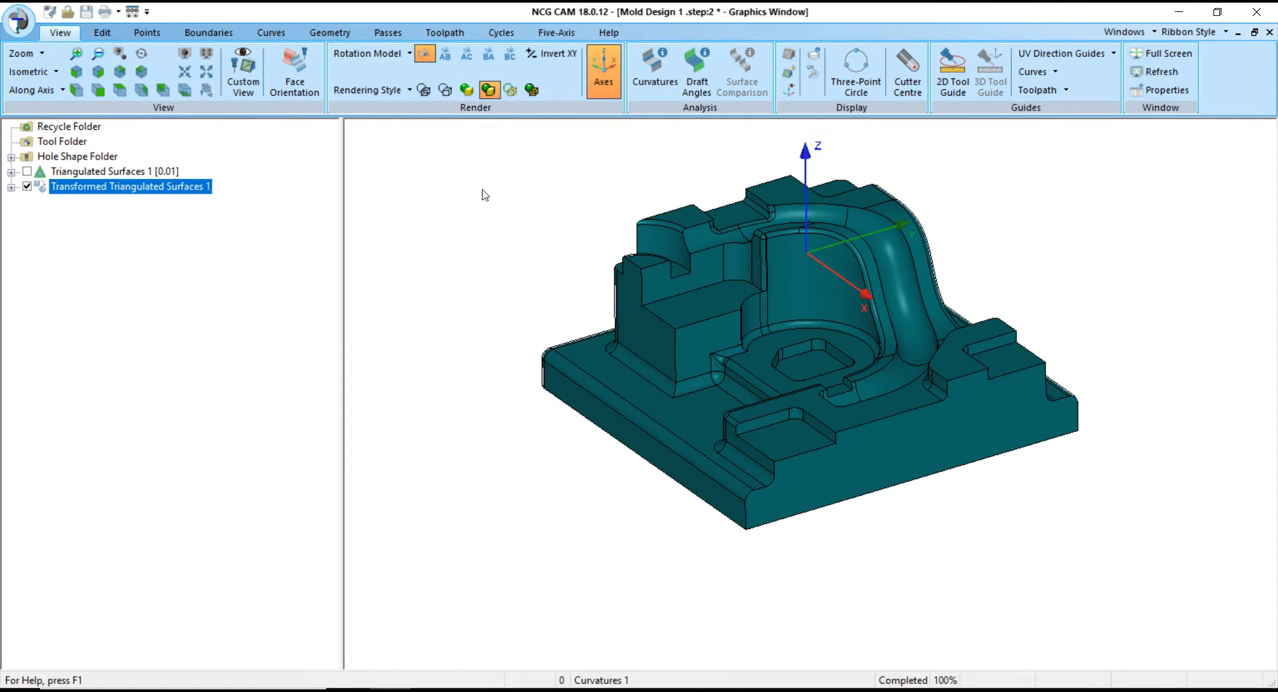
- Run a draft angle analysis on the transformed mold, check the inner pocket wall, and close the analysis
left_click(697, 75)
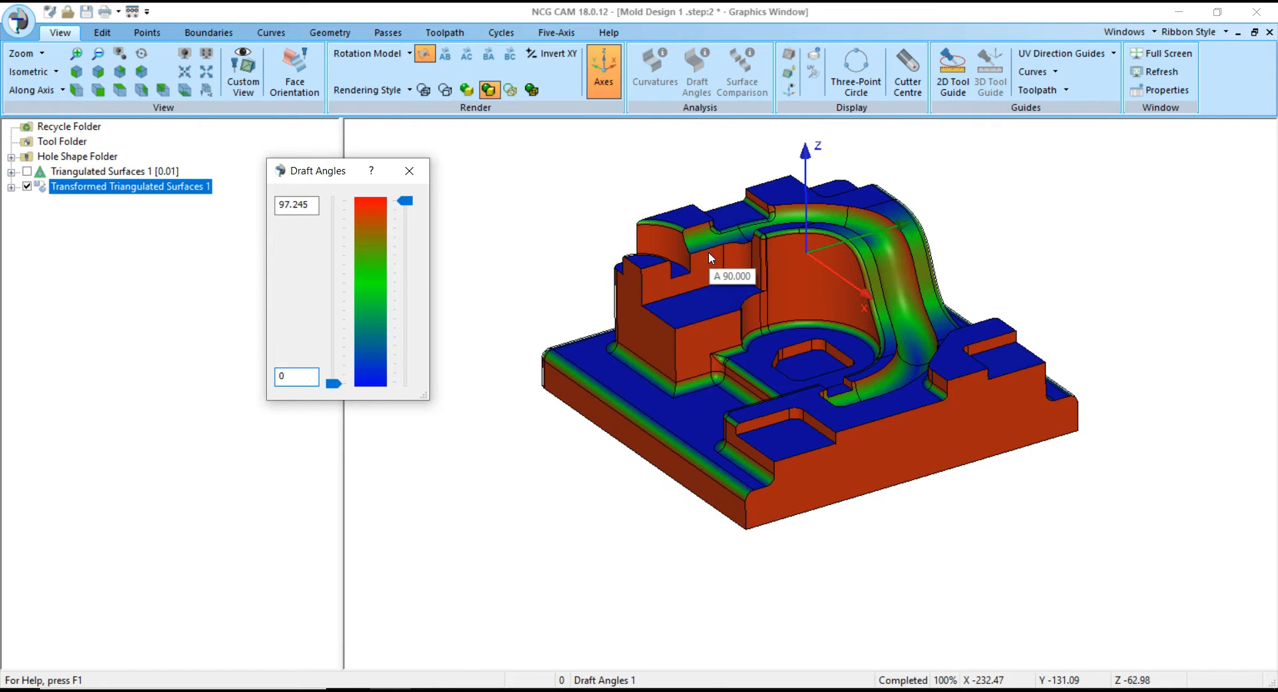
scroll(708, 252, "up", 2)
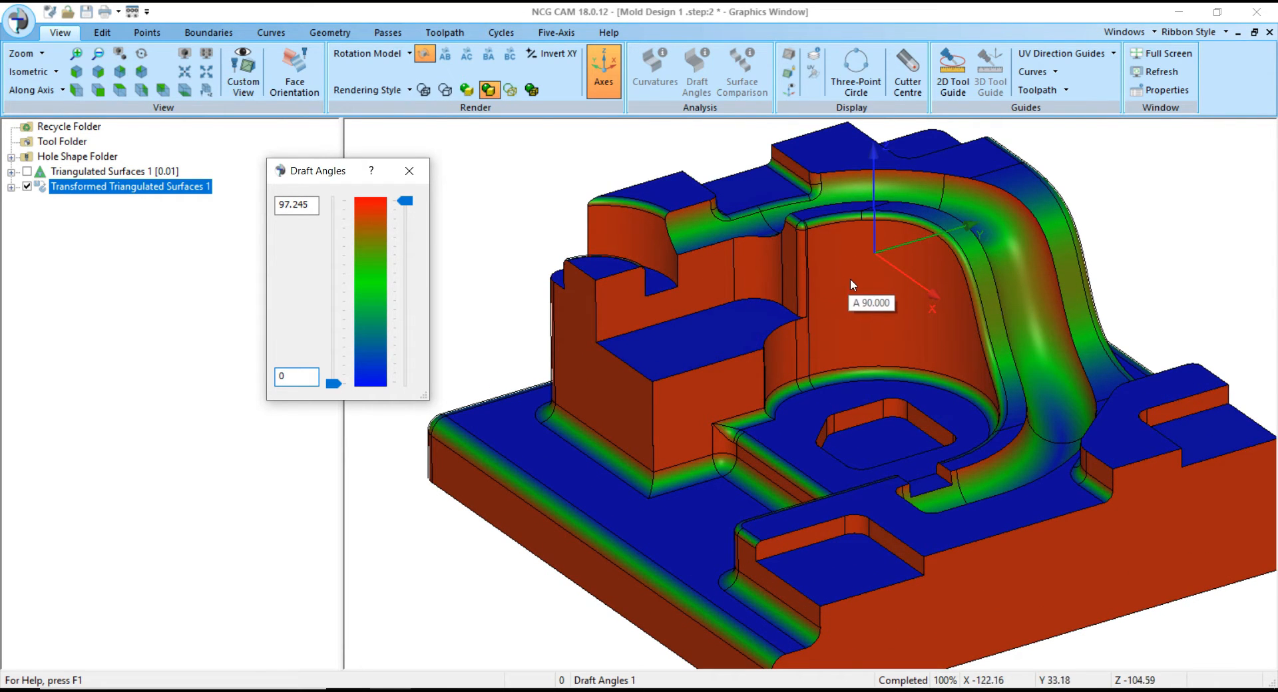
left_click_drag(851, 345, 854, 350)
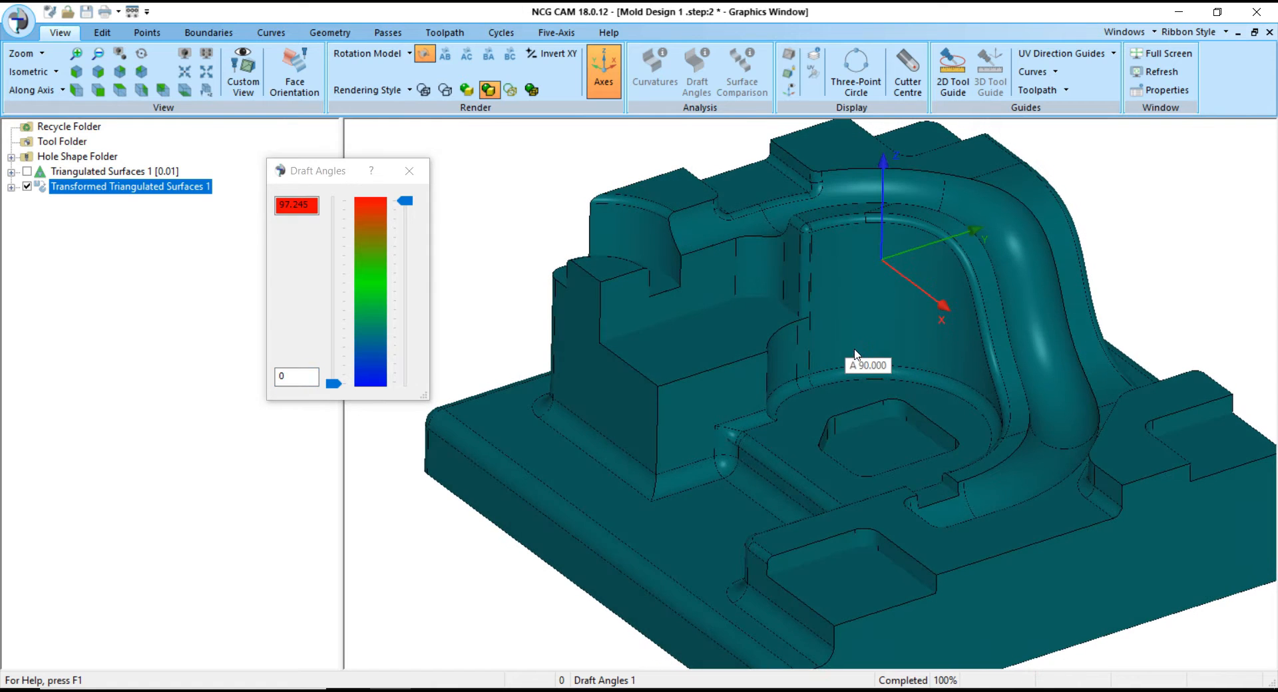
left_click(410, 171)
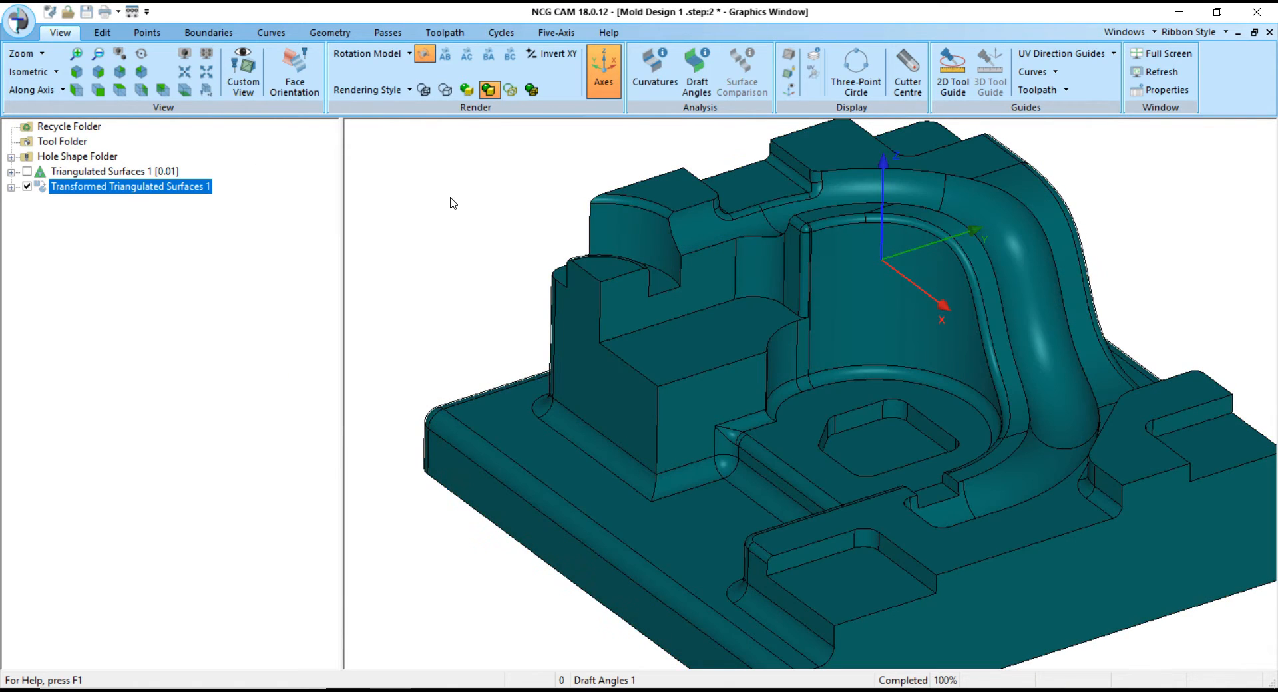
scroll(491, 253, "down", 2)
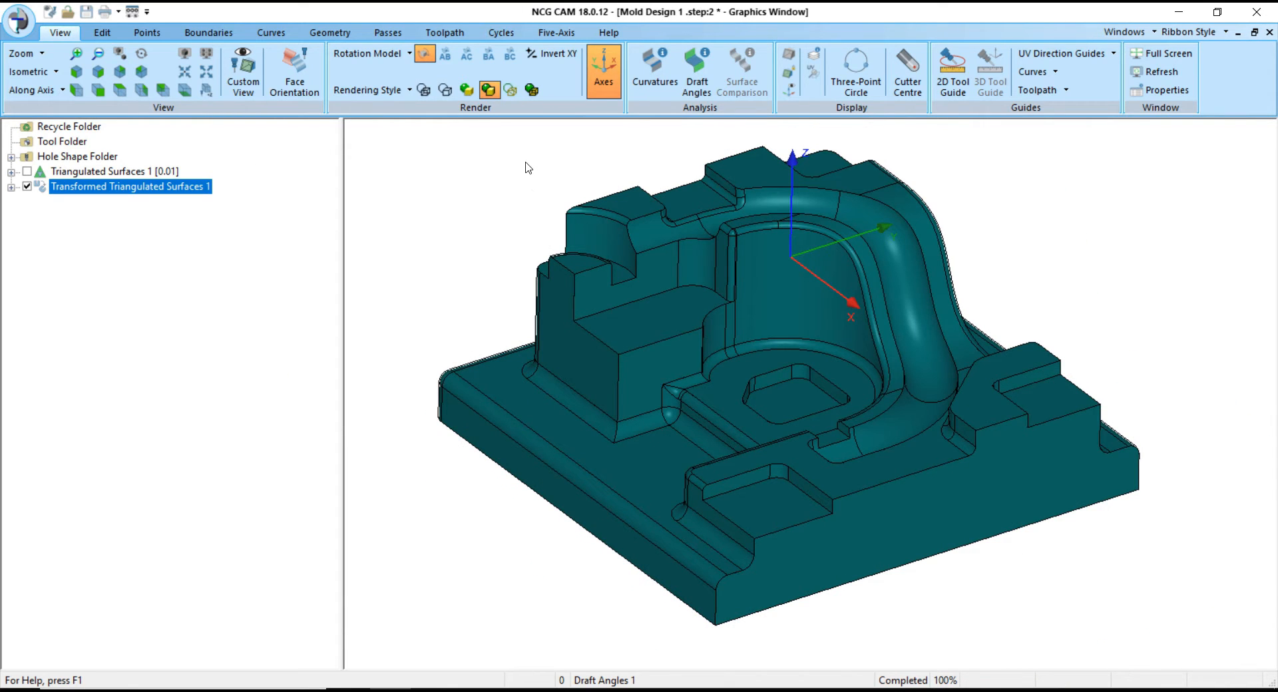
- Compare a 100 mm diameter circular 2D tool guide with the mold's pockets and channels in plan view
key("z")
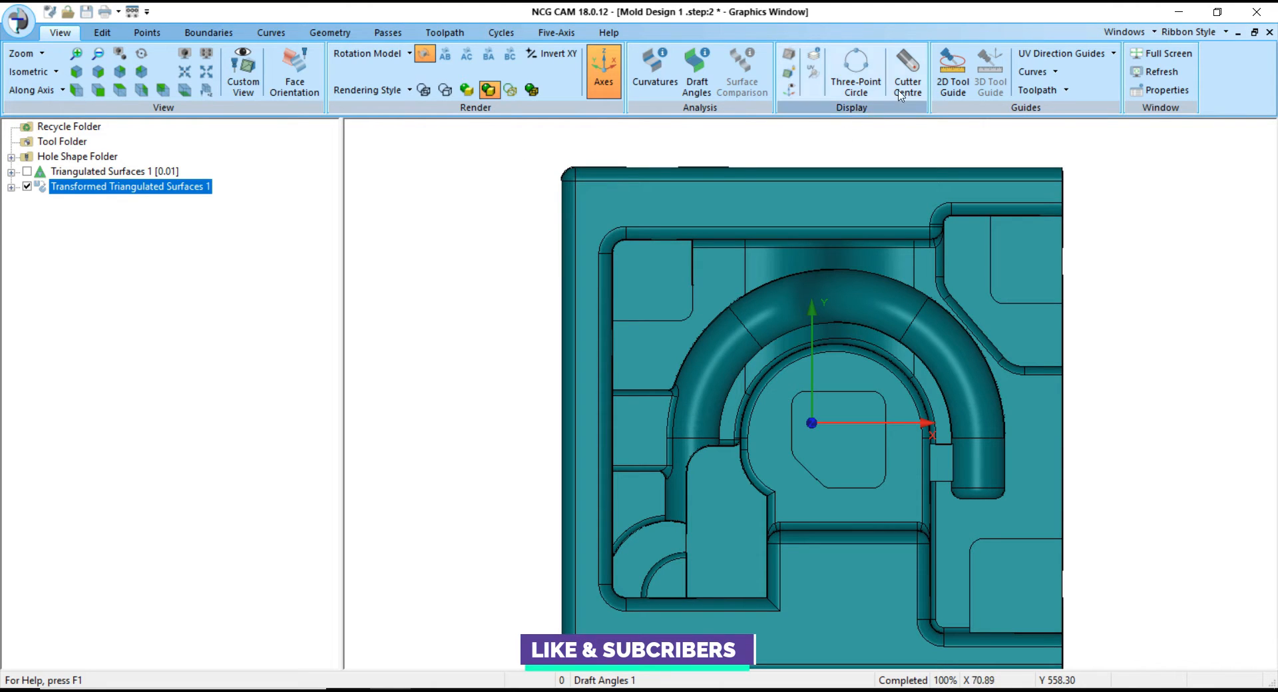
left_click(946, 88)
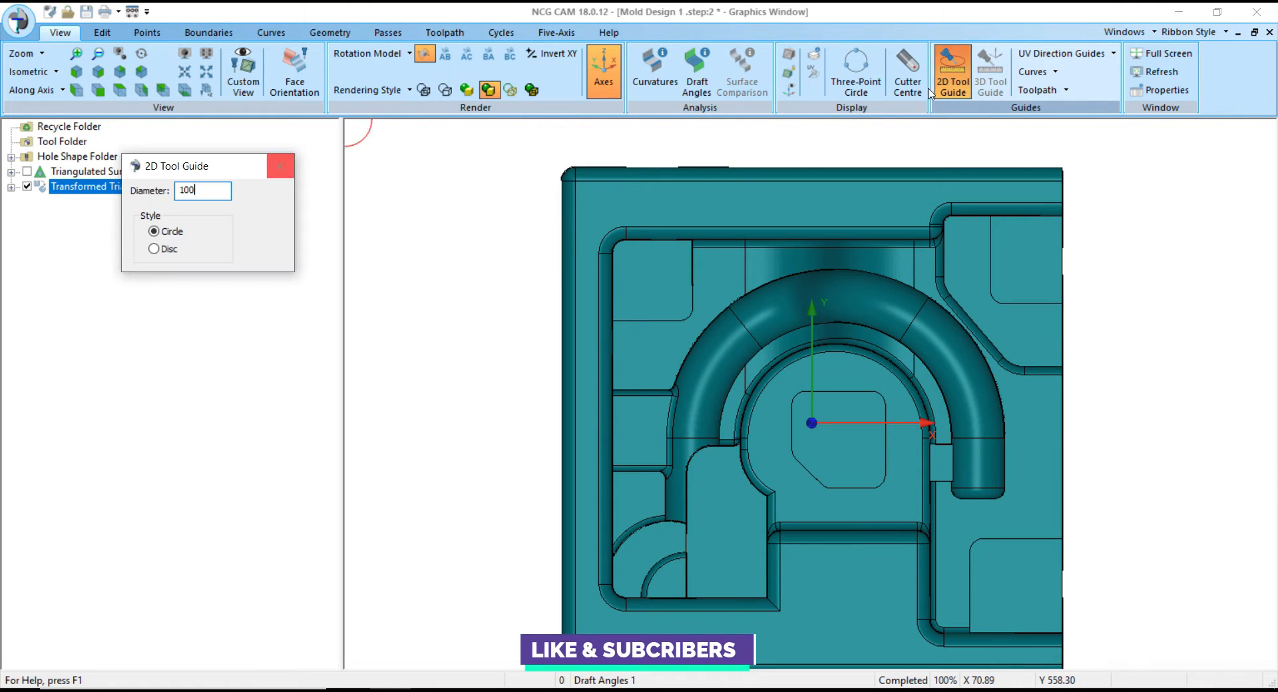
left_click(433, 240)
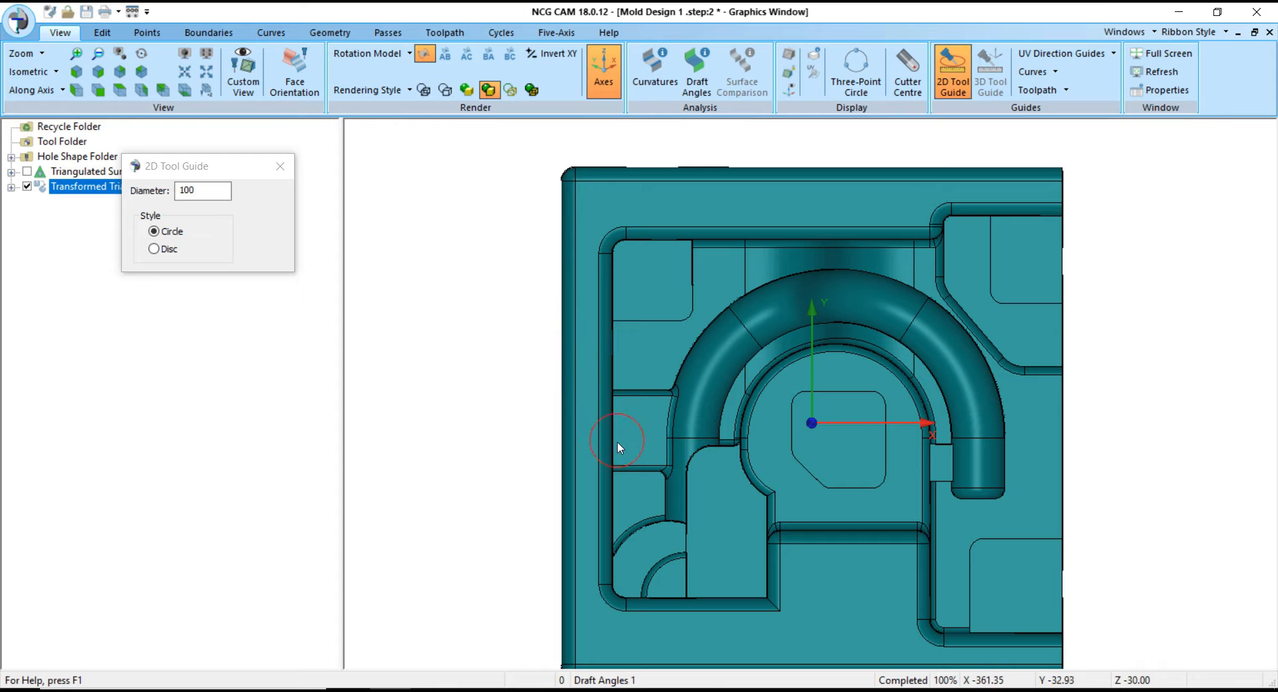
scroll(720, 394, "down", 2)
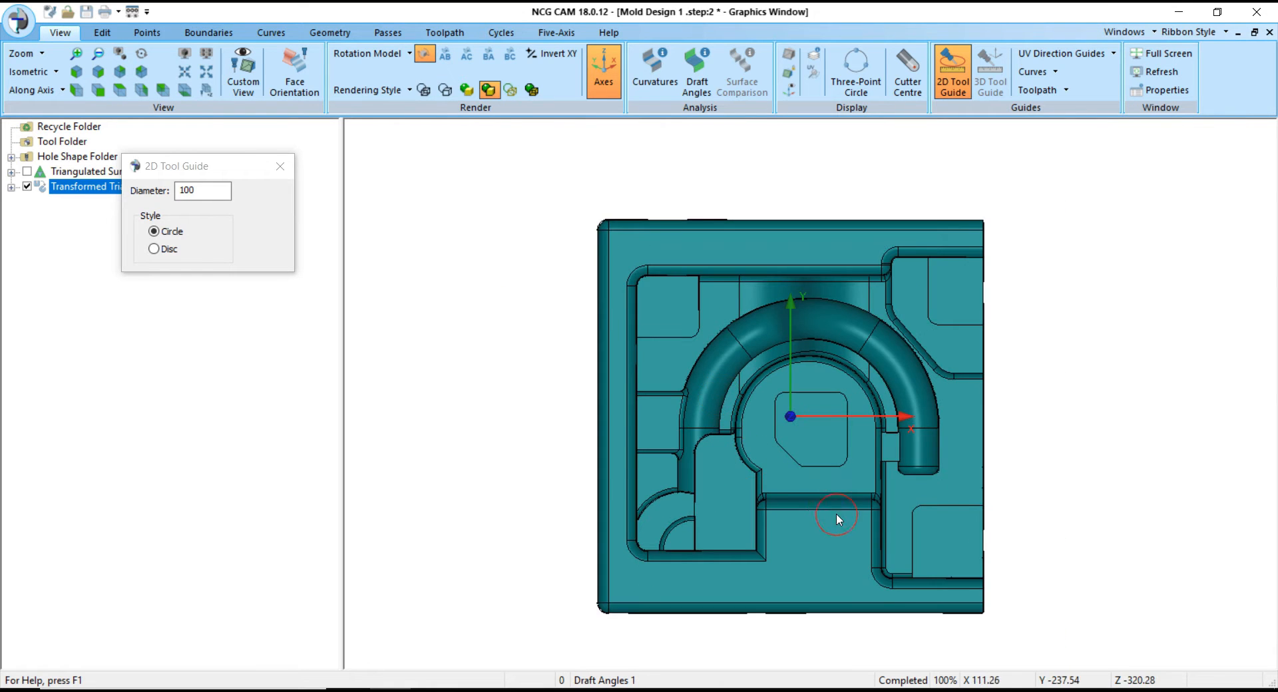
scroll(836, 514, "up", 2)
scroll(748, 505, "up", 1)
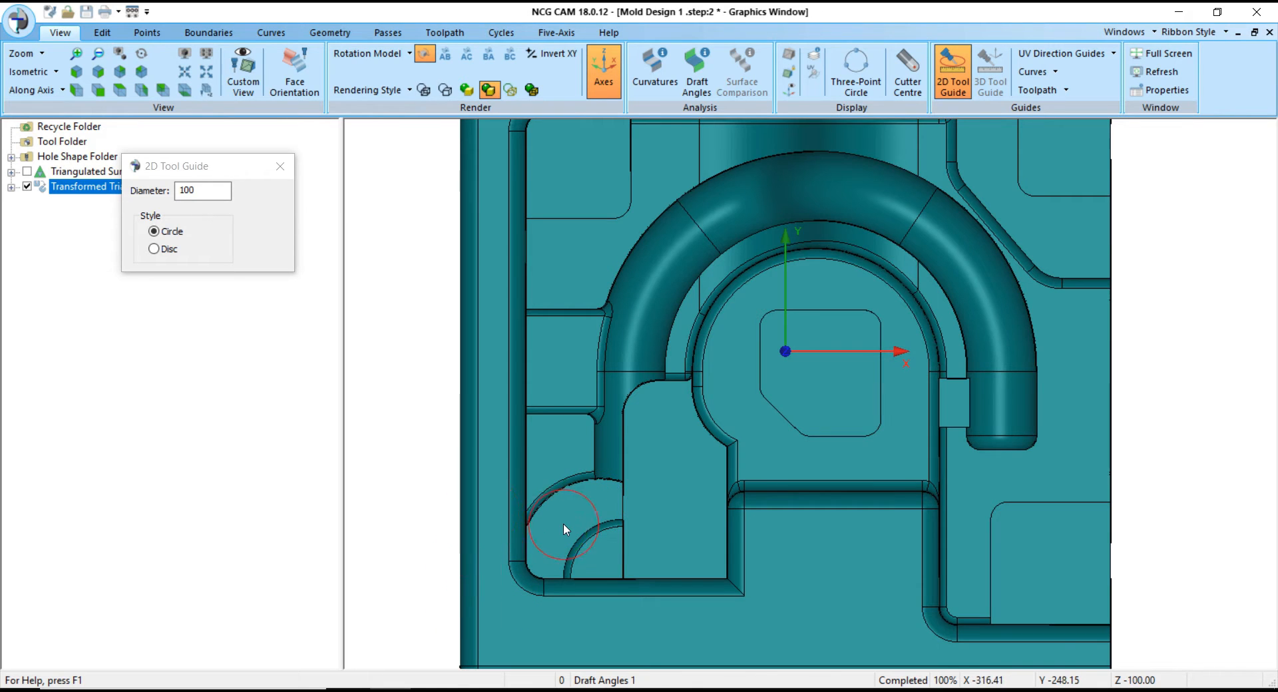
scroll(563, 523, "down", 1)
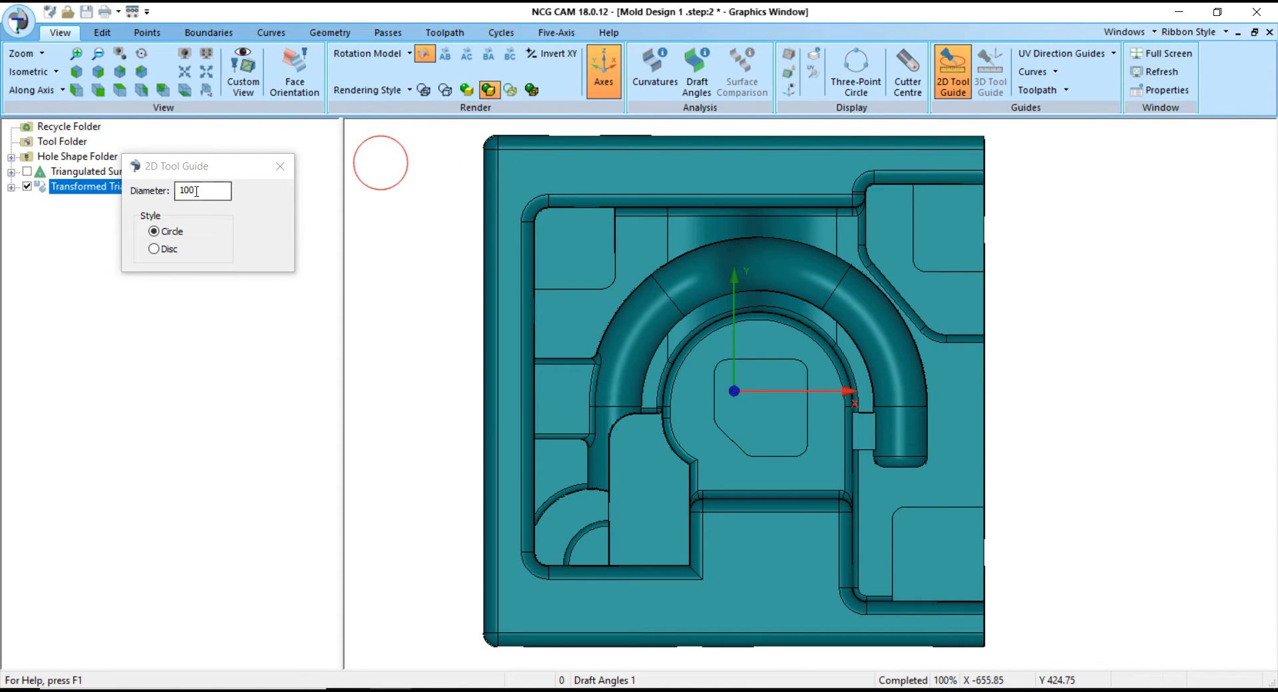
- Set the 2D tool guide diameter to 40 and compare it with the small pocket beside the curved rib
left_click_drag(196, 191, 169, 195)
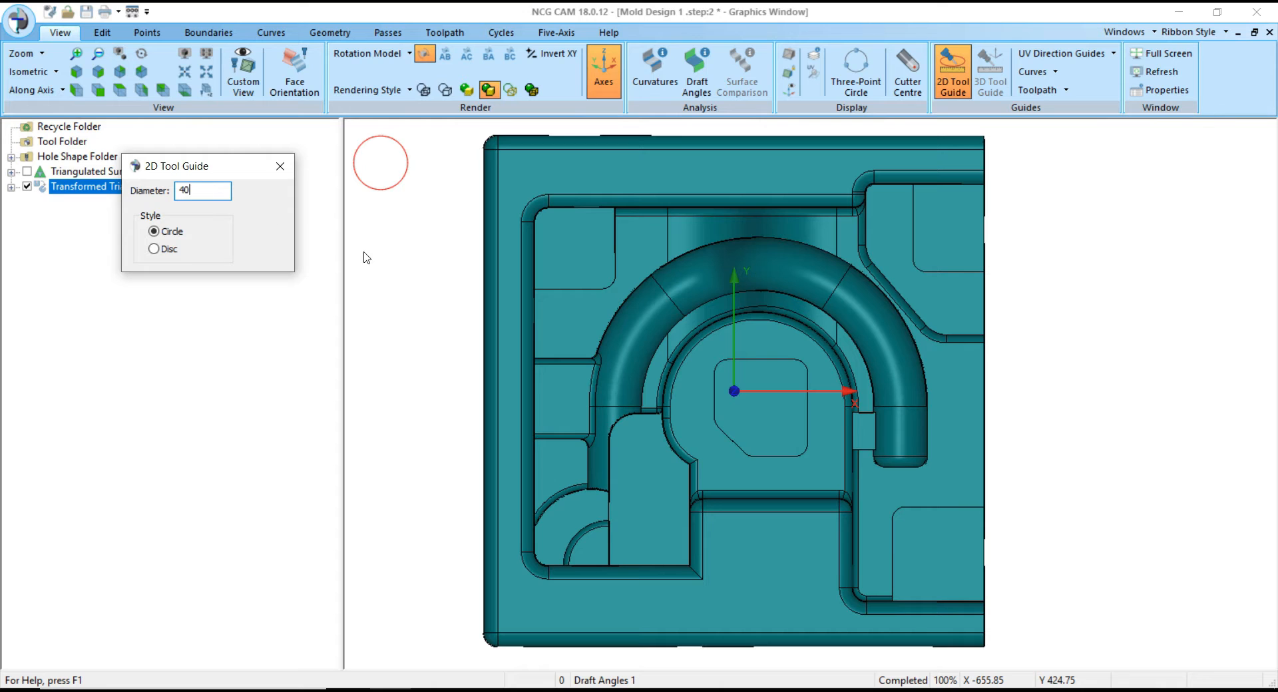
type("40")
key("Return")
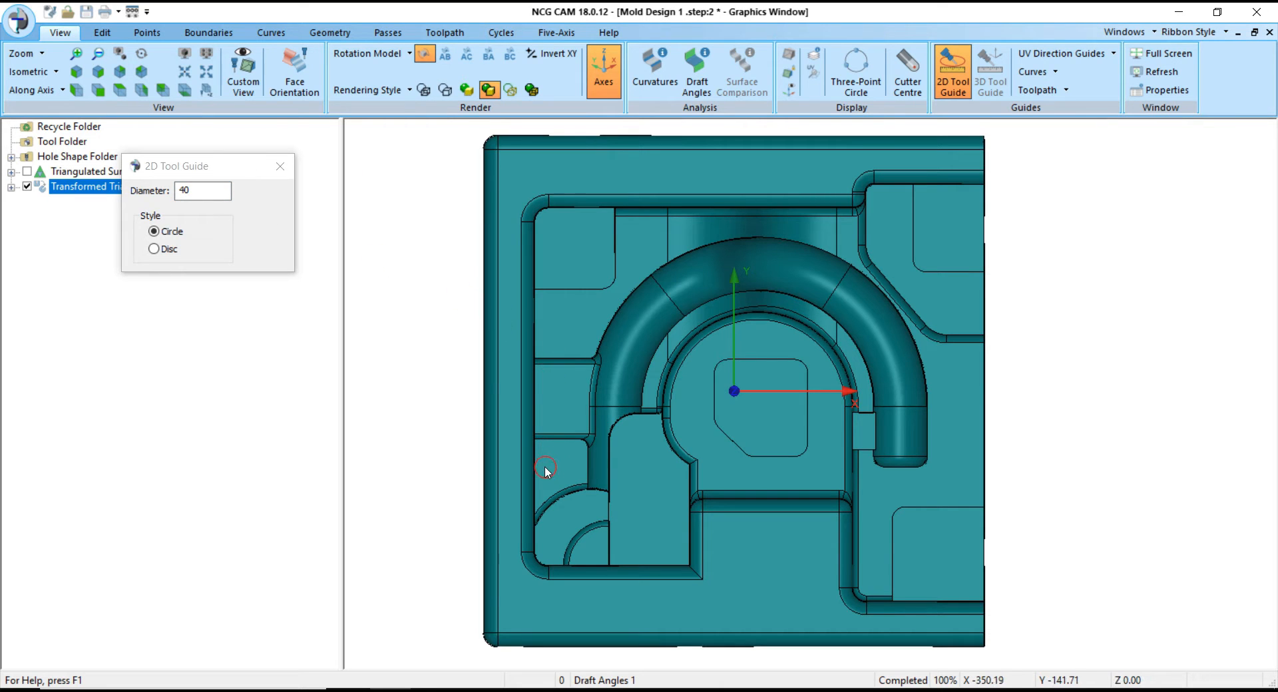
scroll(548, 470, "up", 2)
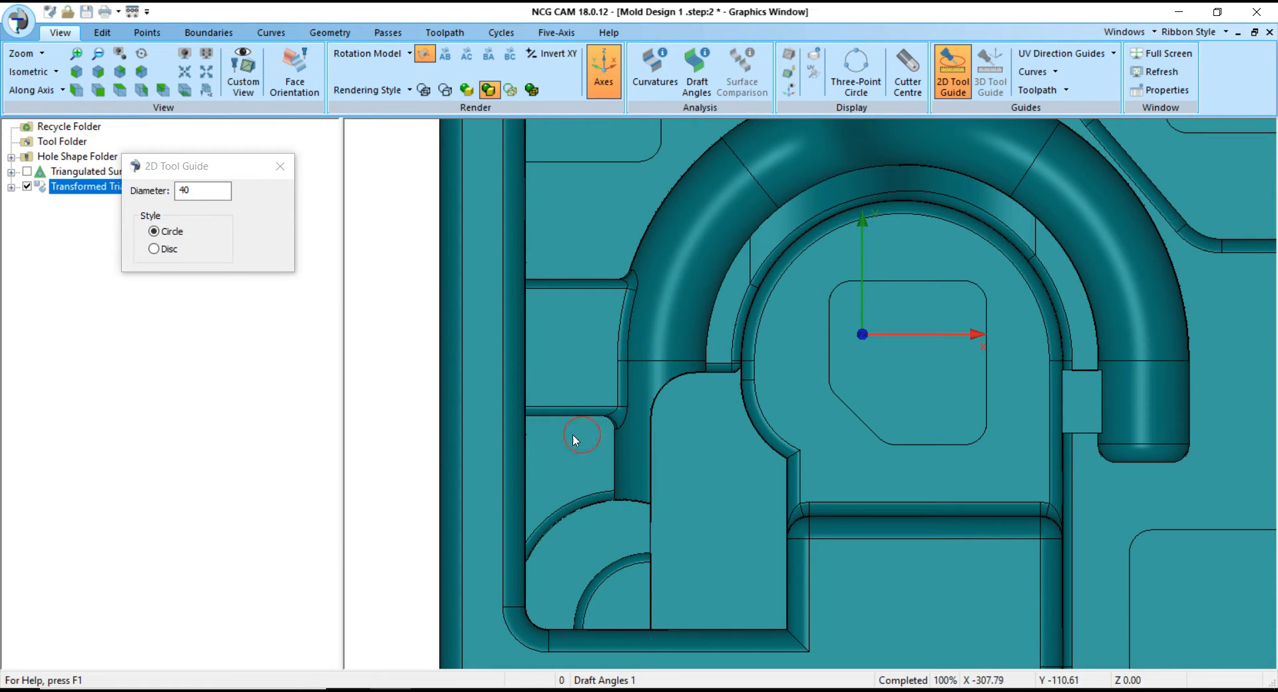
scroll(545, 469, "down", 3)
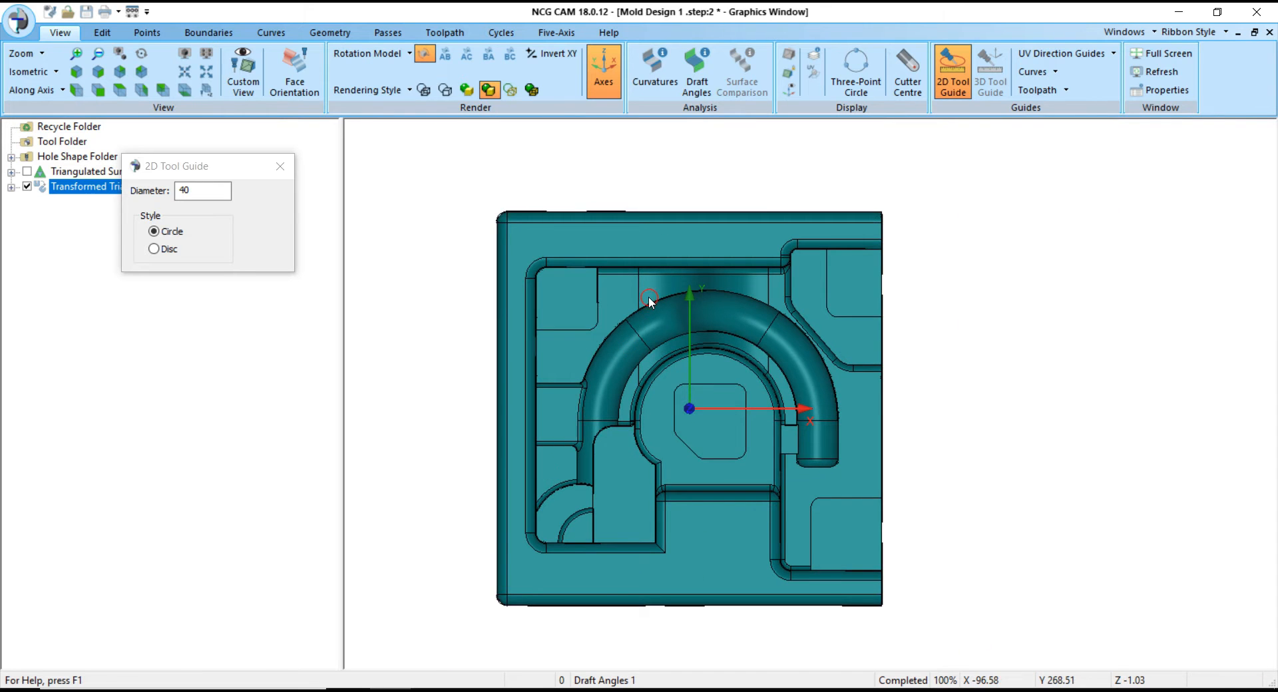
- Check the tool guide against the pocket corner above the curved rib, set its diameter to 39, and close the guide
scroll(648, 297, "up", 1)
scroll(573, 266, "up", 2)
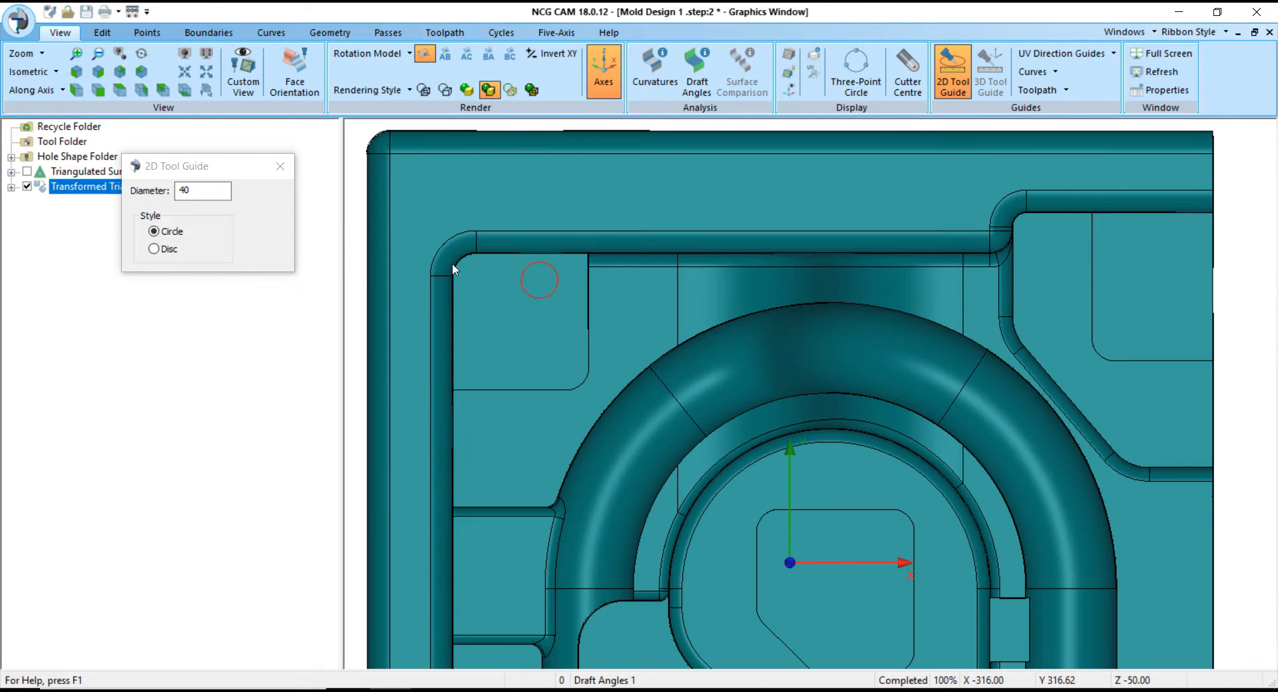
double_click(189, 192)
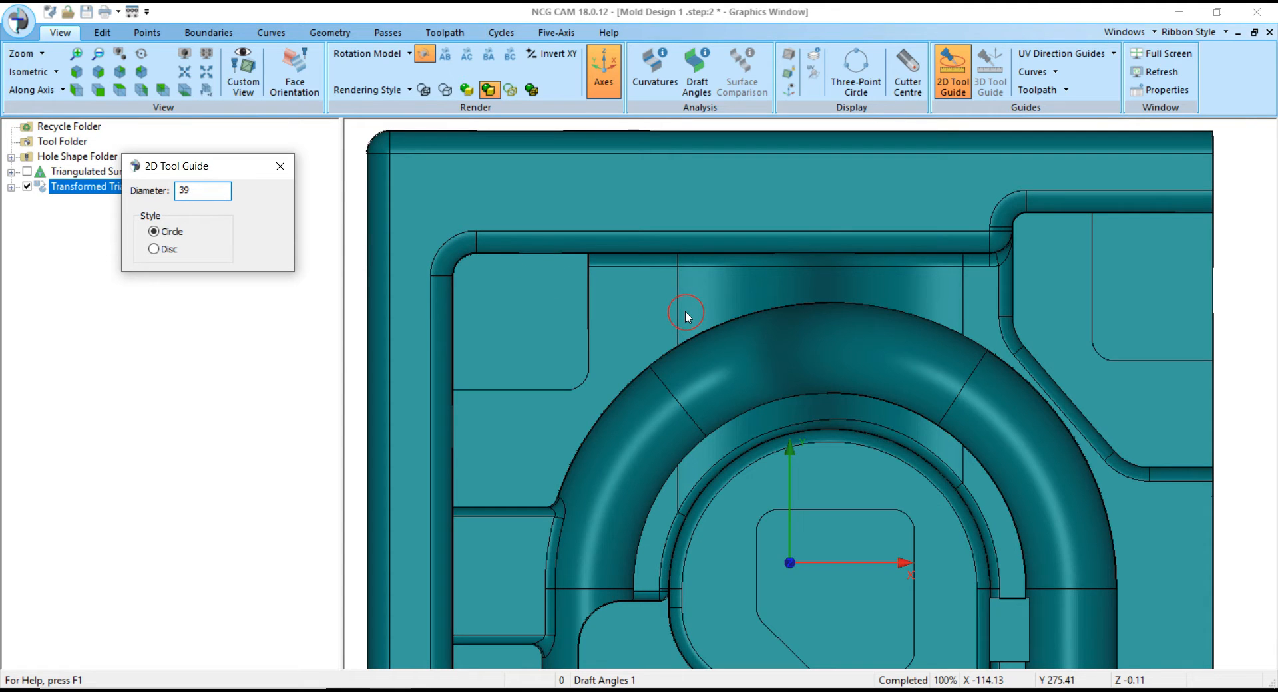
left_click(280, 166)
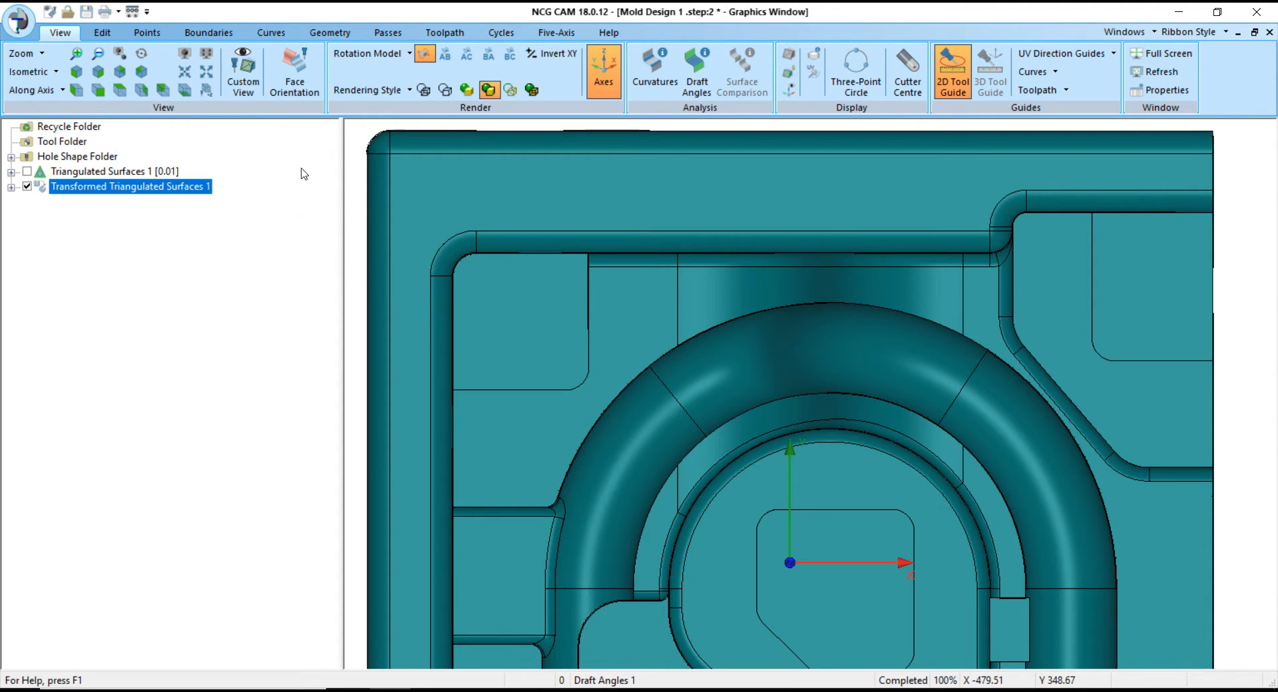
scroll(692, 301, "down", 1)
mouse_move(708, 342)
middle_mouse_down()
mouse_move(641, 322)
mouse_move(724, 354)
mouse_move(813, 481)
mouse_move(674, 320)
mouse_move(724, 324)
middle_mouse_up()
middle_click_drag(1030, 528, 836, 518)
scroll(765, 536, "down", 1)
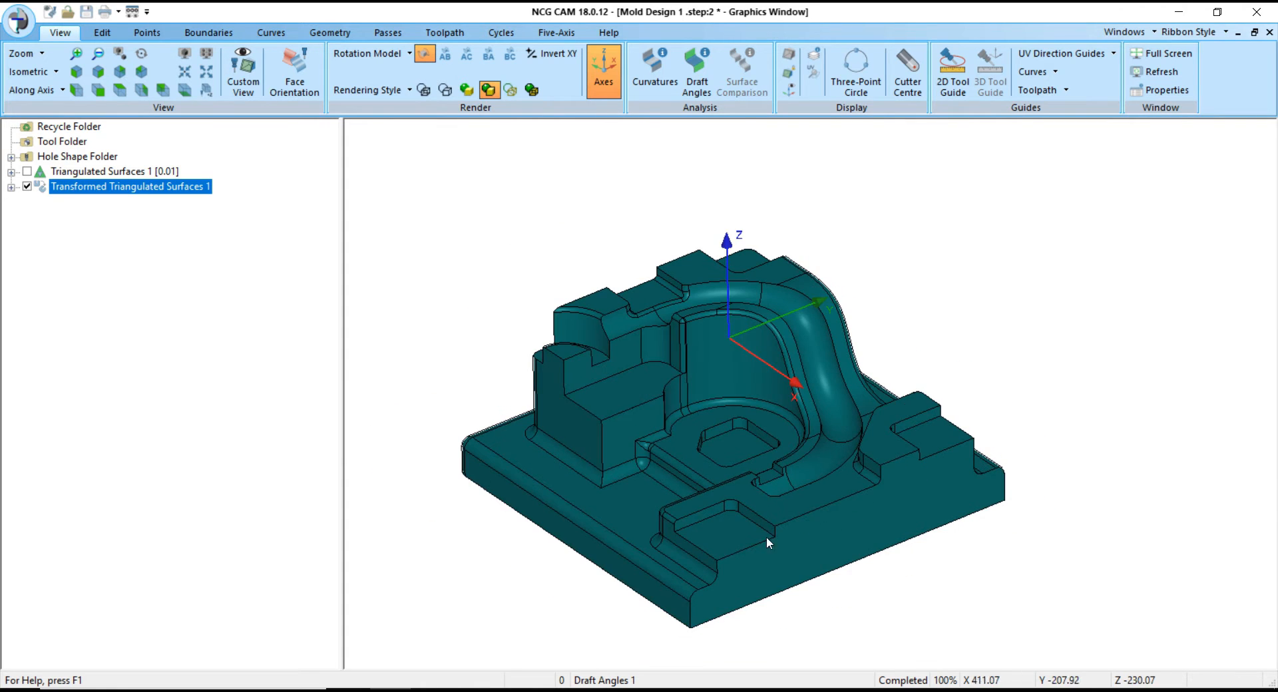
scroll(769, 617, "up", 1)
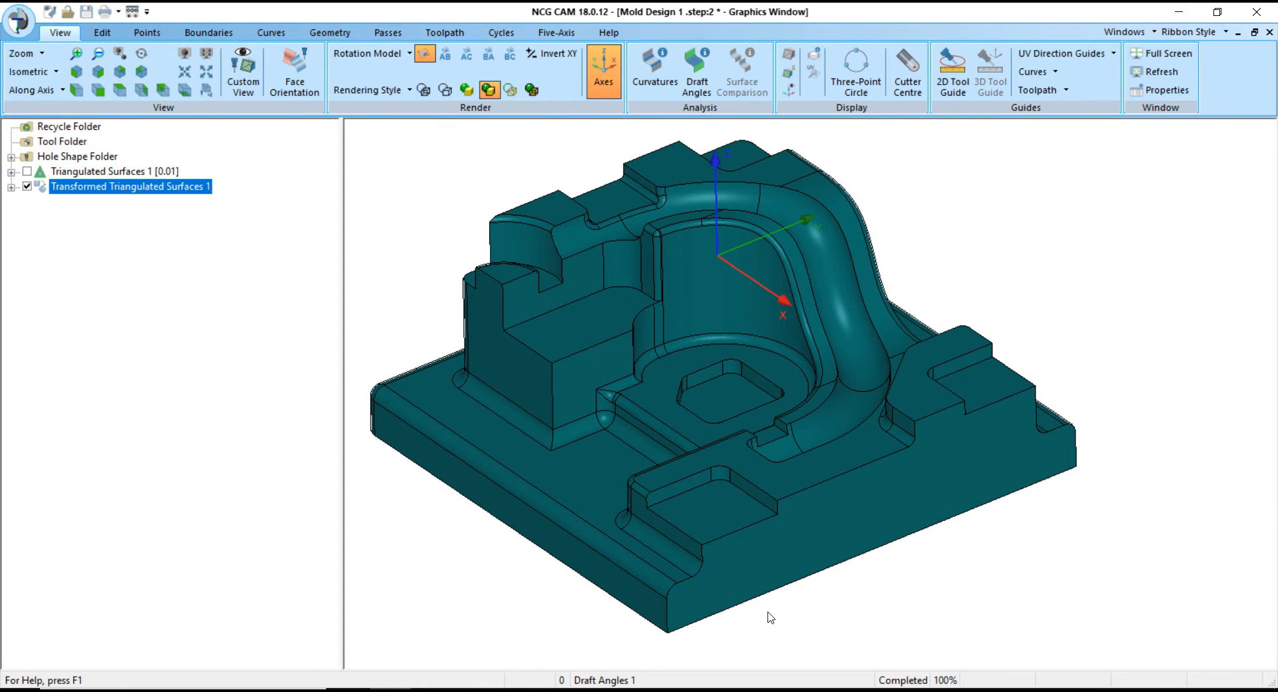
left_click(672, 640)
scroll(840, 402, "down", 1)
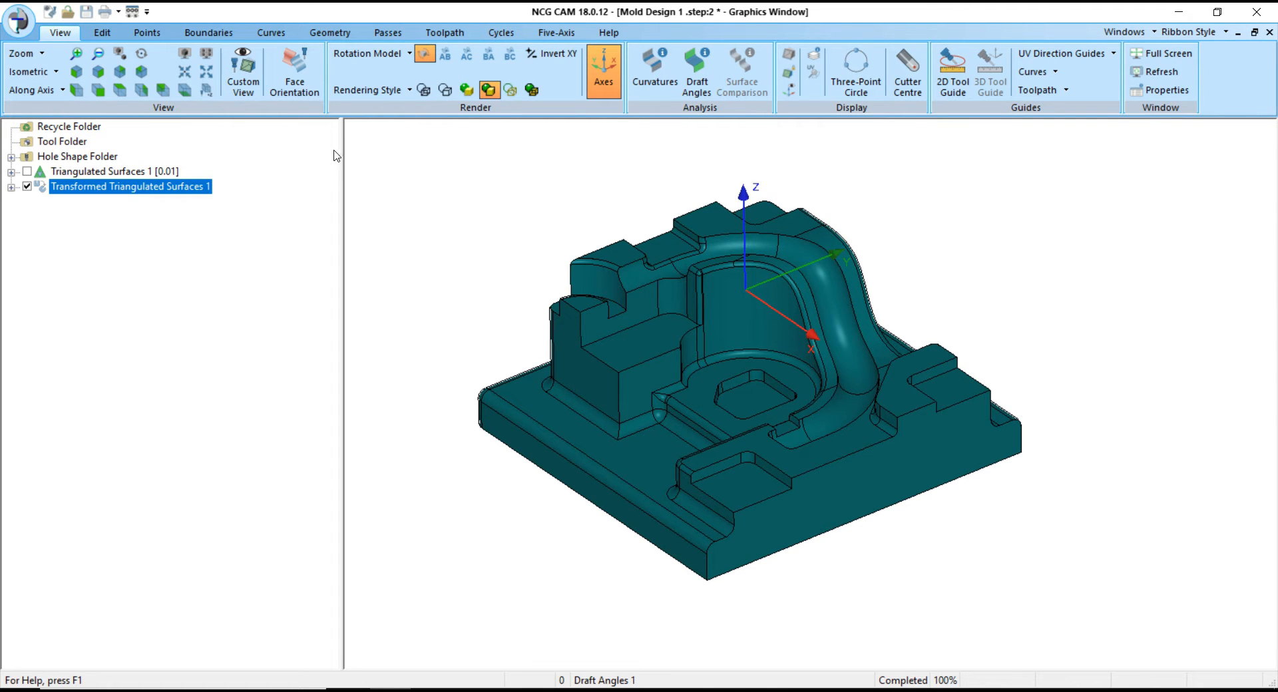
- Create a closed prismatic stock model around the transformed mold surfaces and hide the stock from view
left_click(445, 32)
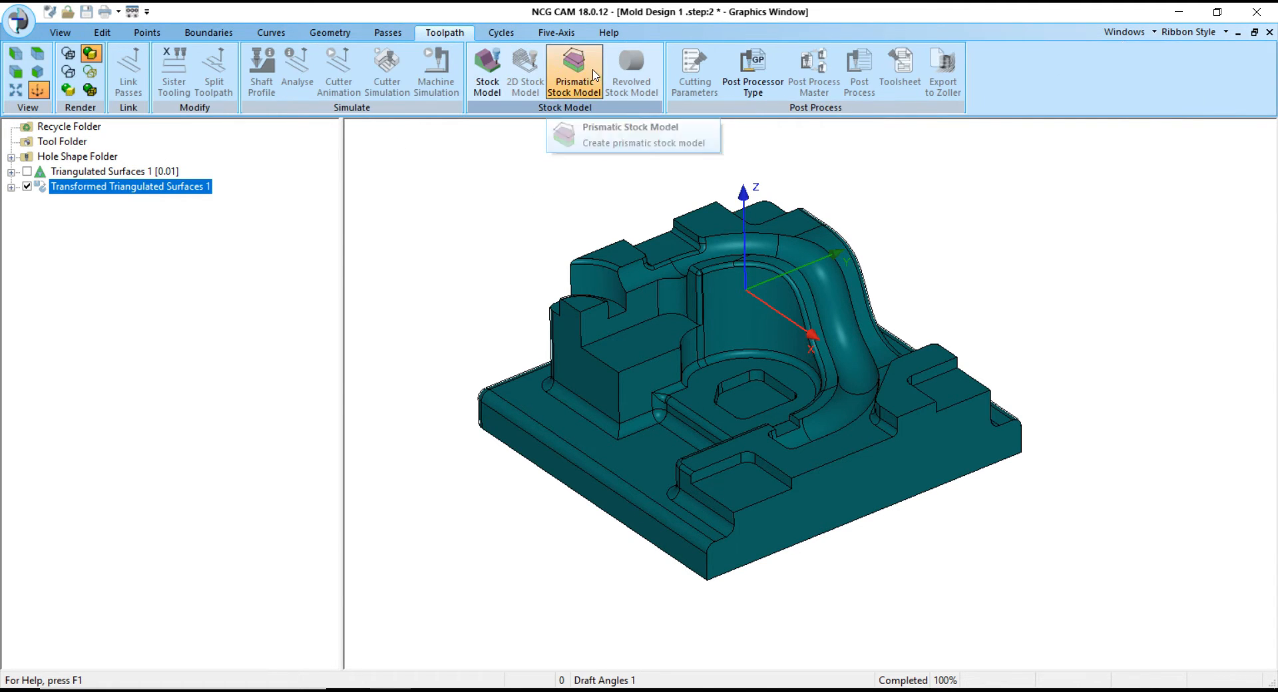
left_click(594, 75)
double_click(273, 232)
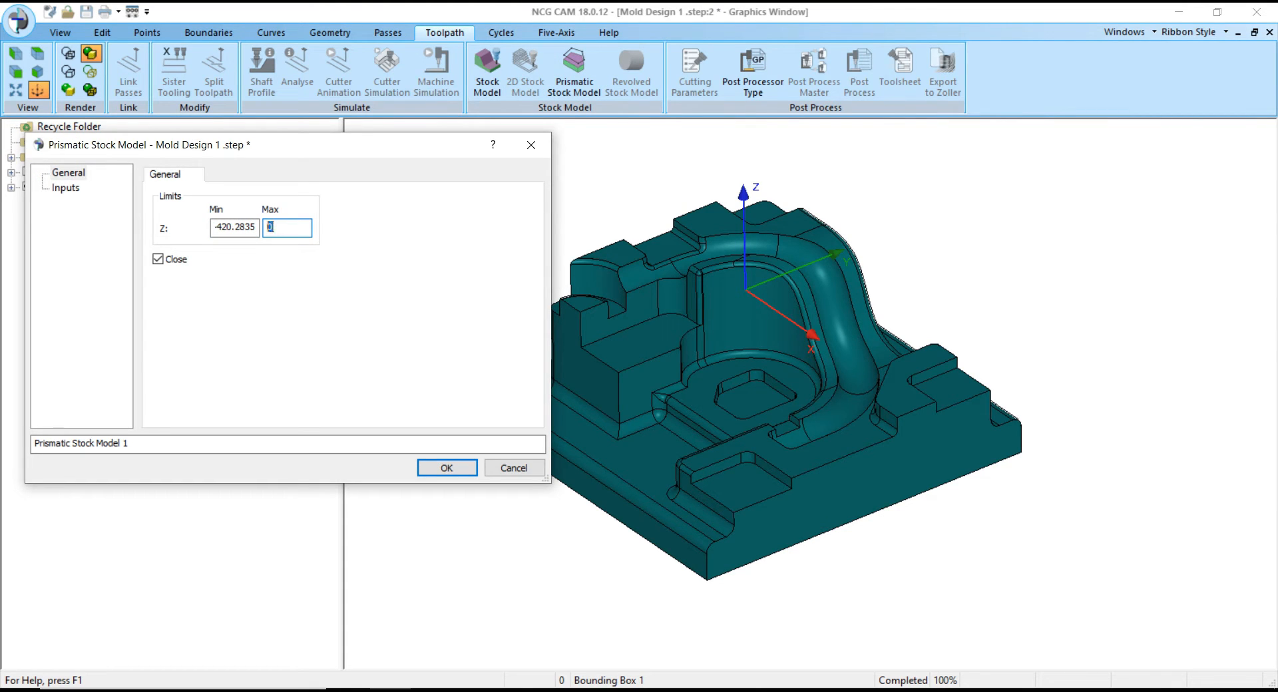
left_click(445, 467)
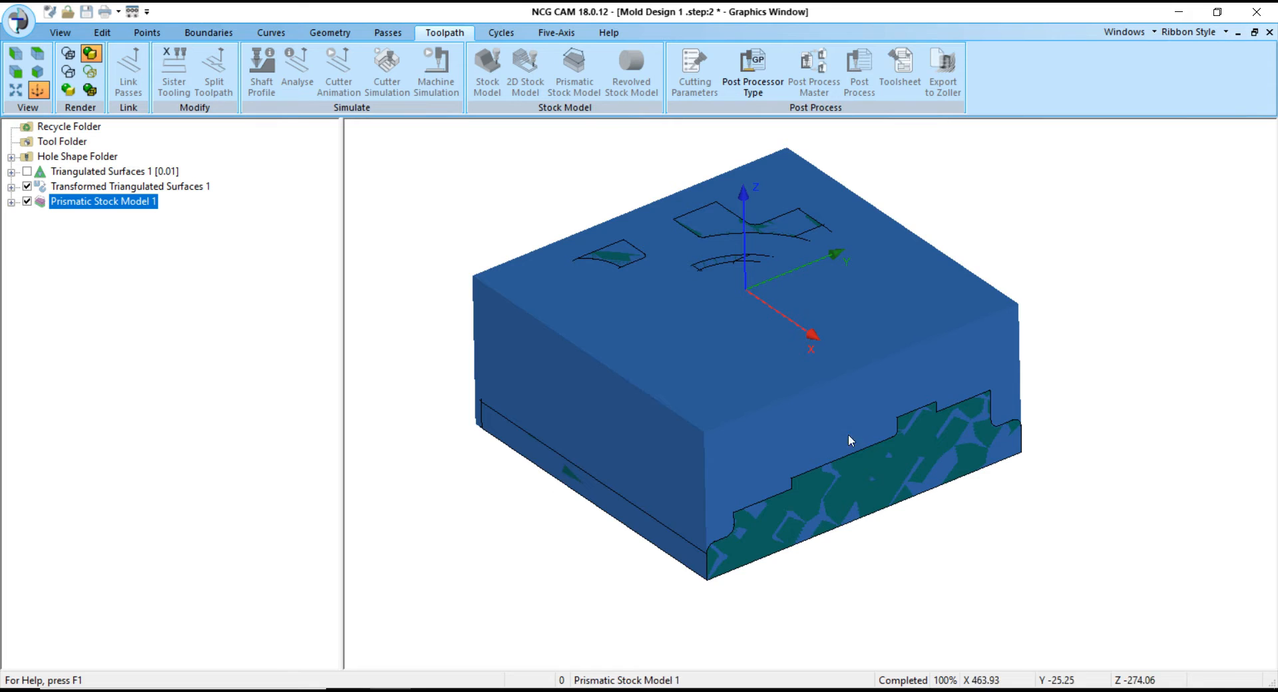
middle_click_drag(847, 434, 824, 306)
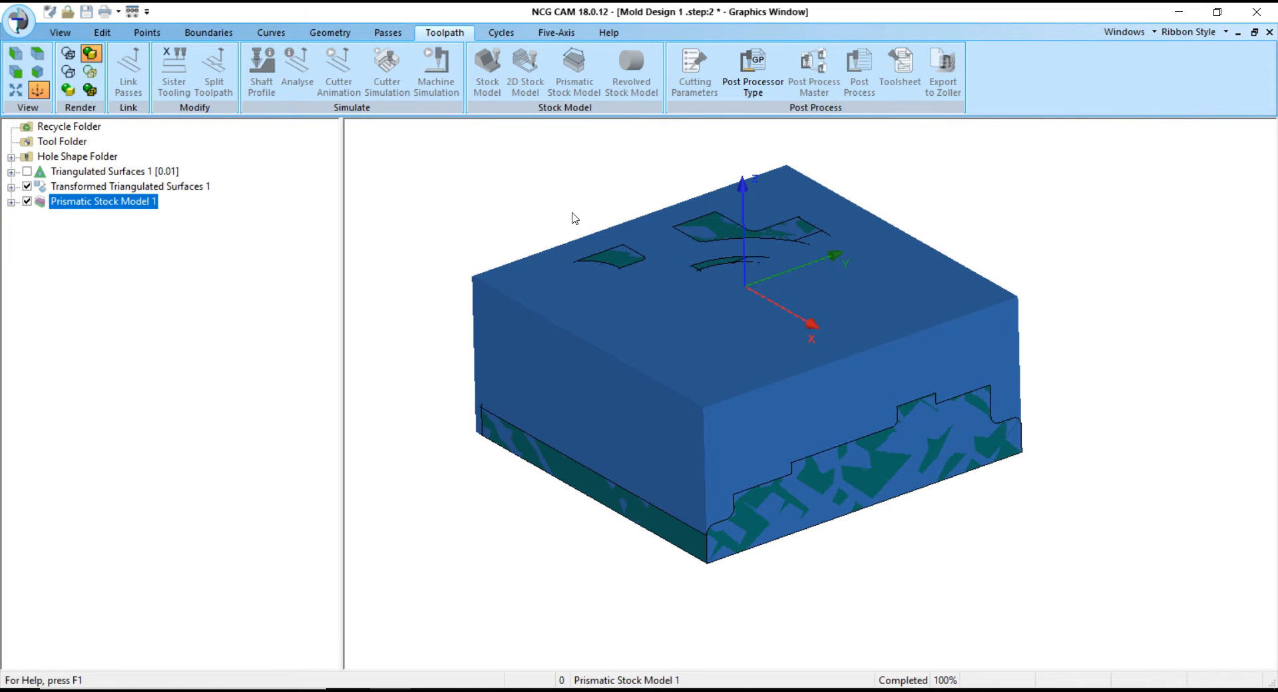
left_click(27, 201)
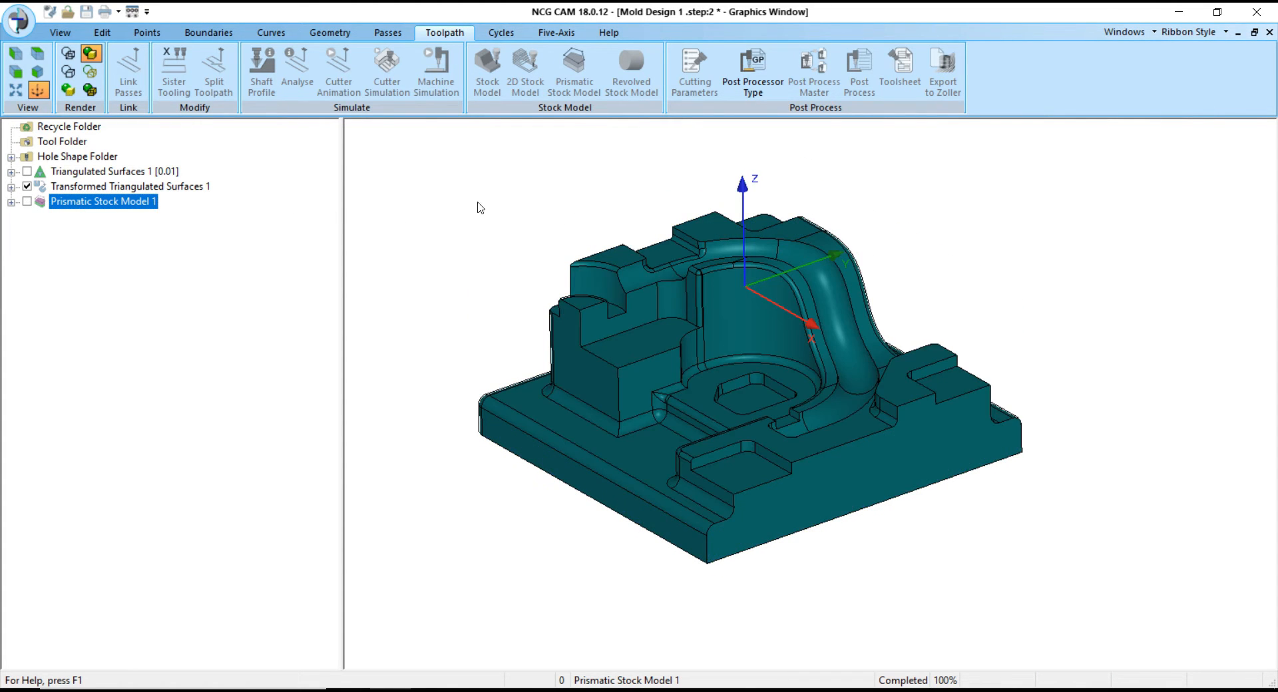
mouse_move(654, 231)
middle_mouse_down()
mouse_move(685, 230)
mouse_move(676, 233)
middle_mouse_up()
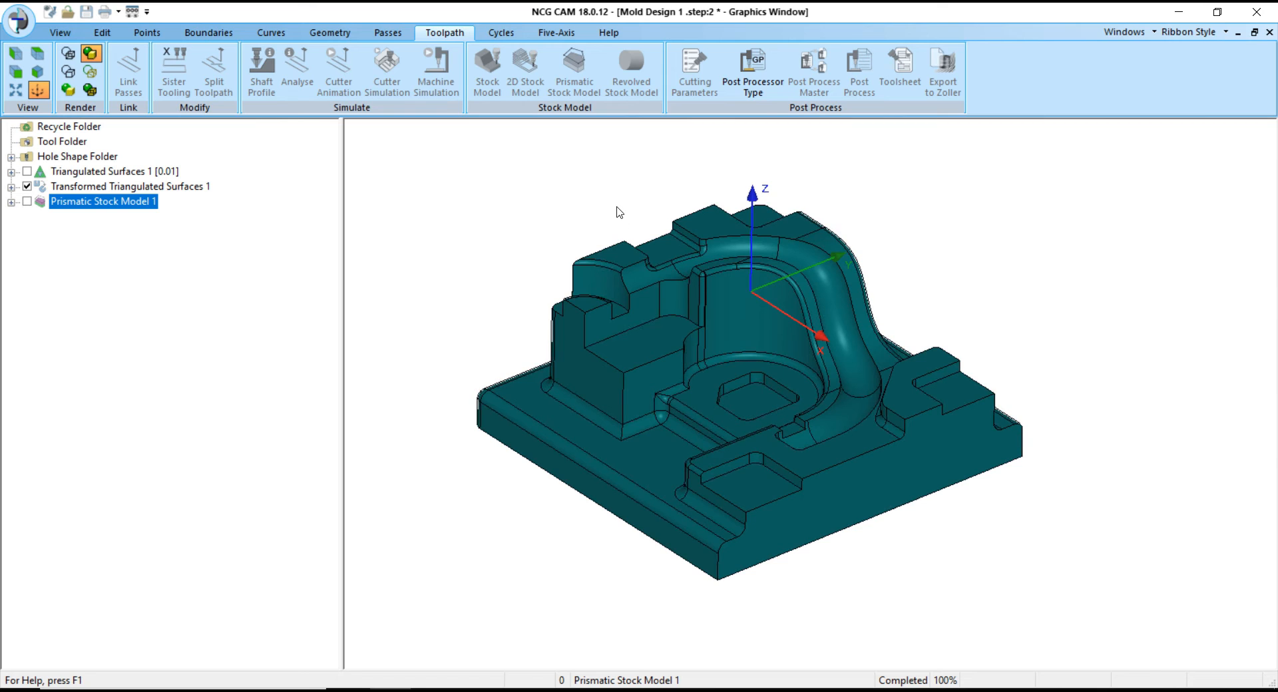
- Start core roughing passes from the transformed triangulated surfaces and the prismatic stock model, using the recent 100x0 D100 tool
left_click(126, 187)
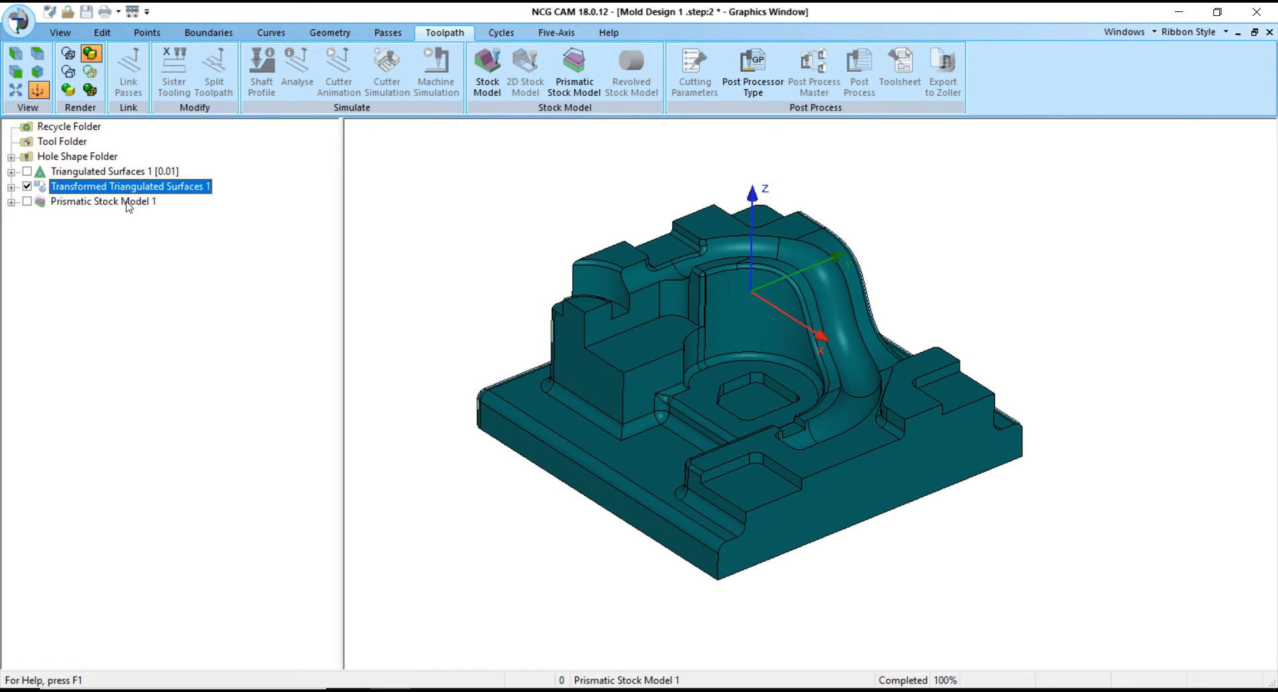
left_click(127, 202, "ctrl")
right_click(128, 193)
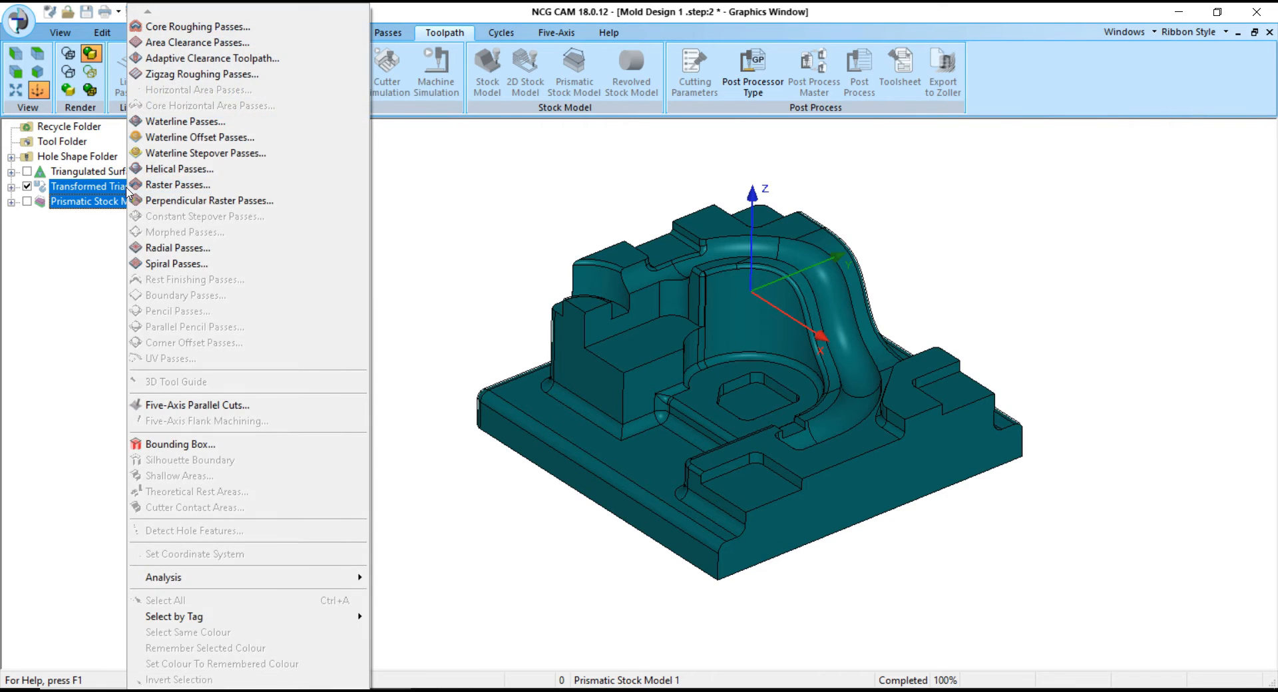
left_click(193, 28)
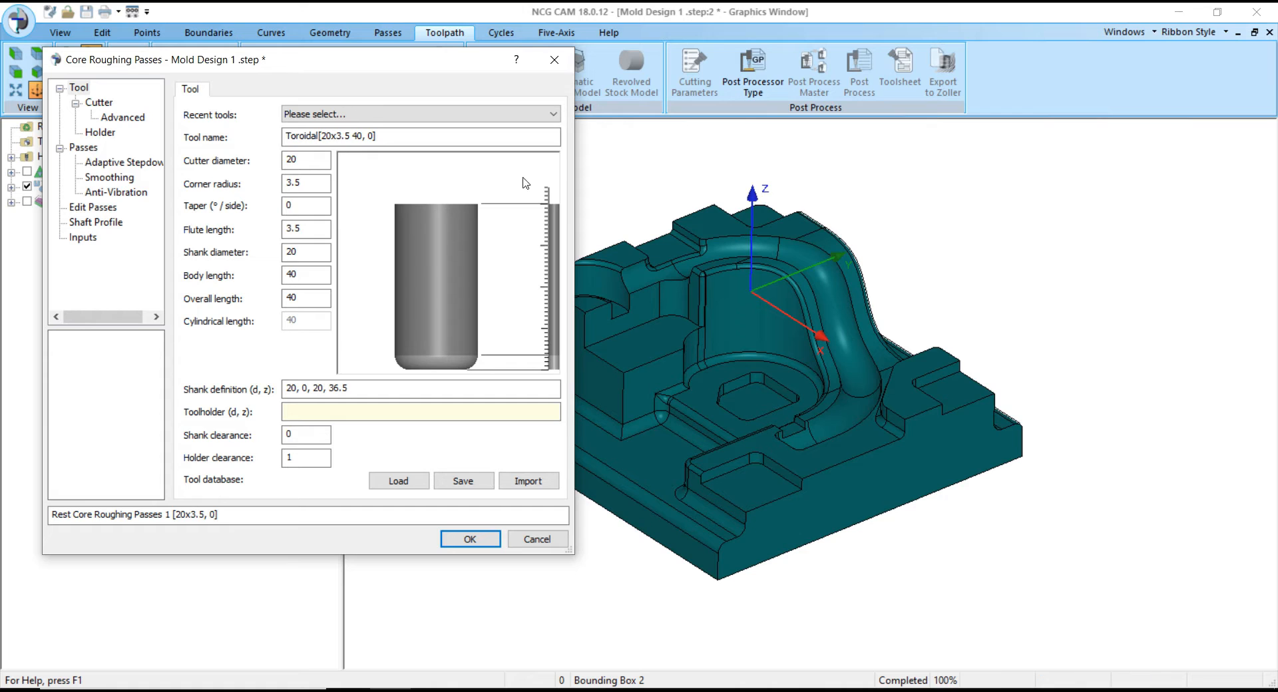
left_click(326, 120)
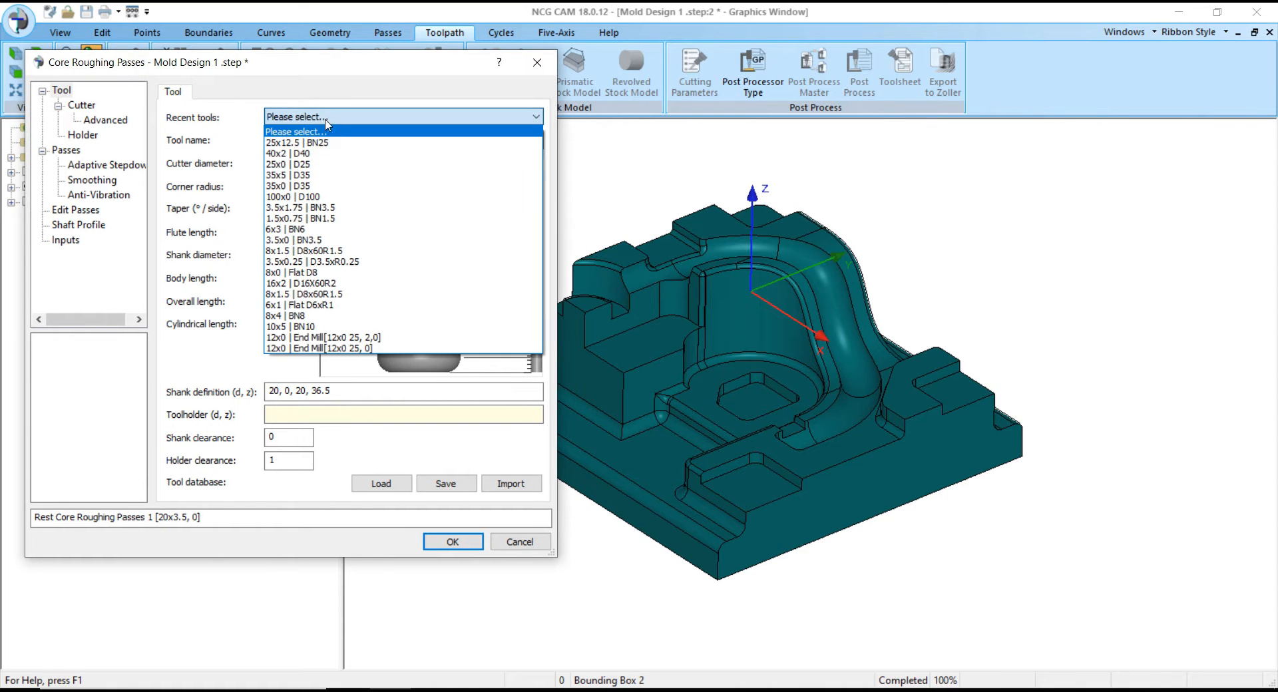
left_click(319, 197)
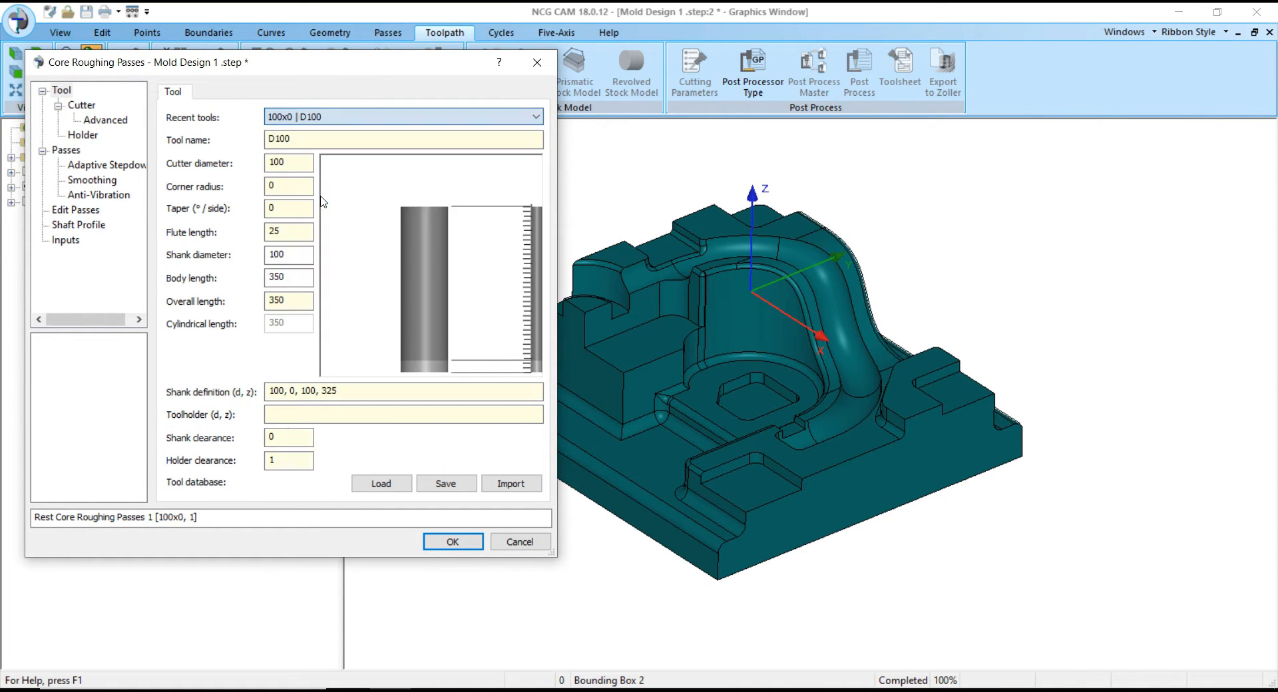
- Set the roughing passes' maximum Z limit to 0, tolerance to 0.1 and stepdown to 2.5
left_click(67, 150)
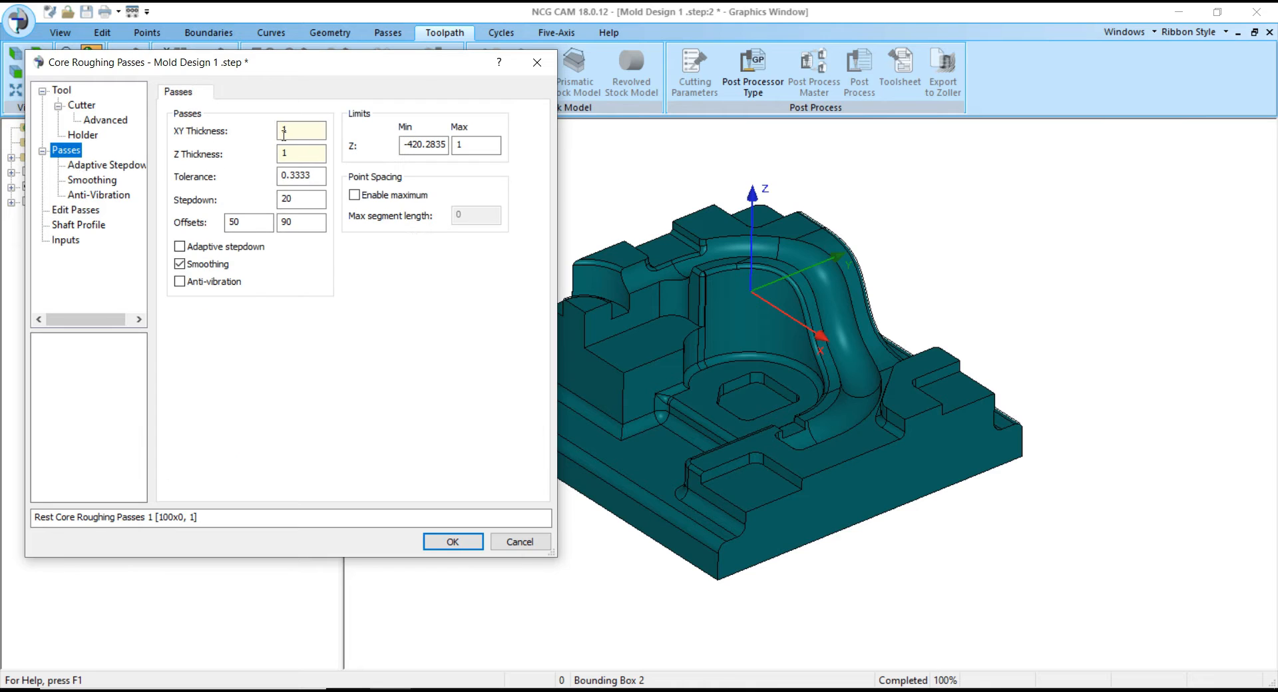
key("Tab")
key("Tab")
left_click(455, 146)
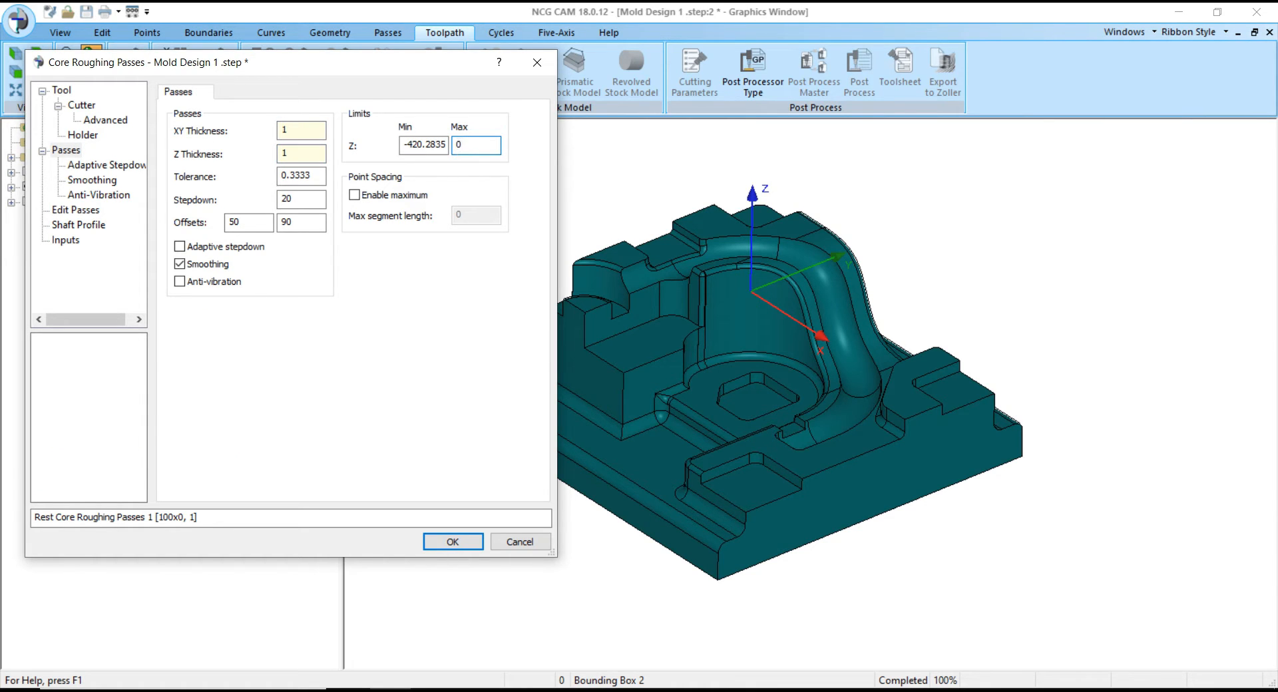
left_click(285, 175)
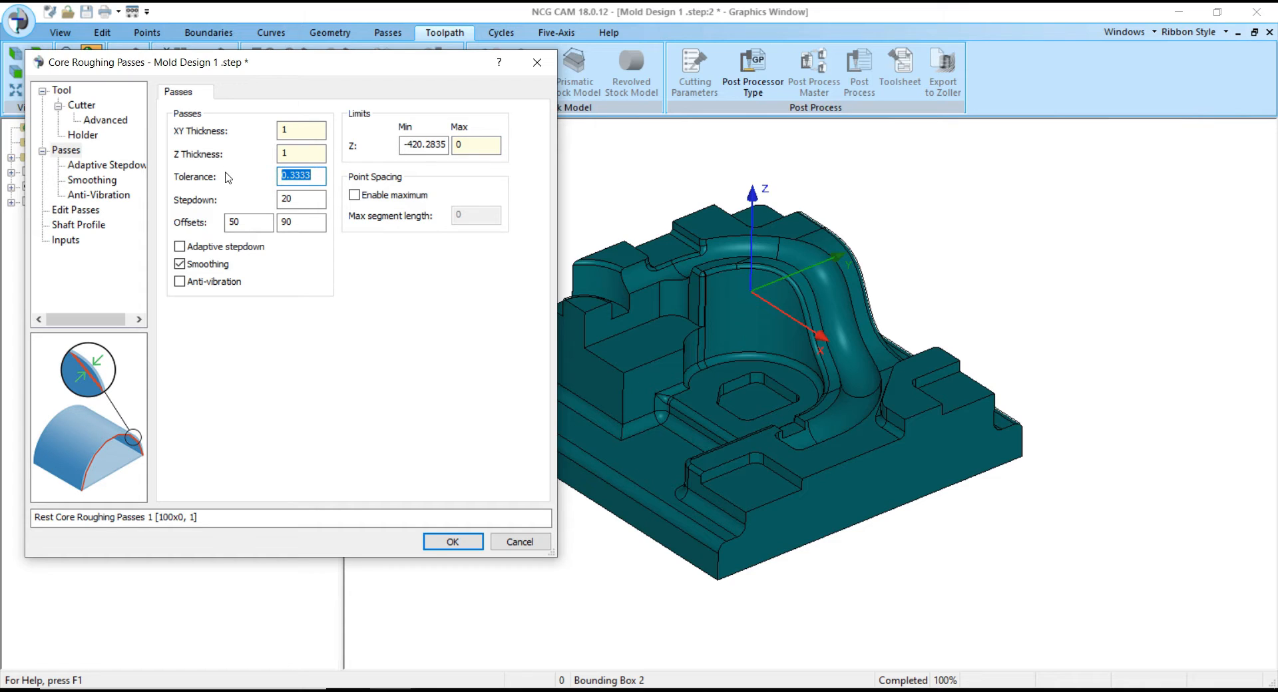
type("0.1")
left_click(279, 199)
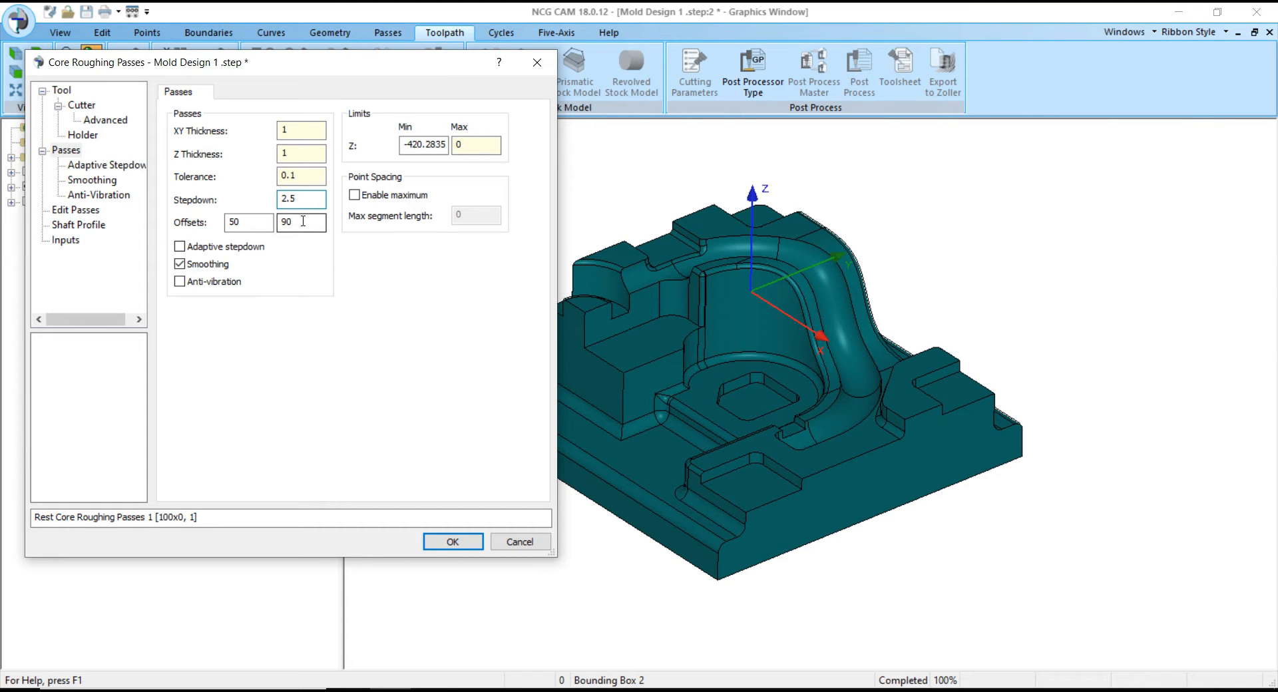
left_click(252, 222)
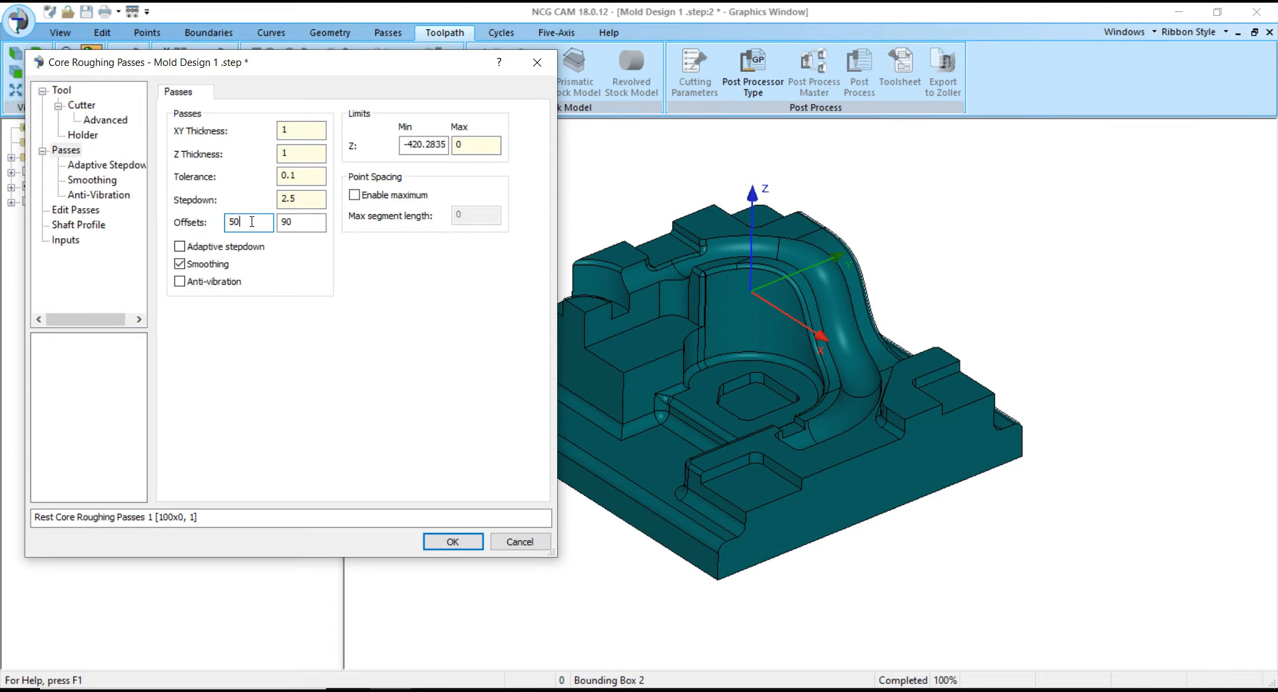
left_click(483, 145)
- Review the adaptive stepdown, smoothing, anti-vibration and input settings, and calculate the core roughing passes
left_click(101, 165)
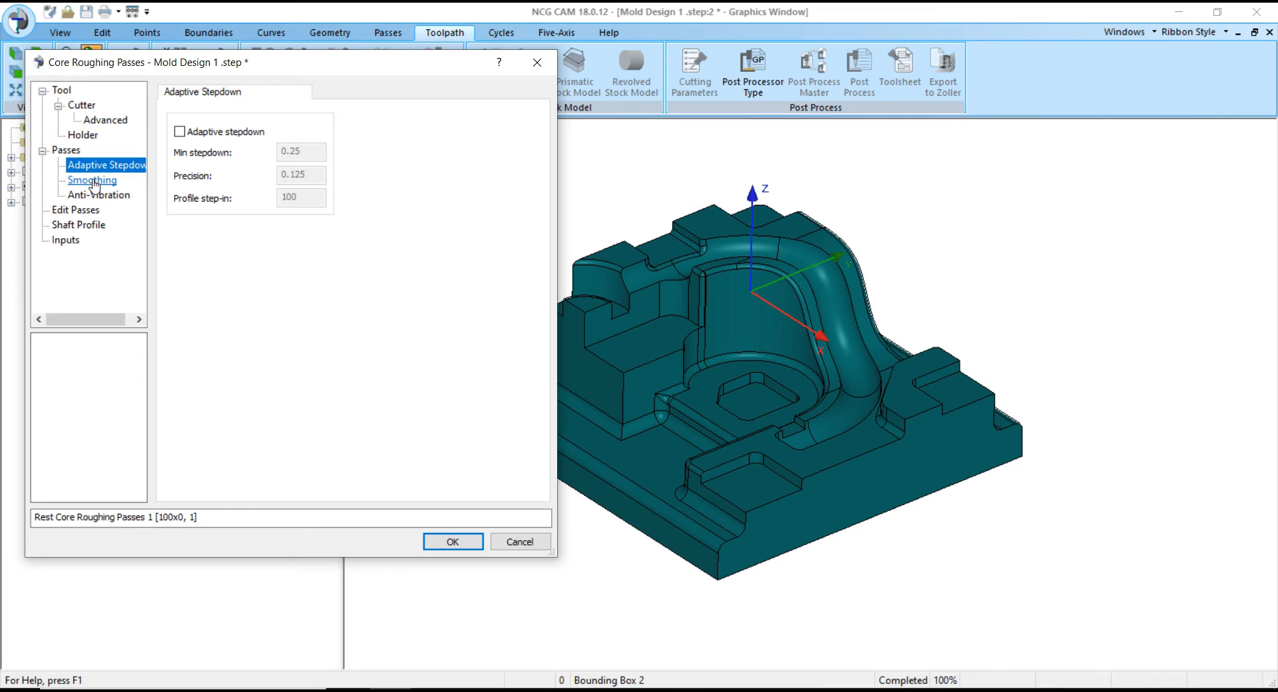
left_click(94, 181)
left_click(98, 195)
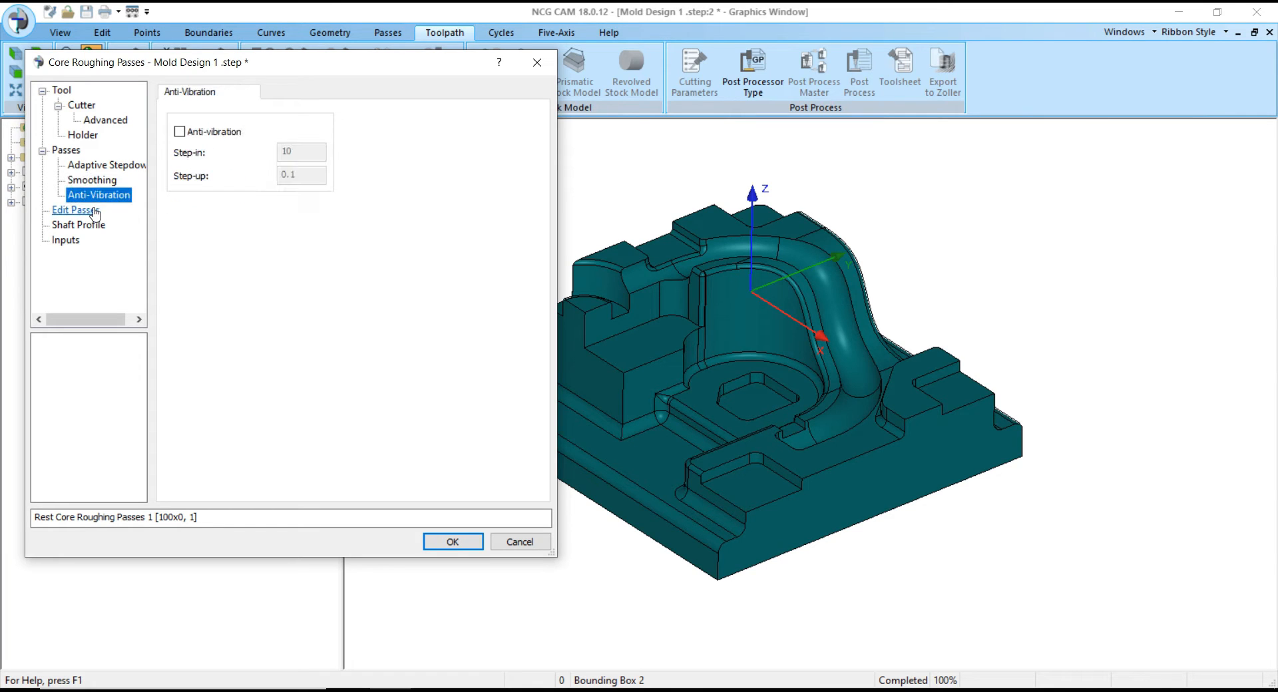
left_click(93, 210)
left_click(79, 225)
left_click(65, 240)
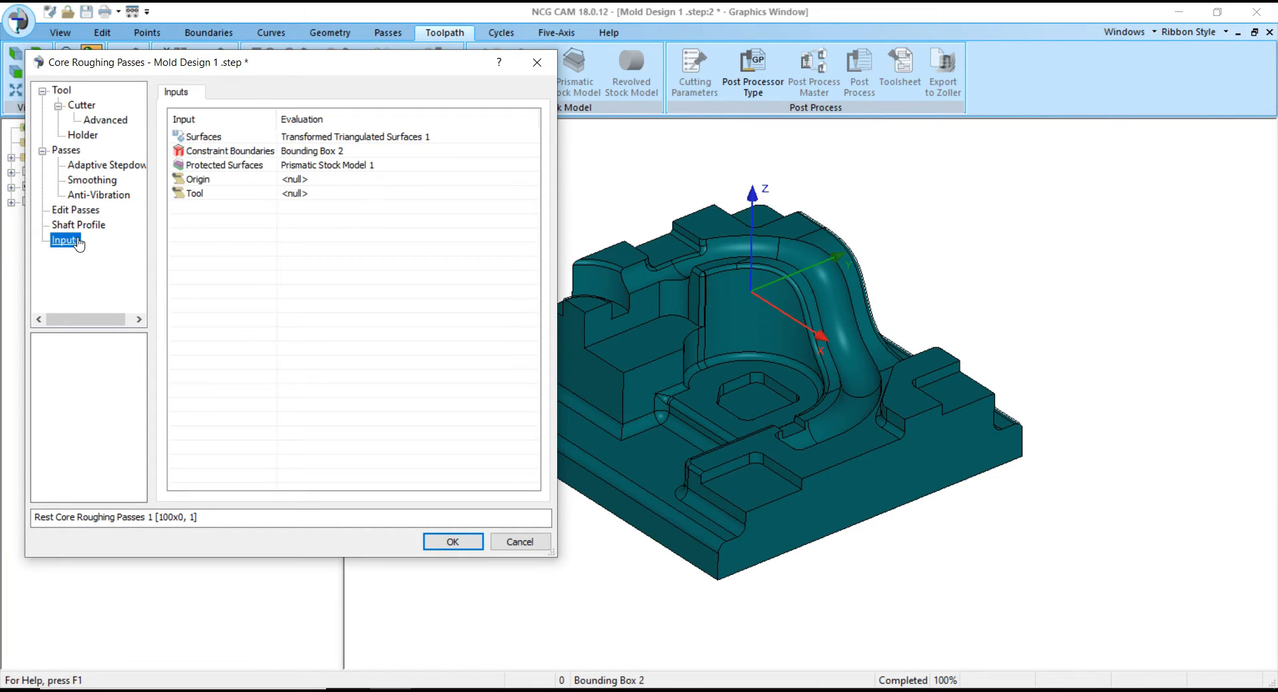
left_click(66, 151)
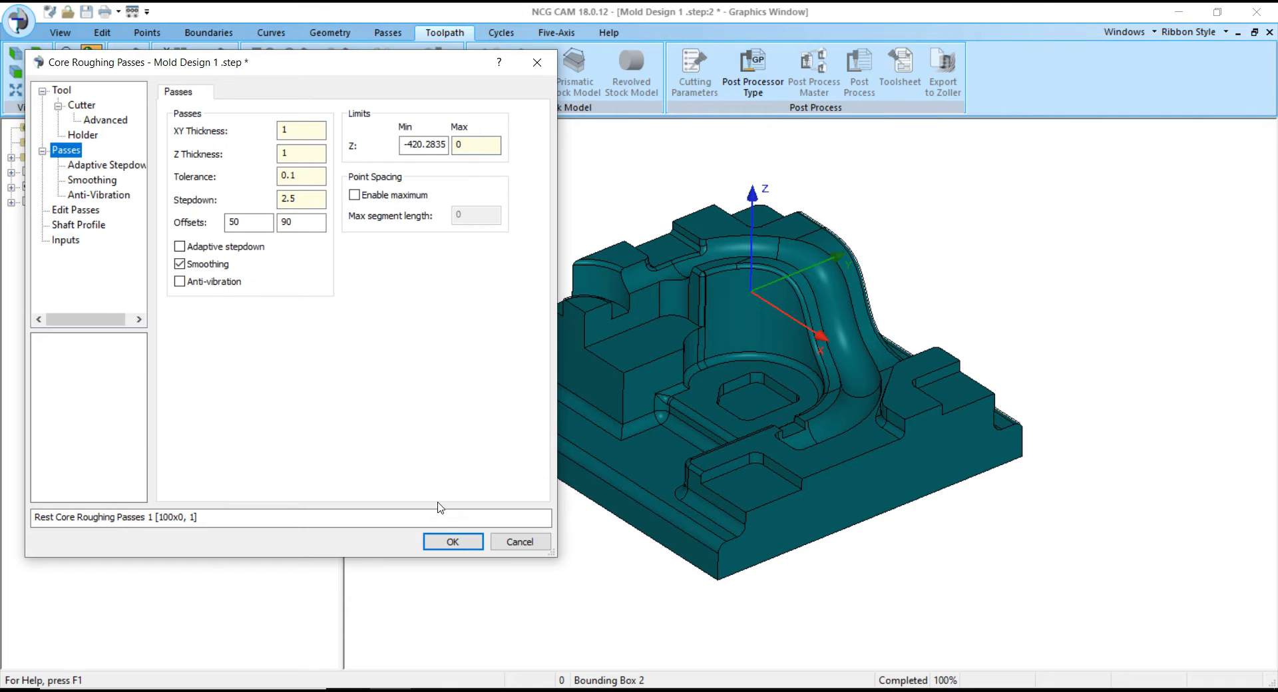
left_click(447, 541)
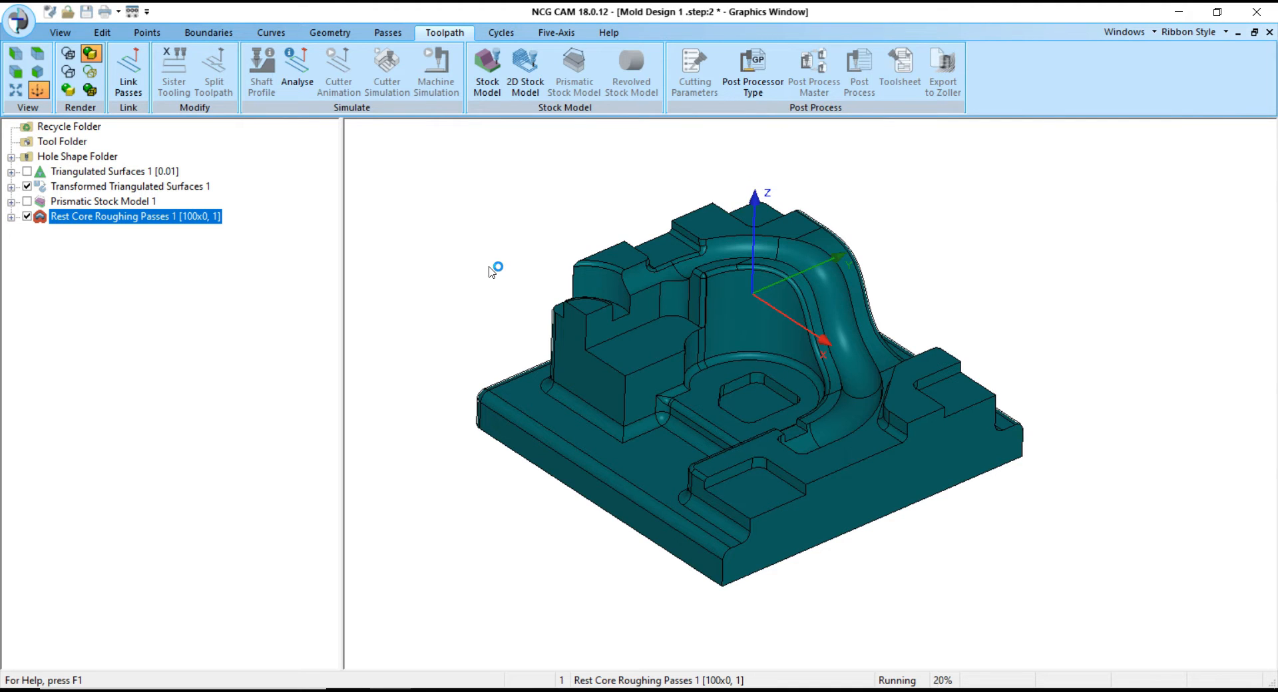
- Monitor the roughing calculation in the Process Manager and inspect the calculated passes along the mold's outer edges and corners
left_click(19, 21)
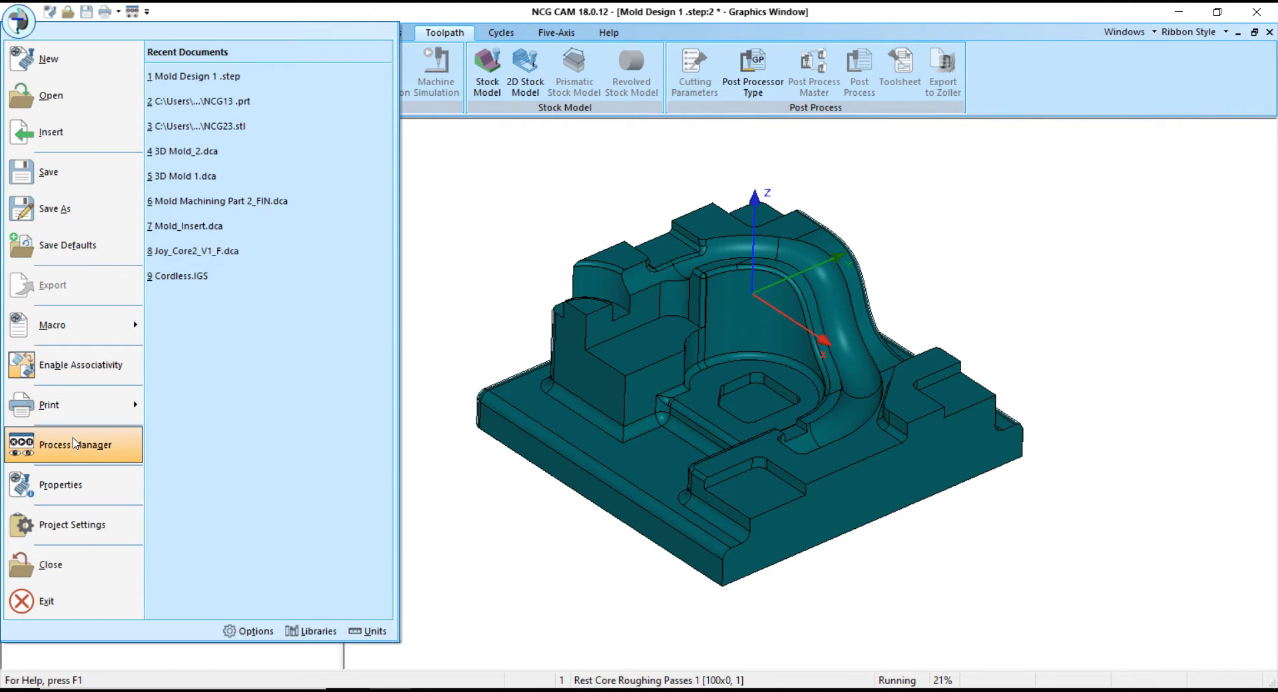
left_click(75, 444)
left_click_drag(623, 183, 999, 145)
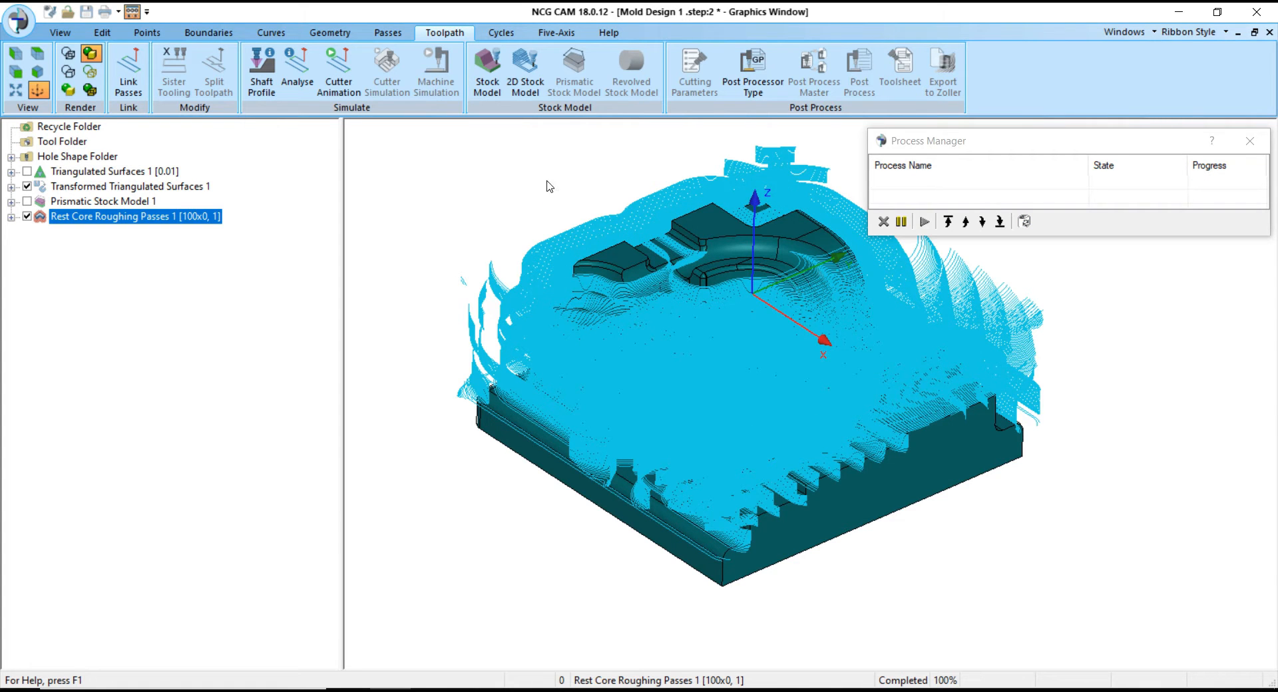
middle_click_drag(548, 187, 704, 197)
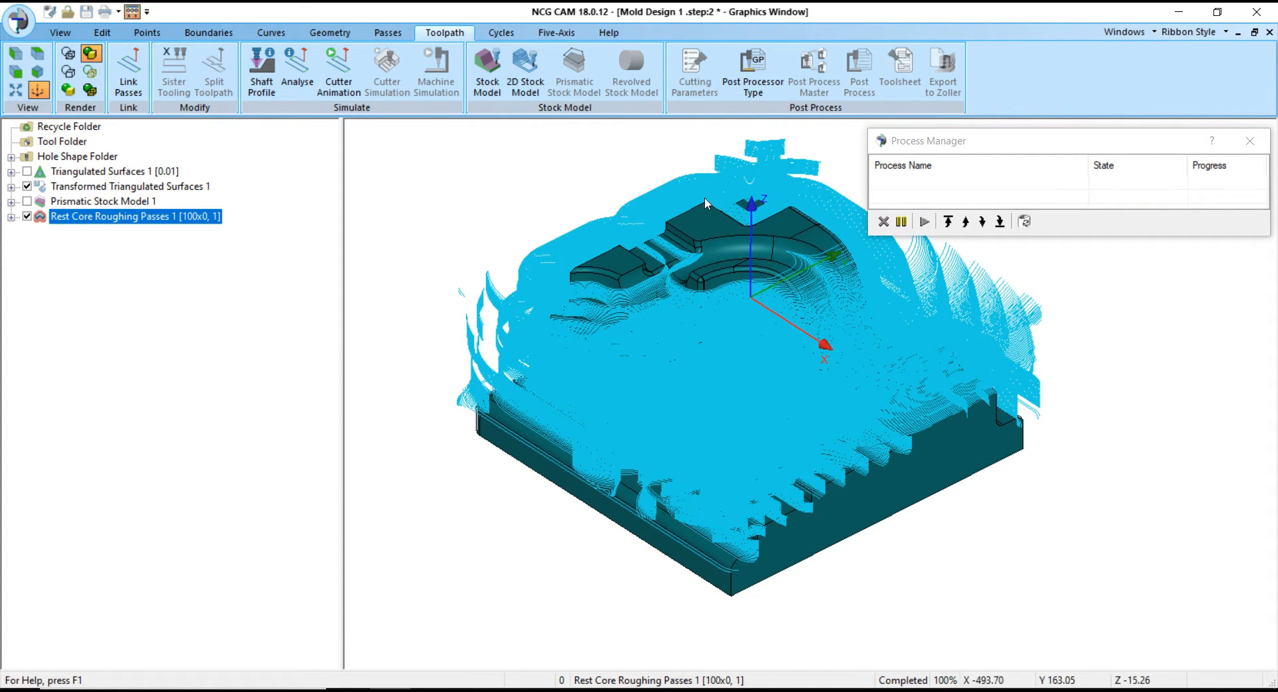
left_click(1250, 140)
scroll(764, 498, "up", 5)
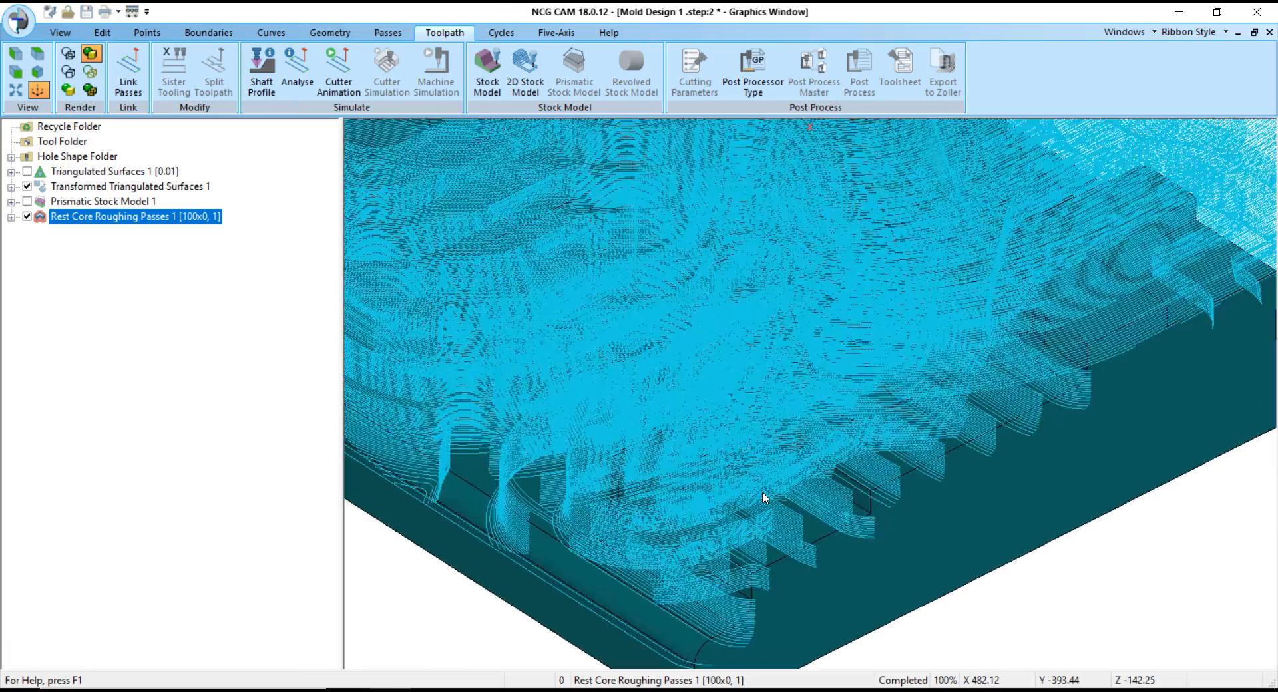
scroll(764, 498, "down", 5)
scroll(853, 497, "up", 8)
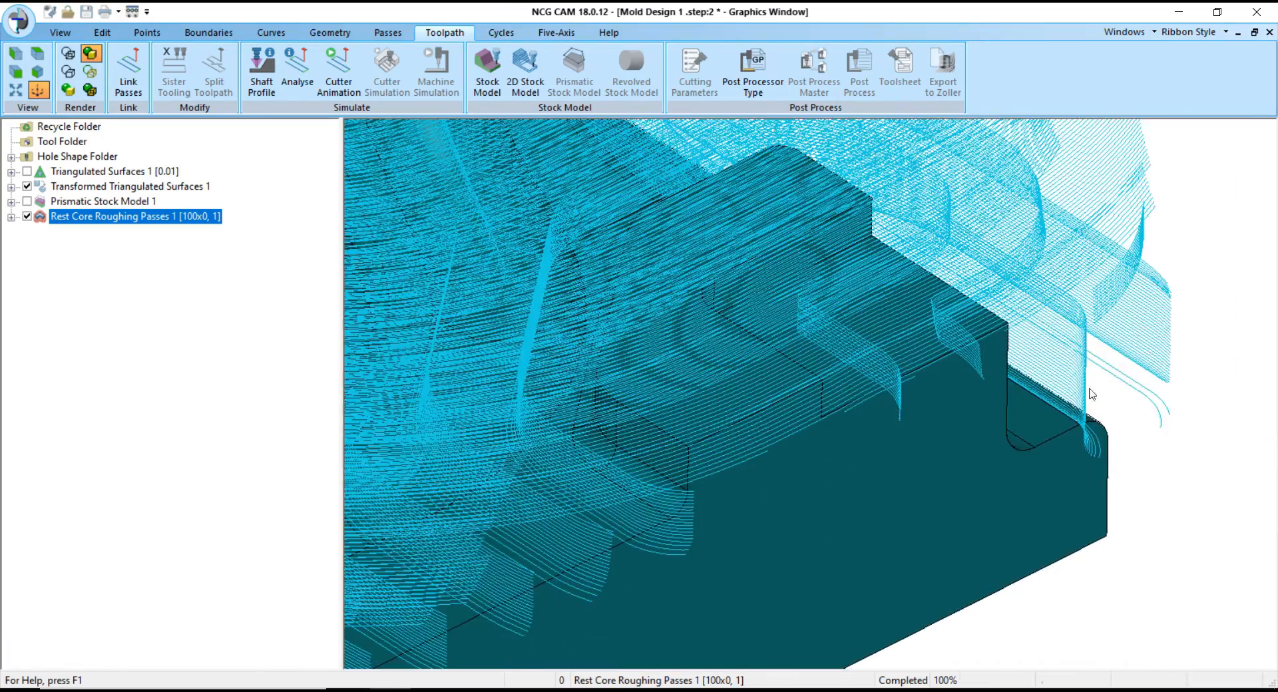
middle_click_drag(988, 444, 864, 410)
scroll(961, 436, "down", 6)
scroll(864, 410, "down", 2)
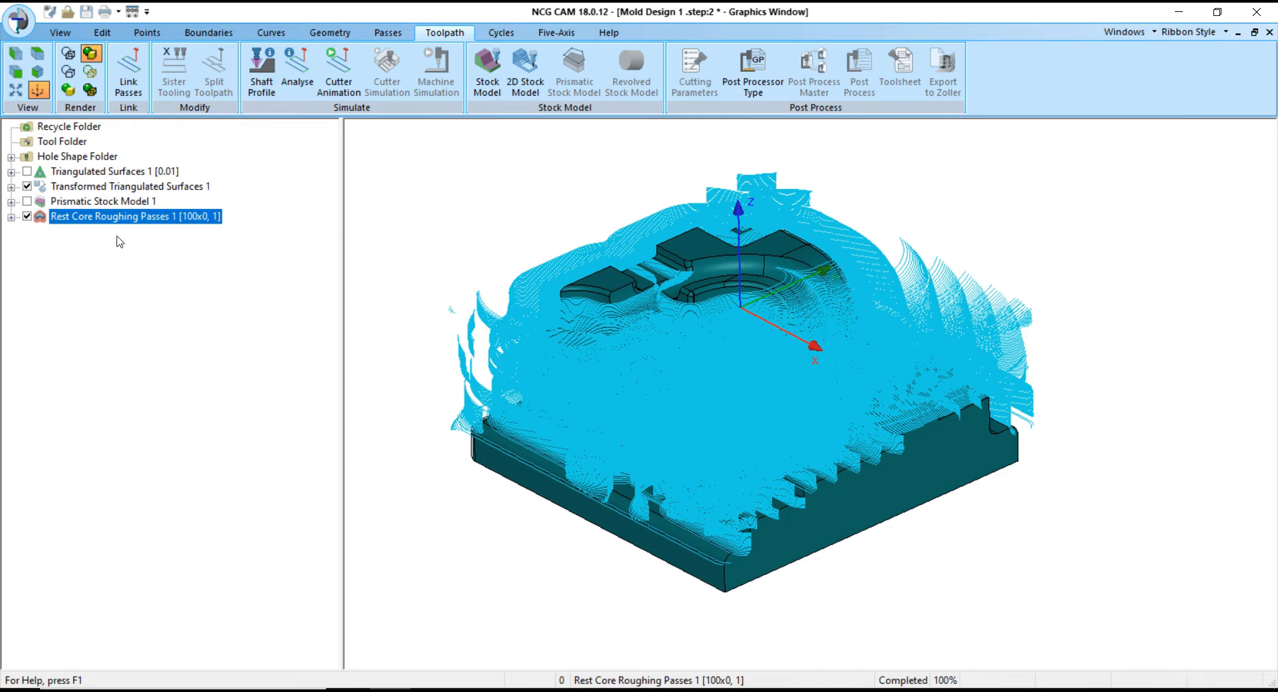
- Start linking the core roughing passes, enabling bidirectional milling of open passes and setting Safe Z to 50
right_click(101, 218)
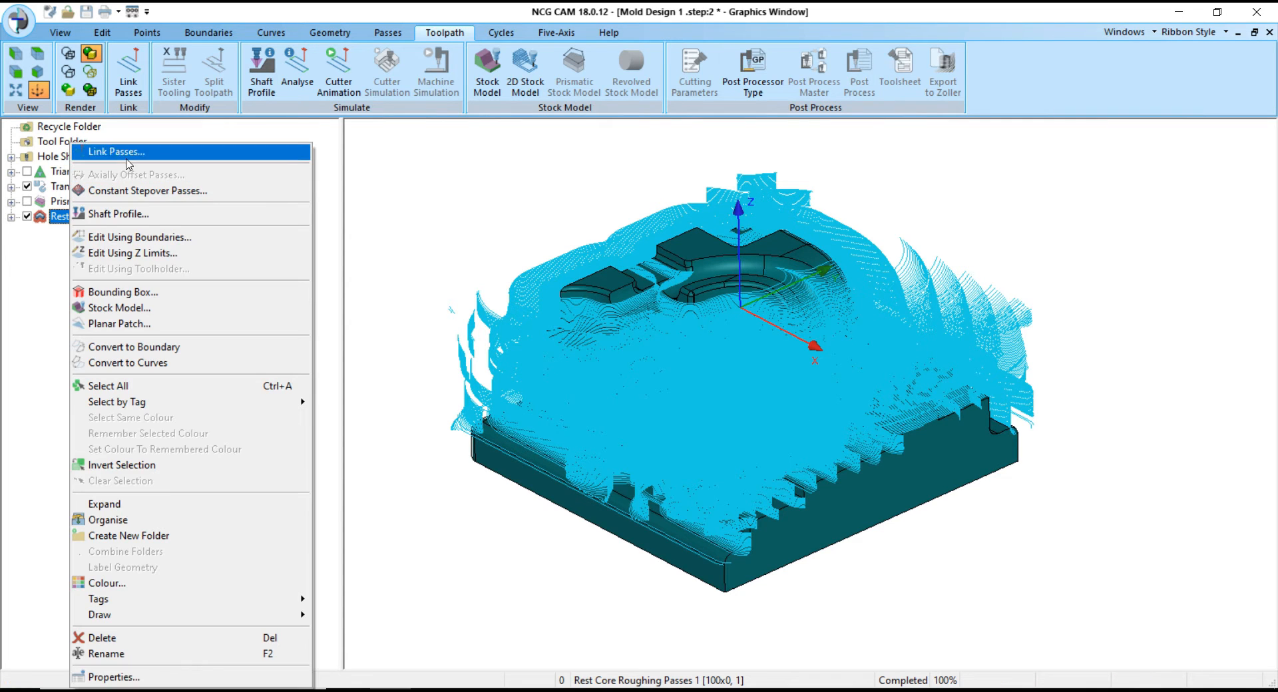
left_click(107, 151)
left_click(268, 202)
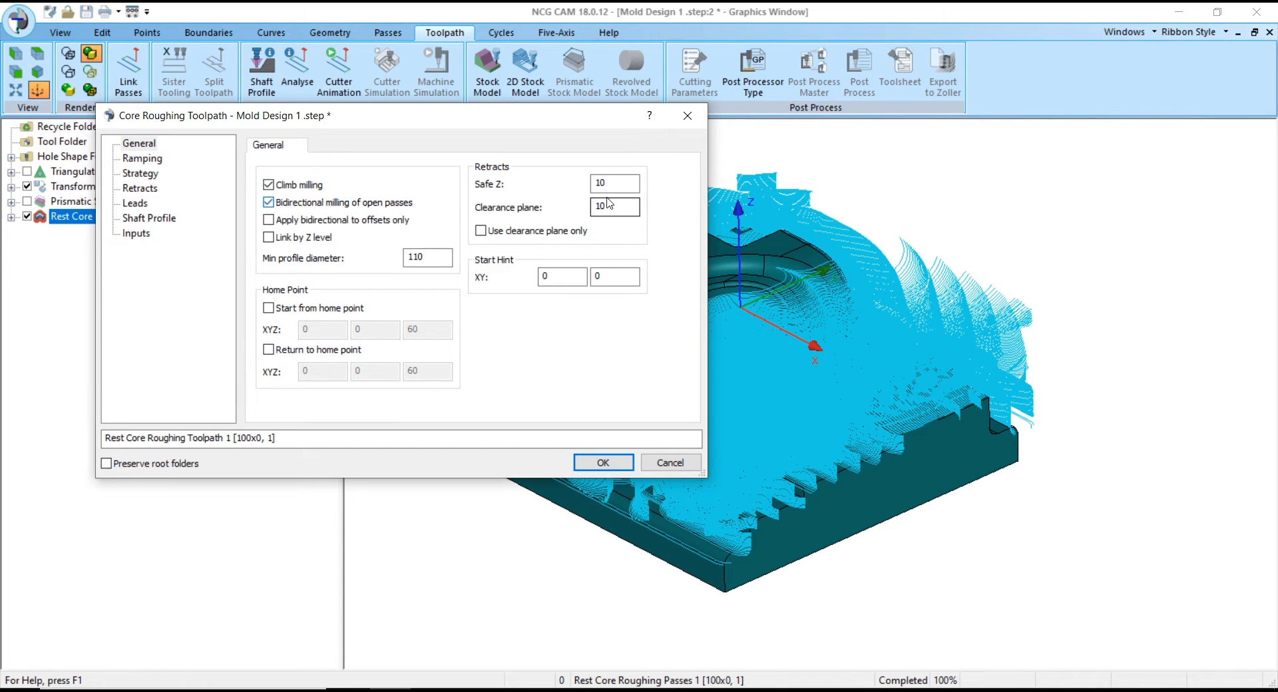
double_click(611, 183)
type("50")
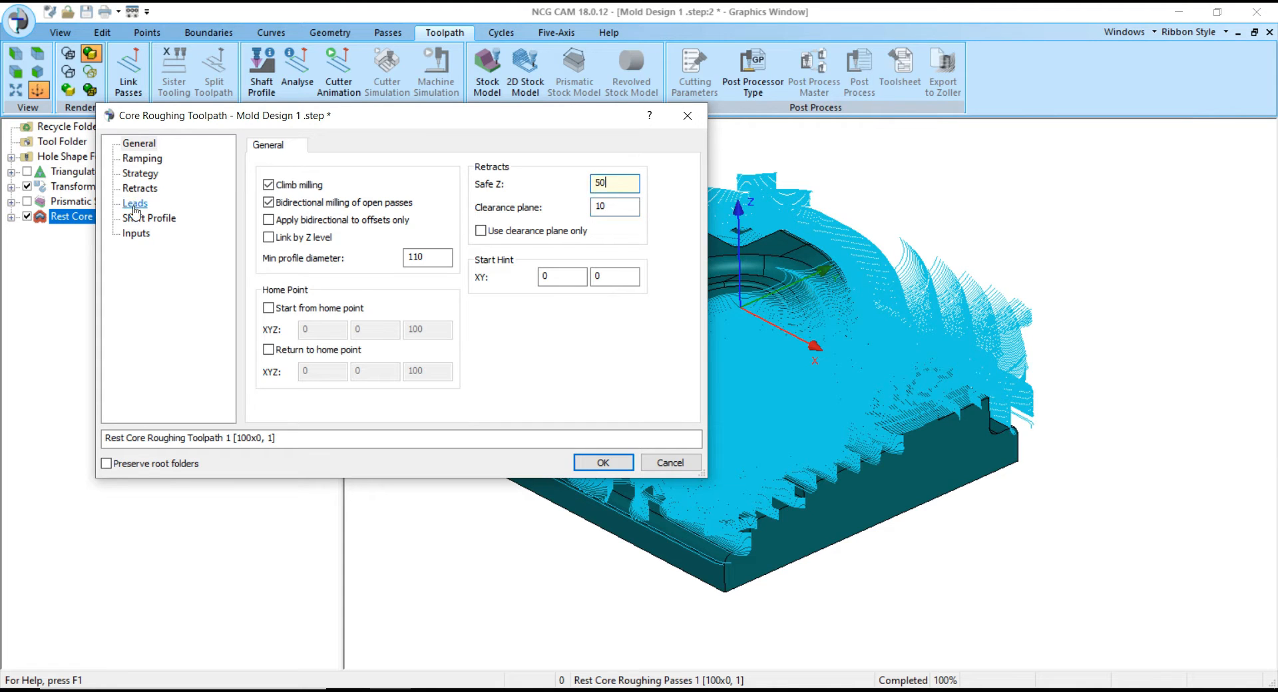
- Review the ramping, strategy, retract, lead, shaft profile and input settings, and generate the linked core roughing toolpath
left_click(143, 161)
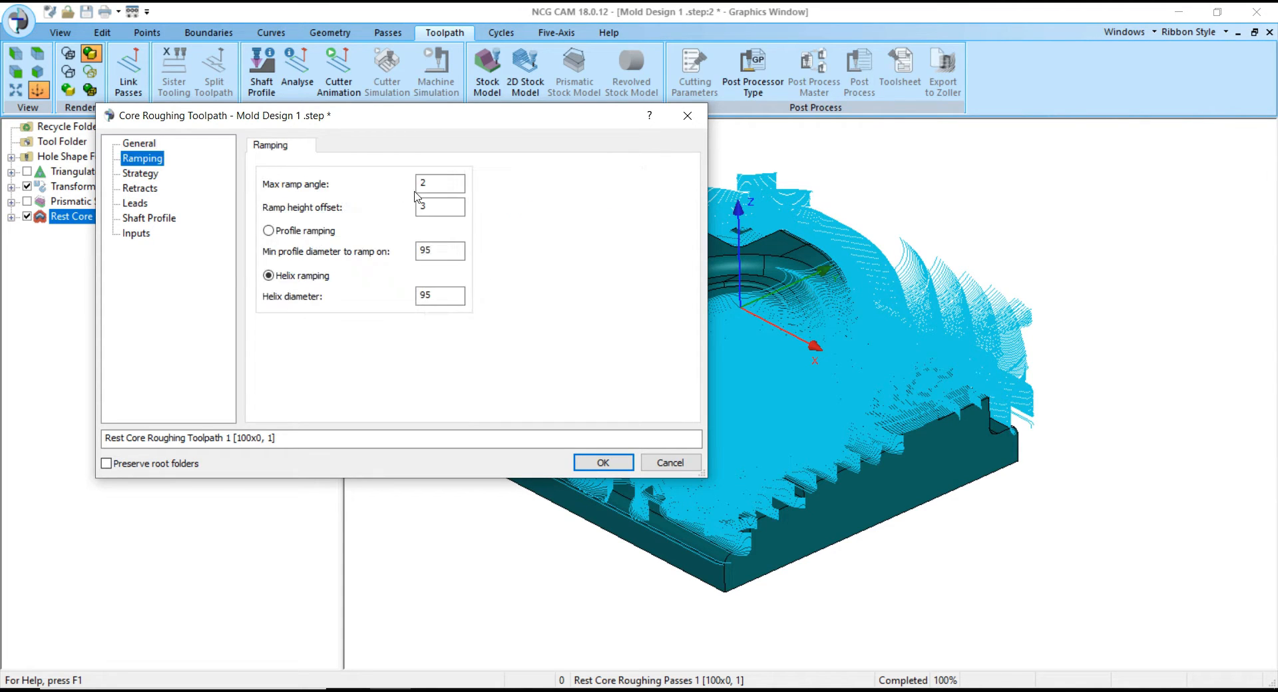
left_click(141, 173)
left_click(148, 190)
left_click(137, 203)
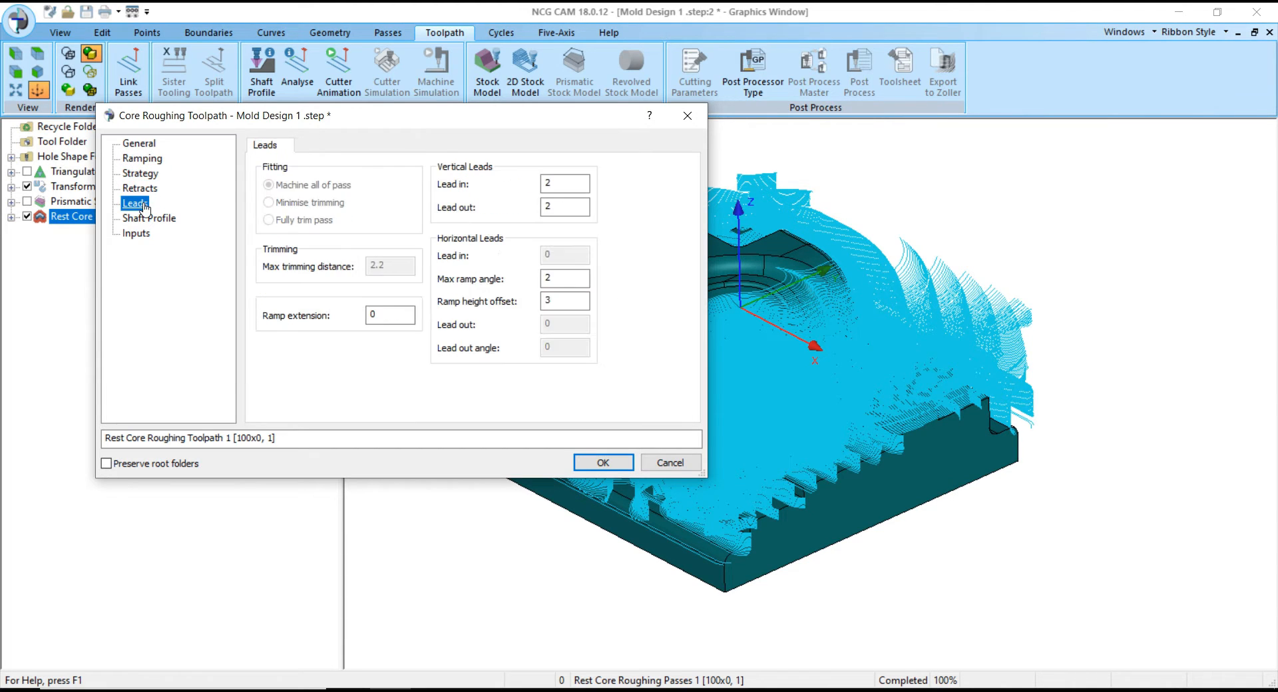
left_click(141, 219)
left_click(140, 233)
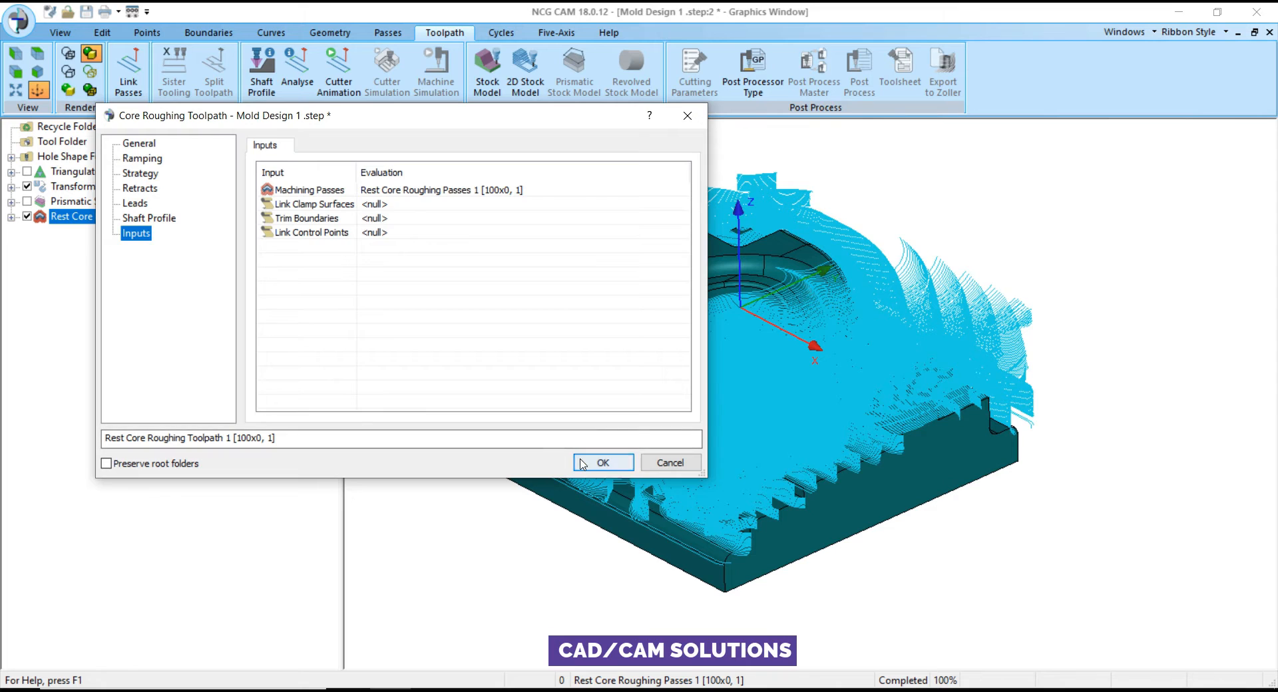
left_click(602, 462)
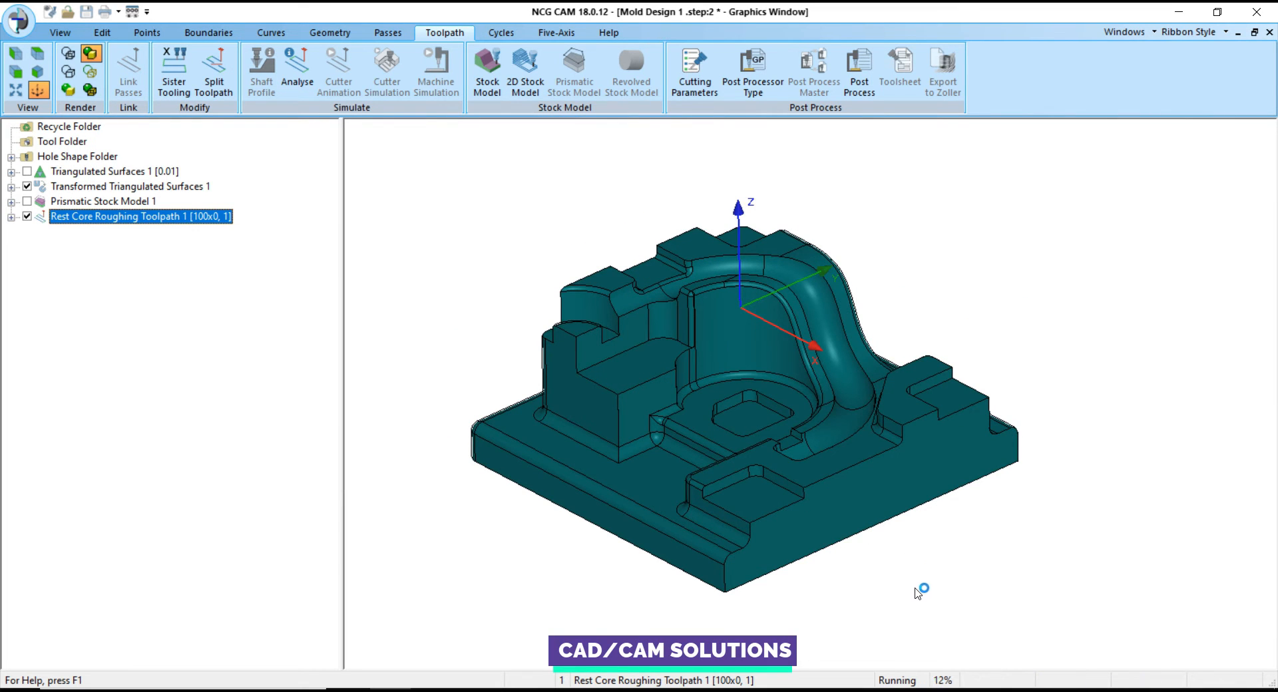
- Inspect the linked toolpath's leads, ramps and retract moves around the mold's edges and base corners
middle_click_drag(916, 589, 905, 598)
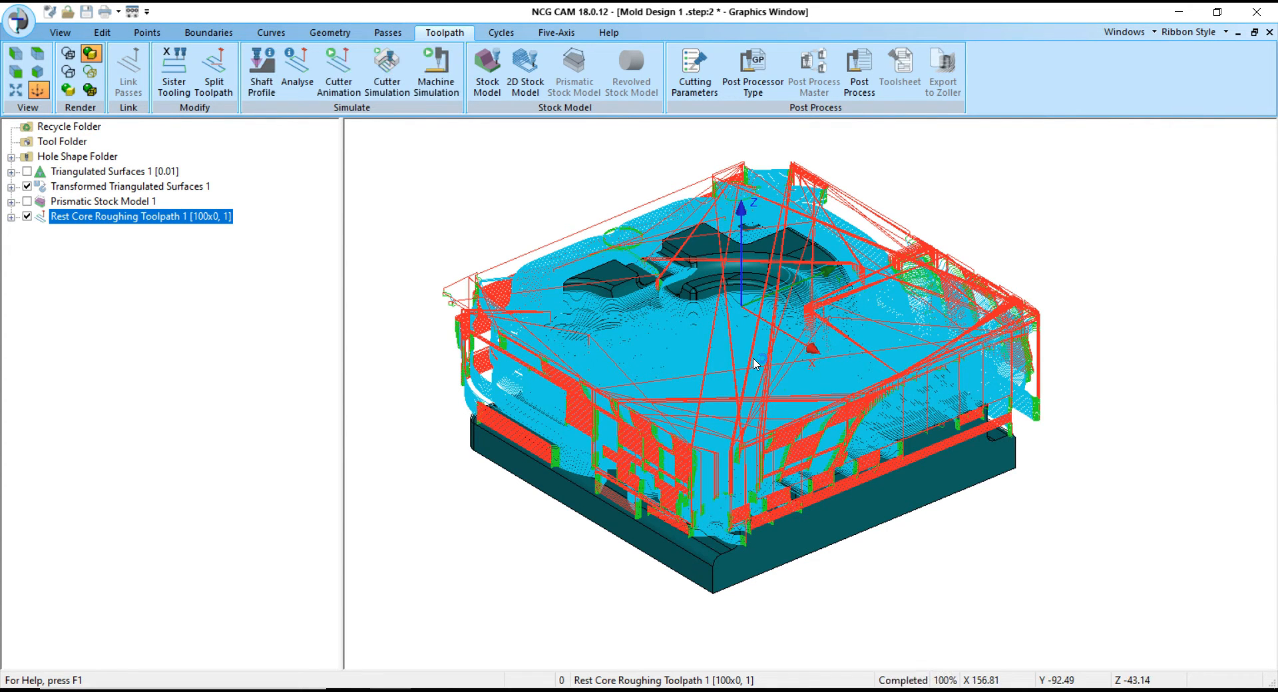
mouse_move(989, 537)
middle_mouse_down()
mouse_move(970, 527)
mouse_move(982, 527)
middle_mouse_up()
scroll(1018, 445, "up", 6)
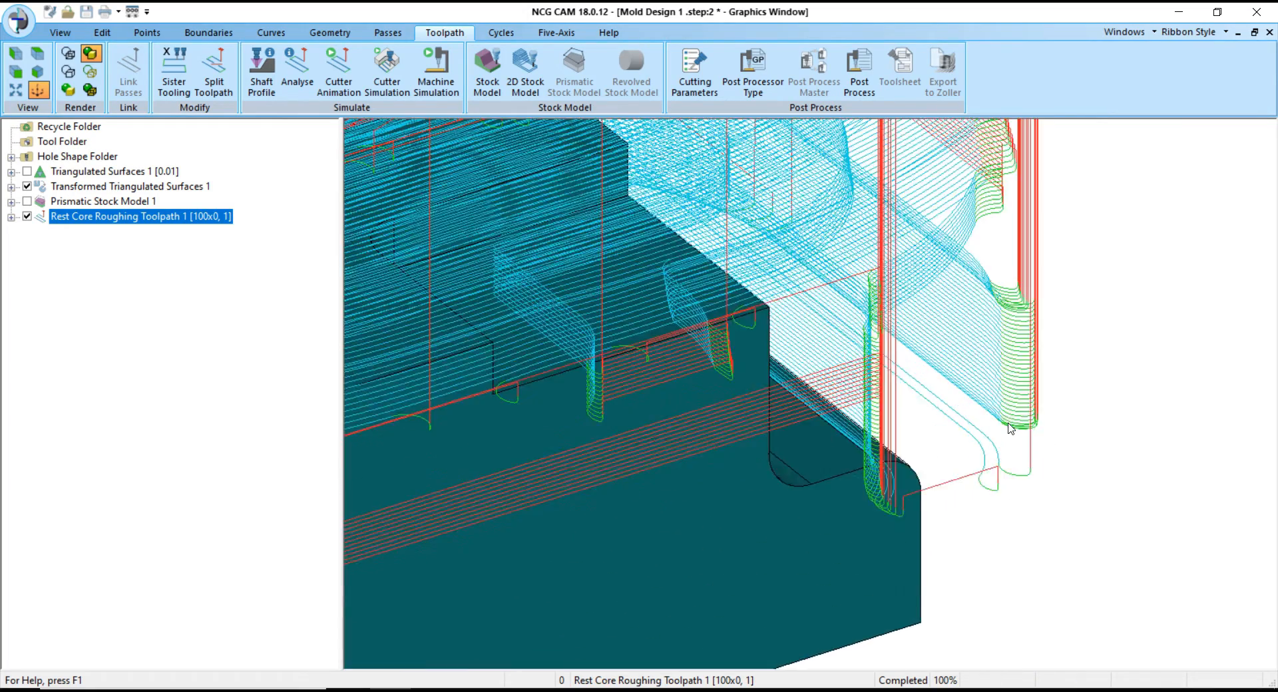
middle_click_drag(961, 442, 1024, 444)
scroll(1025, 445, "down", 5)
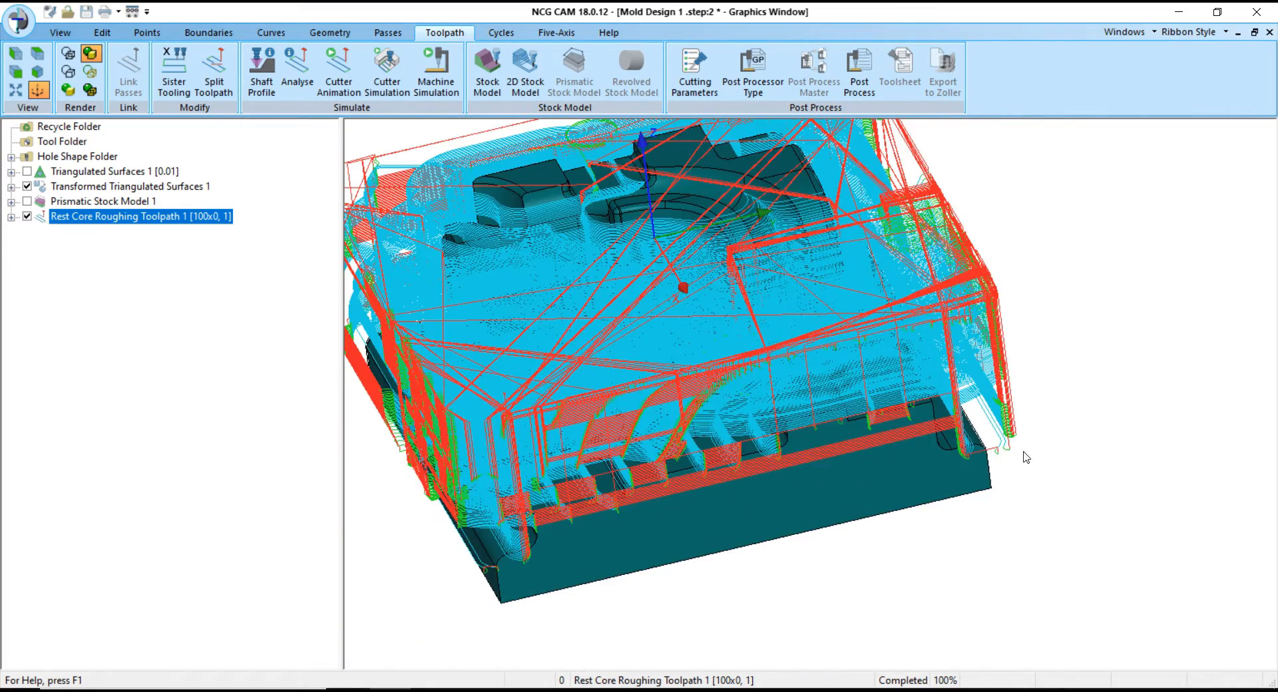
middle_click_drag(1020, 513, 1041, 508)
scroll(1056, 495, "up", 1)
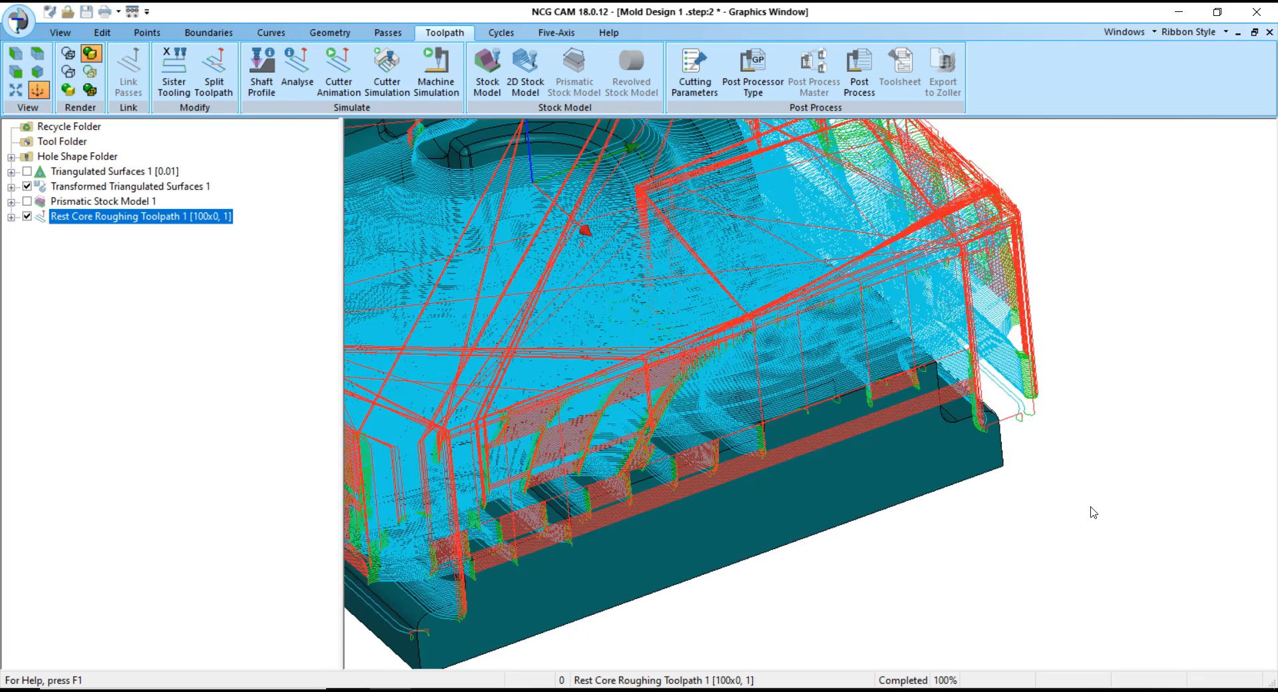
scroll(1091, 514, "down", 2)
middle_click_drag(748, 314, 780, 294)
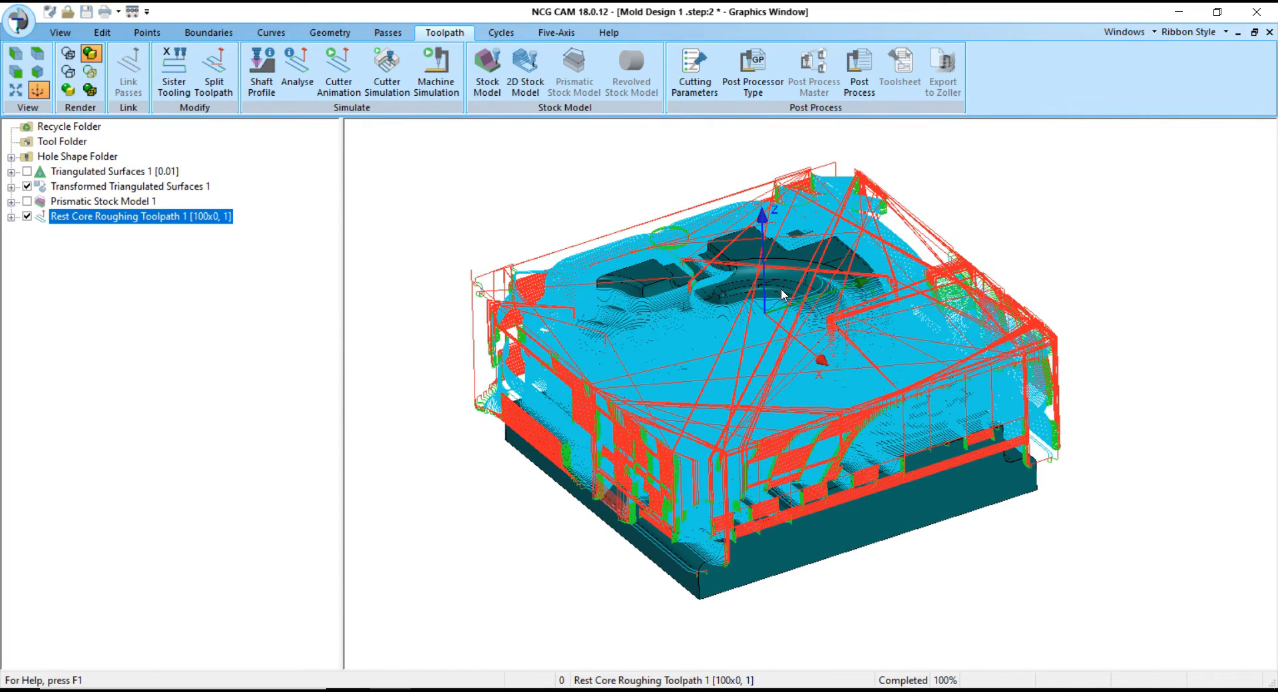
- Hide the roughing toolpath and create a stock model with resolution 2 from the transformed surfaces, prismatic stock and roughing toolpath
left_click(27, 216)
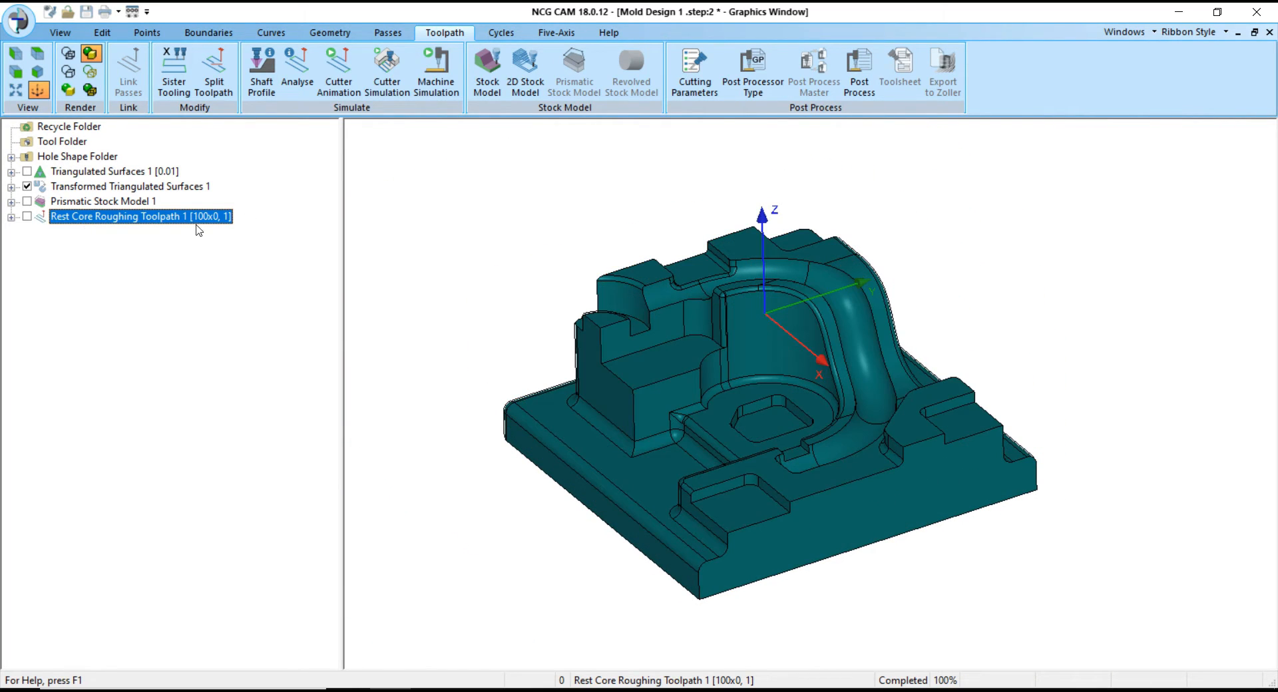
left_click(113, 187)
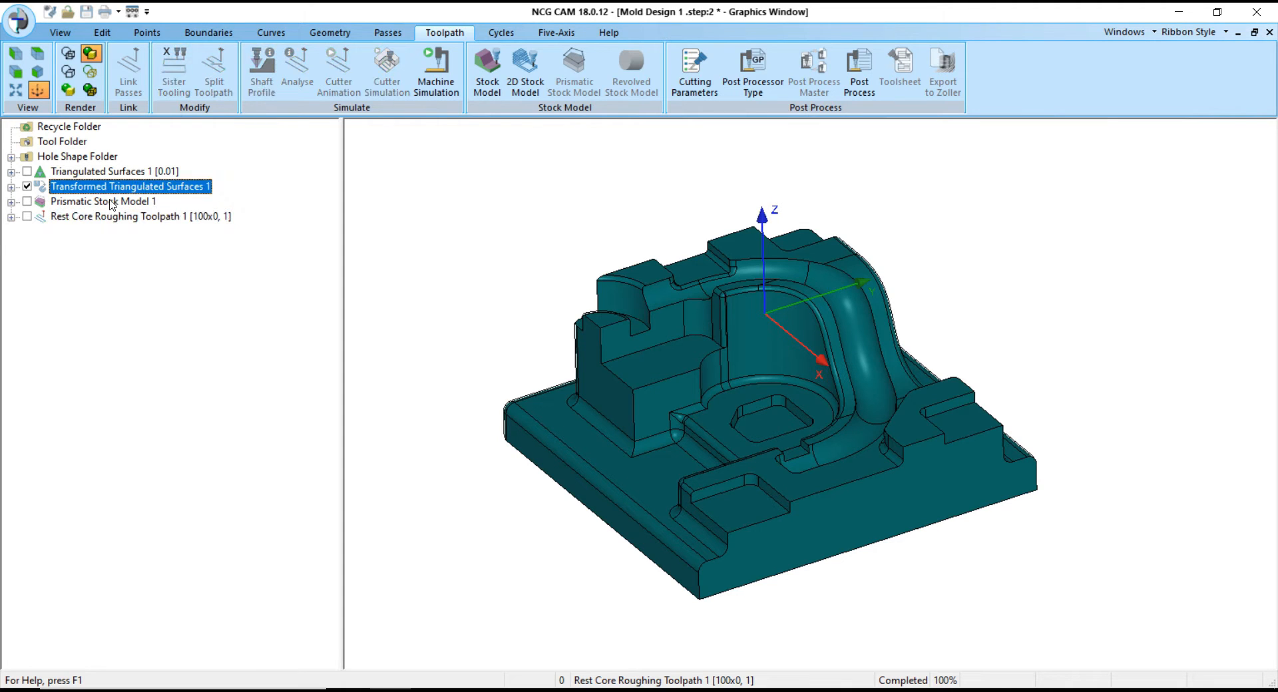
left_click(110, 201, "ctrl")
left_click(110, 217, "ctrl")
right_click(109, 218)
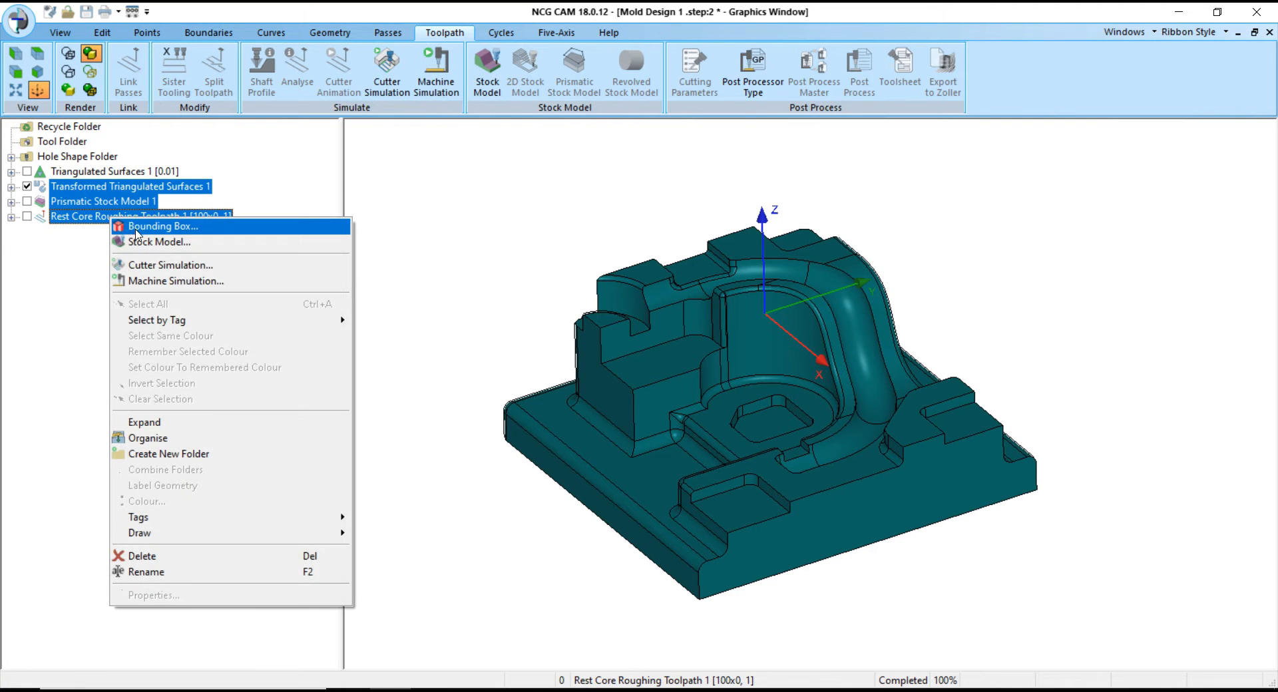
left_click(160, 242)
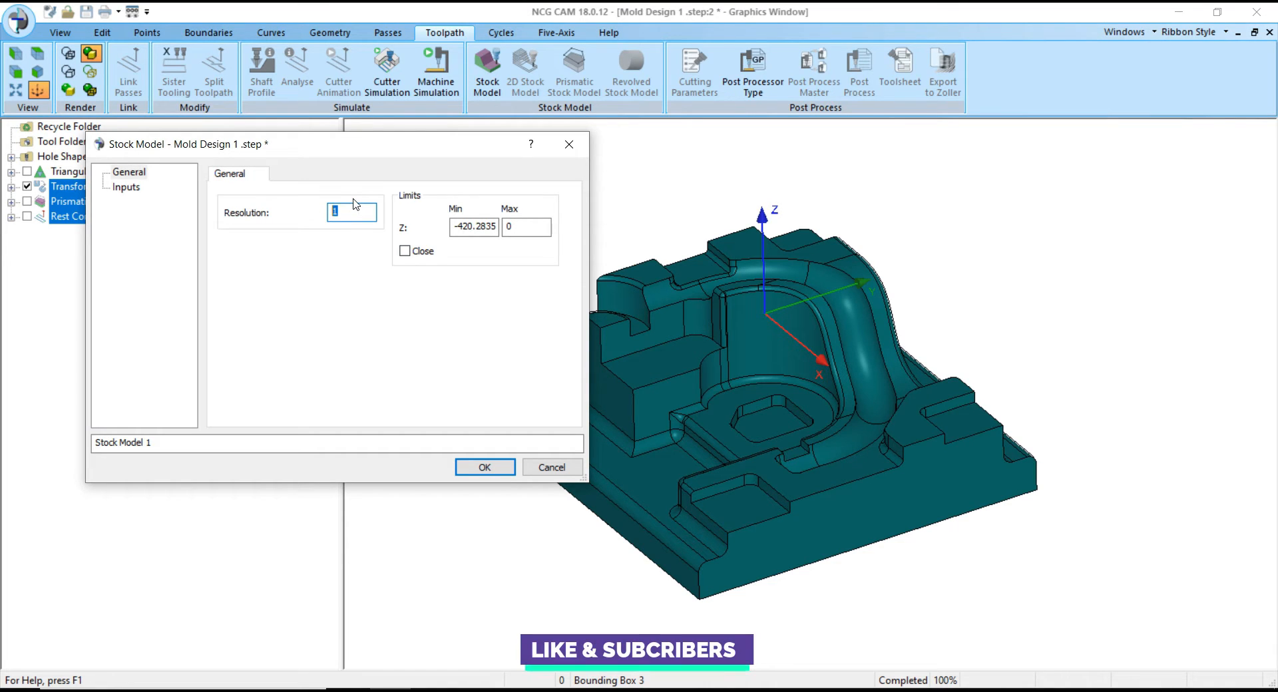
key("Tab")
key("Tab")
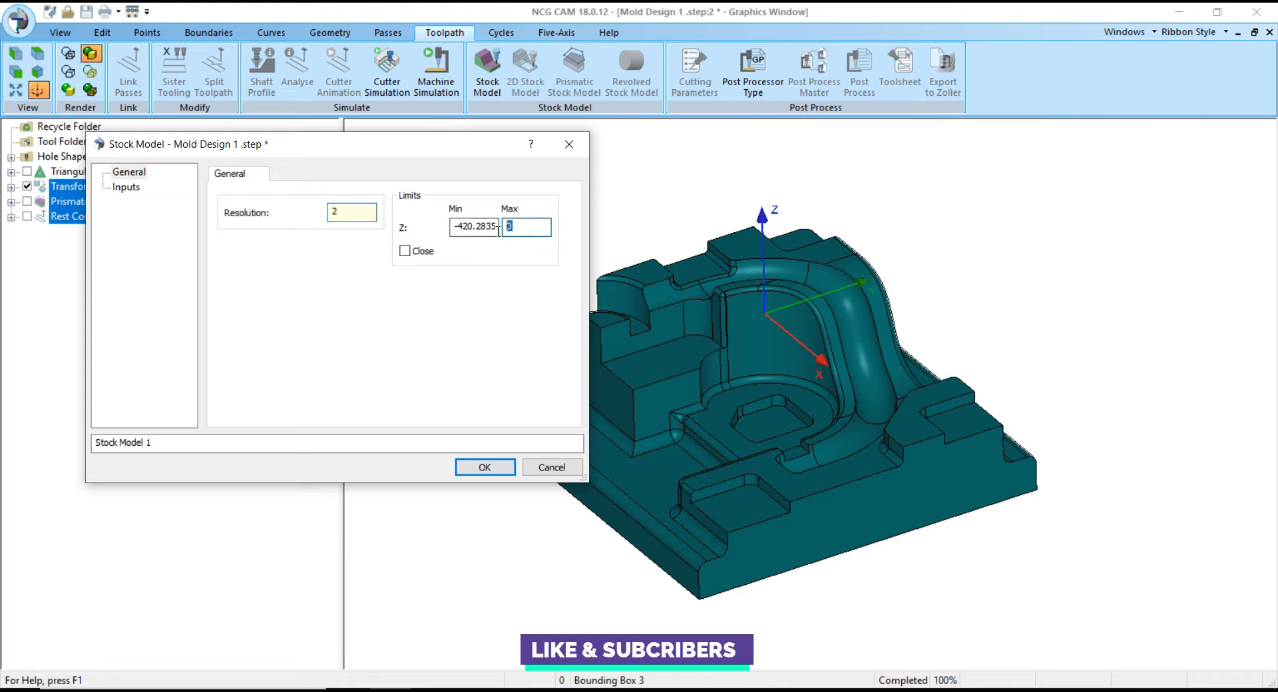
left_click(509, 470)
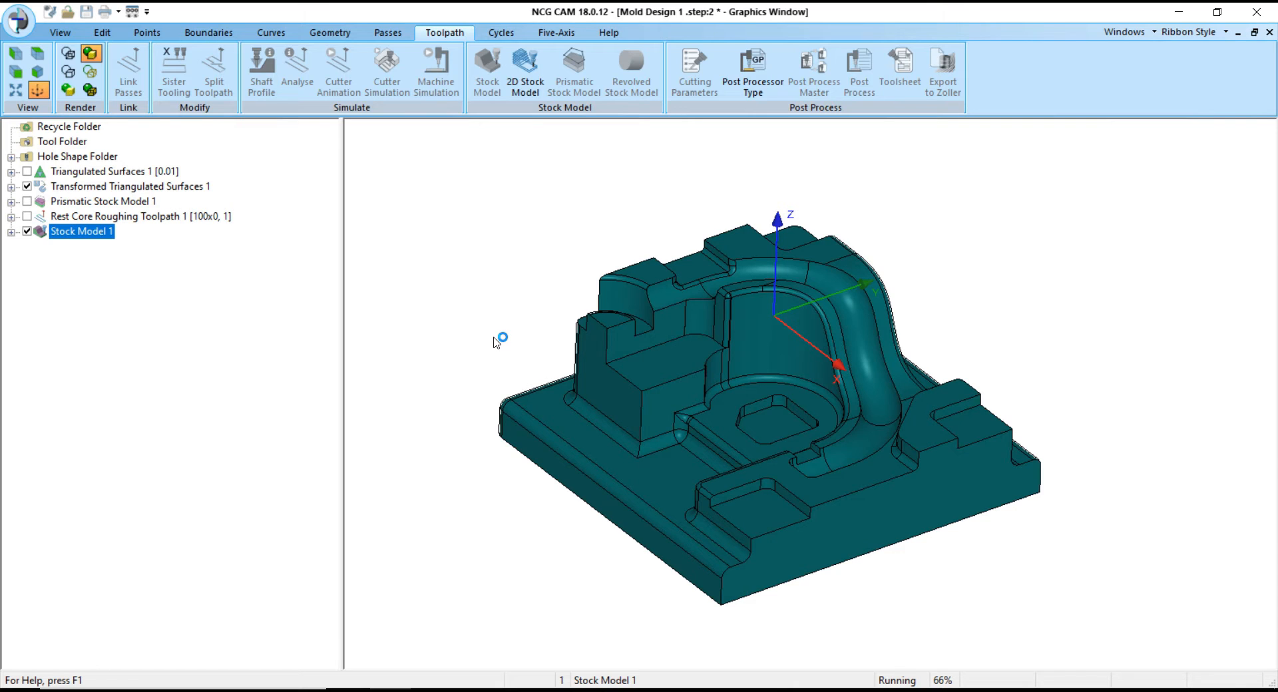
- Hide the transformed surfaces and examine the stock model for leftover material in the base corners and along the curved channel
left_click(190, 217)
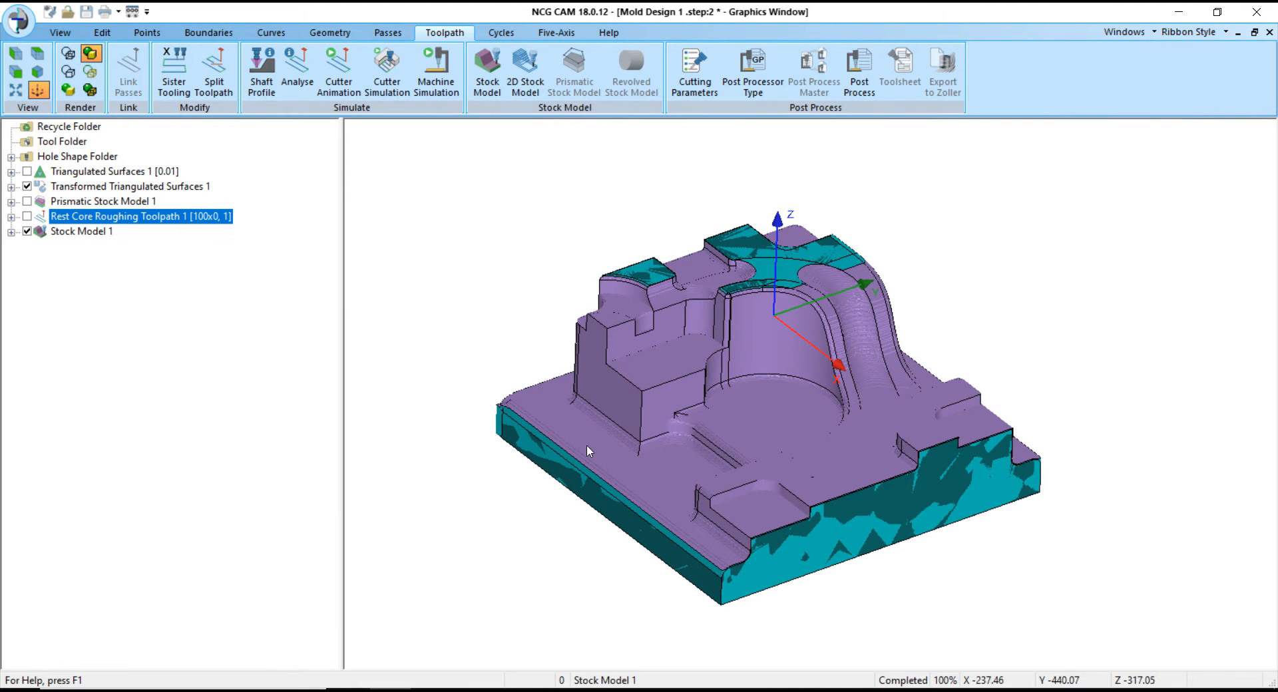
scroll(633, 467, "up", 2)
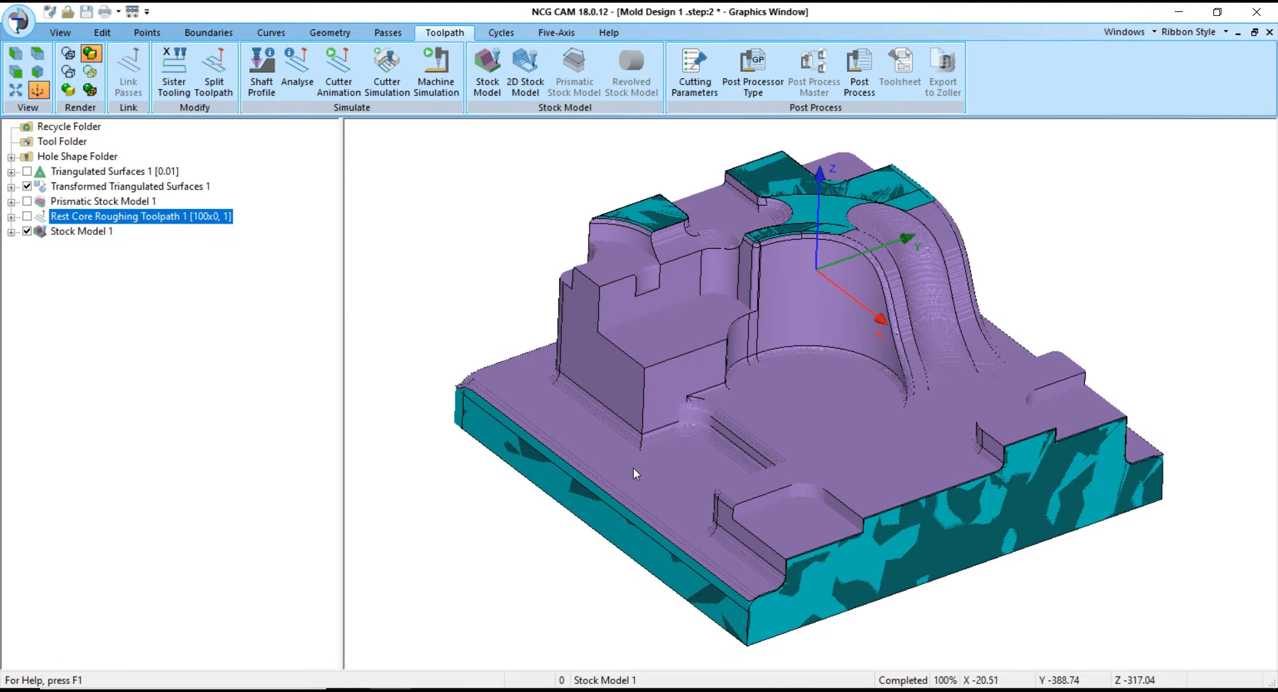
left_click(27, 187)
middle_click_drag(832, 303, 954, 336)
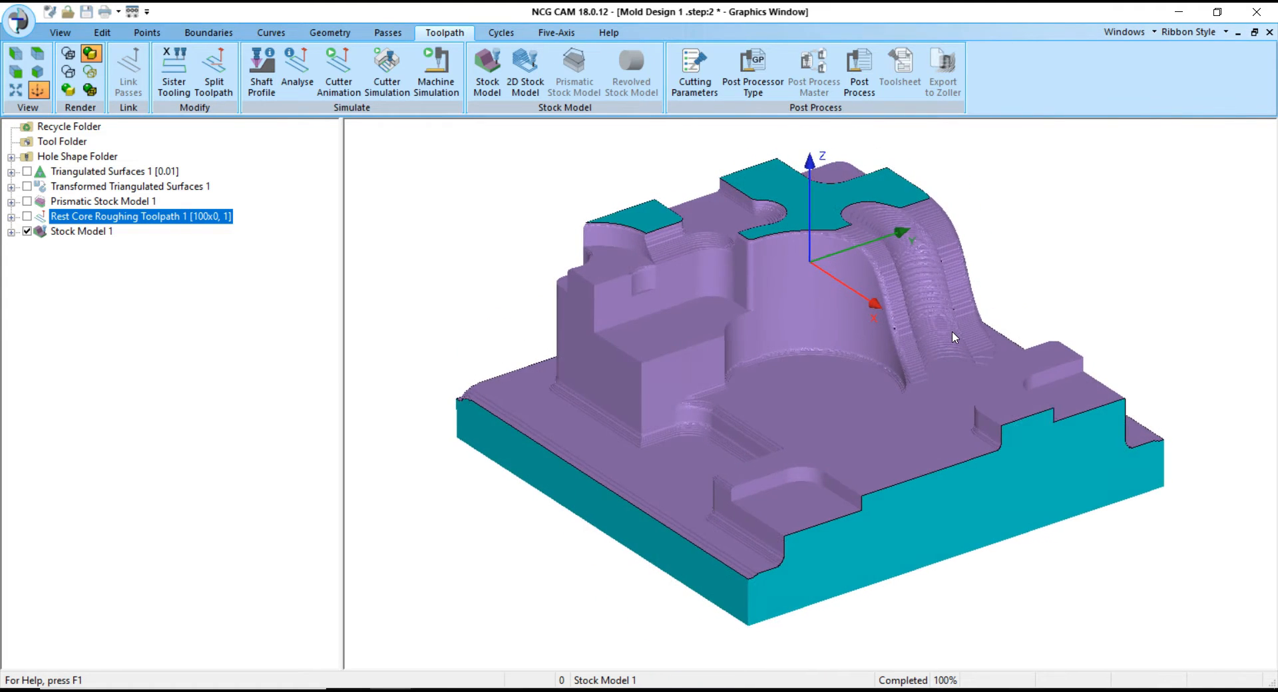
scroll(491, 407, "up", 3)
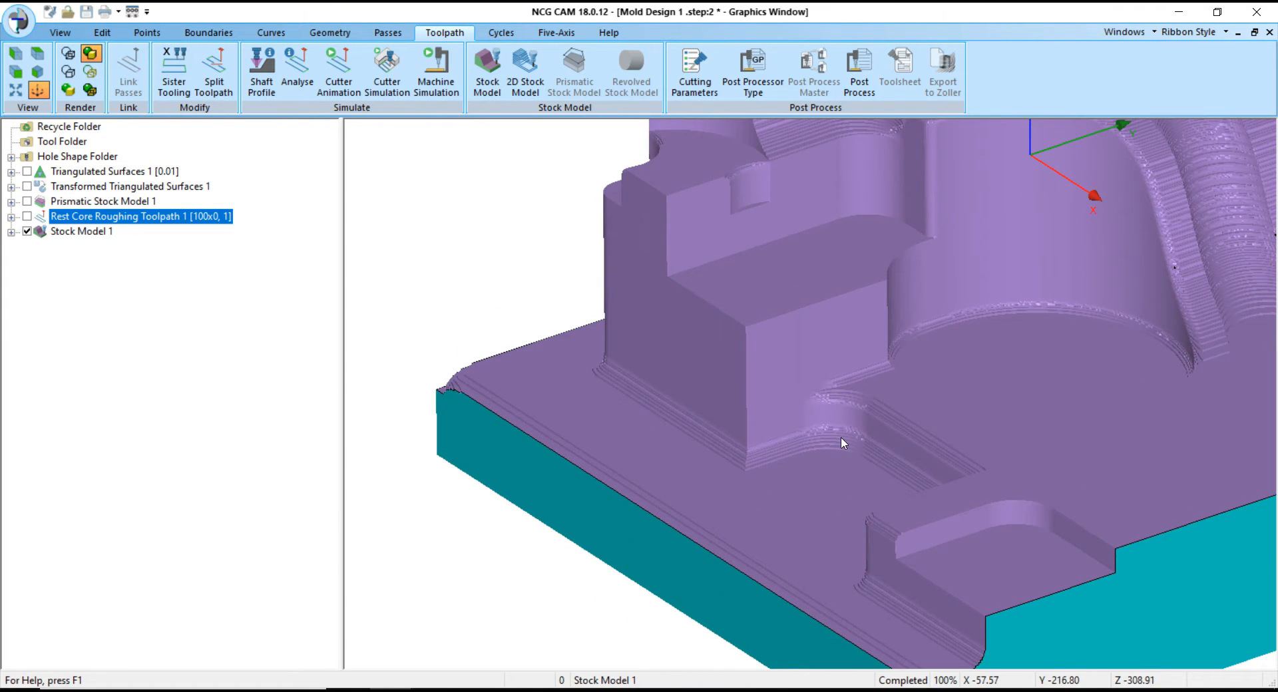
scroll(841, 437, "up", 2)
scroll(560, 478, "down", 6)
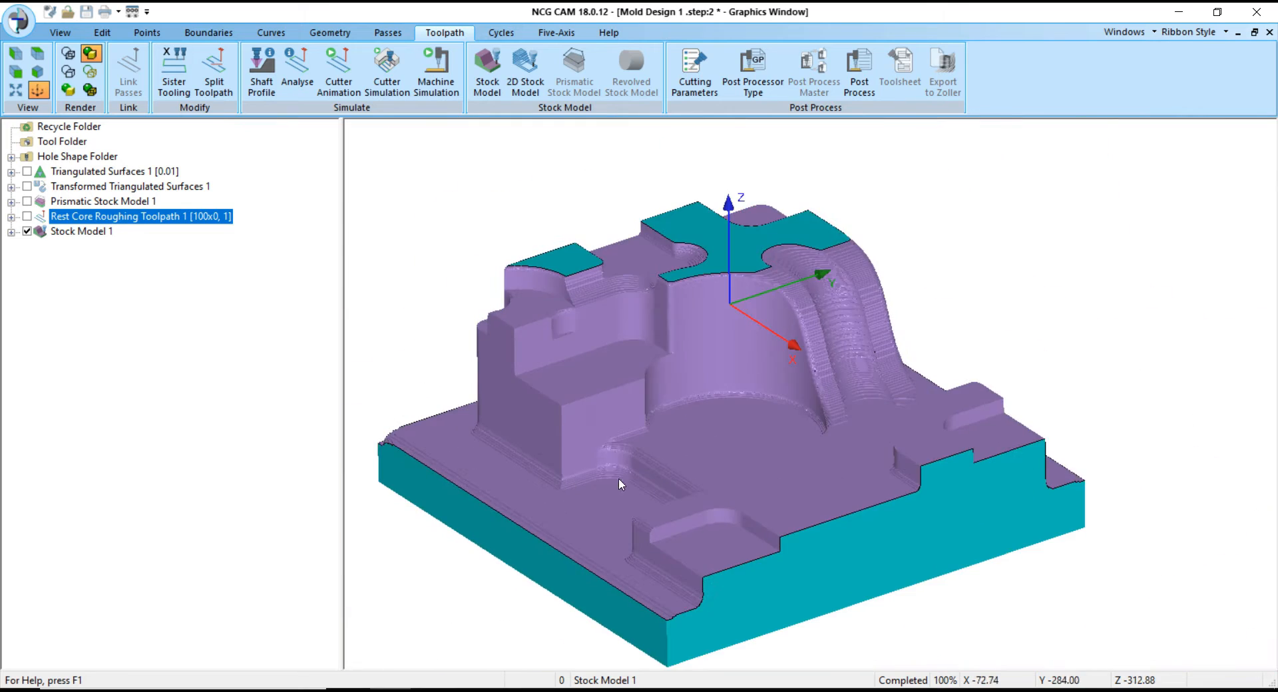
middle_click_drag(922, 496, 816, 512)
scroll(790, 307, "up", 6)
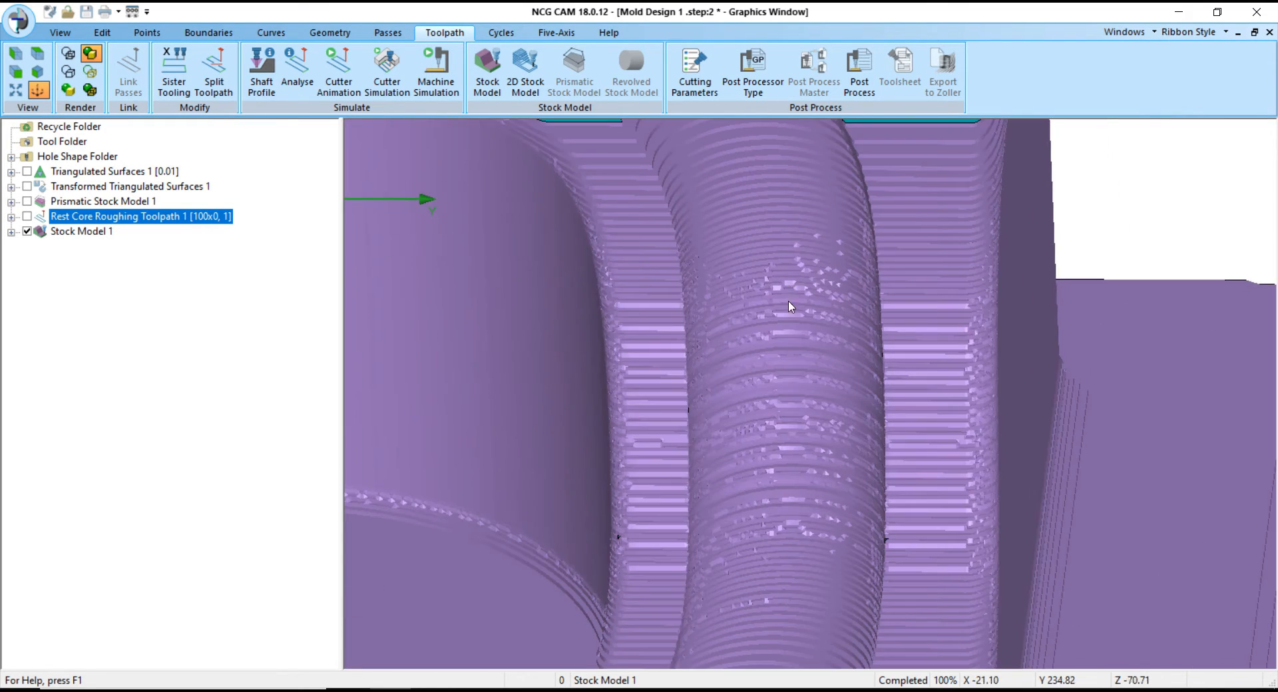
middle_click_drag(790, 307, 1035, 400)
scroll(933, 341, "down", 5)
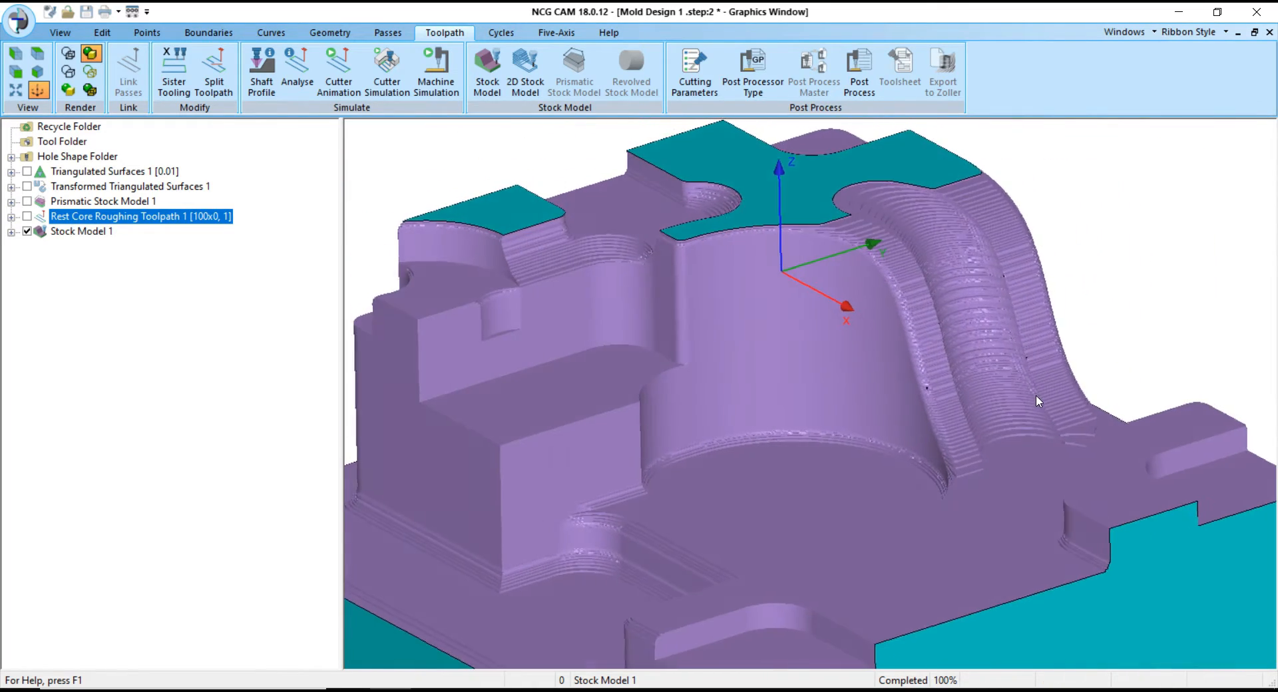
- Examine the material left on the stock model's upper faces, rounded recesses and stepped corners
scroll(708, 220, "up", 3)
scroll(766, 286, "up", 3)
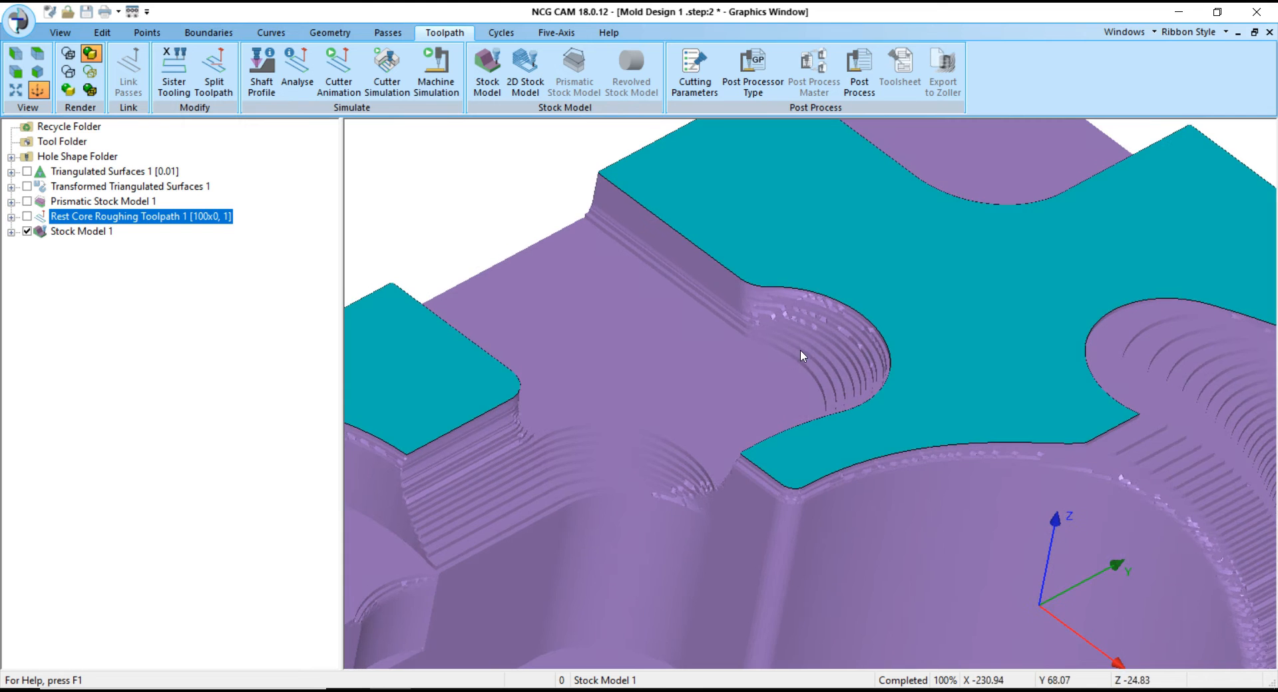
scroll(800, 349, "down", 3)
middle_click_drag(799, 271, 710, 272)
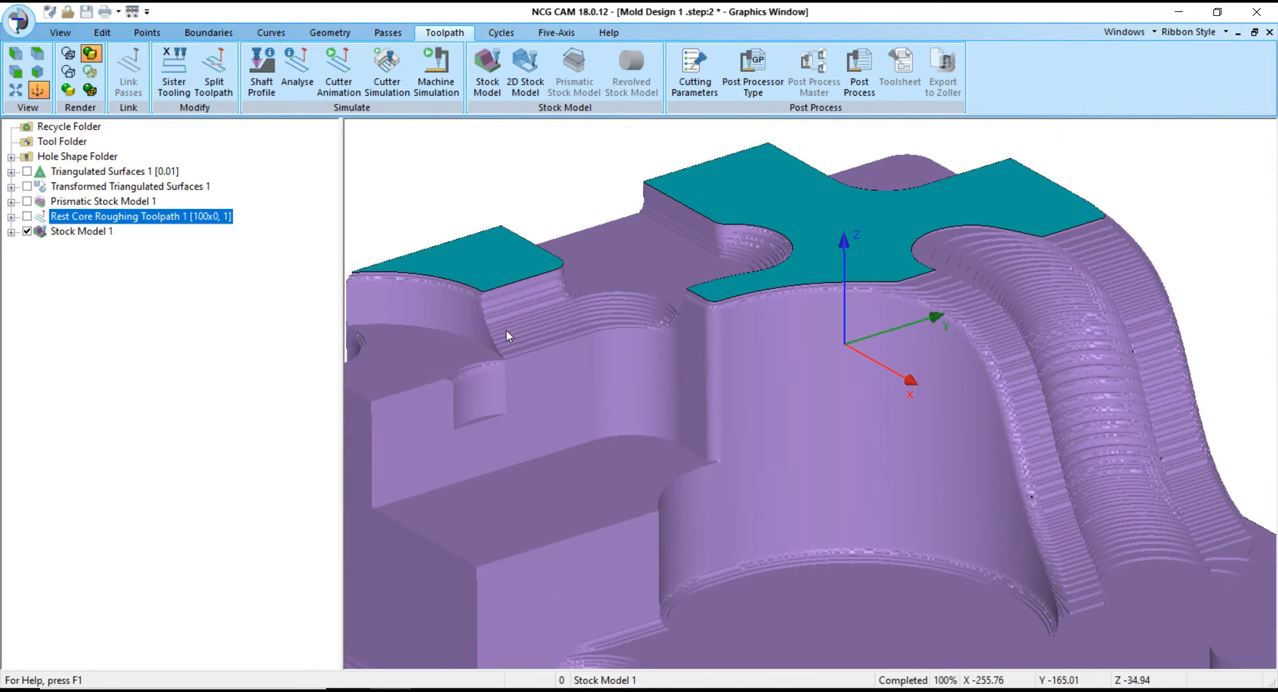
scroll(610, 368, "down", 4)
scroll(526, 336, "up", 6)
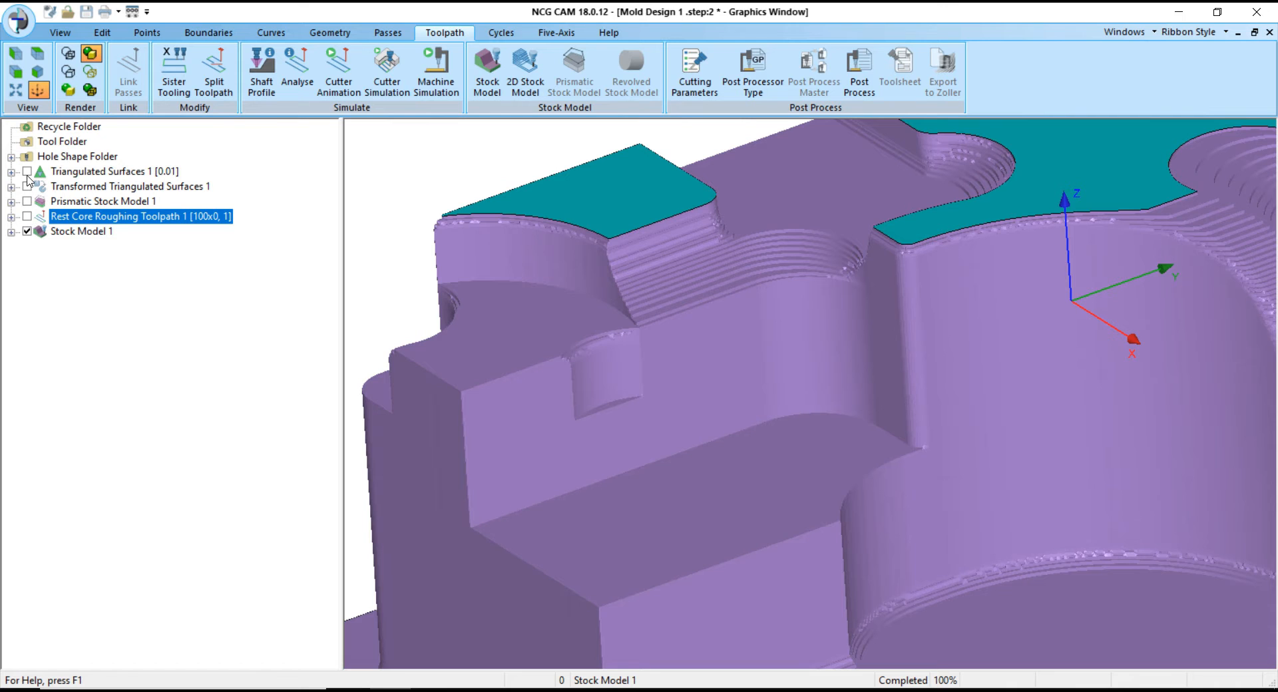
- Compare the stock model and the roughing toolpath with the transformed surfaces by showing and hiding them, leaving only the surfaces displayed
left_click(28, 233)
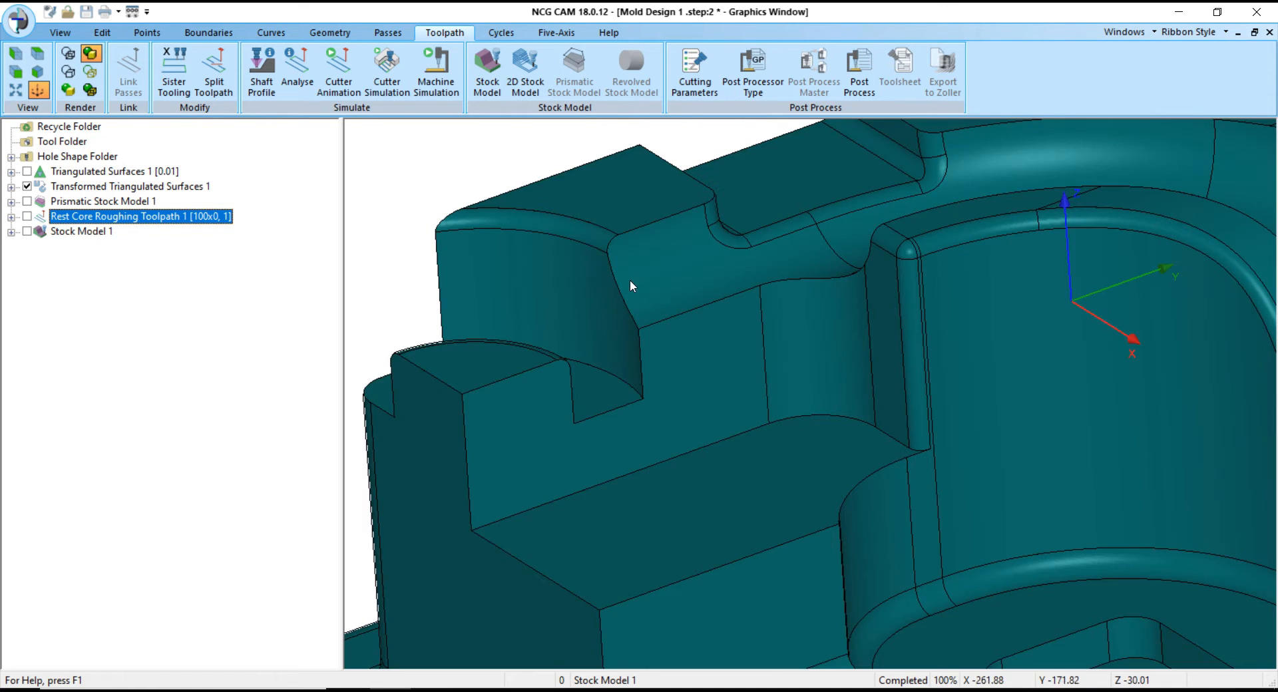
scroll(558, 307, "down", 5)
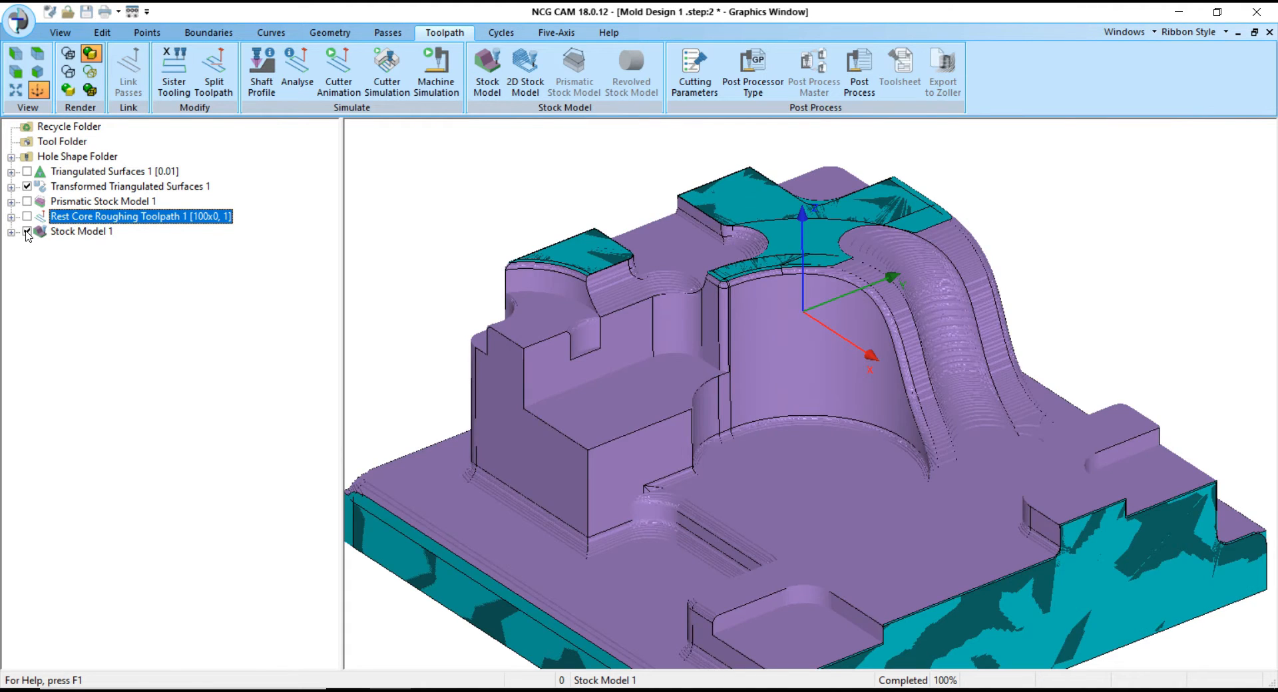
left_click(27, 231)
left_click(27, 232)
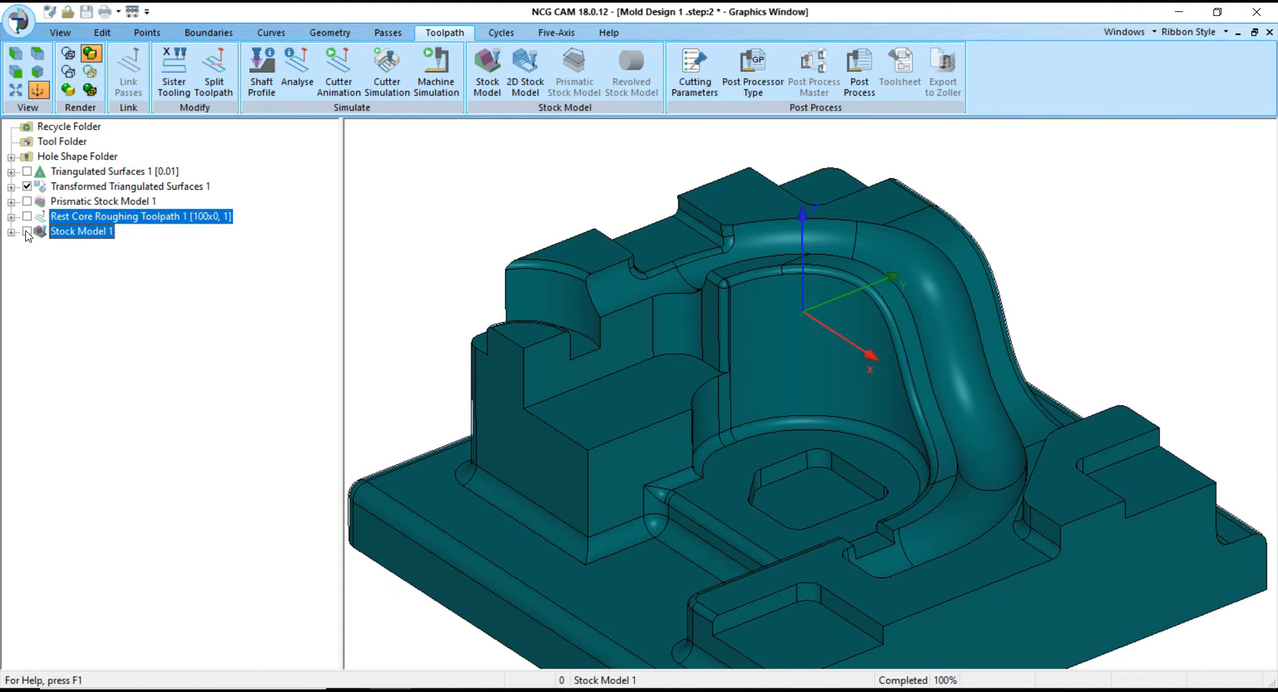
scroll(964, 496, "down", 5)
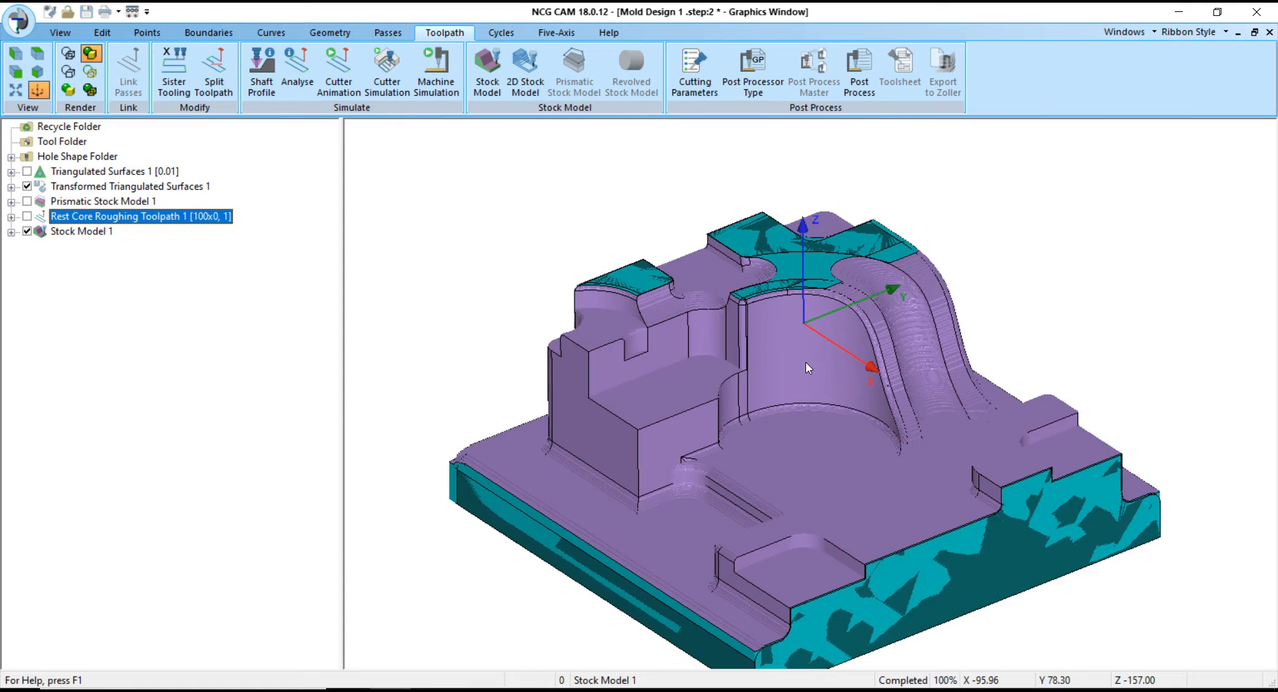
middle_click_drag(977, 517, 756, 397)
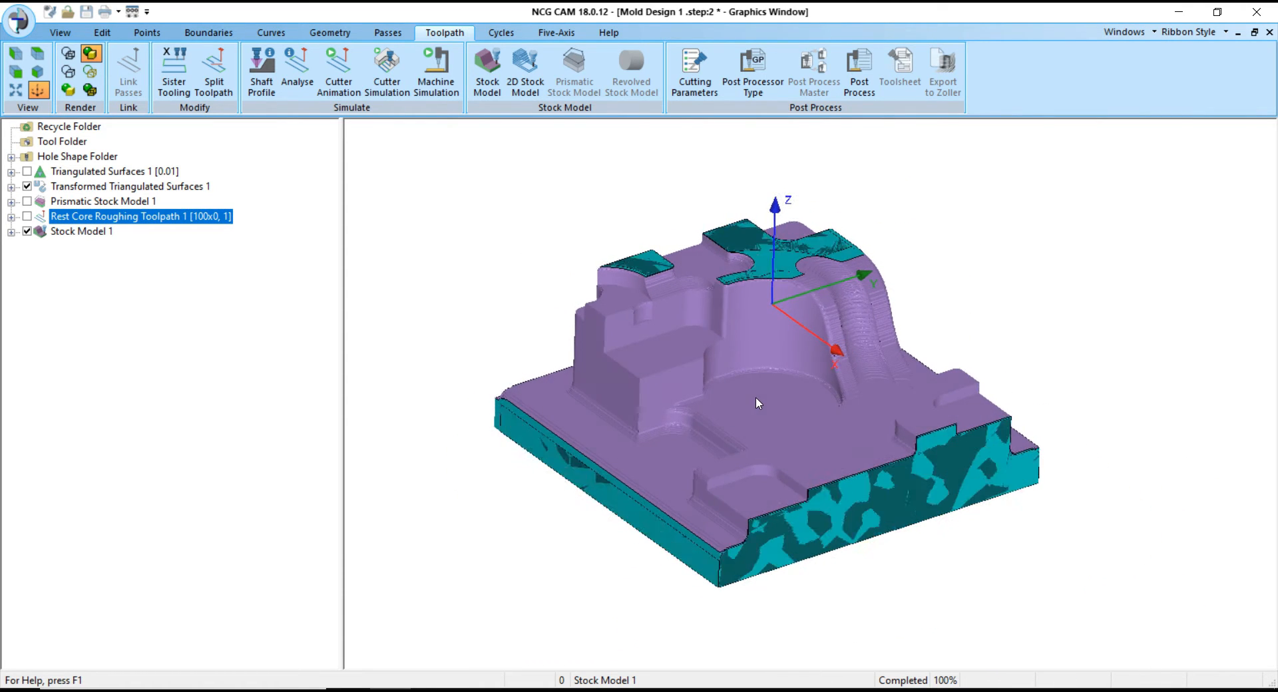
left_click(27, 232)
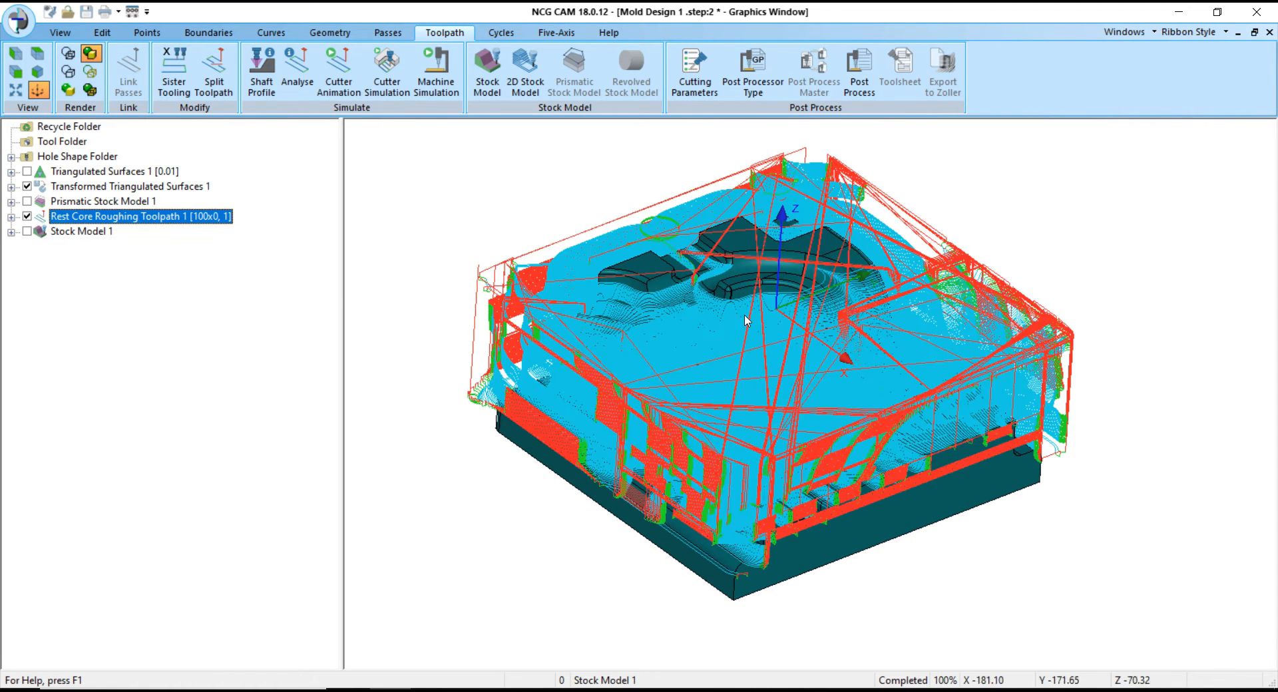
left_click(27, 217)
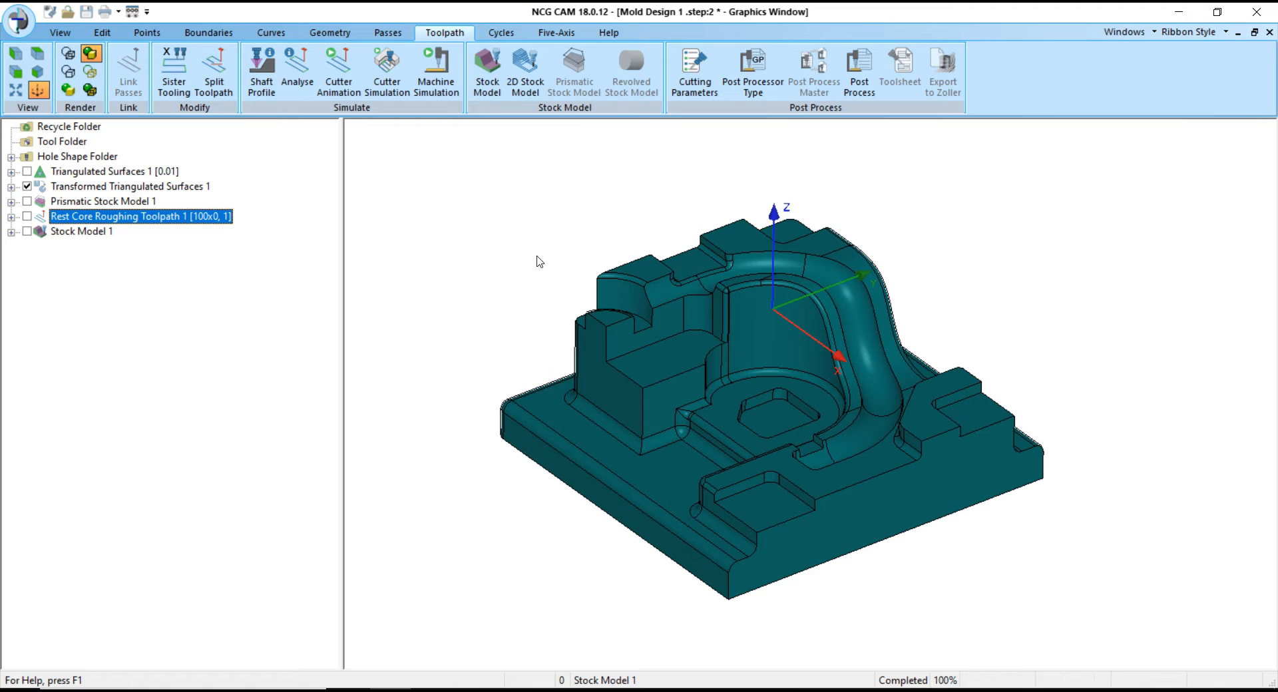
- Start rest roughing from the transformed surfaces and the core roughing toolpath, using the recent 35x5 D35 tool with corner radius 5
left_click(73, 189)
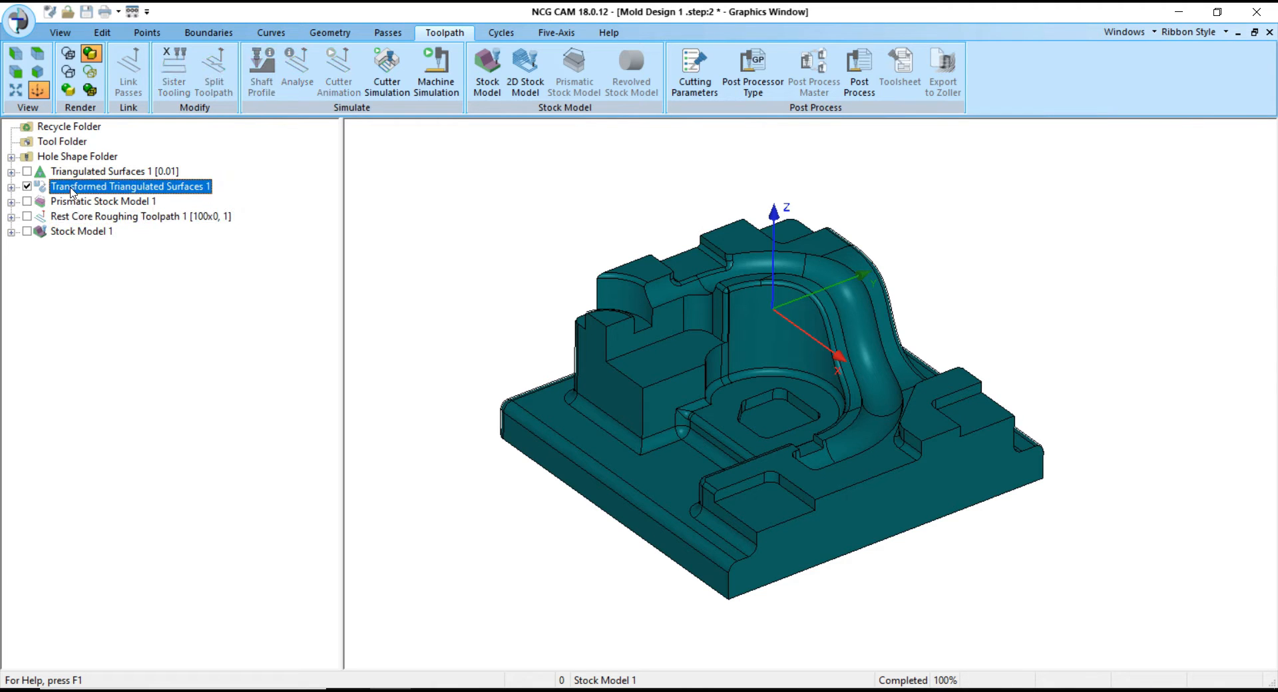
left_click(71, 216, "ctrl")
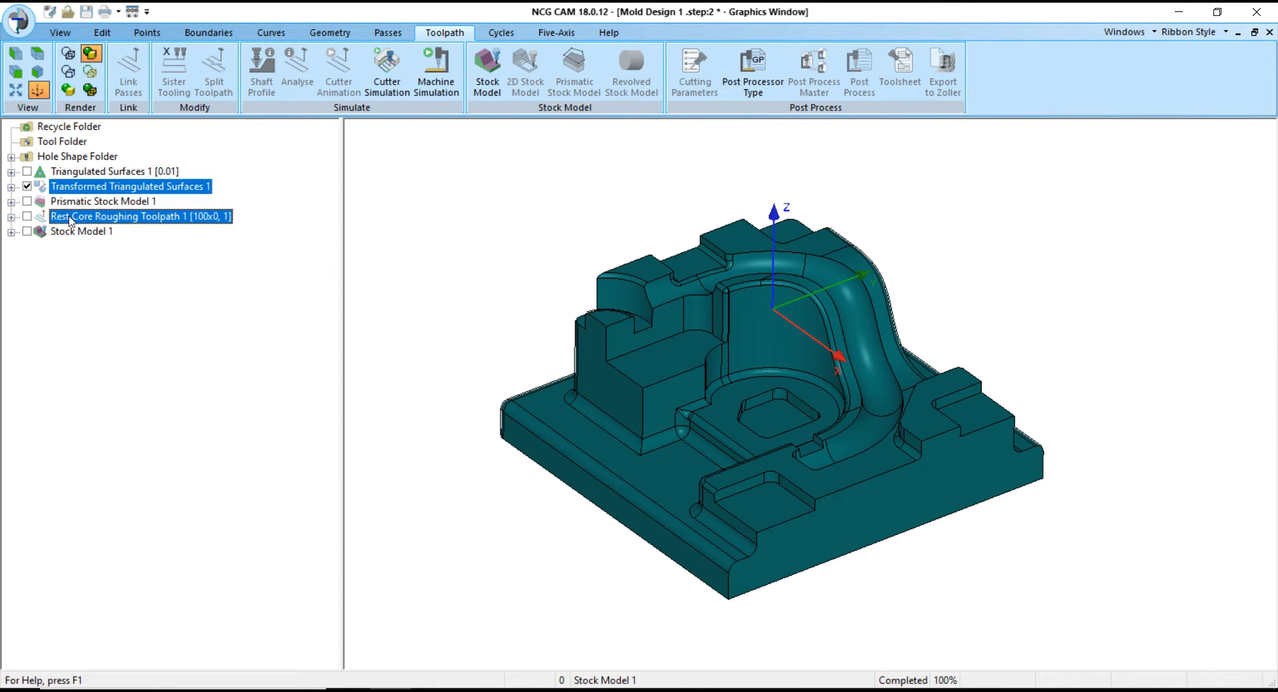
right_click(72, 220)
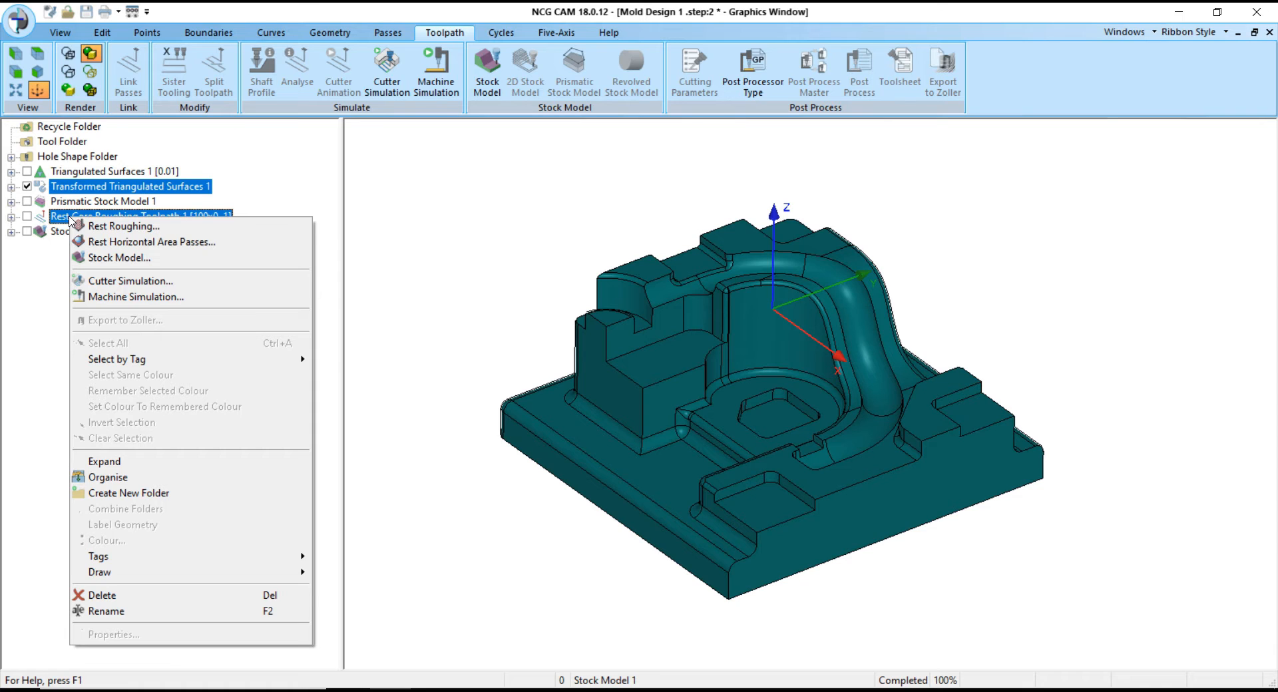
left_click(214, 234)
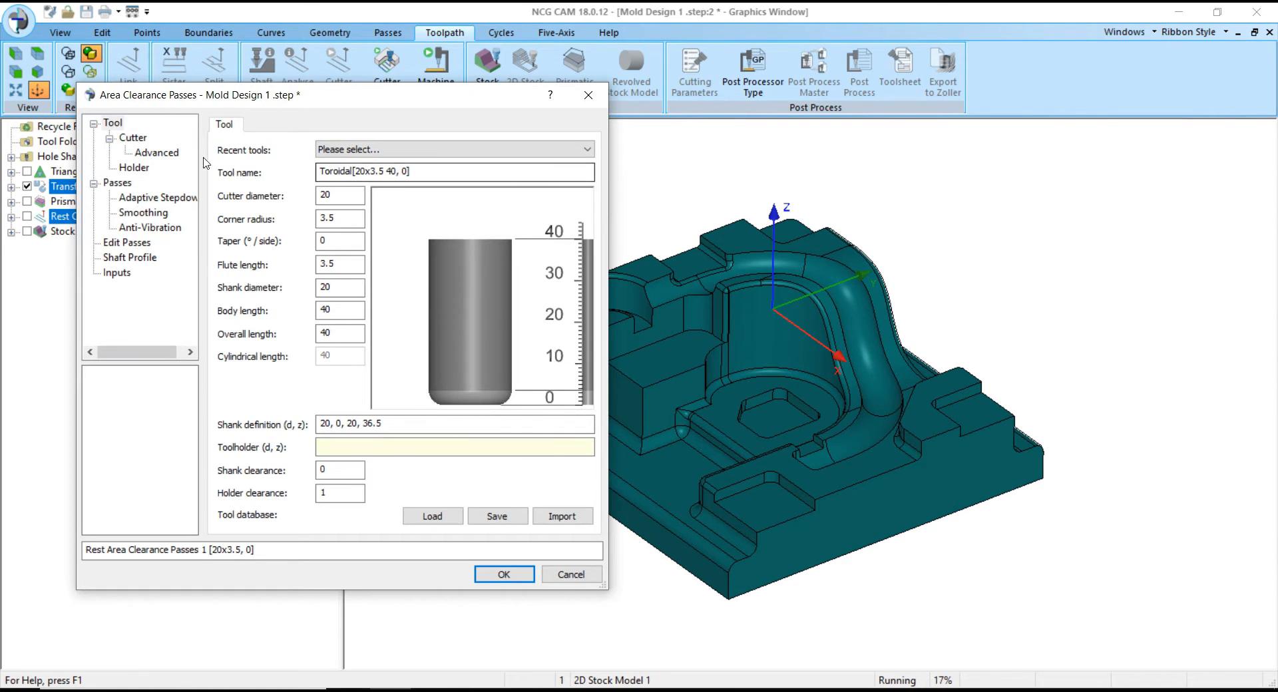
left_click(387, 151)
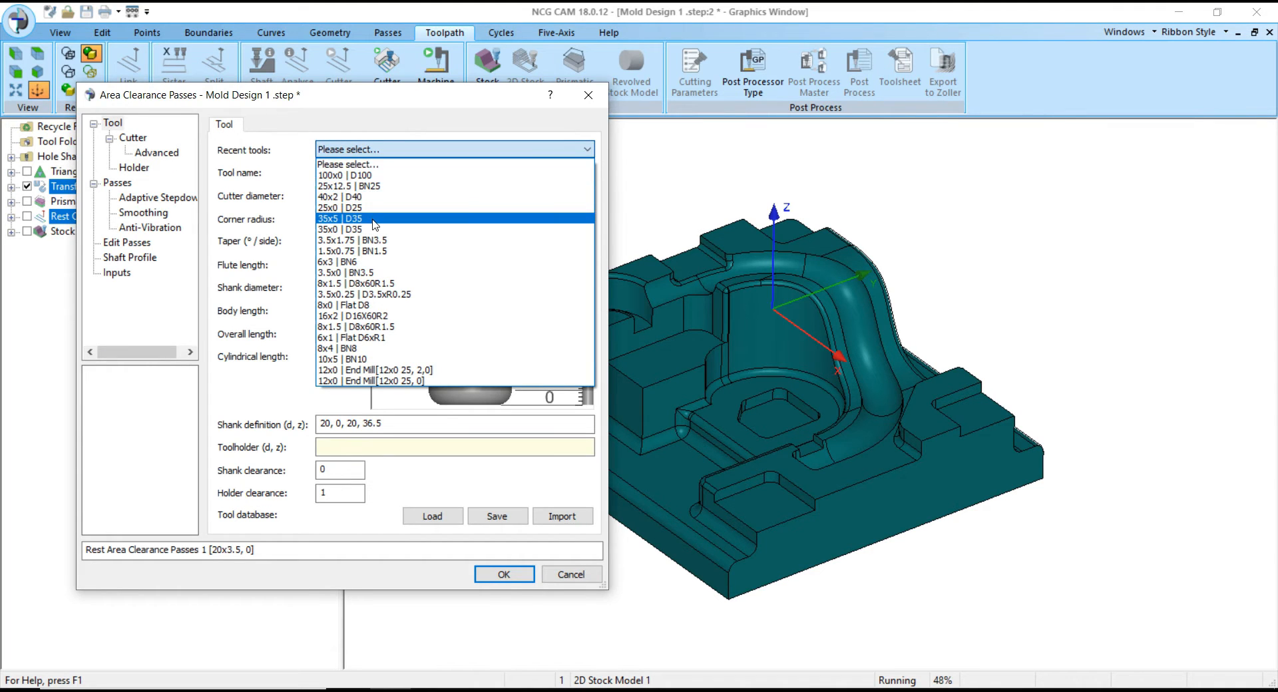
left_click(340, 218)
left_click(340, 218)
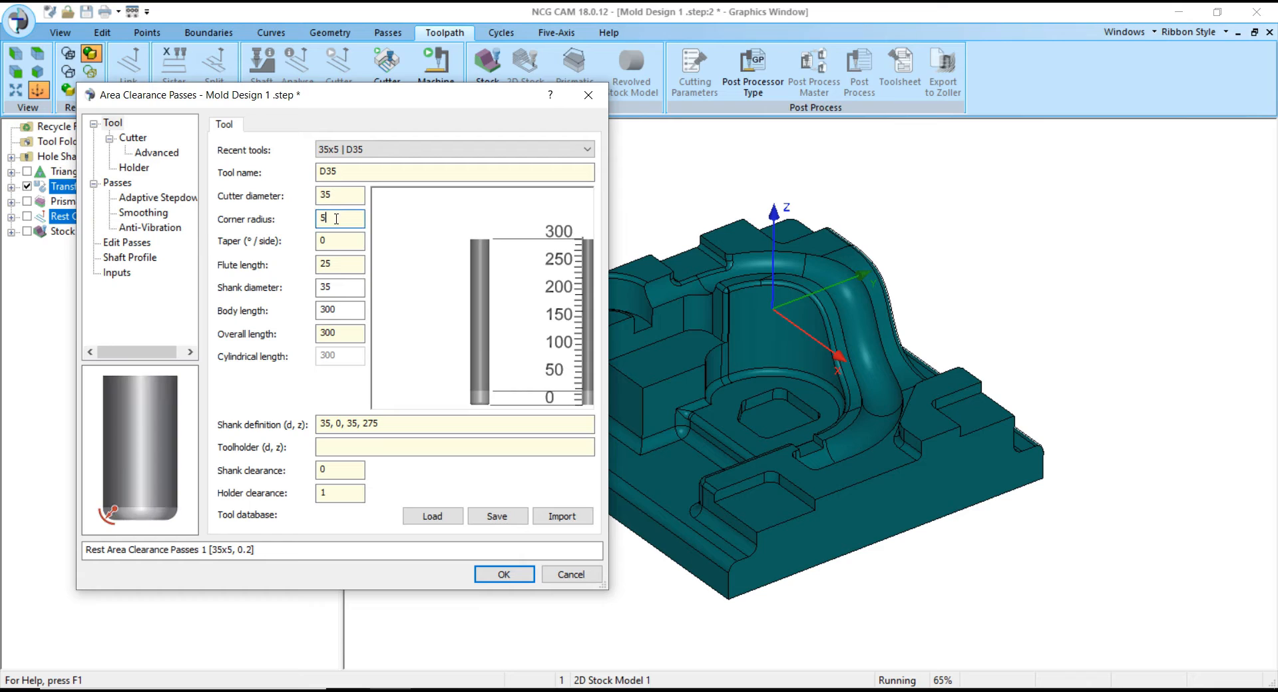
type("5")
- Check the XY and Z thickness of the rest roughing passes and set the maximum Z limit to 0
left_click(118, 182)
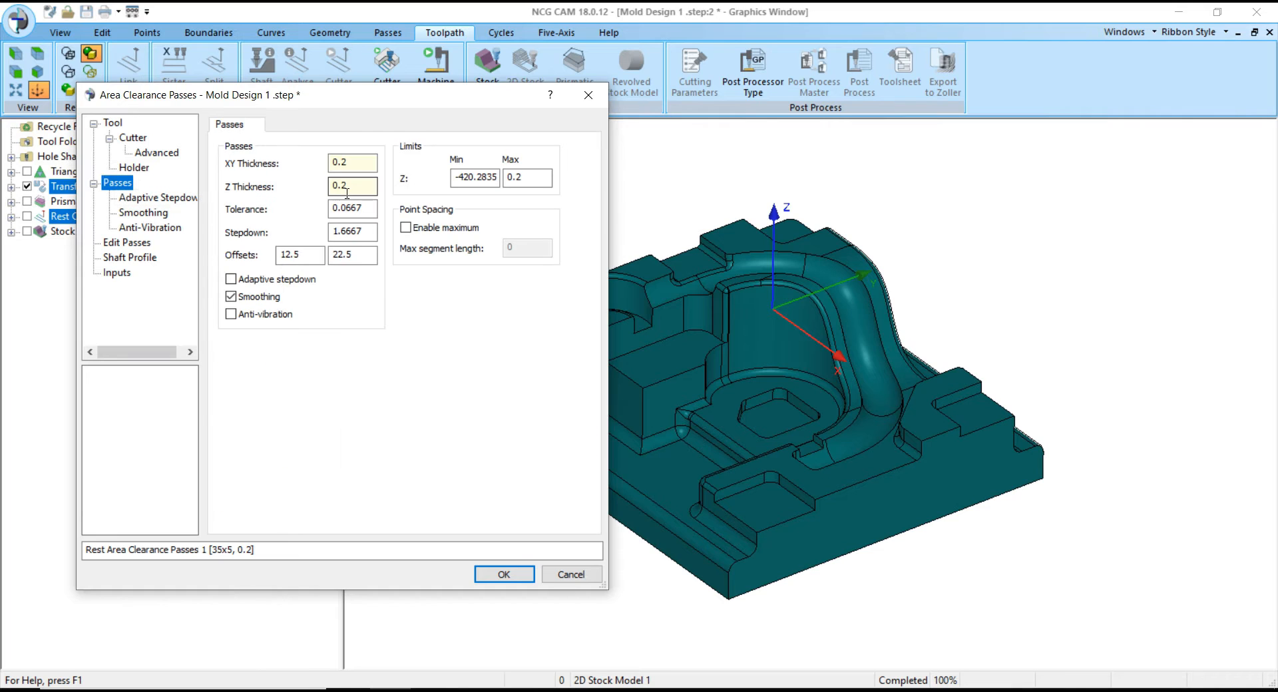
key("Tab")
left_click(352, 187)
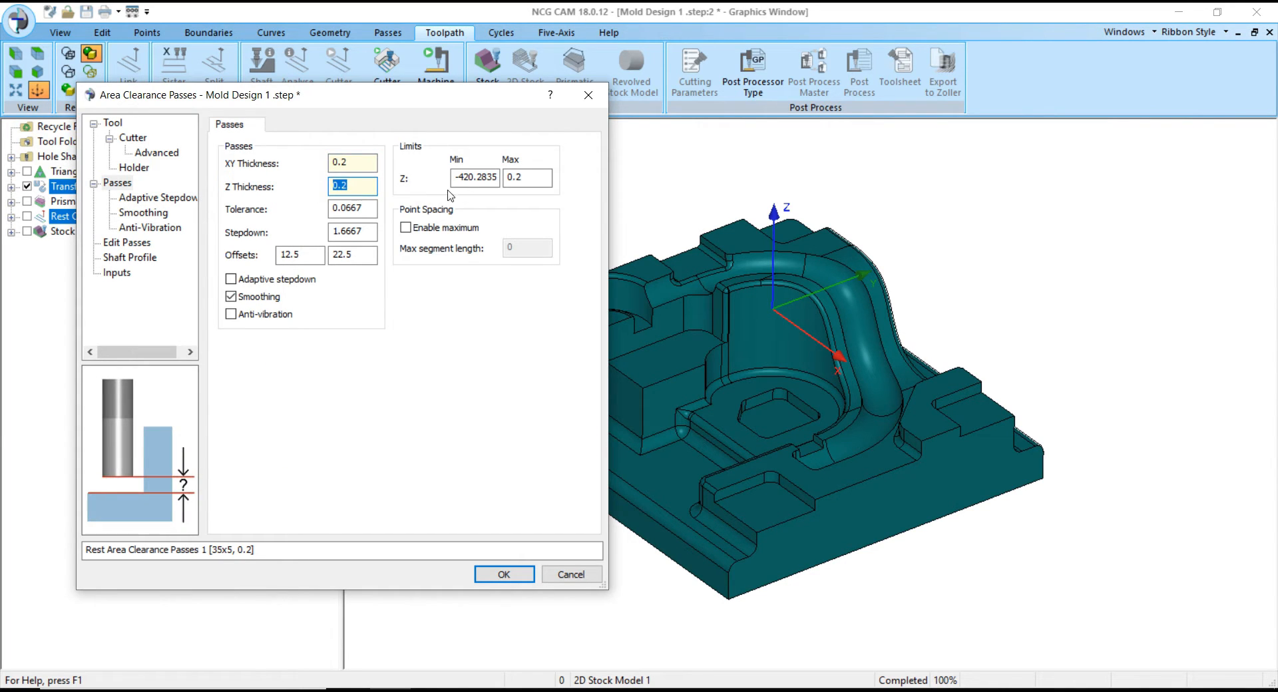
left_click(527, 178)
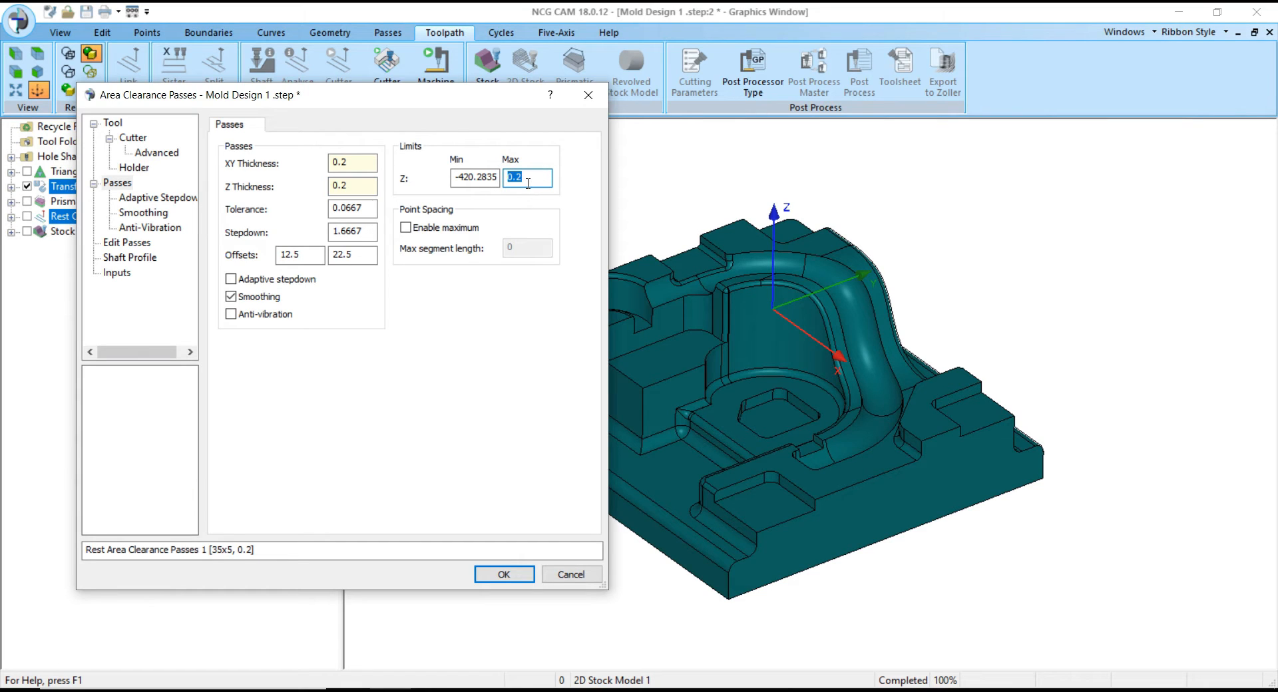
- Set the rest roughing tolerance to 0.05 and the stepdown to 1.5, and review the offset values
left_click(347, 208)
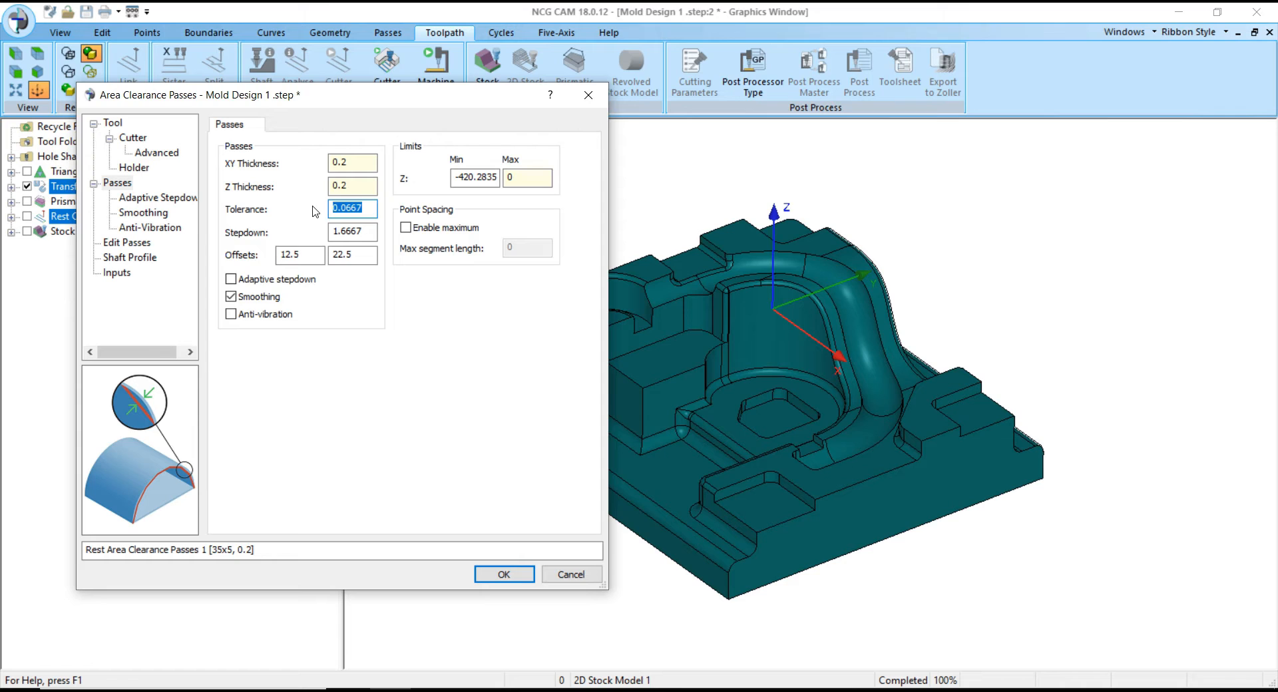
type("0")
key("Tab")
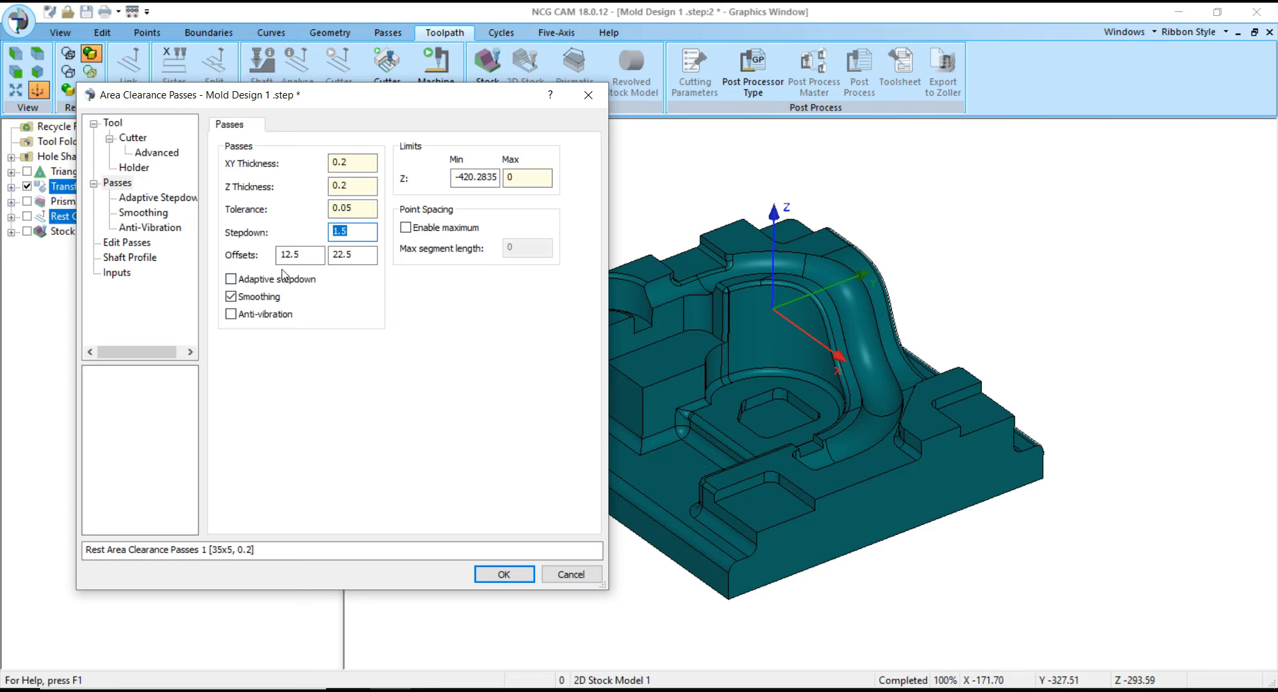
key("Tab")
key("Tab")
key("shift+Tab")
key("shift+Tab")
key("shift+Tab")
key("shift+Tab")
key("shift+Tab")
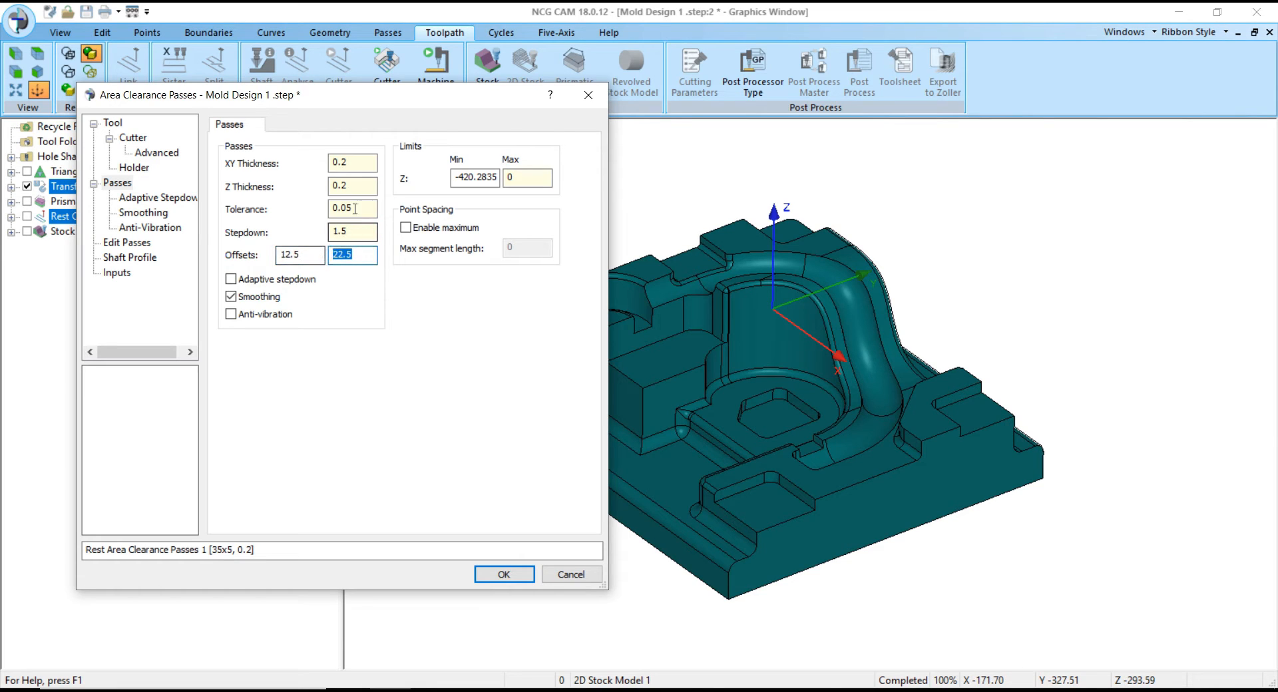
- Review the rest roughing stepdown and offset values against the curved and stepped regions of the mold surfaces
key("Tab")
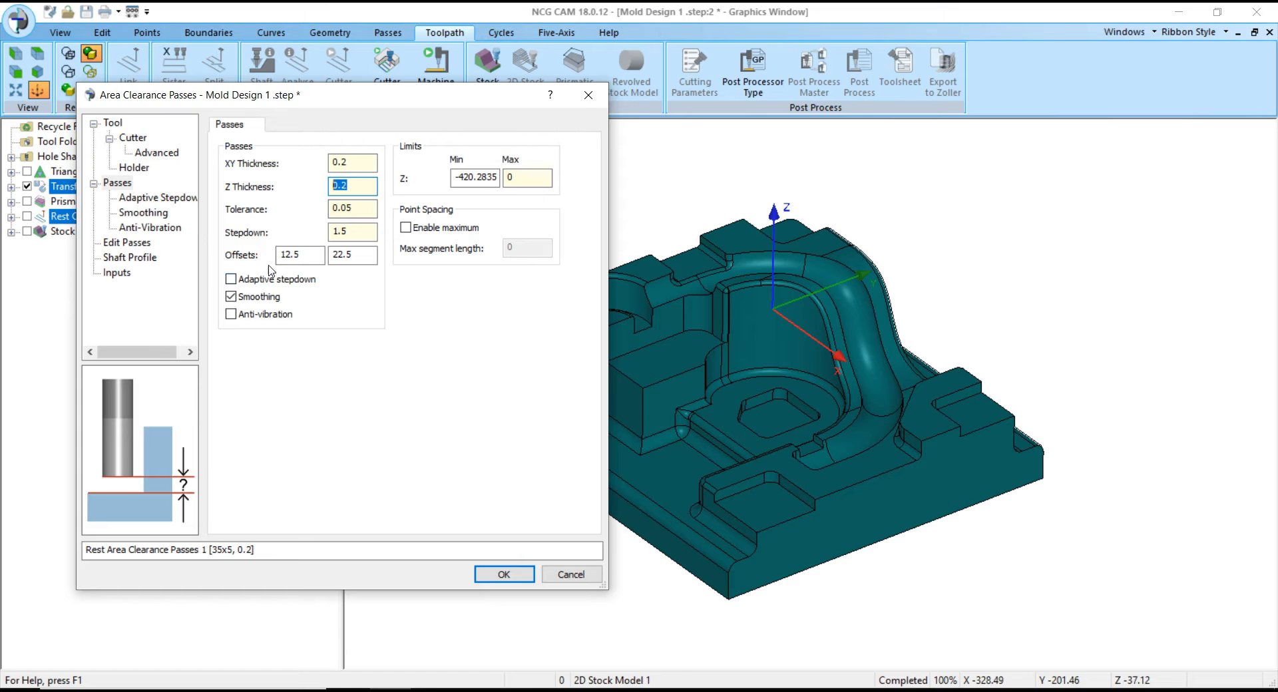
left_click(296, 256)
key("Tab")
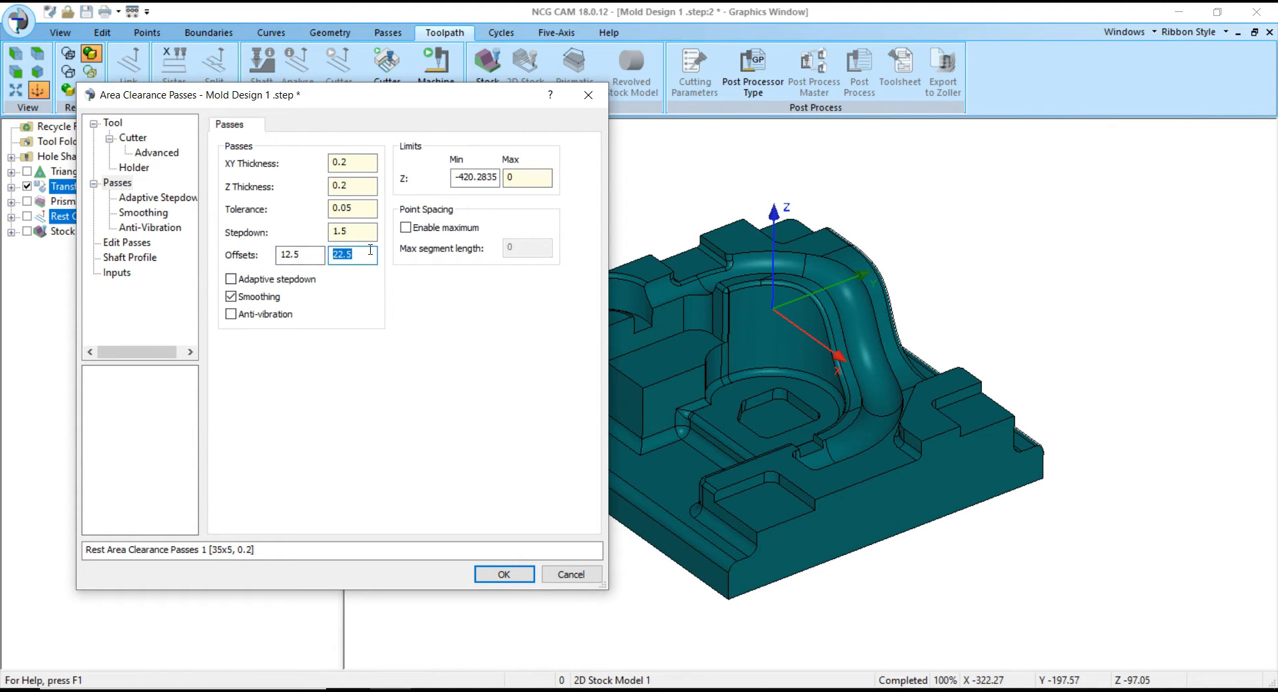
key("shift+Tab")
key("shift+Tab")
scroll(705, 313, "up", 3)
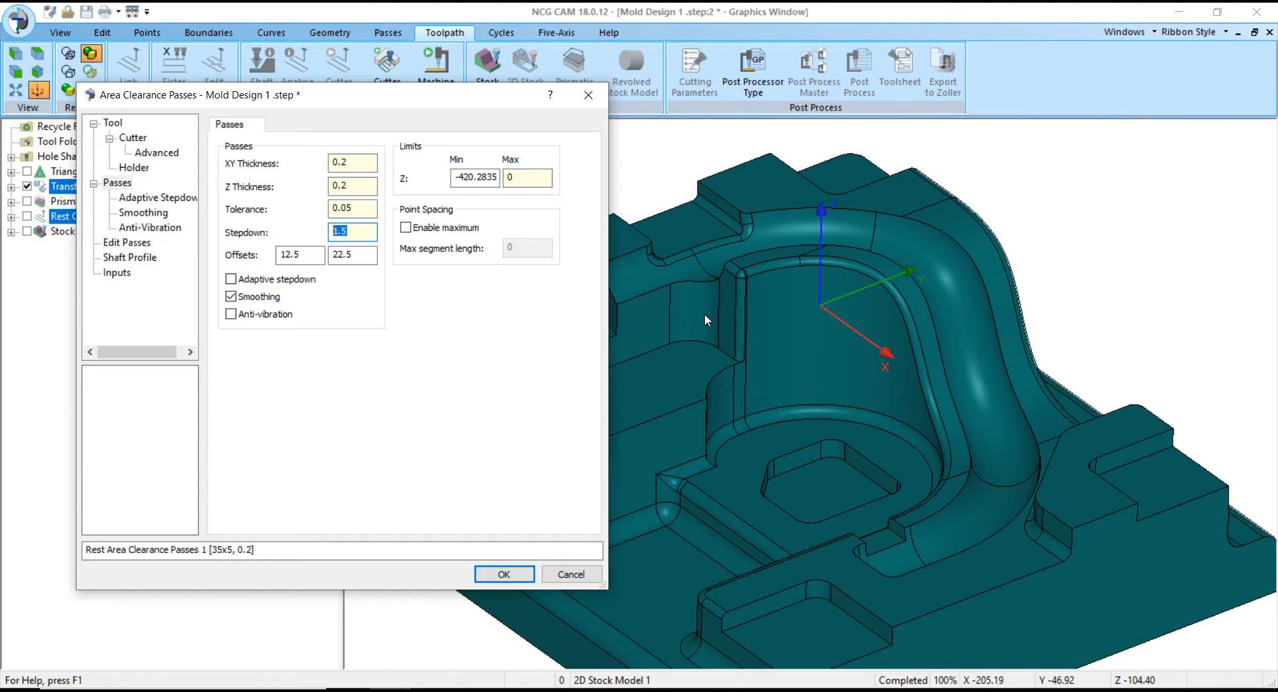
scroll(737, 305, "down", 2)
scroll(910, 260, "up", 3)
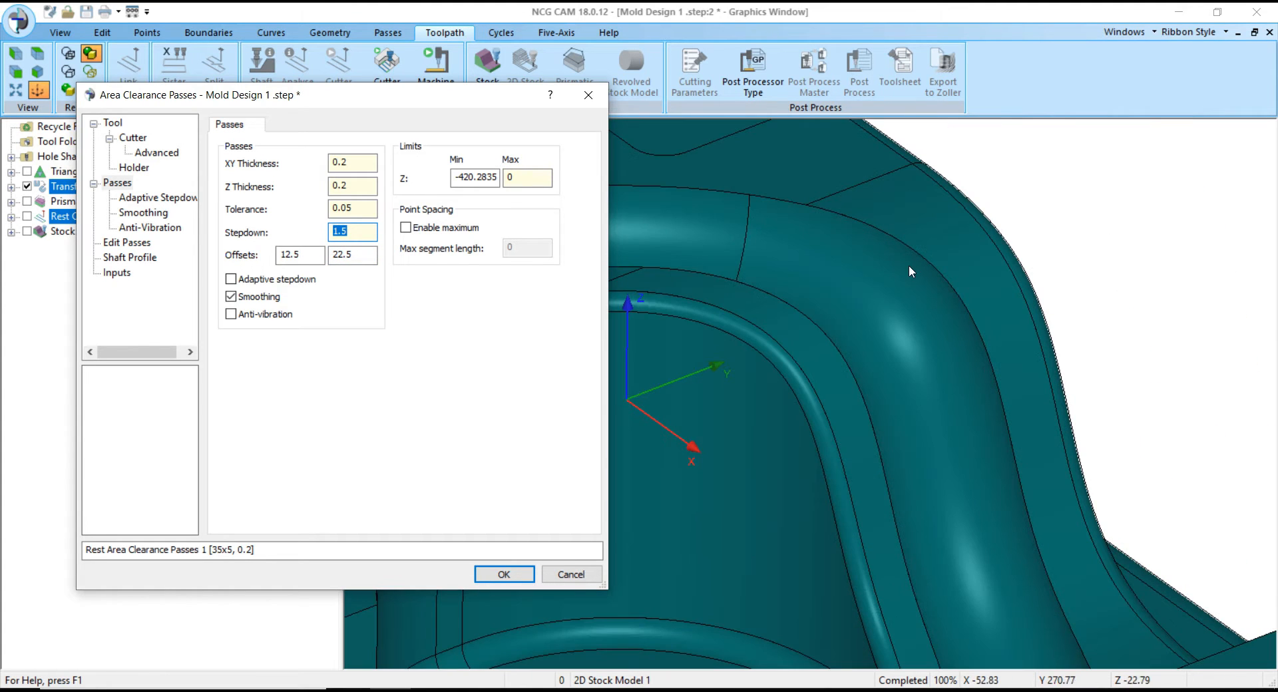
scroll(904, 261, "down", 3)
scroll(781, 310, "down", 2)
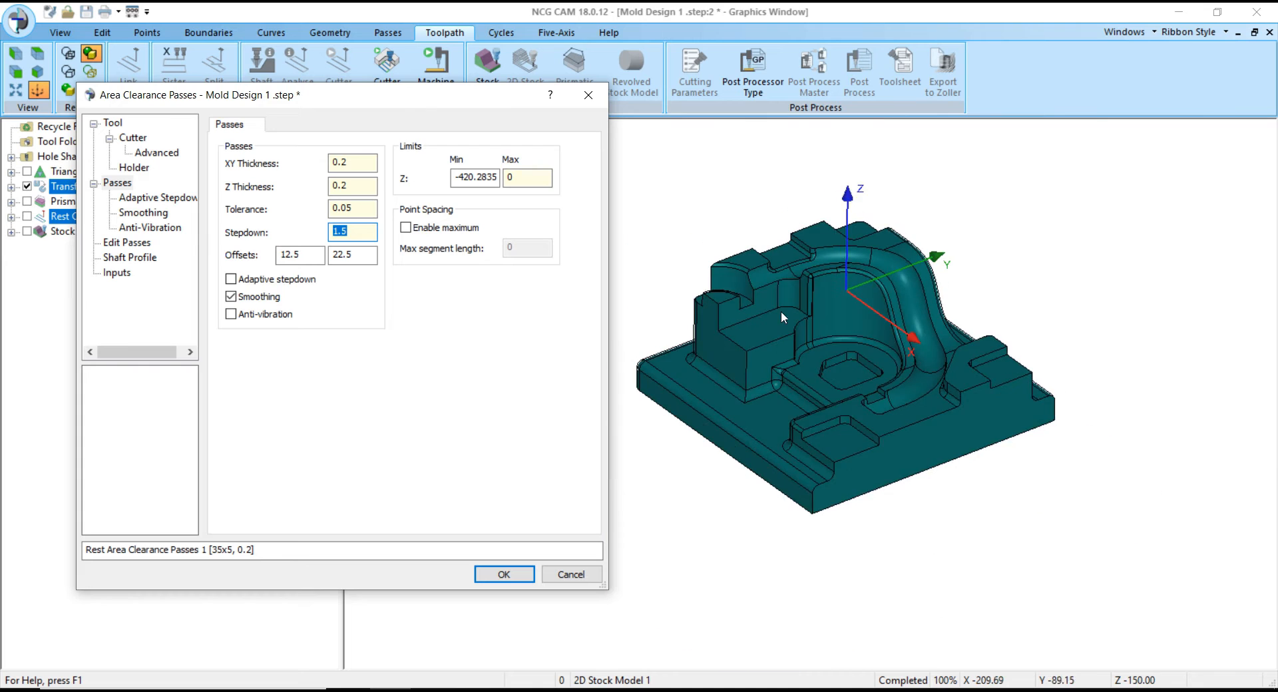
scroll(776, 313, "up", 1)
- Check the adaptive stepdown, smoothing, anti-vibration and edit passes settings, and calculate the 35x5 rest area clearance passes
left_click(158, 197)
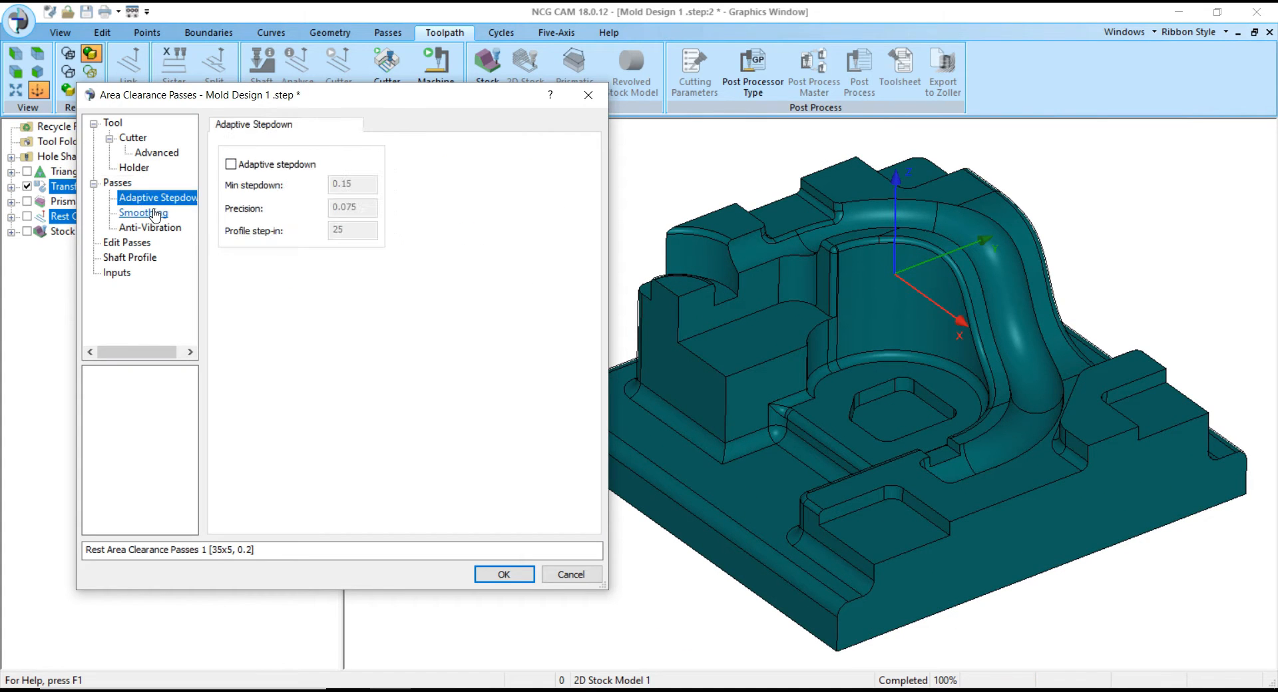
left_click(143, 212)
left_click(150, 228)
left_click(127, 243)
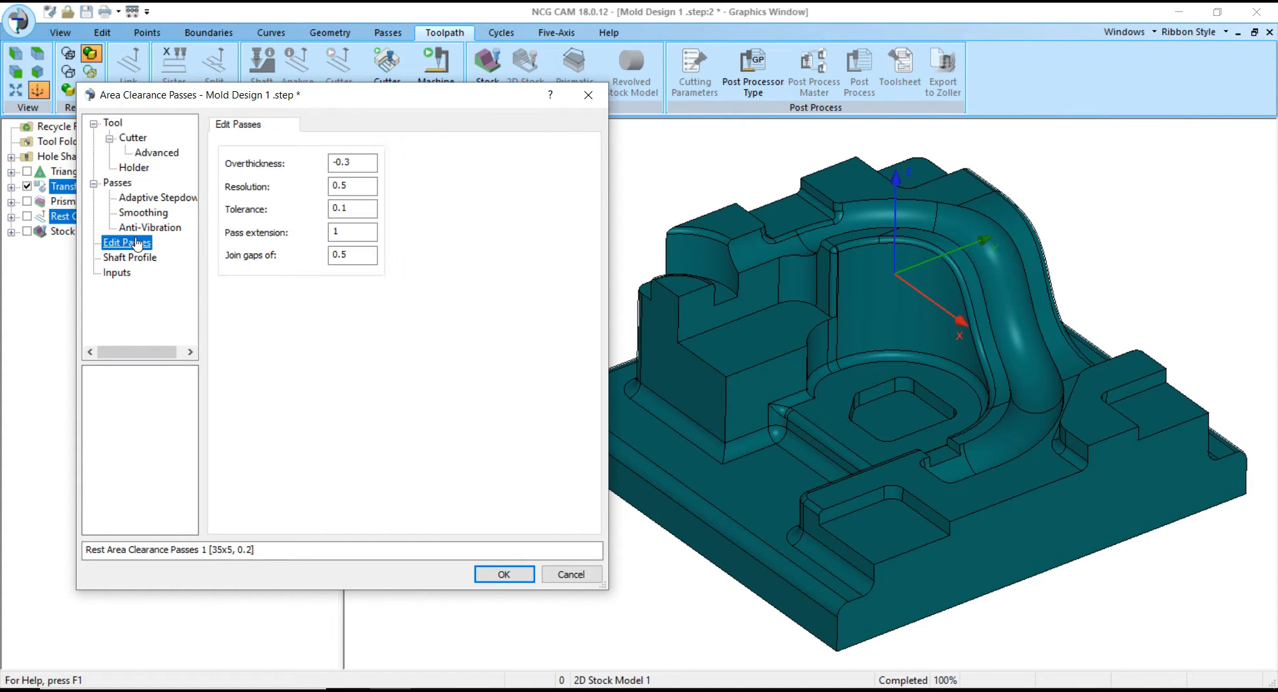
left_click(114, 189)
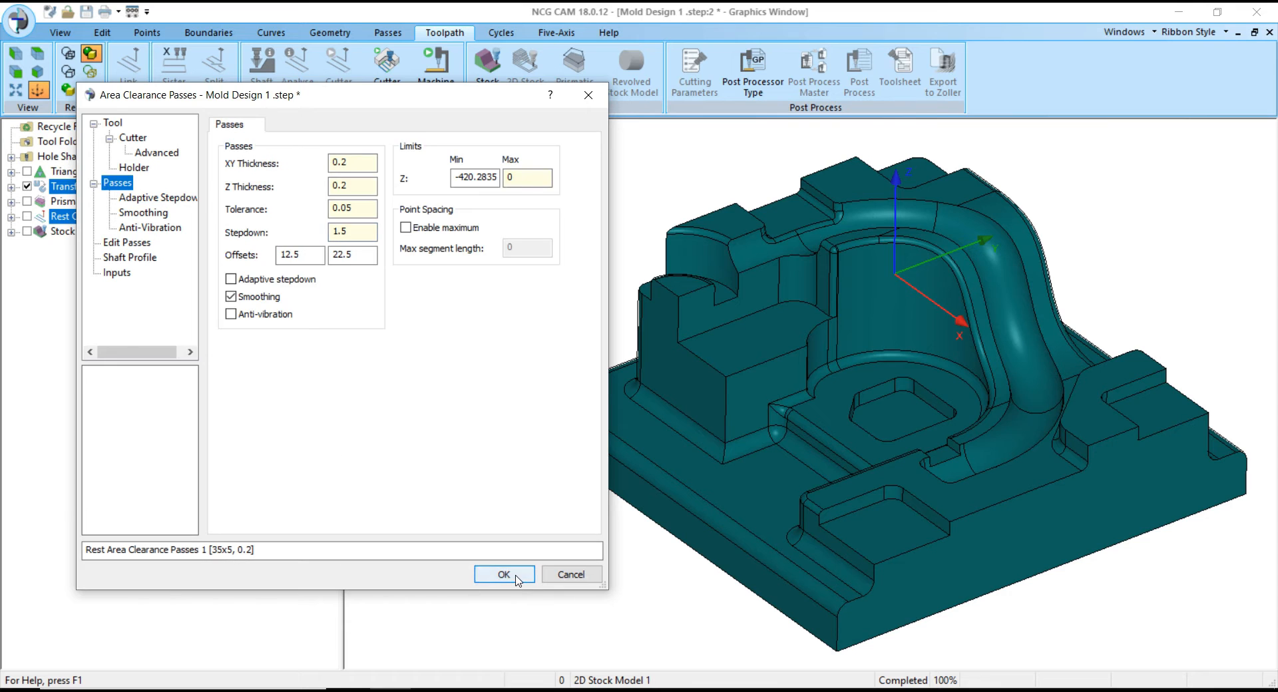
left_click(499, 574)
scroll(567, 427, "down", 1)
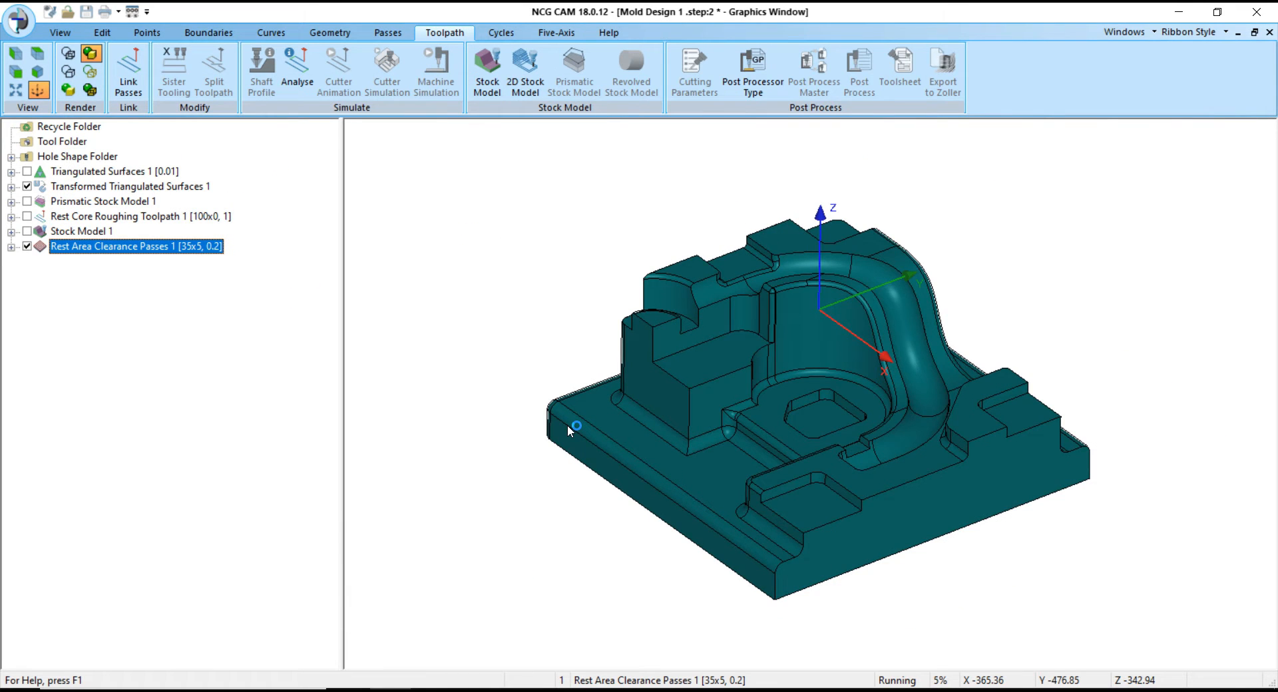
- Examine the calculated rest area clearance passes around the central pocket, the narrow slot beside it and the stepped corner
scroll(567, 426, "down", 1)
scroll(588, 468, "up", 1)
middle_click_drag(793, 468, 814, 453)
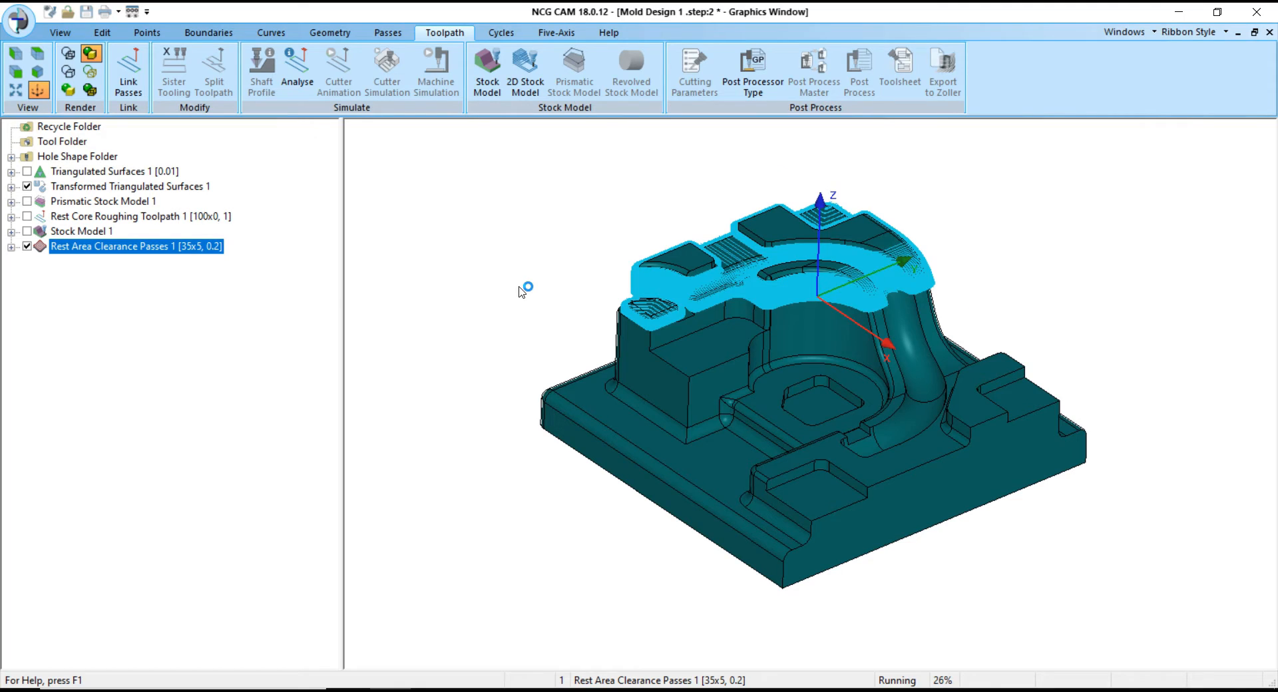
middle_click_drag(926, 443, 895, 450)
scroll(895, 450, "up", 4)
scroll(776, 372, "up", 3)
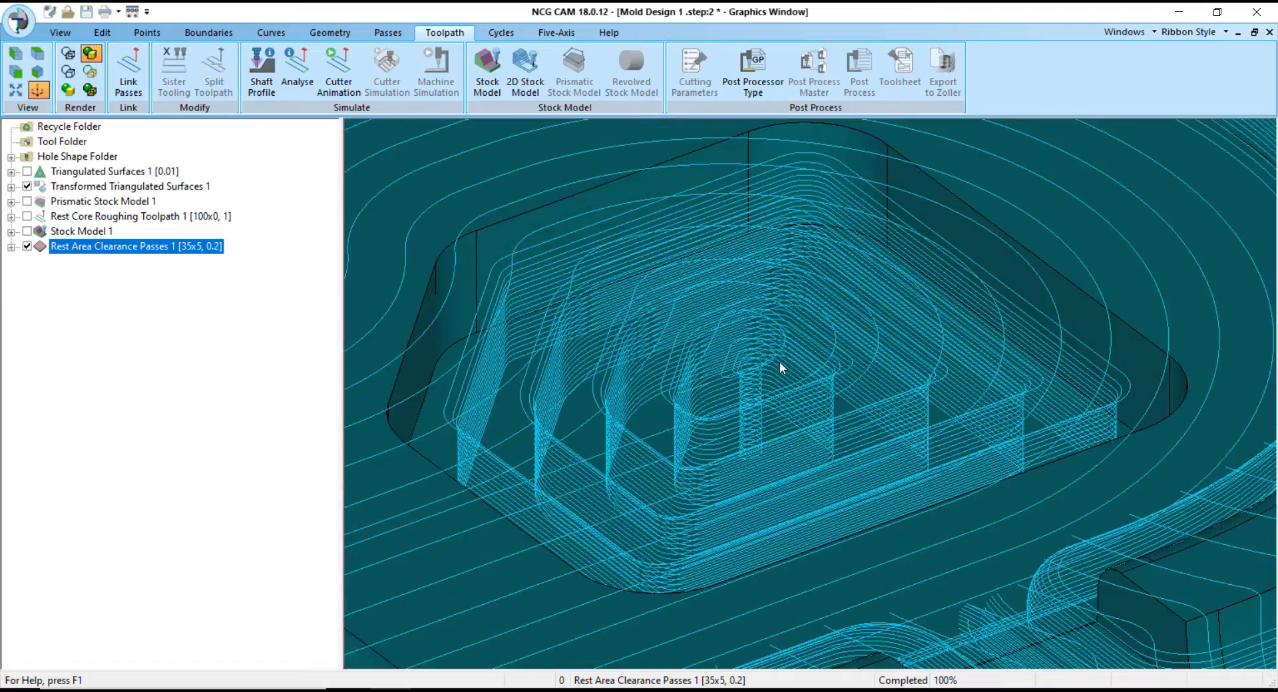
scroll(780, 392, "up", 3)
middle_click_drag(786, 409, 798, 374)
scroll(795, 368, "down", 8)
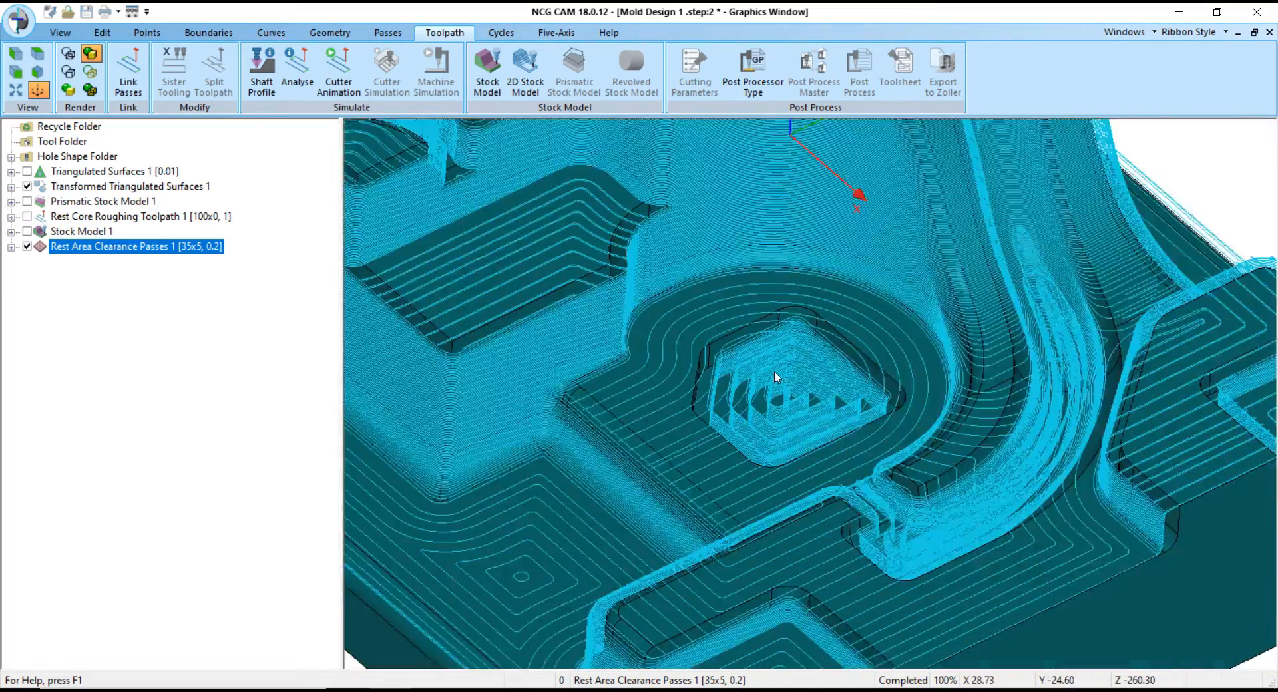
scroll(858, 431, "up", 6)
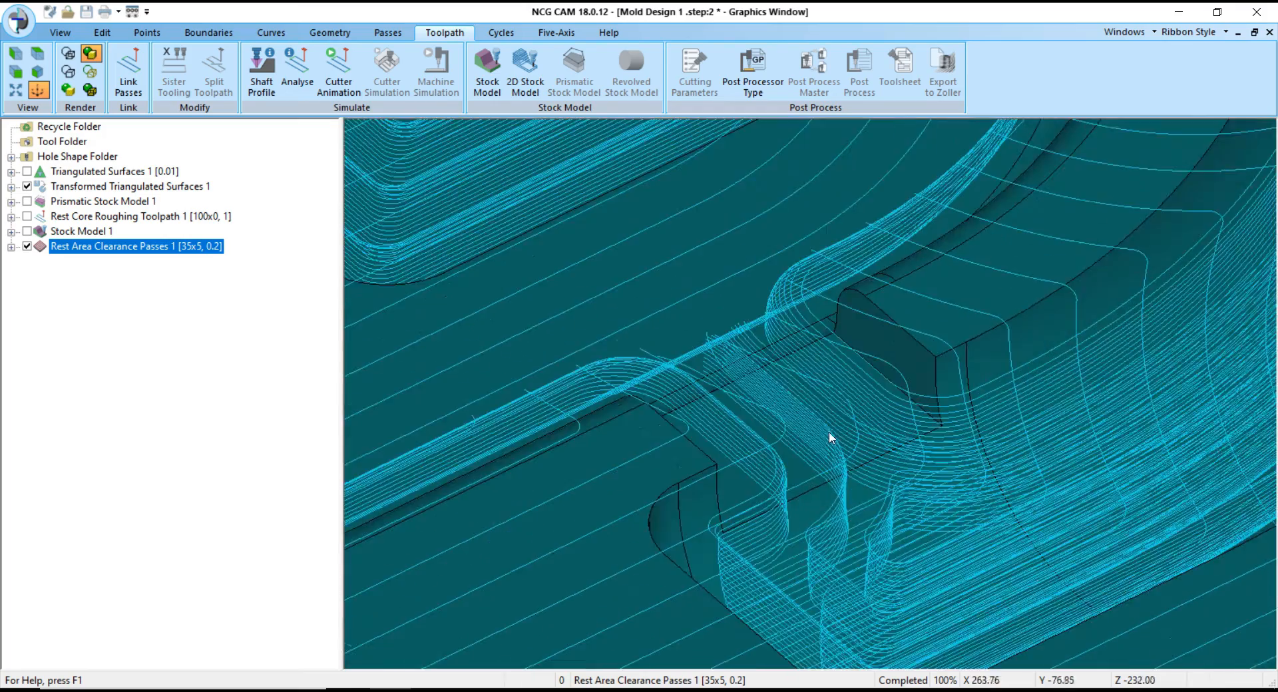
scroll(812, 432, "up", 4)
scroll(758, 434, "down", 10)
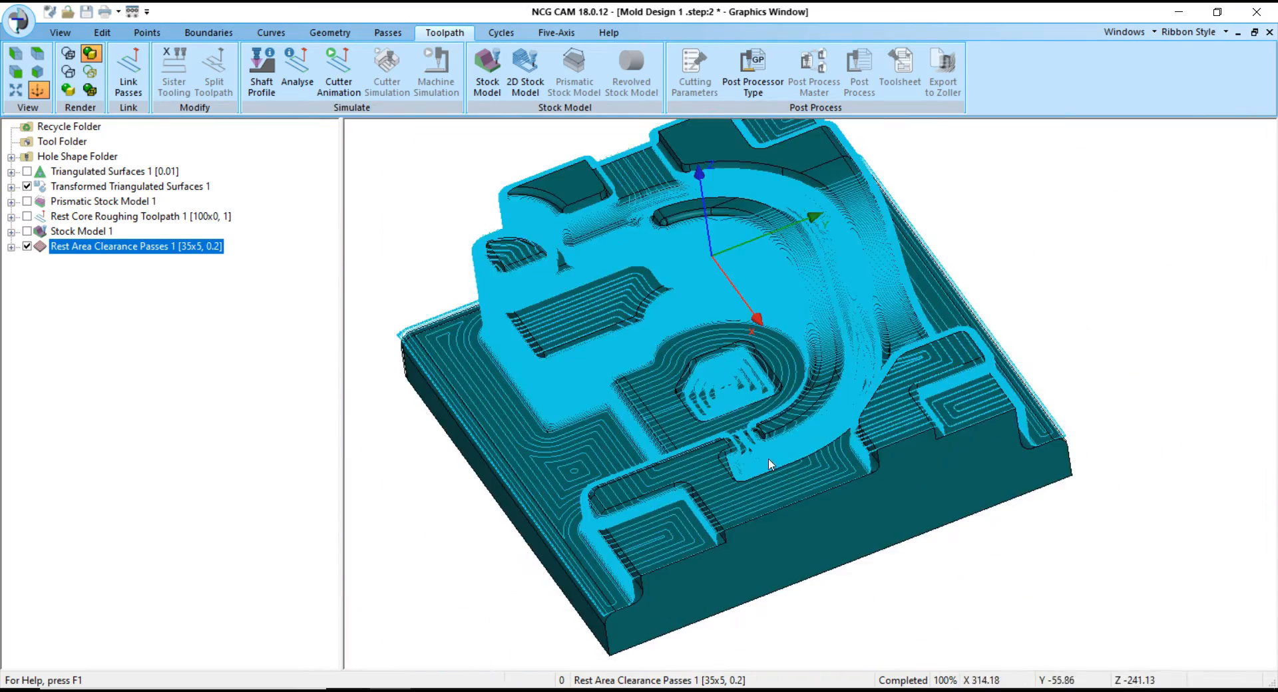
middle_click_drag(838, 457, 893, 384)
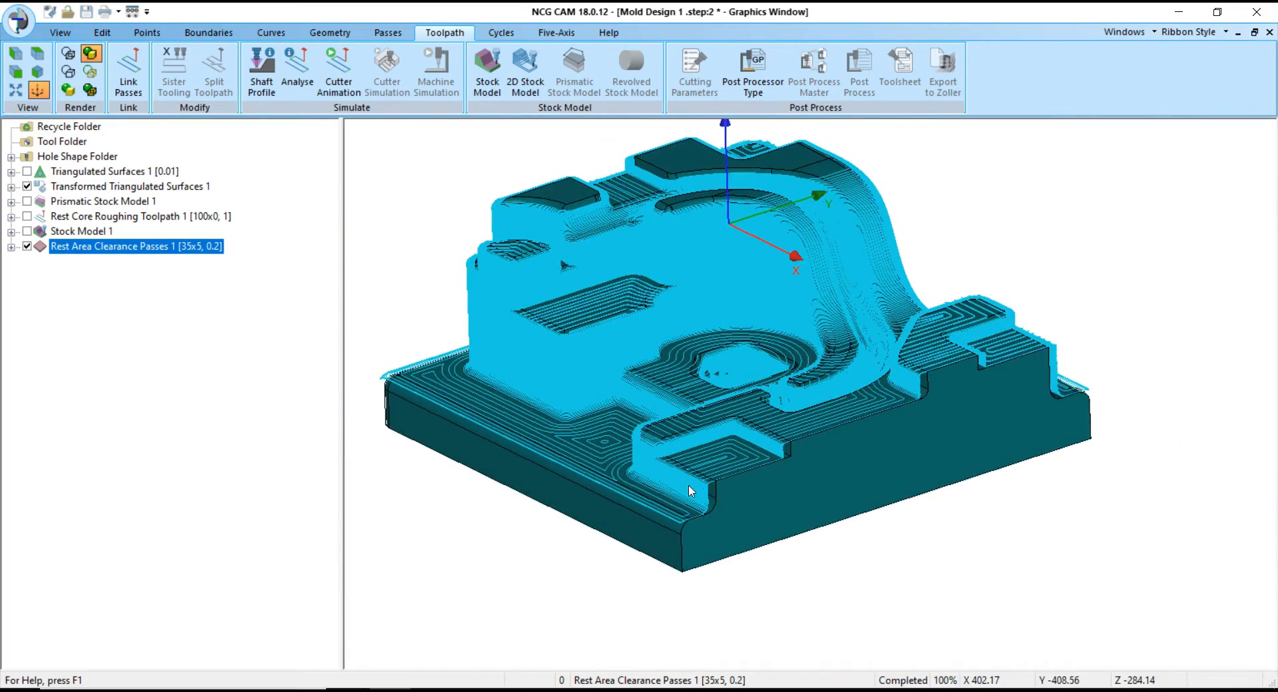
scroll(688, 485, "up", 5)
scroll(759, 486, "down", 10)
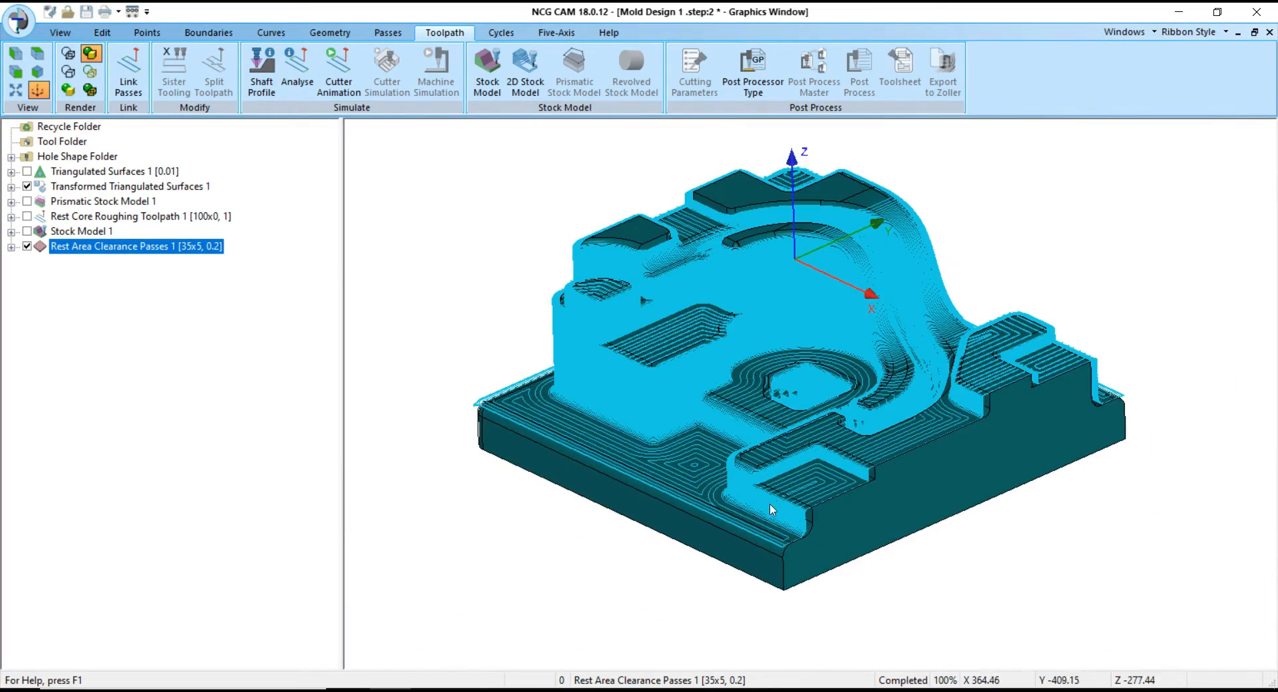
middle_click_drag(772, 512, 778, 540)
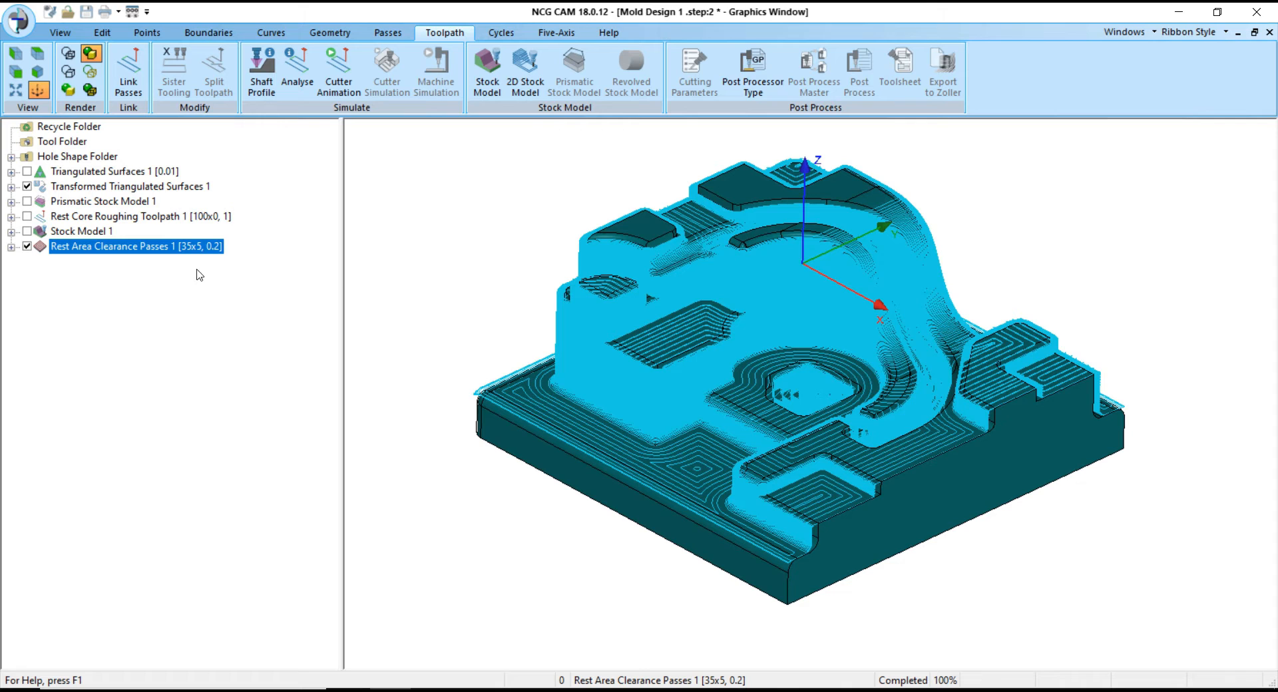
- Start linking the rest area clearance passes, enable bidirectional milling of open passes and set Safe Z to 50
right_click(148, 248)
left_click(190, 149)
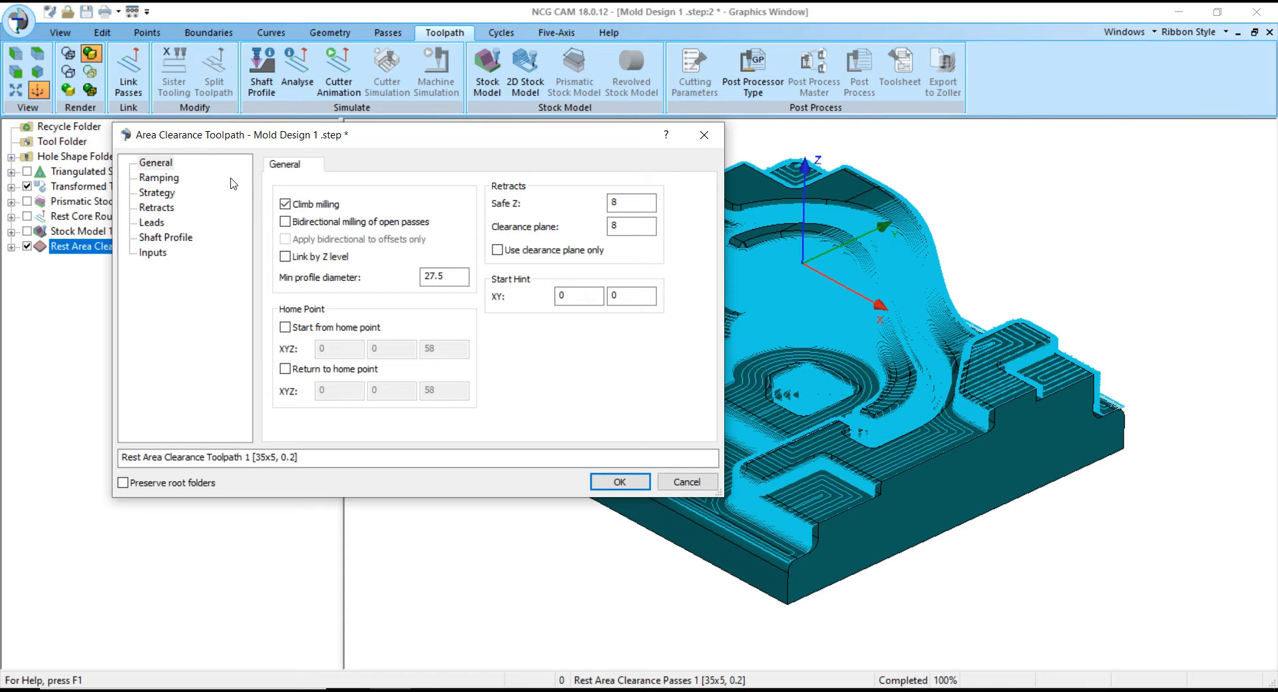
left_click_drag(328, 143, 344, 168)
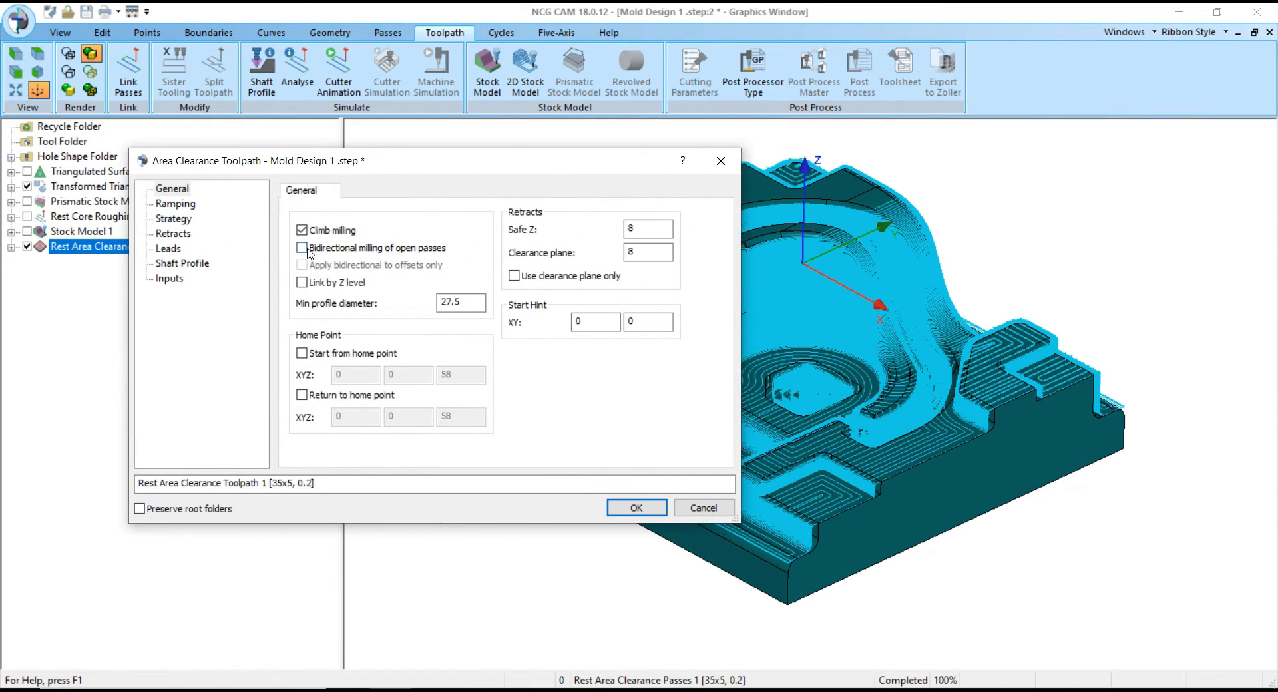
left_click(303, 247)
double_click(652, 227)
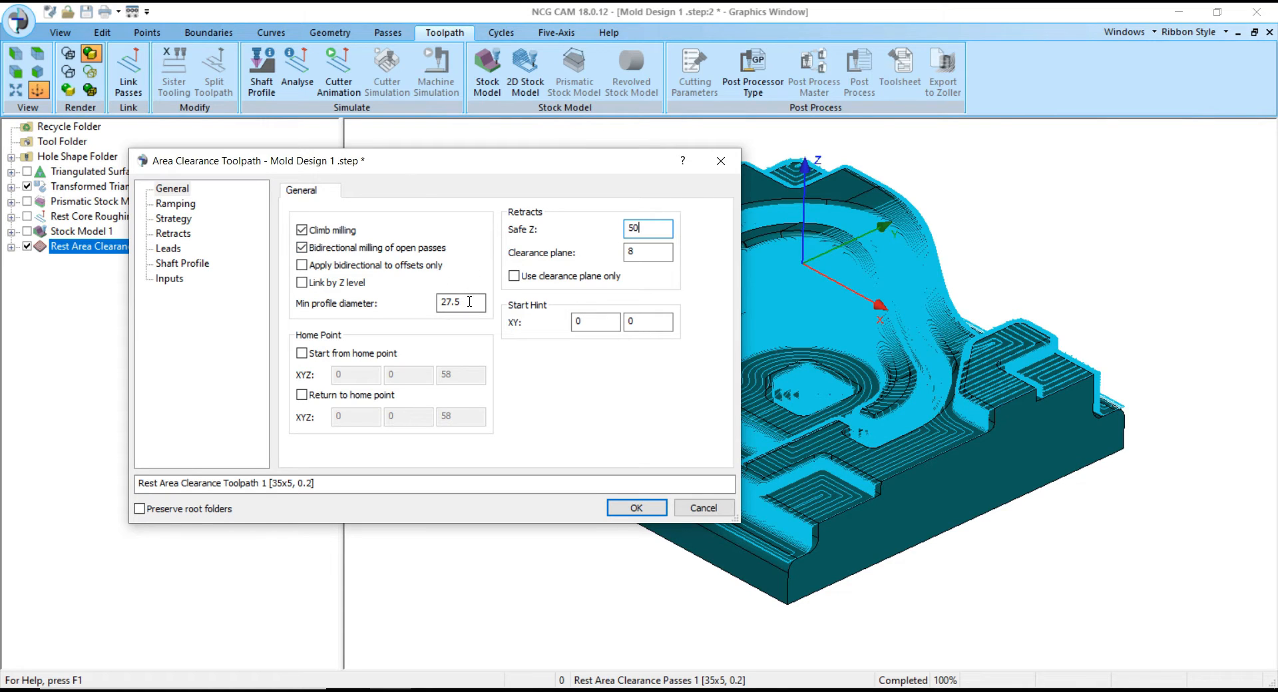
- Check the ramping, strategy, retract and shaft profile settings, and generate the linked rest area clearance toolpath
left_click(175, 204)
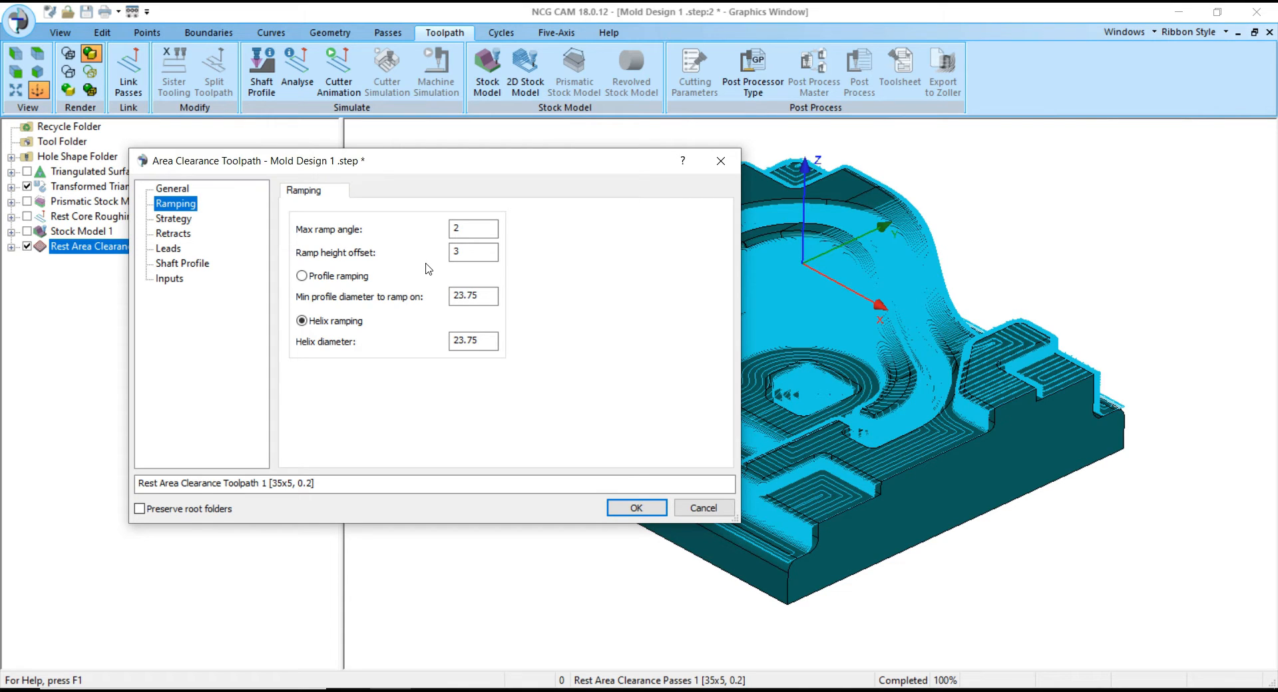
left_click(173, 219)
left_click(178, 234)
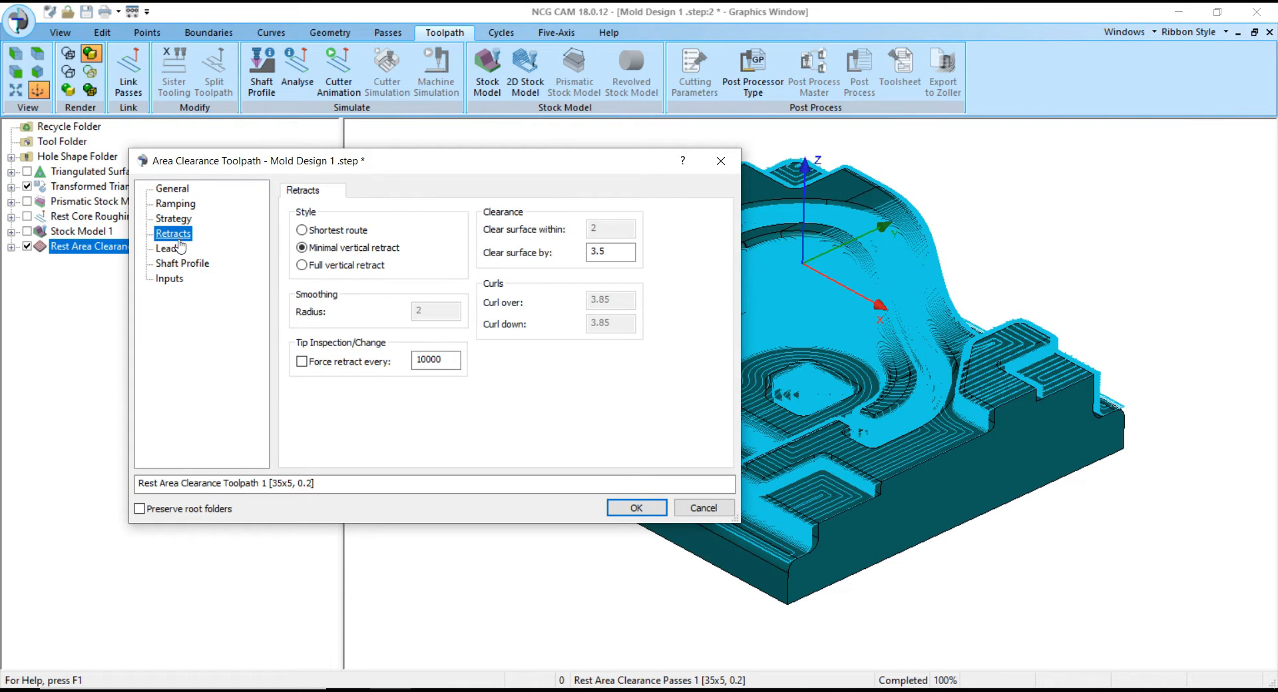
left_click(183, 263)
left_click(625, 509)
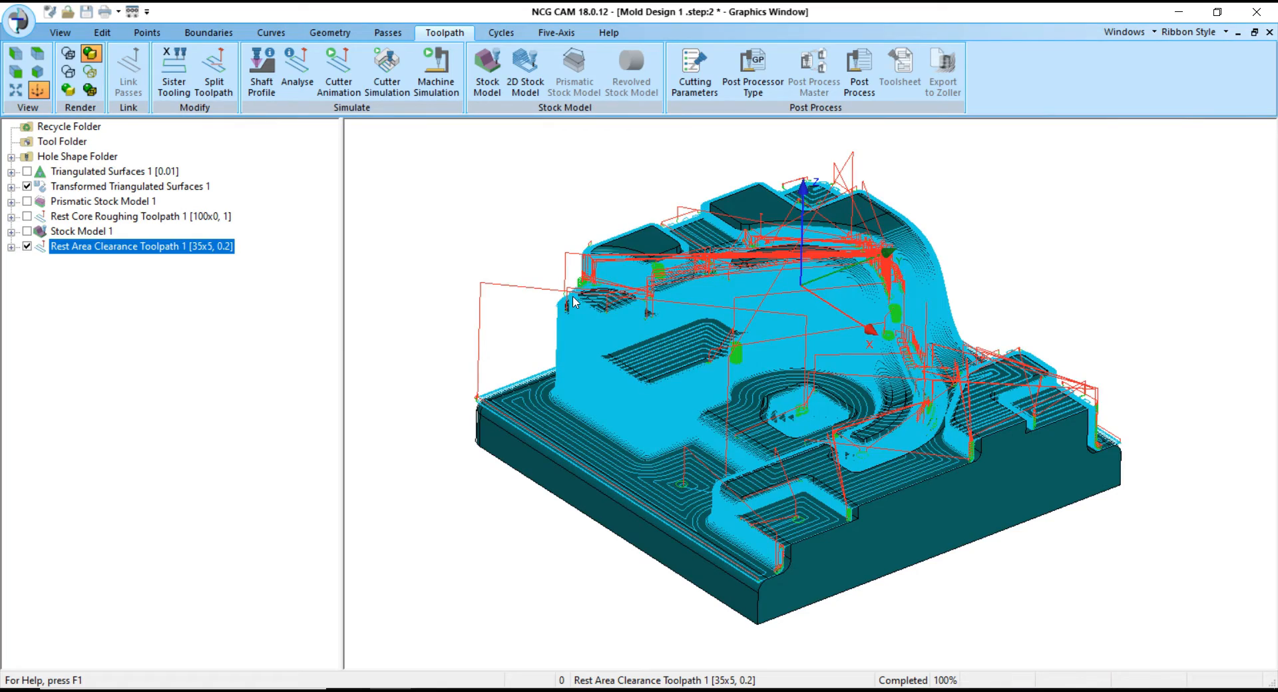
- Examine the linked toolpath's ramps and rapid moves along the curved channel, in the central pocket and at the block's corners
scroll(904, 291, "up", 5)
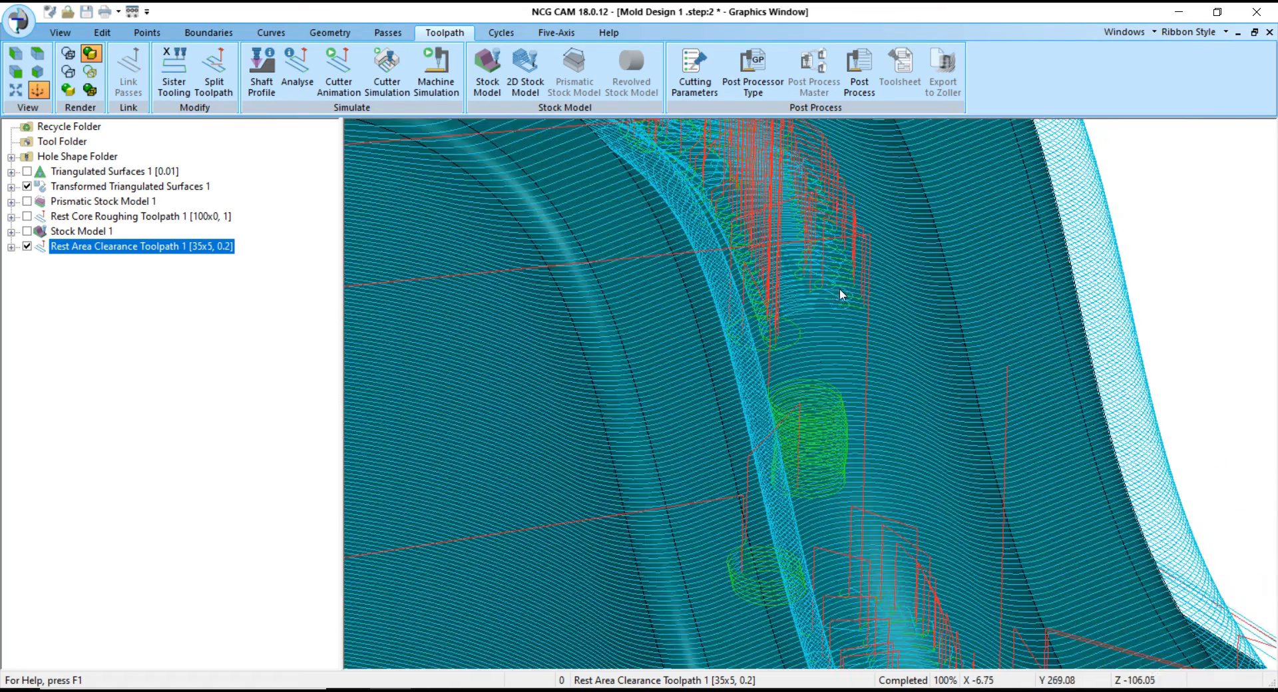
middle_click_drag(827, 447, 773, 458)
scroll(705, 311, "up", 2)
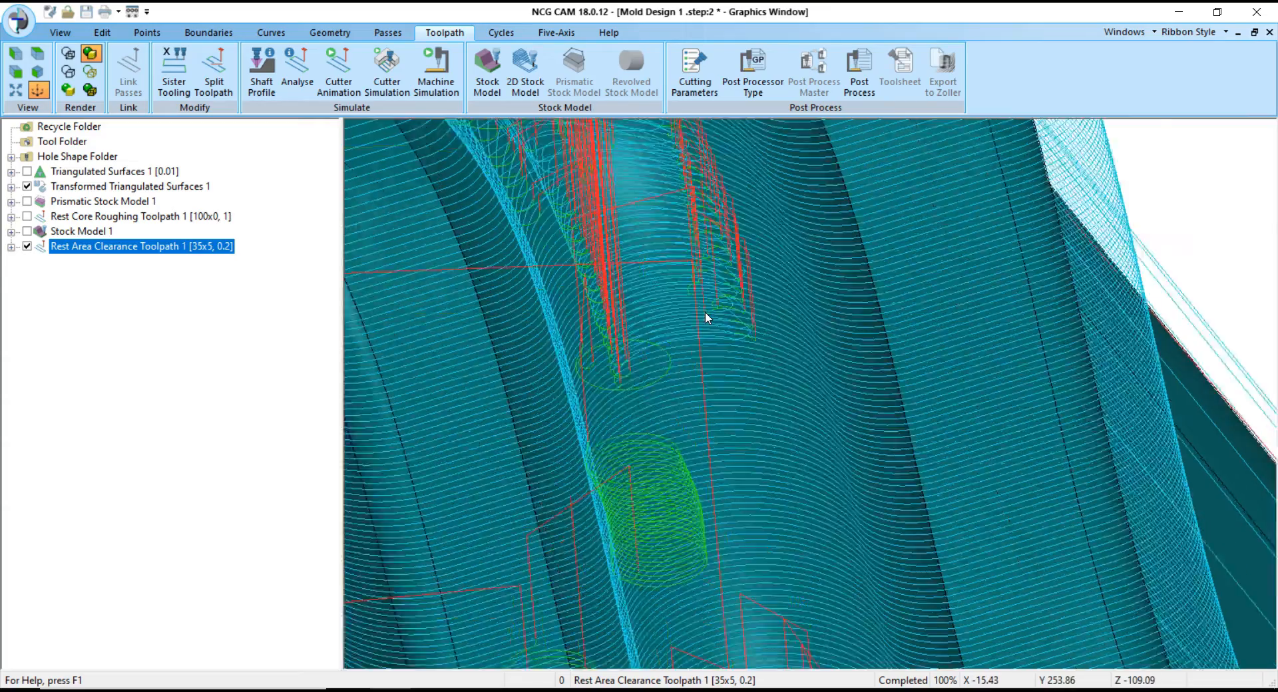
scroll(717, 306, "down", 2)
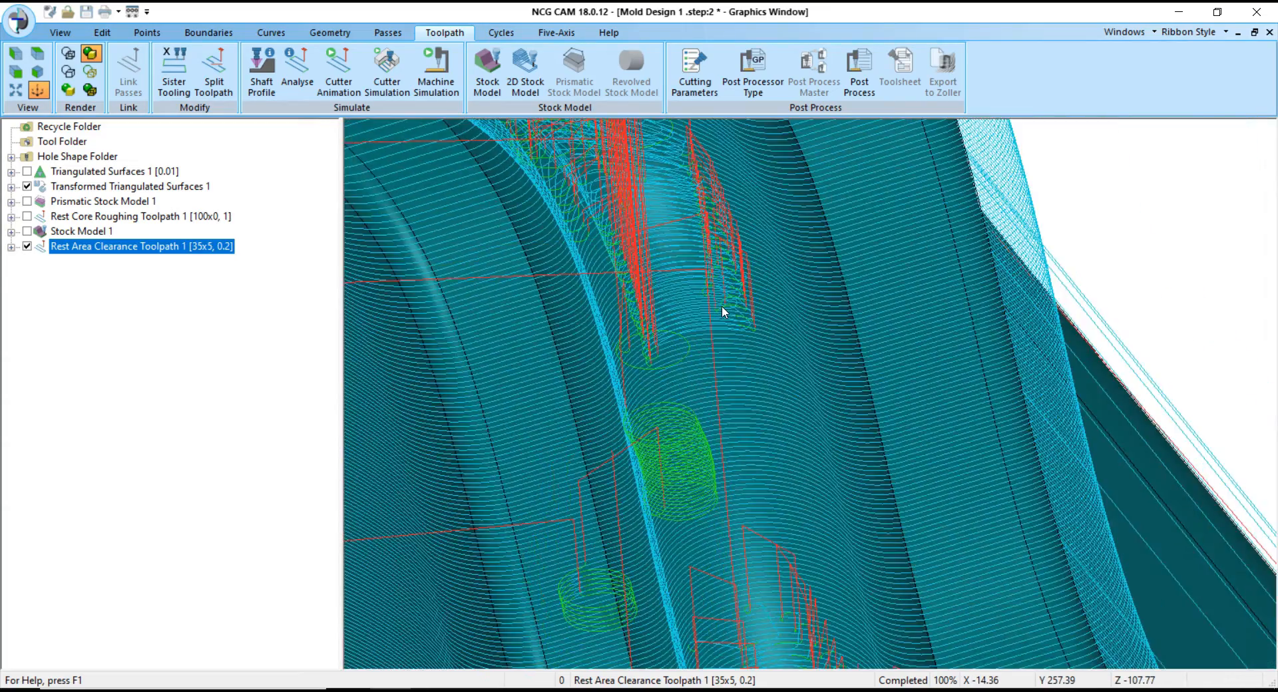
scroll(722, 306, "down", 8)
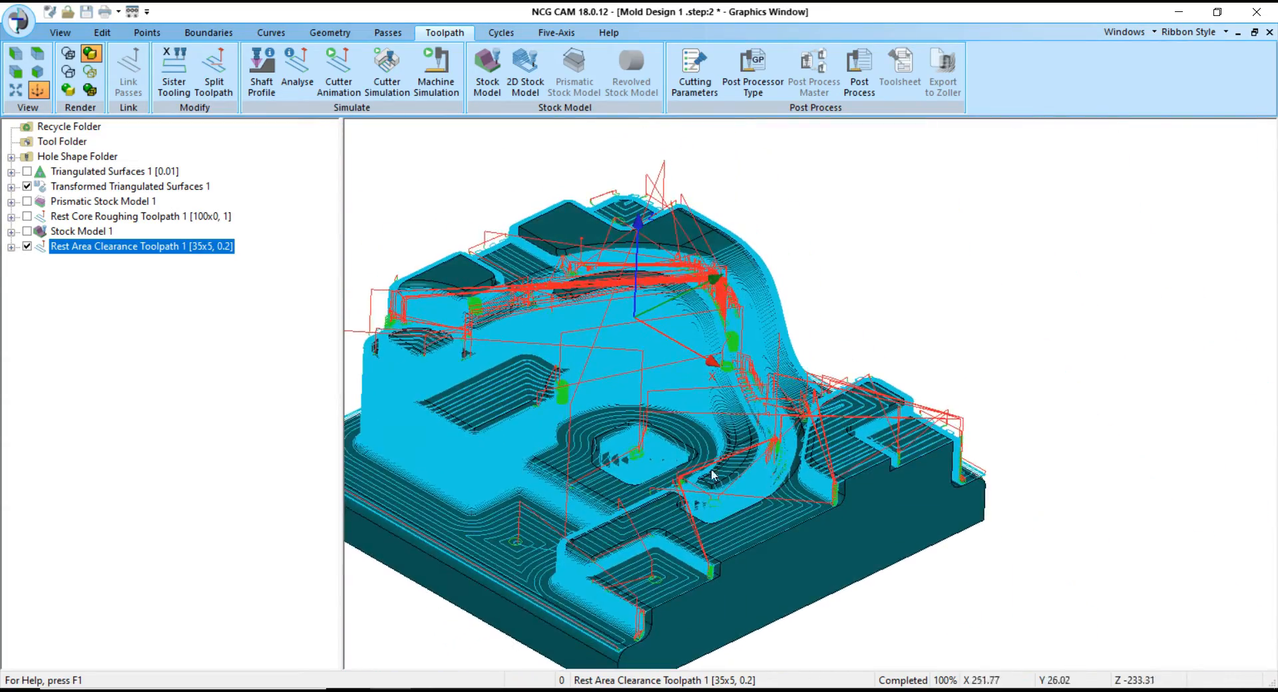
scroll(712, 474, "up", 10)
scroll(785, 346, "down", 3)
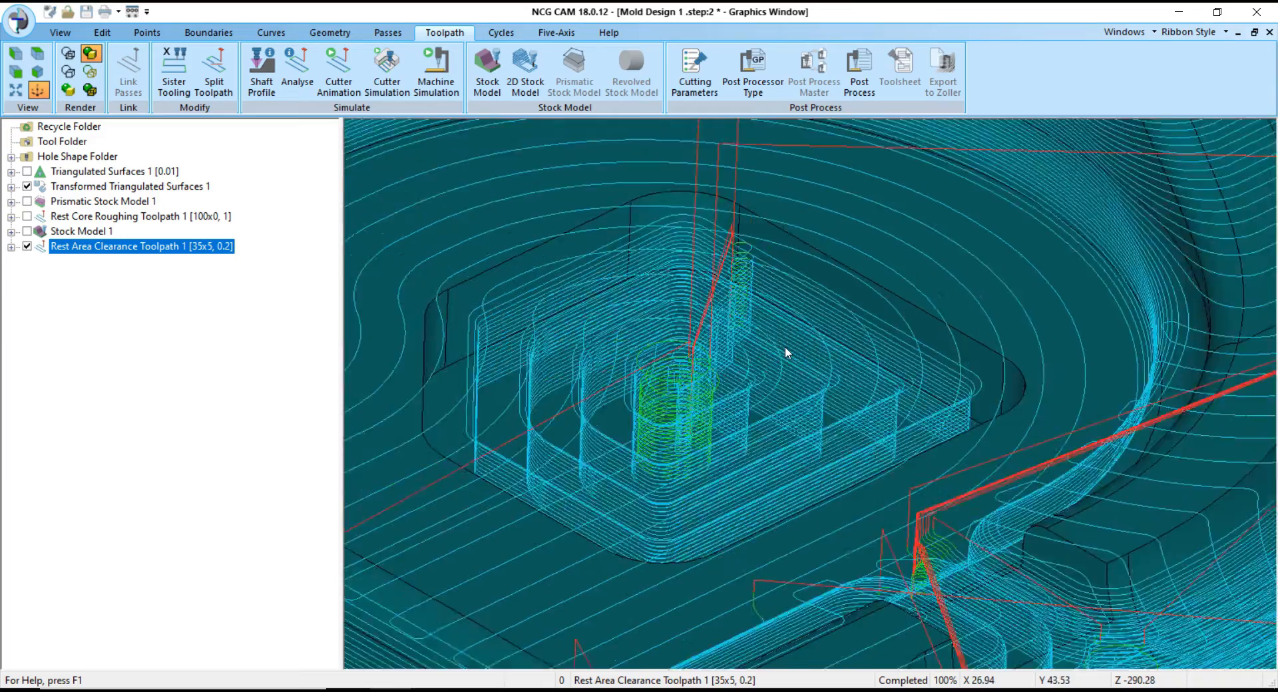
scroll(796, 353, "up", 3)
scroll(799, 319, "up", 2)
scroll(792, 318, "down", 3)
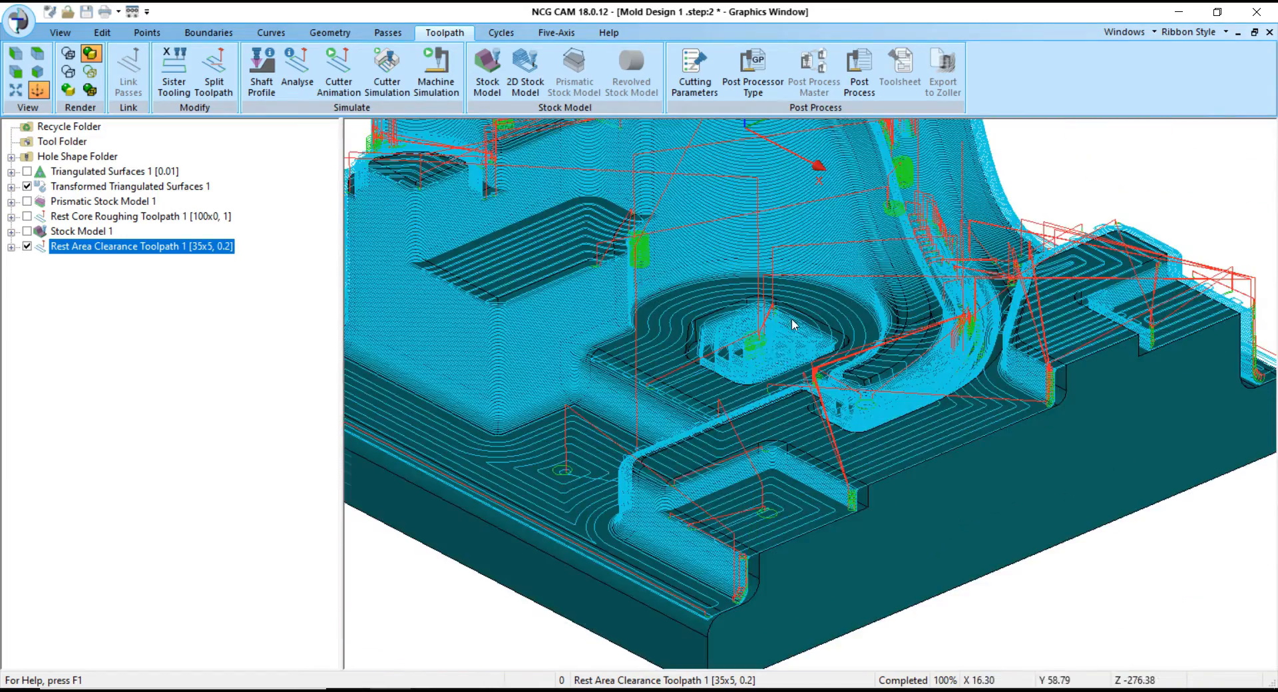
scroll(745, 523, "down", 1)
scroll(878, 520, "up", 3)
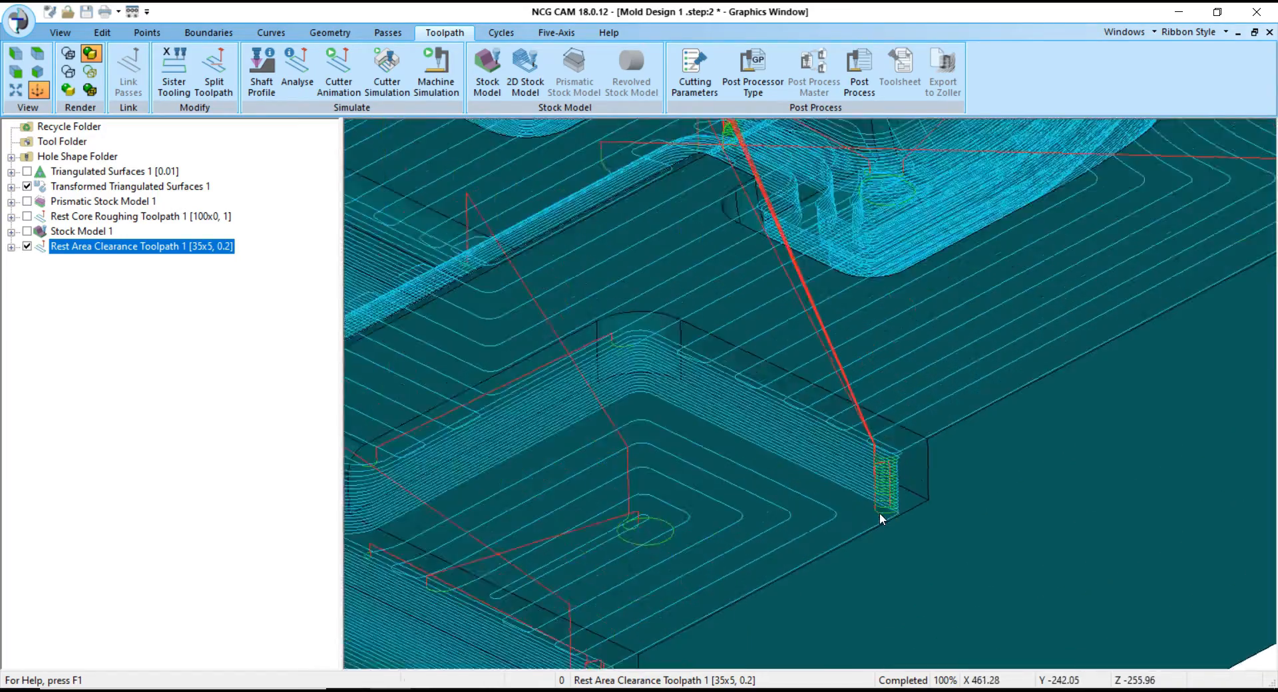
scroll(919, 476, "down", 6)
scroll(659, 439, "up", 8)
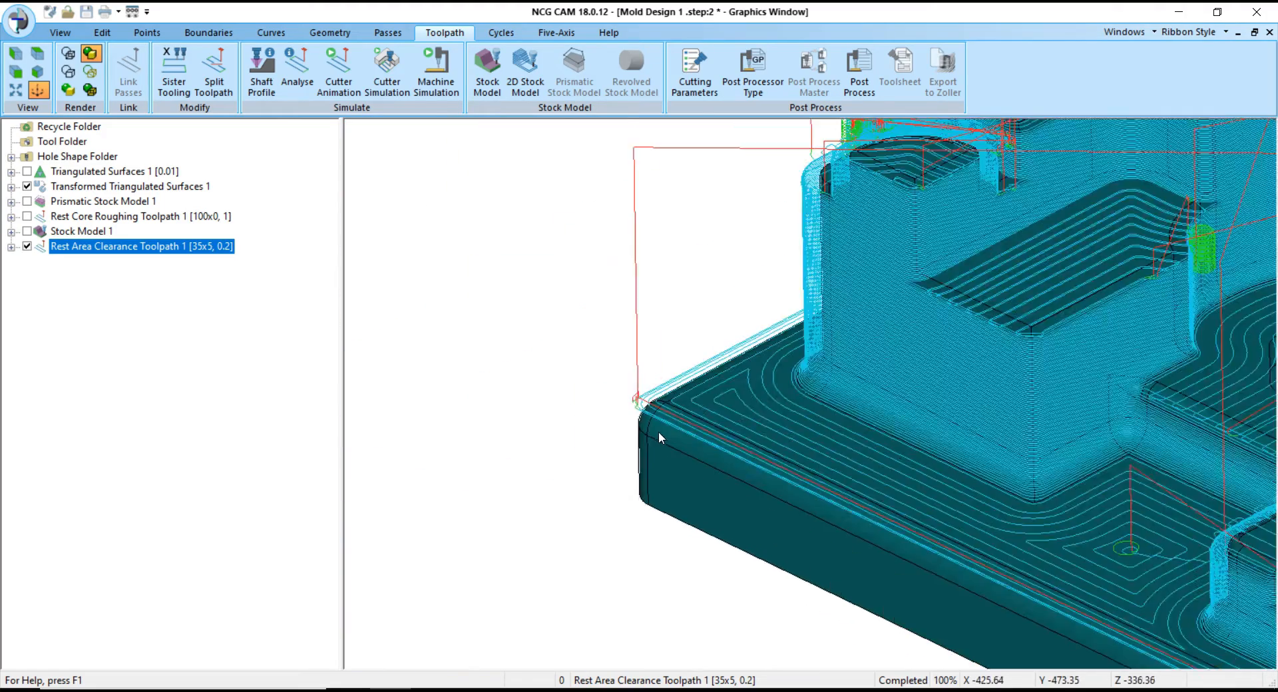
scroll(566, 434, "down", 8)
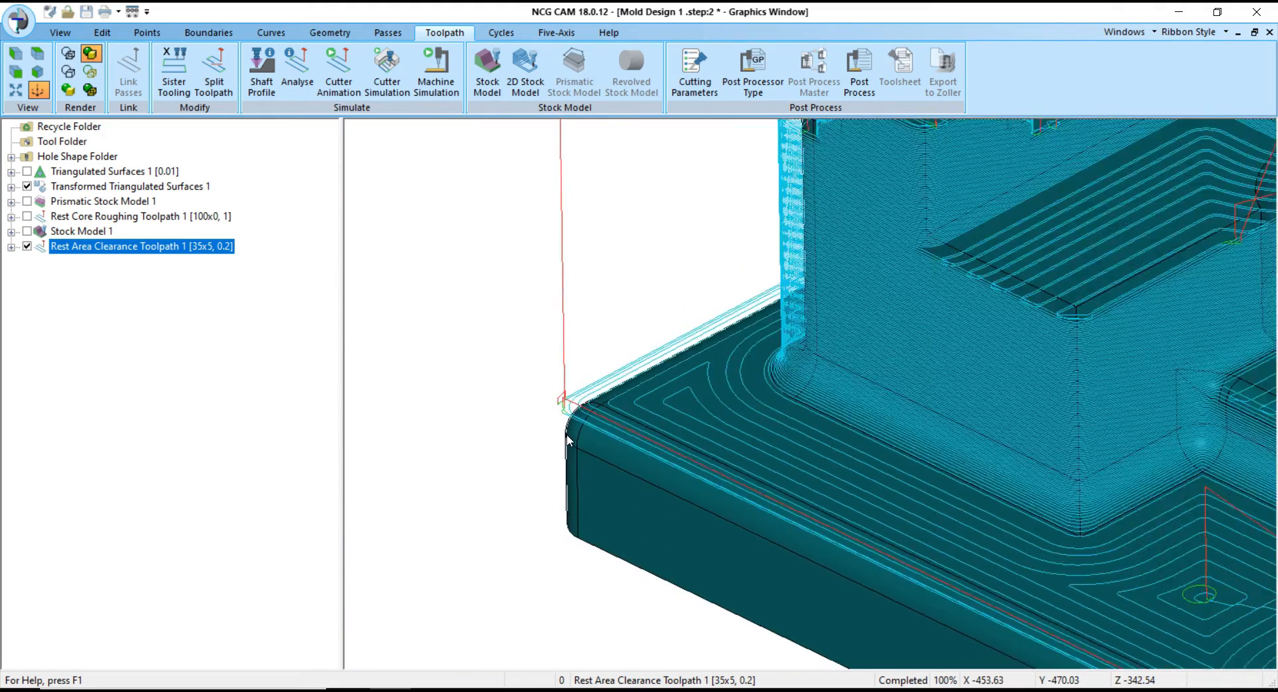
middle_click_drag(992, 505, 893, 364)
middle_click_drag(703, 353, 648, 341)
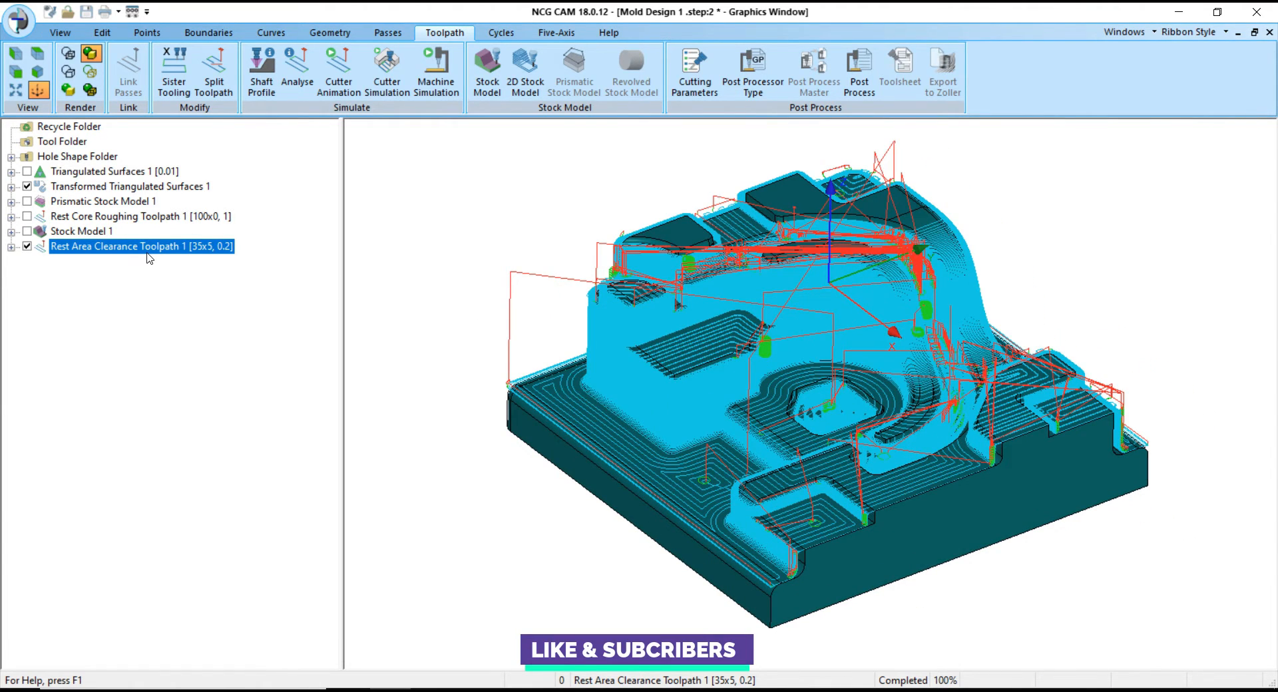
- Create a stock model with resolution 1 from the transformed surfaces, the prismatic stock model and both the rest core roughing and rest area clearance toolpaths
left_click(93, 187)
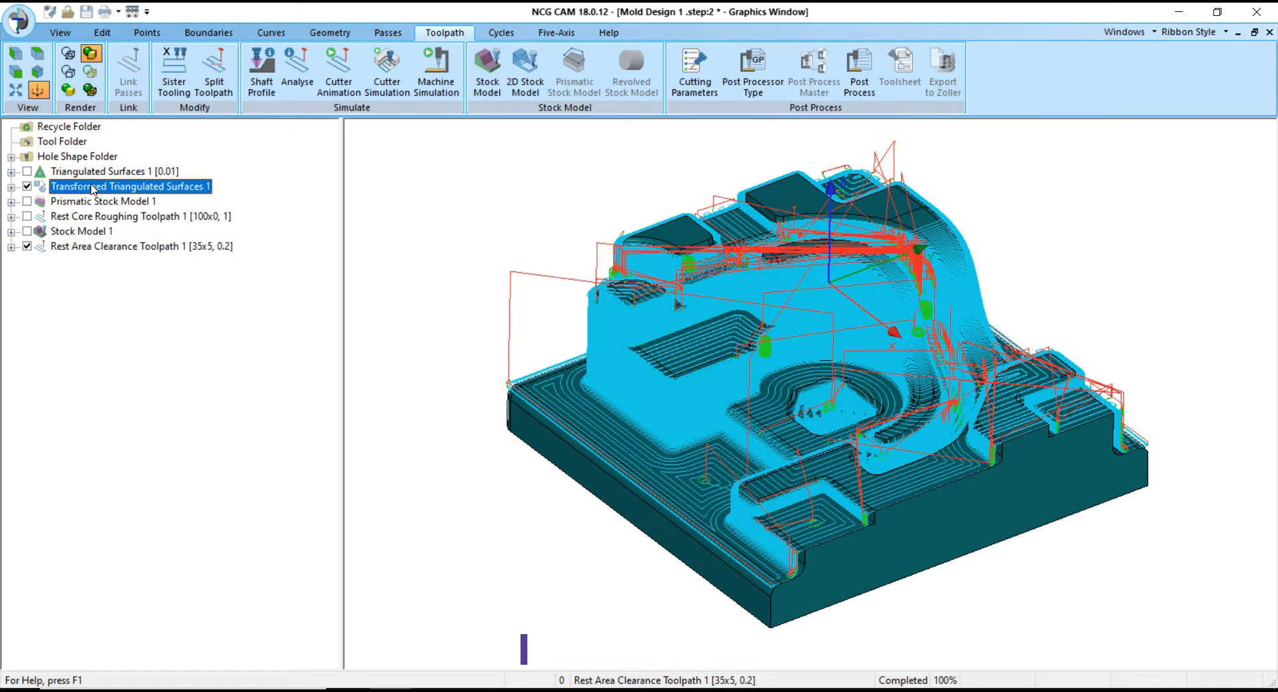
left_click(96, 202, "ctrl")
left_click(99, 217, "ctrl")
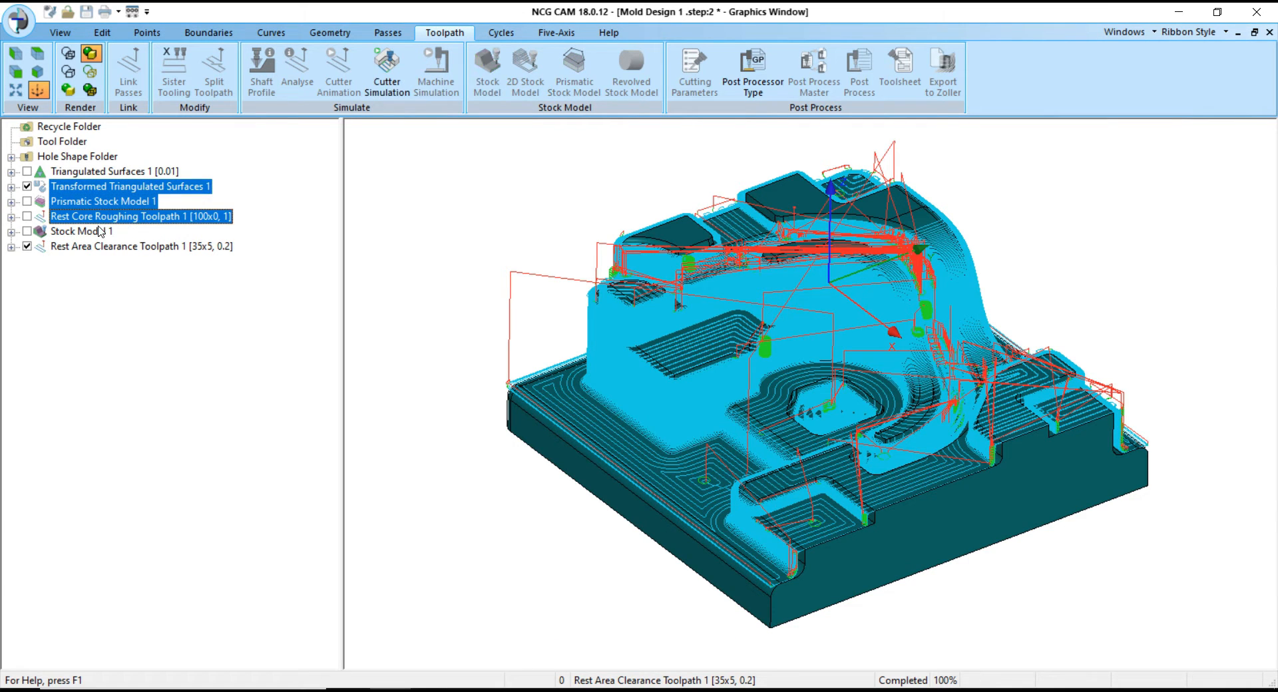
left_click(101, 246, "ctrl")
right_click(101, 249)
left_click(176, 278)
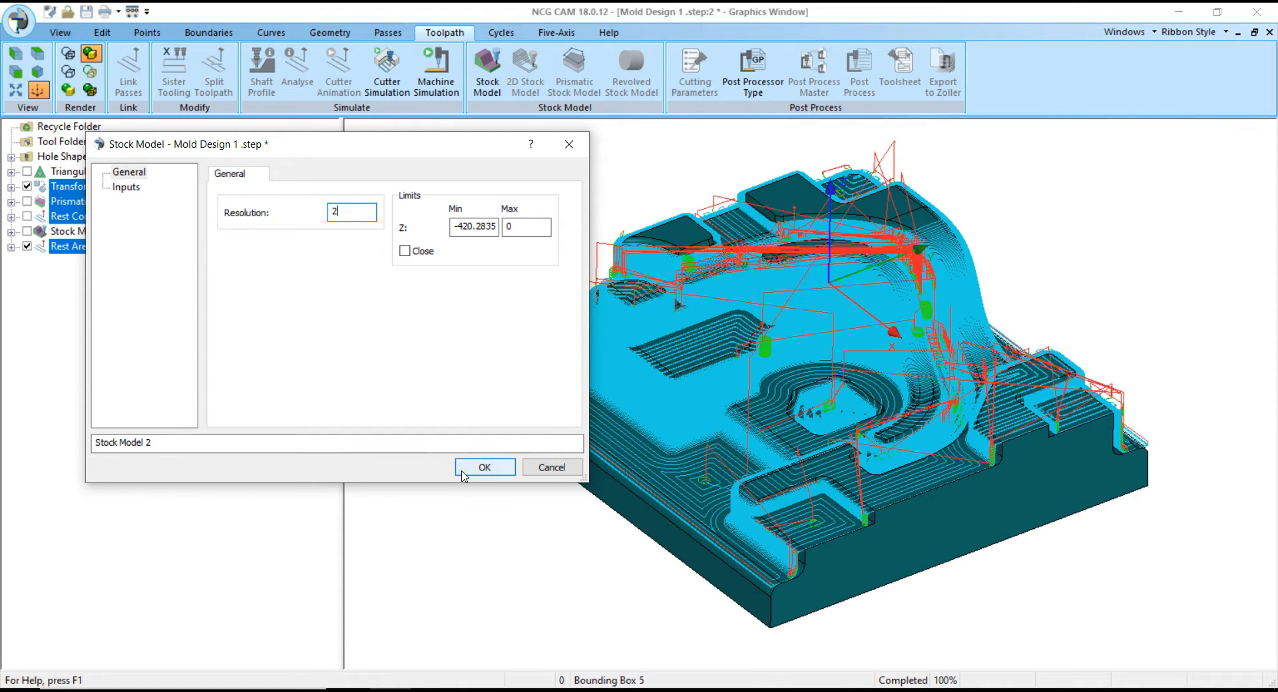
left_click_drag(341, 213, 313, 212)
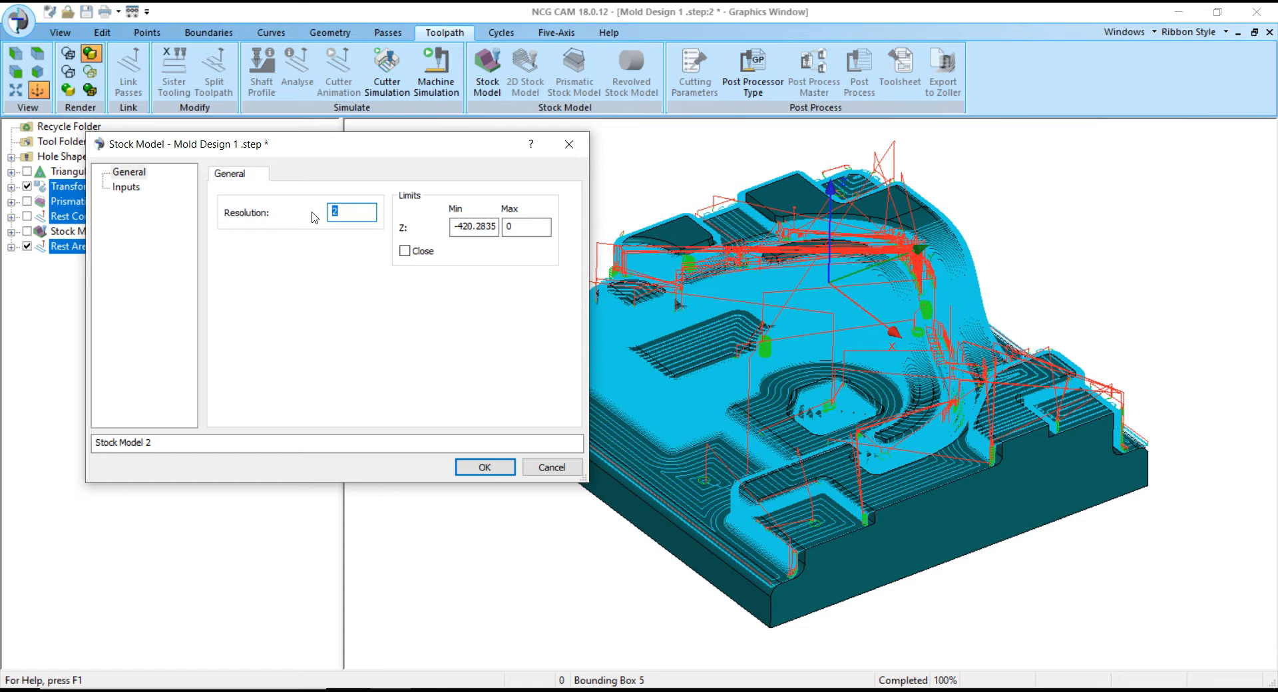
type("1")
left_click(485, 467)
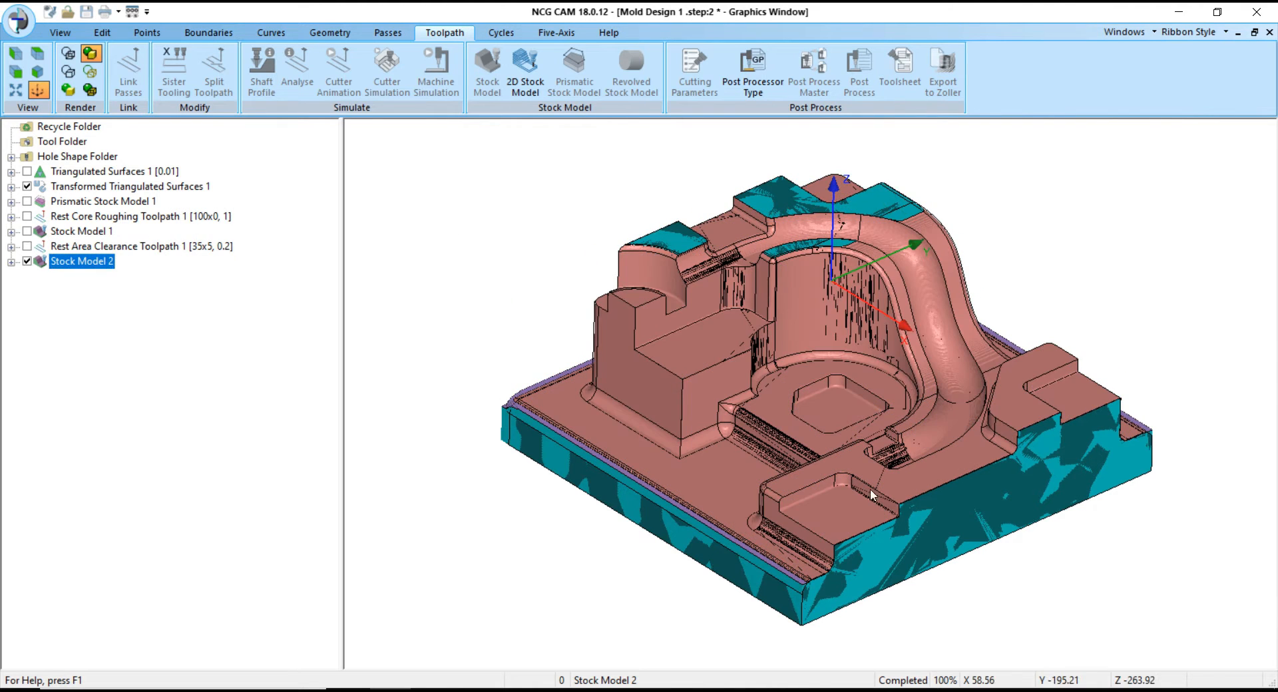
- Examine the remaining stock around the central pocket, along the curved channel and near the stepped corner
scroll(840, 453, "up", 3)
mouse_move(893, 440)
middle_mouse_down()
mouse_move(871, 465)
mouse_move(880, 493)
mouse_move(891, 421)
middle_mouse_up()
scroll(738, 365, "down", 5)
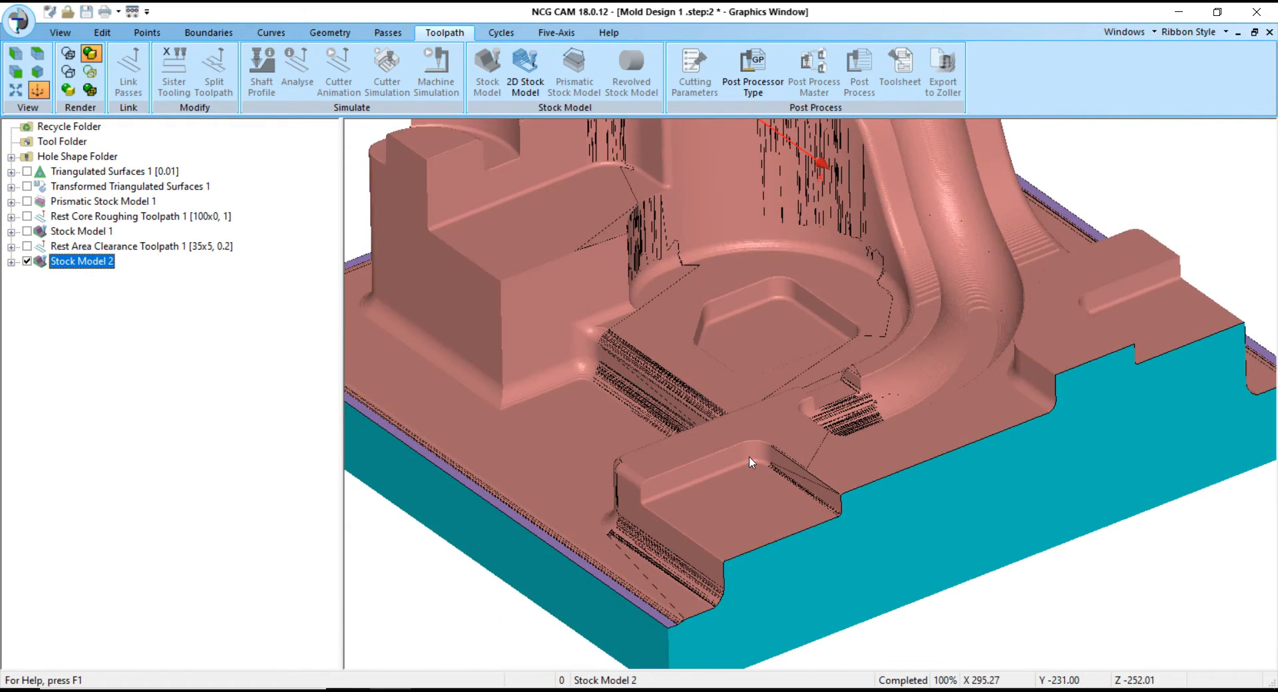
scroll(696, 278, "up", 1)
scroll(1010, 502, "up", 1)
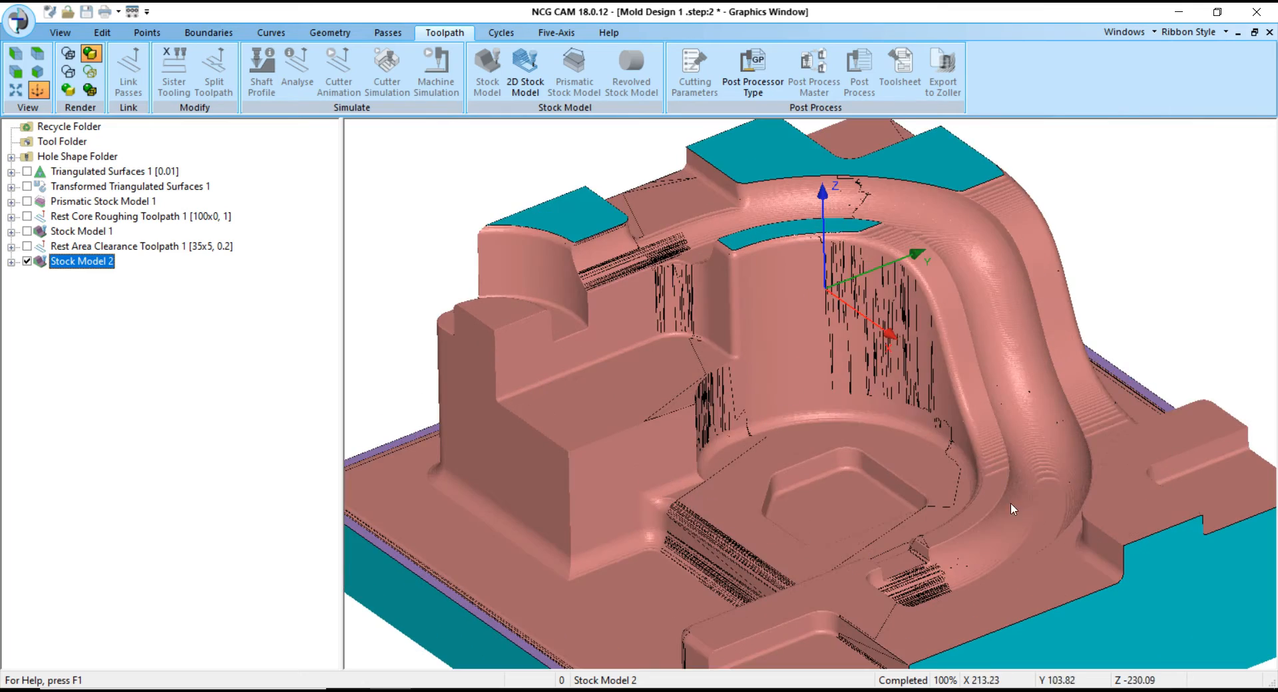
scroll(1058, 547, "up", 2)
scroll(940, 473, "up", 1)
scroll(933, 474, "up", 2)
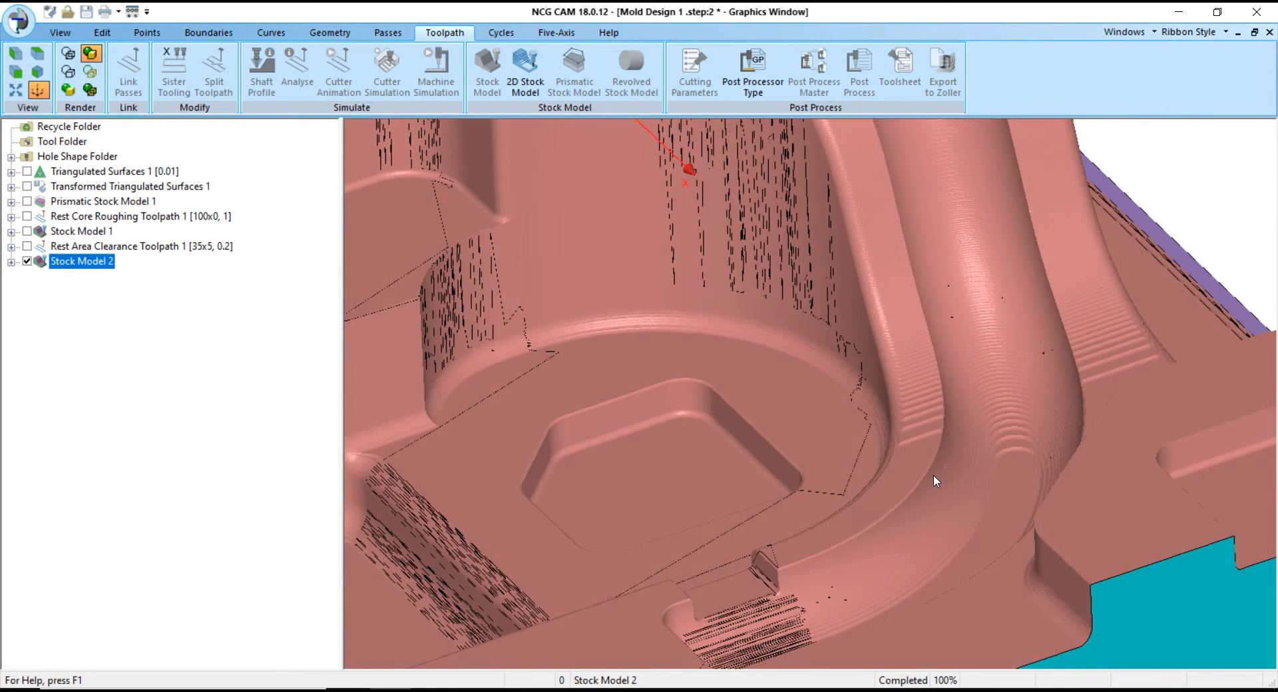
mouse_move(924, 474)
middle_mouse_down()
mouse_move(752, 482)
mouse_move(938, 471)
middle_mouse_up()
scroll(890, 429, "down", 4)
middle_click_drag(869, 429, 828, 417)
scroll(754, 353, "down", 3)
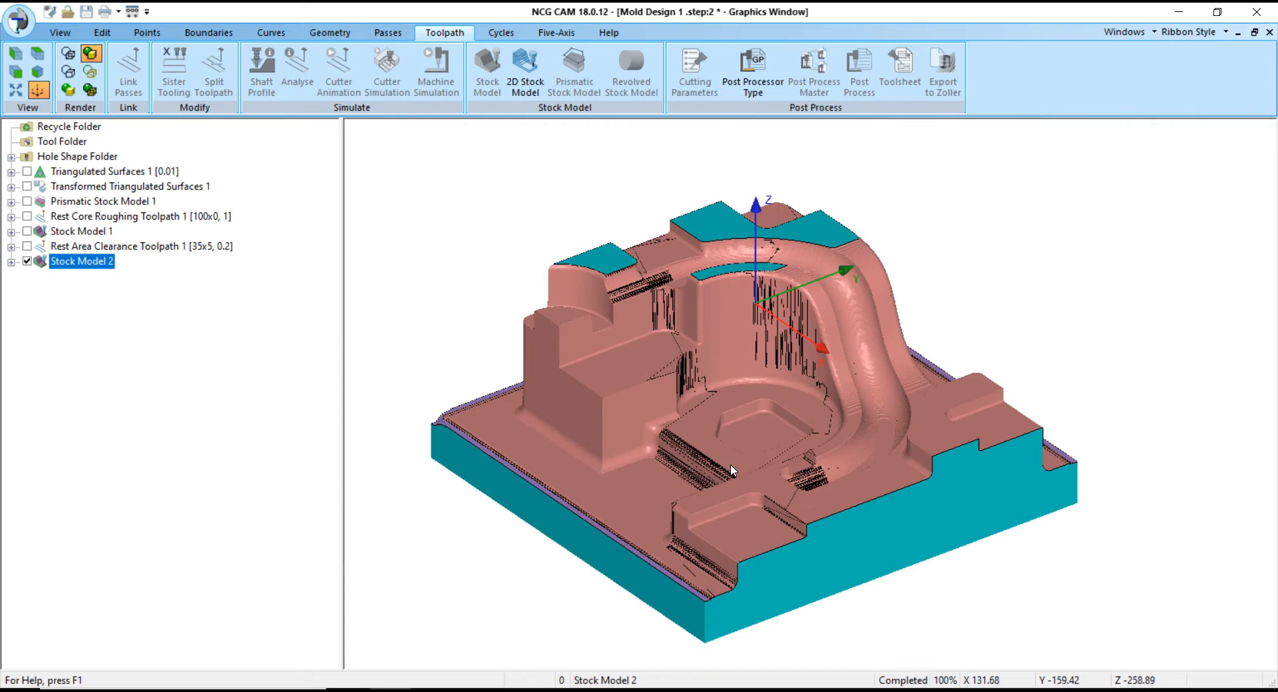
- Examine the leftover stock along the base block's outer edge and at its far corner
scroll(442, 398, "up", 6)
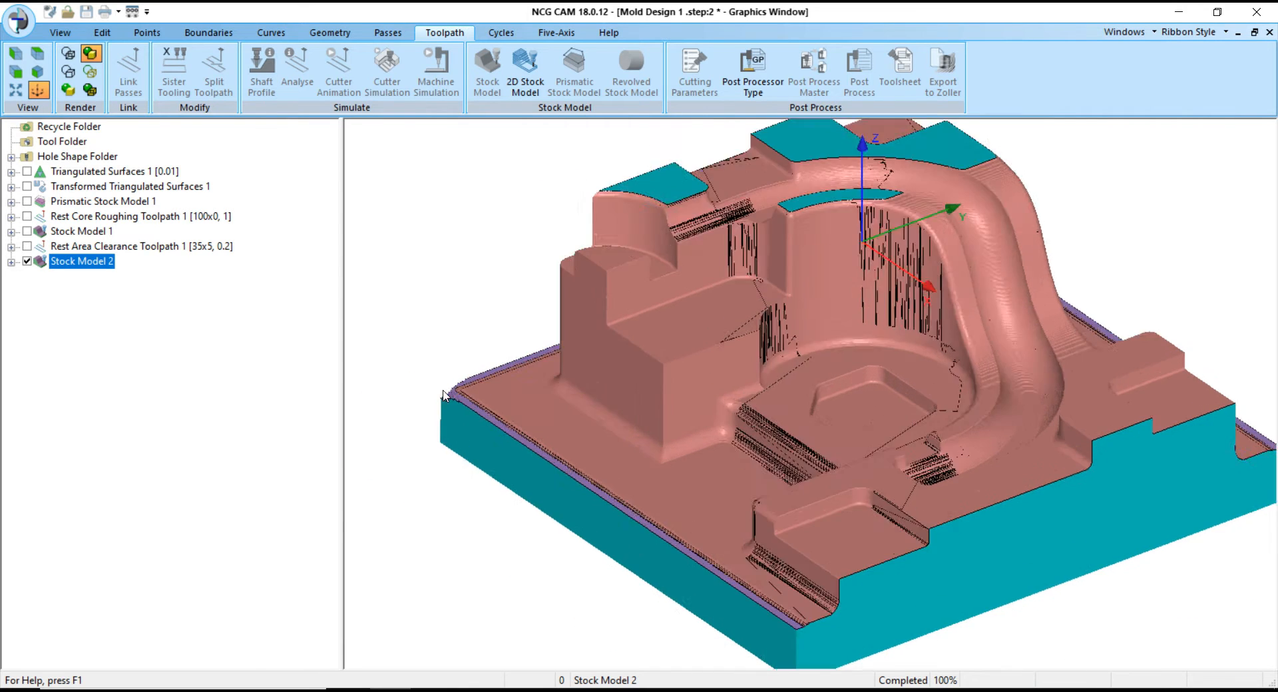
scroll(439, 373, "down", 3)
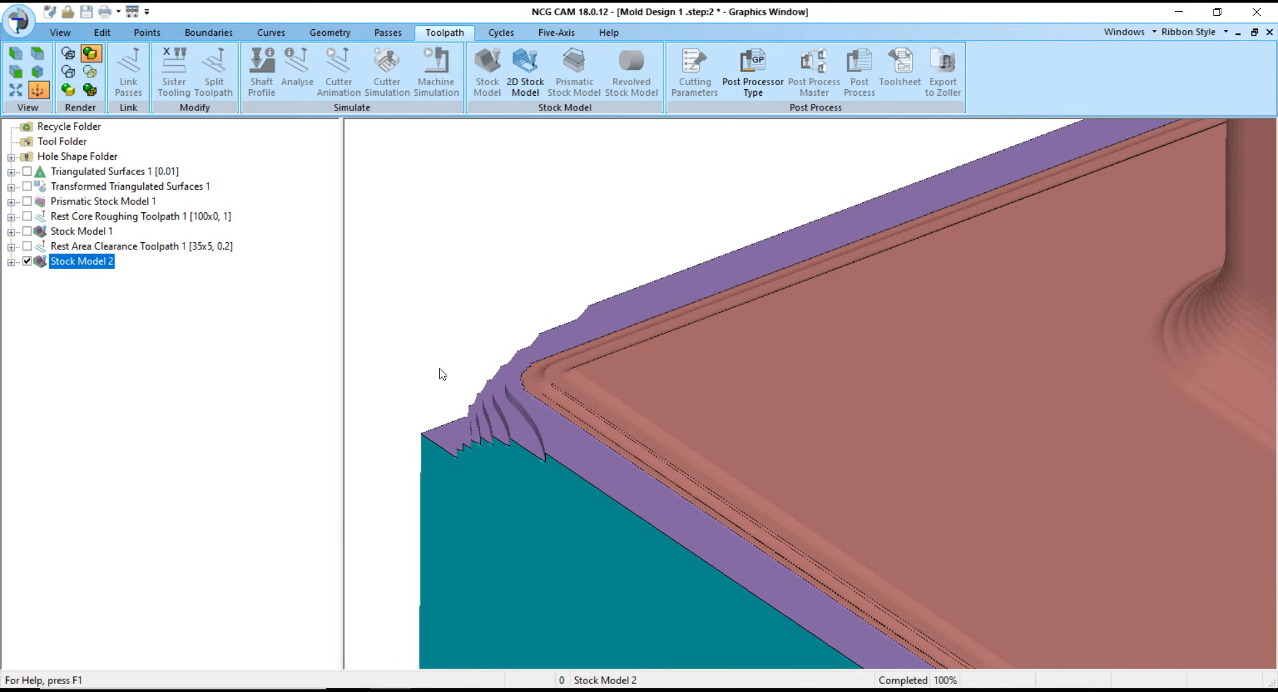
scroll(477, 334, "down", 2)
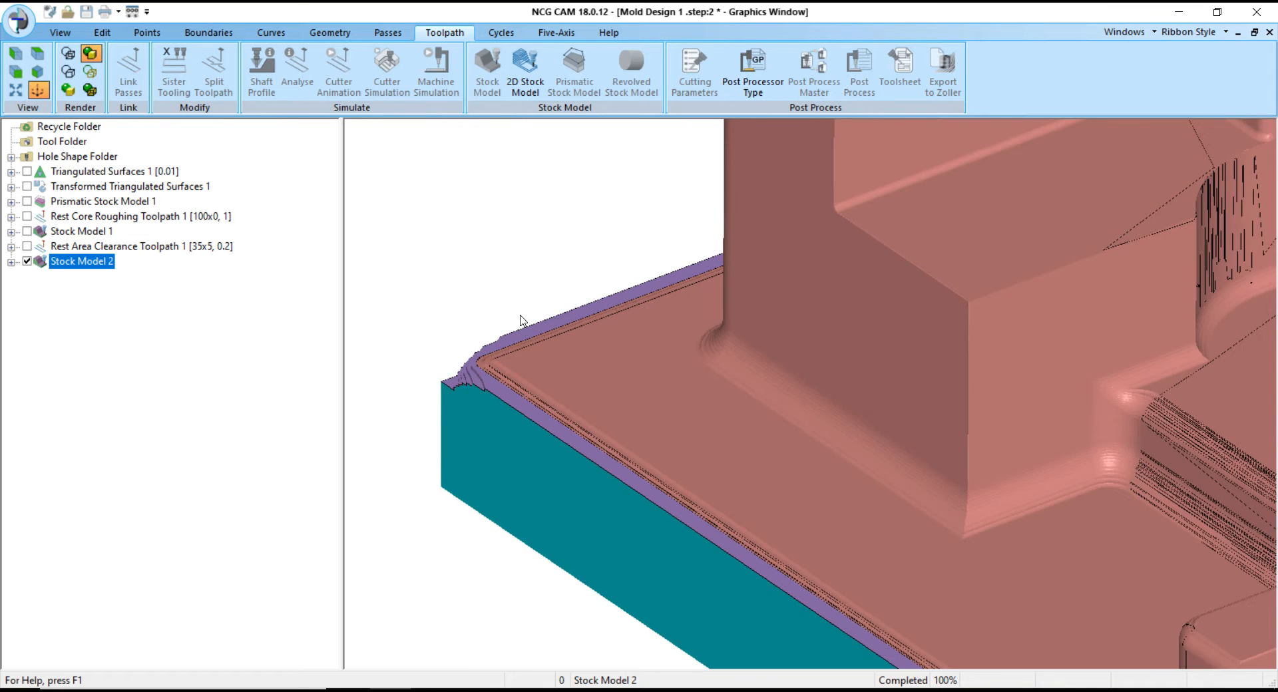
scroll(522, 321, "down", 2)
scroll(577, 358, "down", 3)
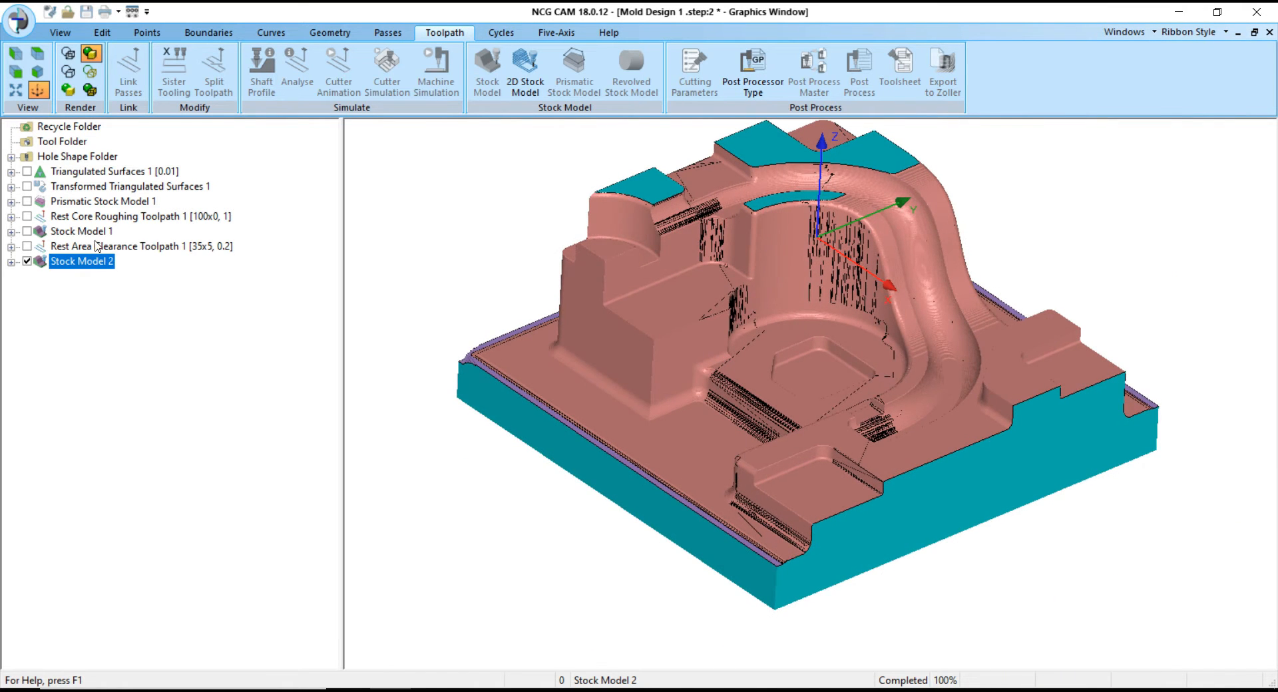
- Hide Stock Model 2 and display the transformed surfaces together with the rest area clearance toolpath
left_click(27, 262)
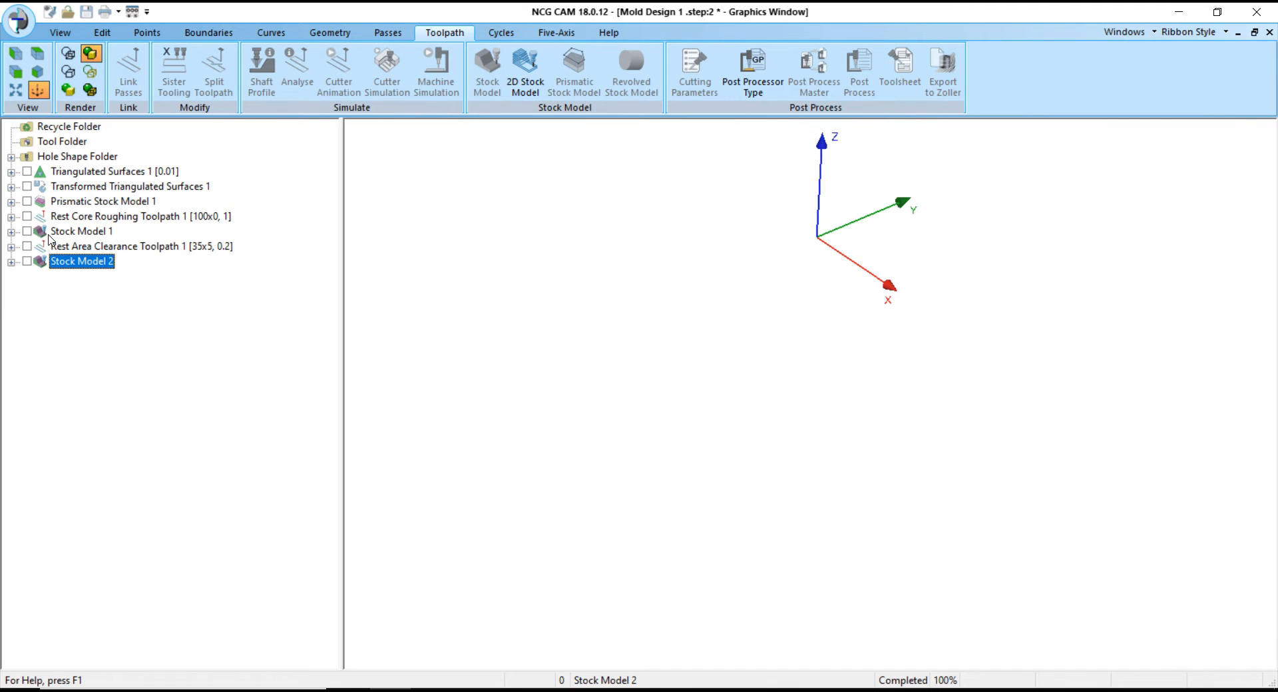
left_click(57, 189)
left_click(27, 186)
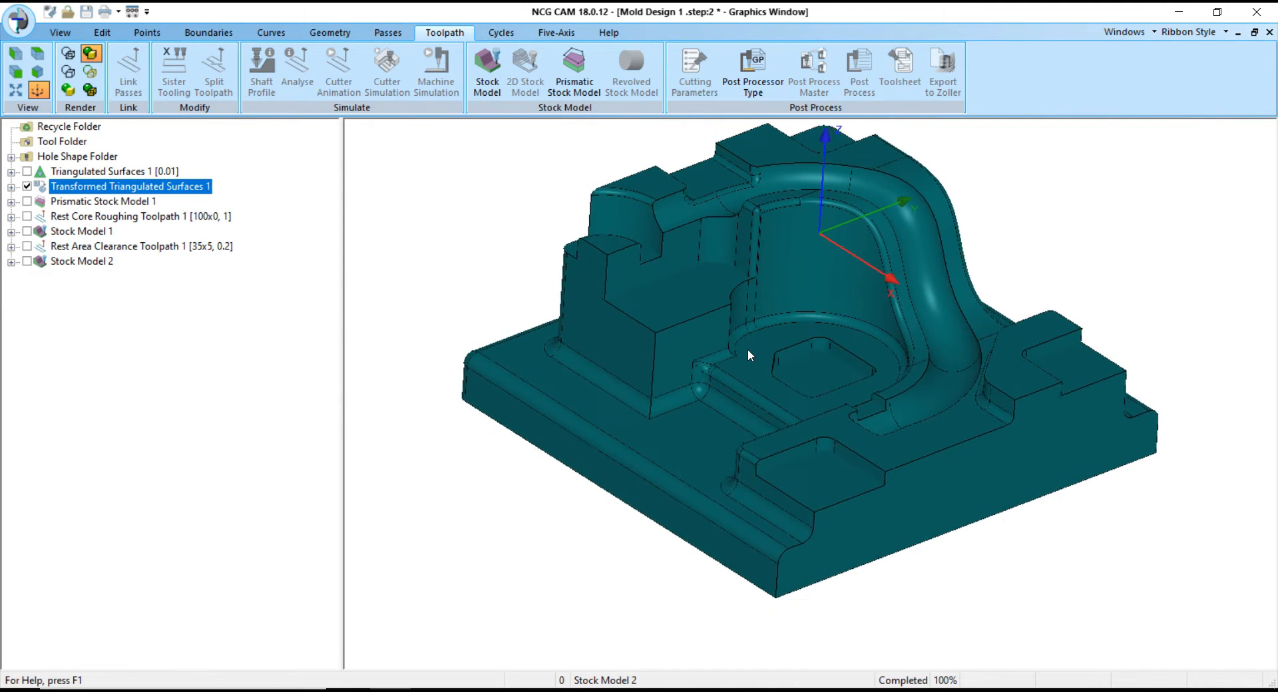
left_click(80, 217)
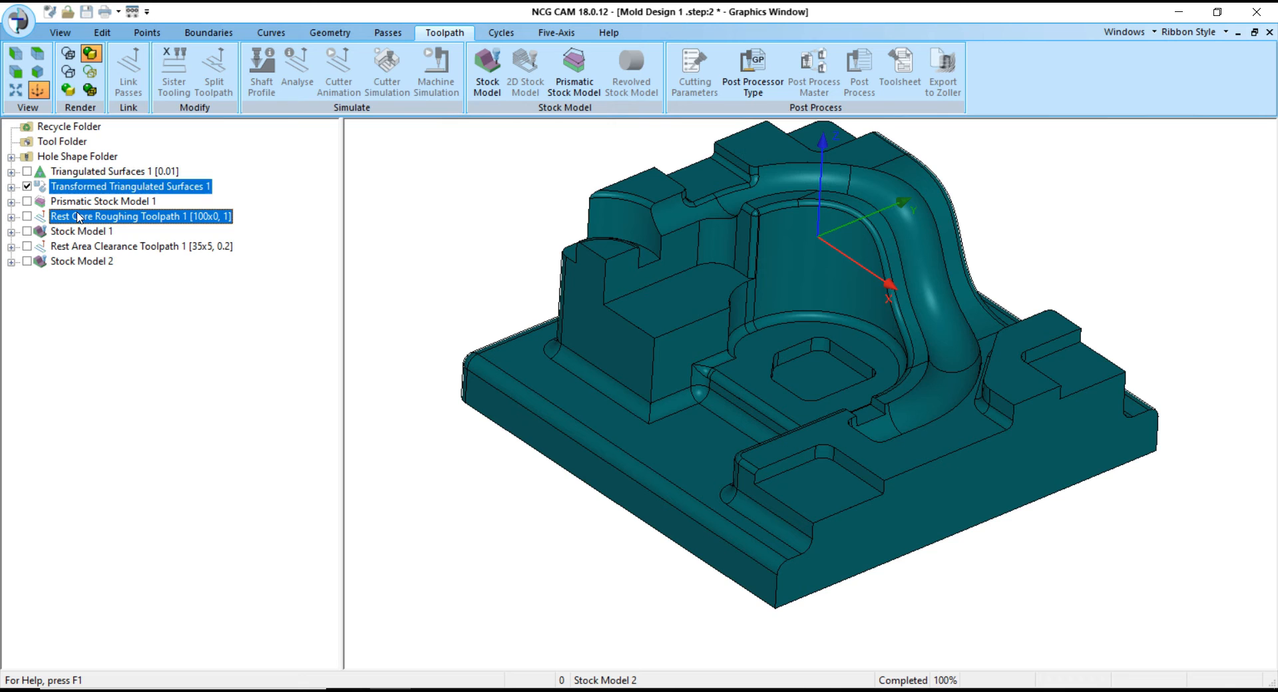
left_click(64, 248)
left_click(27, 247)
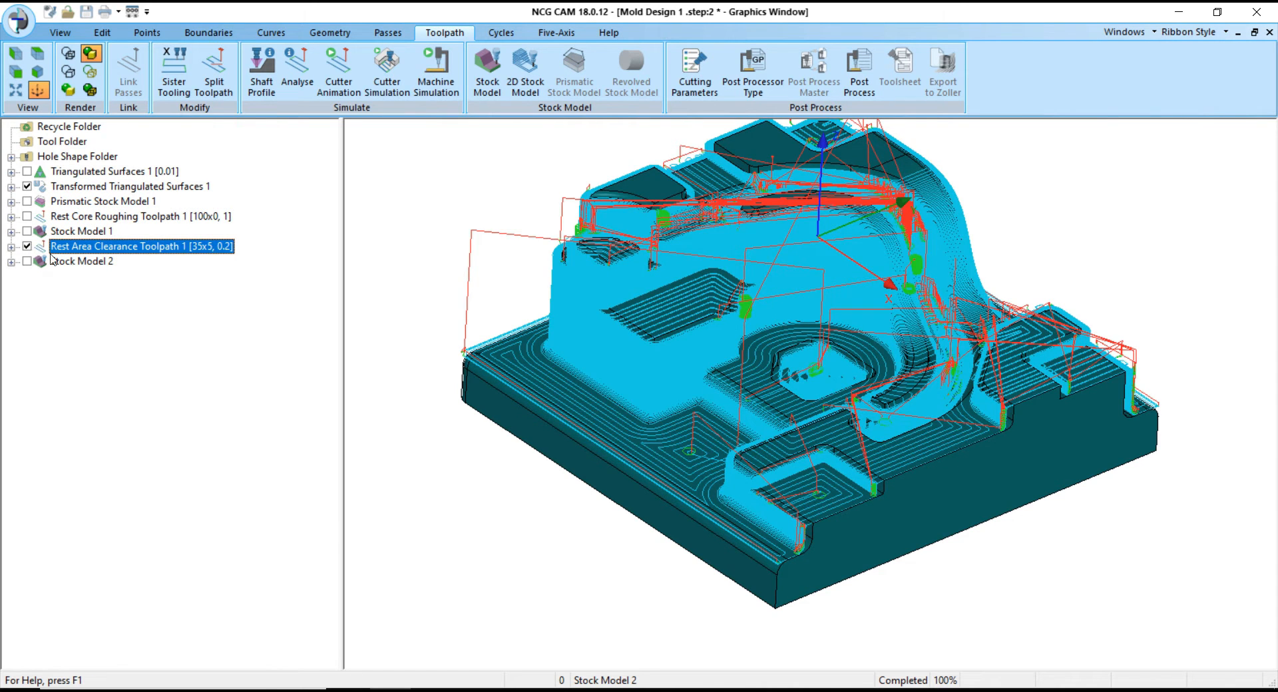
scroll(772, 286, "down", 2)
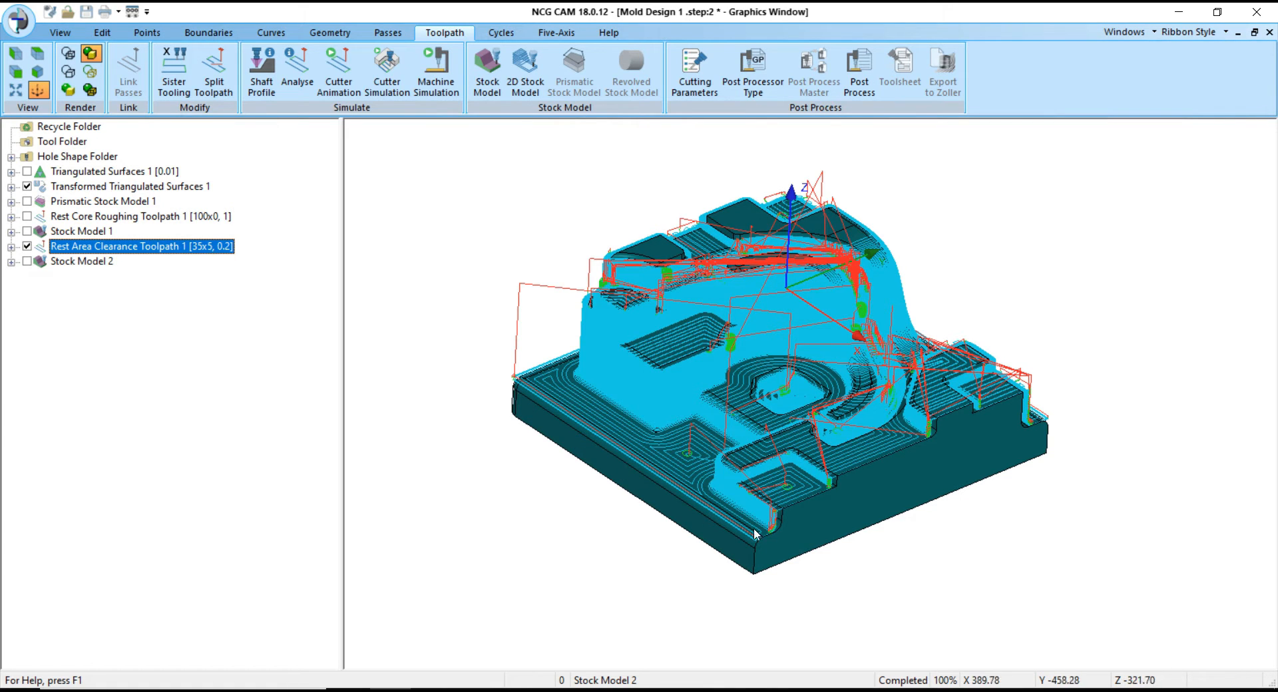
scroll(1004, 421, "up", 3)
scroll(1004, 420, "down", 3)
left_click_drag(799, 372, 803, 395)
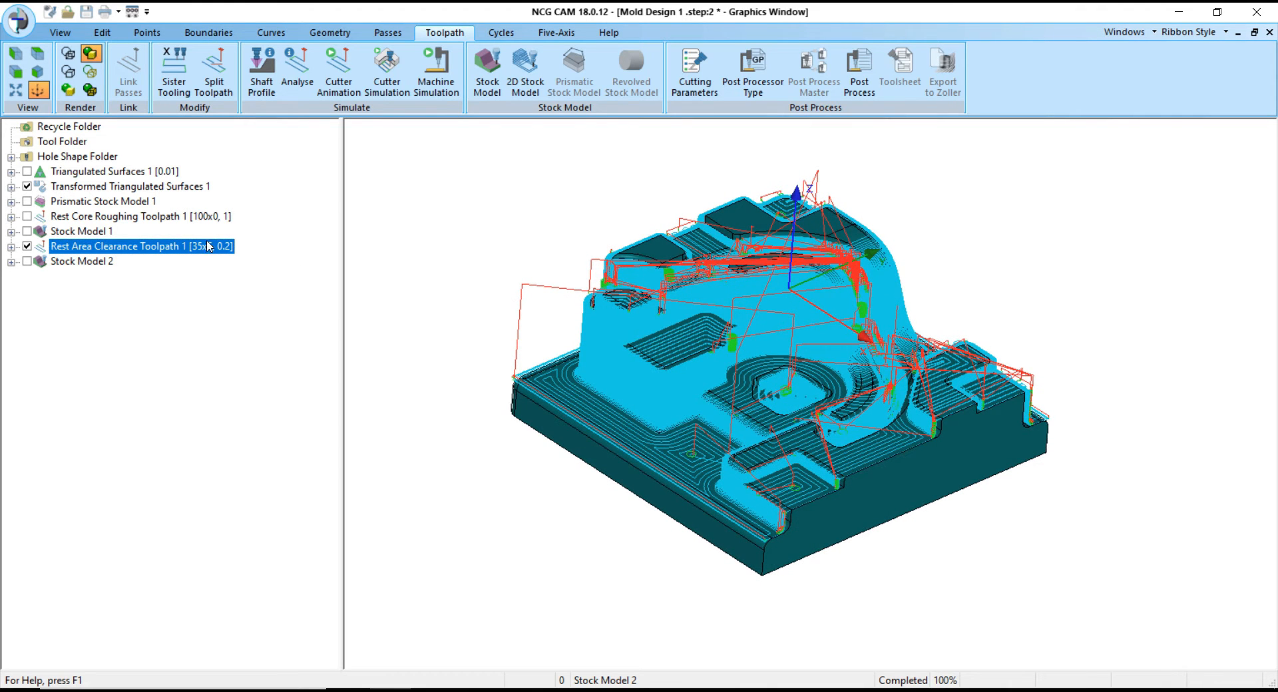
- Hide the rest area clearance toolpath and examine the bare mold's flat areas, central pocket and steps from several angles
left_click(28, 247)
scroll(763, 353, "up", 2)
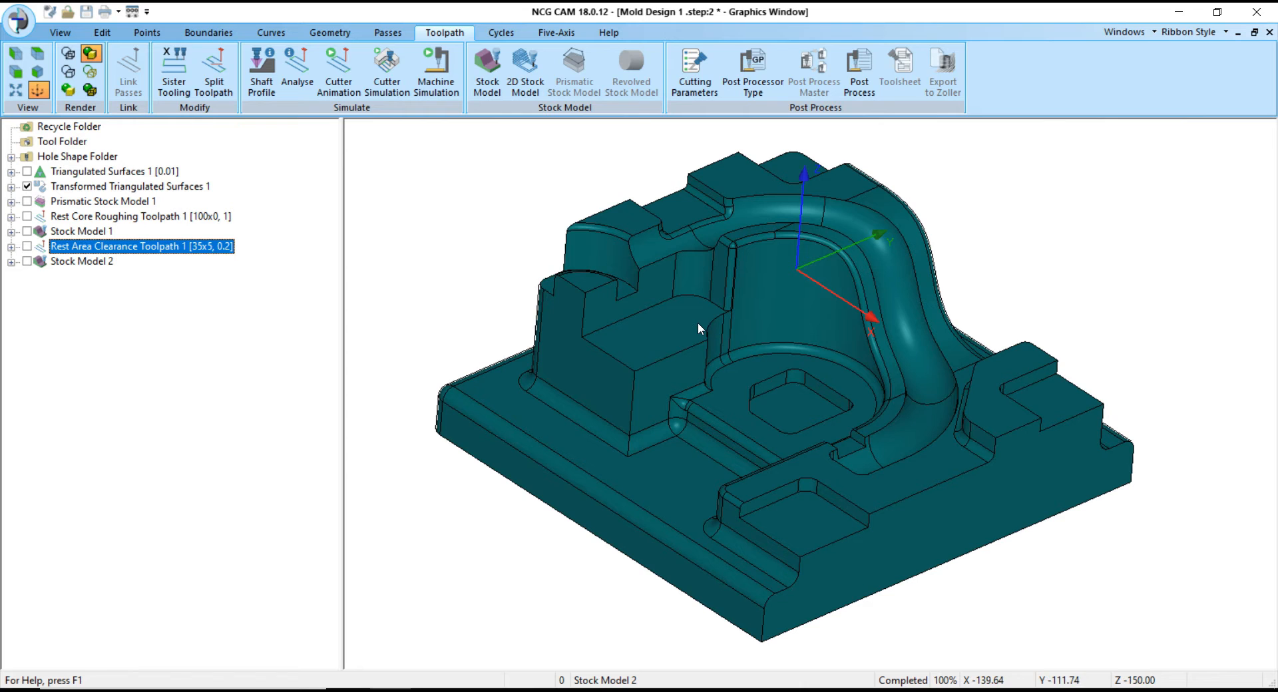
left_click_drag(699, 327, 869, 322)
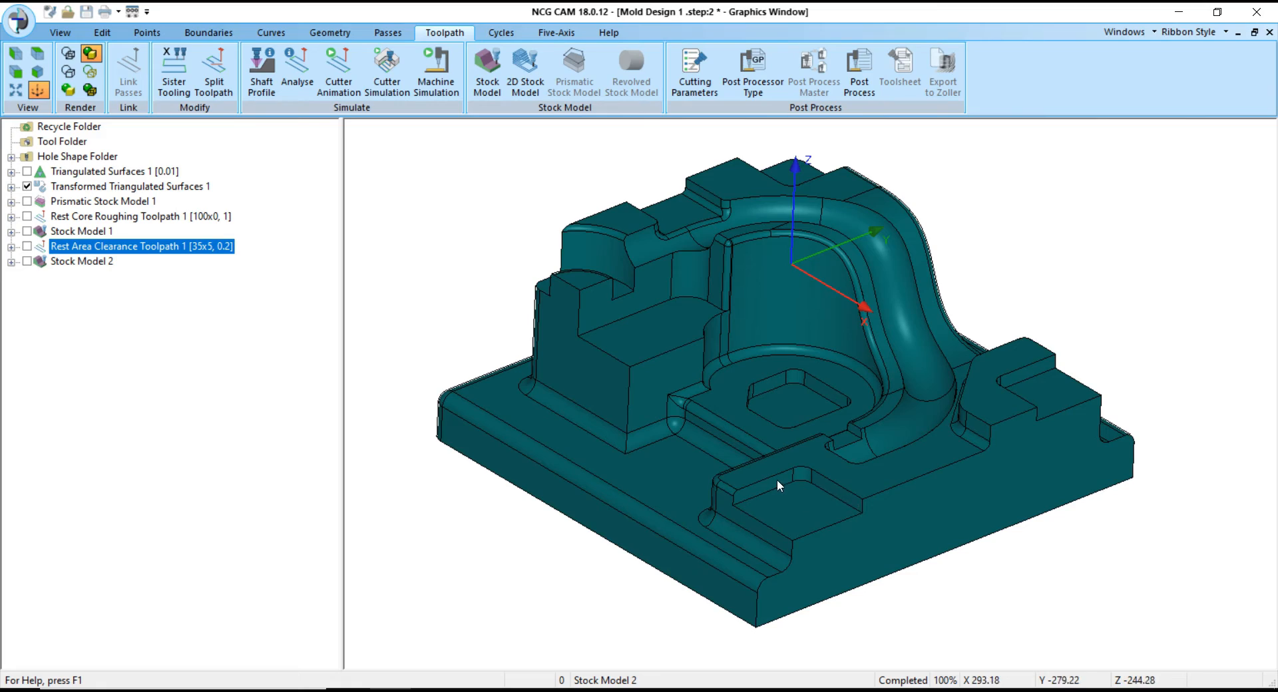
left_click_drag(777, 479, 885, 456)
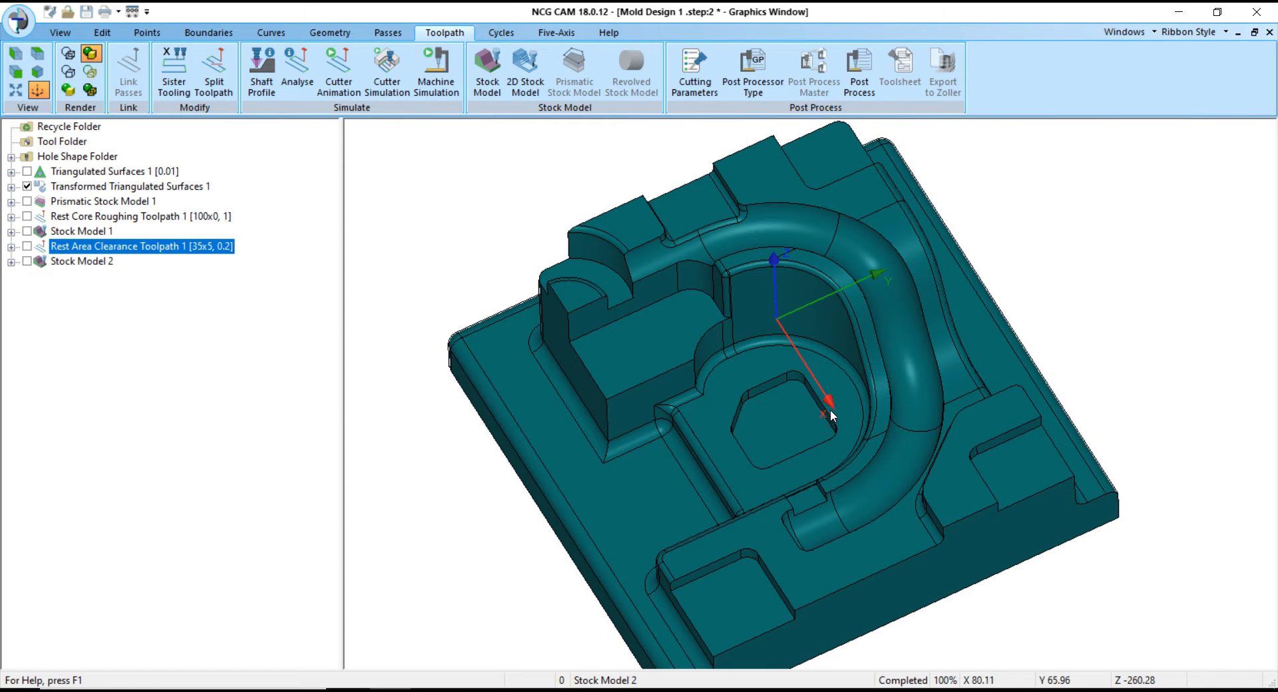
left_click_drag(744, 319, 420, 259)
left_click_drag(558, 276, 570, 270)
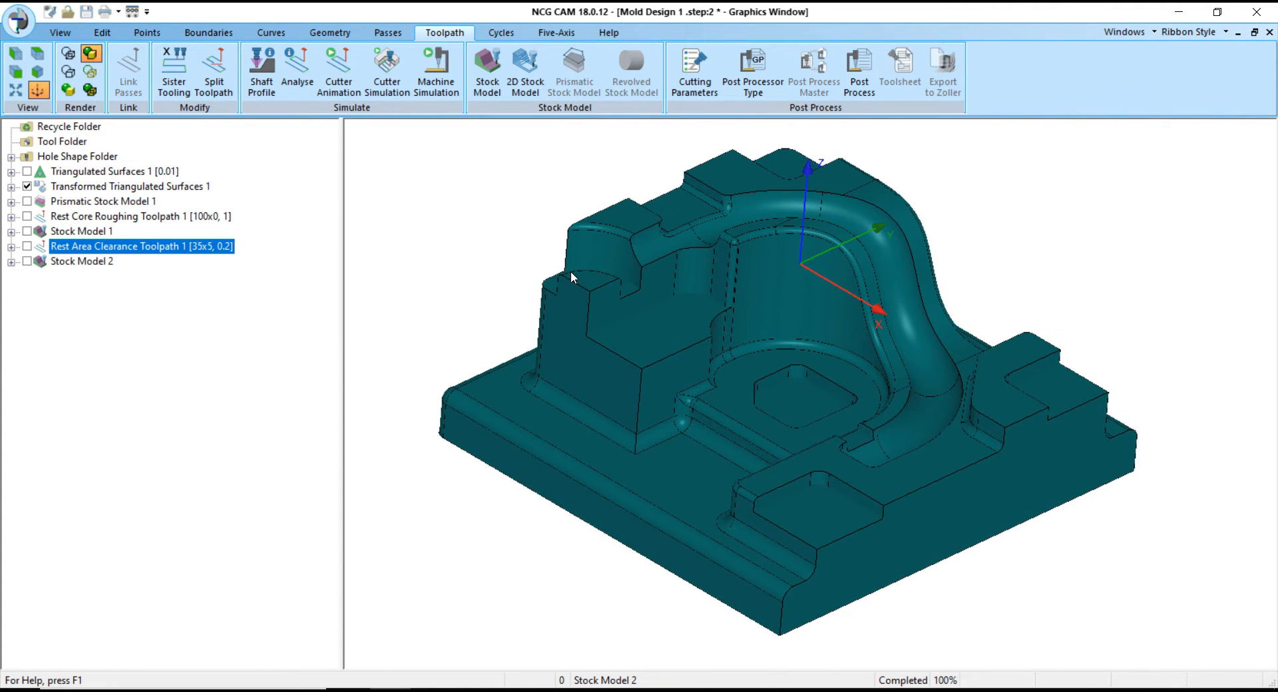
- Start horizontal area passes on the transformed surfaces and choose the recent 35x0 D35 tool
left_click(85, 189)
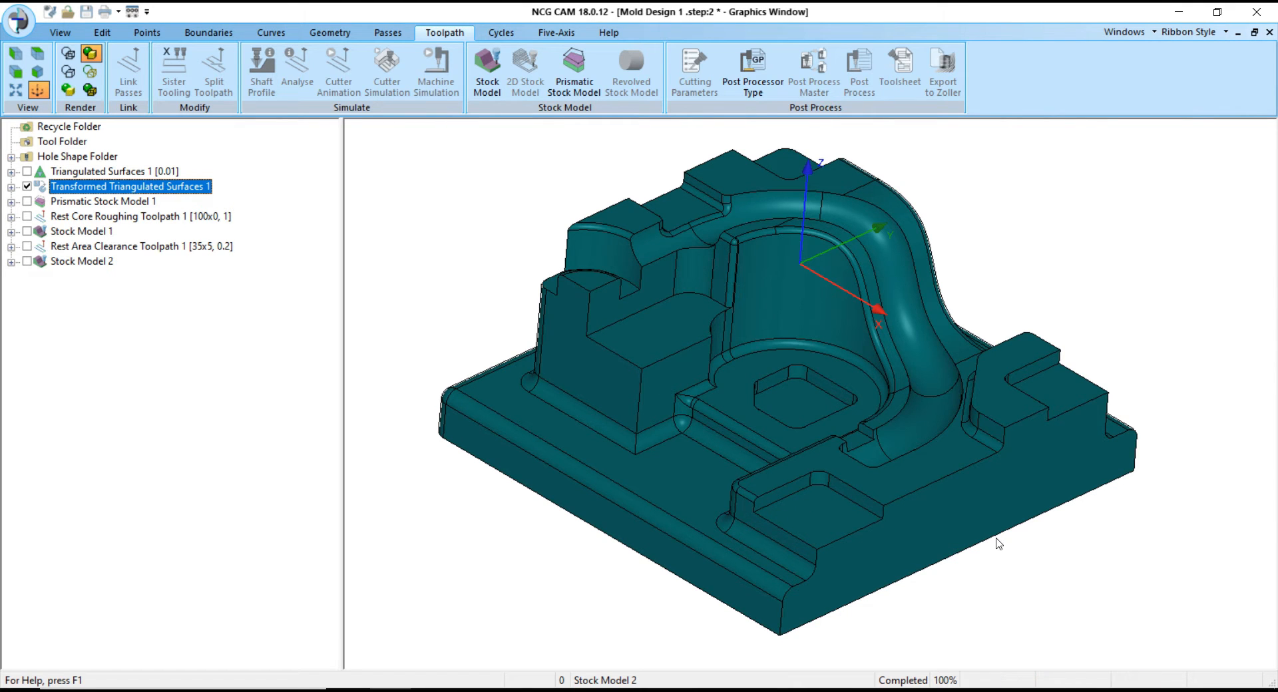
middle_click_drag(995, 539, 847, 441)
scroll(847, 440, "down", 2)
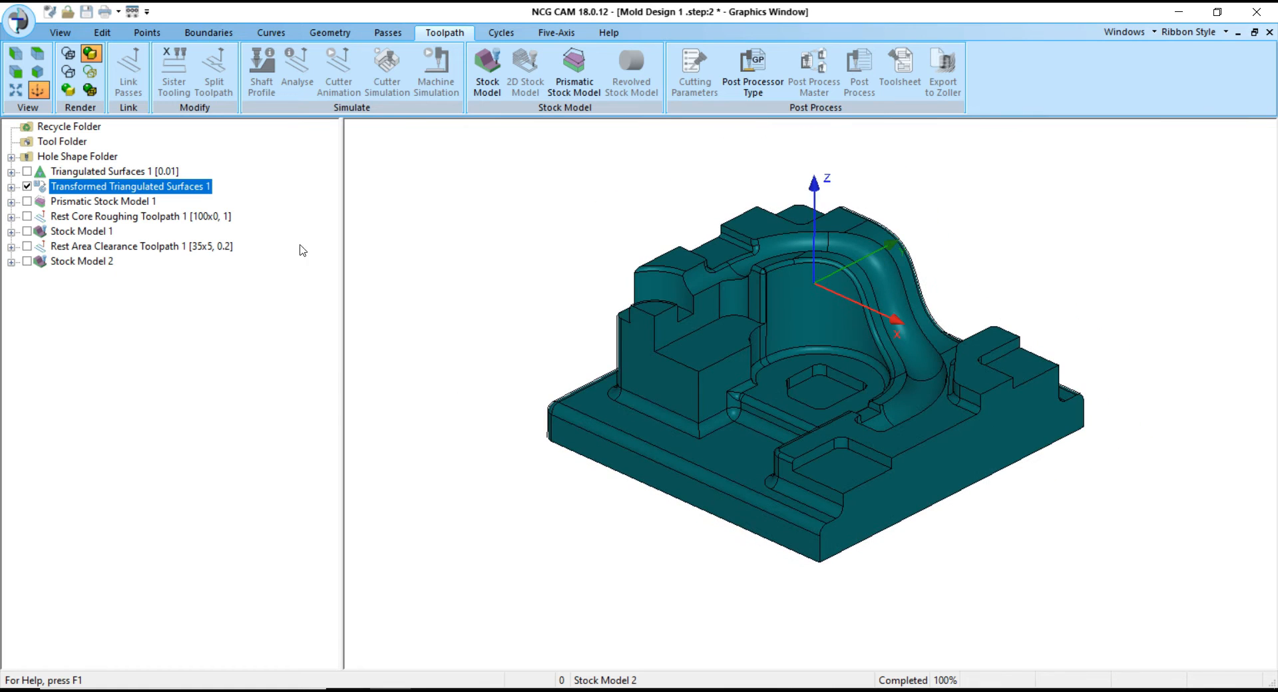
right_click(84, 192)
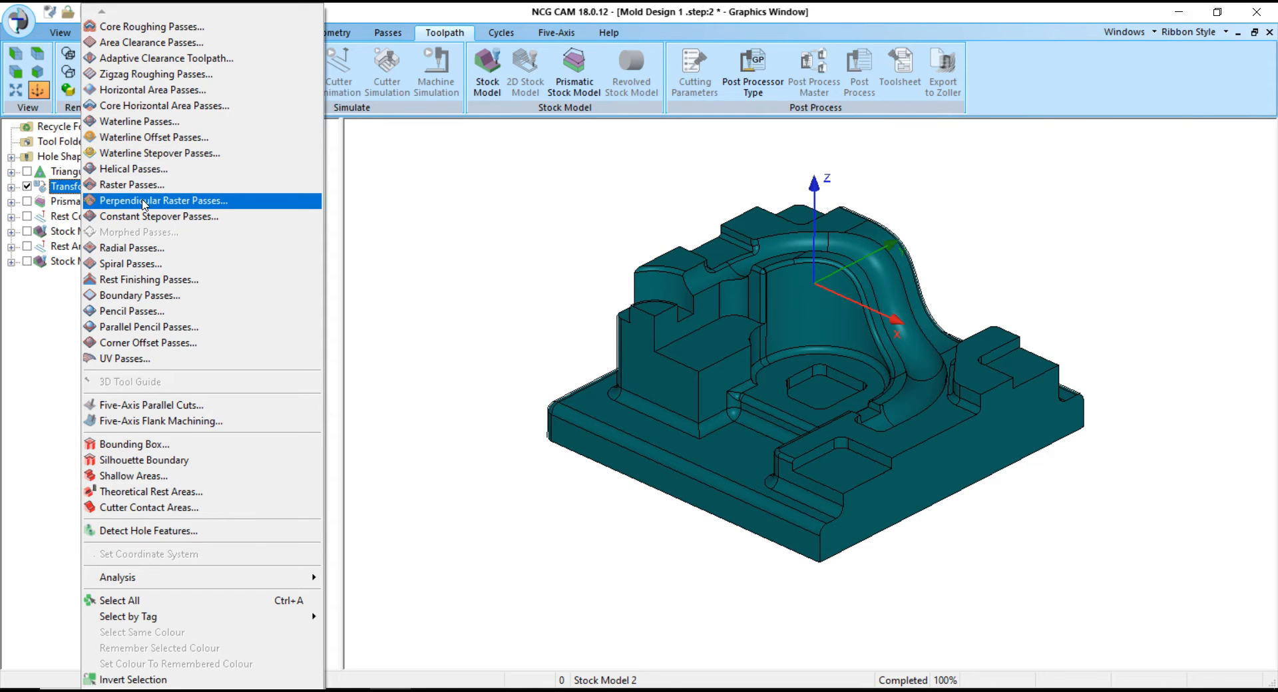
left_click(143, 90)
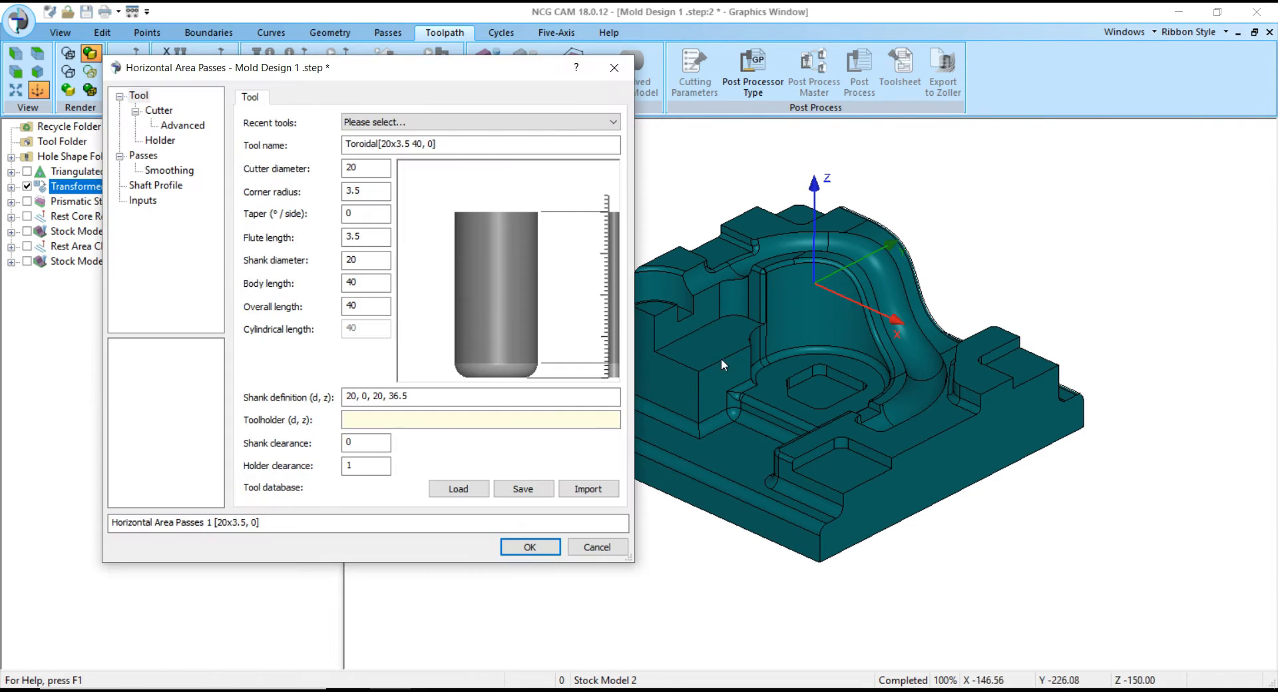
middle_click_drag(1047, 568, 839, 376)
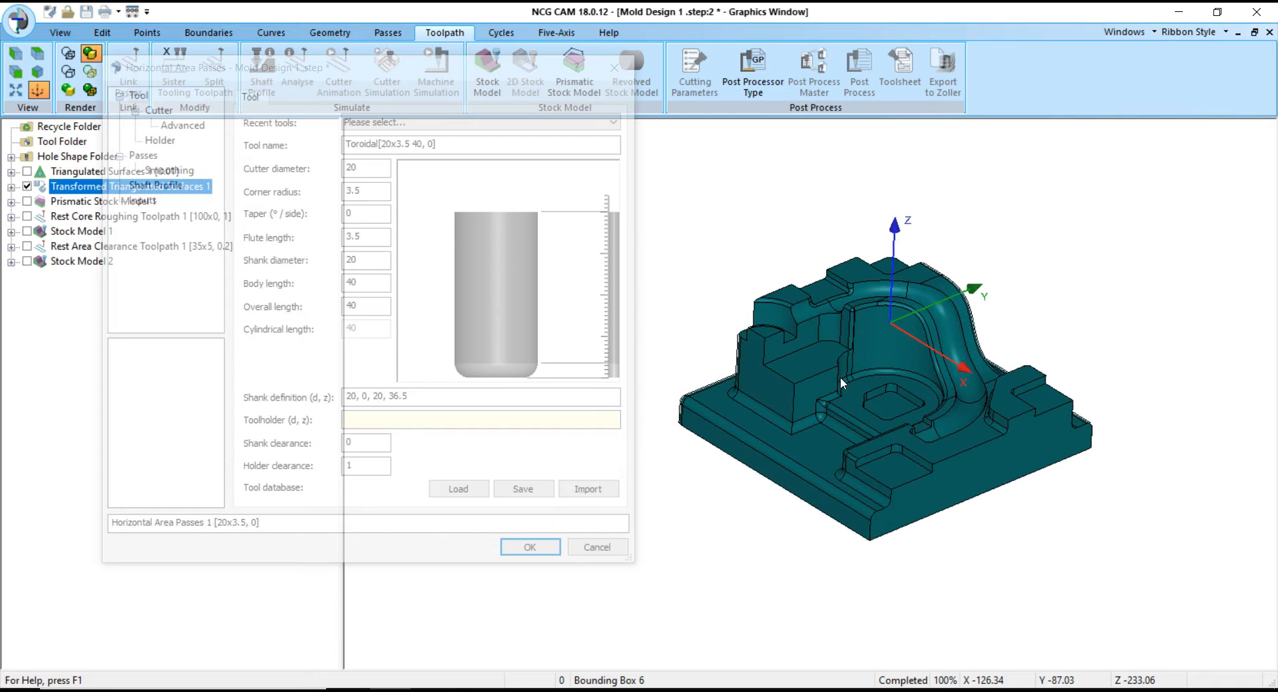
left_click(386, 121)
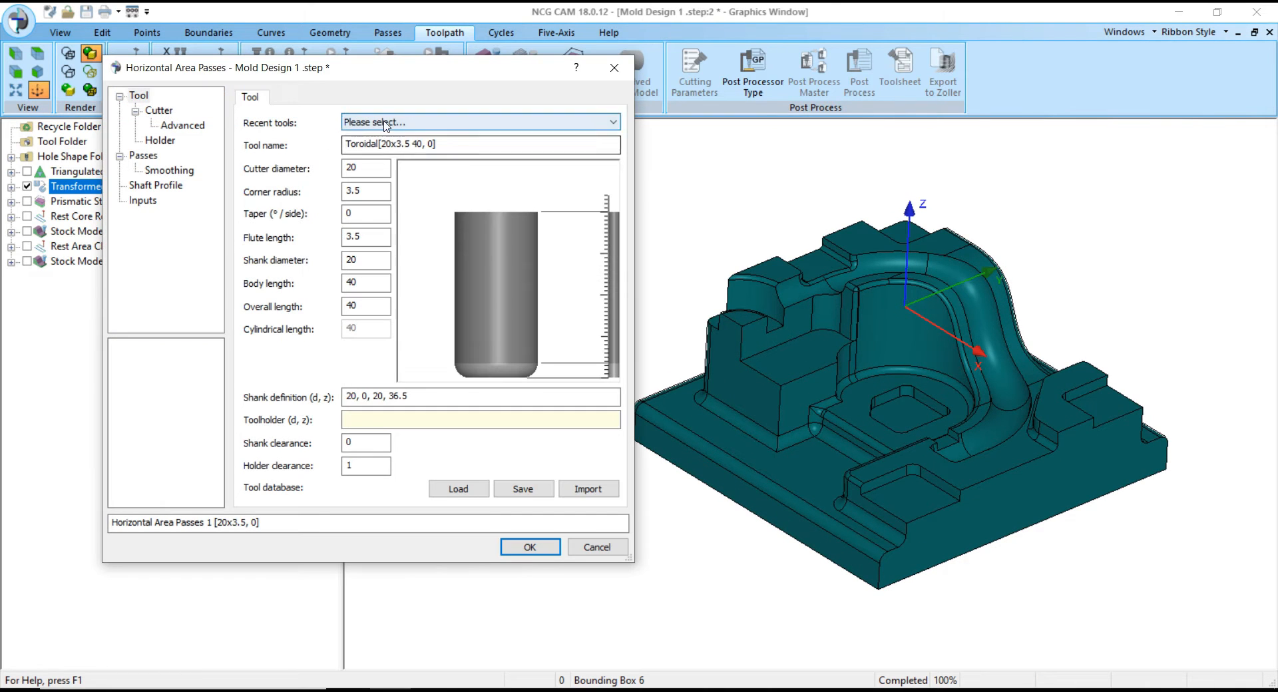
left_click(387, 181)
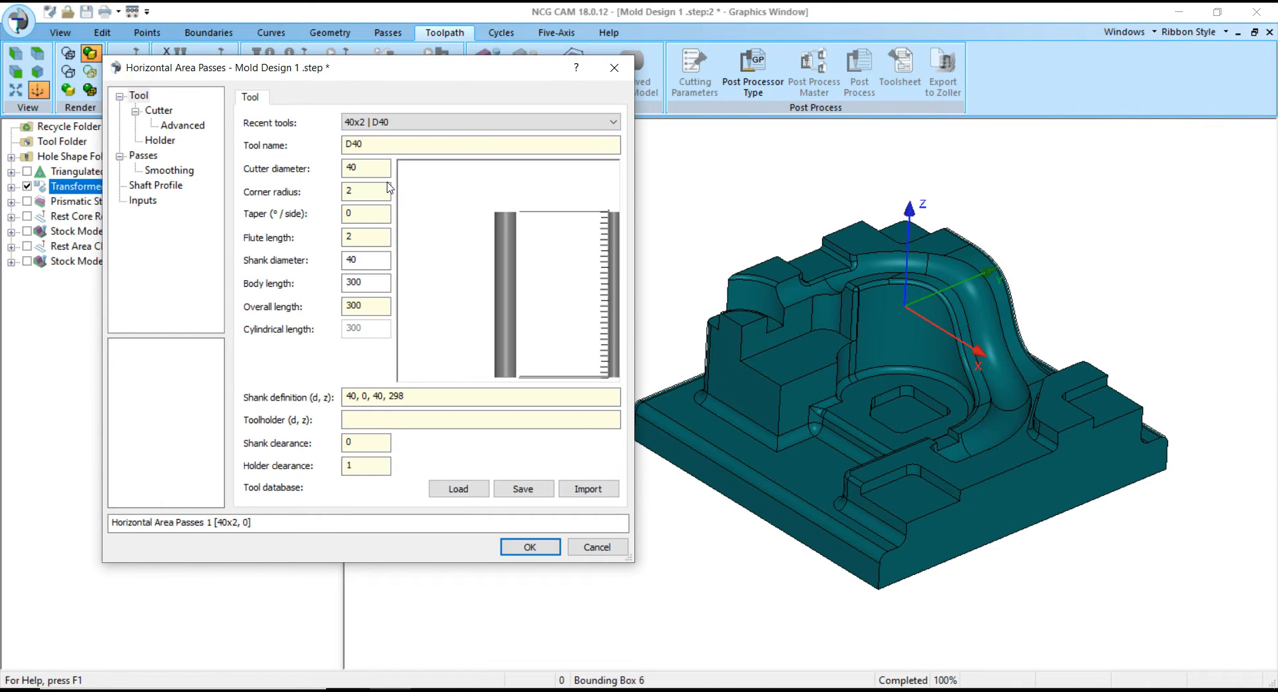
left_click(374, 123)
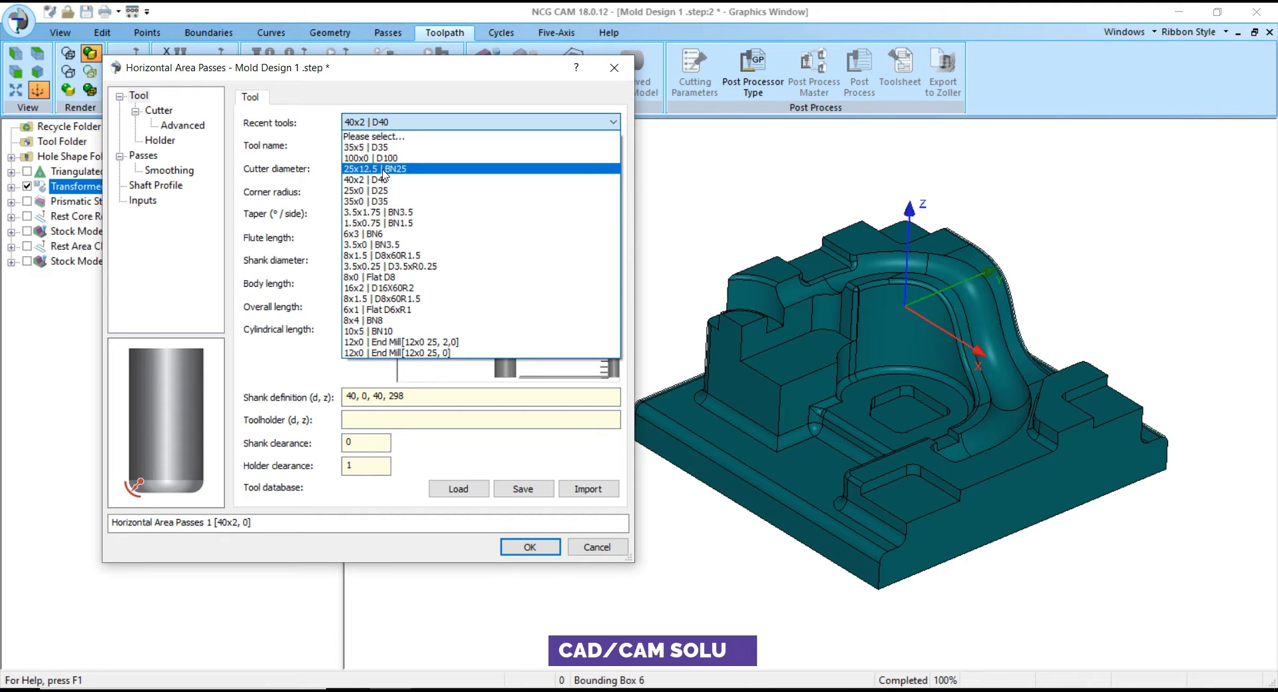
left_click(386, 201)
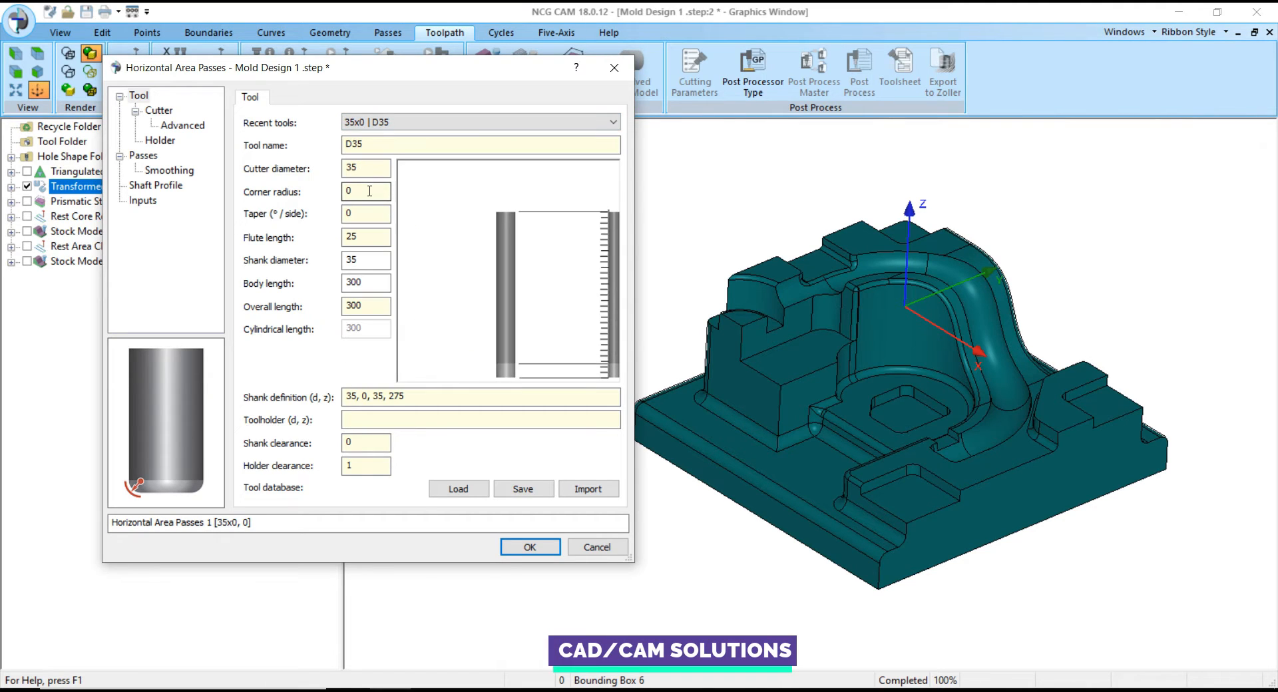
- Review the tolerances, smoothing, shaft profile and inputs of the horizontal area passes
left_click(143, 155)
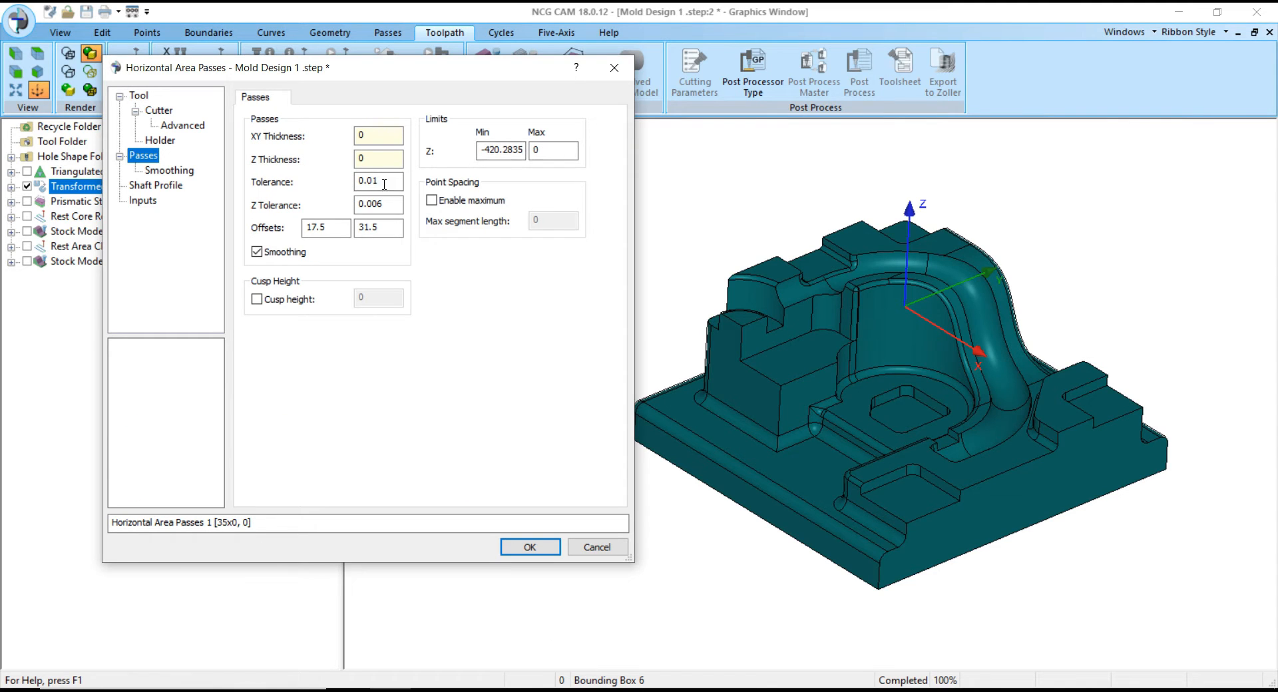
double_click(384, 181)
double_click(387, 204)
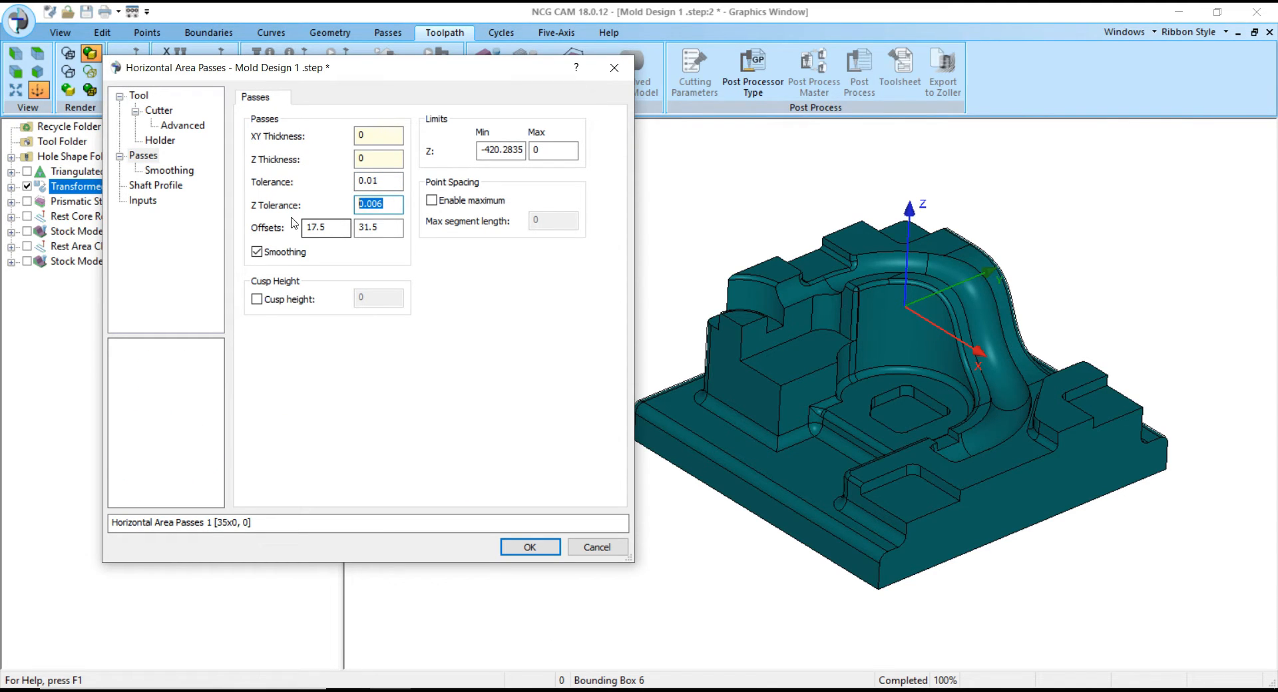
left_click(169, 170)
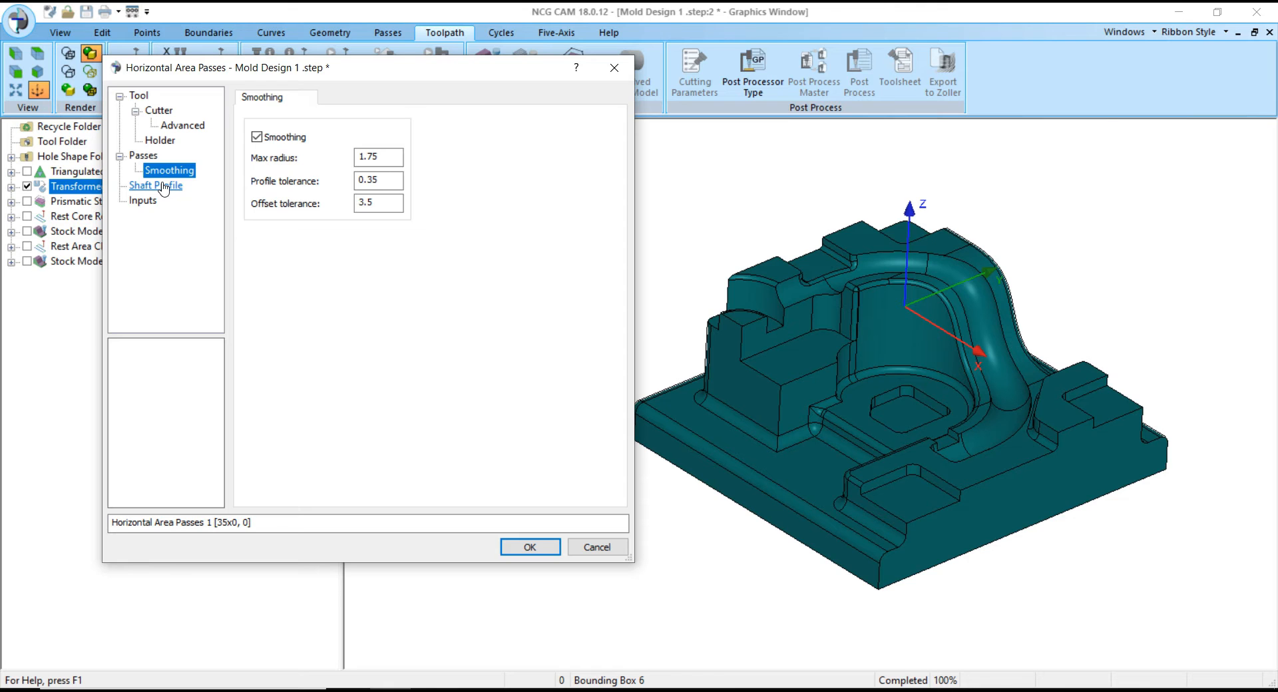
left_click(164, 187)
left_click(142, 200)
left_click(143, 155)
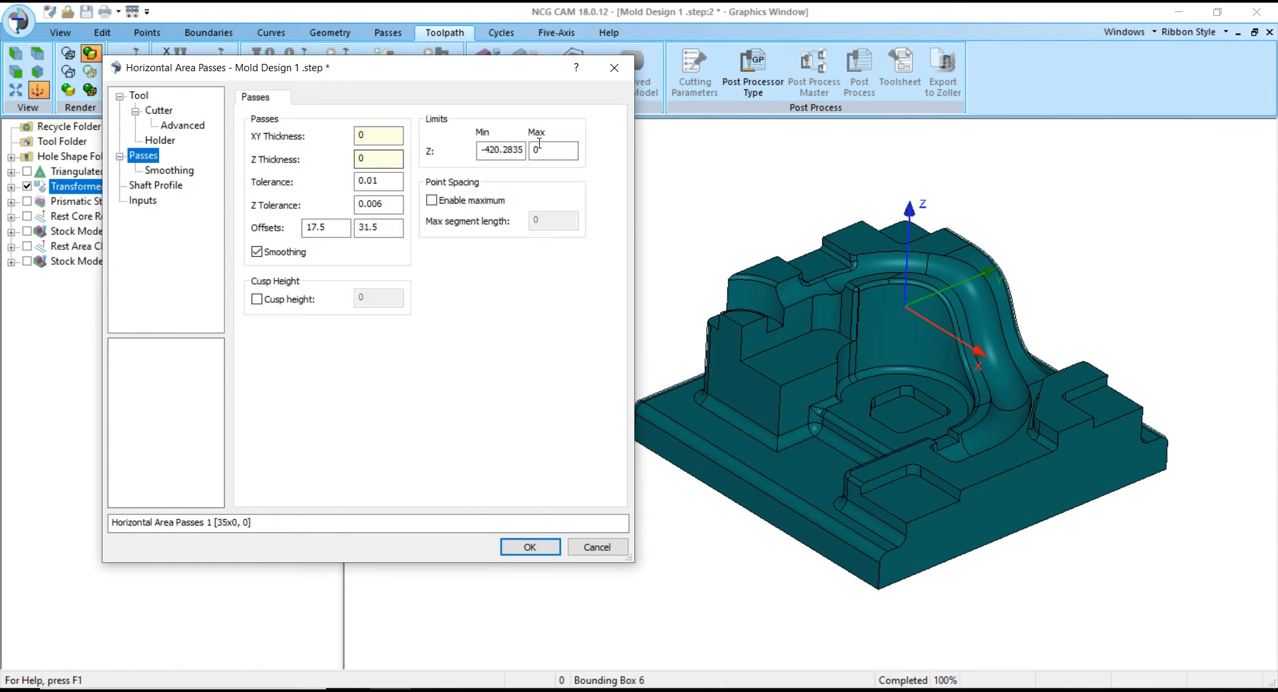
- Set the maximum Z limit of the horizontal area passes to -5 and calculate them
double_click(539, 144)
scroll(800, 290, "up", 3)
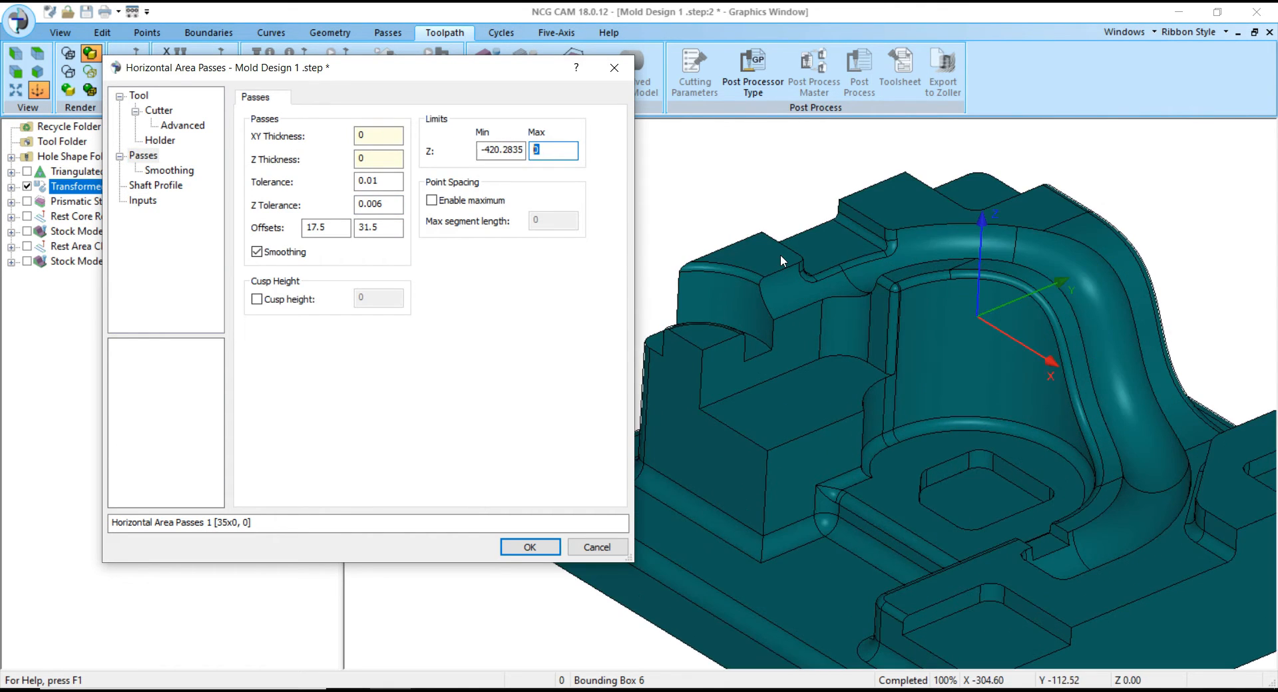
double_click(530, 152)
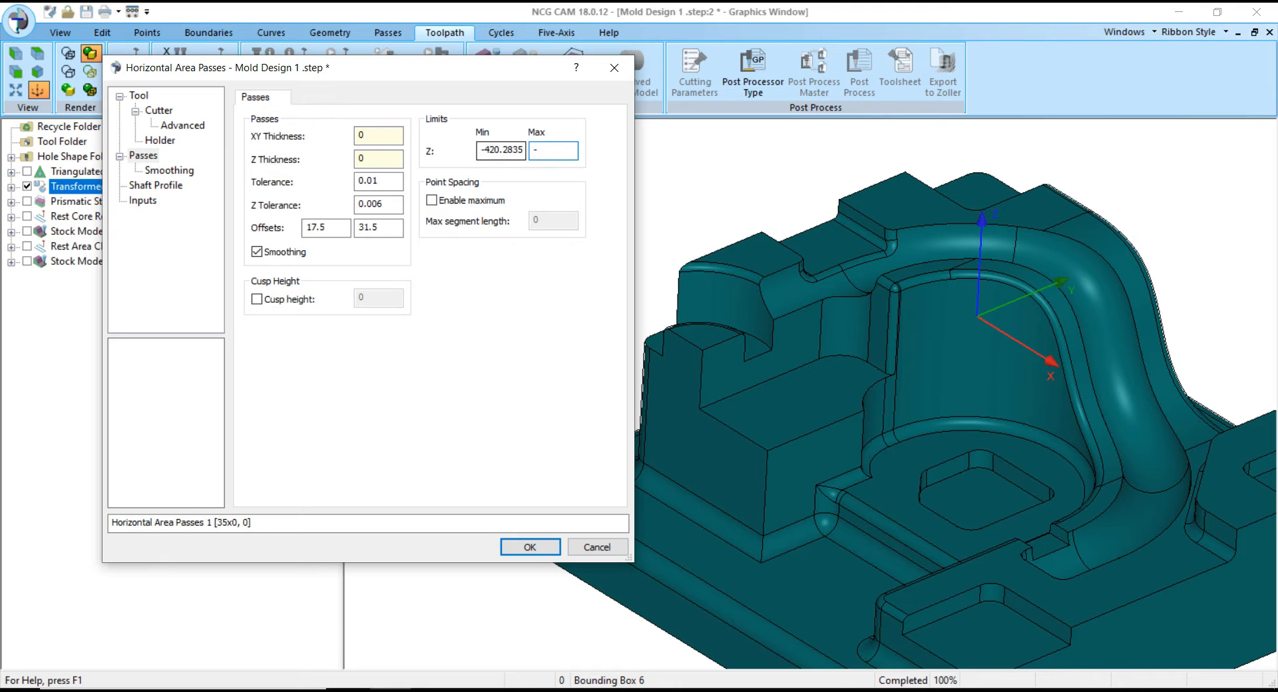
left_click(530, 547)
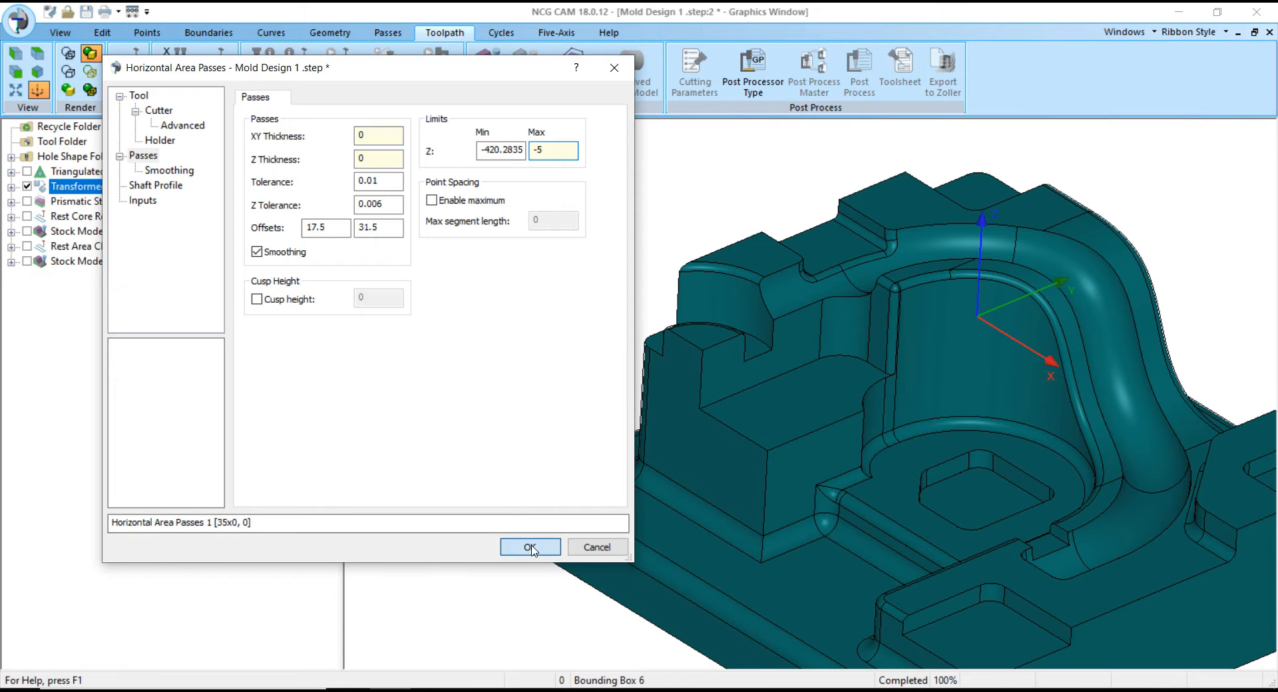
scroll(669, 296, "up", 2)
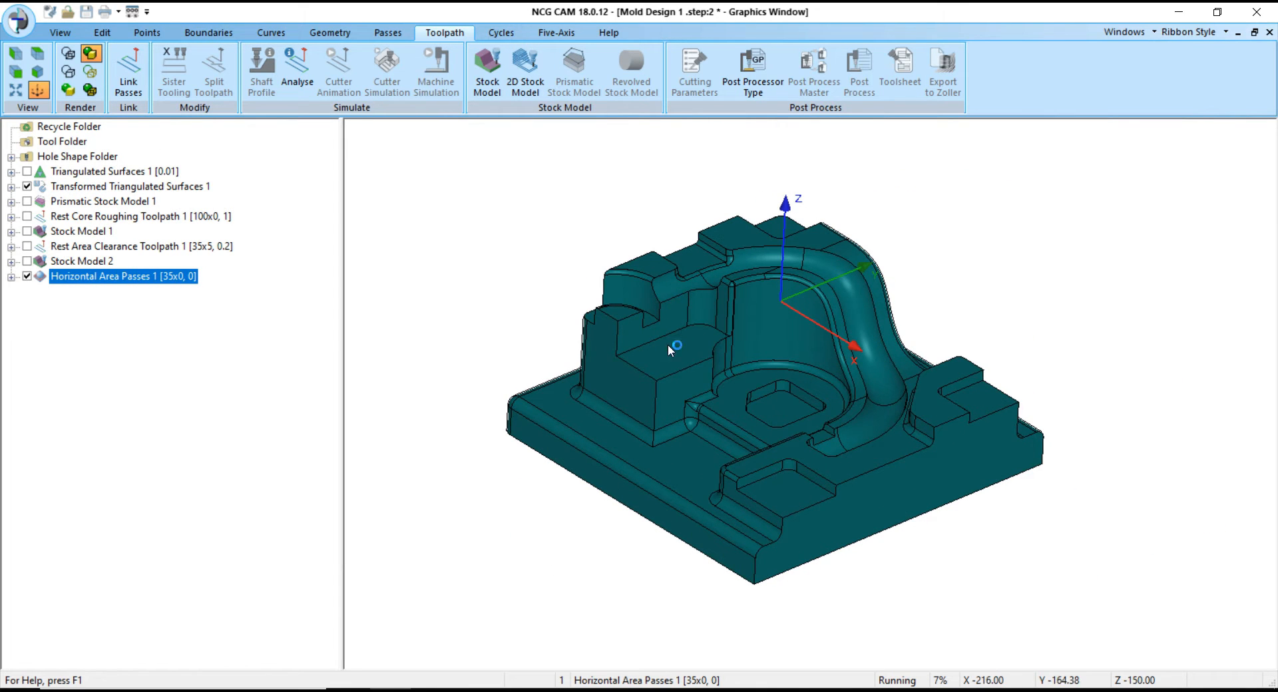
- Examine the horizontal area passes on the mold's flat areas, especially where they run over the stepped block's edge
middle_click_drag(798, 431, 806, 431)
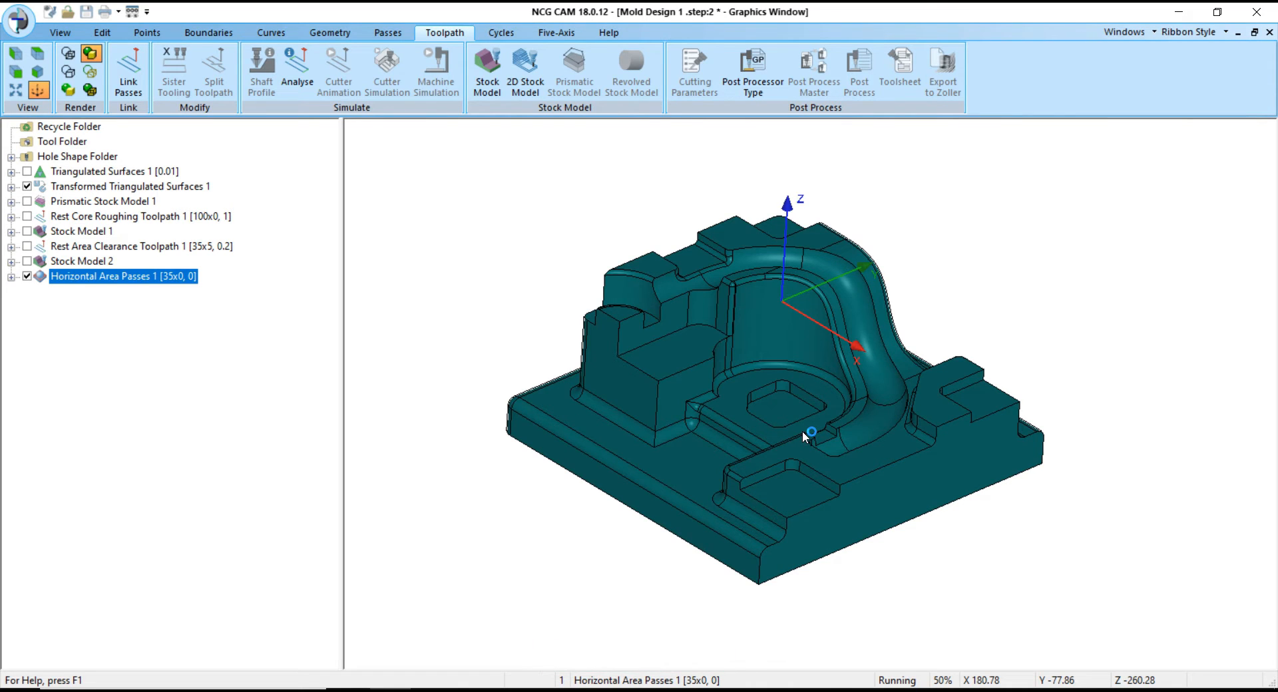
scroll(768, 425, "up", 3)
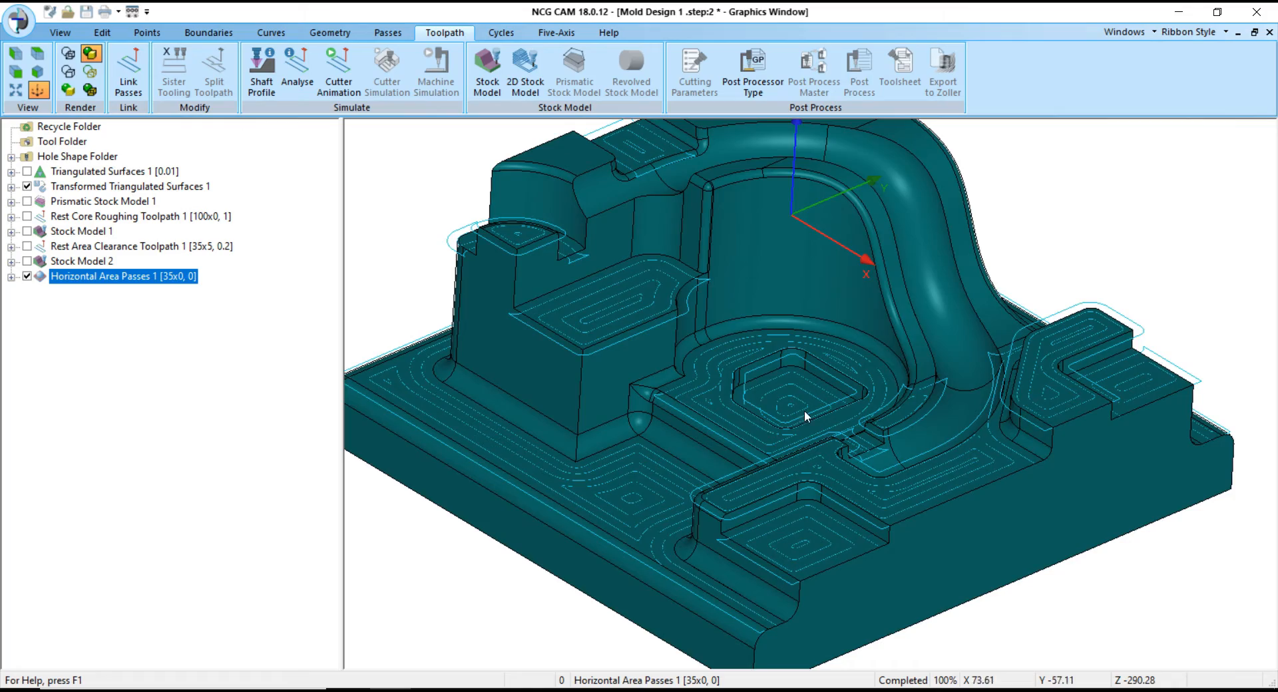
mouse_move(804, 410)
middle_mouse_down()
mouse_move(793, 479)
mouse_move(810, 396)
middle_mouse_up()
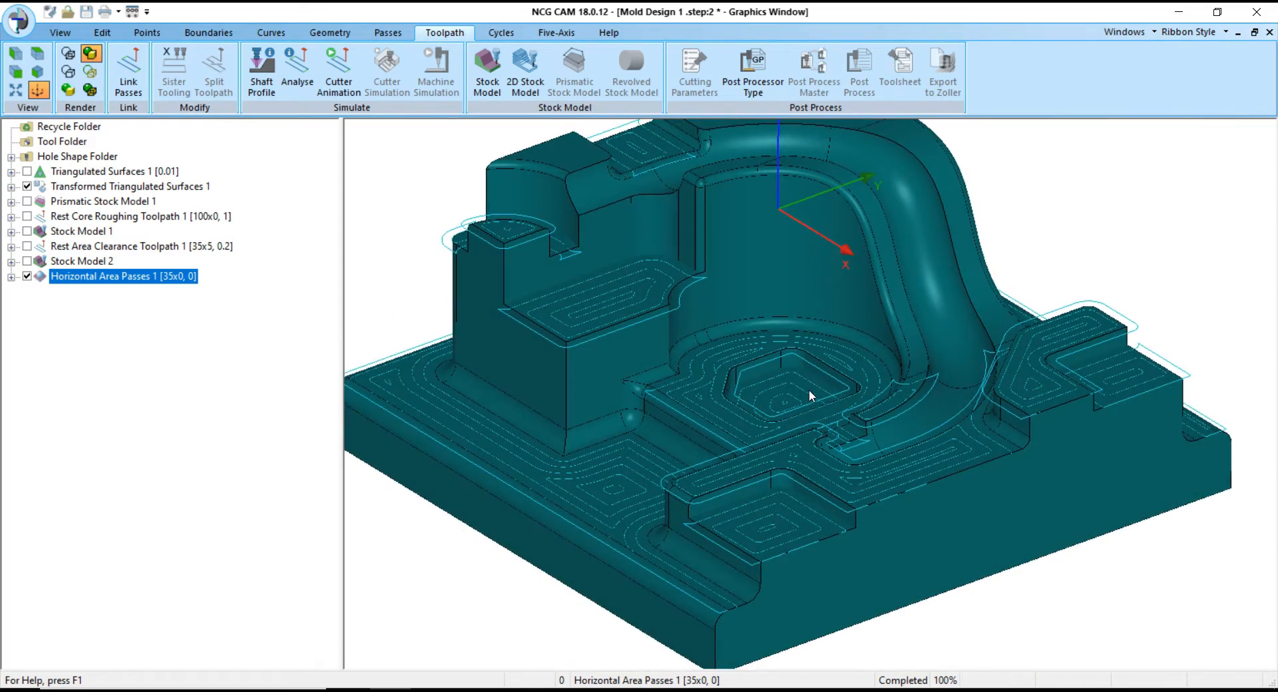
scroll(513, 310, "up", 4)
scroll(513, 310, "up", 2)
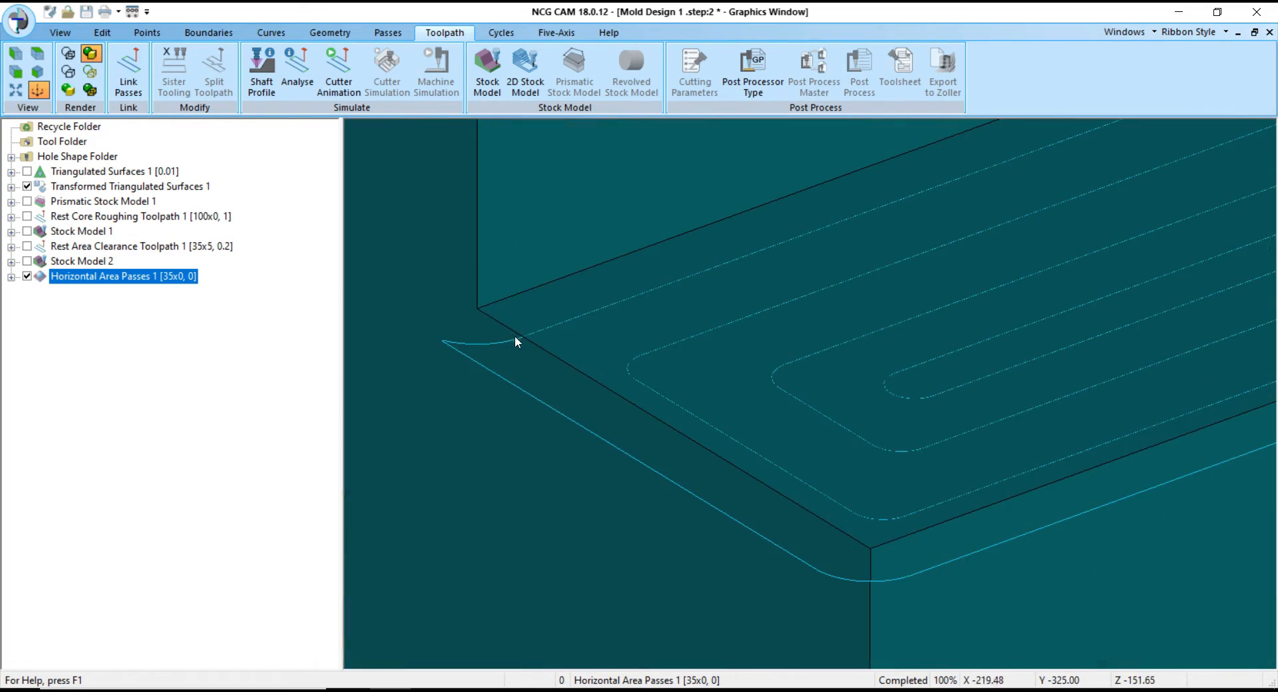
scroll(686, 366, "down", 6)
mouse_move(904, 382)
middle_mouse_down()
mouse_move(900, 357)
mouse_move(896, 373)
middle_mouse_up()
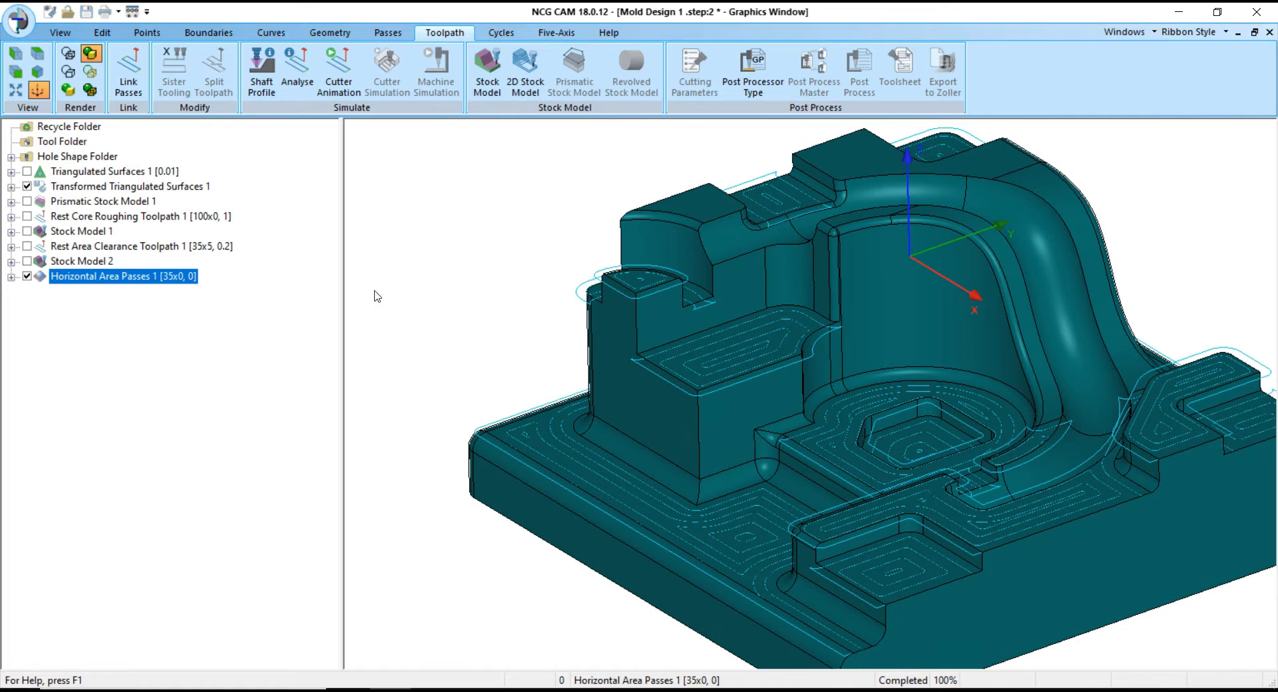
- Change the XY thickness of the horizontal area passes to 1 and recalculate this plan only
right_click(93, 282)
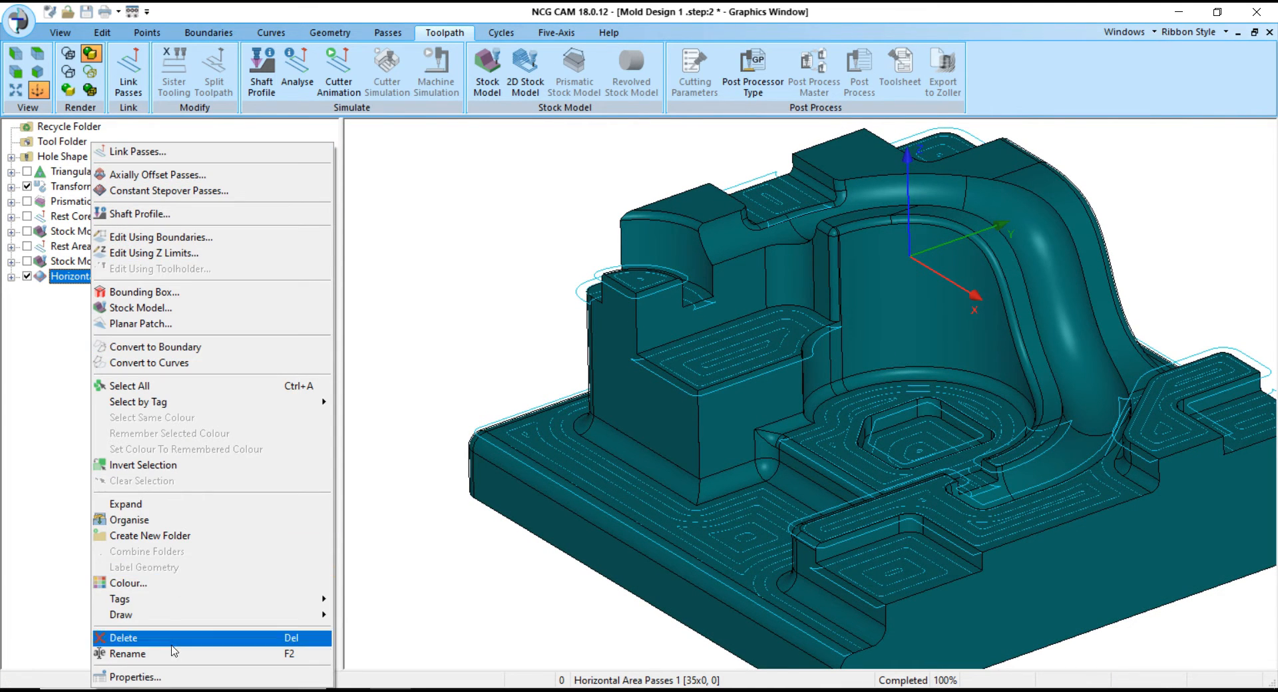
left_click(174, 678)
left_click(143, 155)
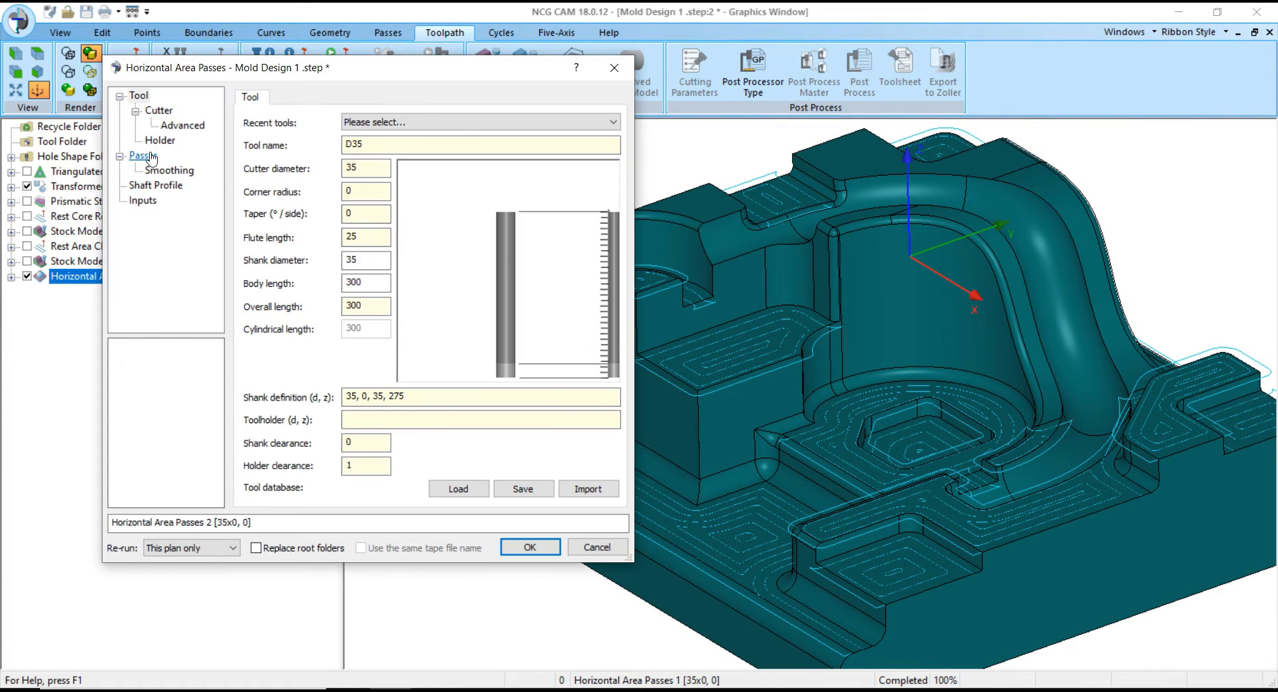
left_click(379, 136)
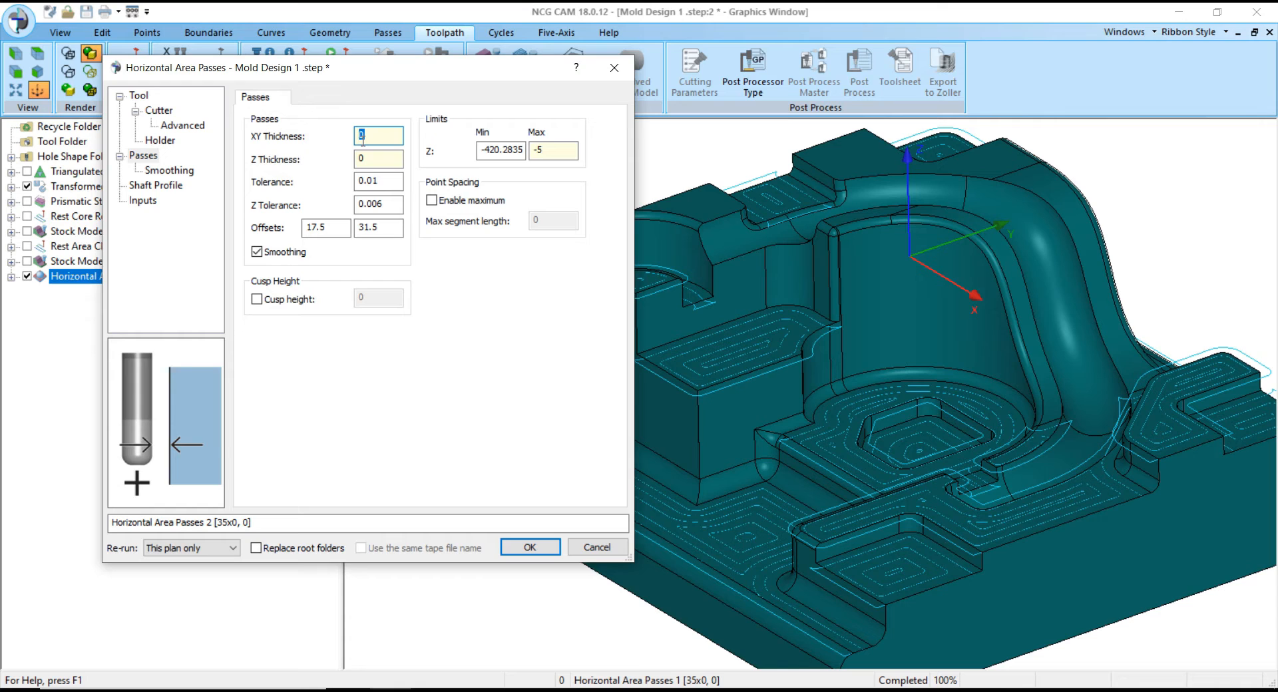
type("1")
left_click_drag(403, 74, 388, 75)
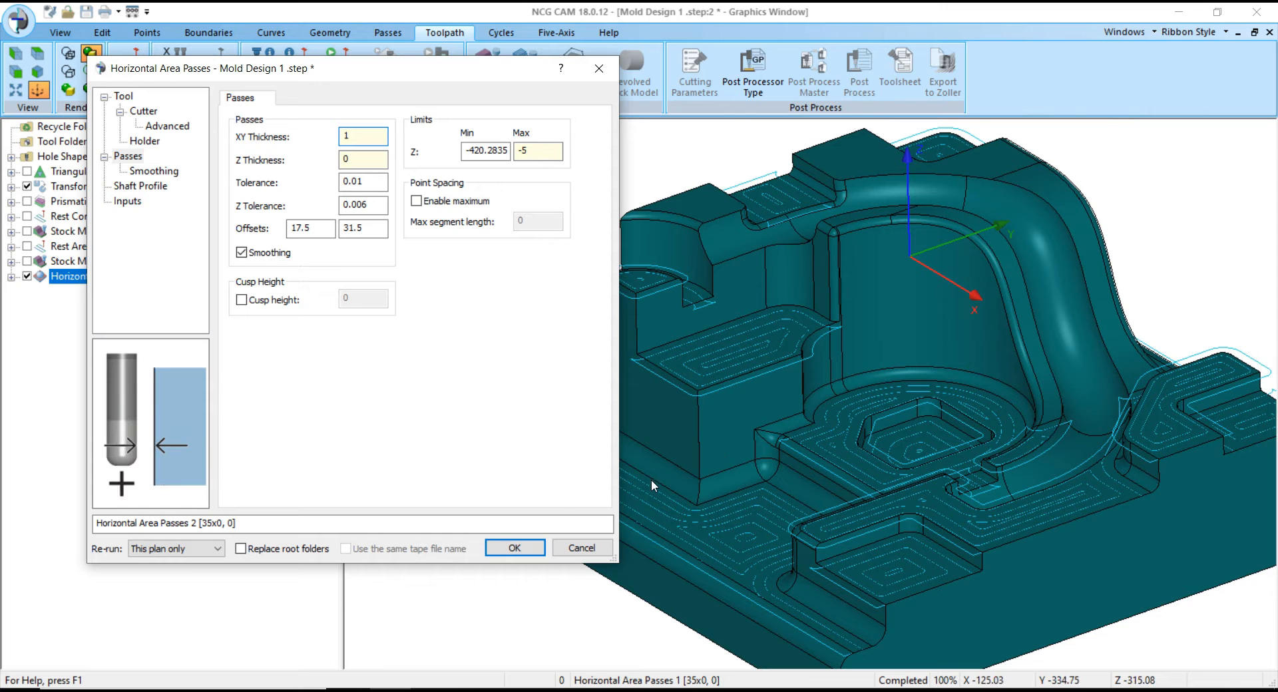
left_click(514, 548)
- Examine the recalculated horizontal area passes around the central pocket, the curved wall and the raised corner step
scroll(759, 377, "down", 1)
middle_click_drag(823, 430, 850, 435)
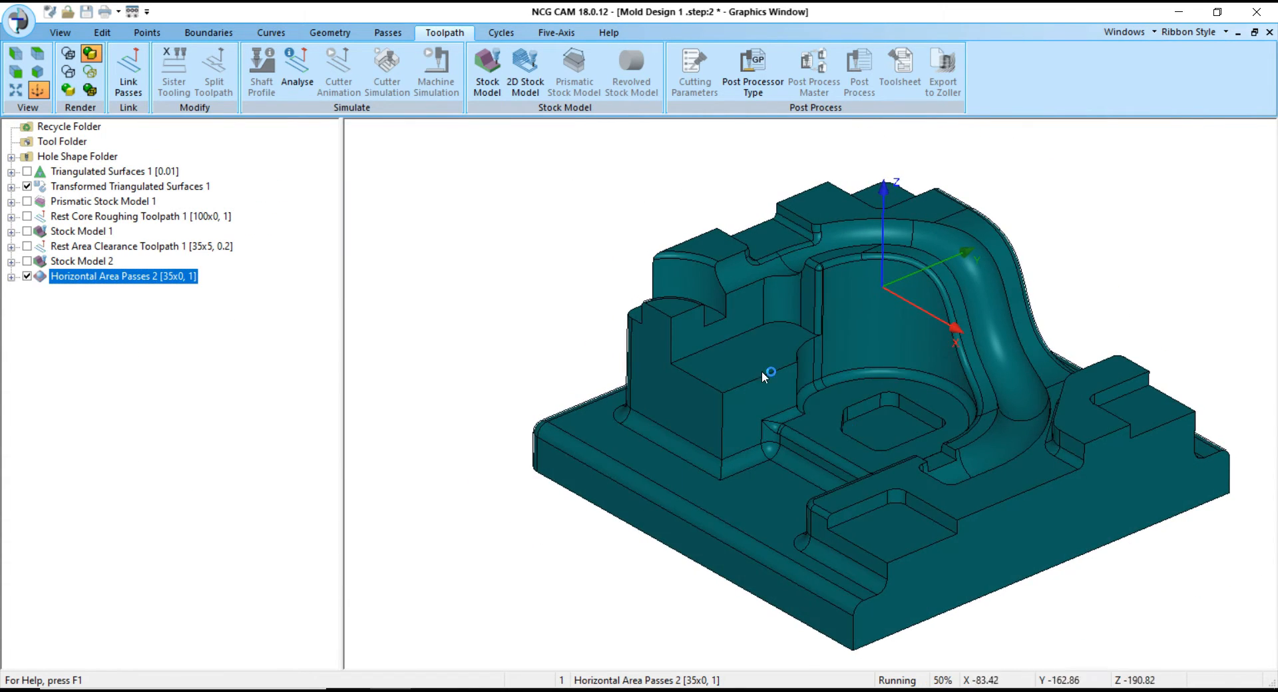
scroll(566, 298, "down", 1)
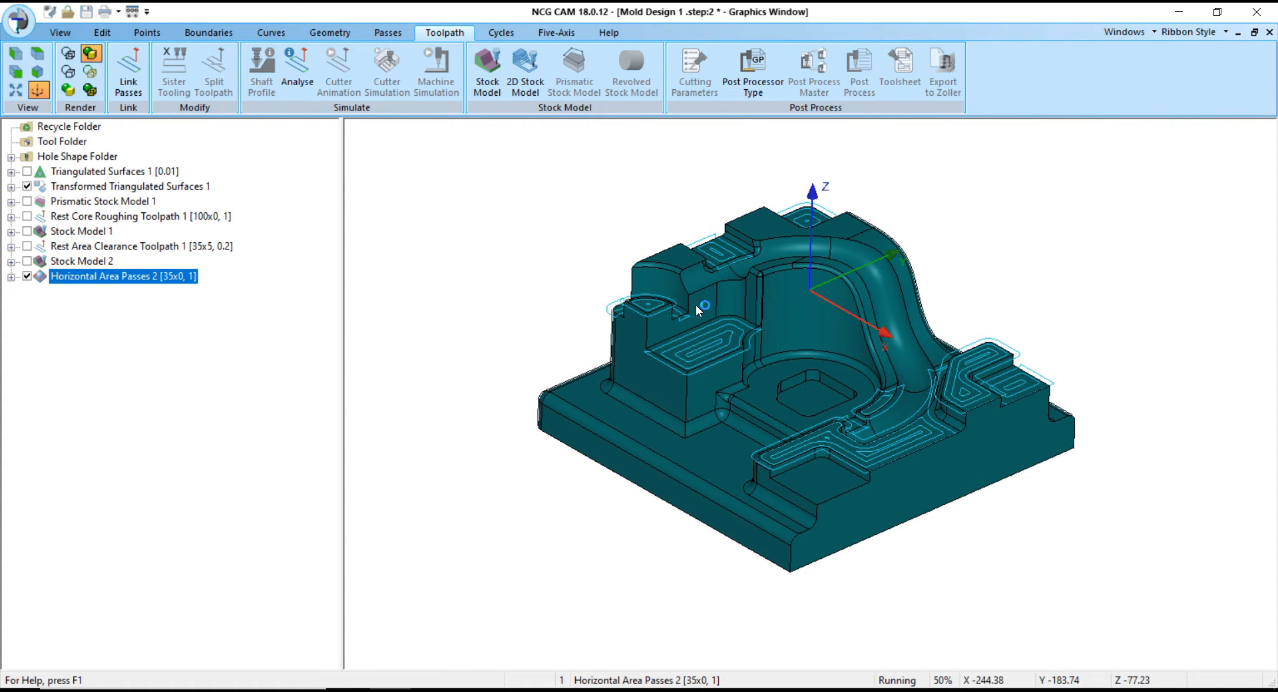
scroll(985, 404, "up", 3)
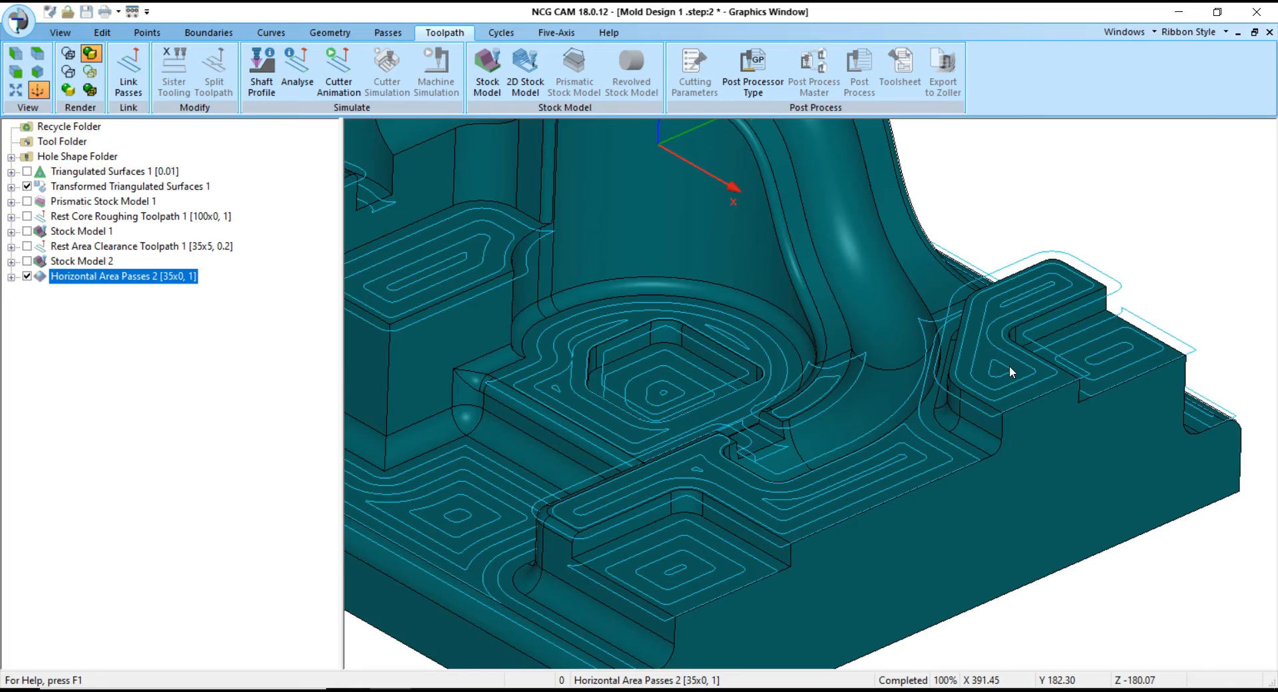
scroll(1009, 366, "up", 2)
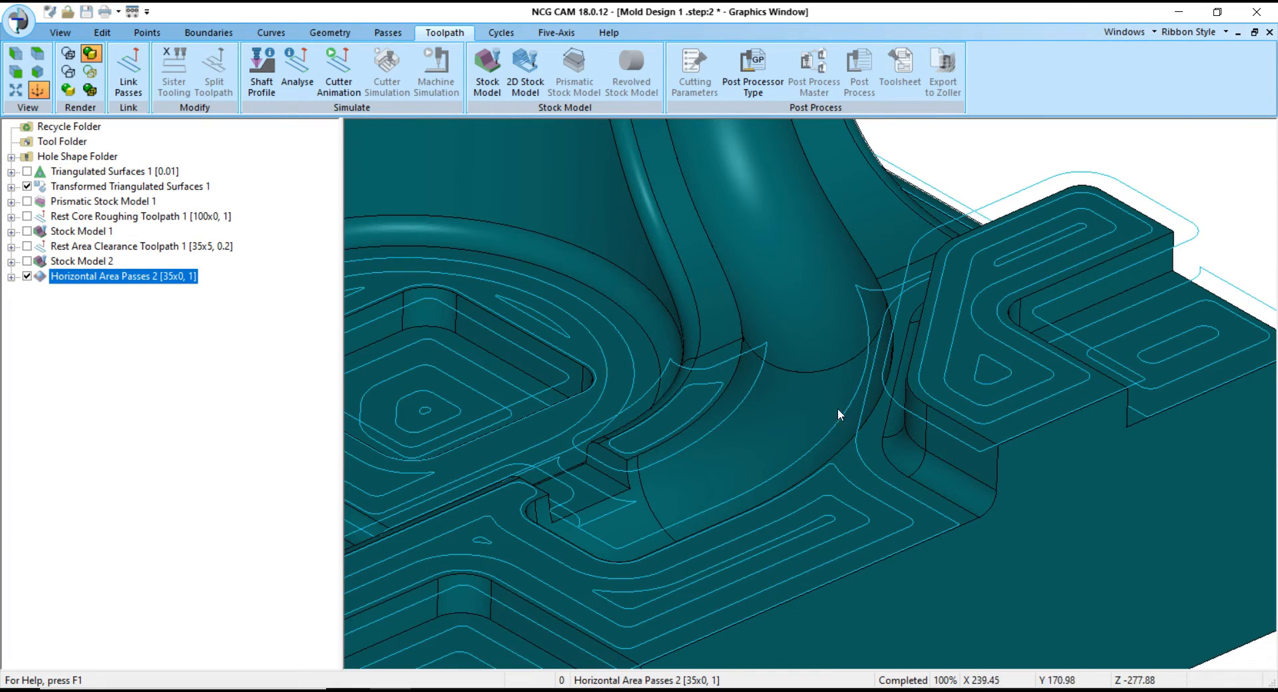
middle_click_drag(838, 408, 705, 493)
scroll(704, 492, "down", 6)
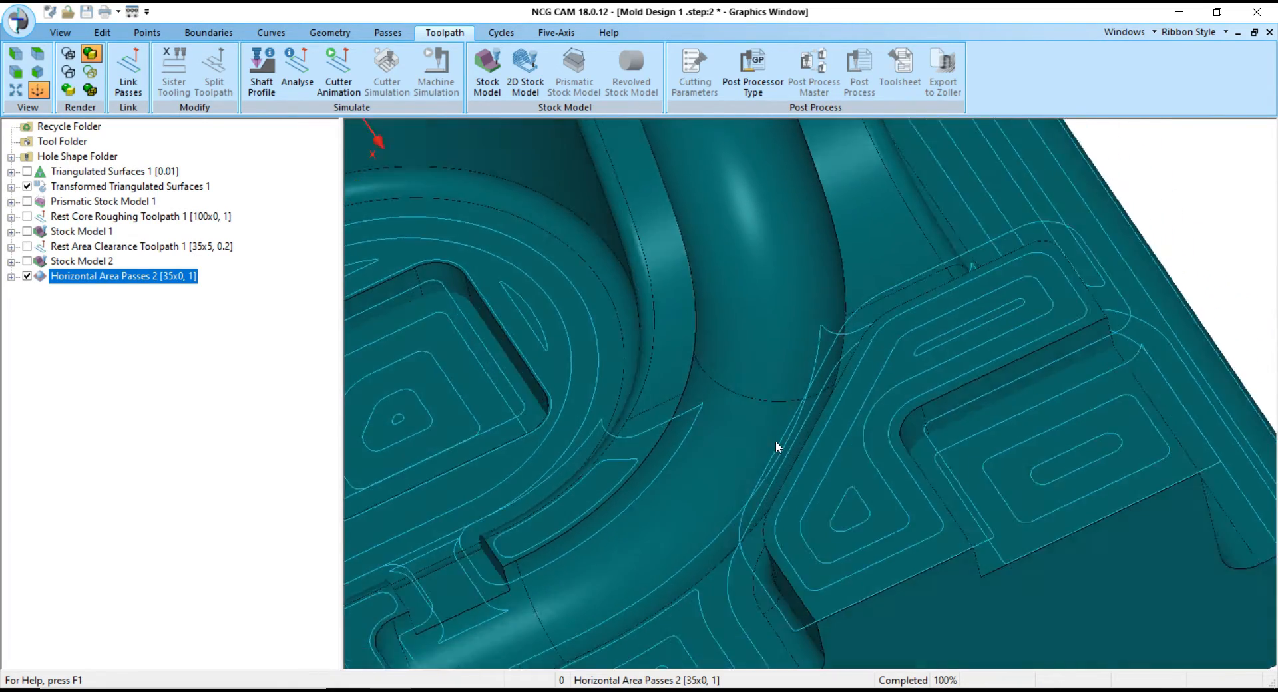
middle_click_drag(837, 404, 857, 373)
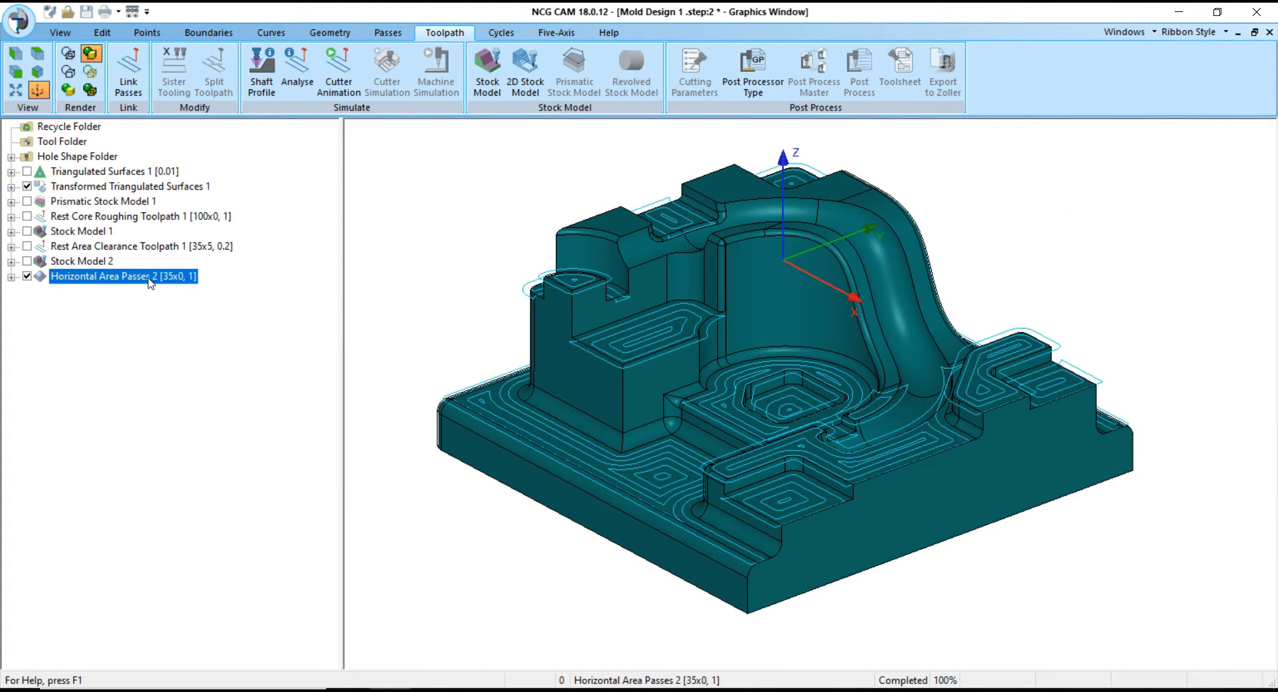
- Link the horizontal area passes into a toolpath with a maximum ramp angle of 10
right_click(151, 284)
left_click(202, 153)
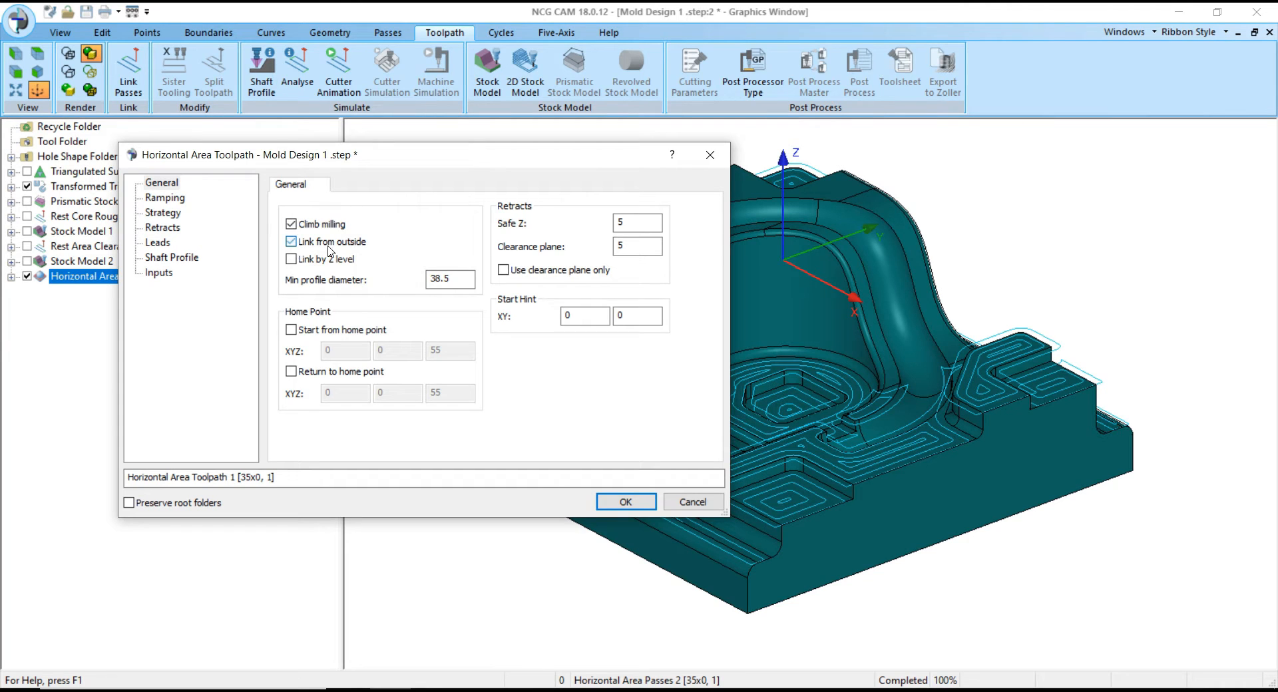
double_click(622, 223)
left_click(180, 199)
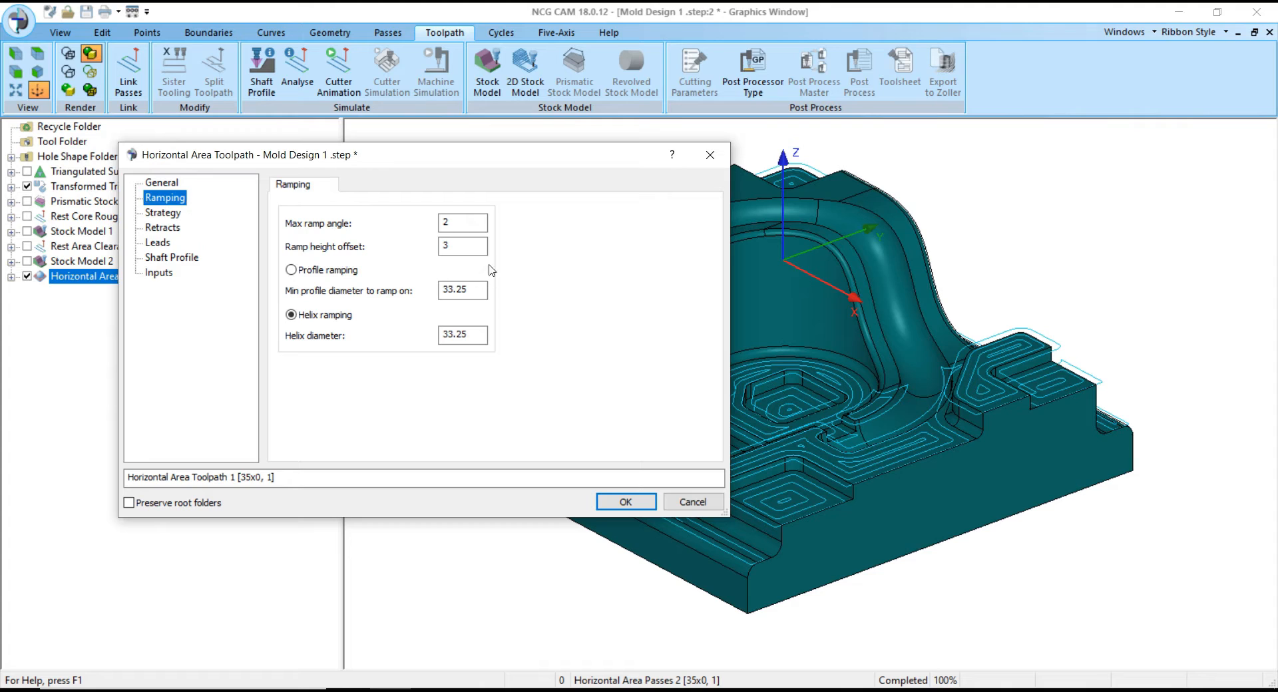
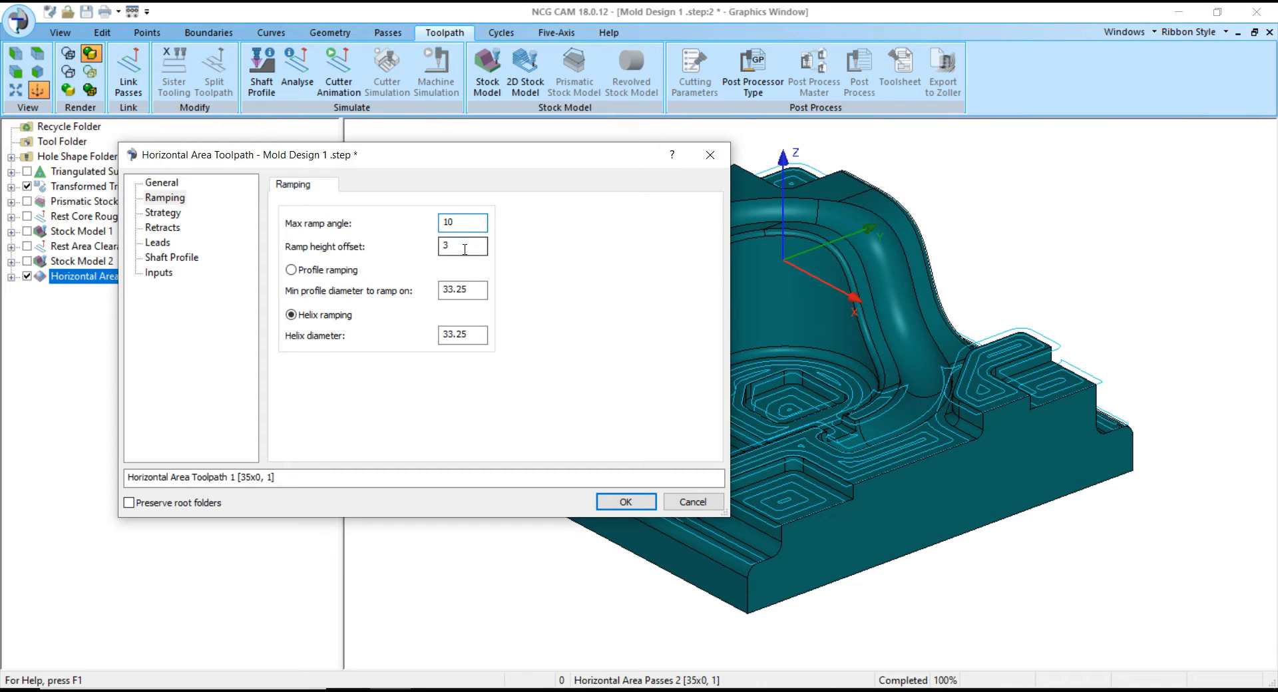
left_click(169, 217)
left_click(158, 242)
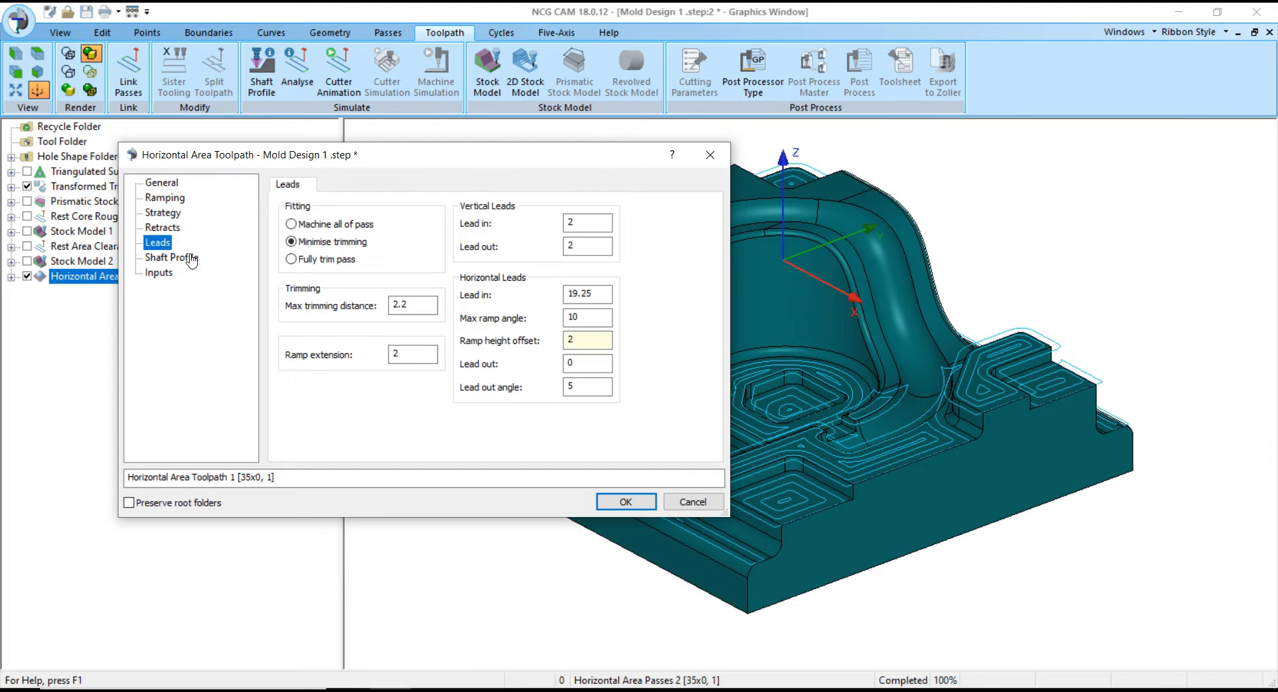
left_click(616, 503)
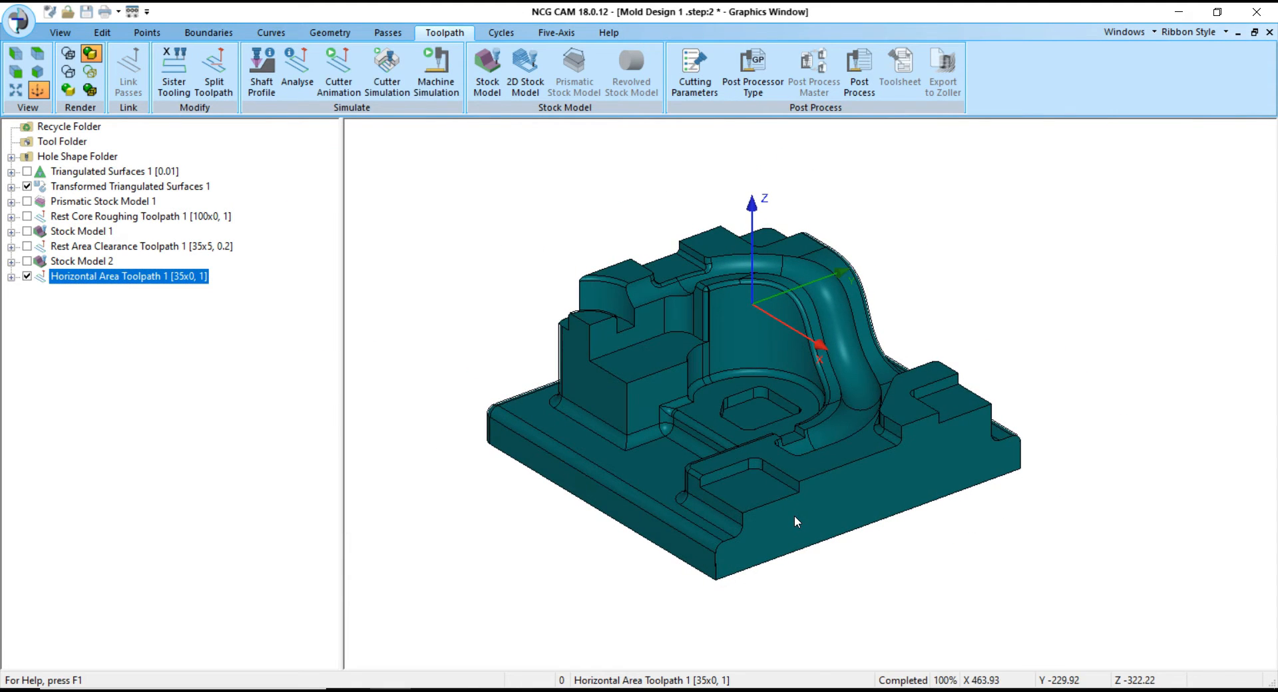
- Examine the linked horizontal area toolpath's ramp entries and rapid moves across the mold's flat areas
scroll(791, 513, "up", 3)
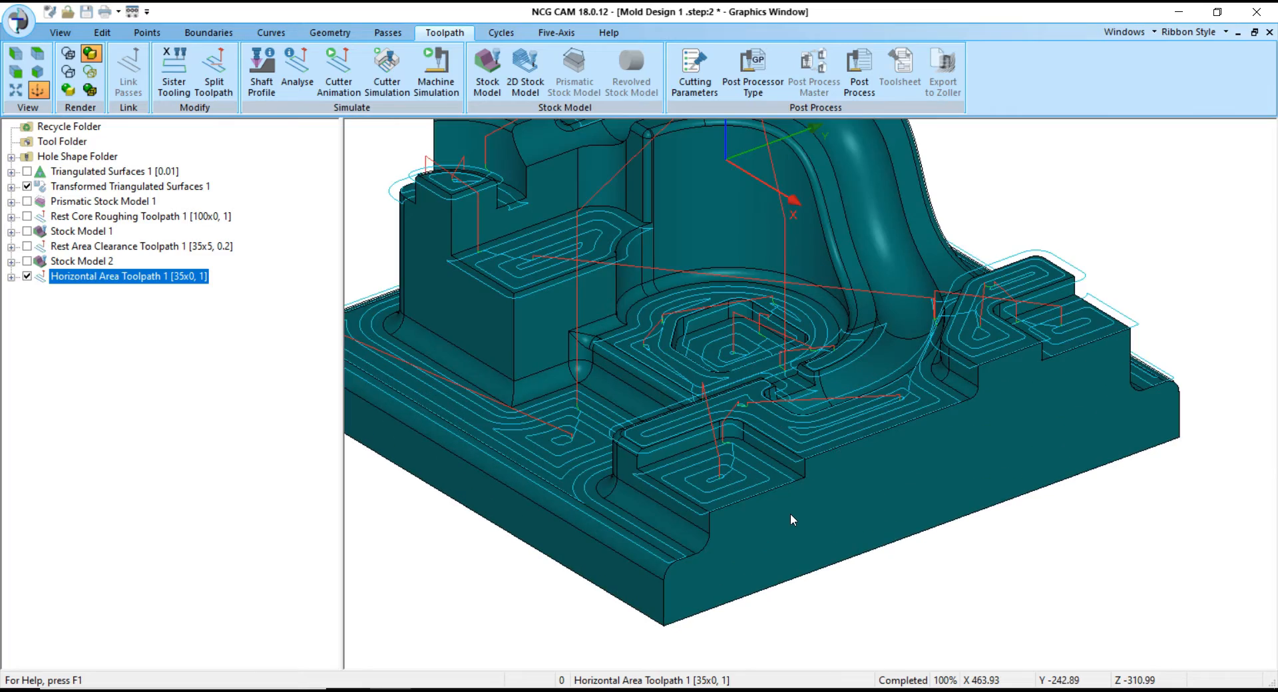
scroll(738, 404, "up", 8)
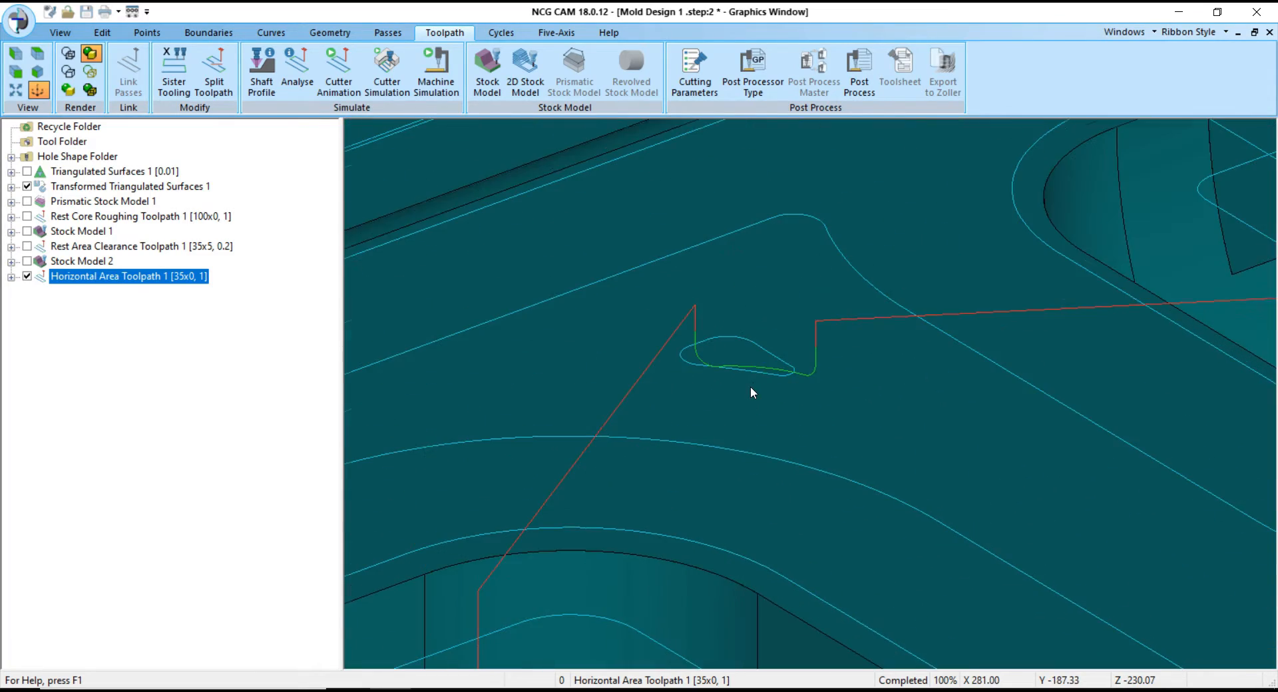
scroll(759, 413, "down", 8)
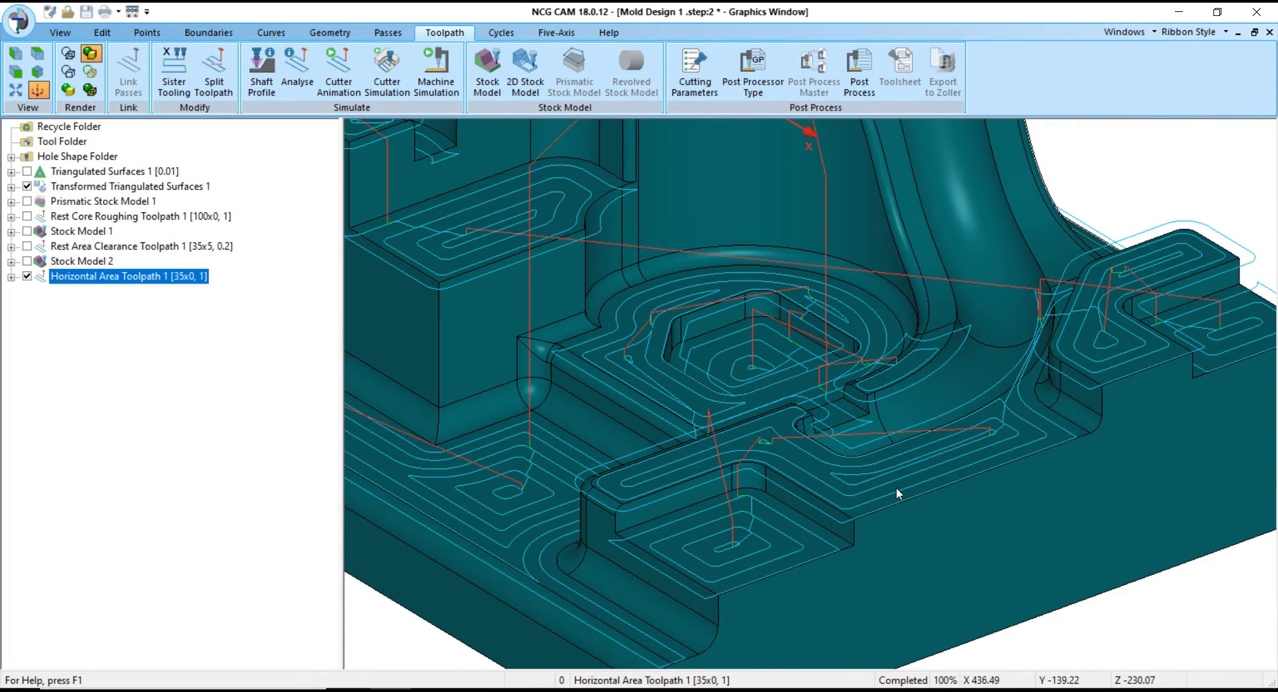
scroll(896, 487, "down", 4)
middle_click_drag(832, 441, 845, 409)
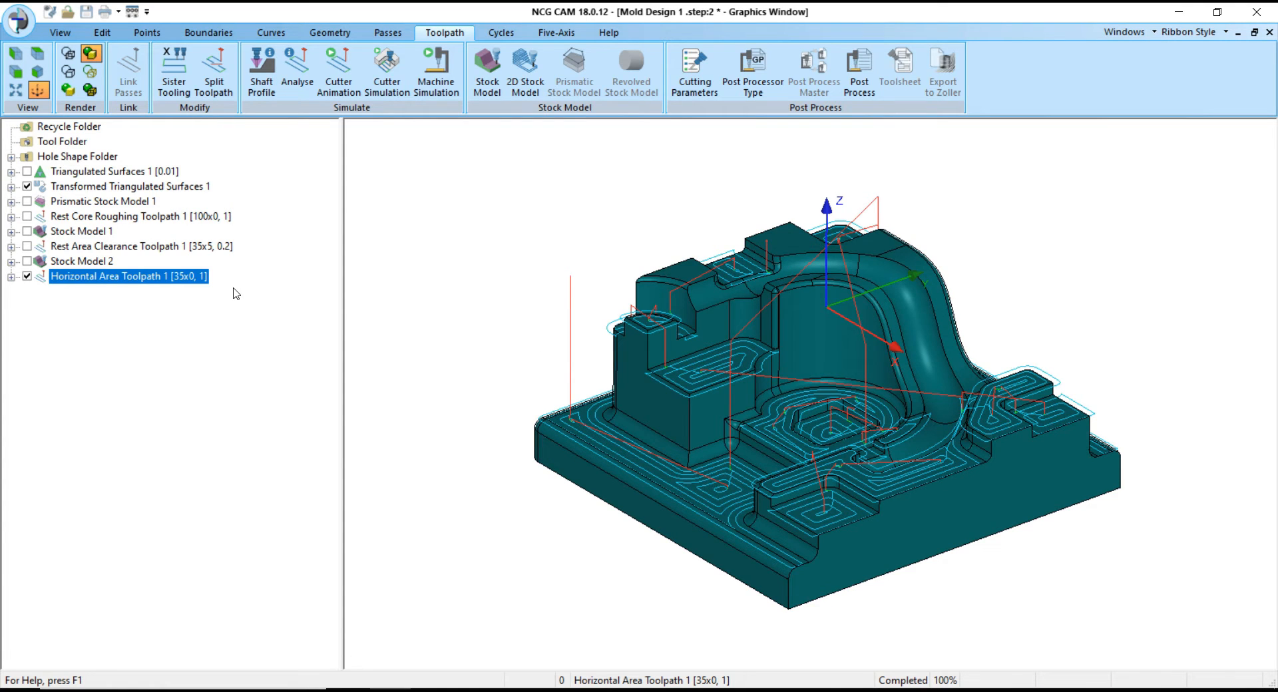
- Start a cutter simulation of the horizontal area toolpath using the transformed surfaces and Stock Model 2
left_click(78, 191)
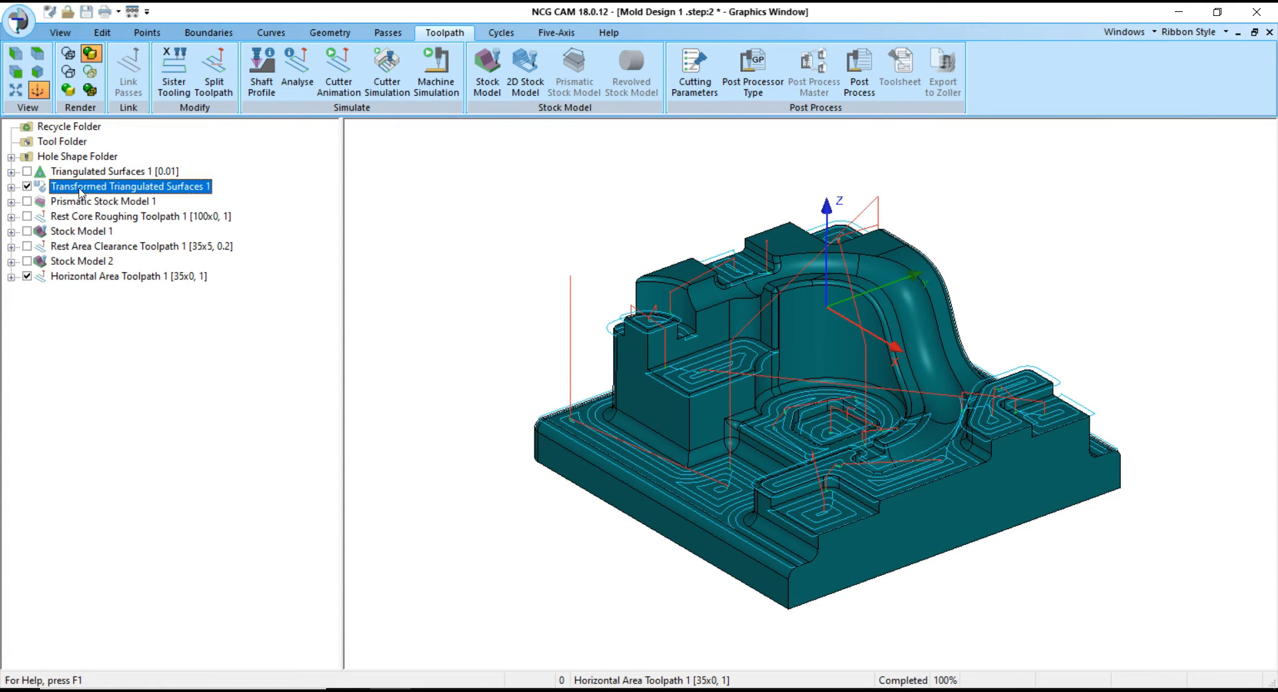
left_click(79, 261, "ctrl")
left_click(81, 276, "ctrl")
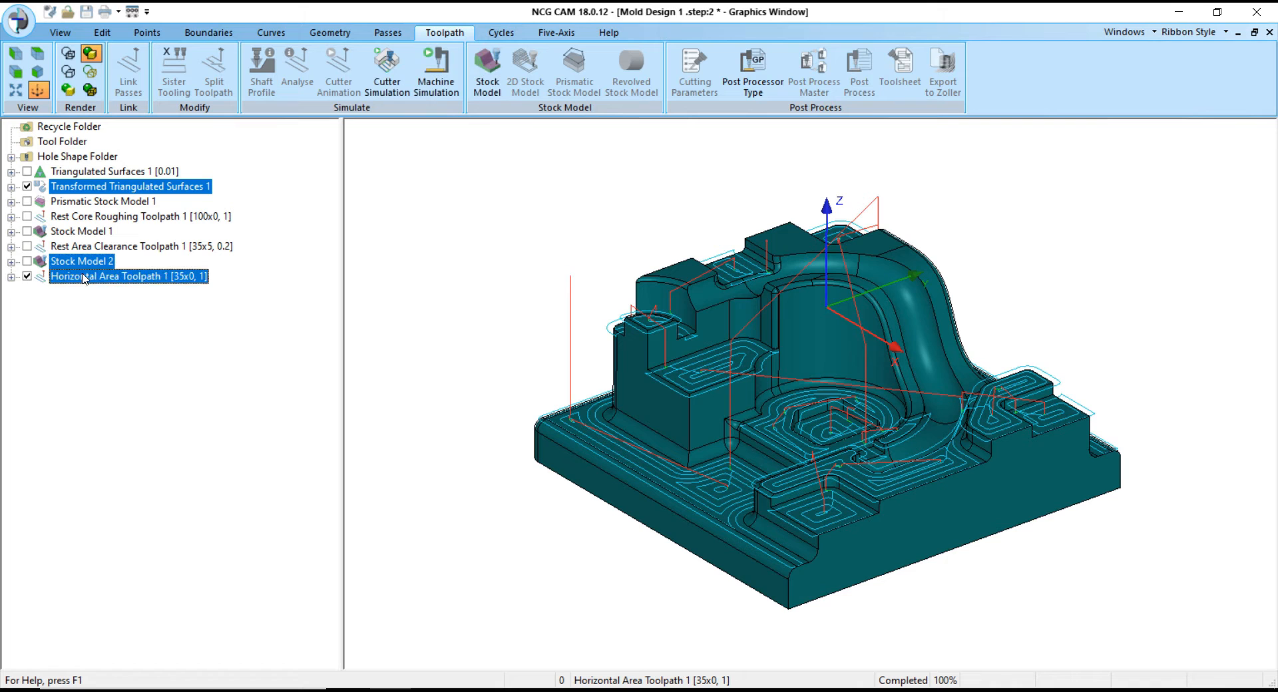
right_click(82, 273)
left_click(137, 323)
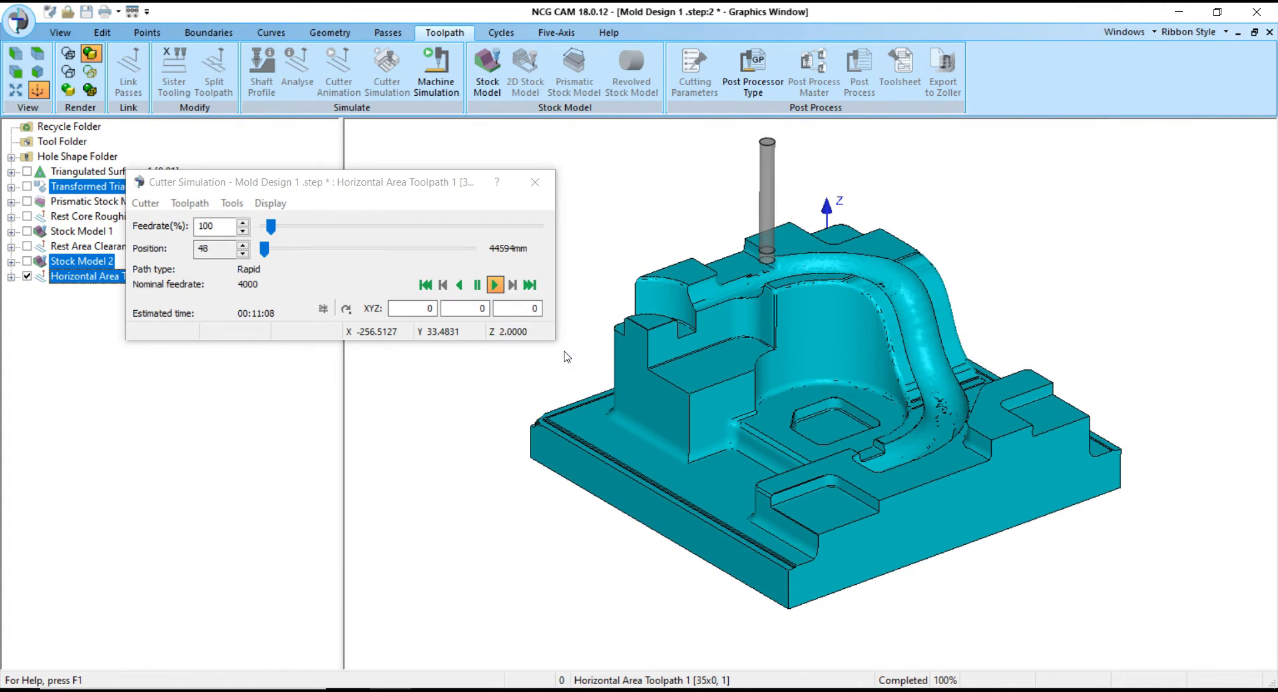
- Set the cutter simulation feedrate to 1261% and watch the tool clear the mold's upper ledges
left_click_drag(271, 228, 353, 236)
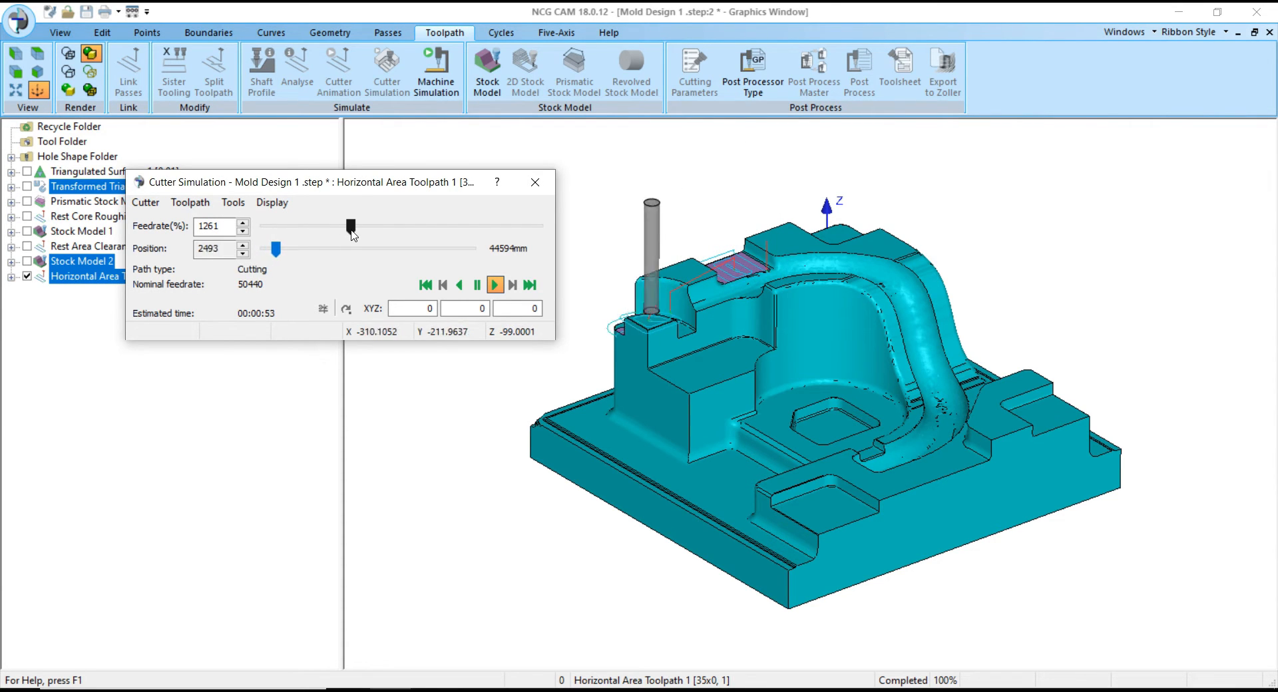
scroll(643, 323, "up", 5)
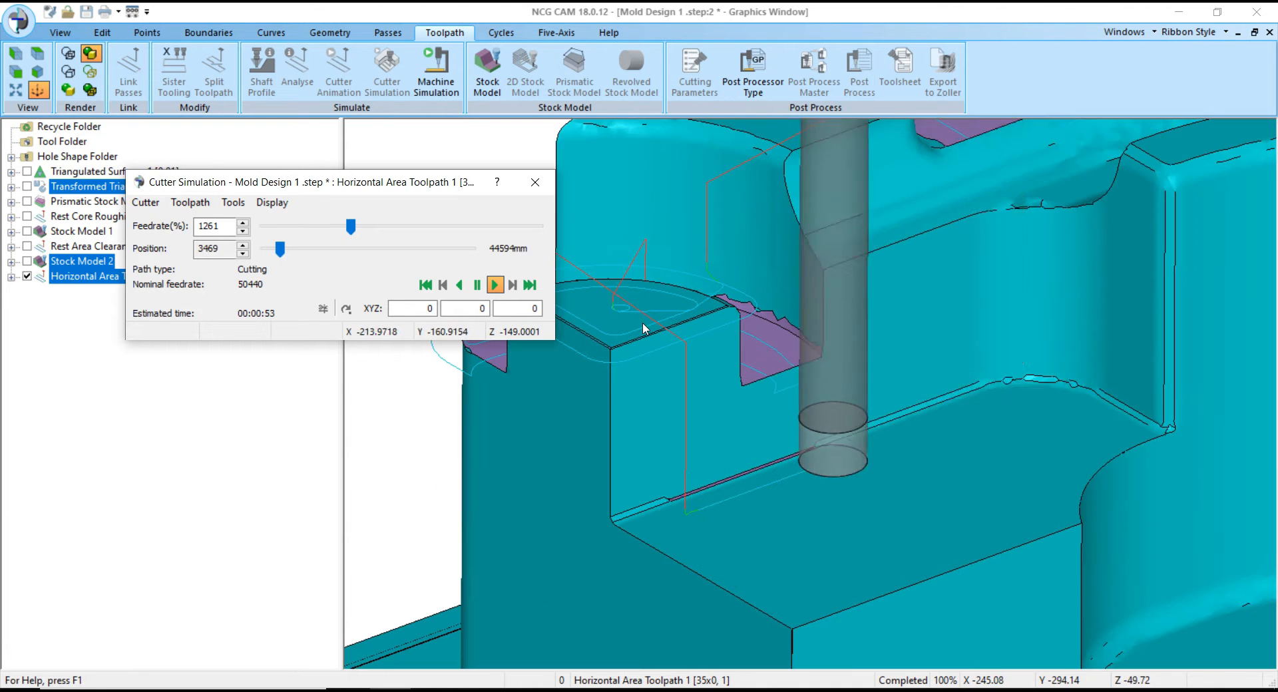
scroll(659, 321, "down", 5)
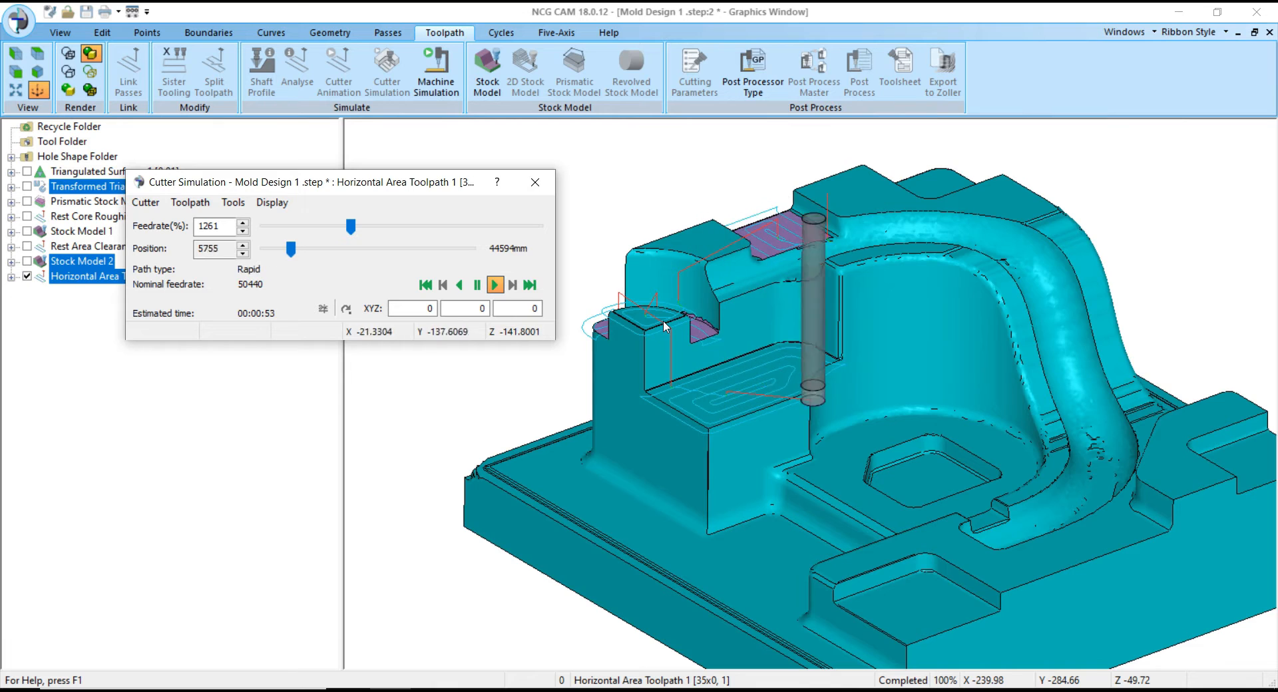
scroll(759, 384, "down", 2)
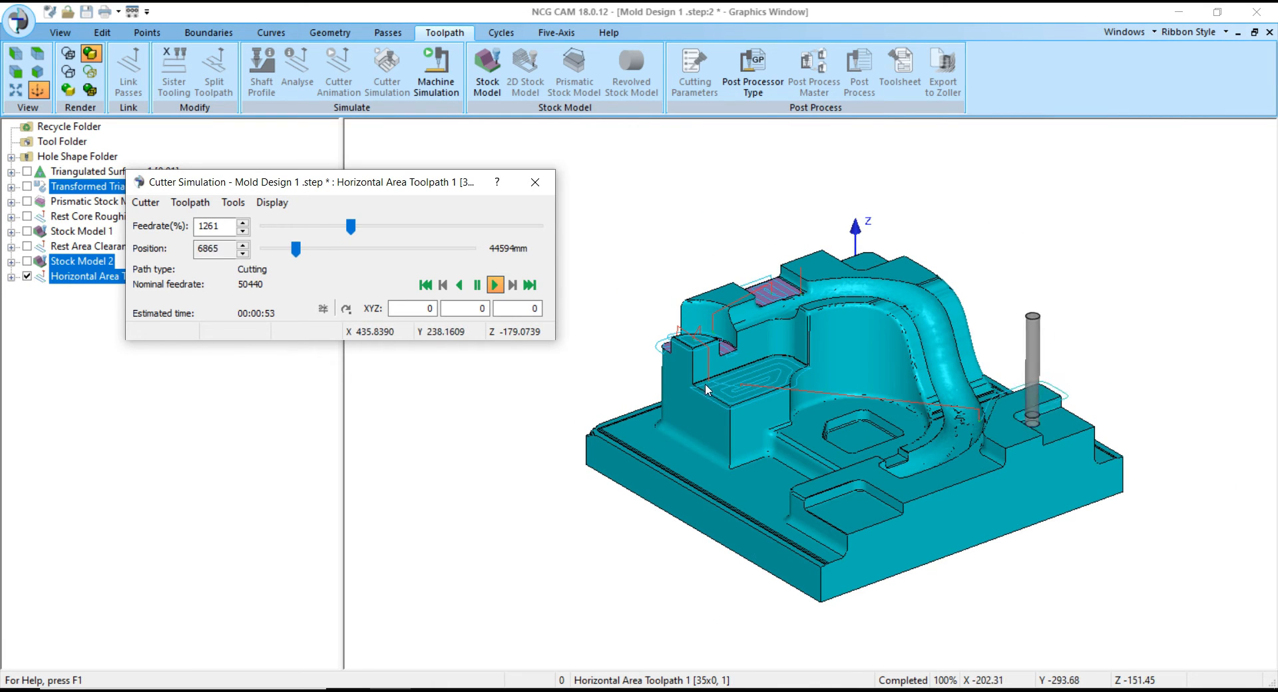
- Inspect the simulated cuts on the raised ledges and corner steps from a low side view and from above
scroll(705, 386, "up", 5)
middle_click_drag(706, 385, 831, 338)
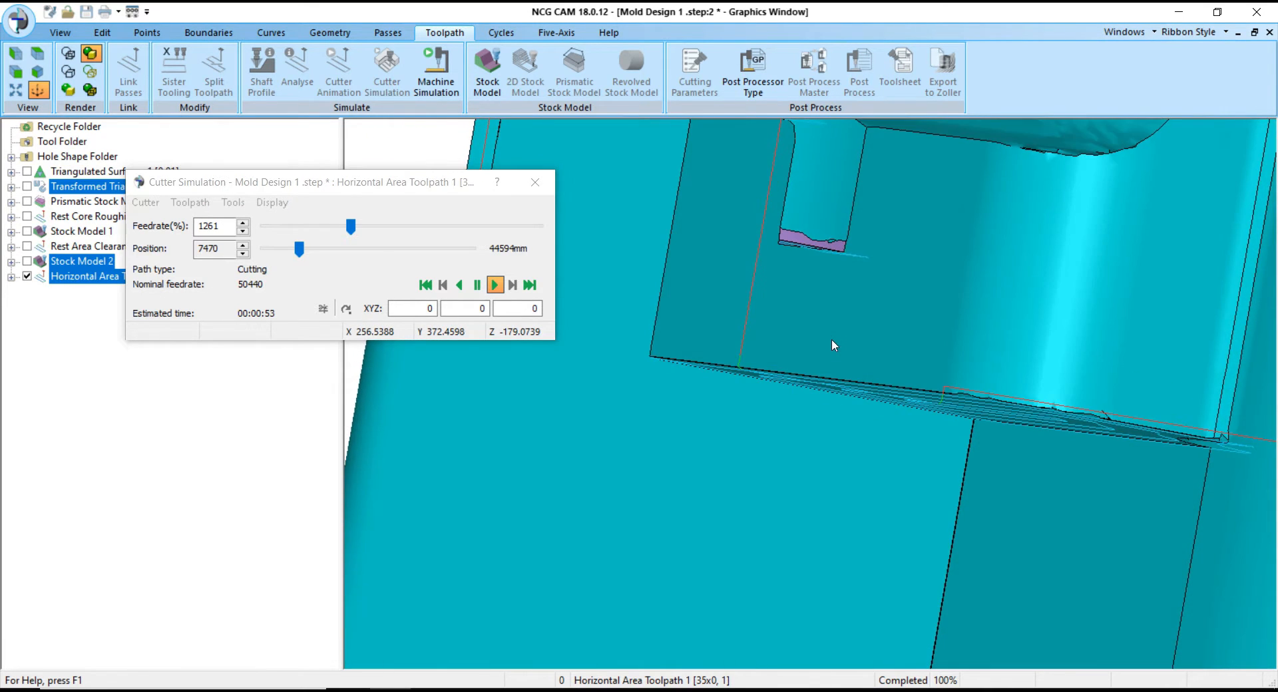
scroll(812, 367, "down", 3)
scroll(636, 285, "up", 5)
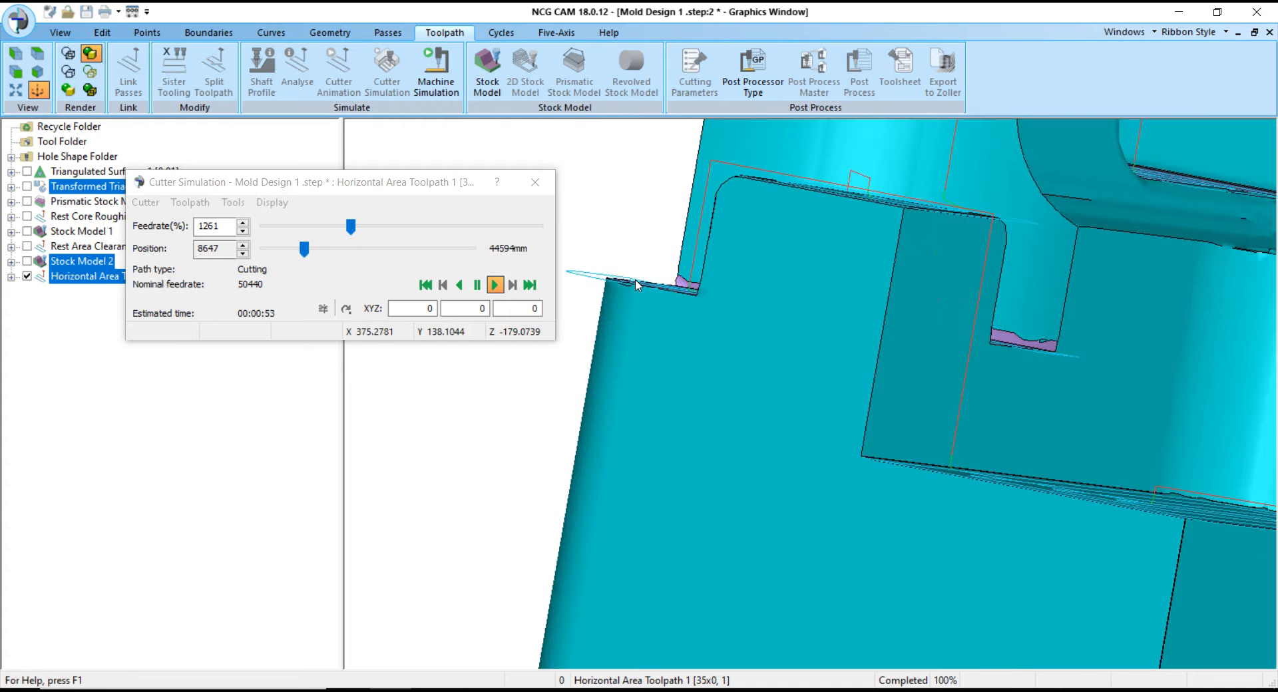
scroll(636, 285, "down", 6)
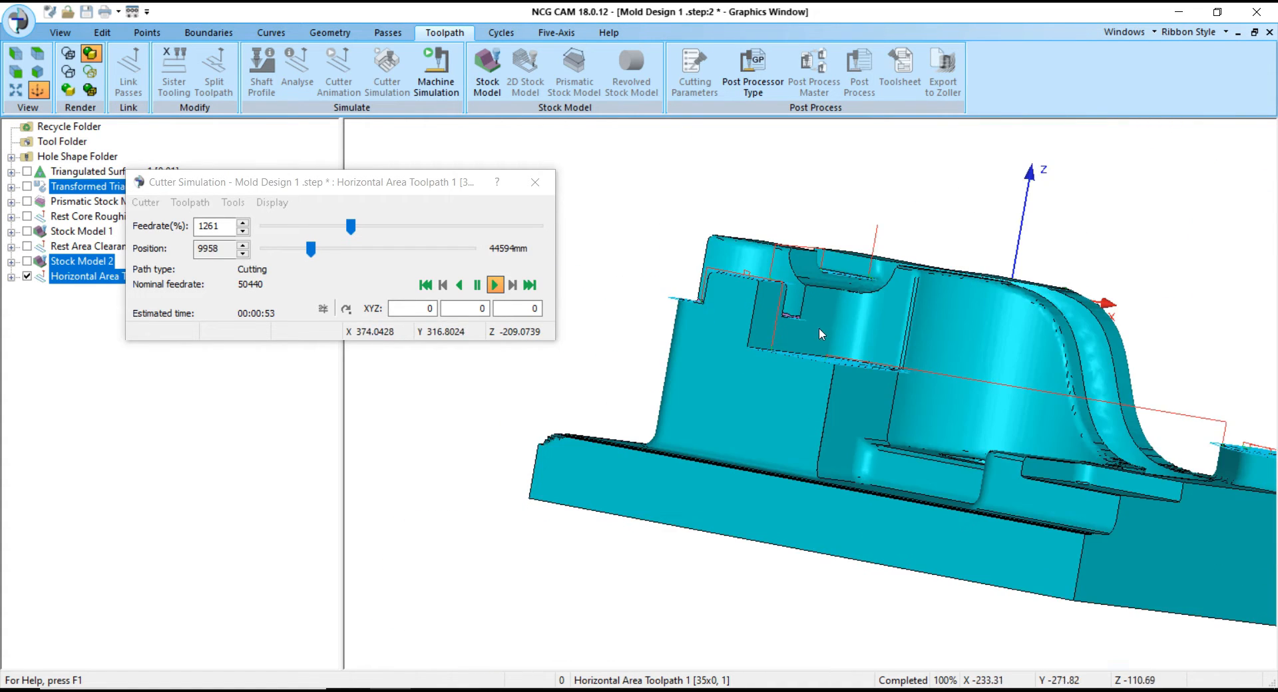
middle_click_drag(784, 364, 745, 390)
scroll(701, 386, "down", 2)
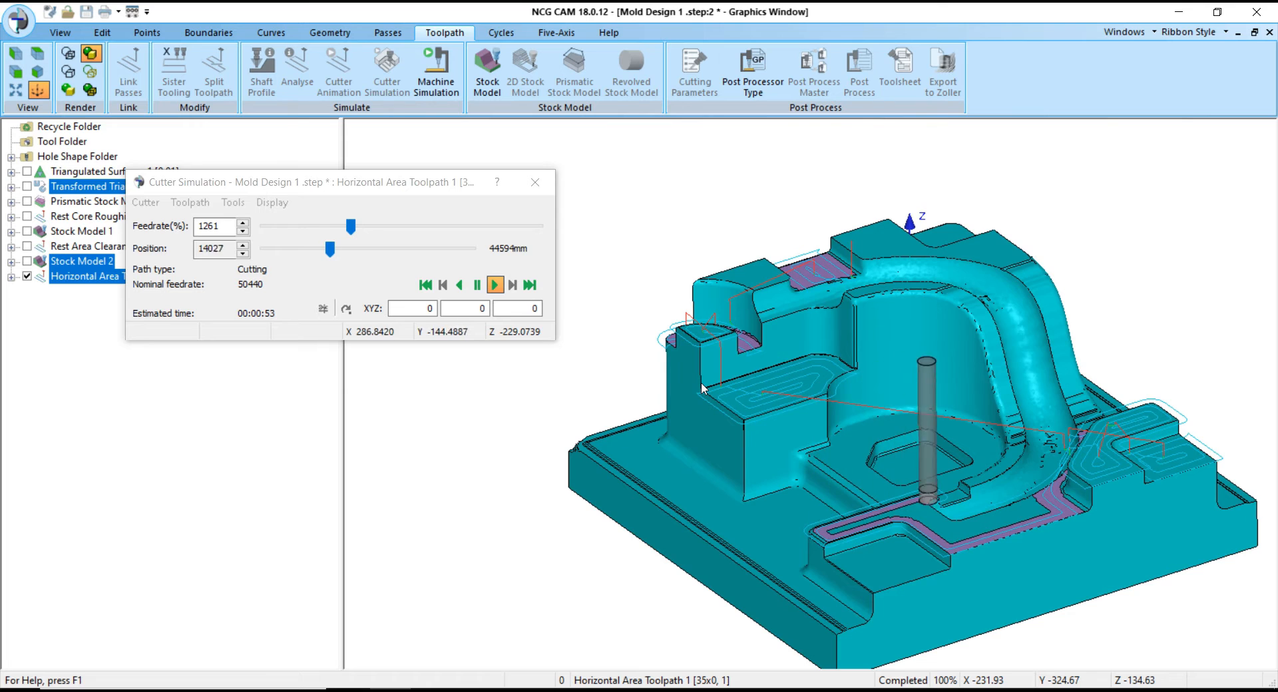
scroll(763, 394, "down", 3)
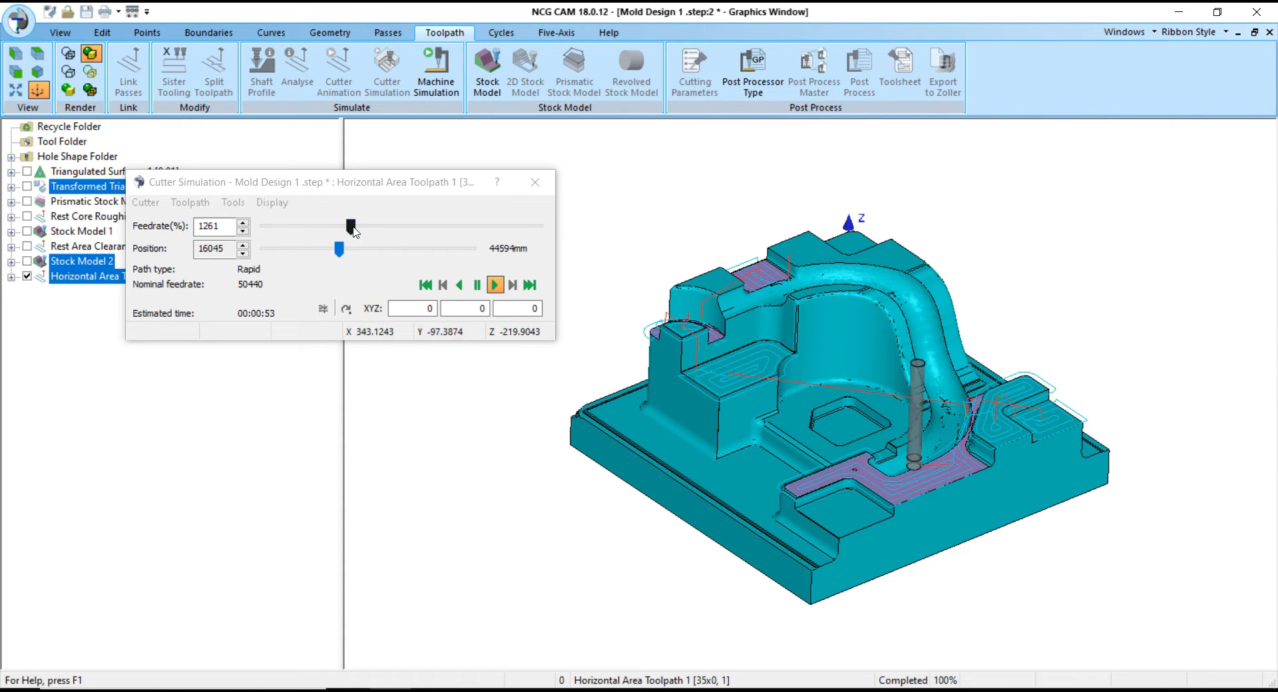
- Speed the horizontal area simulation up to 3636%, watch it through to the end of the toolpath and close it
left_click_drag(351, 227, 531, 240)
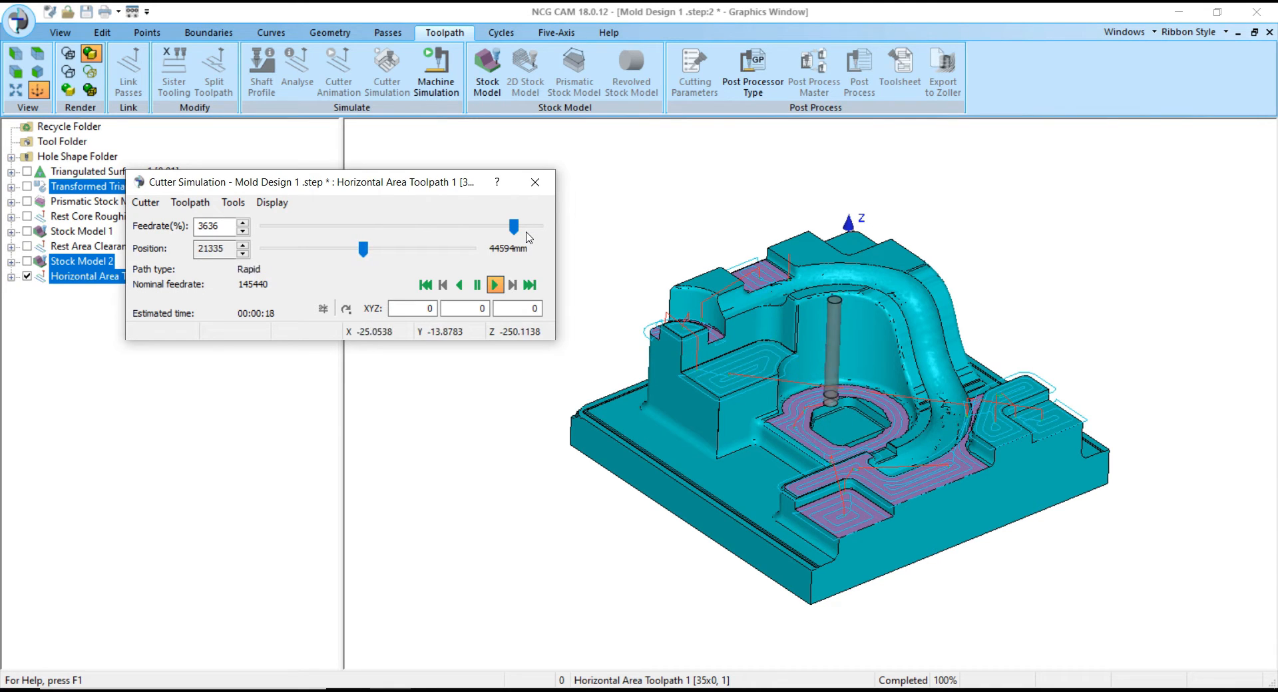
scroll(877, 444, "up", 5)
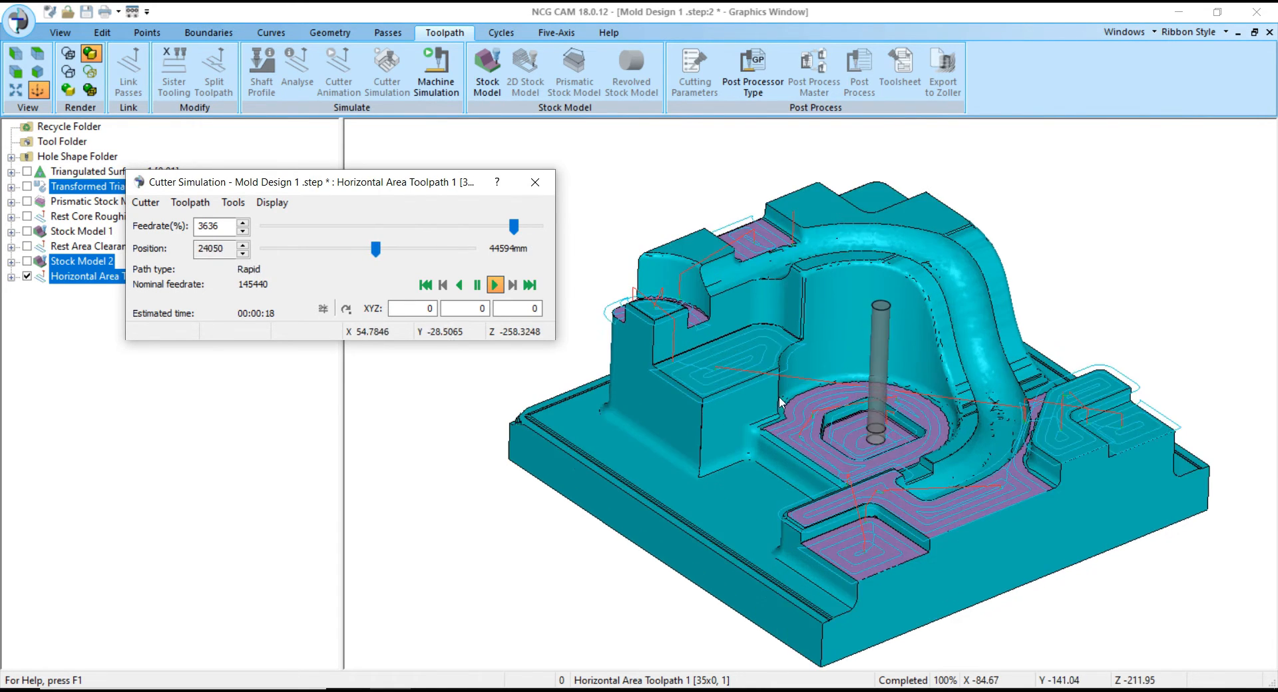
scroll(827, 409, "down", 4)
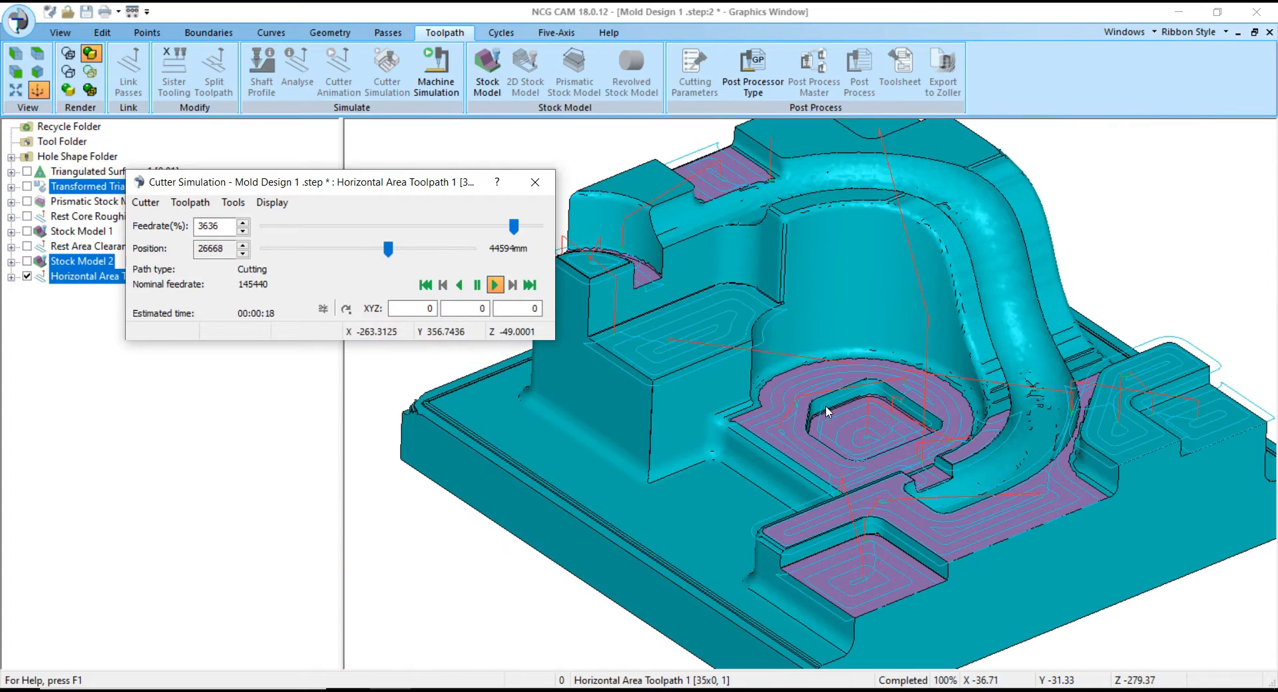
scroll(827, 411, "down", 2)
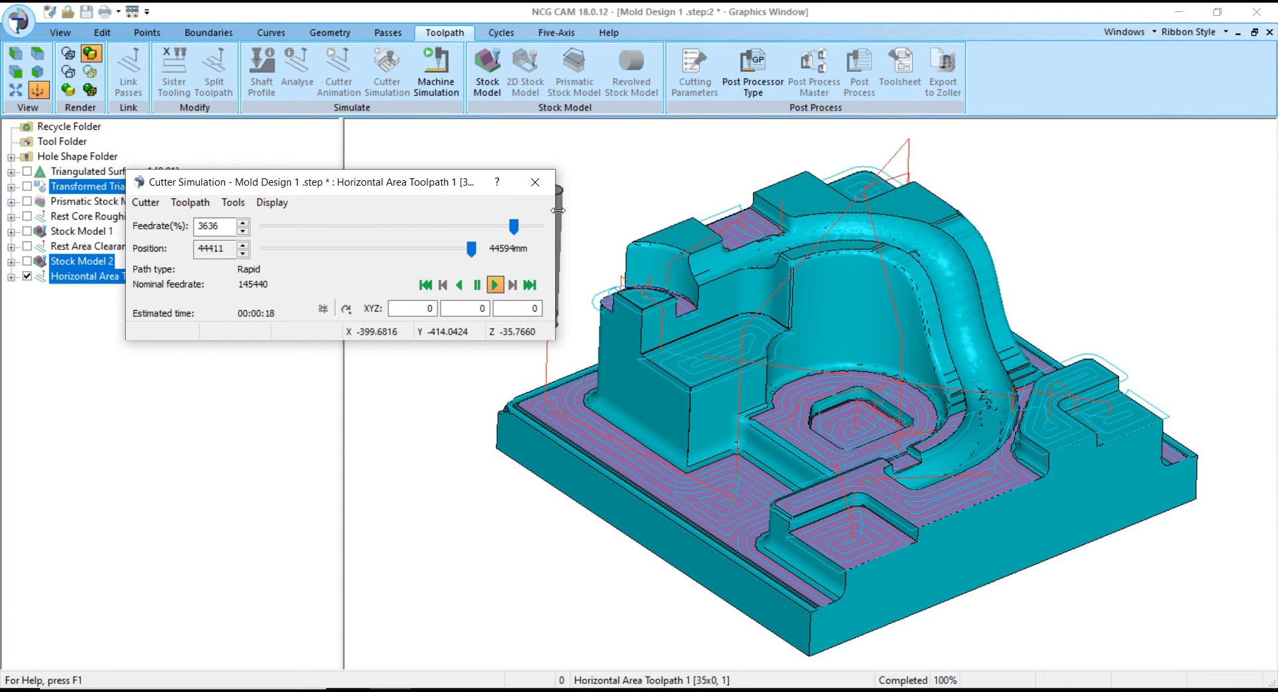
scroll(791, 386, "down", 5)
mouse_move(791, 386)
left_mouse_down()
mouse_move(798, 351)
mouse_move(794, 406)
mouse_move(791, 377)
left_mouse_up()
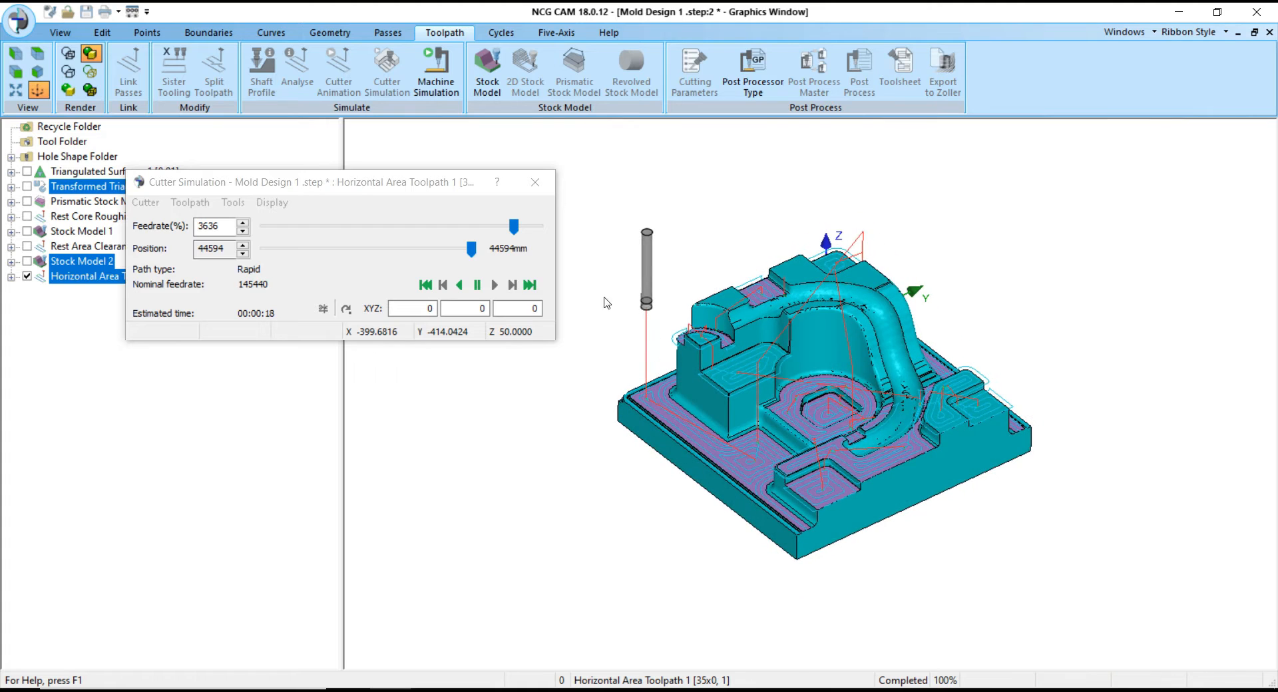
left_click(544, 190)
- Hide Horizontal Area Toolpath 1 and display only Transformed Triangulated Surfaces 1
scroll(844, 332, "up", 4)
mouse_move(823, 333)
left_mouse_down()
mouse_move(808, 339)
mouse_move(804, 322)
left_mouse_up()
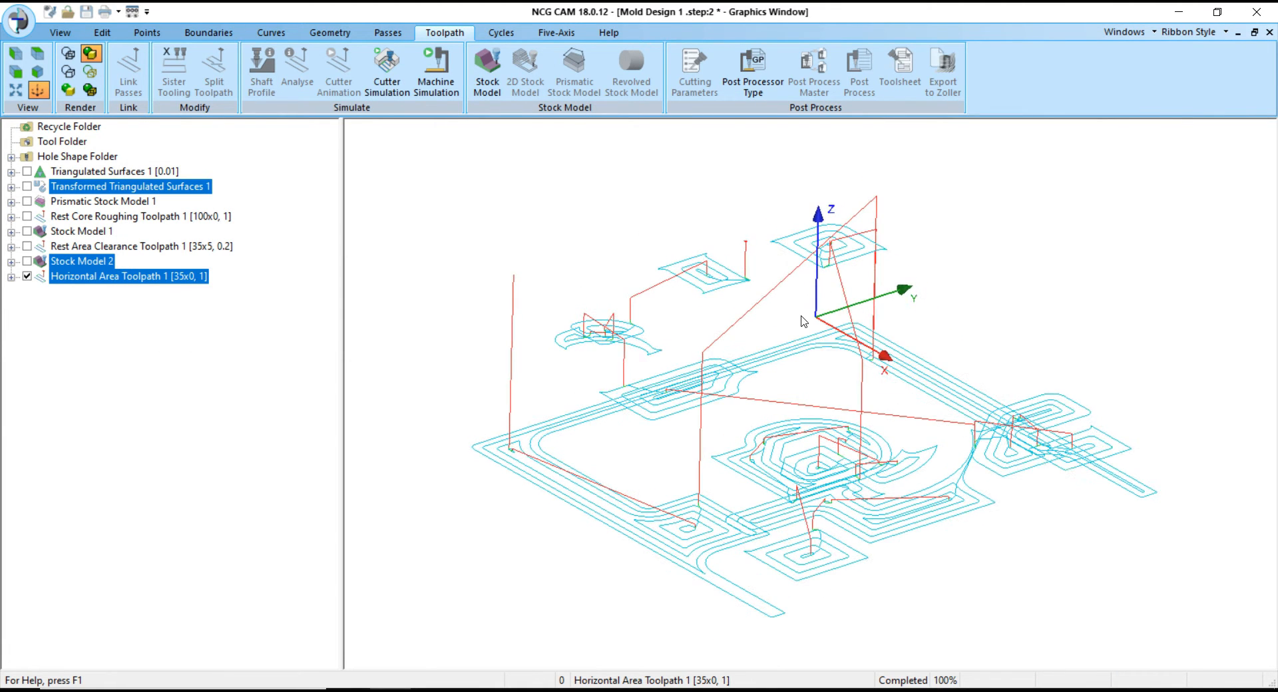
left_click(72, 244)
left_click(70, 206)
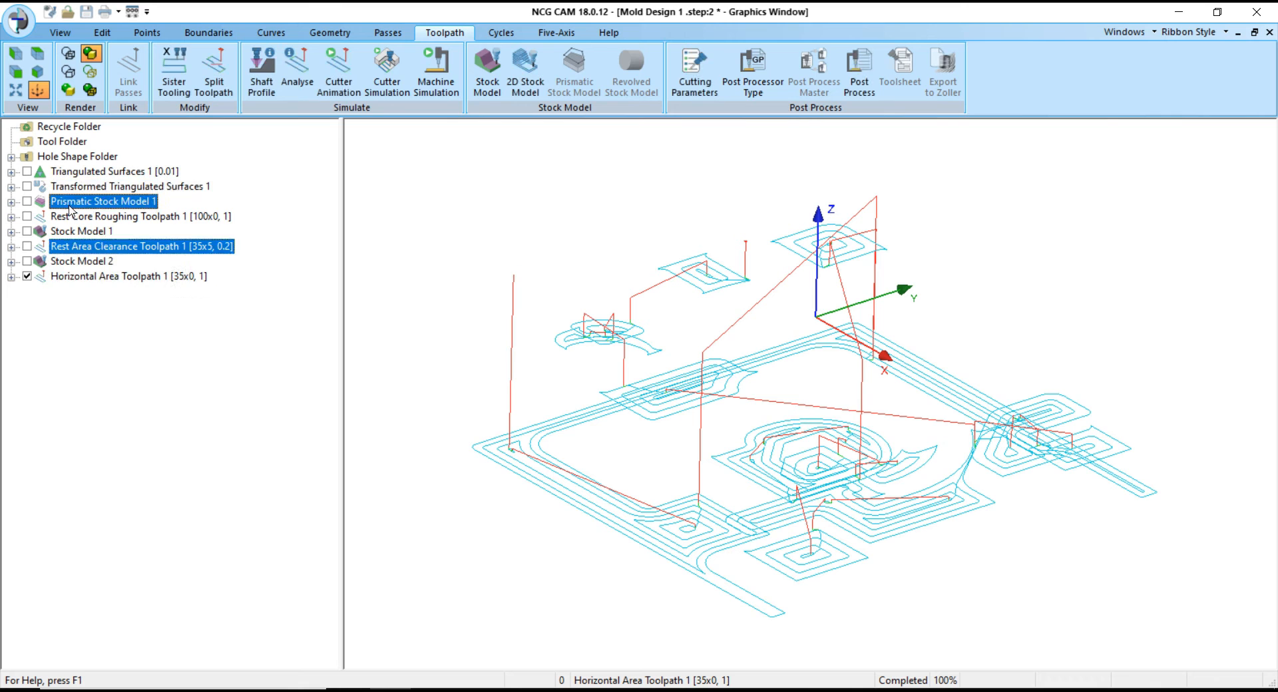
left_click(46, 187)
left_click_drag(845, 394, 782, 389)
left_click(27, 276)
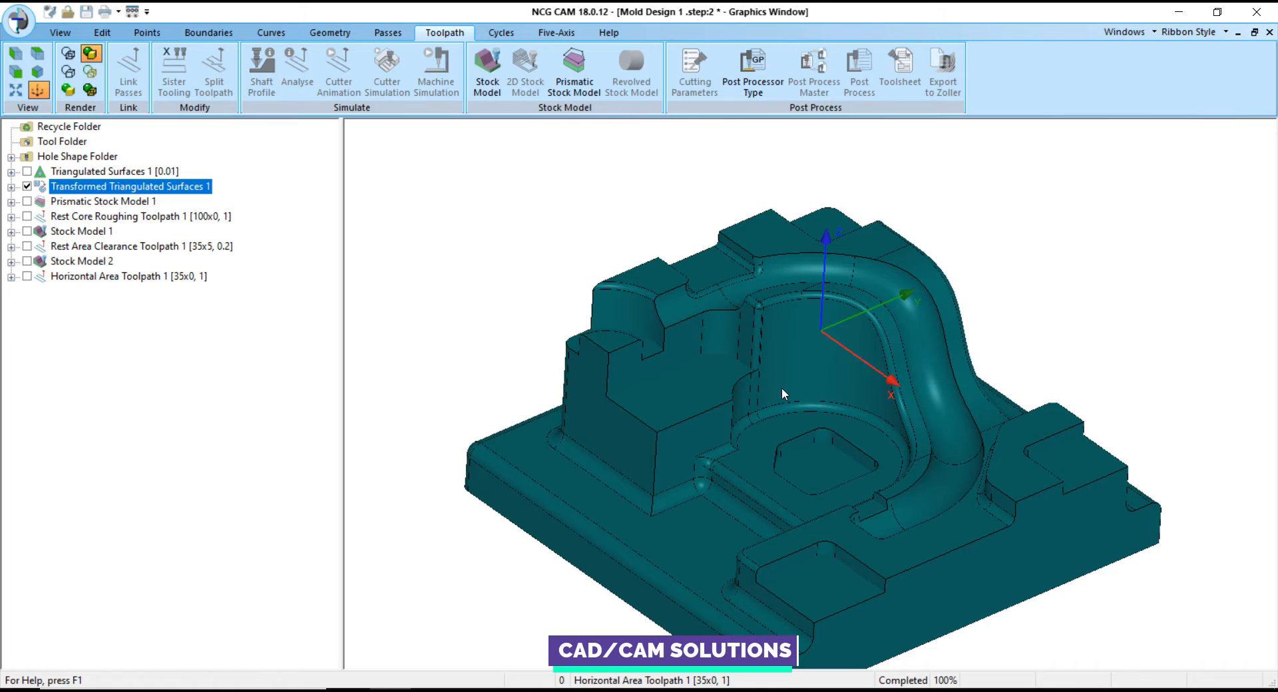
- Start waterline passes on the transformed surfaces and choose the 40x2 D40 tool from the recent tools
right_click(113, 195)
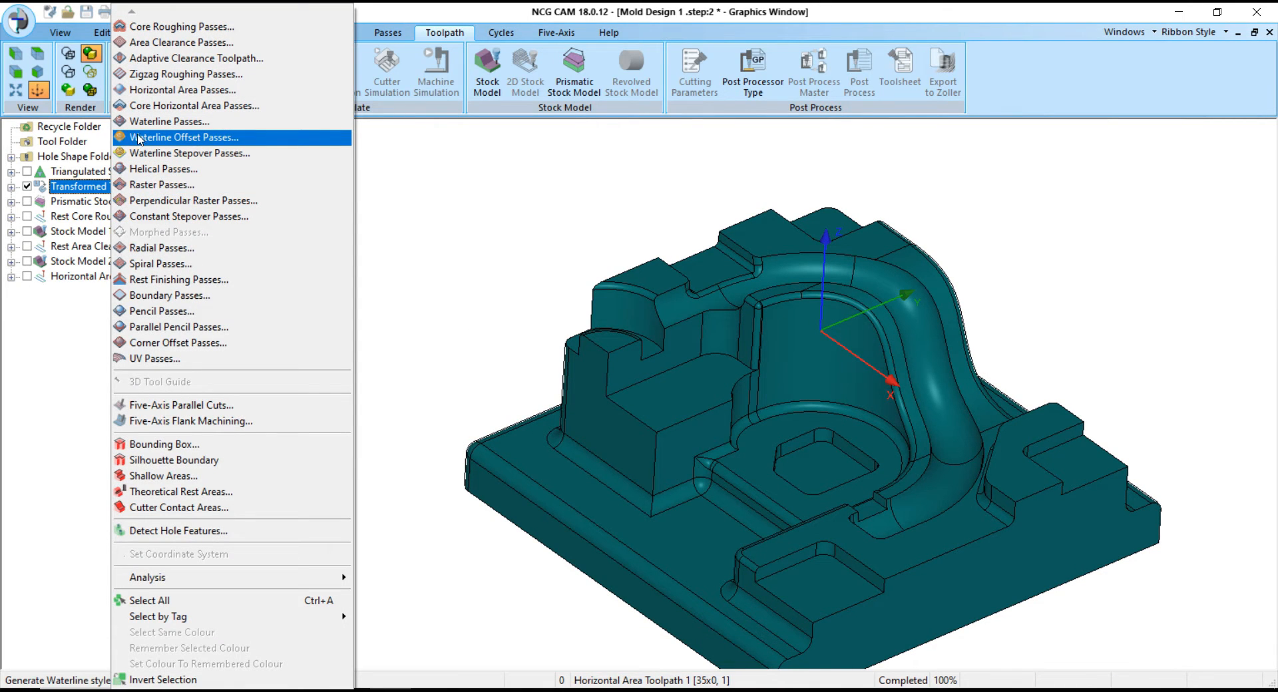
left_click(158, 122)
scroll(982, 275, "down", 2)
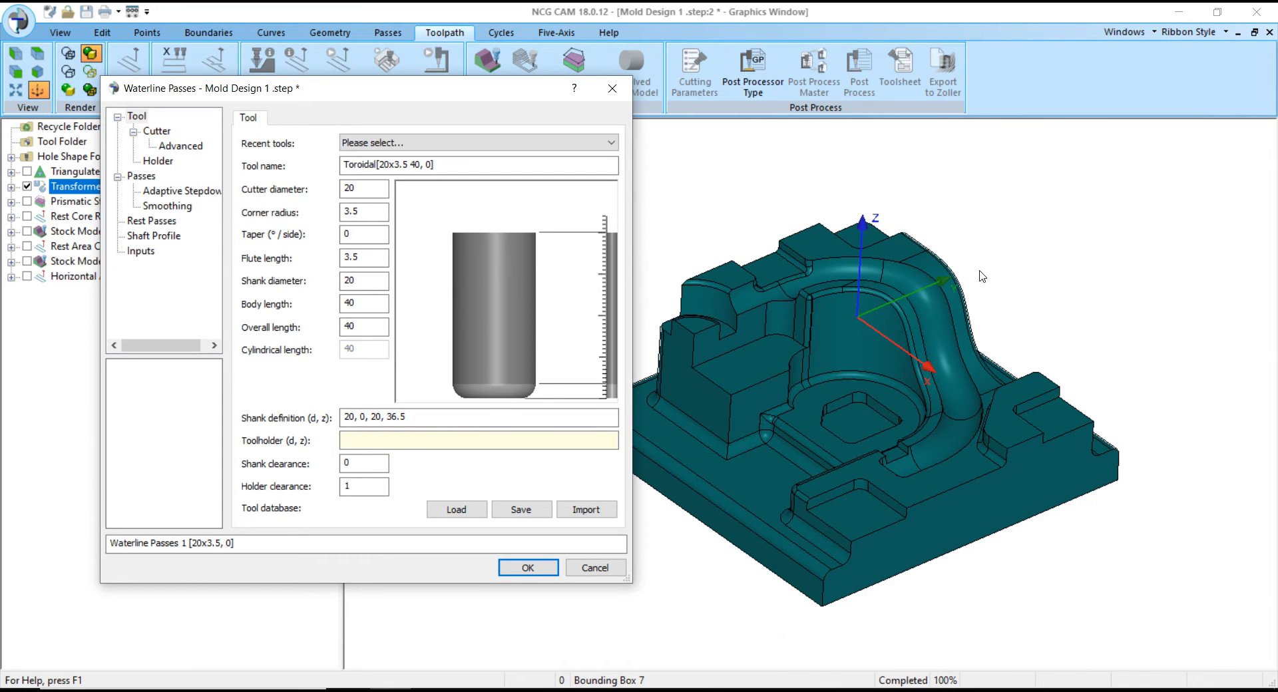
left_click(366, 144)
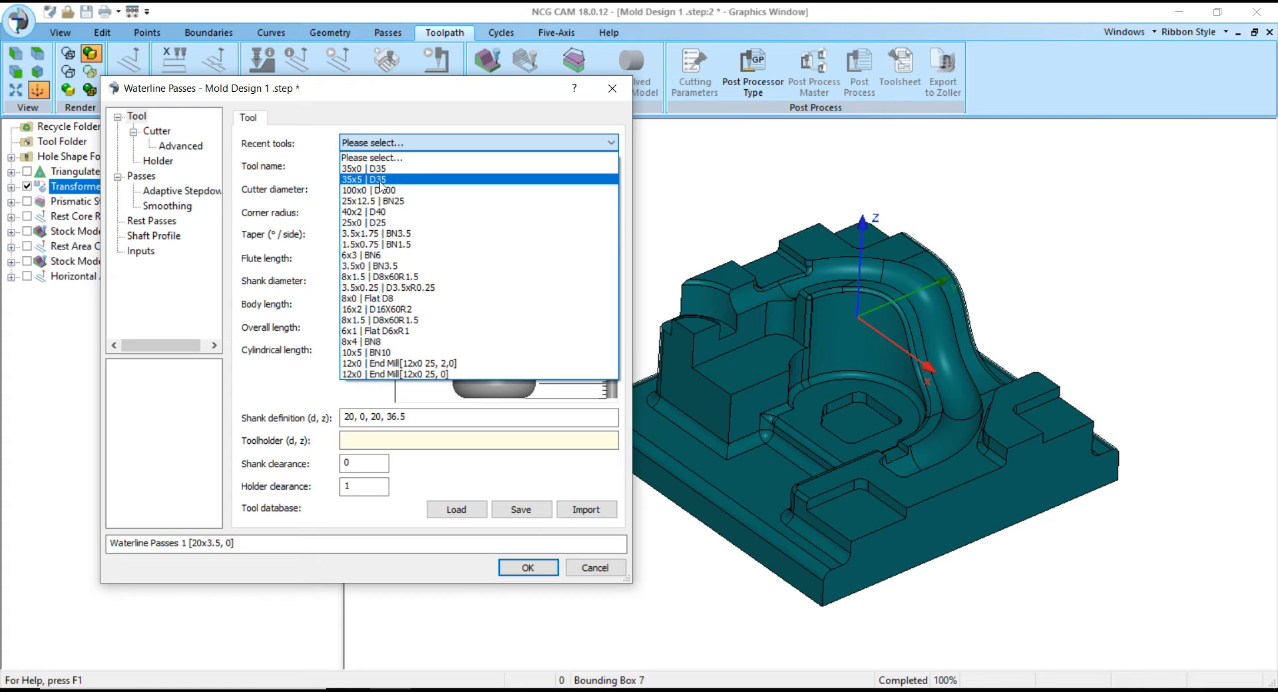
left_click(384, 212)
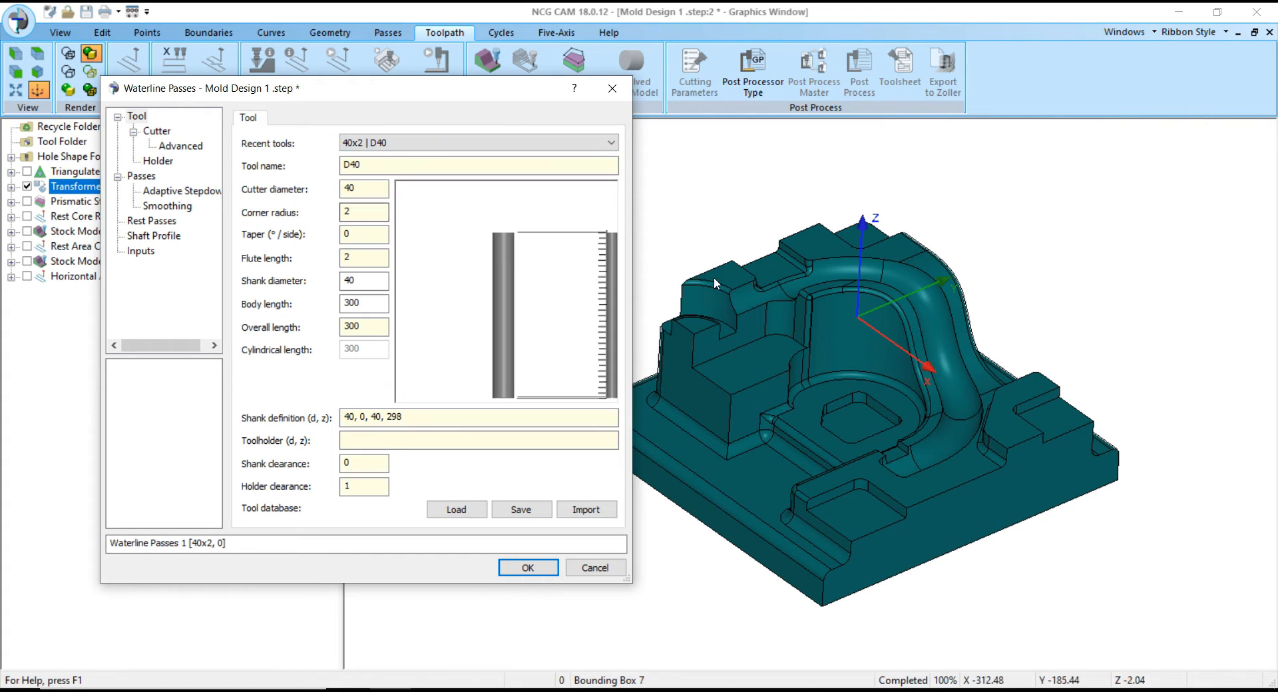
scroll(924, 322, "down", 3)
middle_click_drag(813, 321, 820, 302)
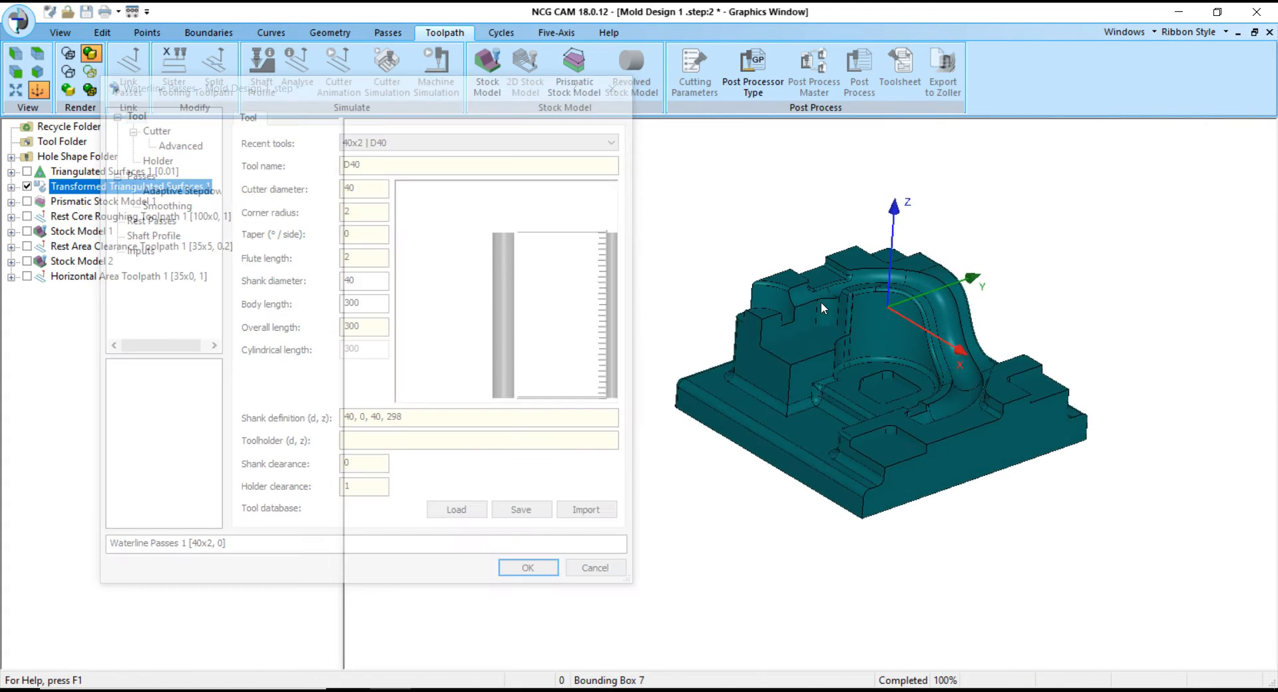
left_click(369, 167)
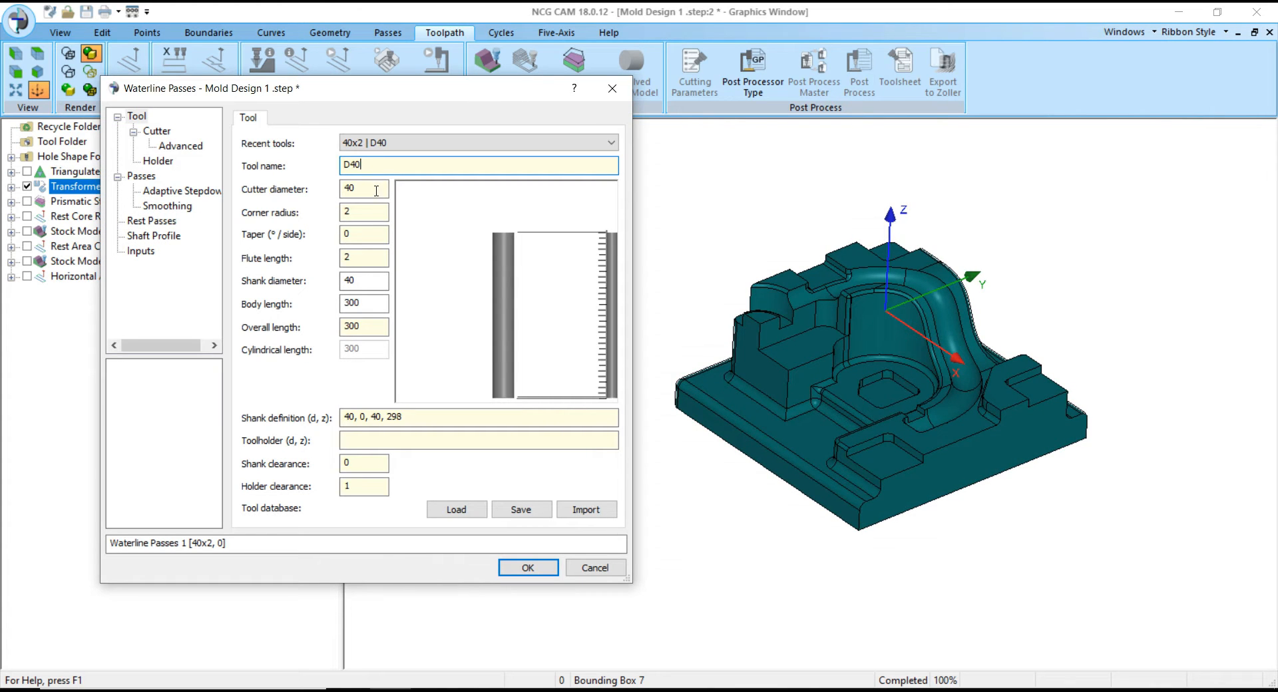
- Calculate the waterline passes with zero XY and Z thickness, 0.01 tolerance and a 0.6667 stepdown
left_click(165, 192)
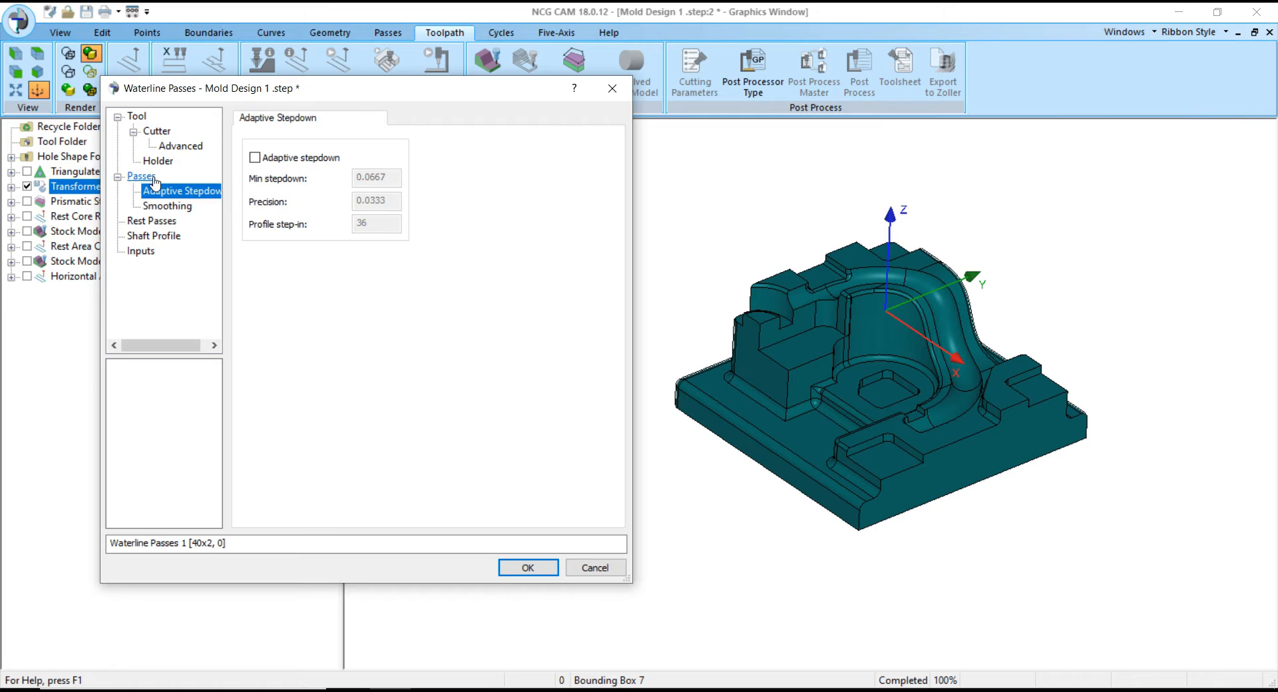
left_click(153, 178)
double_click(378, 159)
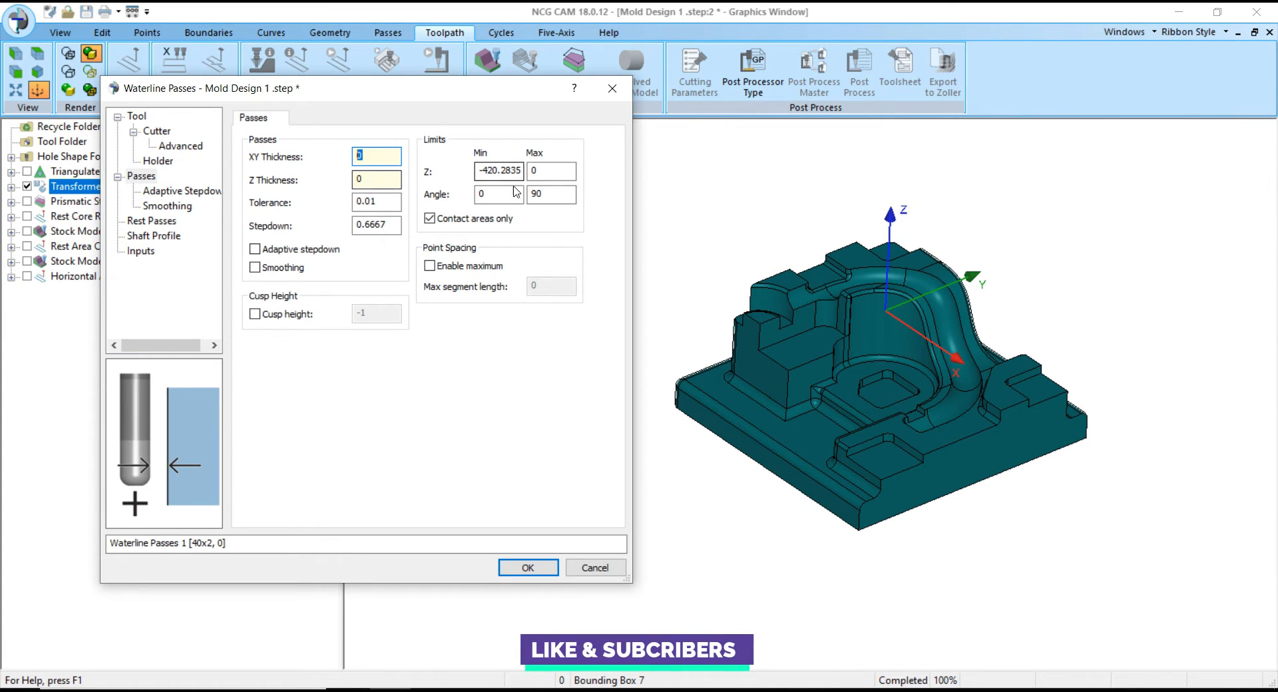
key("Tab")
key("Tab")
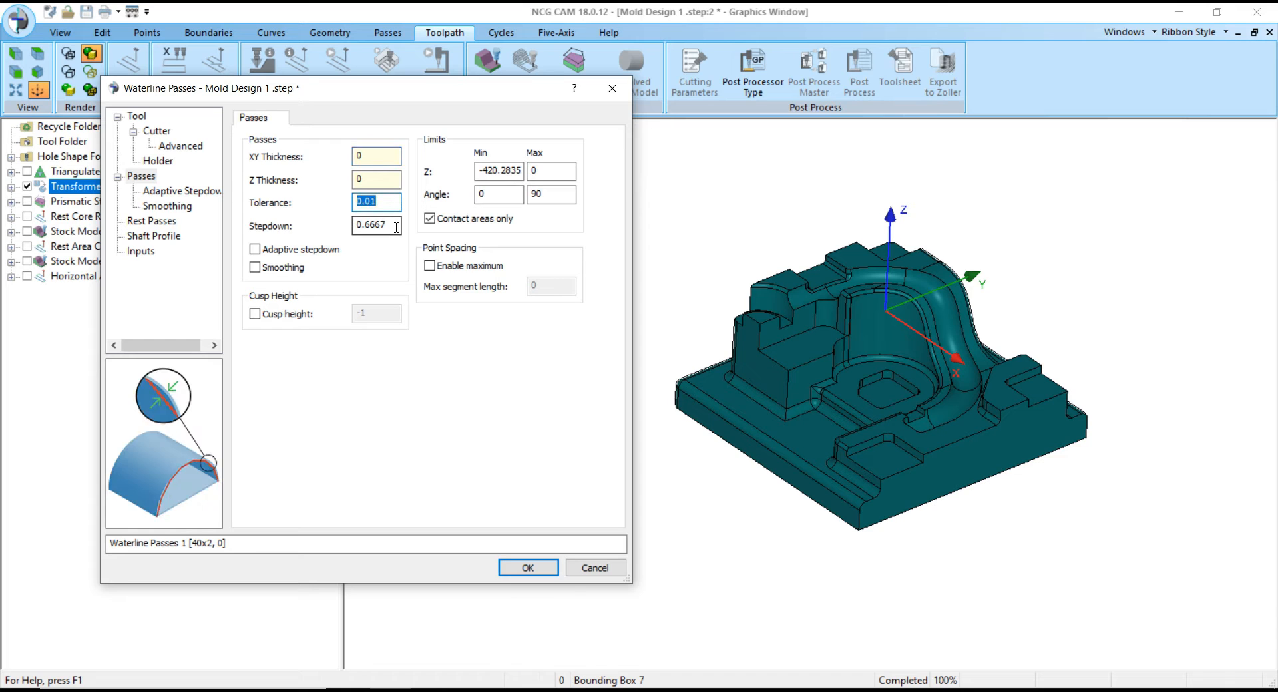
key("Tab")
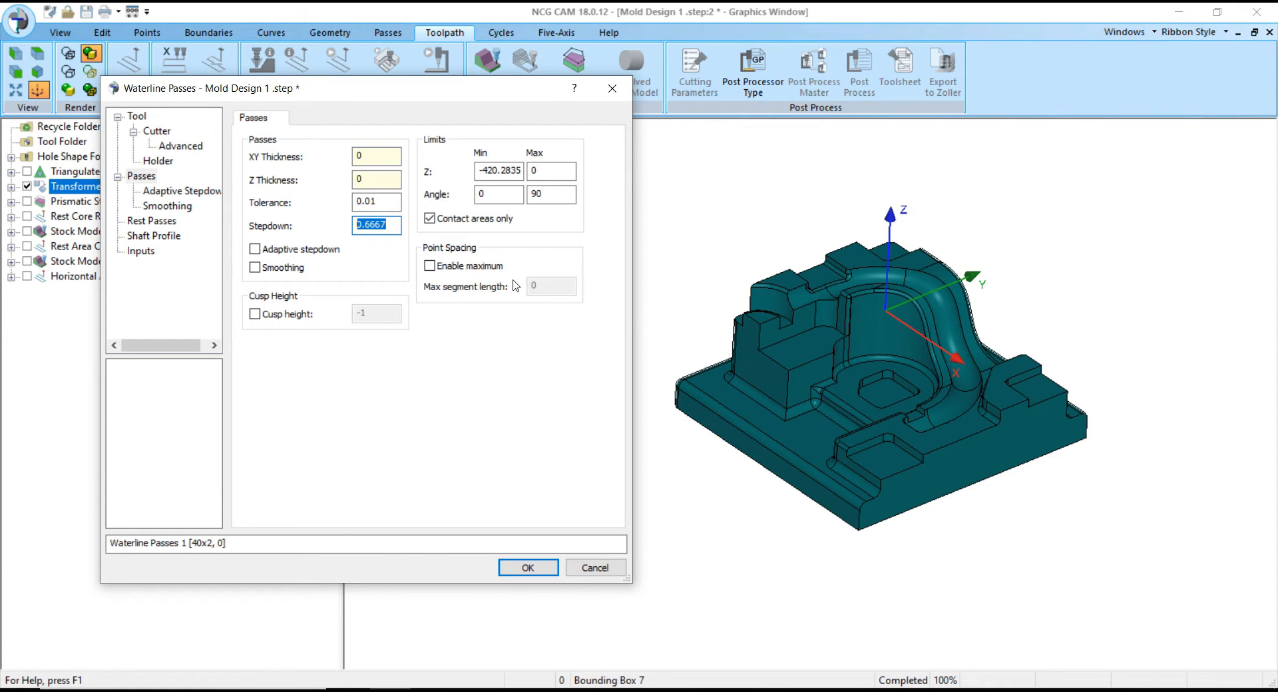
scroll(784, 336, "up", 2)
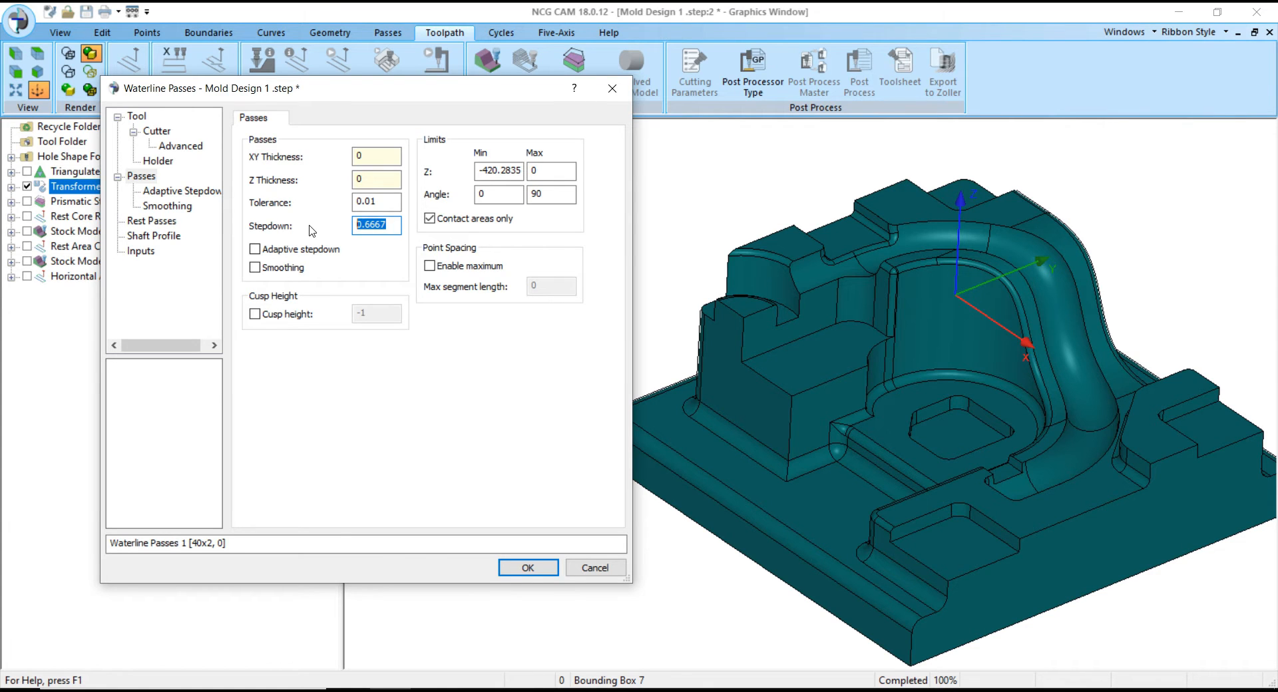
key("Return")
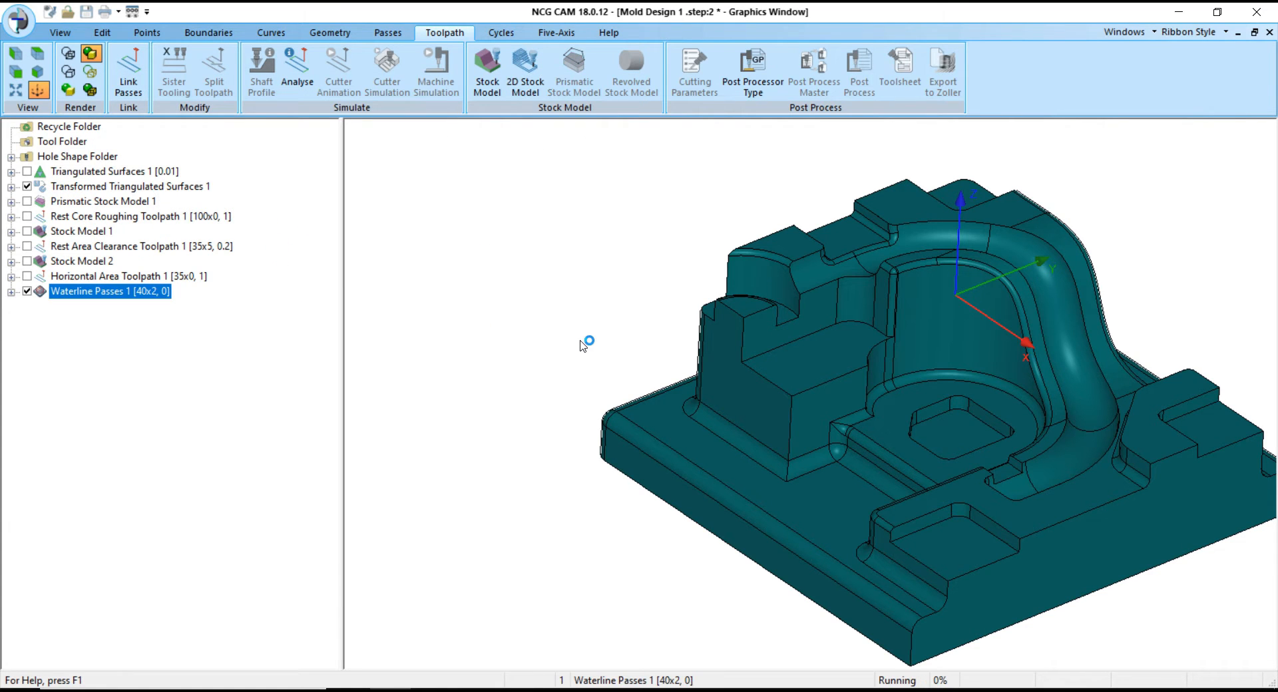
- Examine the waterline passes on the upper walls and curved surfaces of the mold while they calculate
scroll(583, 344, "down", 2)
scroll(588, 327, "up", 1)
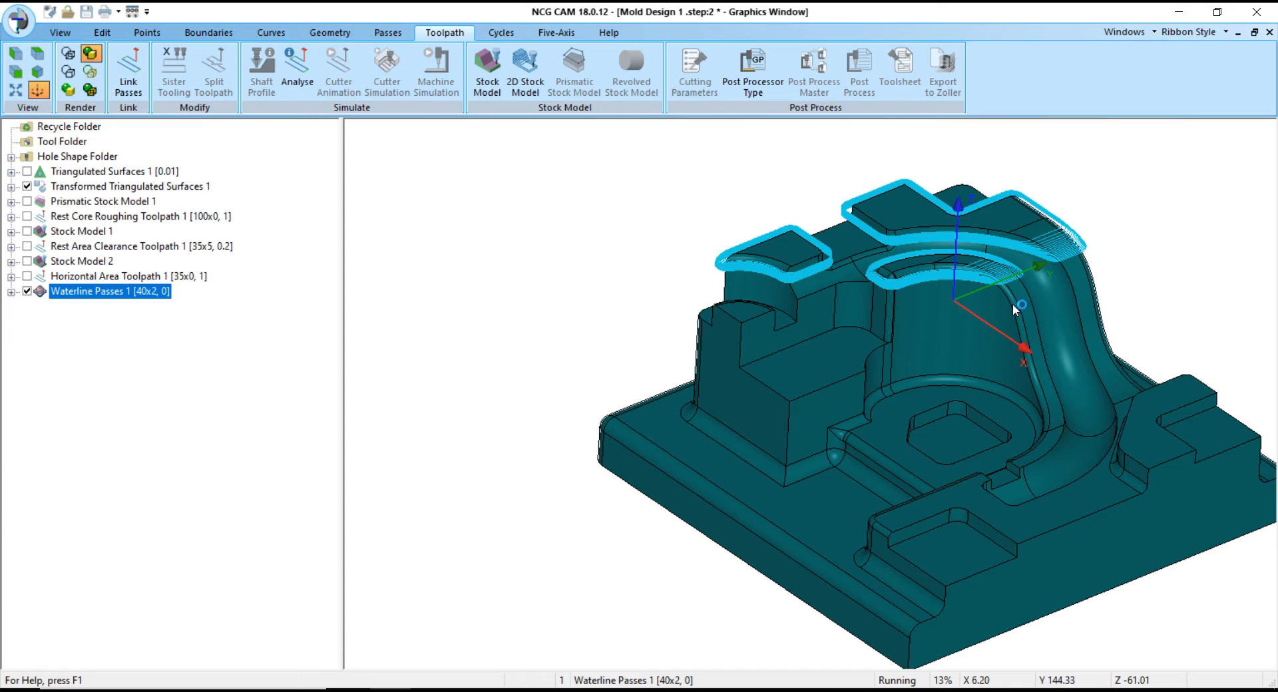
scroll(1017, 298, "up", 2)
scroll(934, 297, "down", 2)
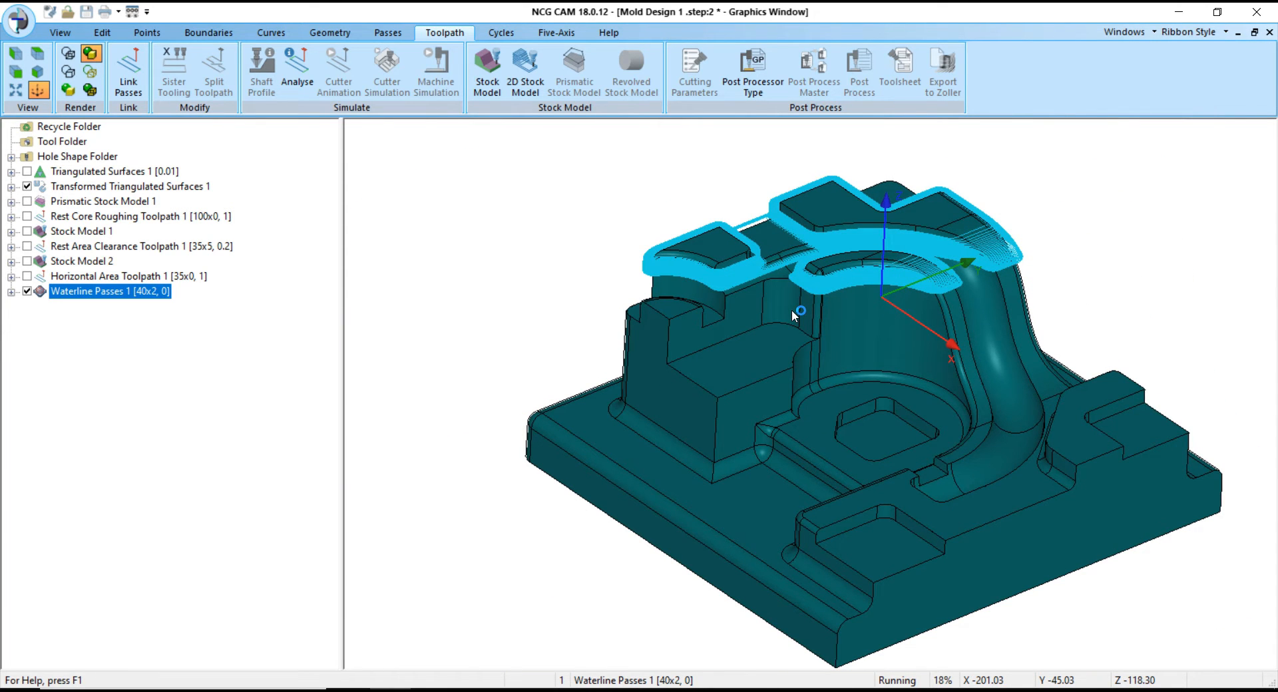
scroll(792, 310, "down", 2)
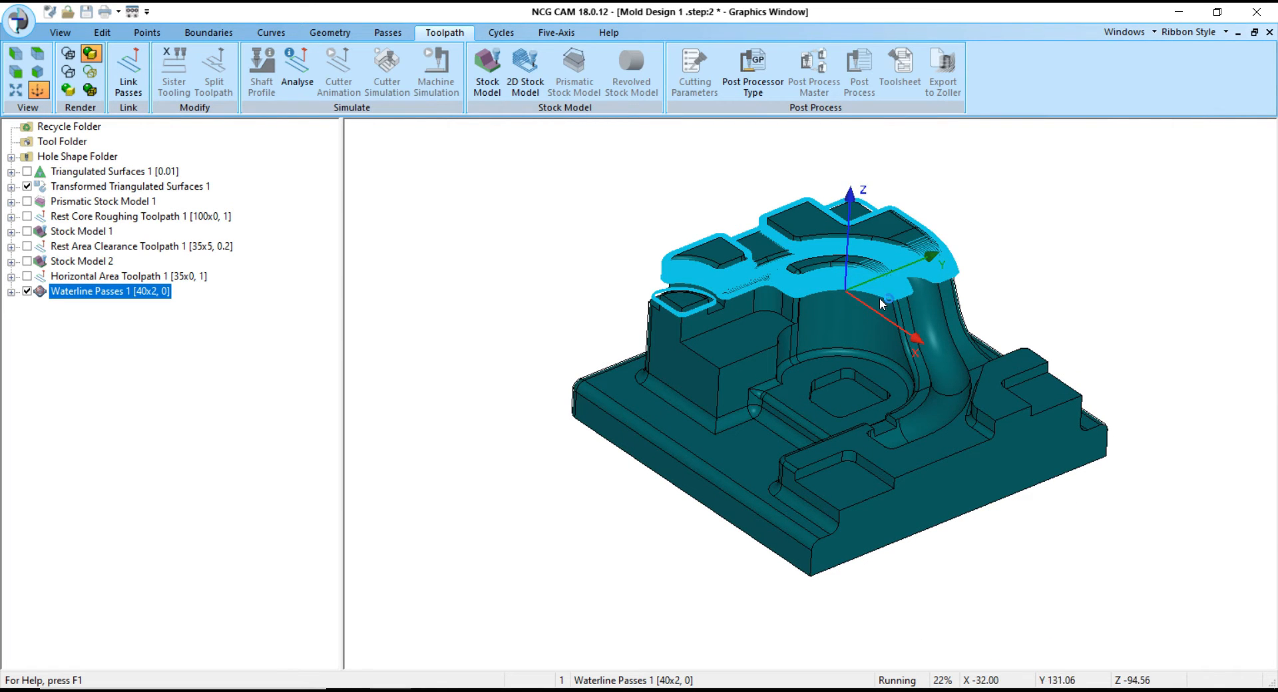
scroll(925, 280, "up", 5)
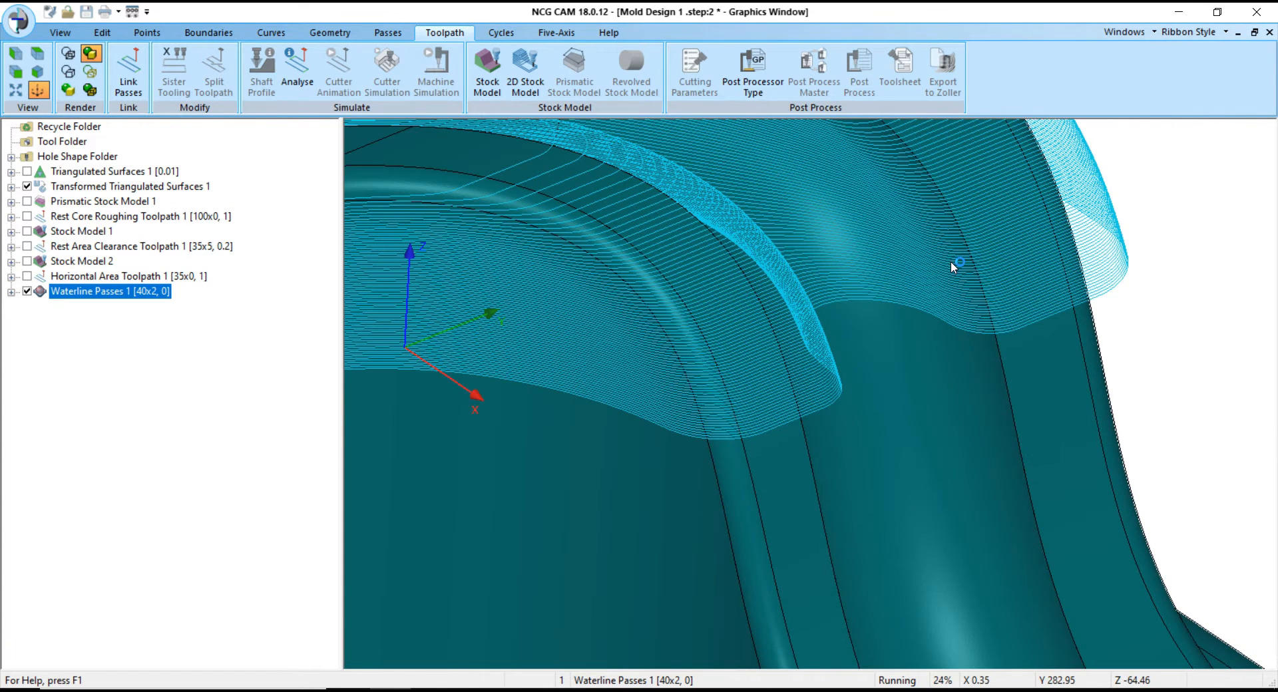
scroll(1019, 276, "down", 5)
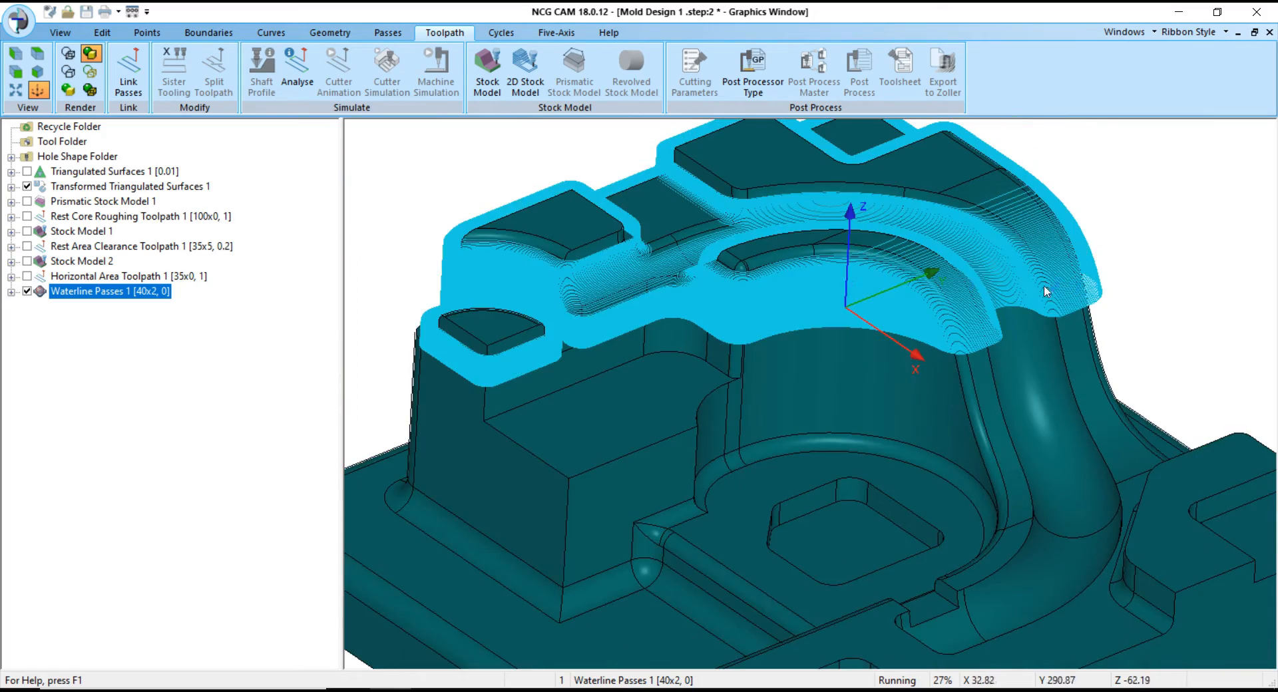
scroll(705, 310, "up", 5)
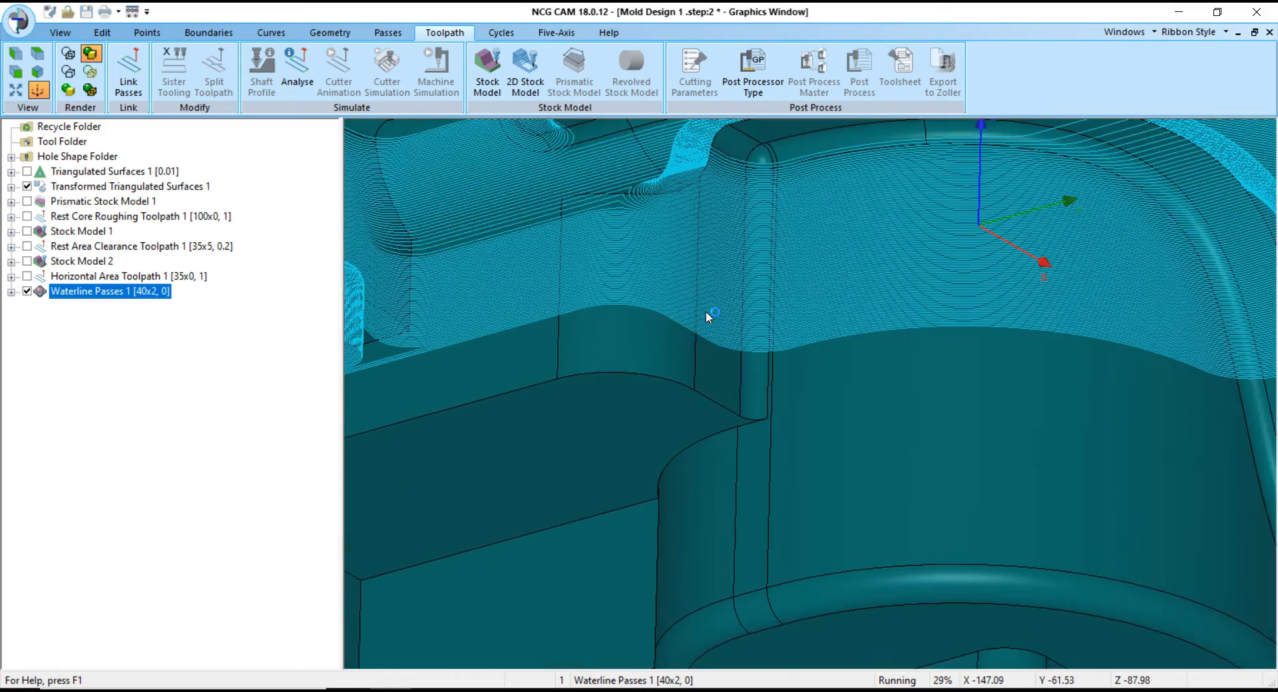
scroll(725, 275, "down", 5)
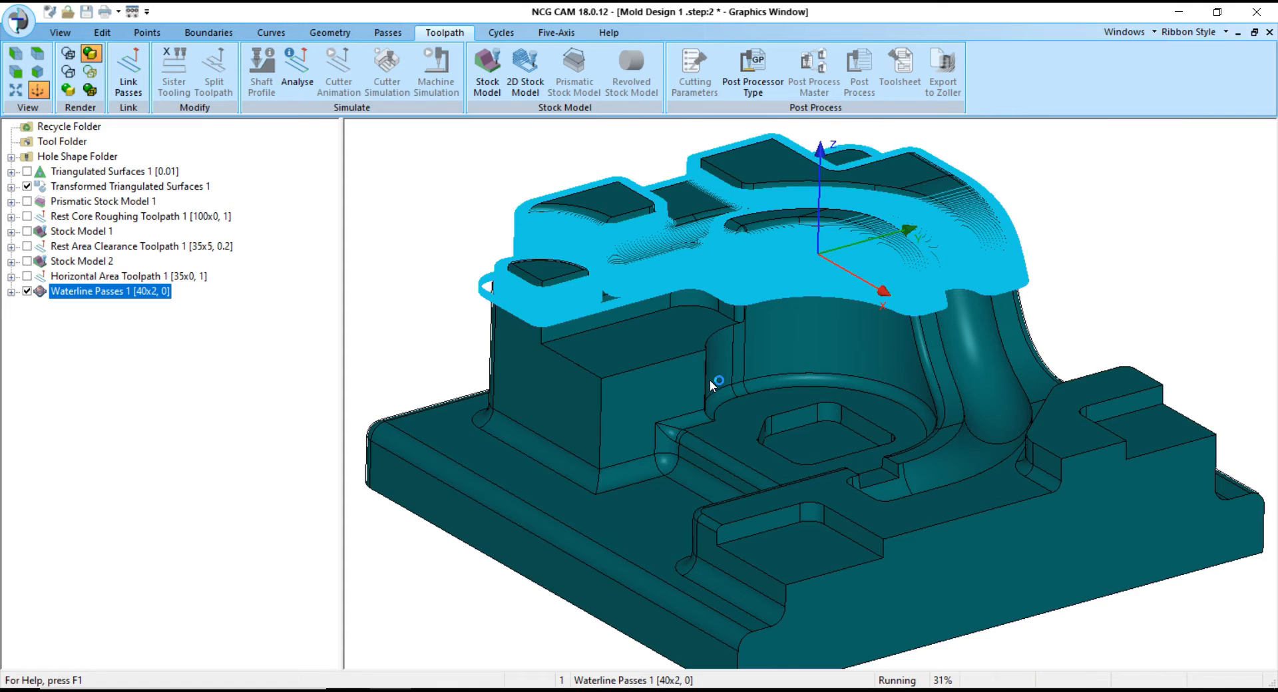
scroll(801, 326, "down", 3)
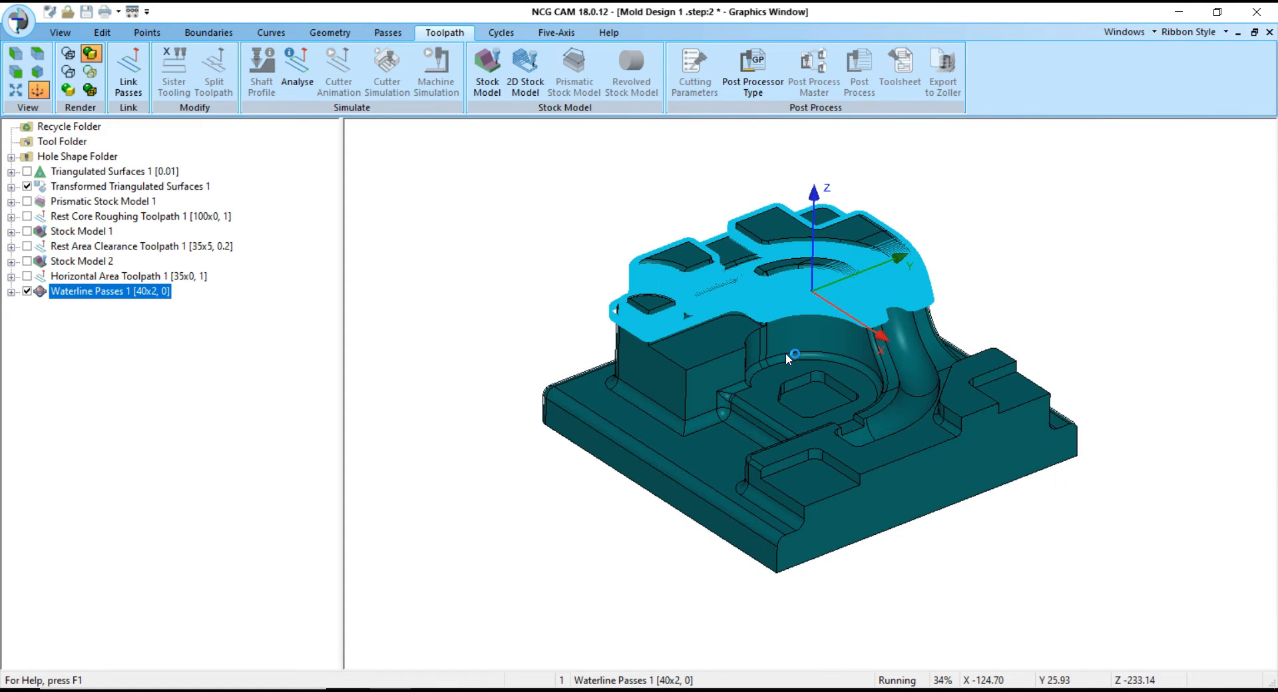
middle_click_drag(786, 354, 787, 361)
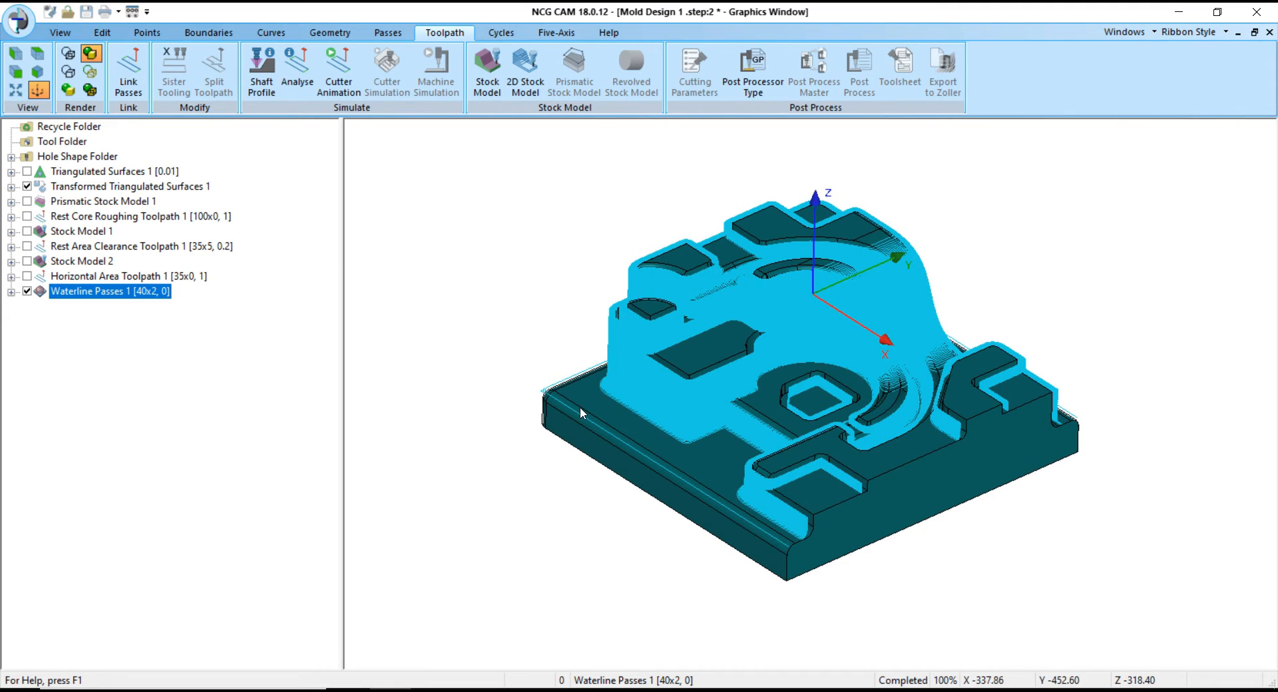
- Window-select the stray waterline passes running around the outer edge at one corner of the base and delete them
scroll(506, 373, "up", 6)
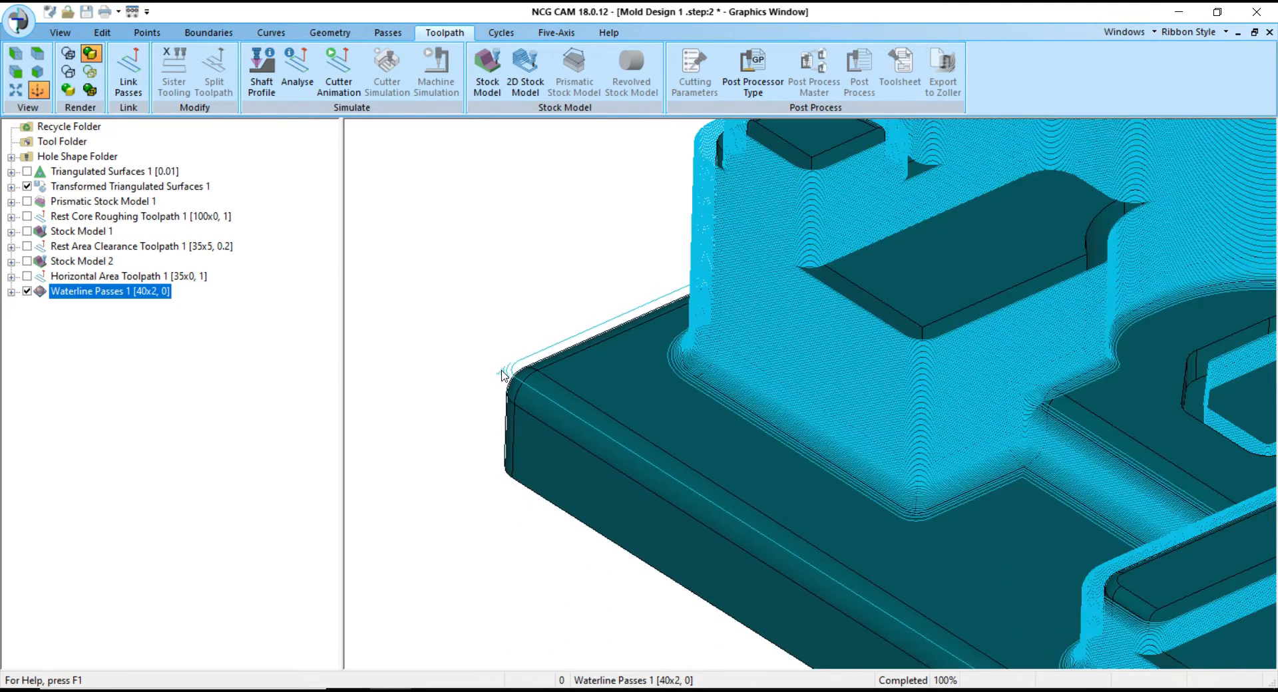
middle_click_drag(627, 365, 617, 366)
left_click_drag(543, 315, 466, 404)
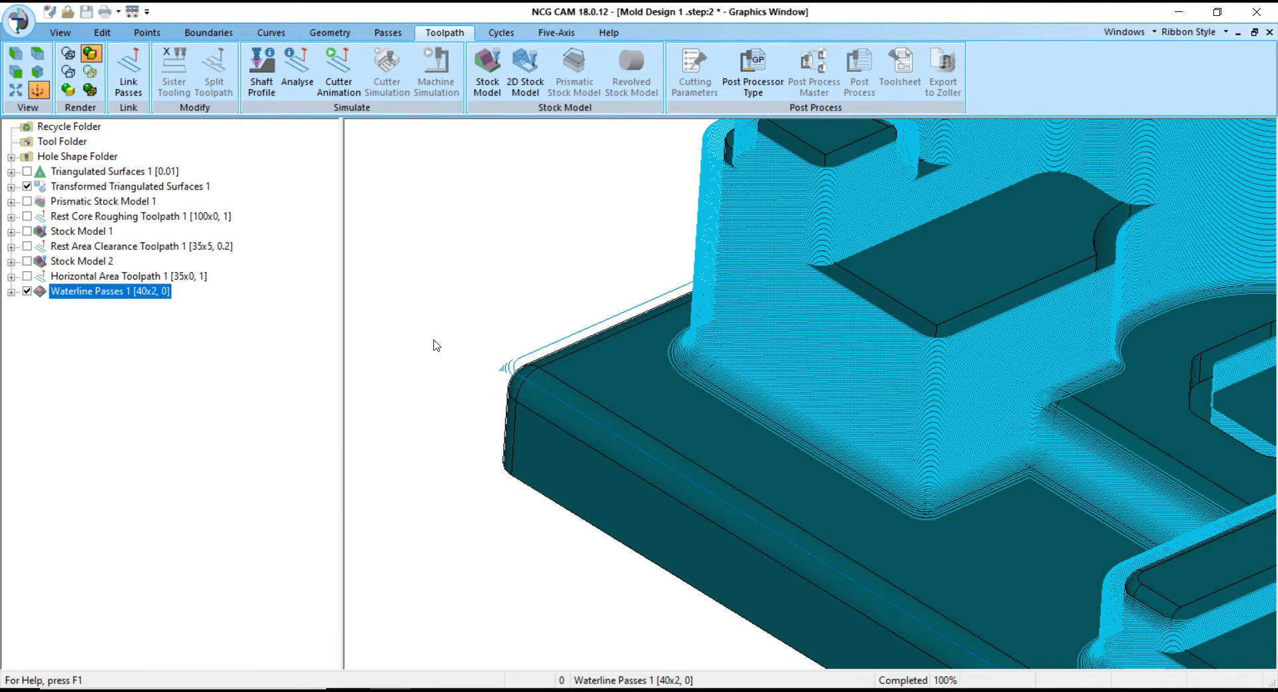
left_click(102, 31)
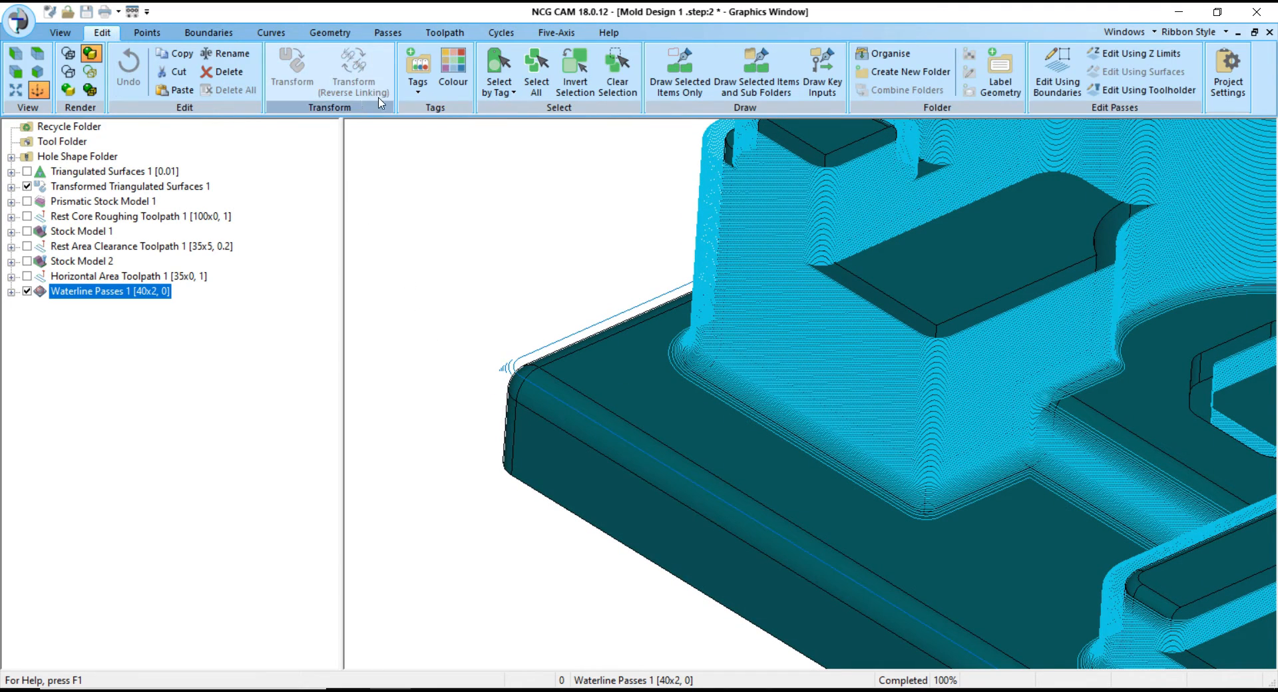
left_click(238, 72)
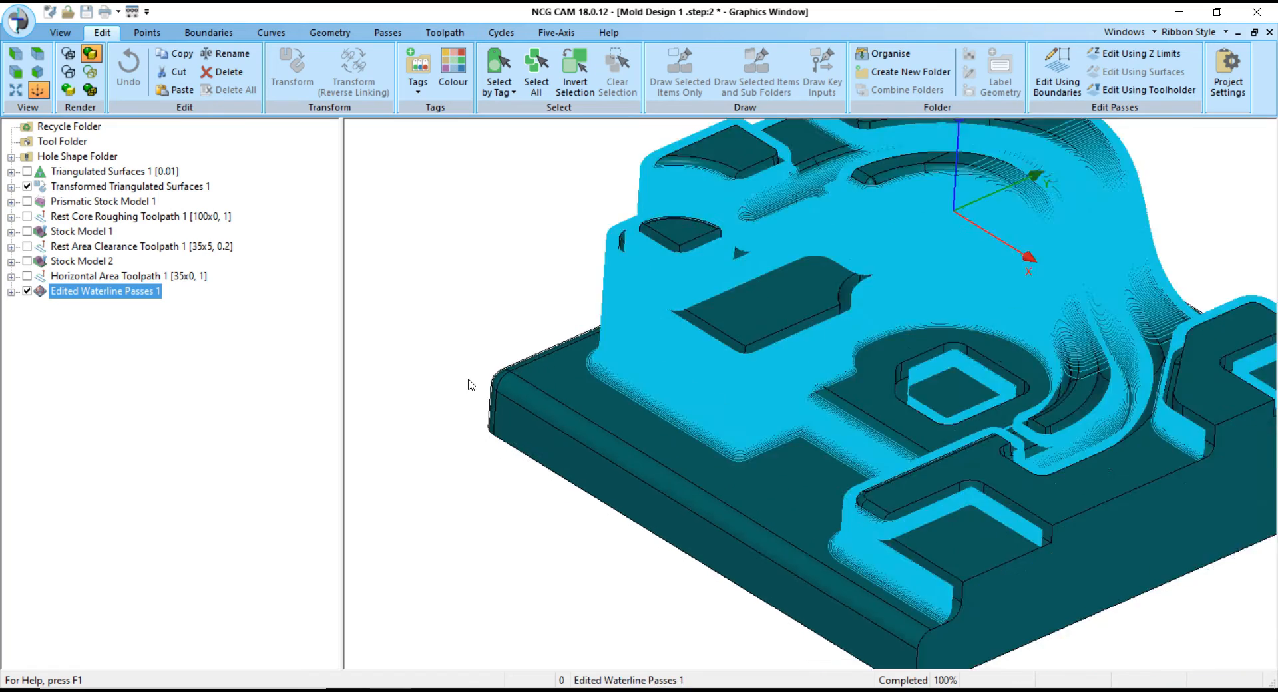
- Delete the short leftover waterline passes at the base corner on the opposite side of the mold
middle_click_drag(730, 531, 972, 419)
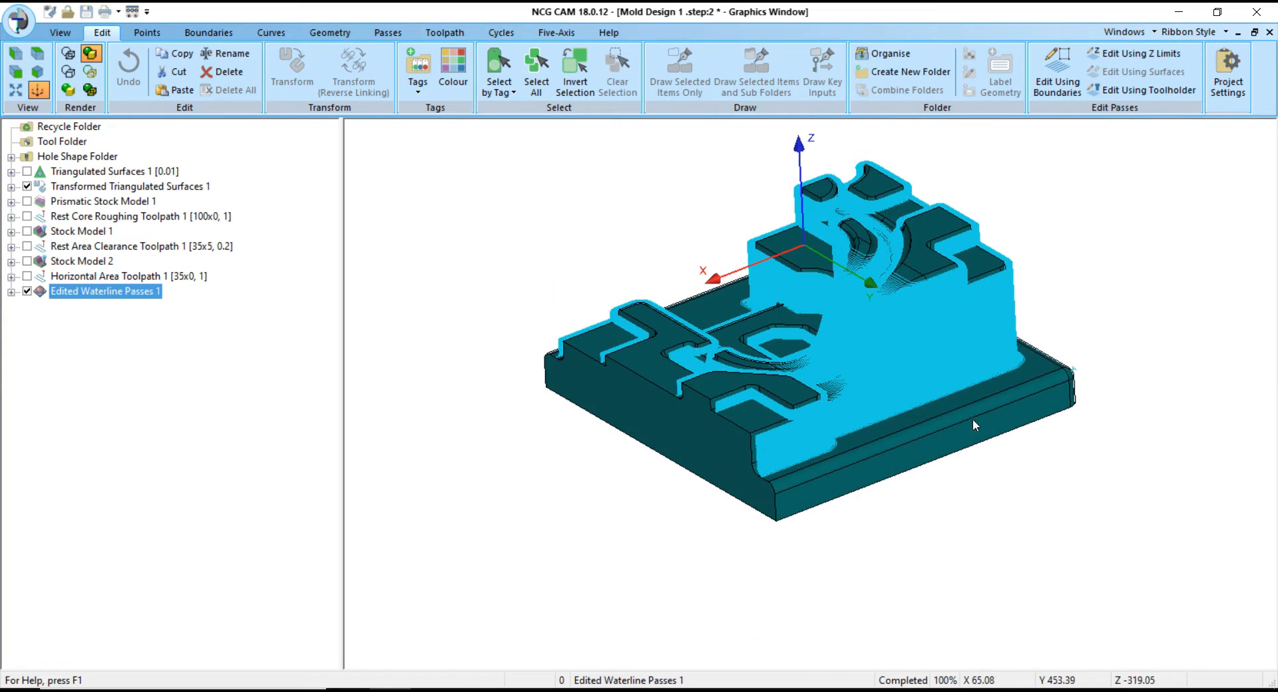
scroll(1112, 365, "up", 6)
left_click_drag(1059, 354, 987, 402)
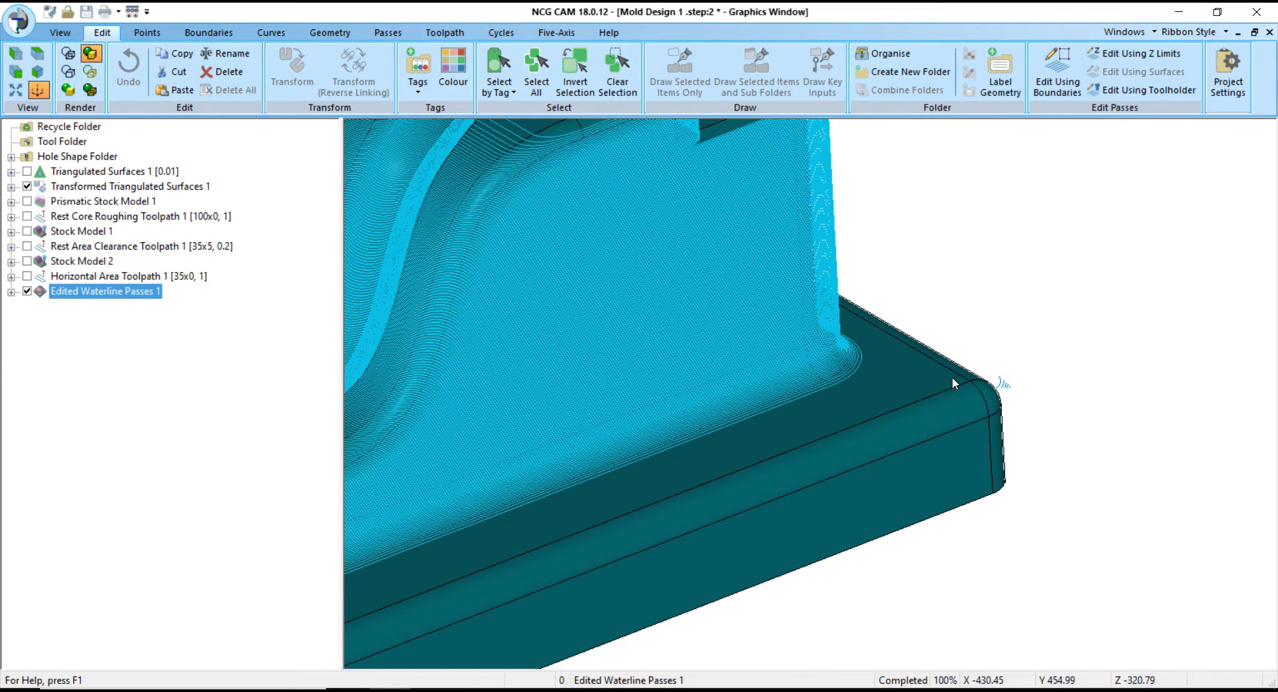
left_click(230, 72)
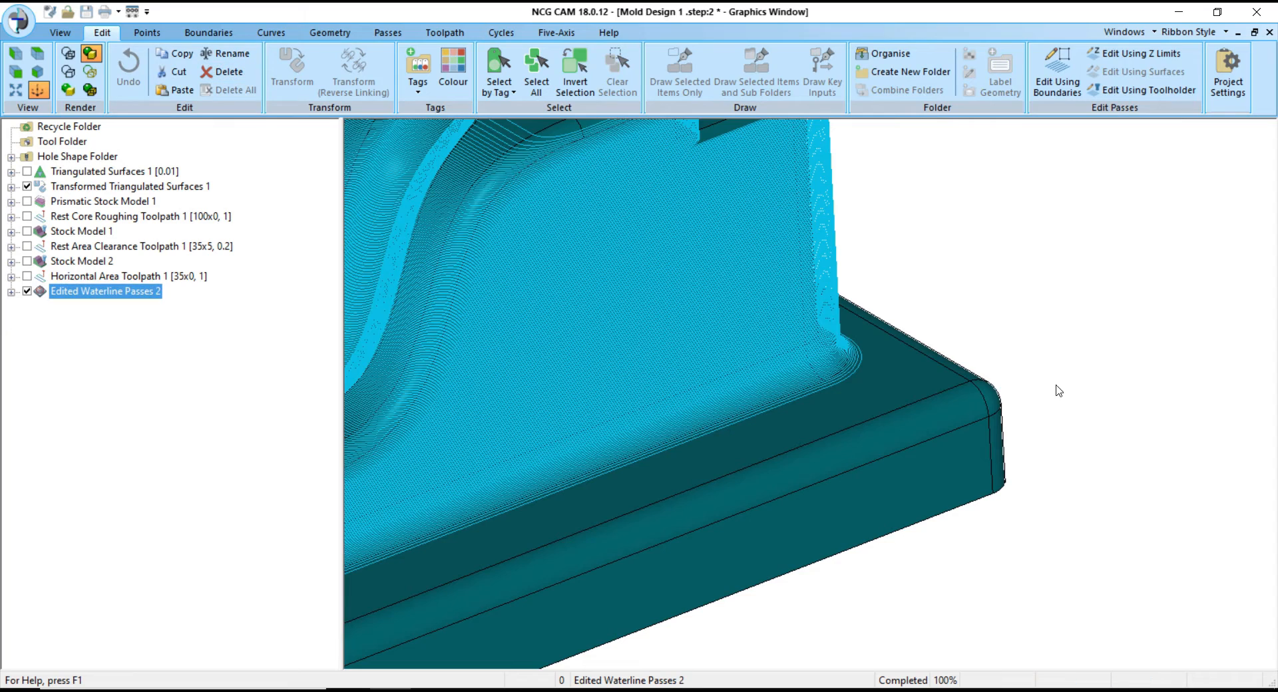
- Compare the edited waterline passes with the flat areas covered by Horizontal Area Toolpath 1, displaying that toolpath briefly
scroll(1058, 391, "down", 5)
middle_click_drag(973, 449, 827, 428)
scroll(880, 525, "up", 3)
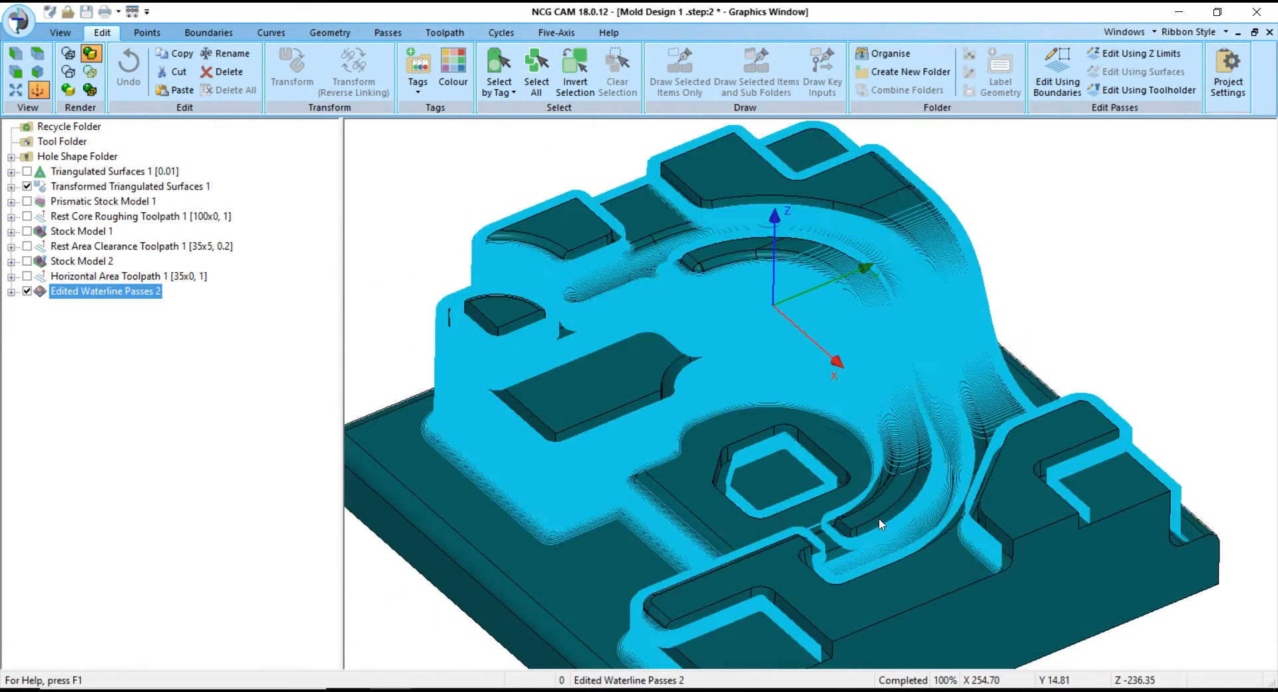
scroll(882, 523, "up", 3)
scroll(885, 439, "down", 3)
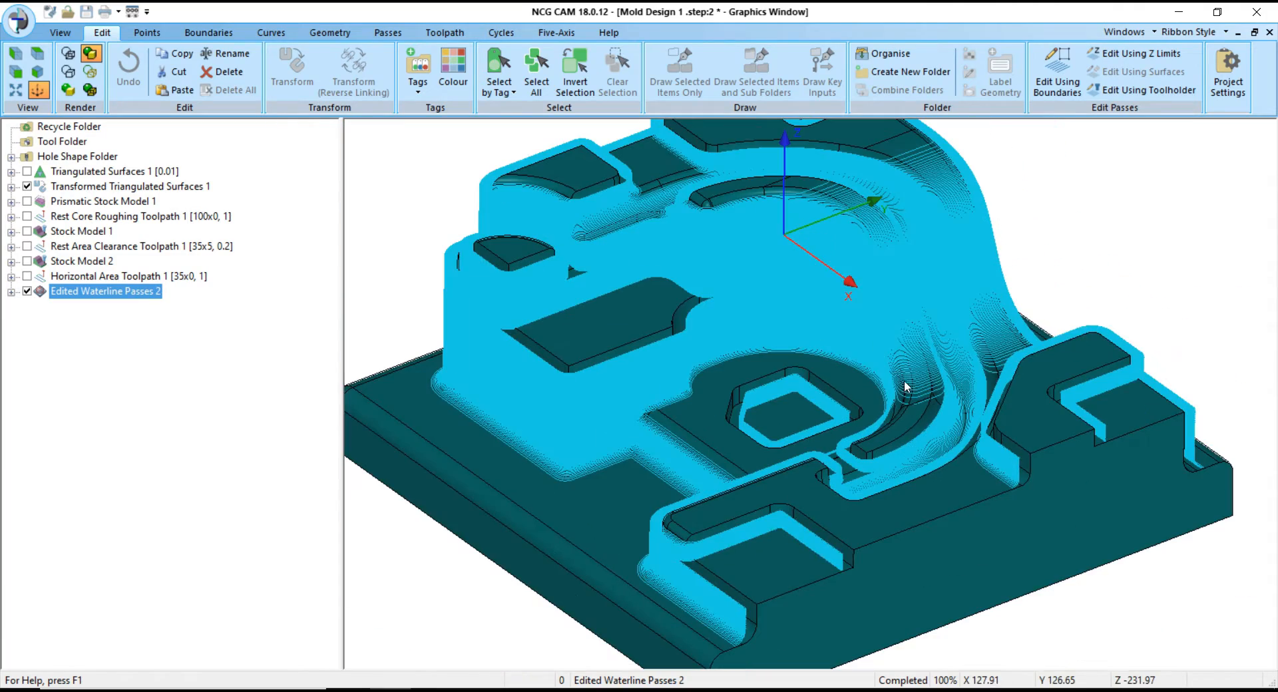
left_click(30, 276)
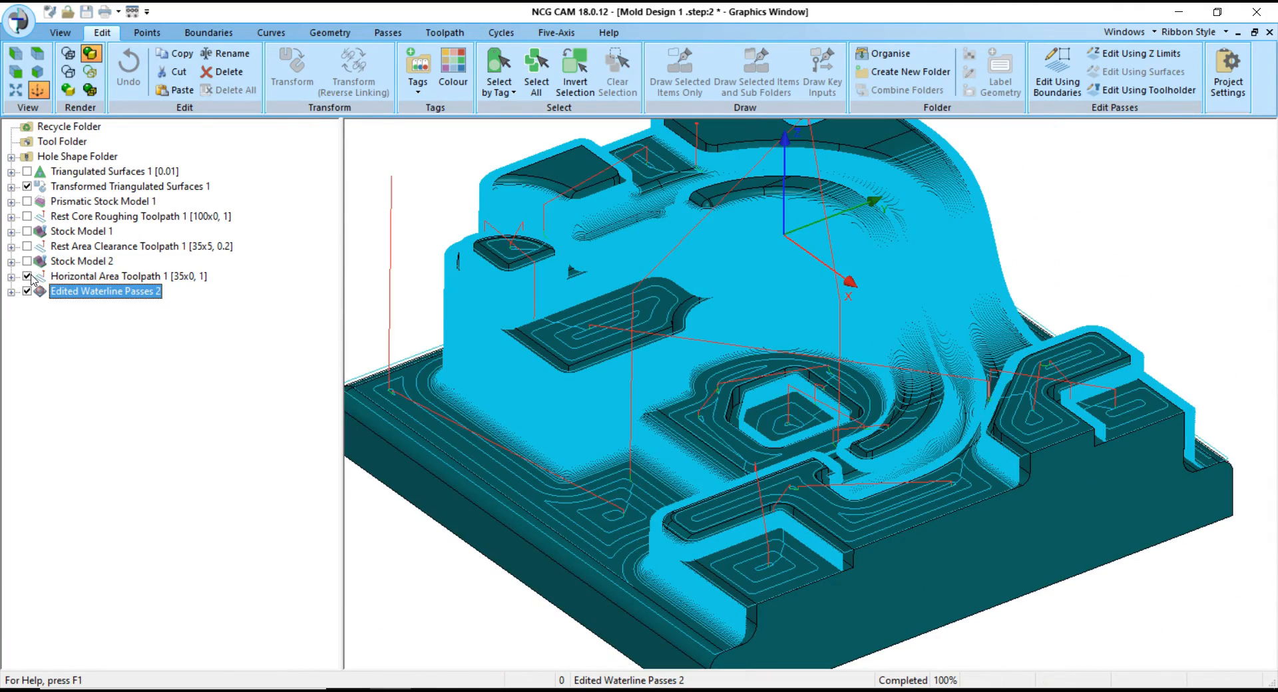
left_click(29, 276)
- Inspect the spacing of the edited waterline passes on the steep walls, the curved channel and the shallow upper surfaces
scroll(695, 385, "down", 2)
left_click_drag(756, 352, 727, 300)
scroll(717, 233, "up", 6)
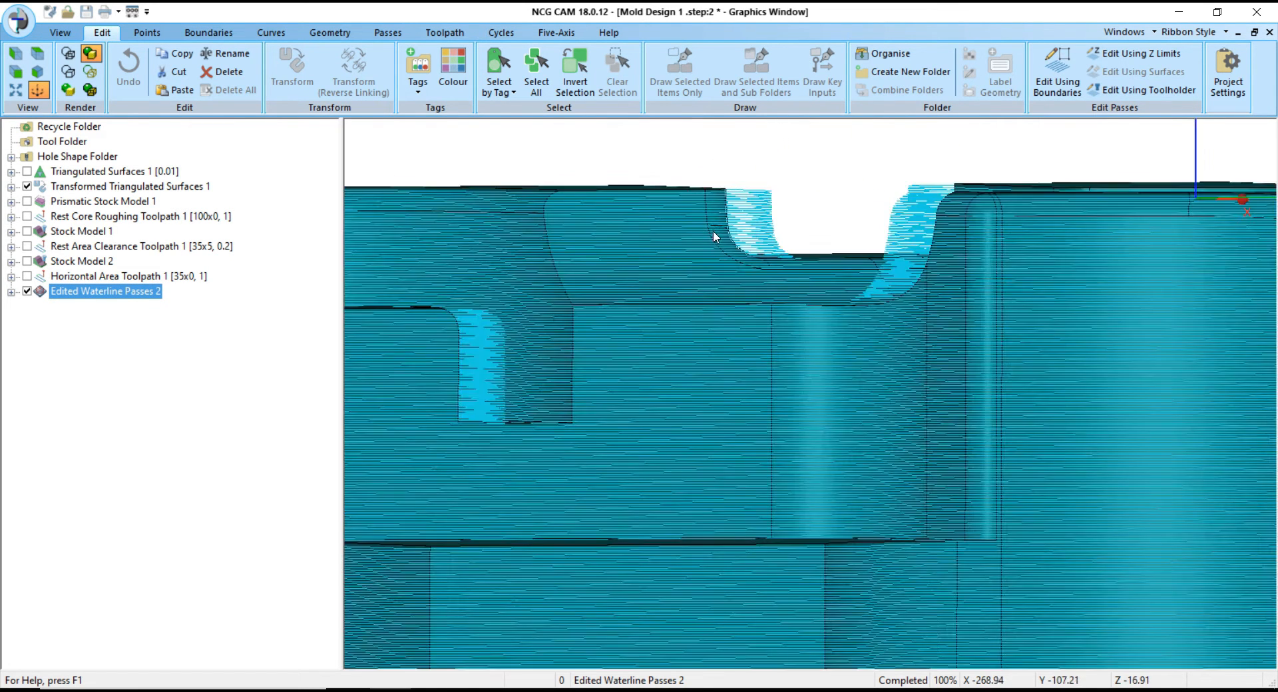
scroll(537, 251, "down", 6)
scroll(878, 273, "up", 3)
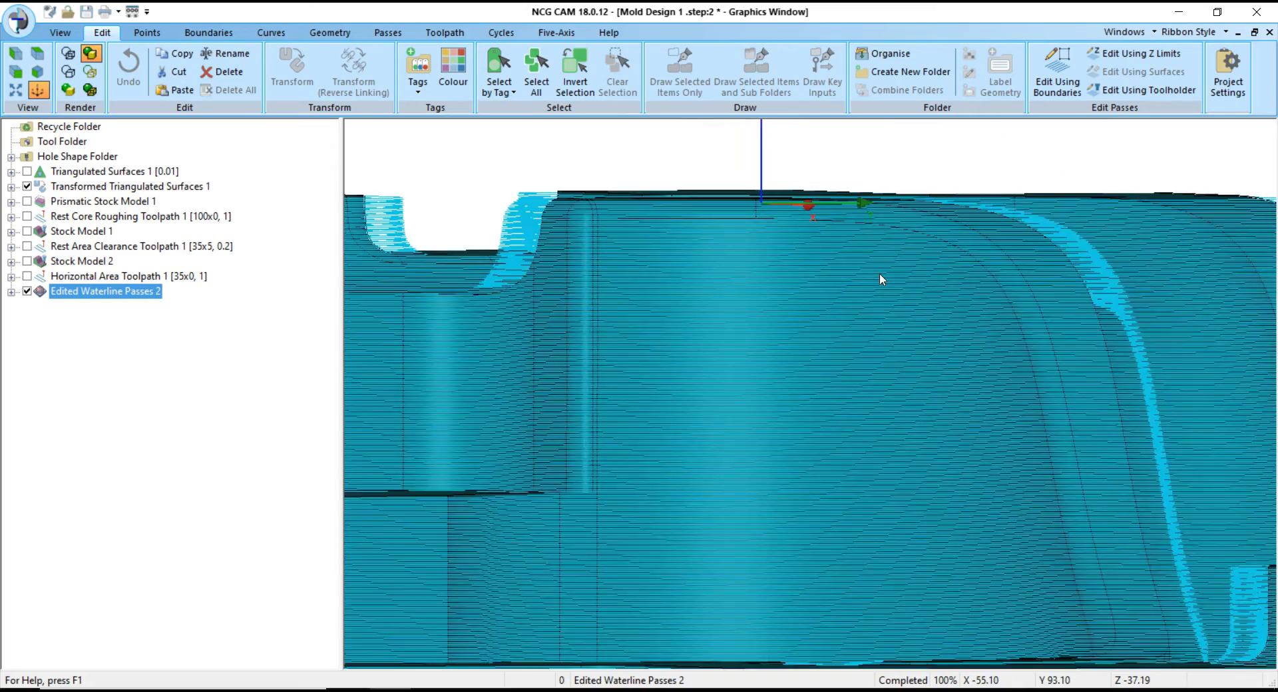
scroll(807, 275, "down", 2)
middle_click_drag(781, 295, 828, 442)
scroll(909, 169, "up", 5)
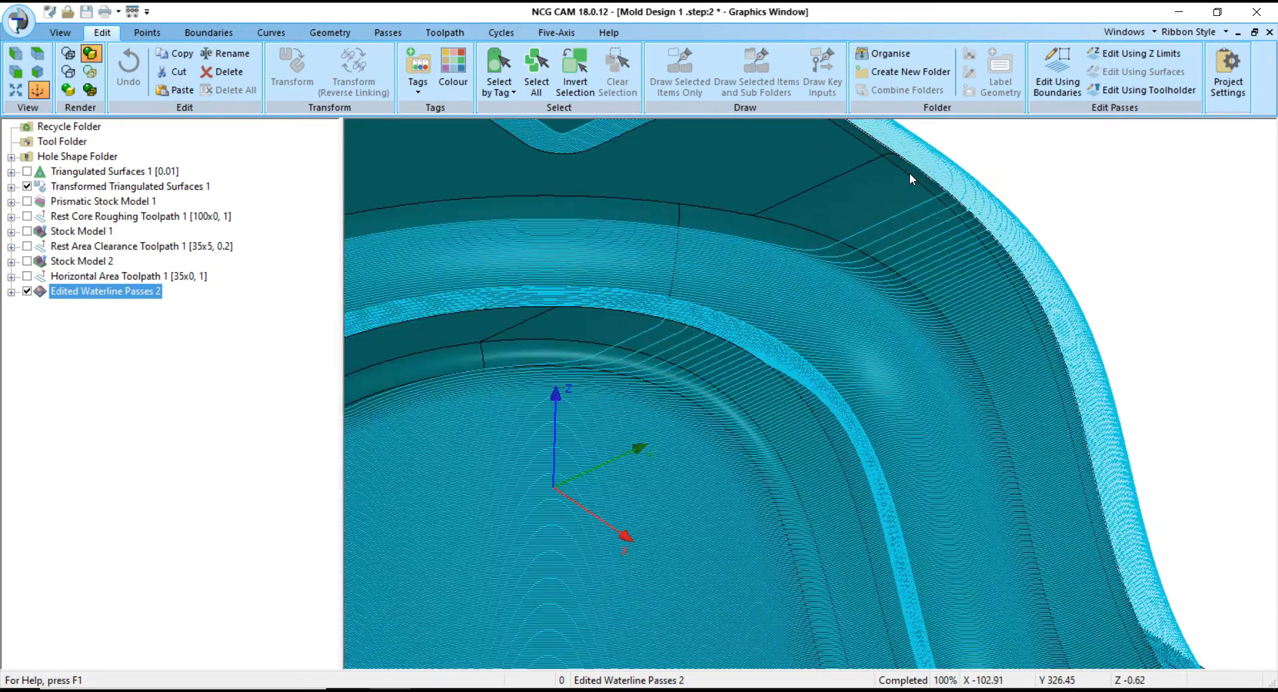
scroll(864, 218, "down", 2)
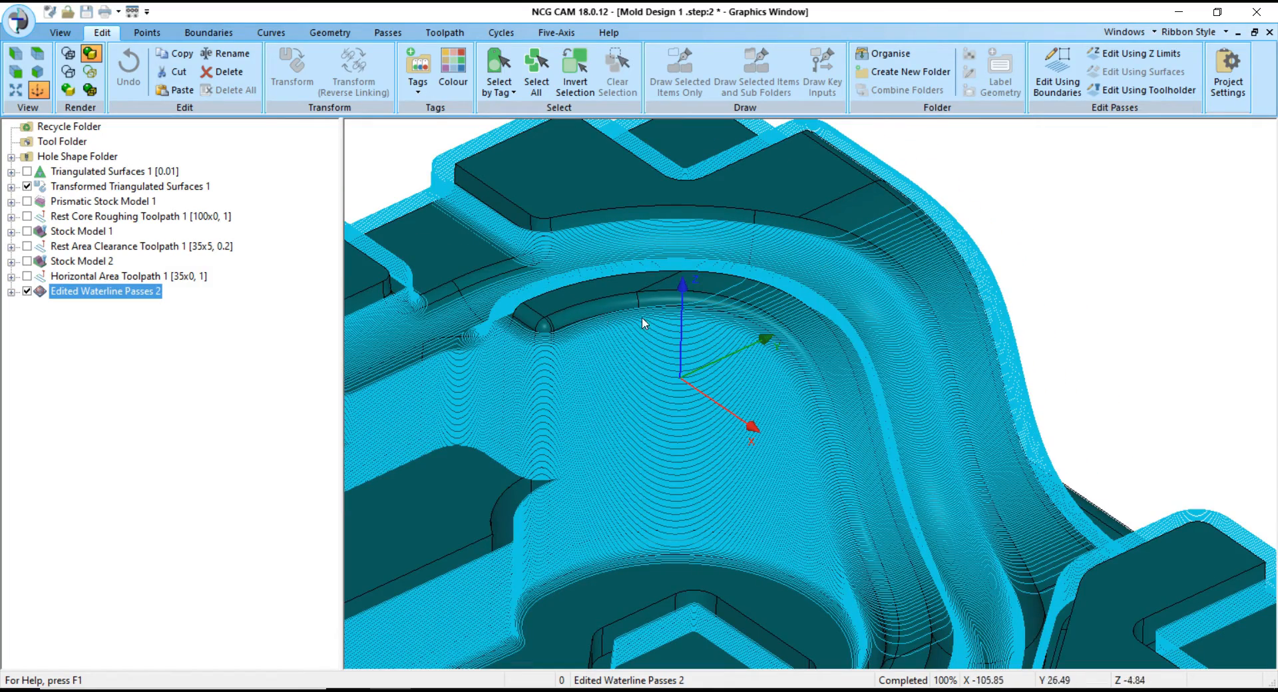
mouse_move(644, 318)
middle_mouse_down()
mouse_move(855, 351)
mouse_move(837, 445)
mouse_move(870, 433)
mouse_move(864, 351)
mouse_move(634, 338)
middle_mouse_up()
scroll(505, 305, "up", 5)
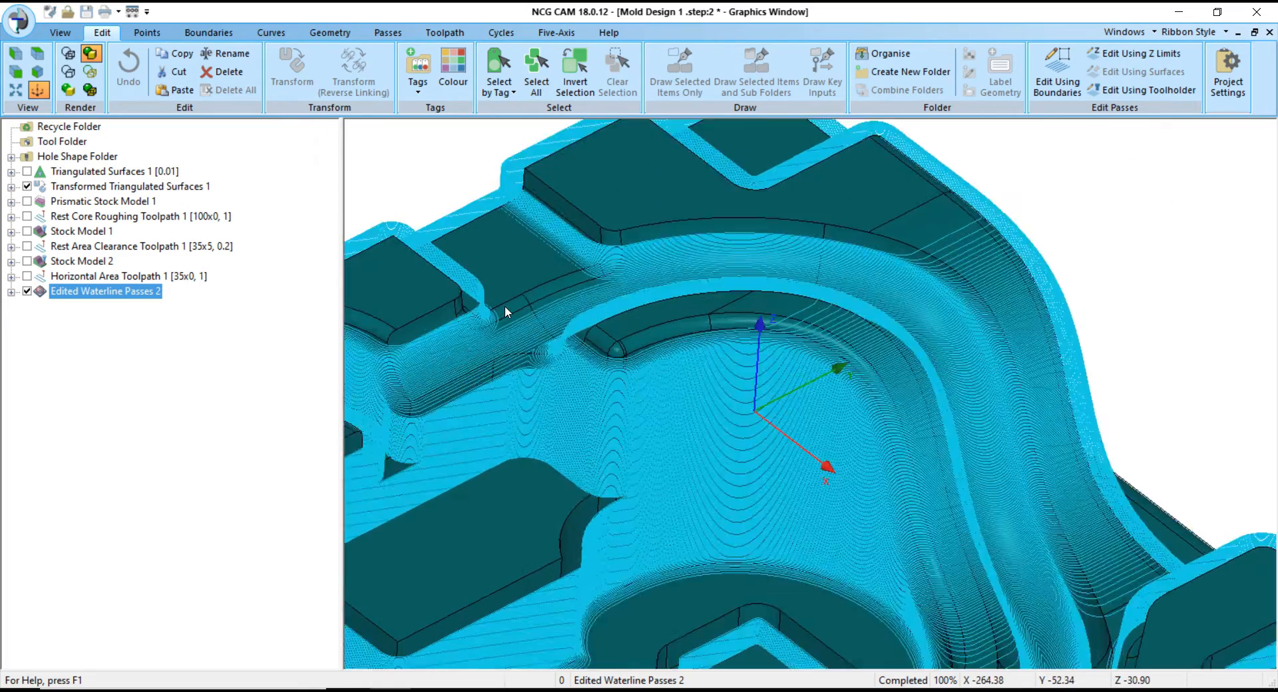
scroll(505, 305, "down", 6)
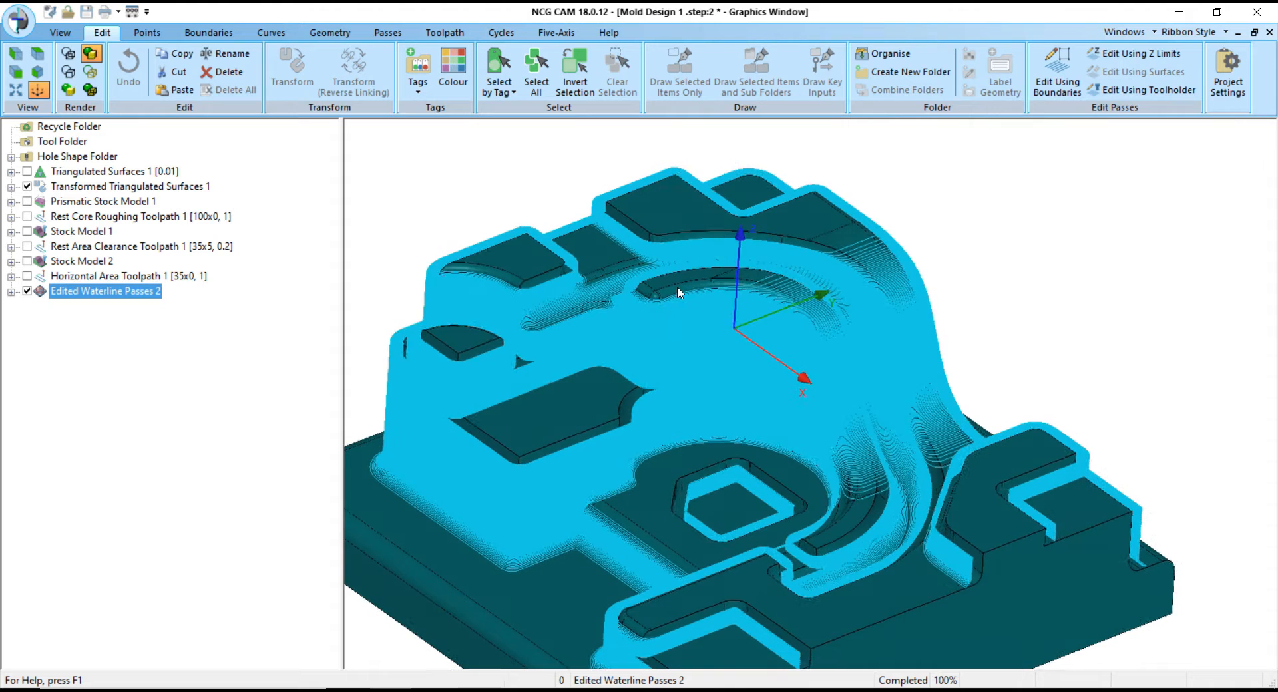
middle_click_drag(679, 293, 676, 295)
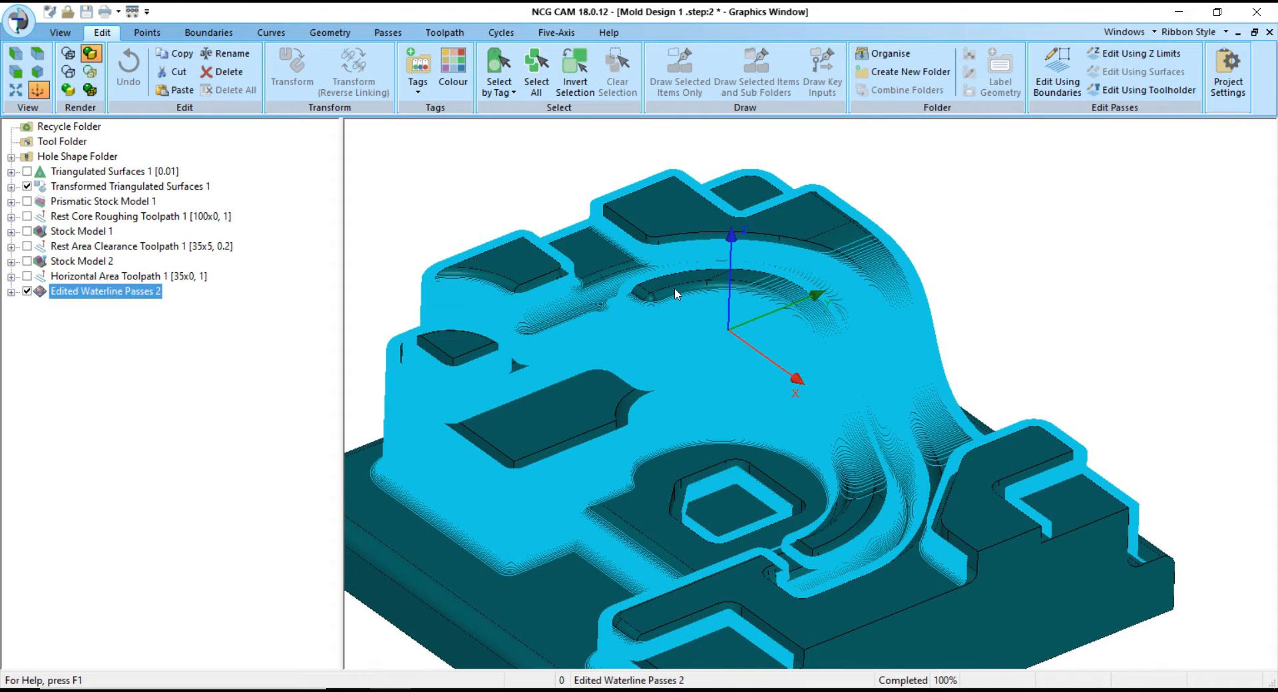
scroll(699, 377, "down", 1)
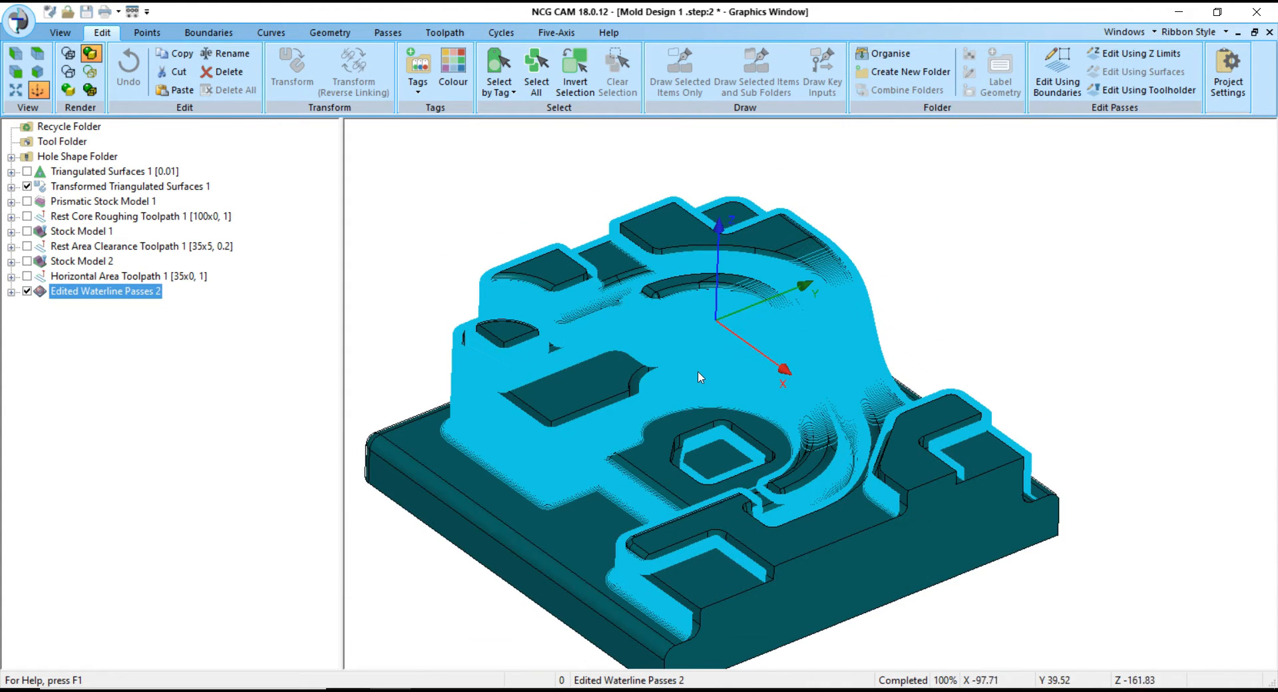
- Link the edited waterline passes into a waterline toolpath with a ramp angle of 20 along the surface
right_click(116, 298)
left_click(153, 156)
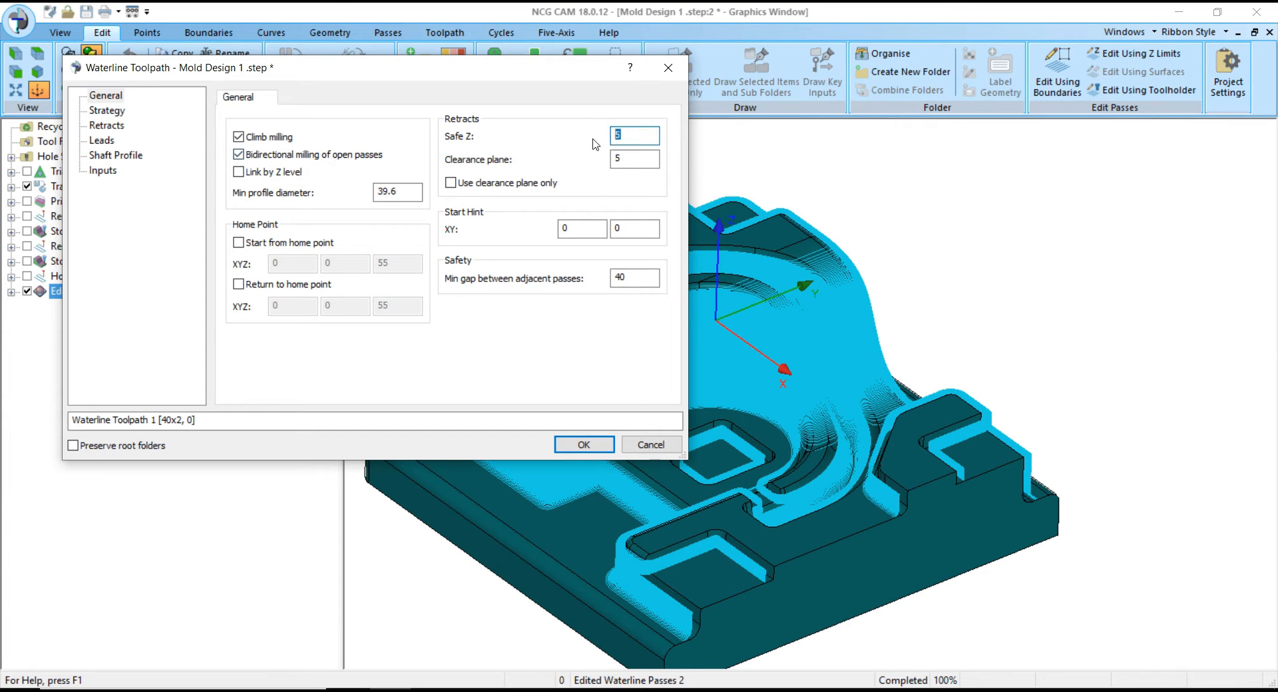
left_click(113, 111)
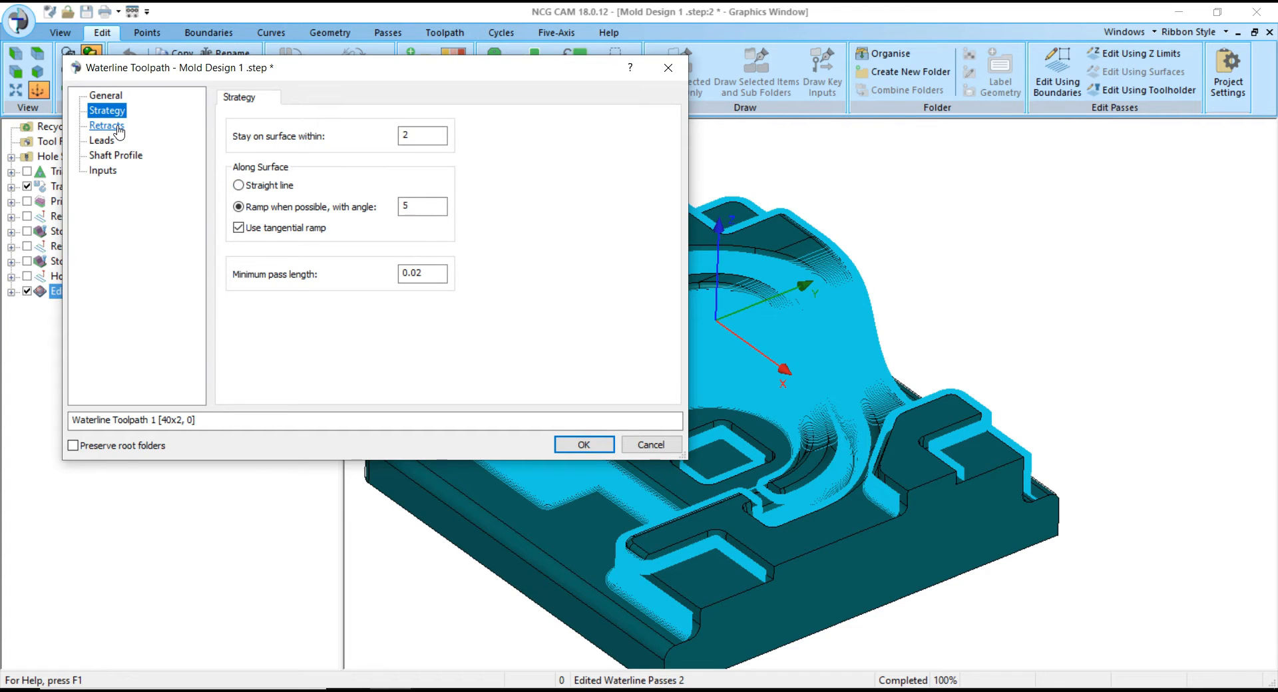
left_click(115, 128)
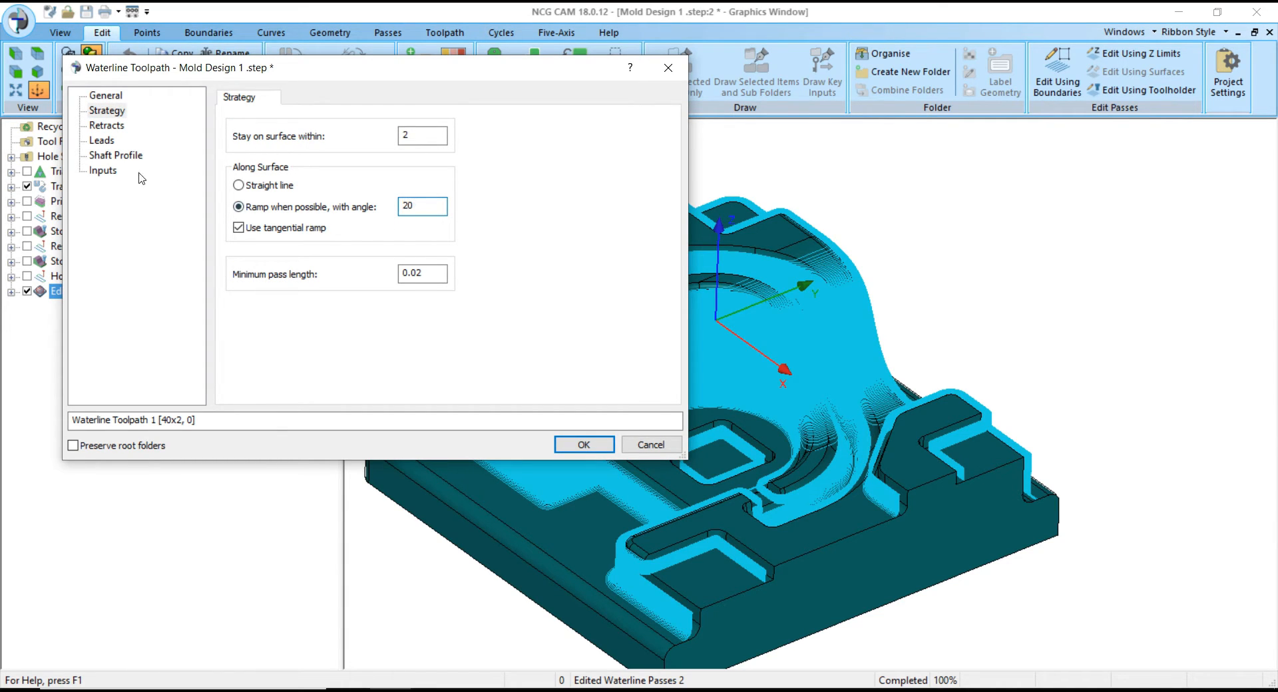
left_click(106, 126)
left_click(105, 141)
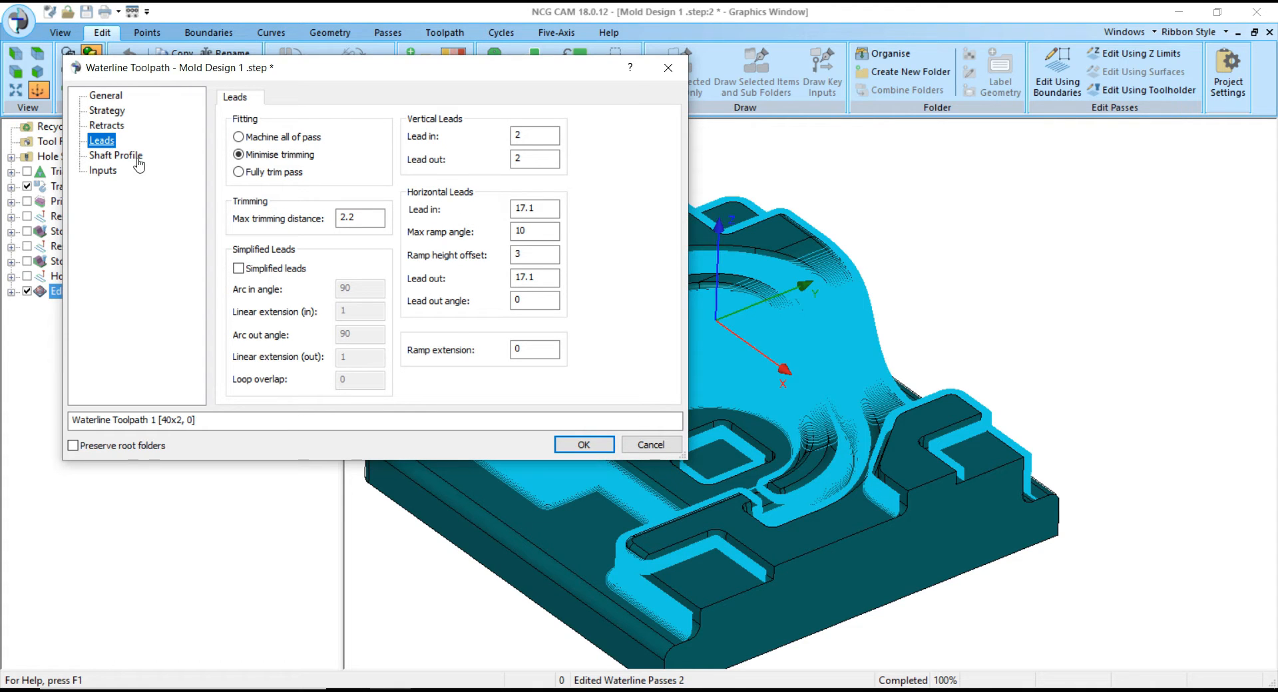
left_click(583, 445)
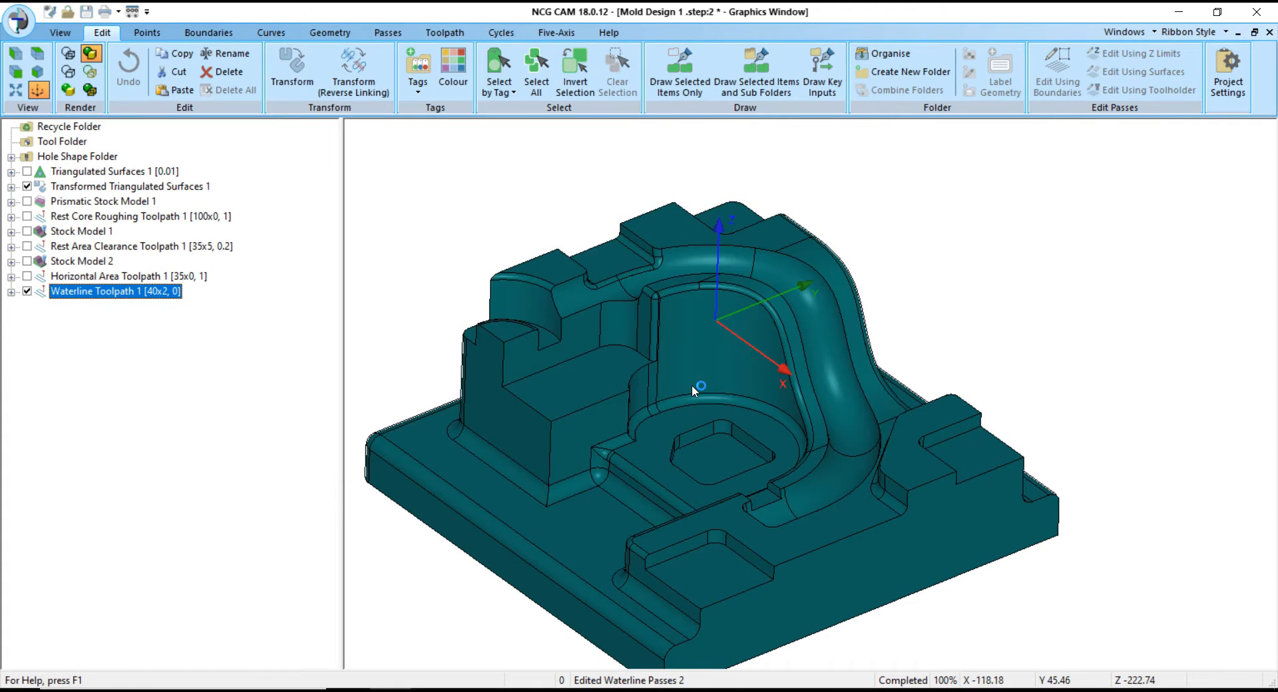
- Examine the passes and linking moves of Waterline Toolpath 1 around the upper steps and the curved channel
scroll(693, 407, "down", 3)
scroll(692, 407, "up", 2)
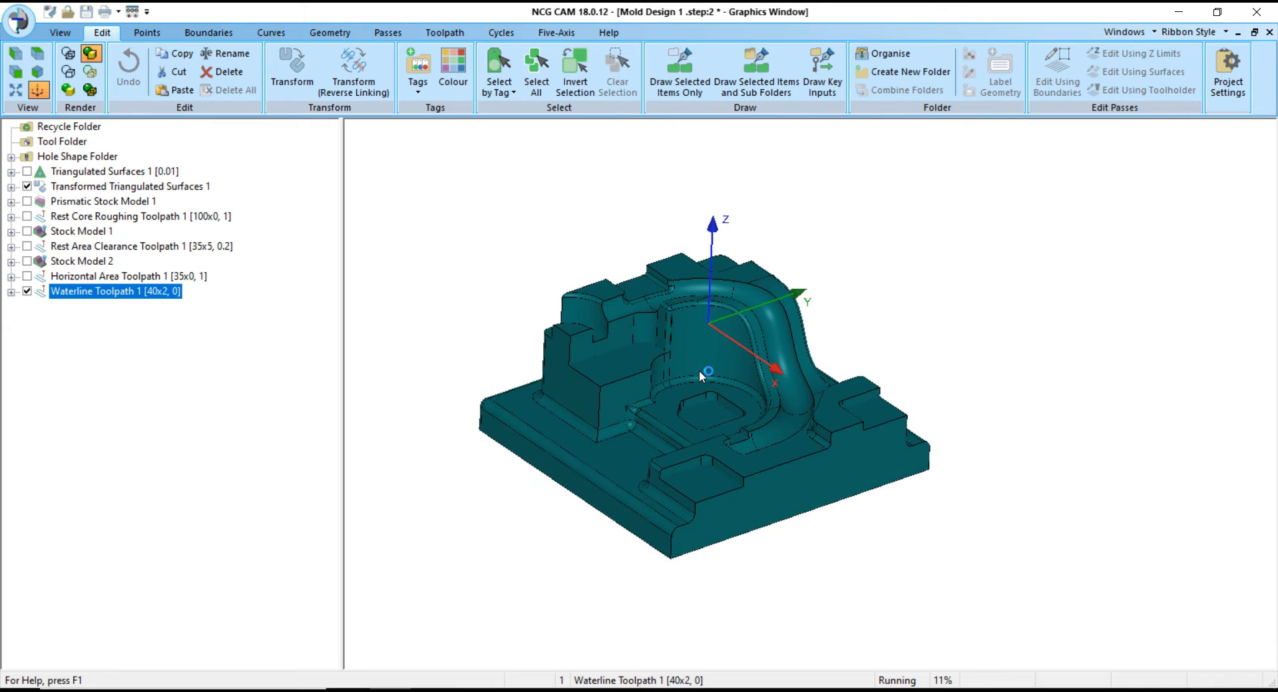
scroll(696, 374, "up", 1)
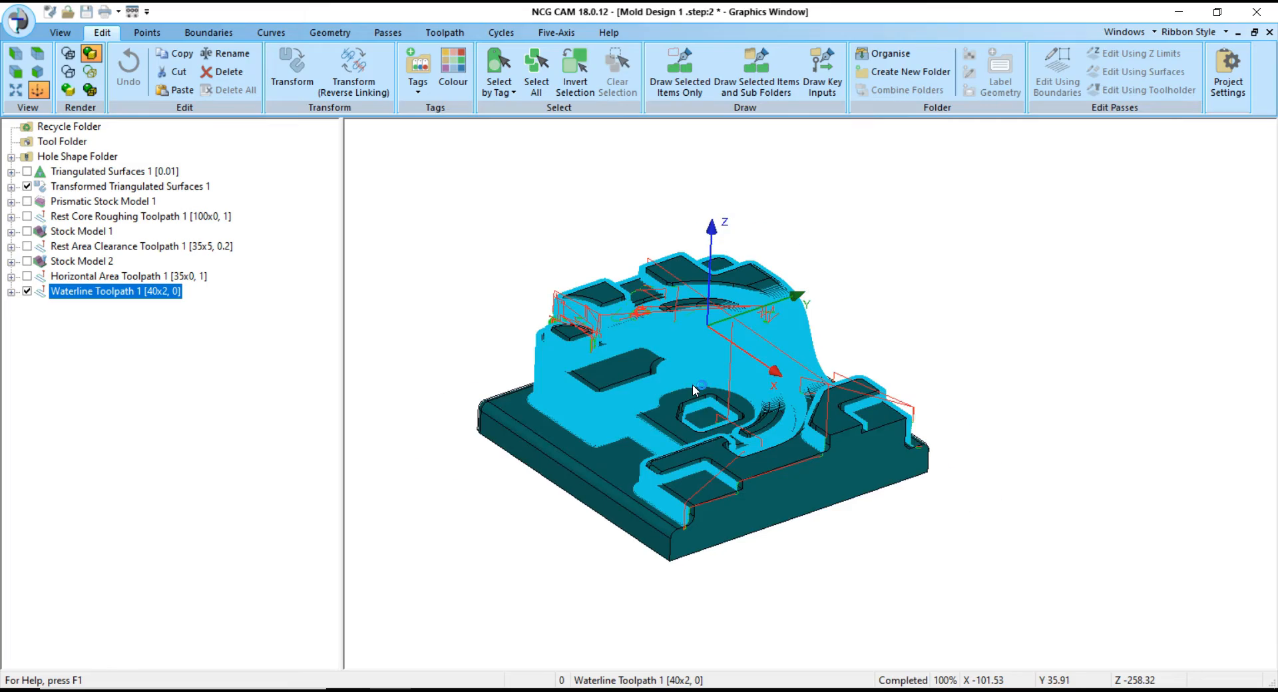
scroll(616, 345, "up", 2)
scroll(564, 364, "up", 6)
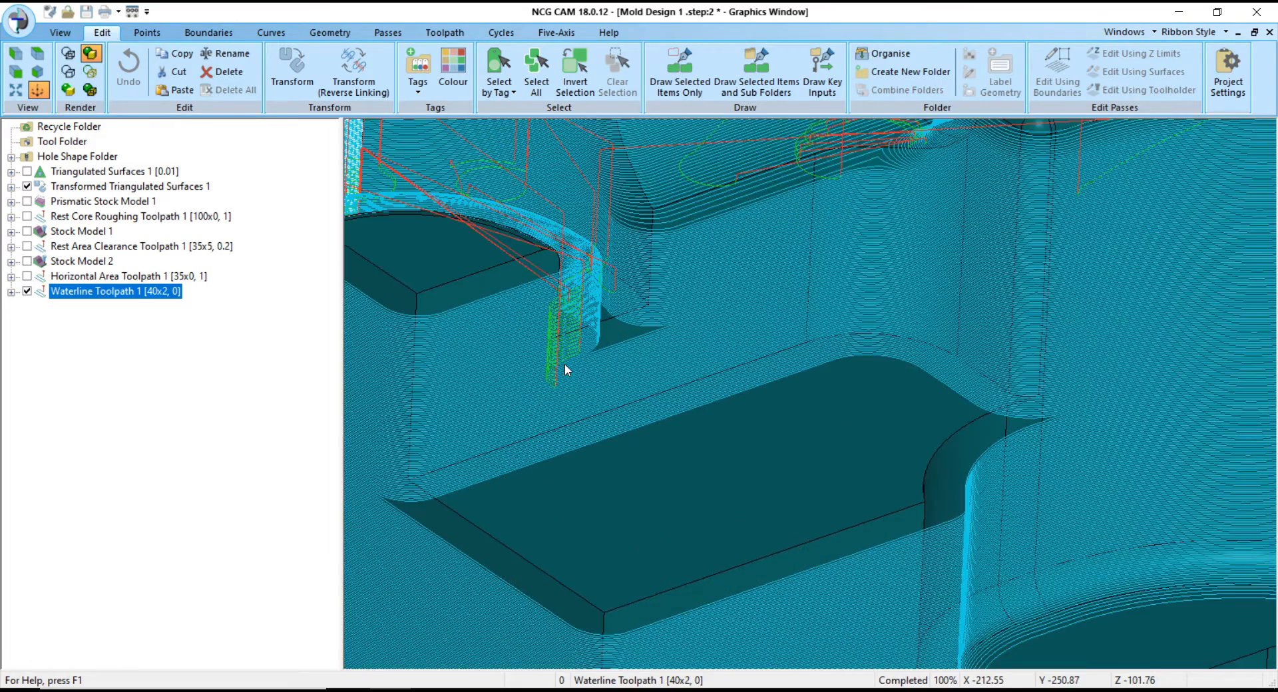
scroll(564, 388, "down", 6)
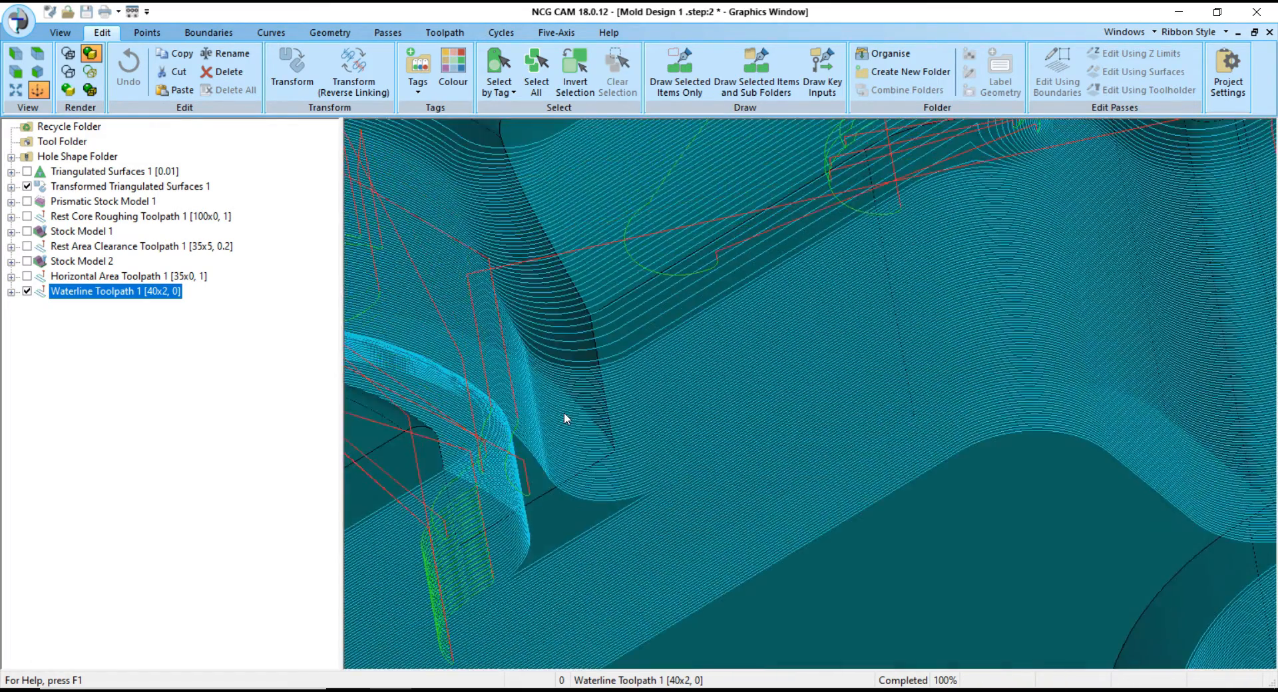
scroll(570, 305, "down", 4)
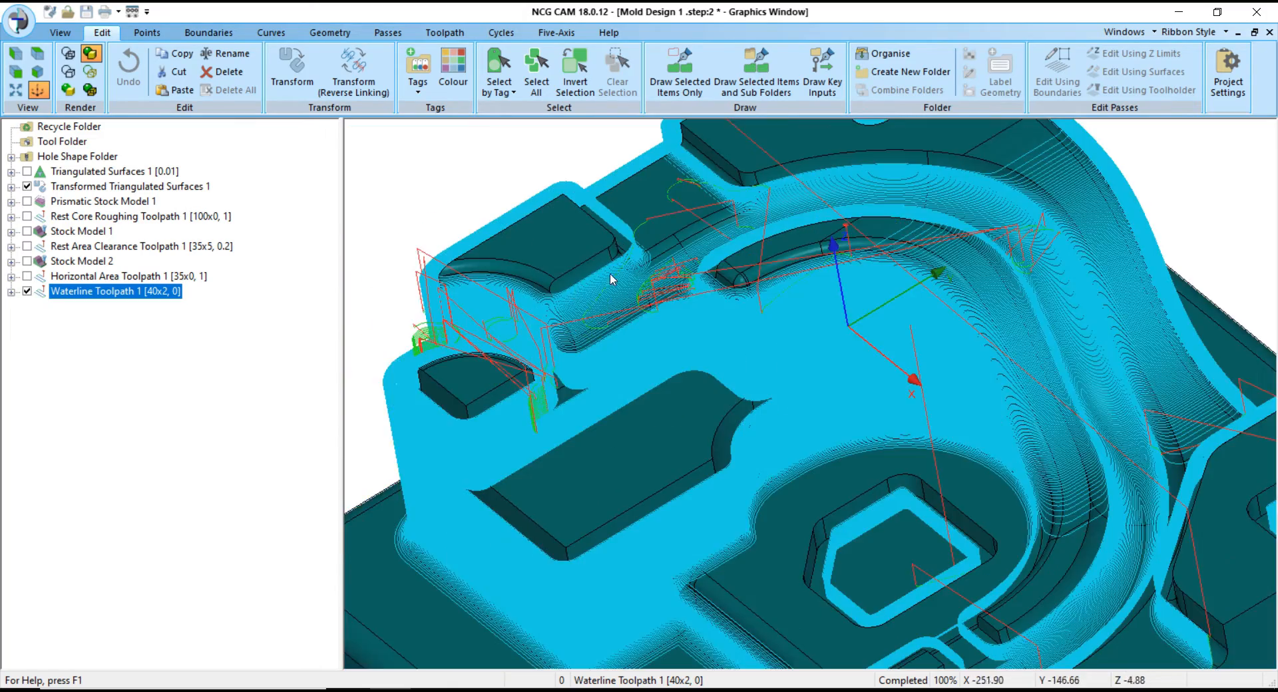
scroll(718, 282, "down", 3)
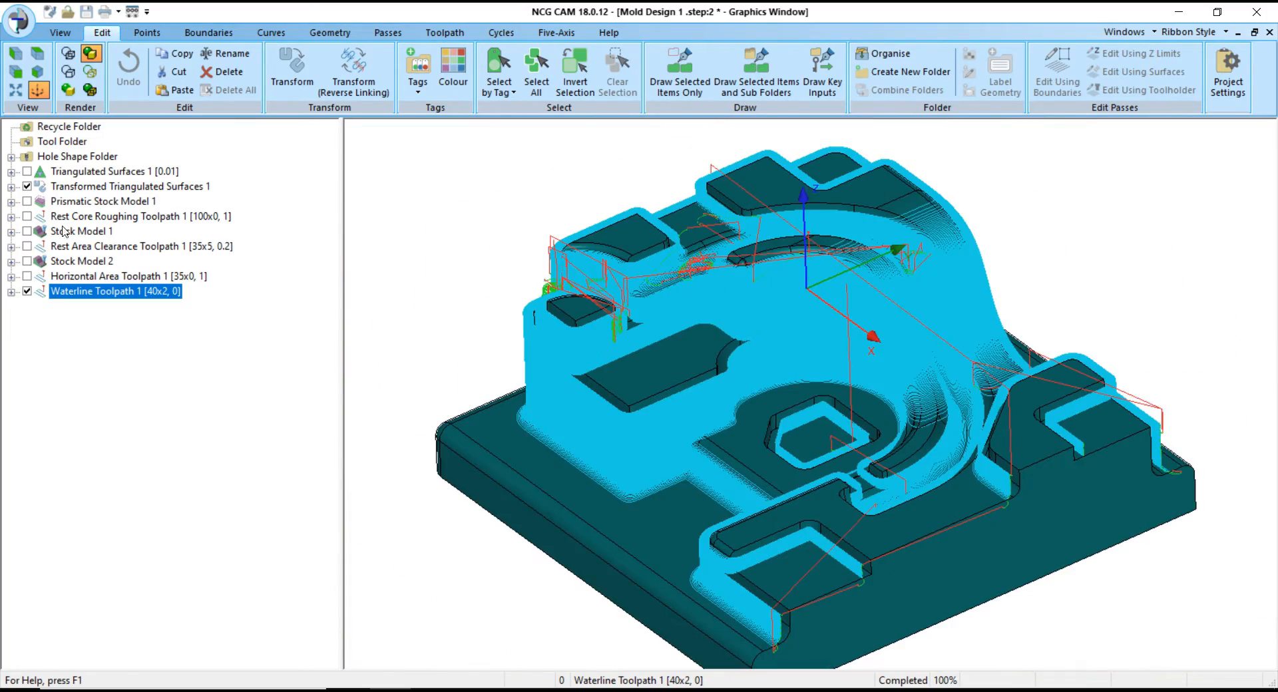
- Run a cutter simulation of Waterline Toolpath 1 with Stock Model 2 and Transformed Triangulated Surfaces 1 at a feedrate of 40000%
right_click(85, 299)
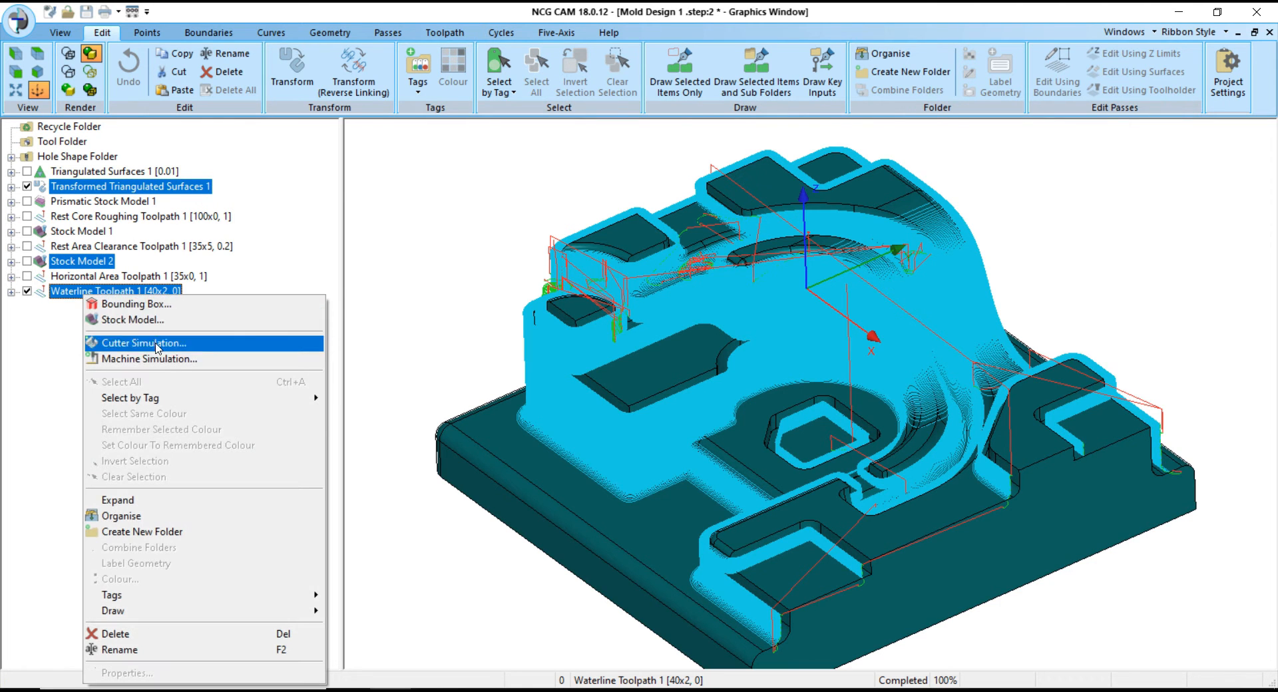
left_click(229, 348)
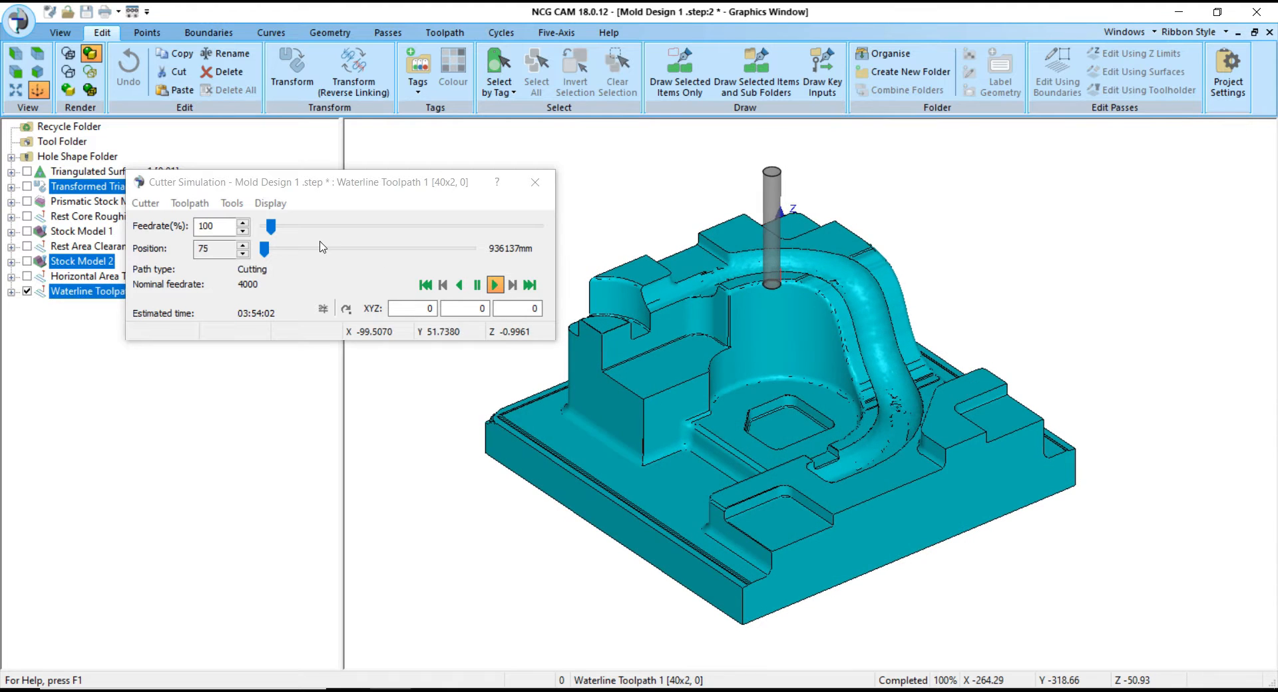
left_click_drag(273, 230, 420, 231)
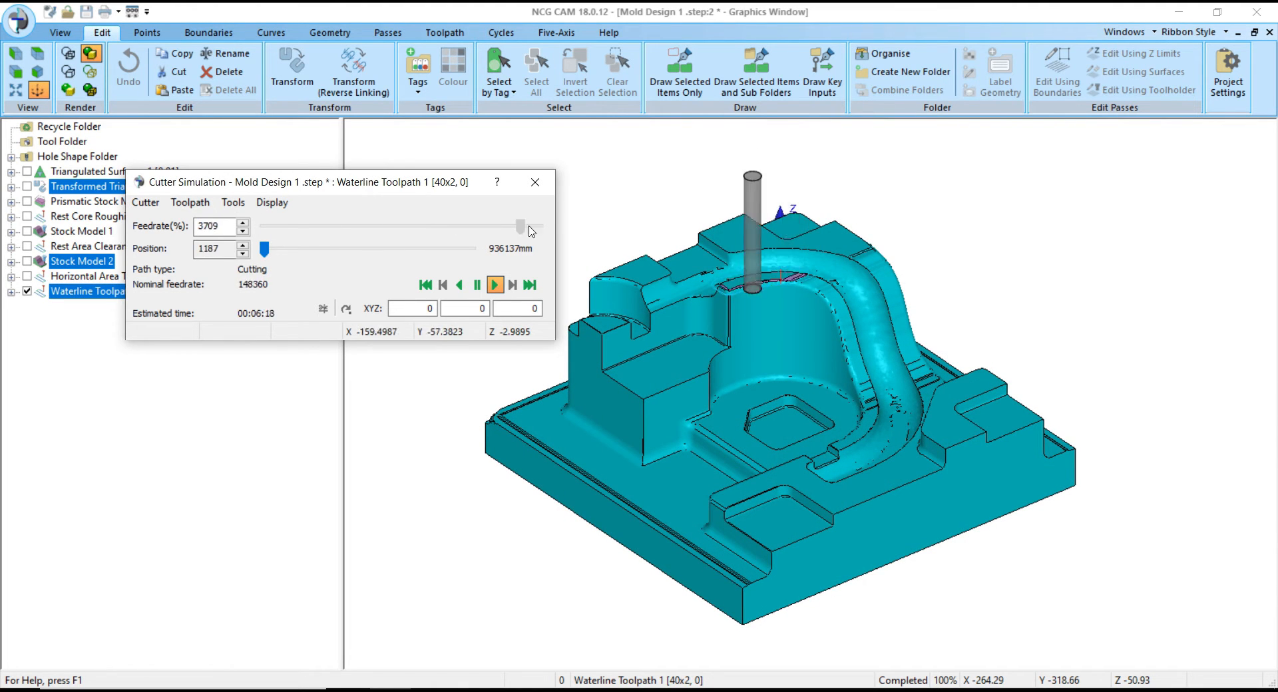
left_click_drag(532, 231, 547, 232)
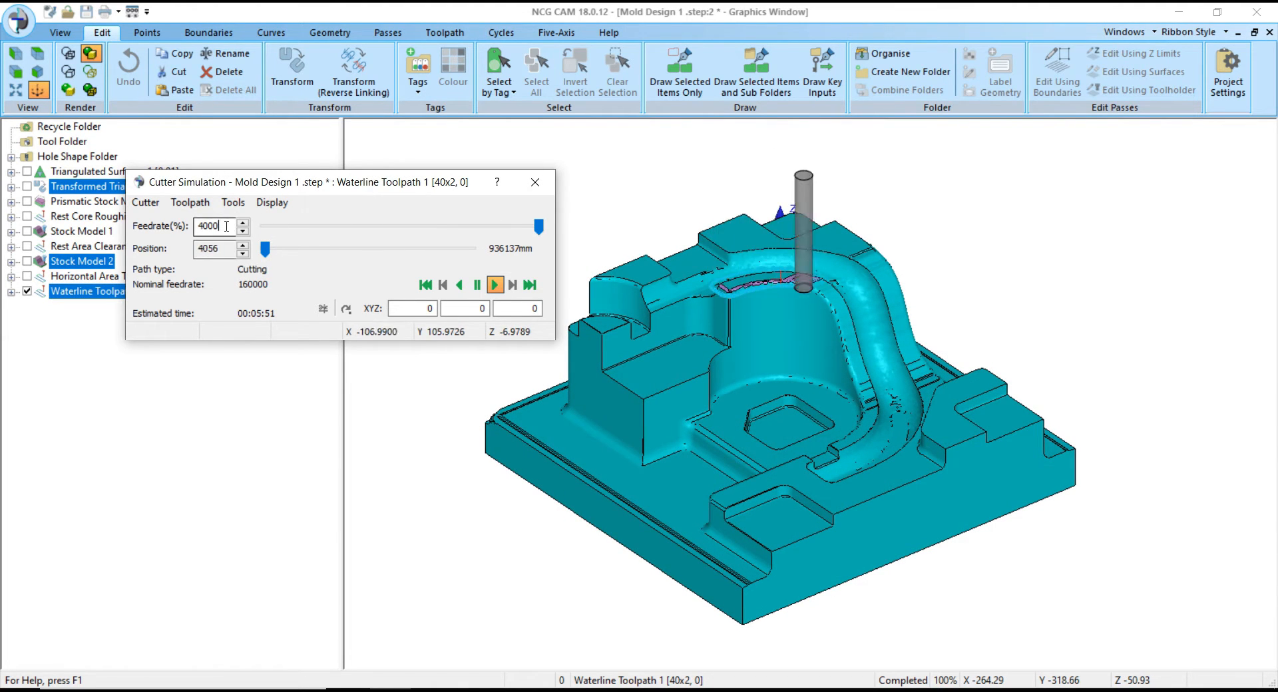
type("0")
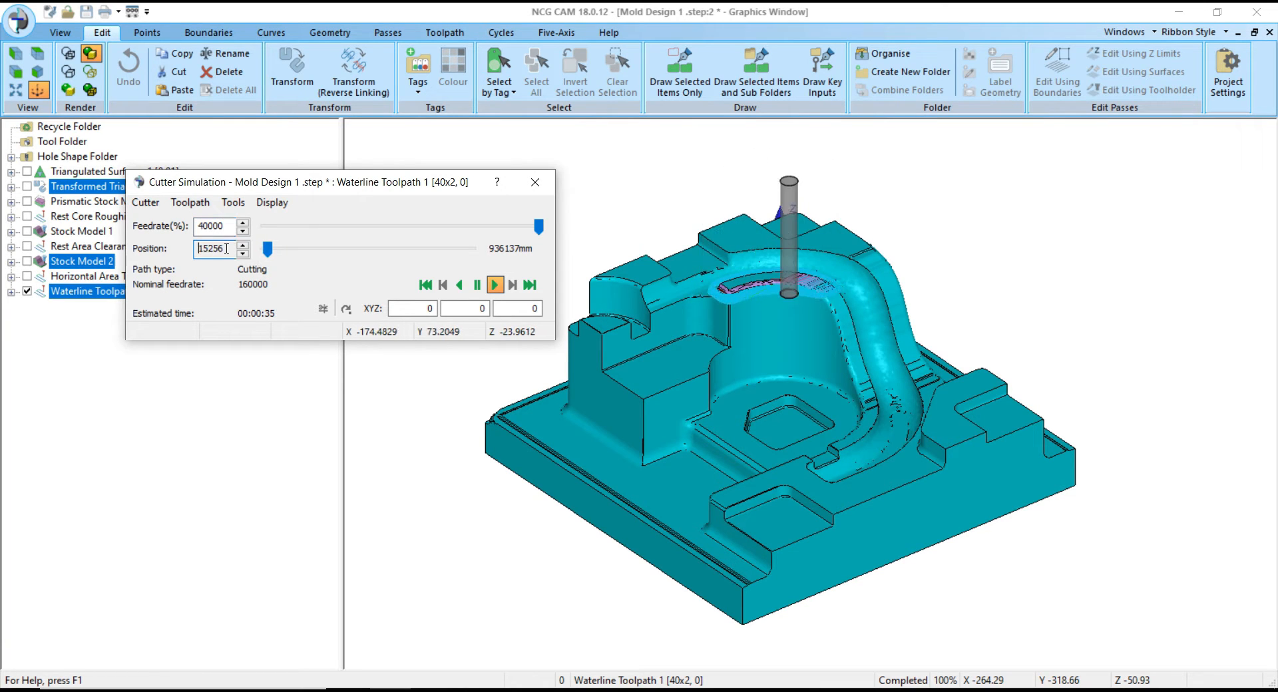
- Set the simulation's toolpath display to Current Level and its colour display to Tool Colours
left_click(189, 203)
left_click(207, 223)
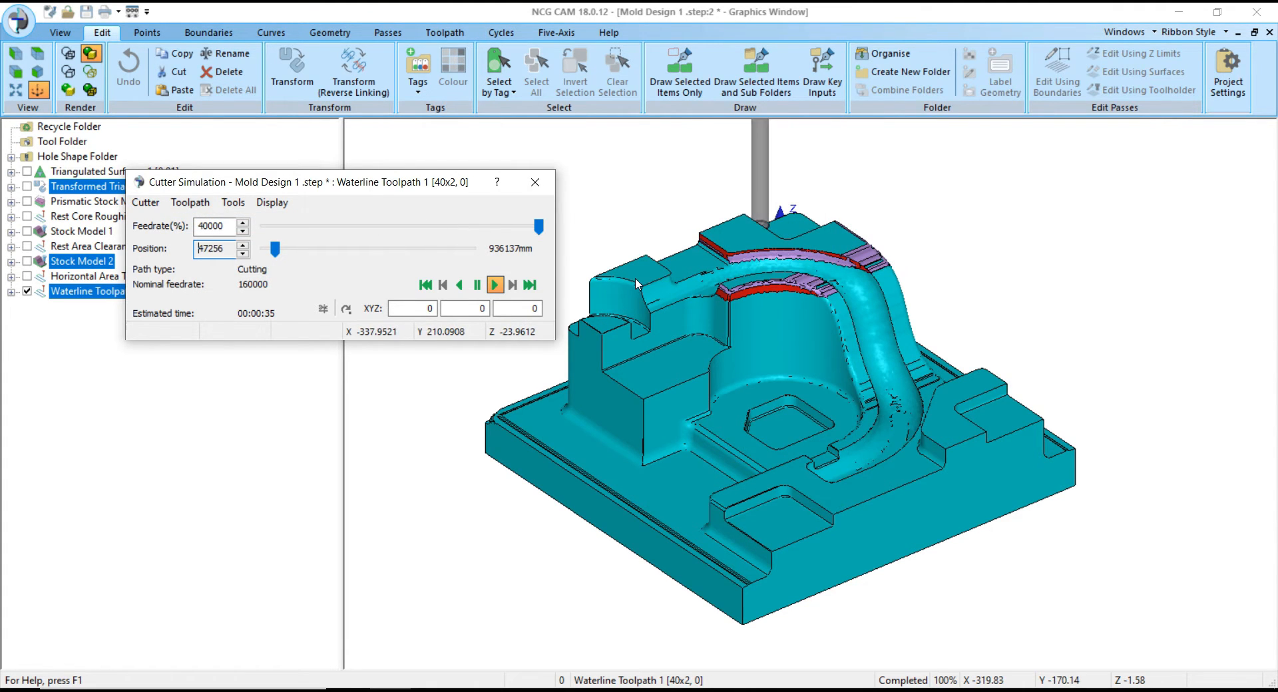
scroll(638, 283, "up", 3)
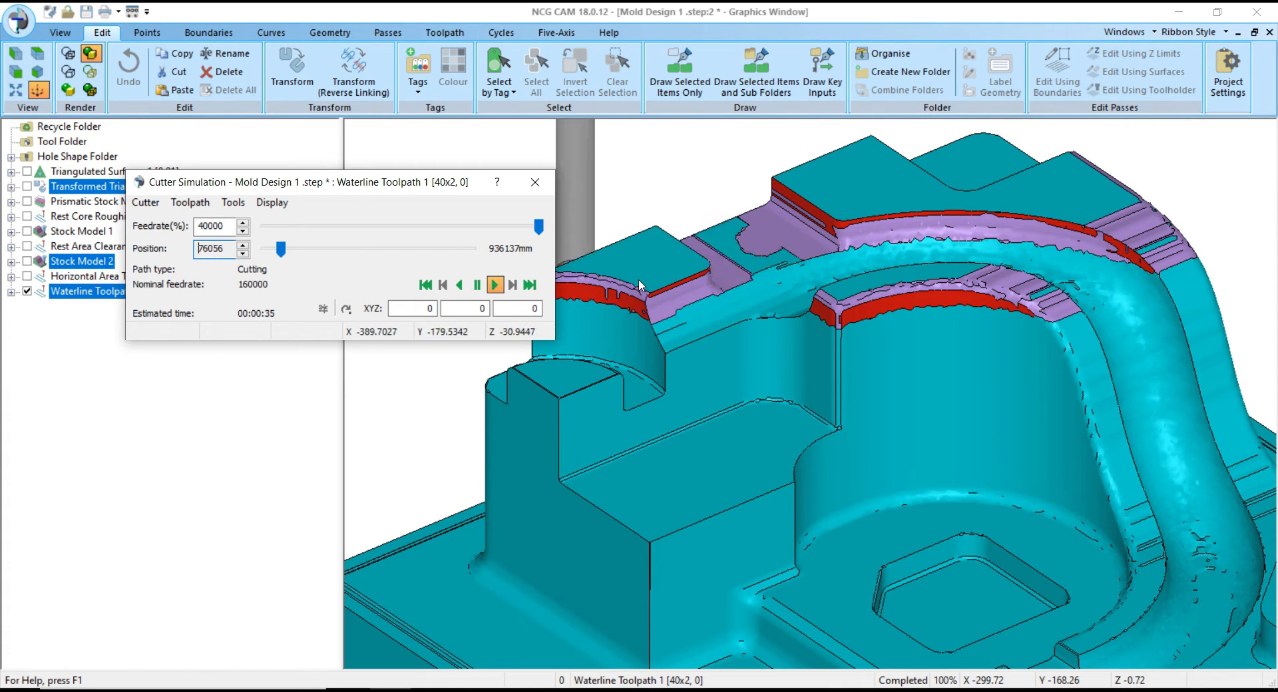
scroll(717, 288, "down", 2)
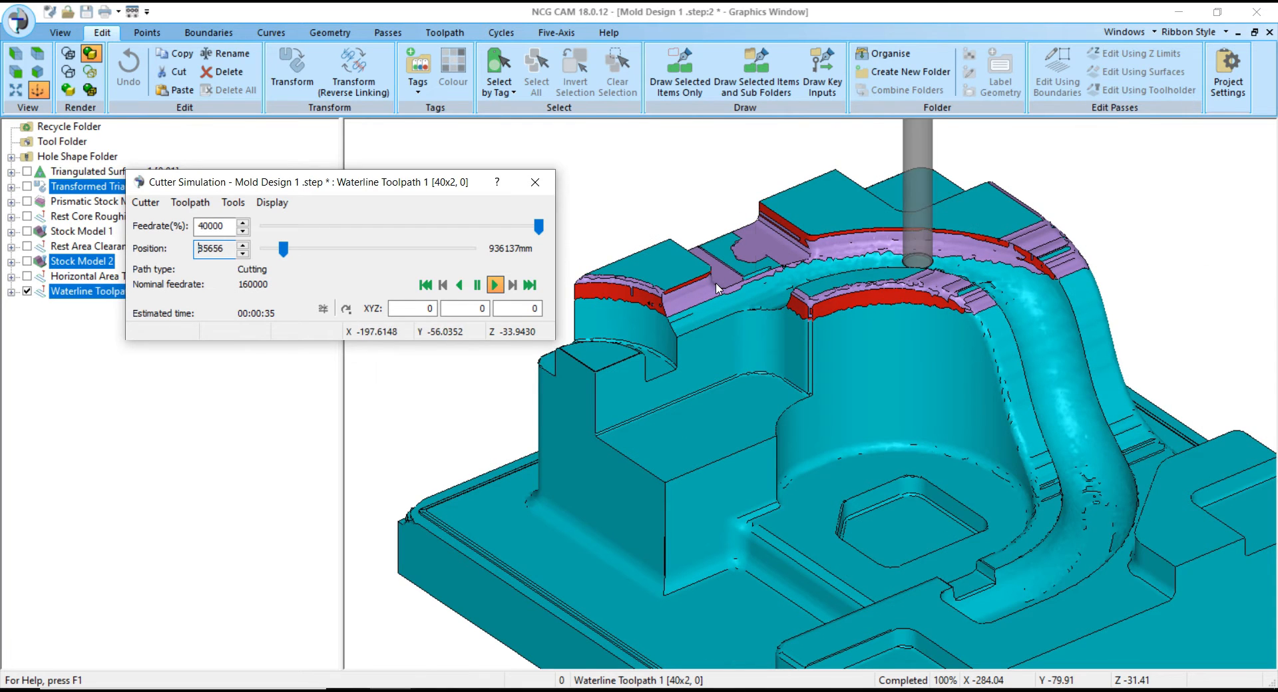
left_click(194, 205)
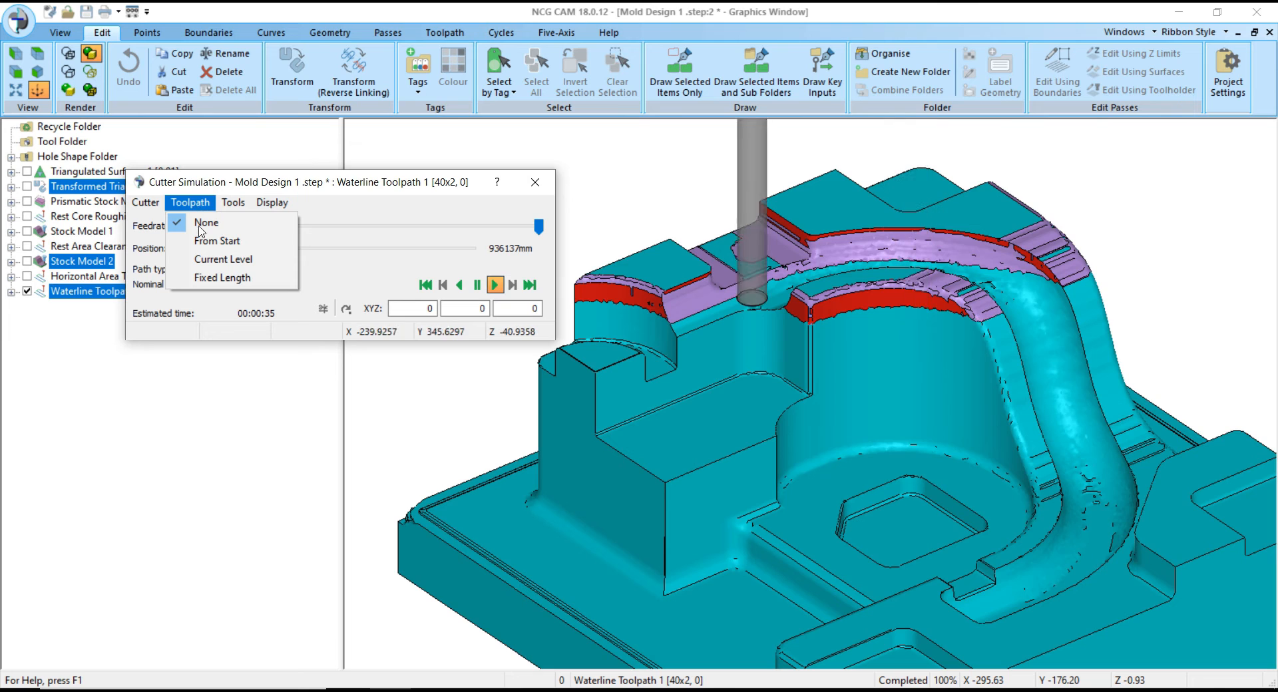
left_click(215, 261)
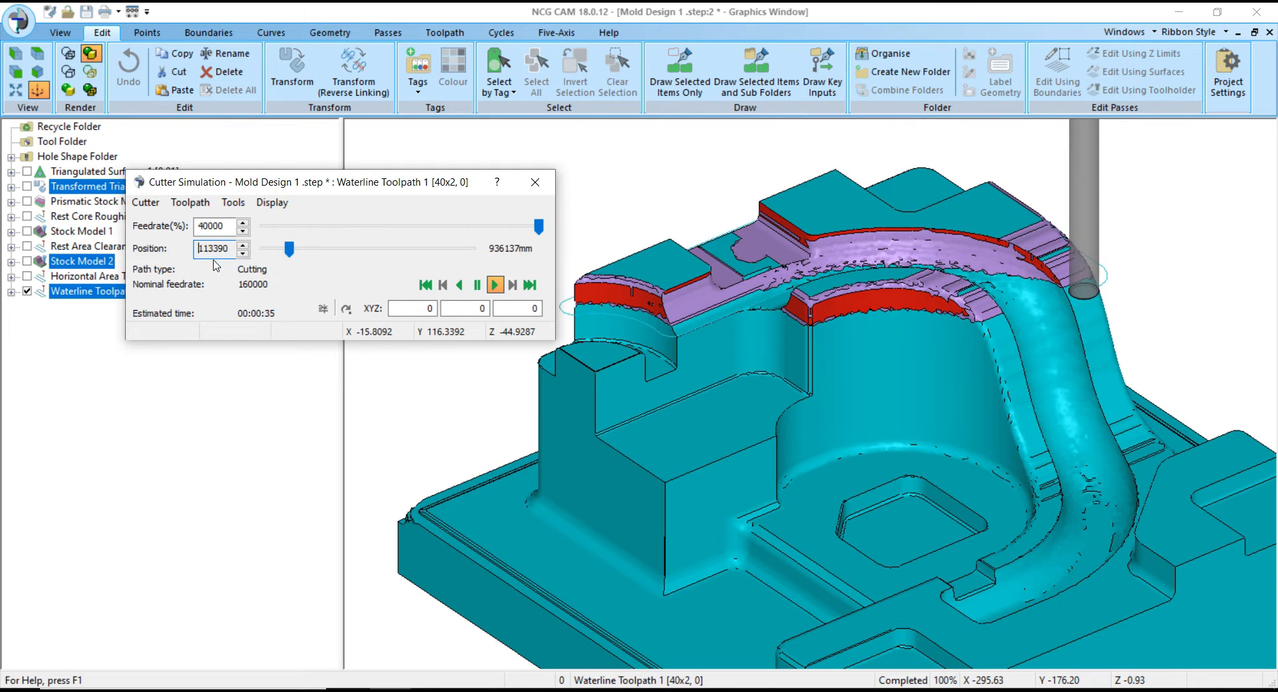
scroll(760, 280, "down", 3)
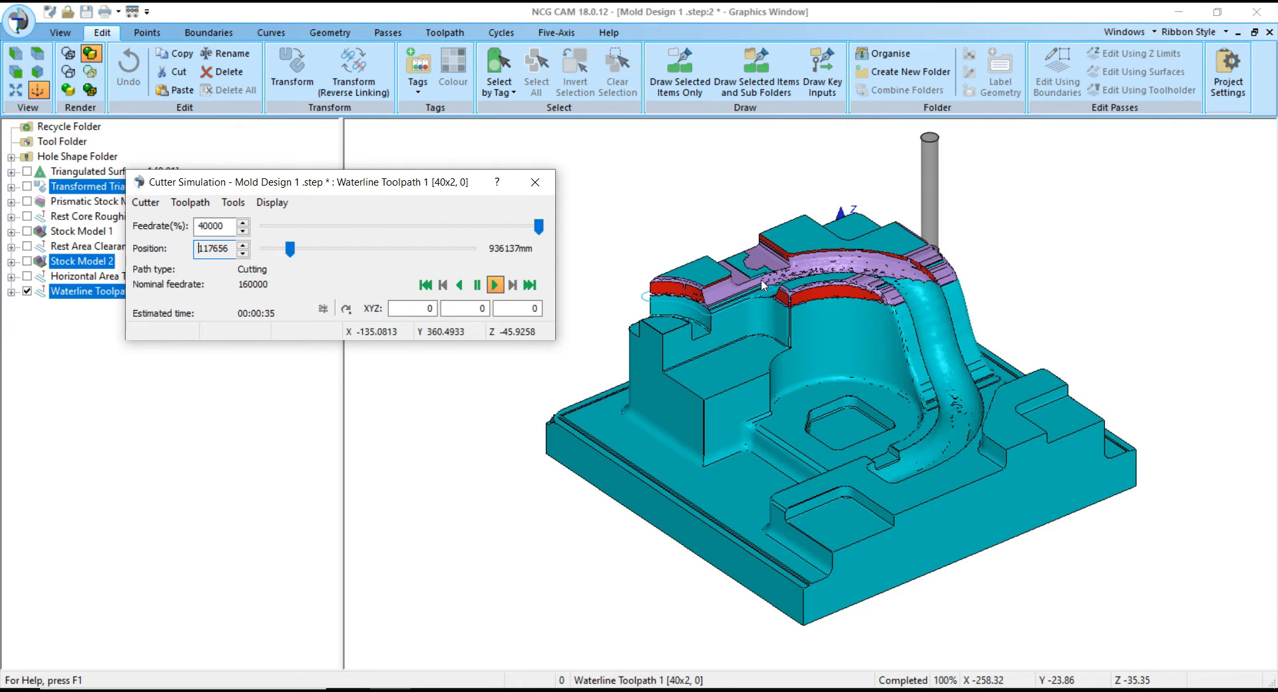
left_click(270, 203)
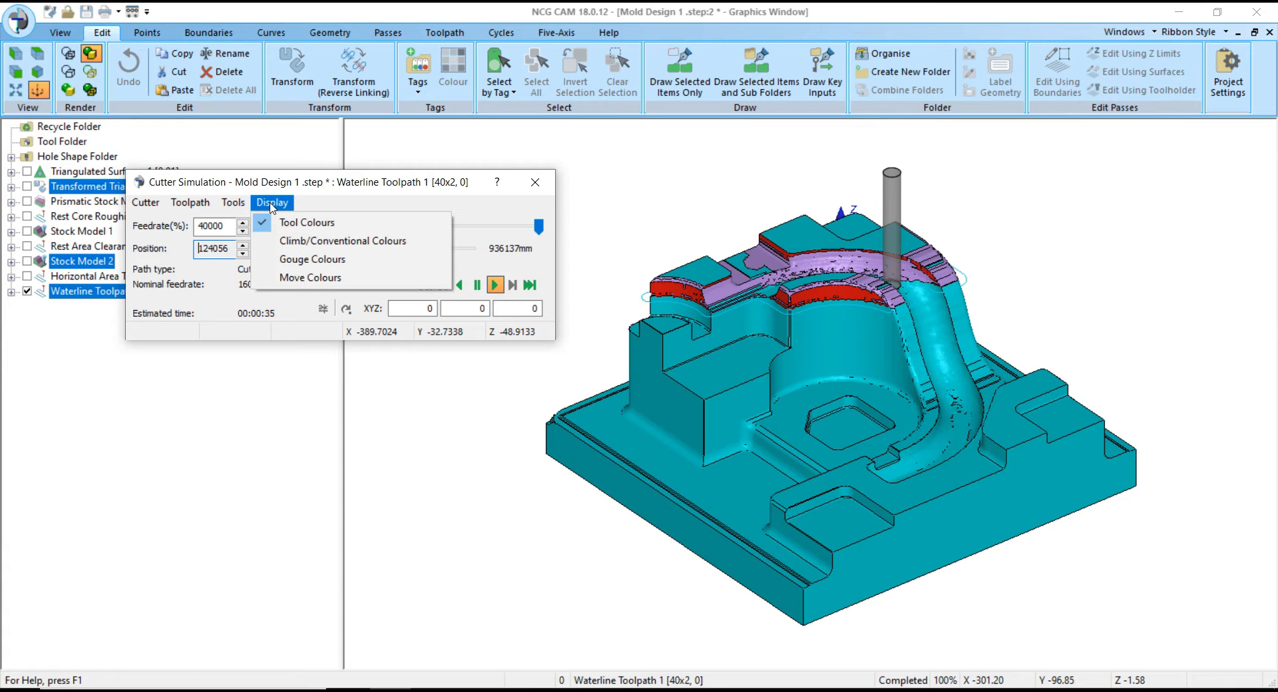
left_click(277, 225)
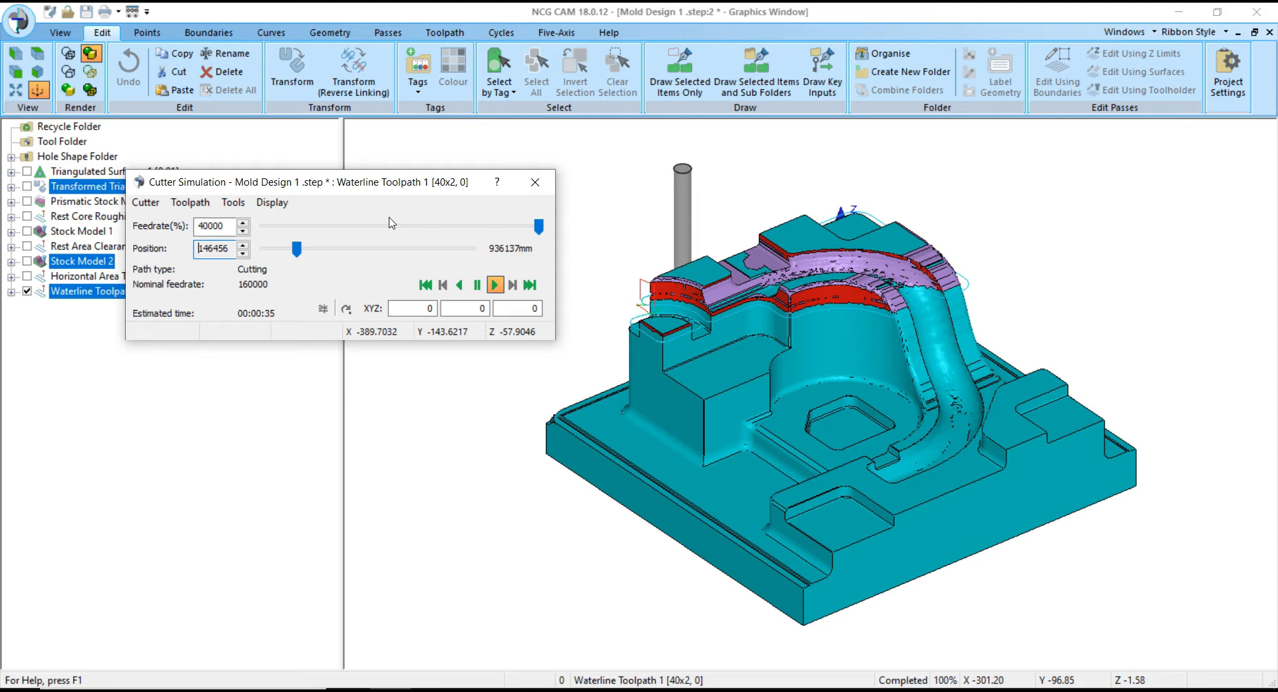
- Check the simulated cutting on the upper steps and corner block up close, and close the cutter simulation
scroll(693, 316, "up", 5)
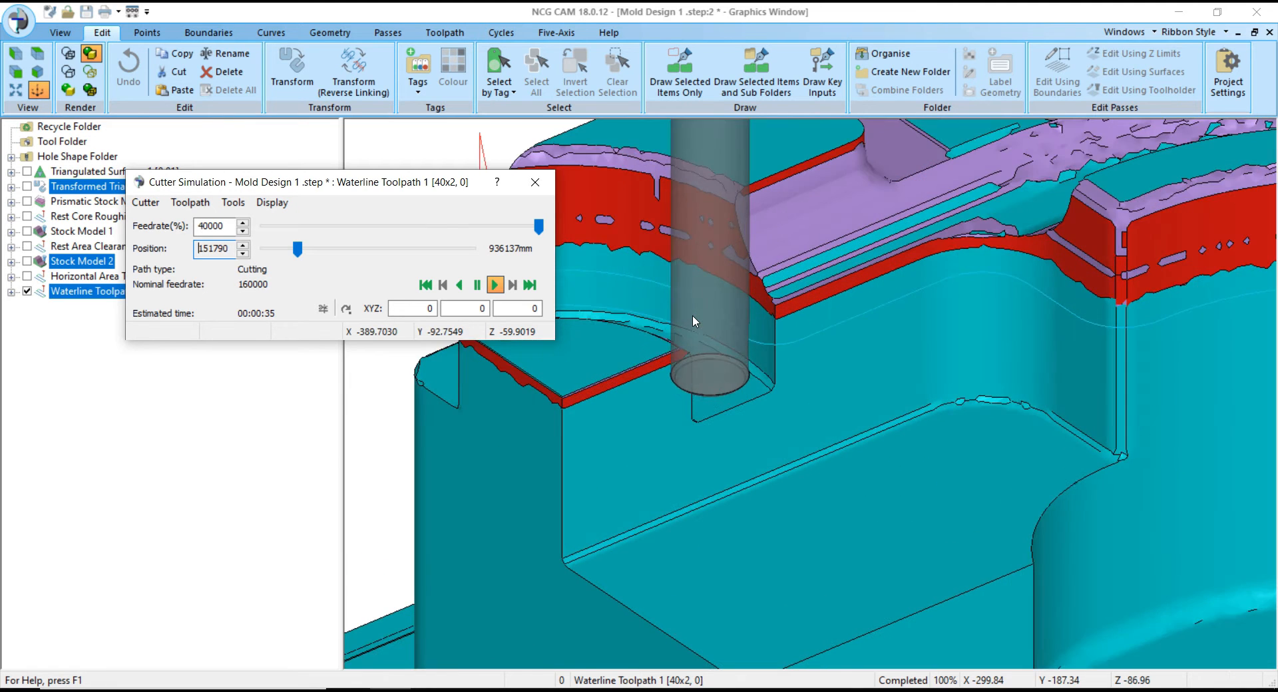
scroll(692, 314, "down", 2)
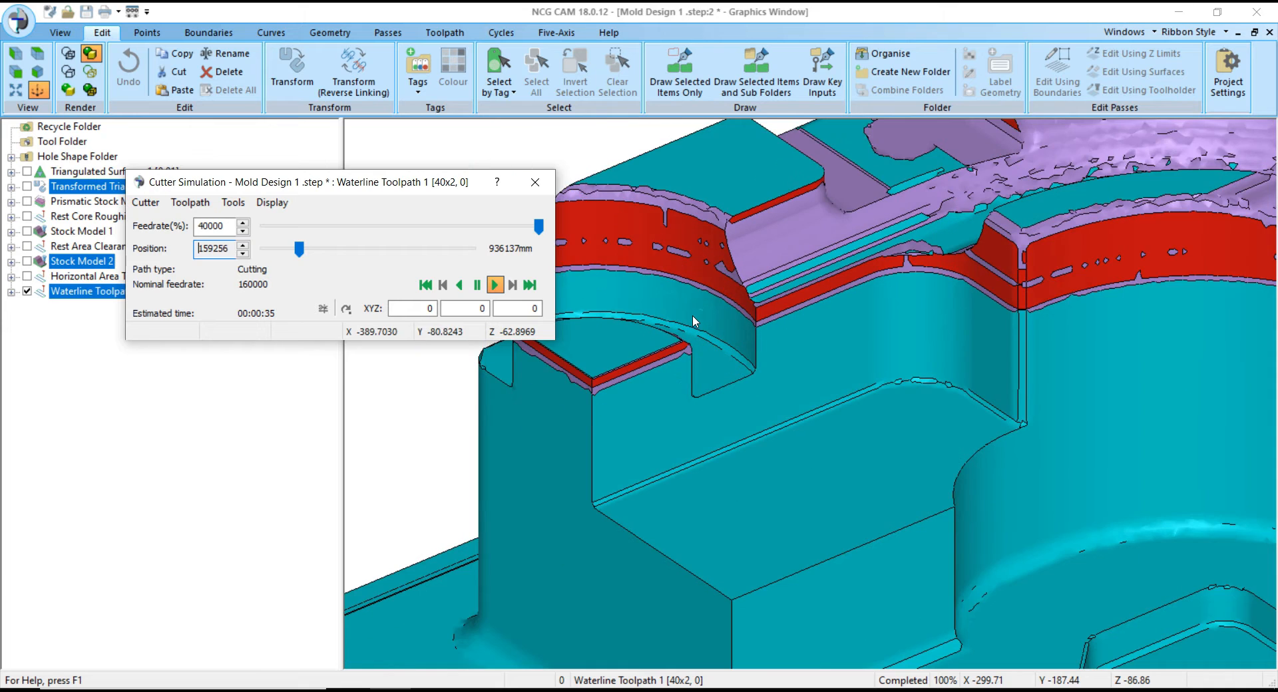
scroll(692, 314, "down", 3)
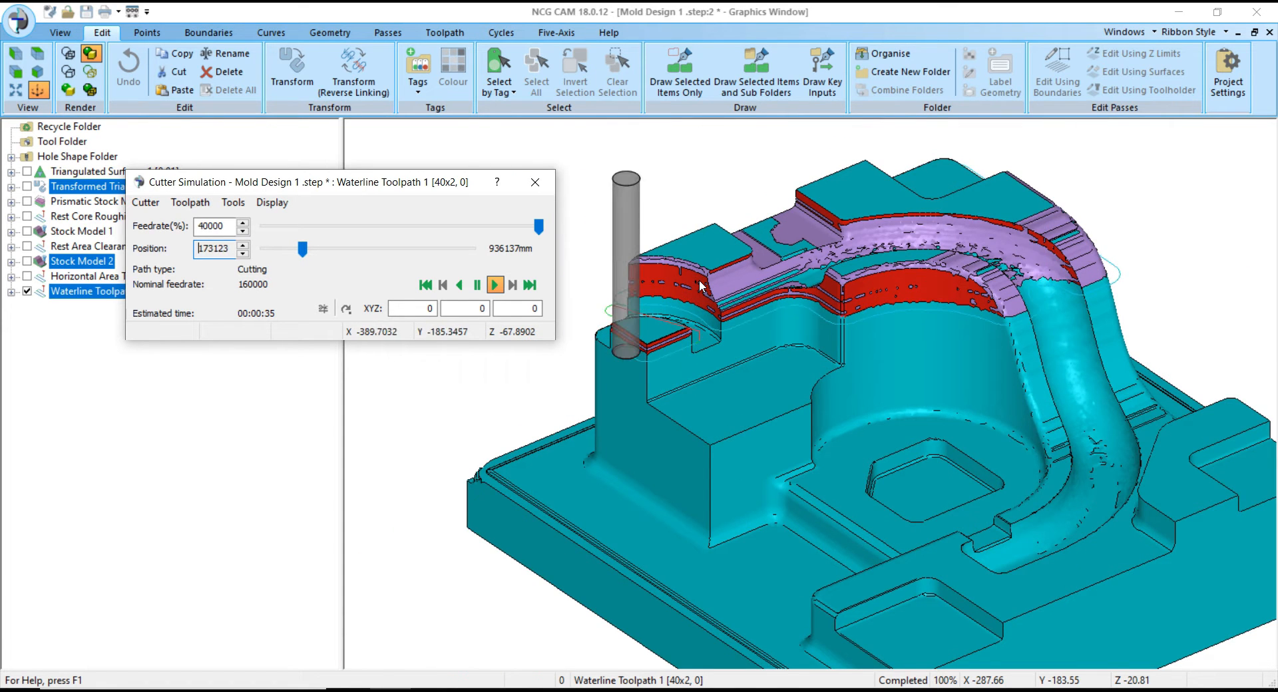
scroll(796, 265, "down", 2)
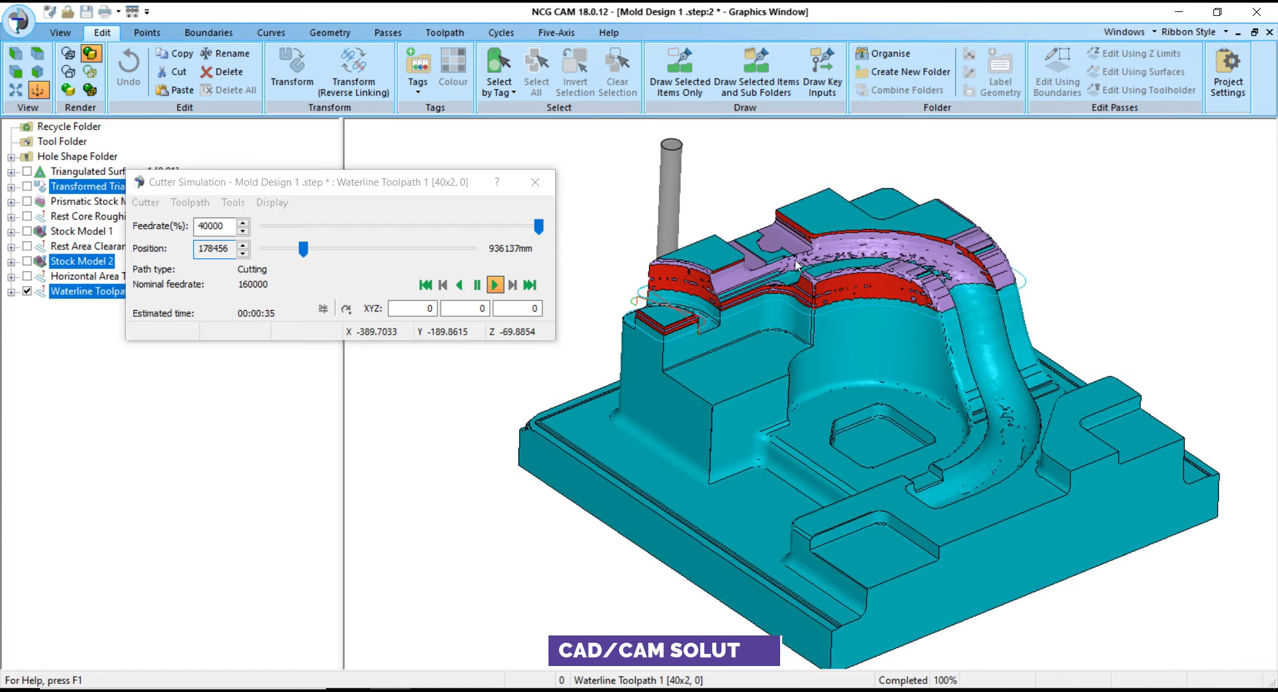
mouse_move(796, 265)
middle_mouse_down()
mouse_move(815, 239)
mouse_move(789, 250)
mouse_move(786, 273)
middle_mouse_up()
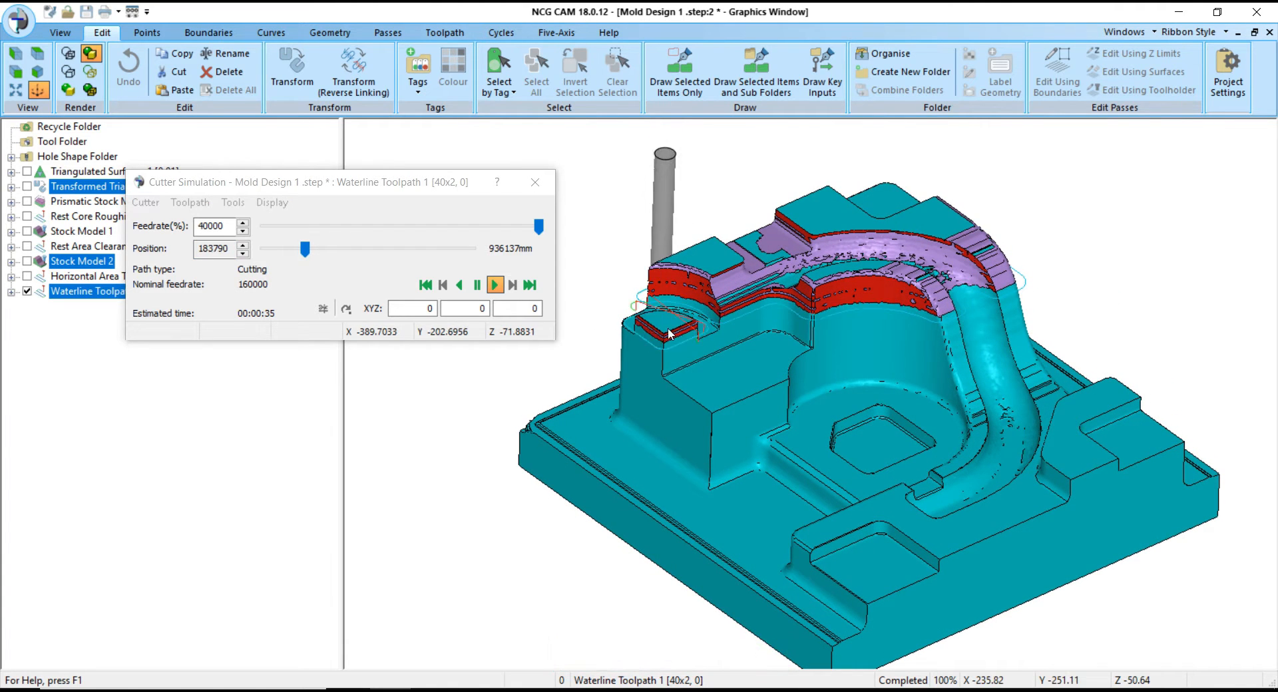
scroll(669, 332, "up", 4)
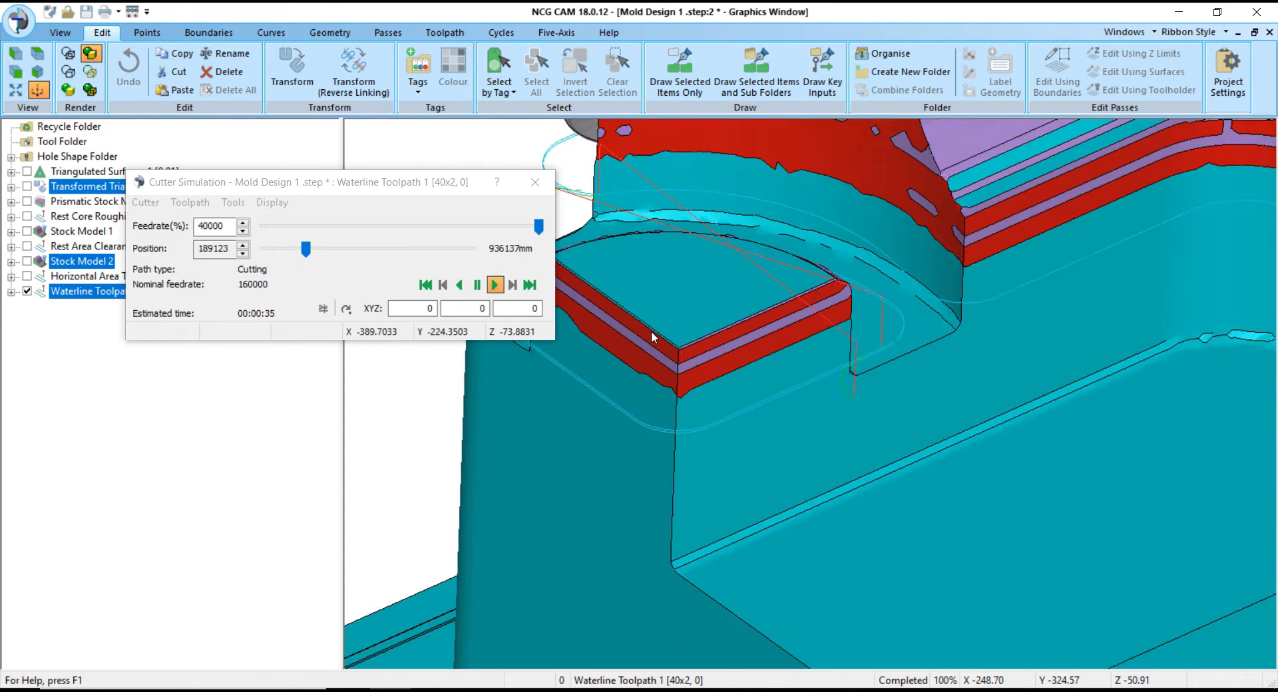
scroll(651, 330, "down", 5)
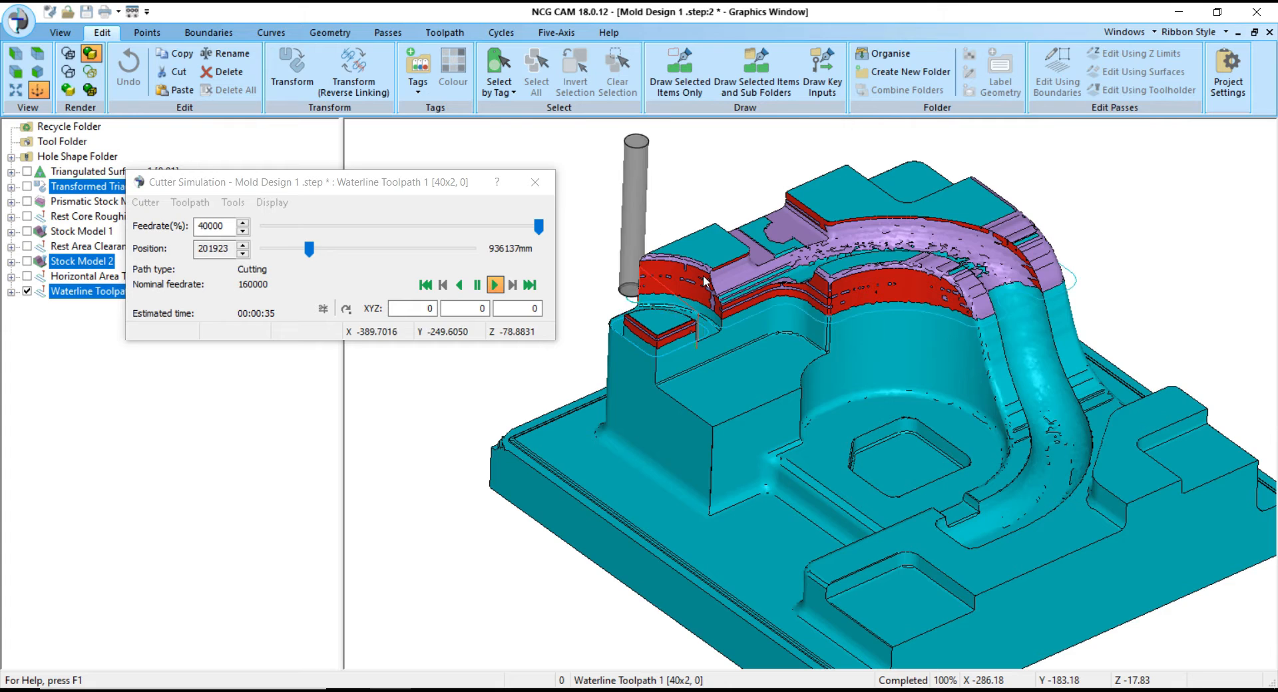
left_click(535, 182)
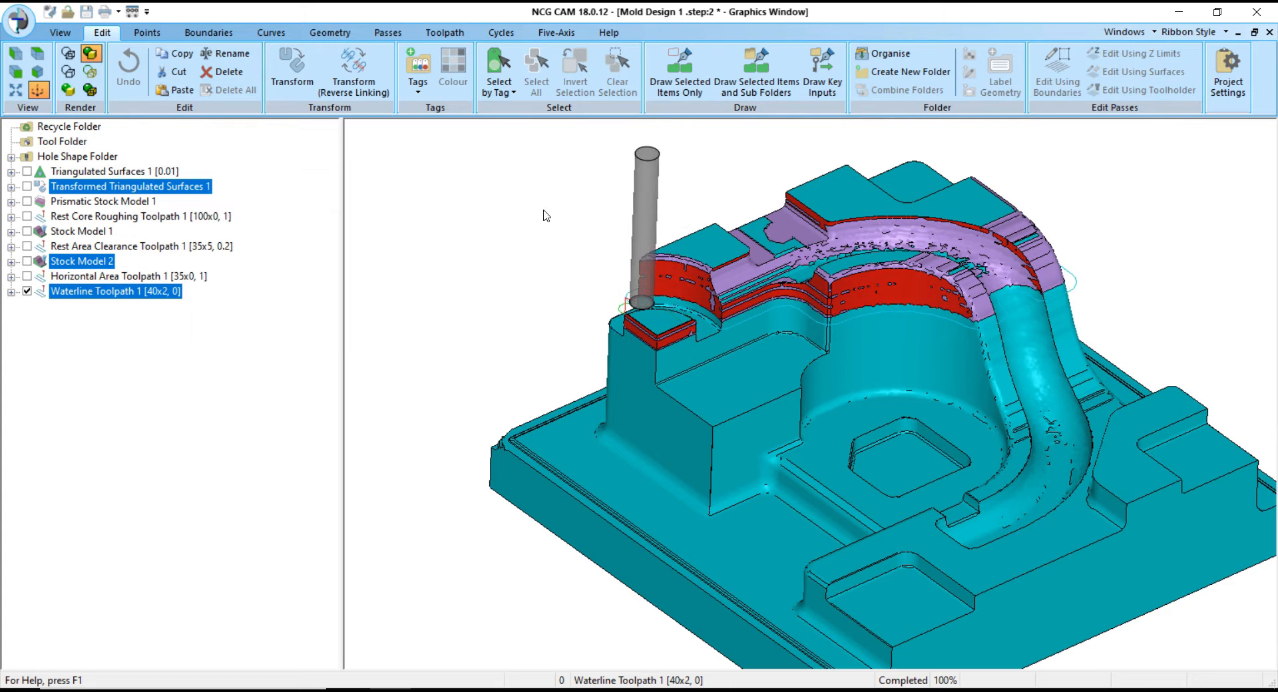
- Examine the Waterline Toolpath 1 lead-ins and rapid links at the central pocket and the lower stepped block
scroll(582, 279, "down", 3)
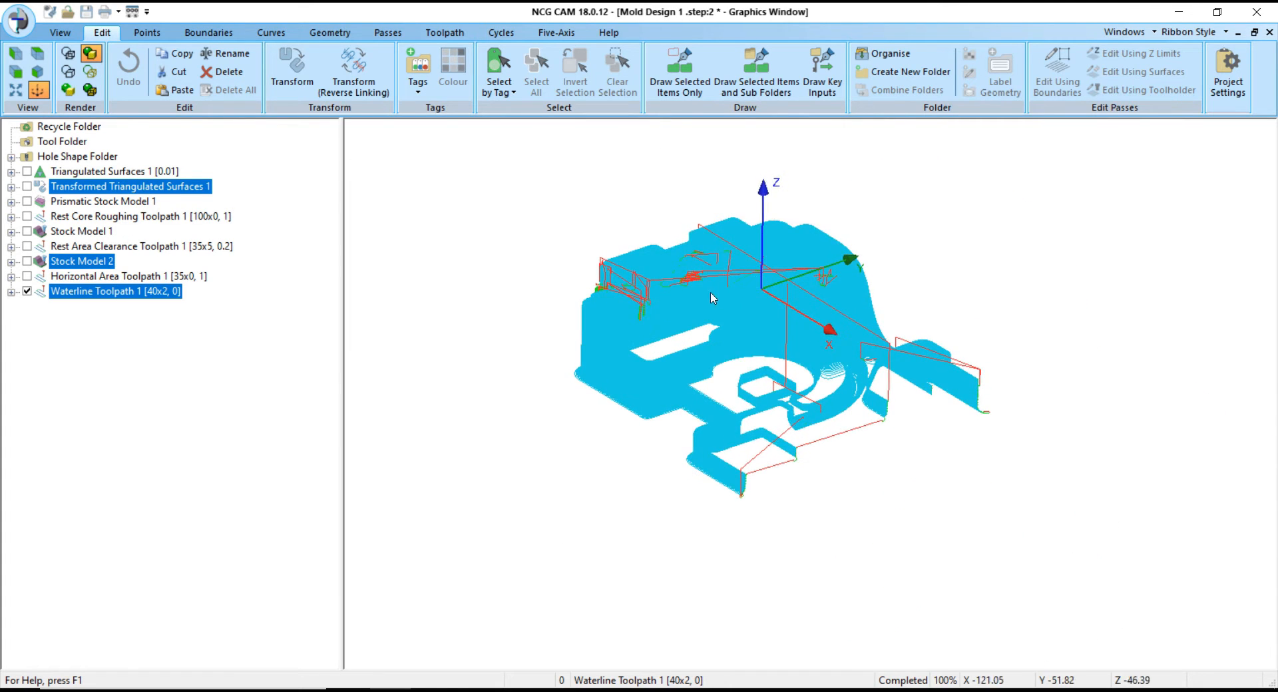
scroll(910, 487, "up", 5)
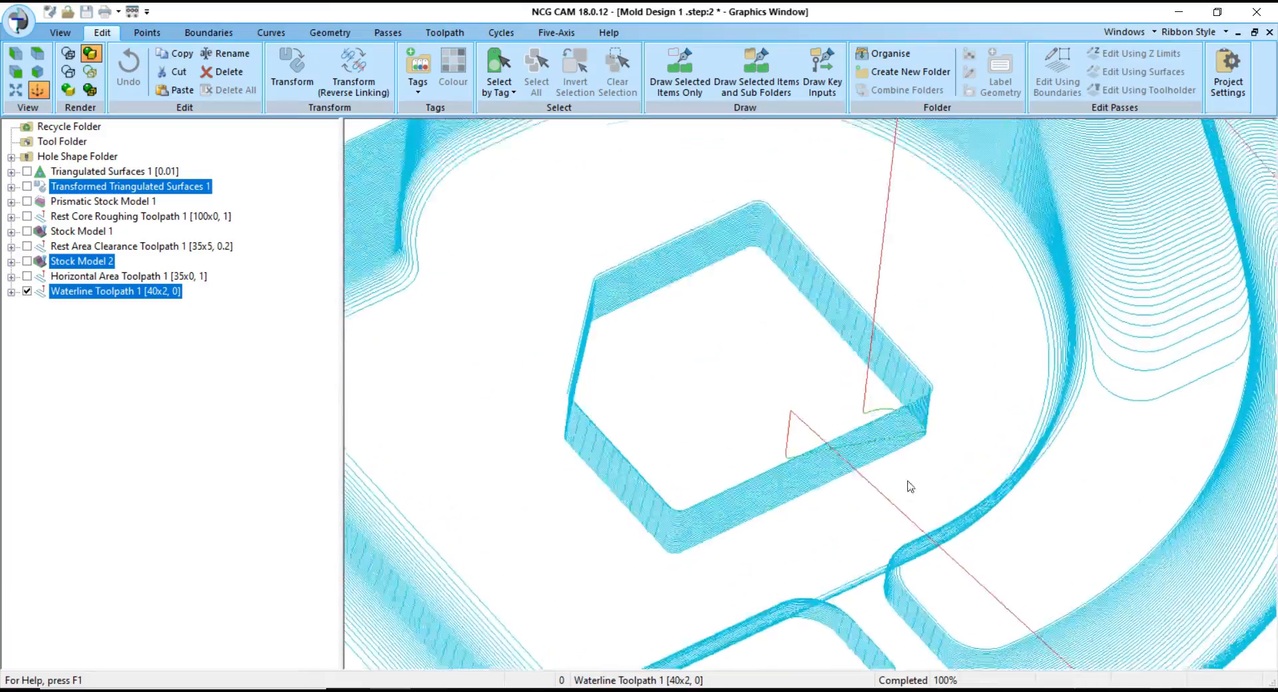
middle_click_drag(908, 481, 822, 504)
scroll(814, 387, "down", 4)
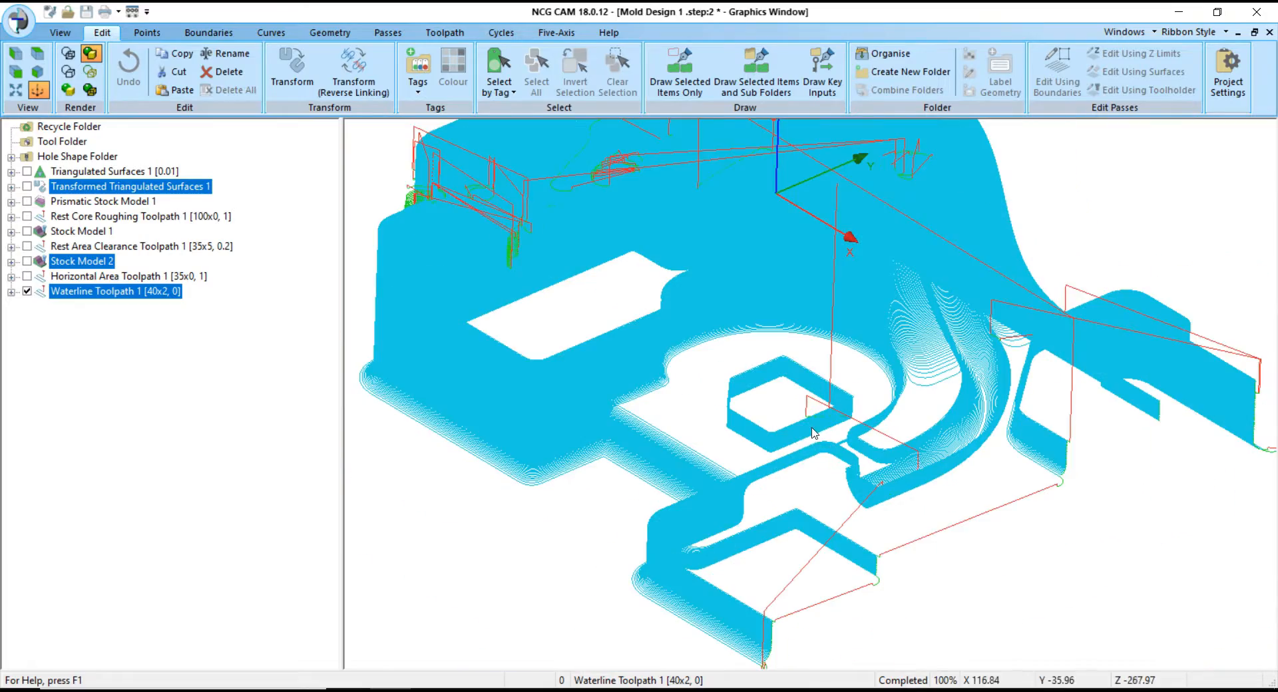
middle_click_drag(814, 386, 803, 461)
scroll(735, 589, "up", 5)
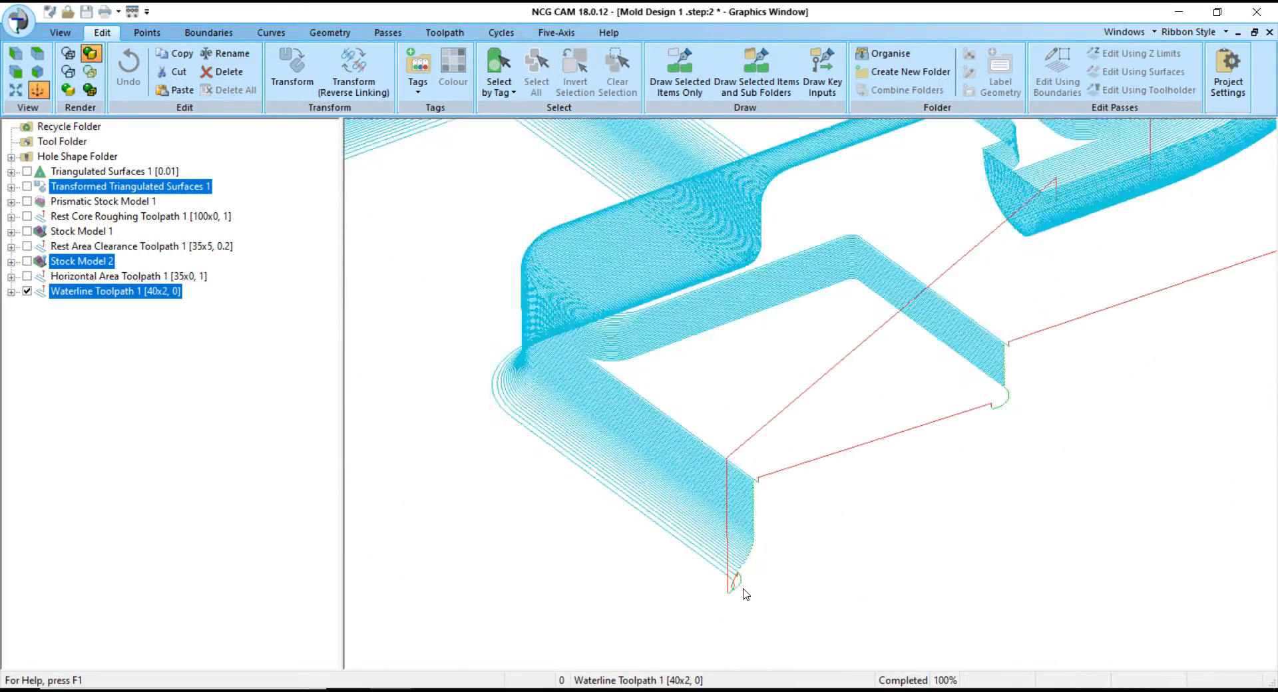
scroll(737, 595, "down", 3)
scroll(736, 594, "down", 2)
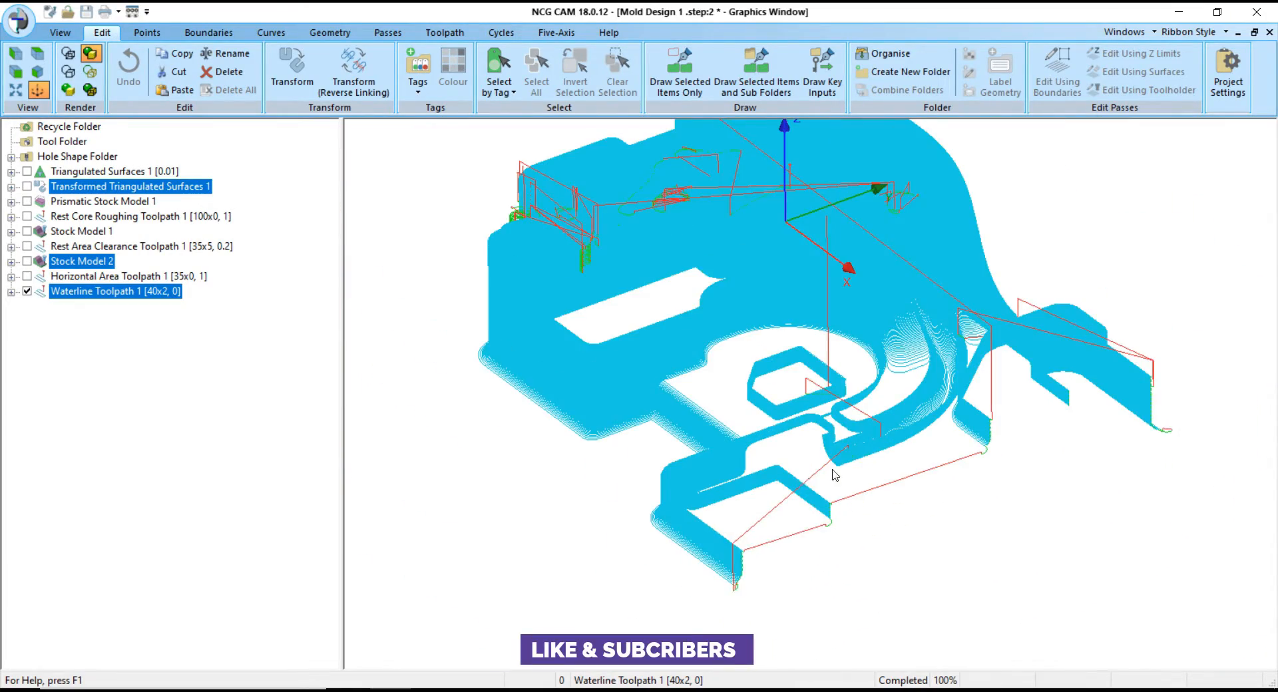
middle_click_drag(833, 470, 837, 467)
- Display Transformed Triangulated Surfaces 1 and hide Waterline Toolpath 1
left_click(63, 278)
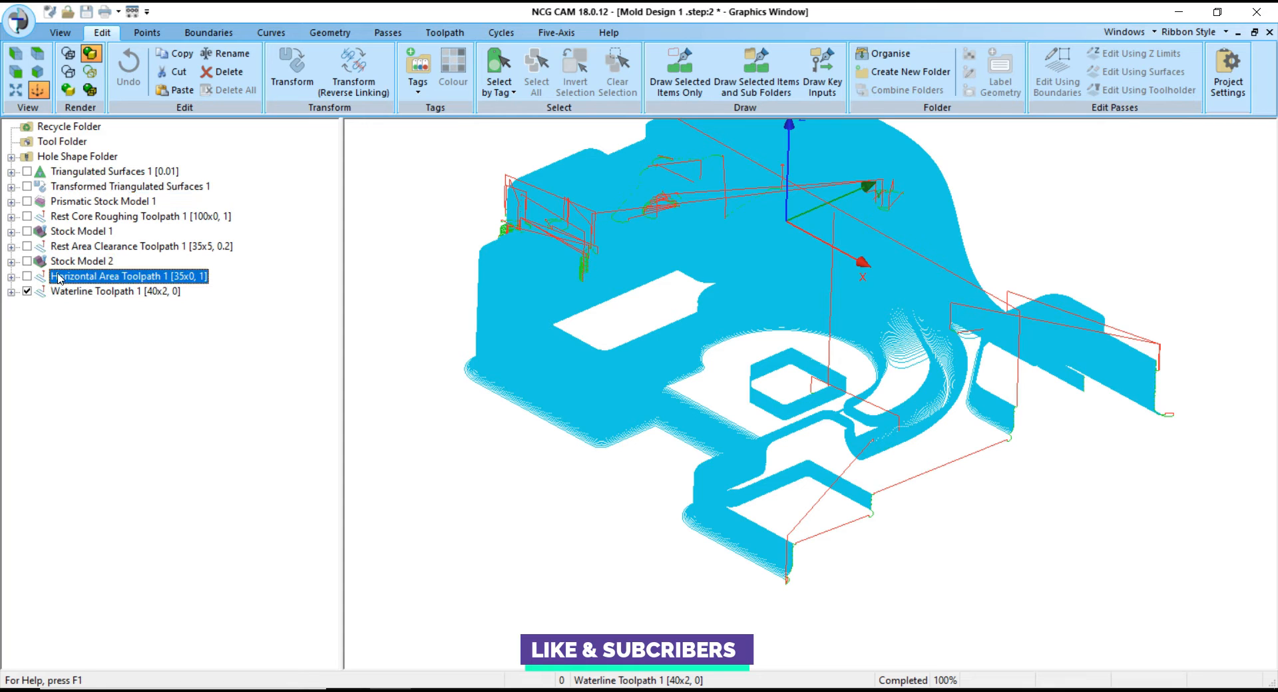
left_click(28, 186)
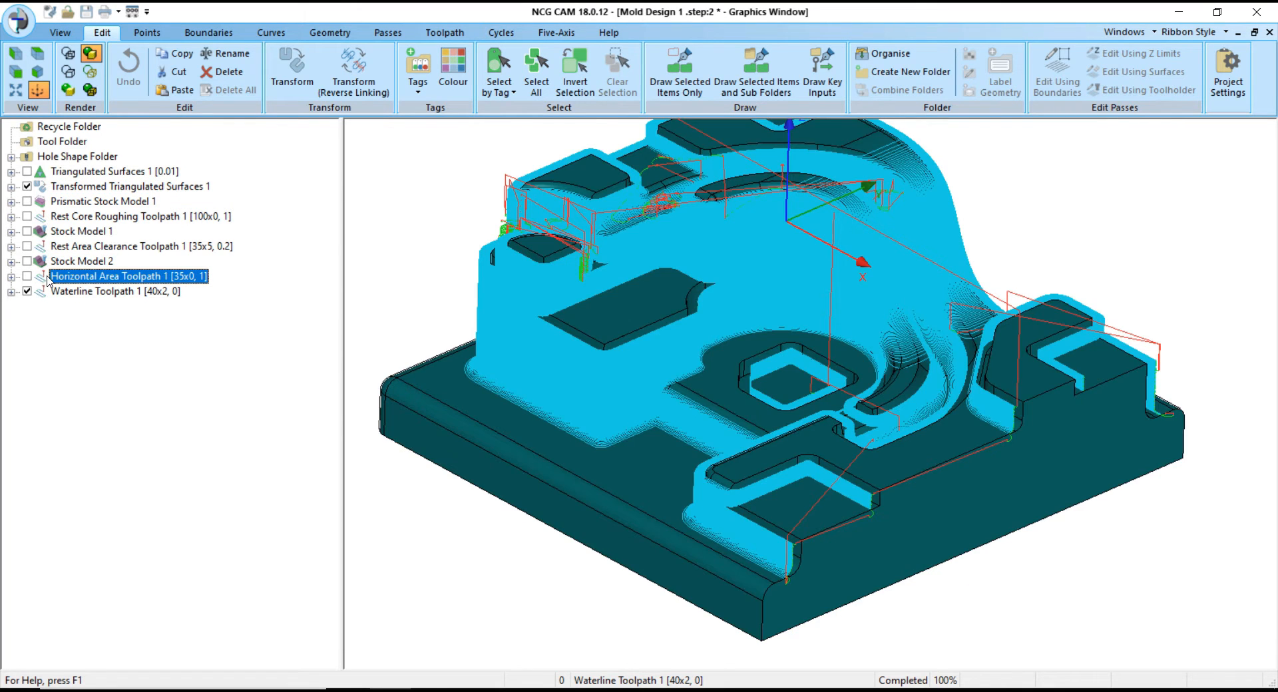
left_click(28, 290)
middle_click_drag(944, 489, 916, 499)
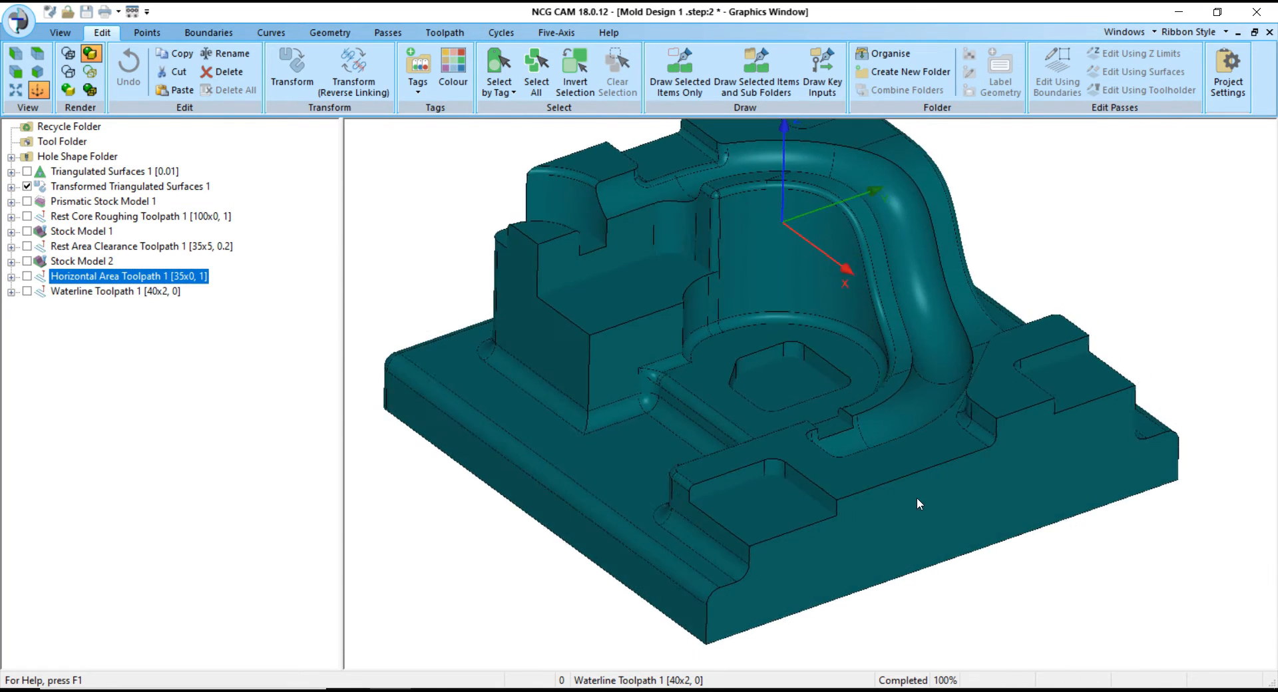
- Display Horizontal Area Toolpath 1 and Waterline Toolpath 1, examine their coverage around the curved inner ledge, and hide both again
scroll(793, 498, "down", 3)
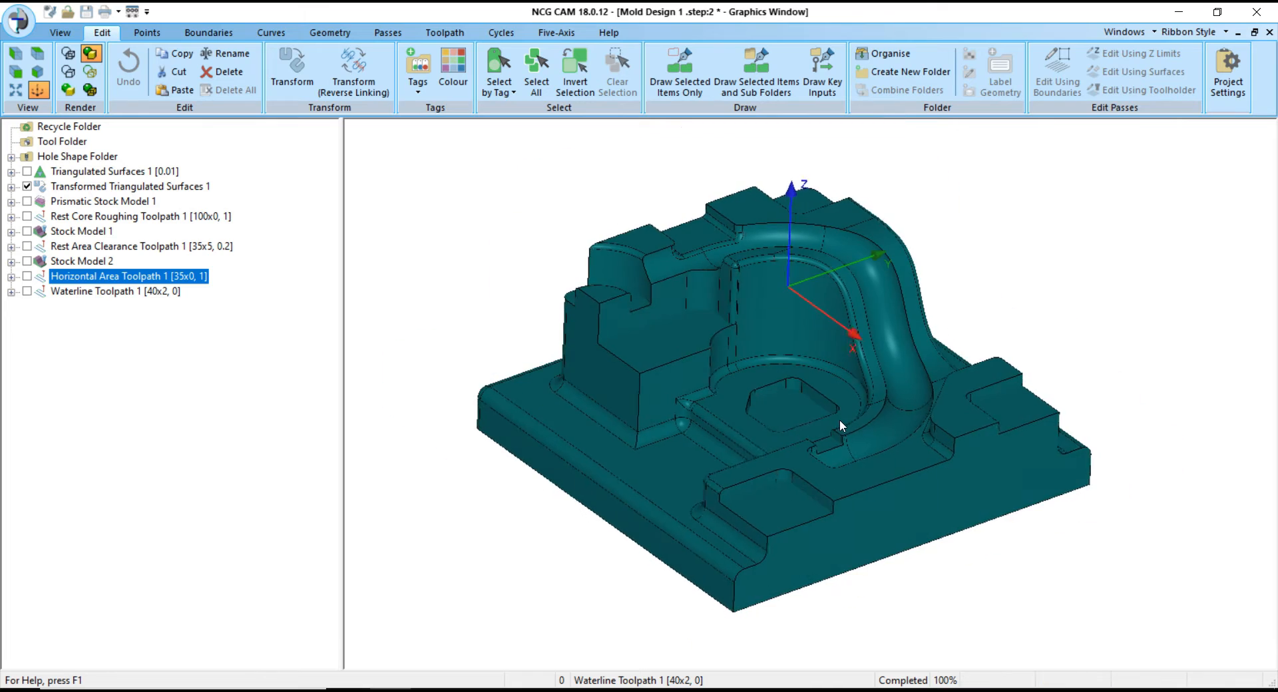
left_click(27, 276)
left_click(27, 291)
middle_click_drag(798, 465, 785, 273)
scroll(786, 272, "up", 3)
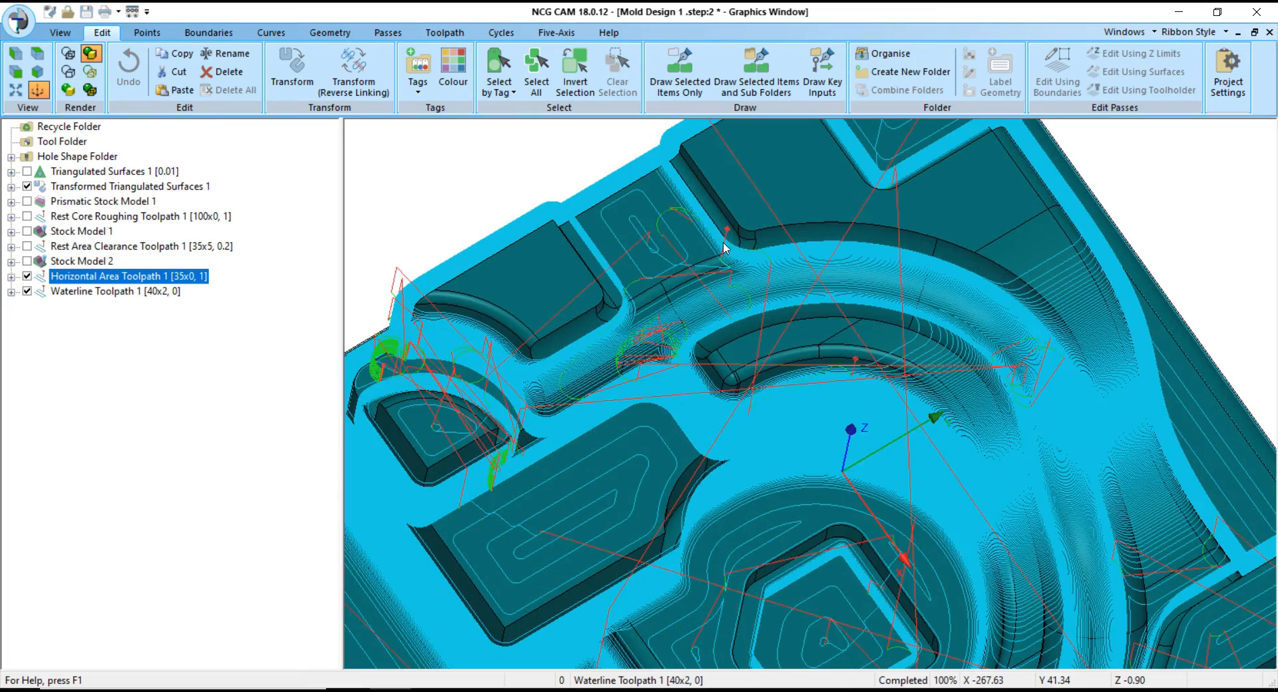
scroll(907, 368, "up", 3)
scroll(864, 376, "up", 3)
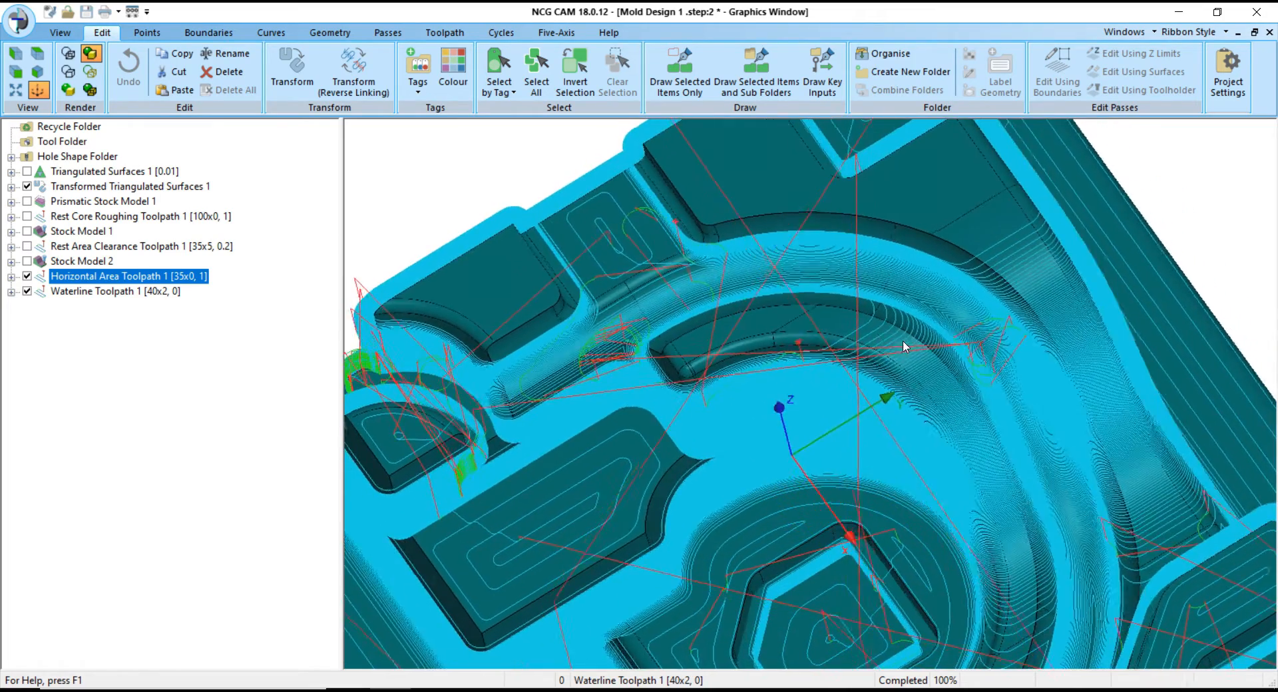
scroll(757, 317, "up", 2)
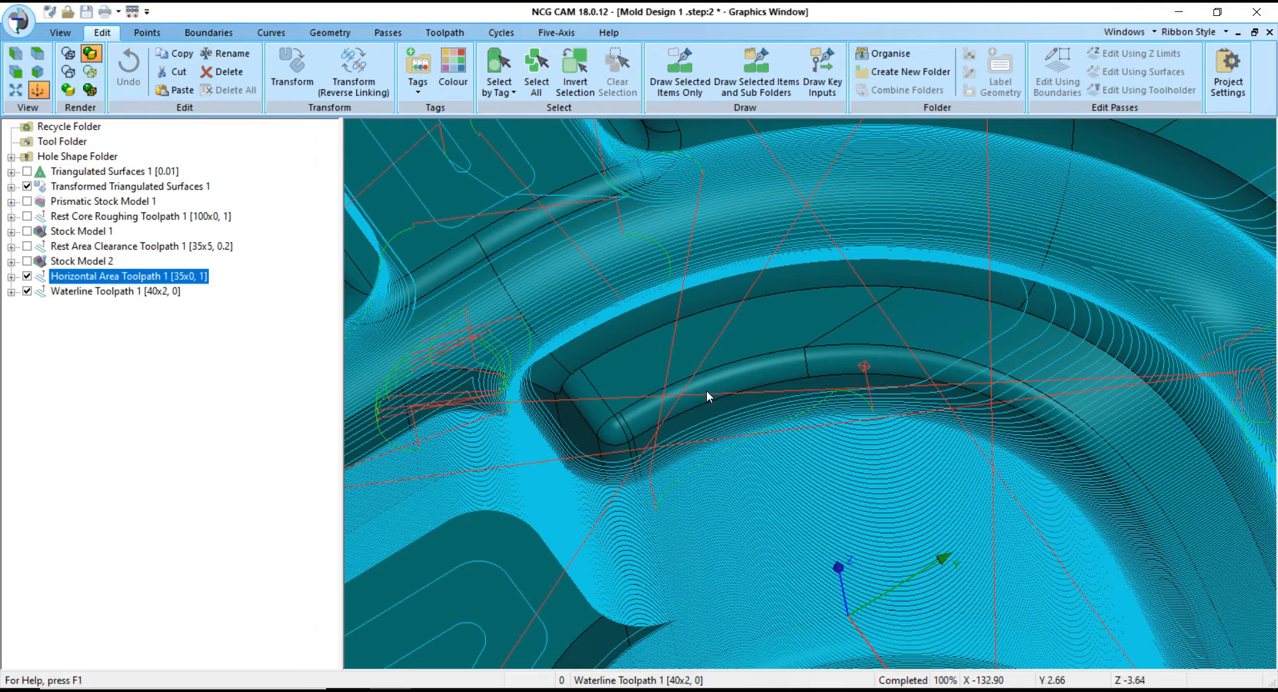
scroll(706, 390, "down", 4)
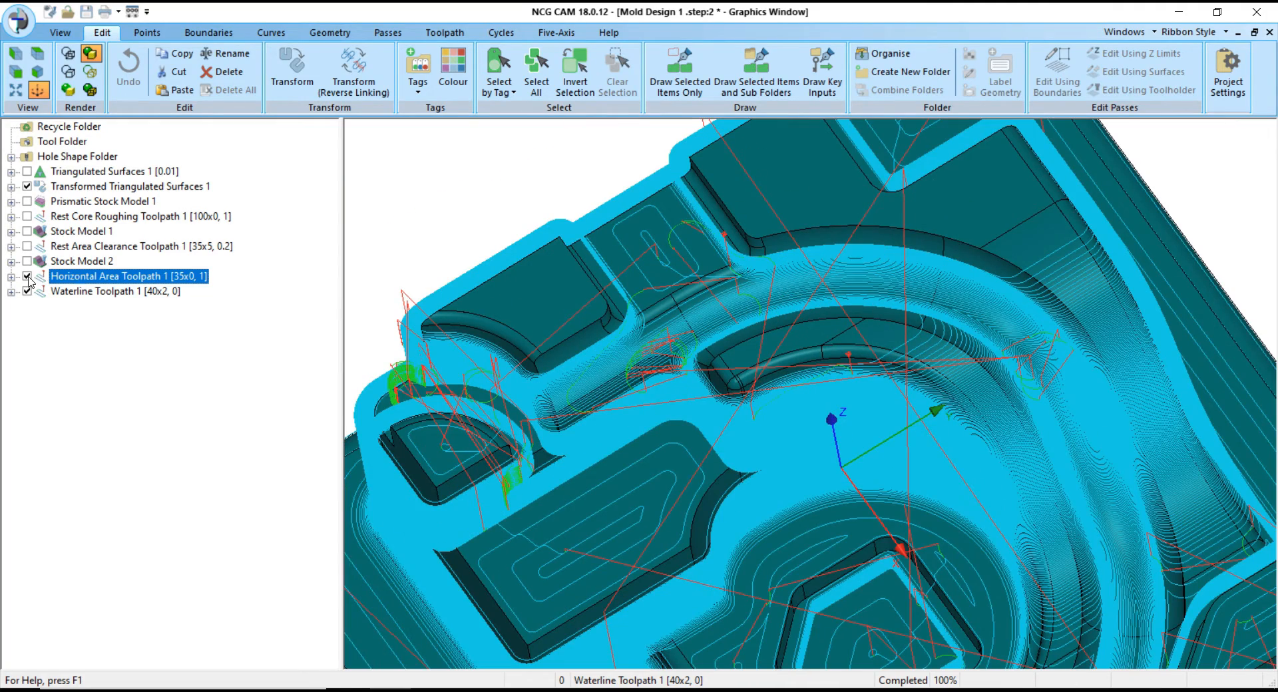
left_click(28, 276)
left_click(28, 291)
scroll(820, 302, "down", 3)
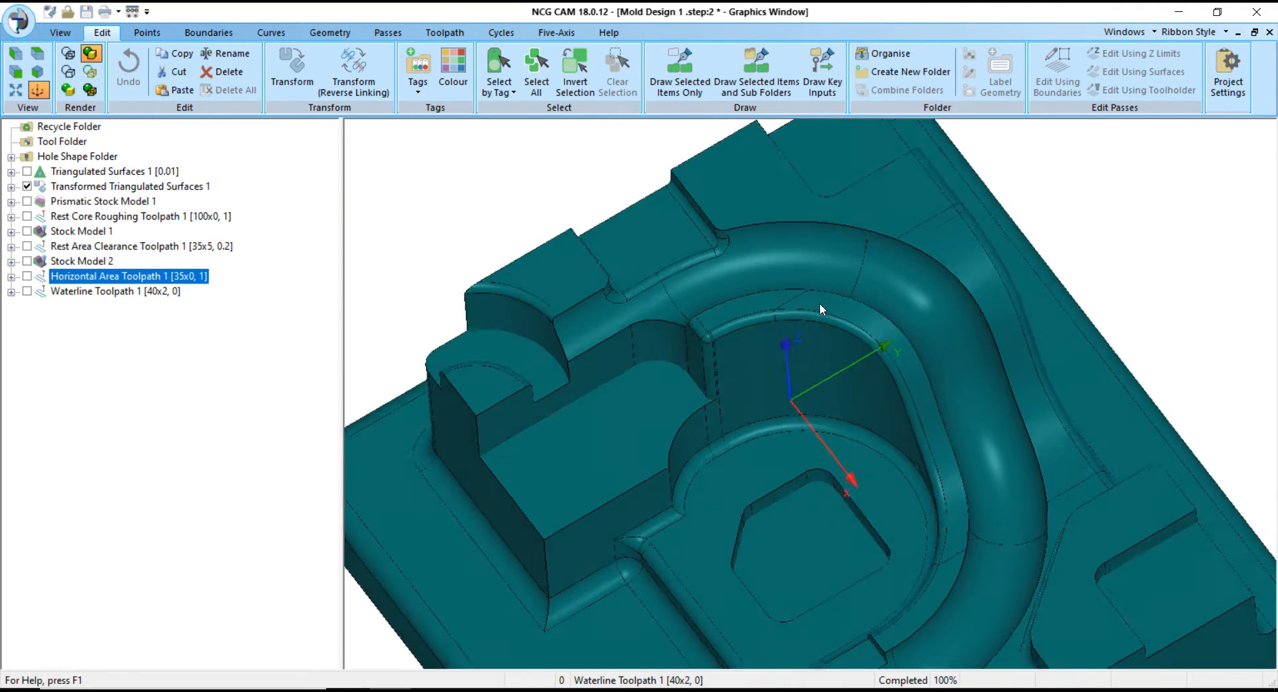
- Select the curved ledge faces and adjoining fillets along the inner rim of Transformed Triangulated Surfaces 1, starting at the rounded corner
left_click(102, 188)
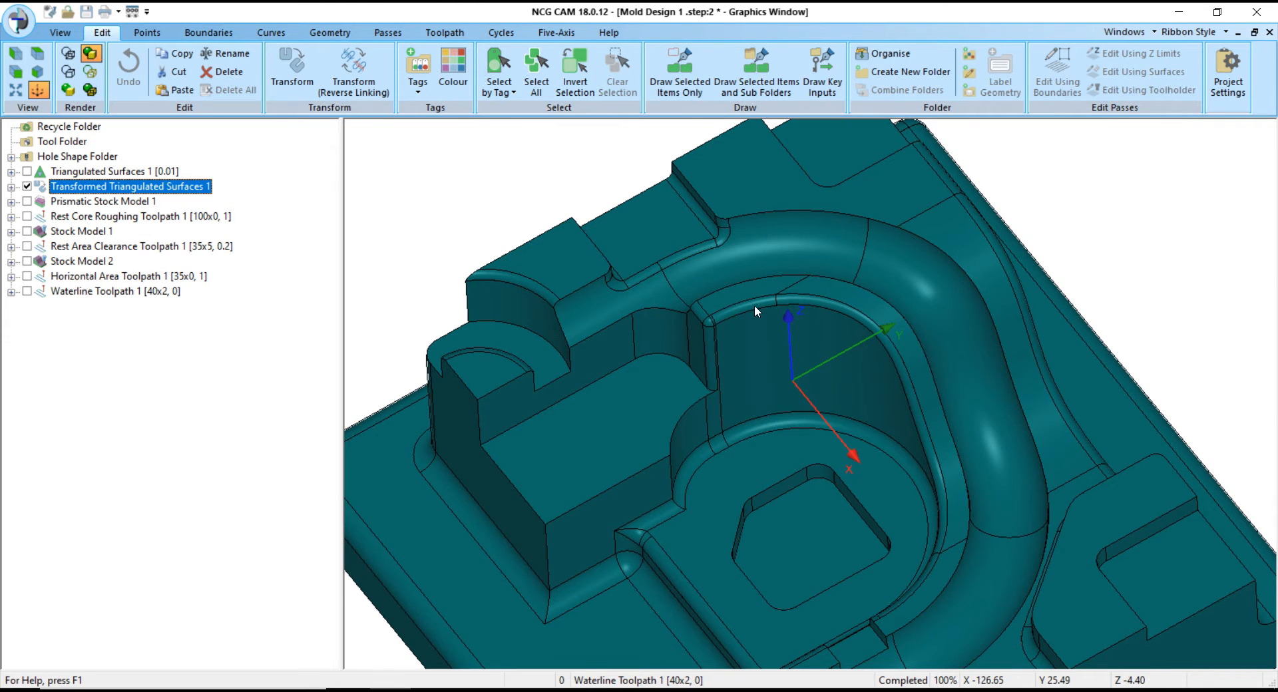
scroll(734, 299, "up", 5)
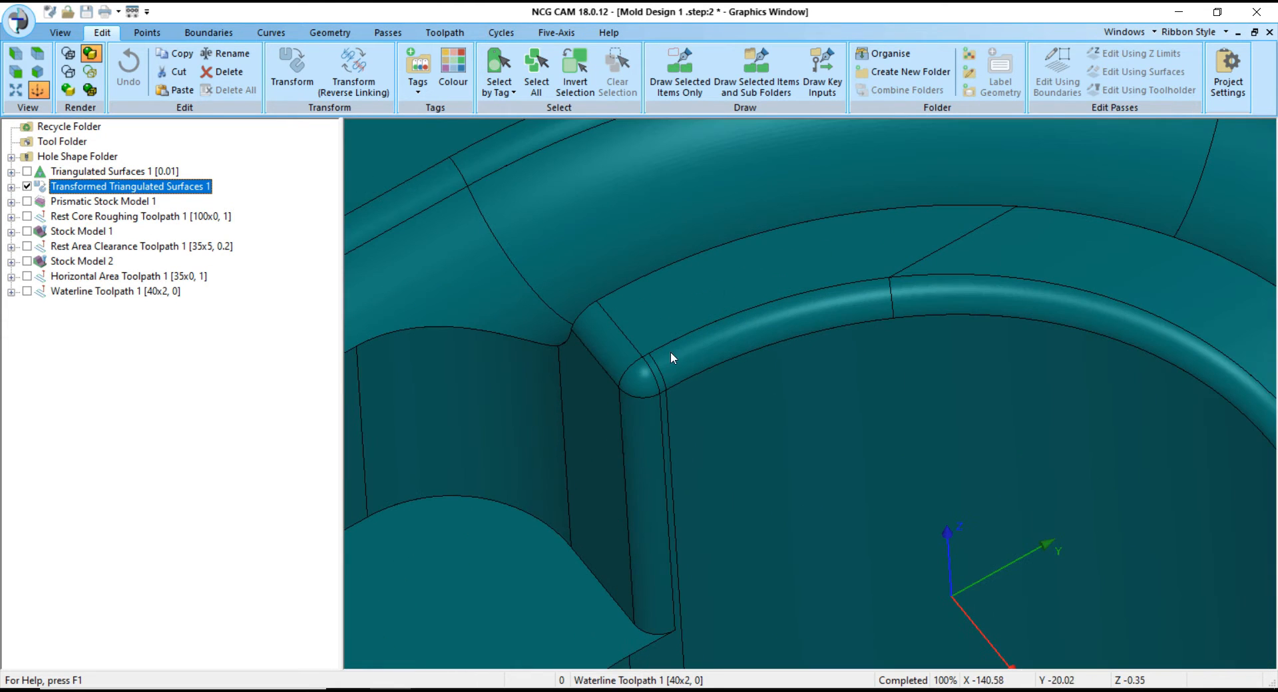
left_click(625, 359, "ctrl")
left_click(656, 344, "ctrl")
scroll(666, 364, "up", 4)
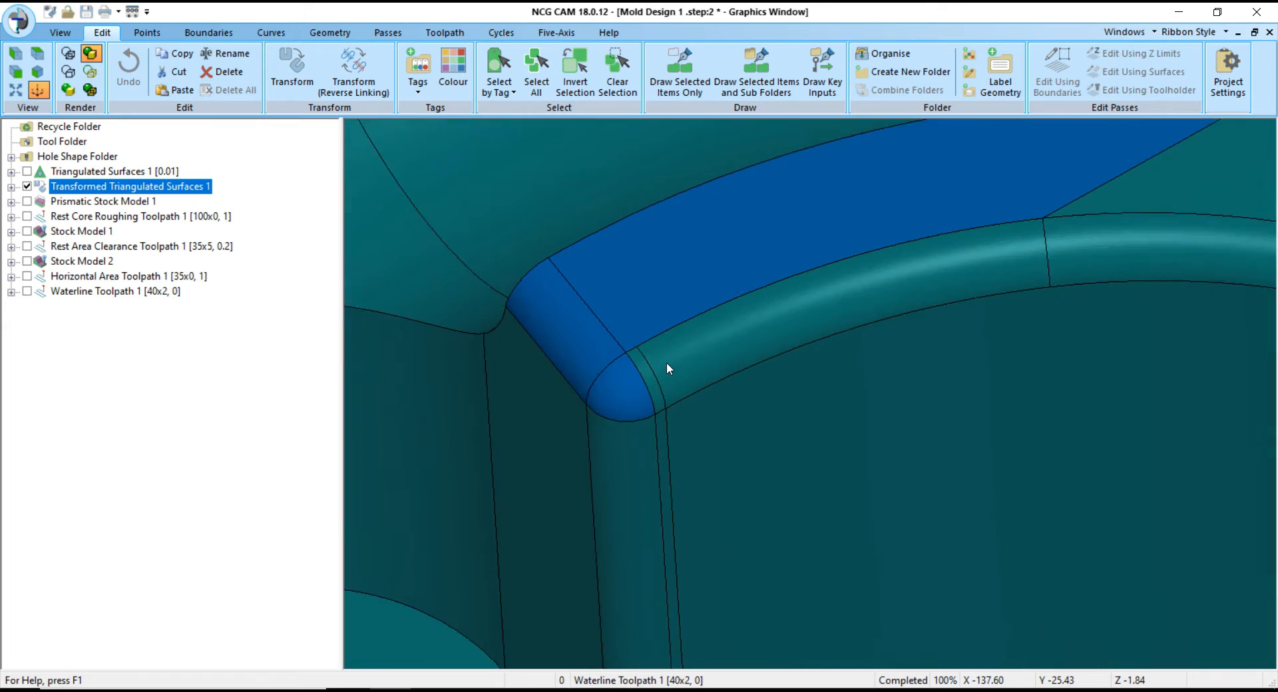
left_click(686, 367, "ctrl")
scroll(869, 321, "down", 2)
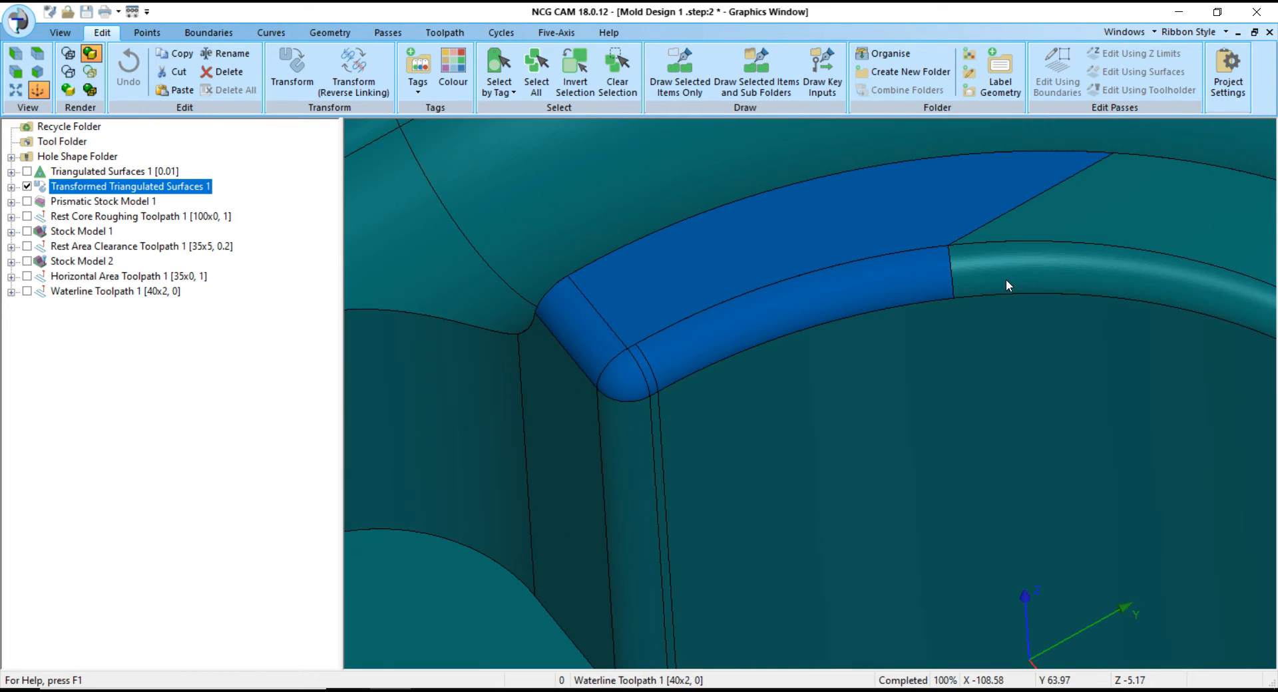
scroll(1073, 217, "down", 5)
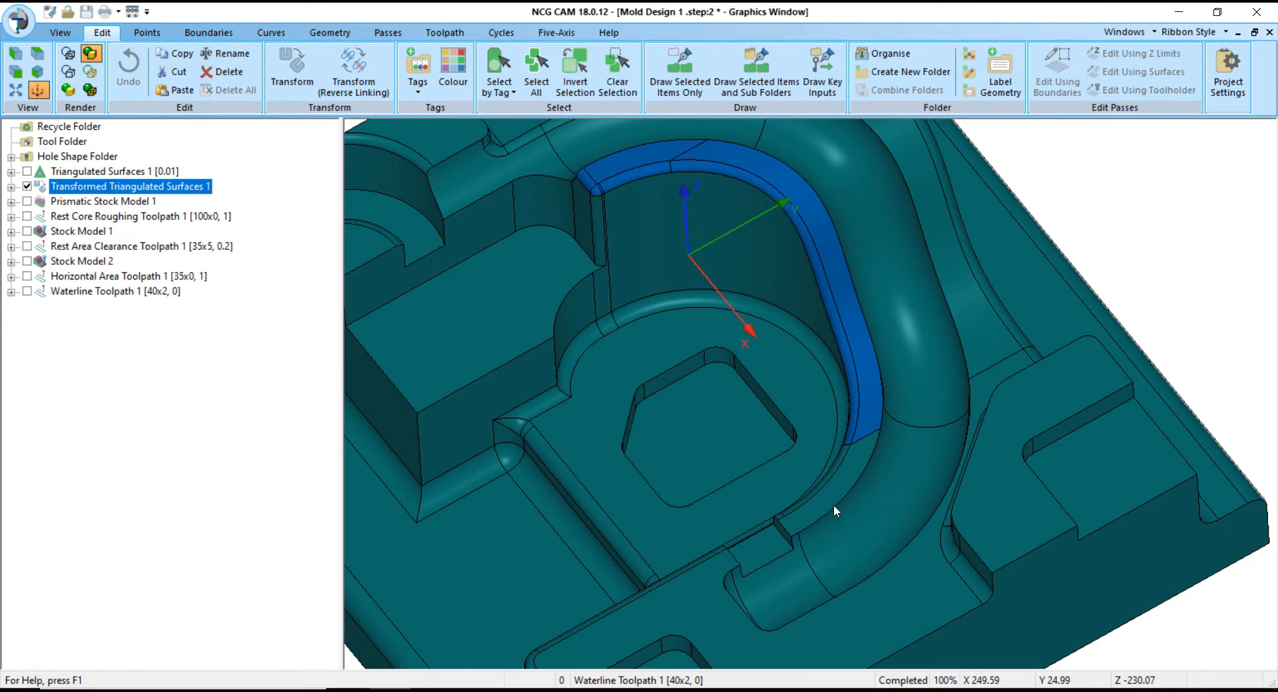
- Add the remaining fillet and ledge faces at the lower end of the rim, by the small notch, and check the complete selection
scroll(825, 516, "up", 5)
middle_click_drag(828, 527, 941, 456)
left_click(902, 308)
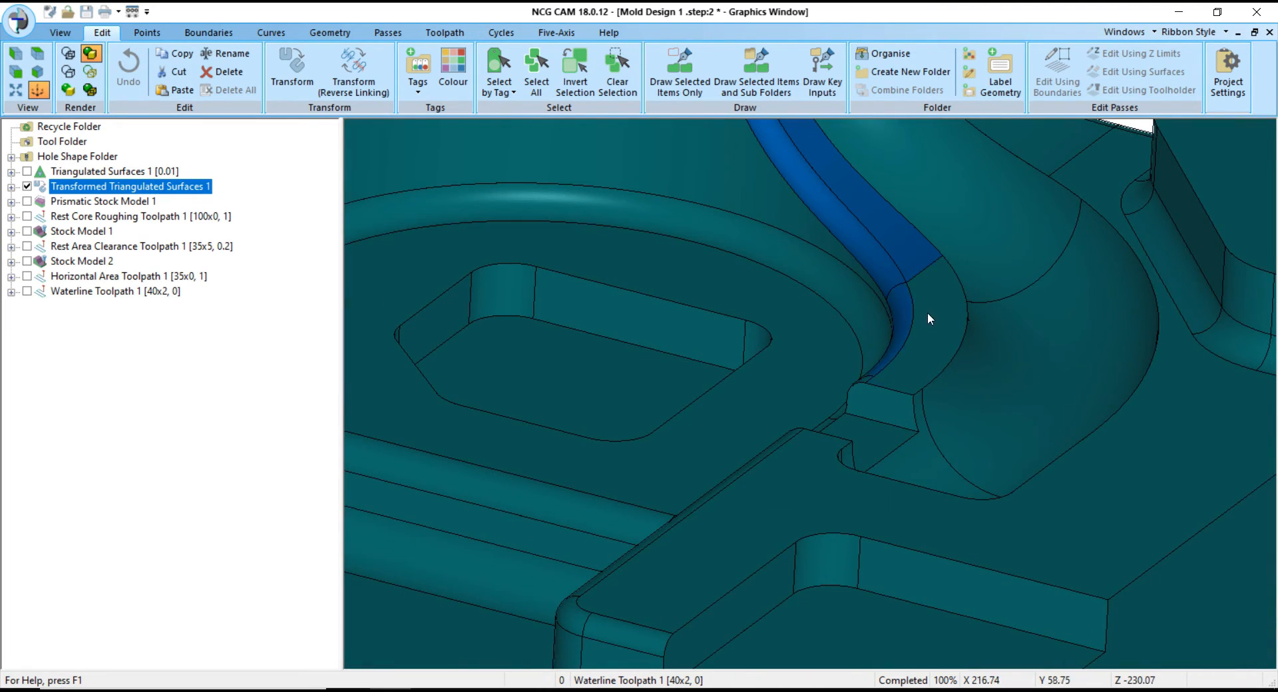
left_click(928, 313)
middle_click_drag(927, 314, 789, 525)
scroll(967, 486, "up", 3)
scroll(970, 492, "down", 5)
scroll(789, 521, "down", 5)
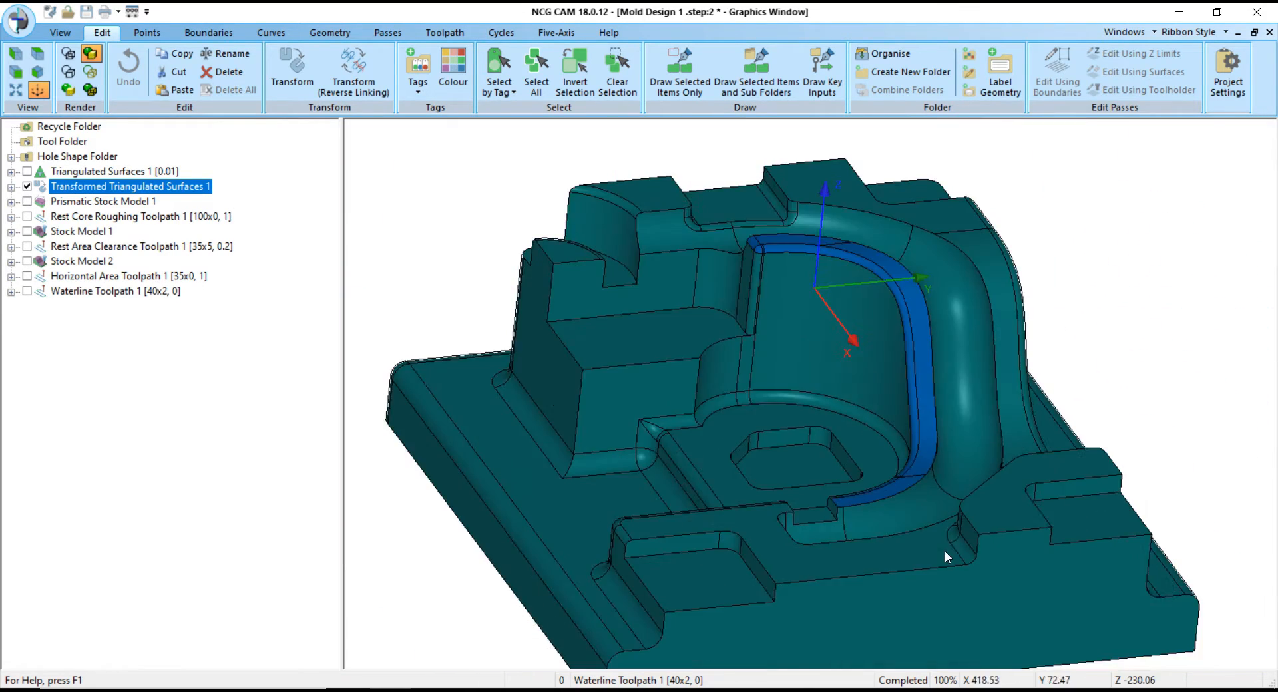
middle_click_drag(945, 550, 824, 305)
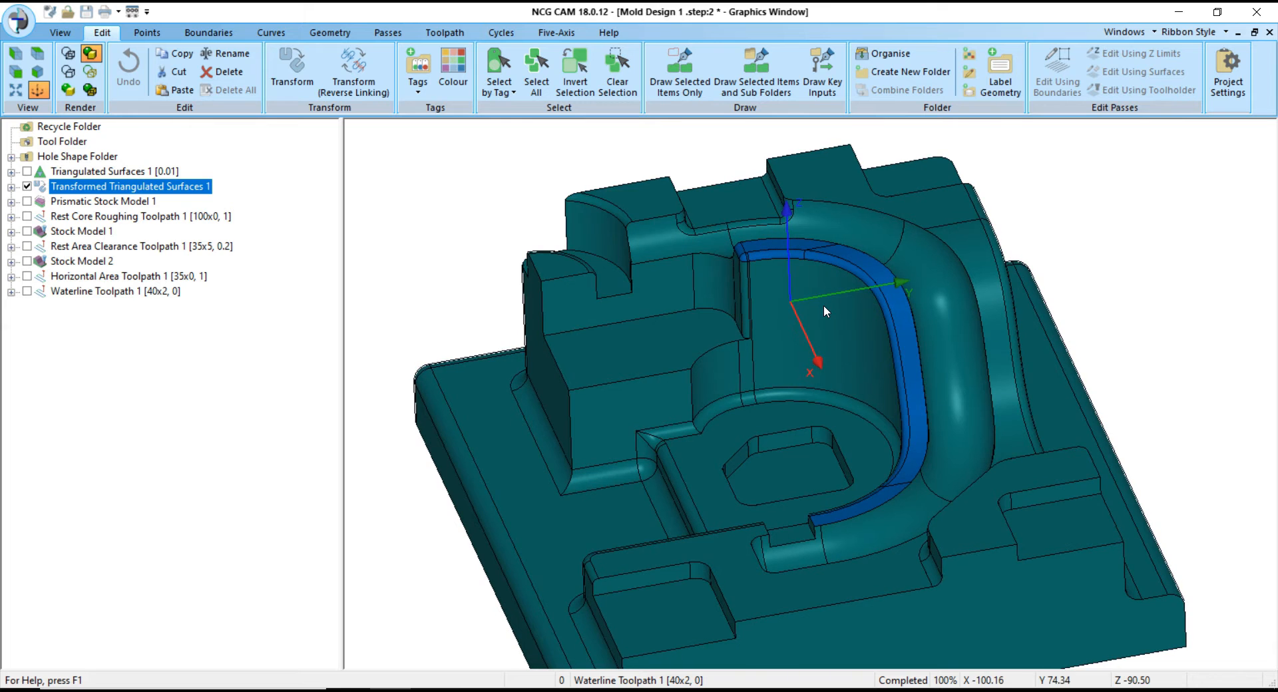
middle_click_drag(861, 525, 928, 508)
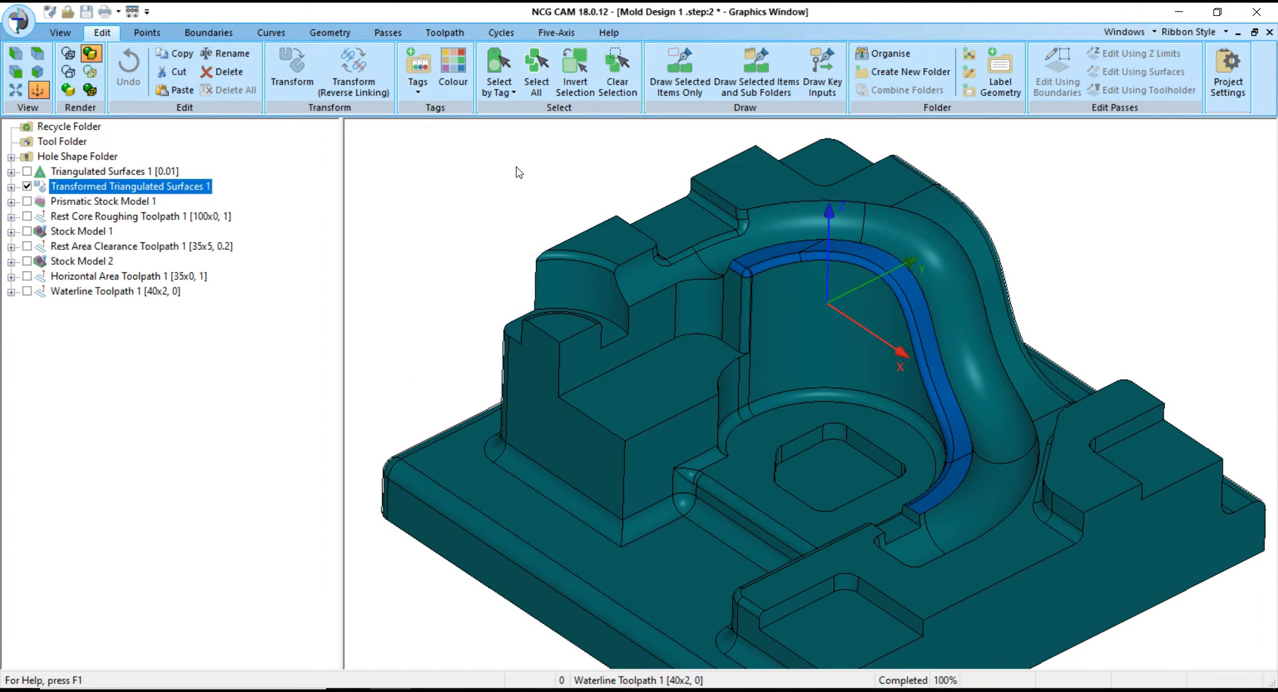
- Start a Cutter Contact Area boundary on the selected faces with the recent 25x12.5 BN25 tool
left_click(208, 32)
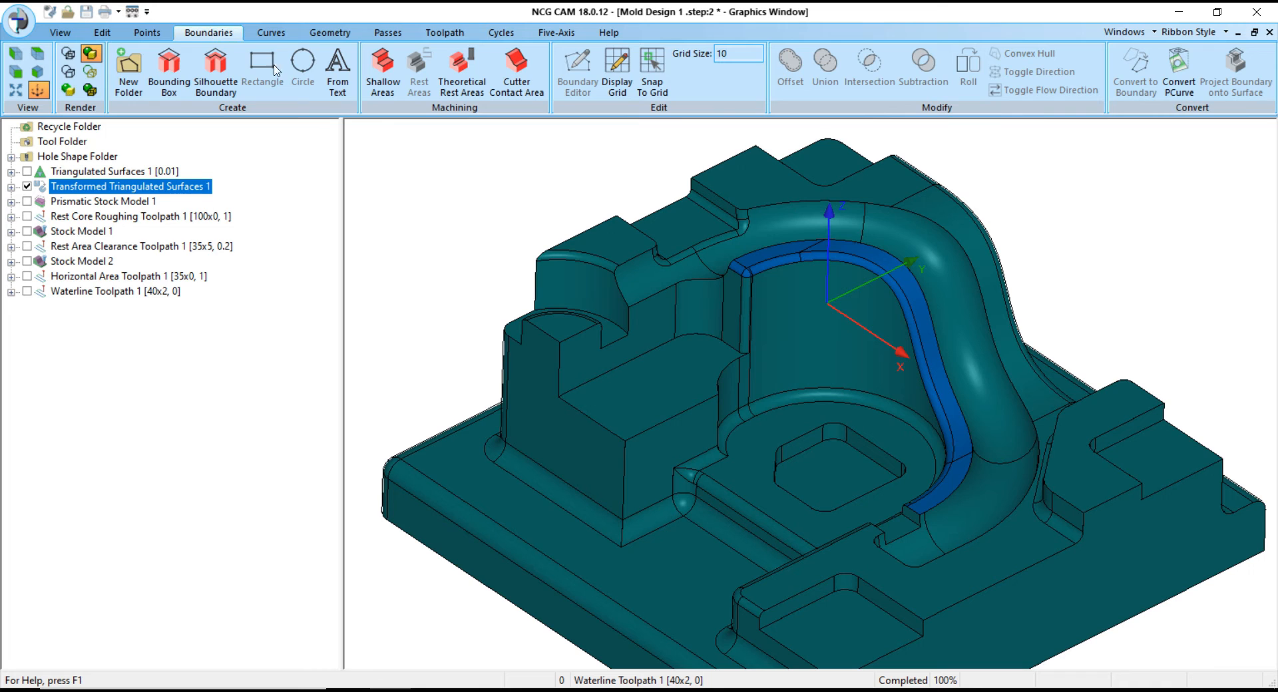
left_click(517, 80)
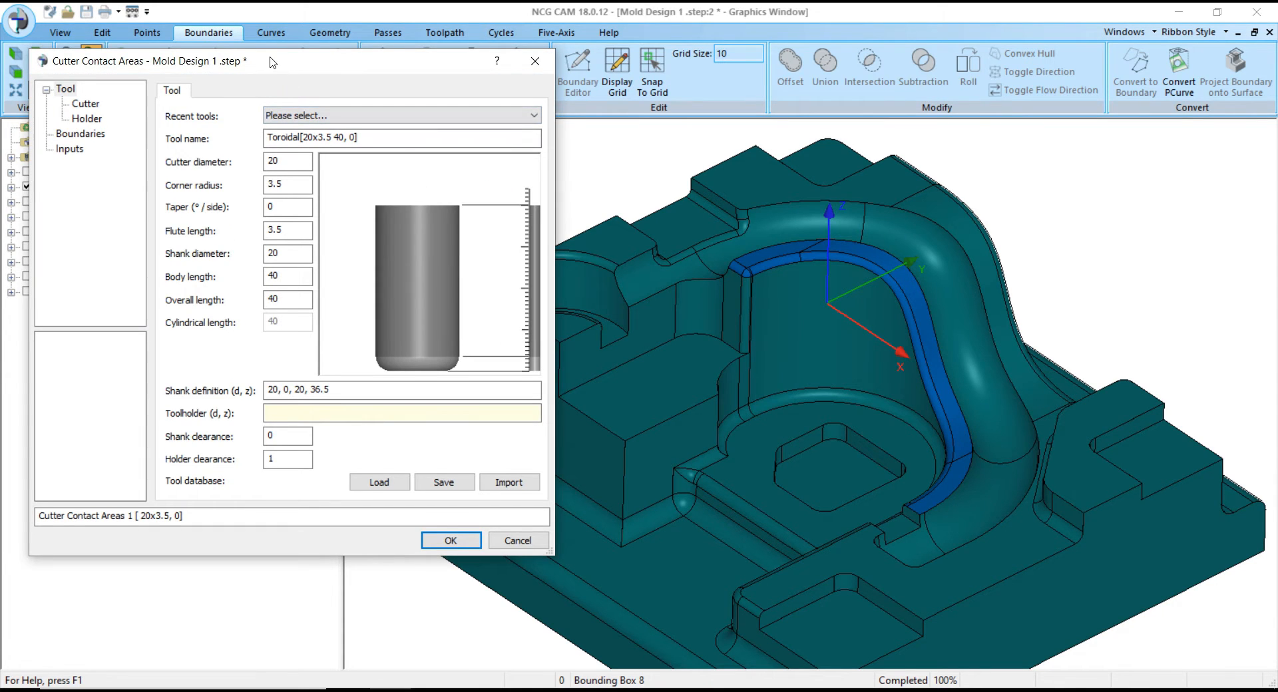
left_click_drag(273, 62, 257, 66)
left_click(290, 120)
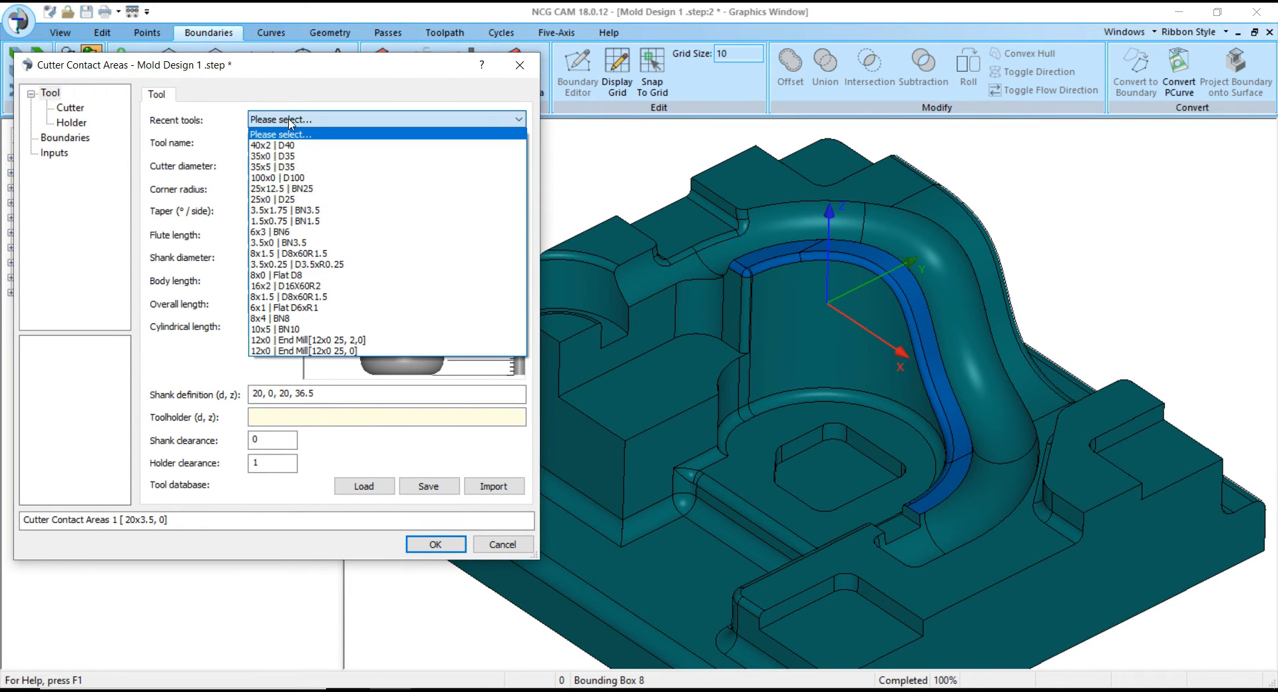
left_click(304, 191)
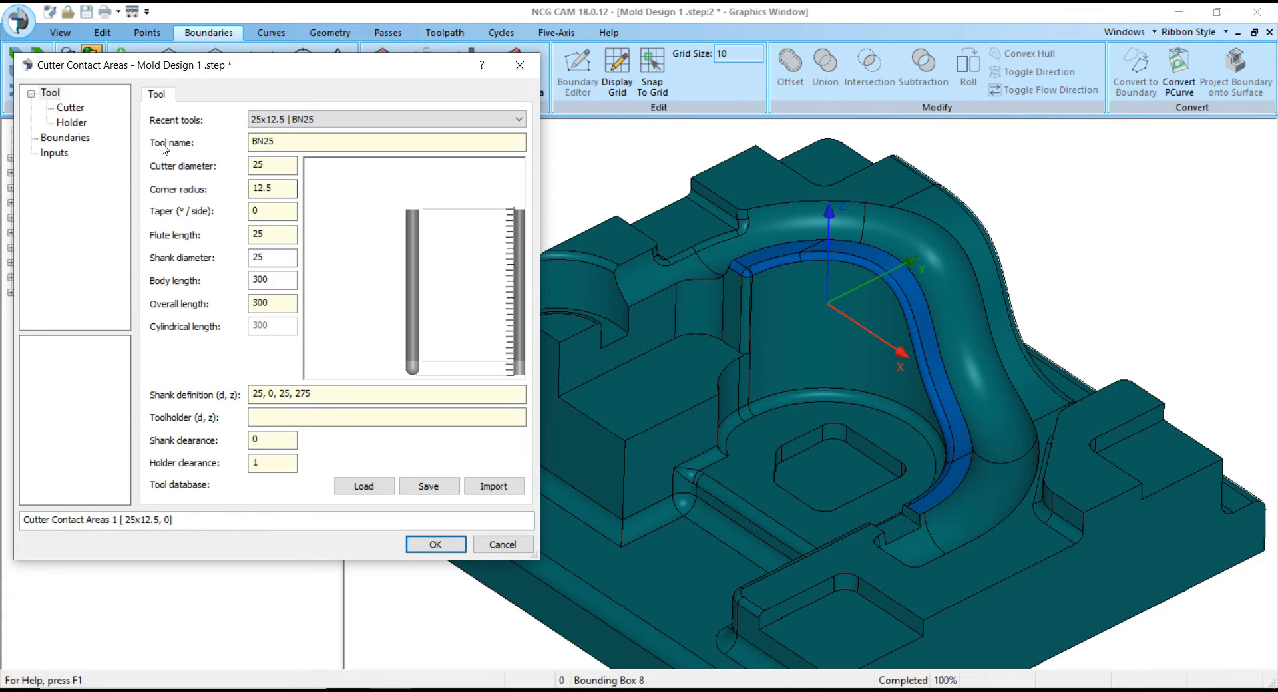
- Set overthickness 0.5, resolution 1, maximum angle 90 and the contact point constraint, and calculate the cutter contact boundary
left_click(66, 138)
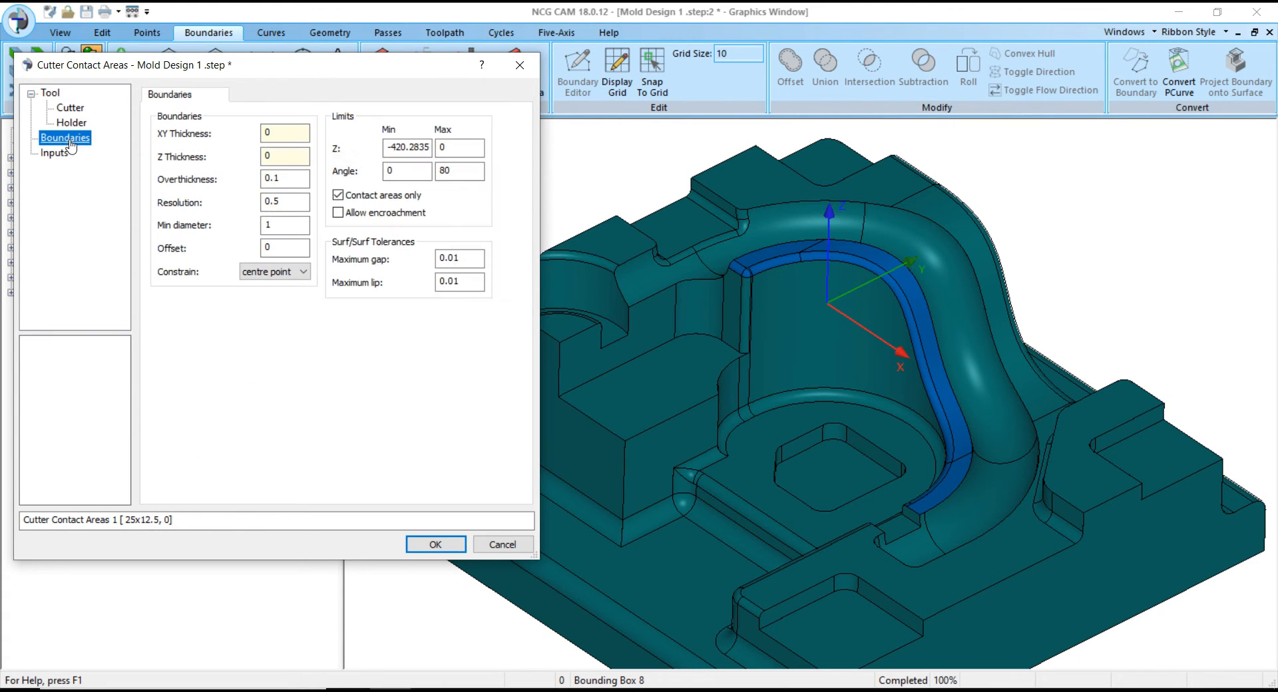
double_click(276, 202)
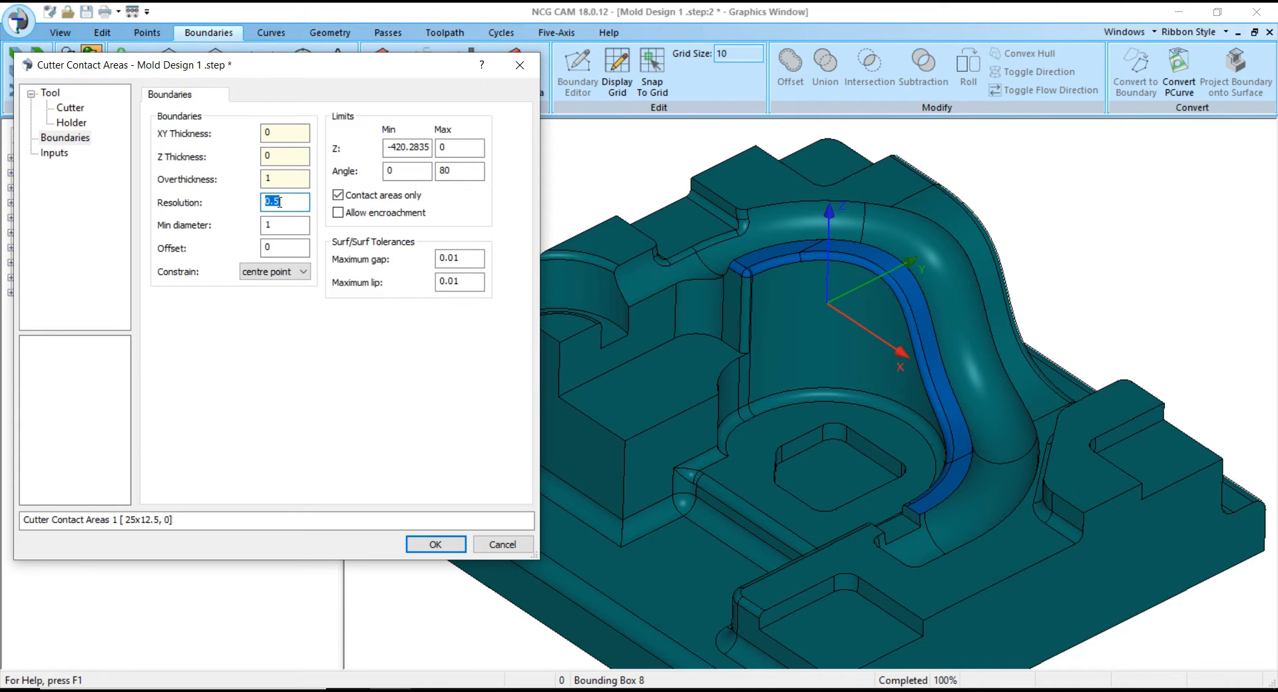
double_click(275, 178)
type("0.5")
double_click(273, 199)
left_click(396, 167)
key("Tab")
left_click(274, 272)
left_click(283, 296)
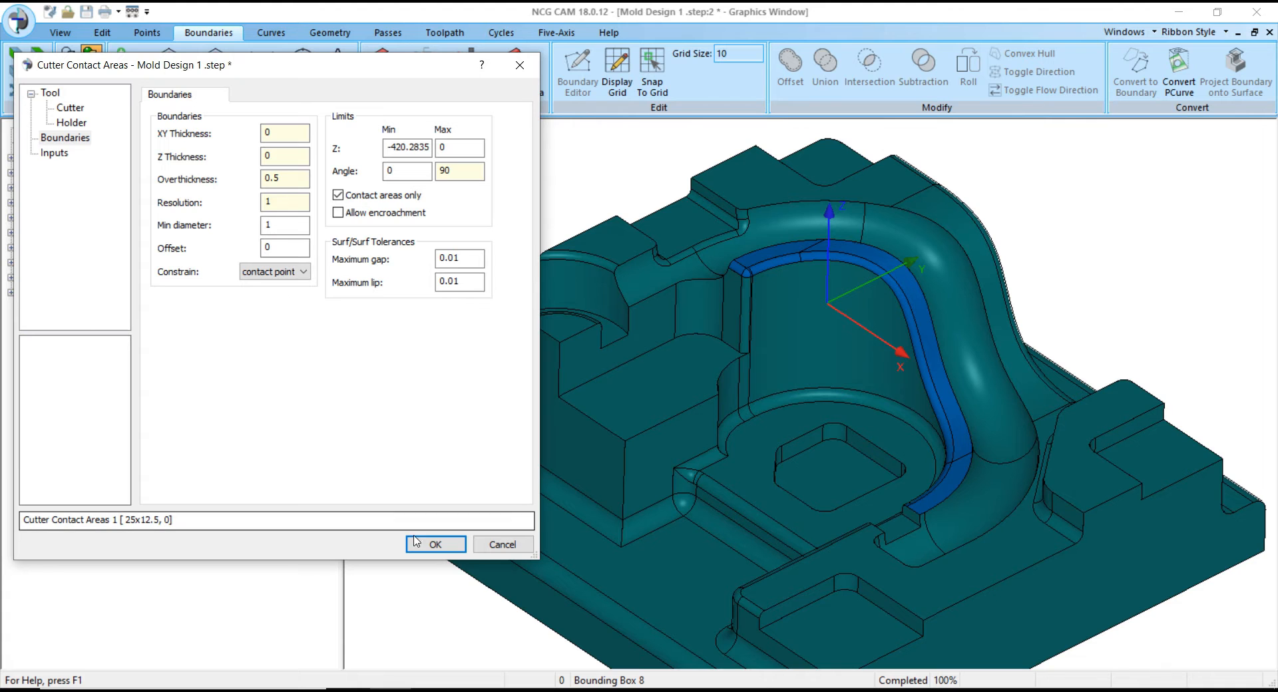
left_click(435, 545)
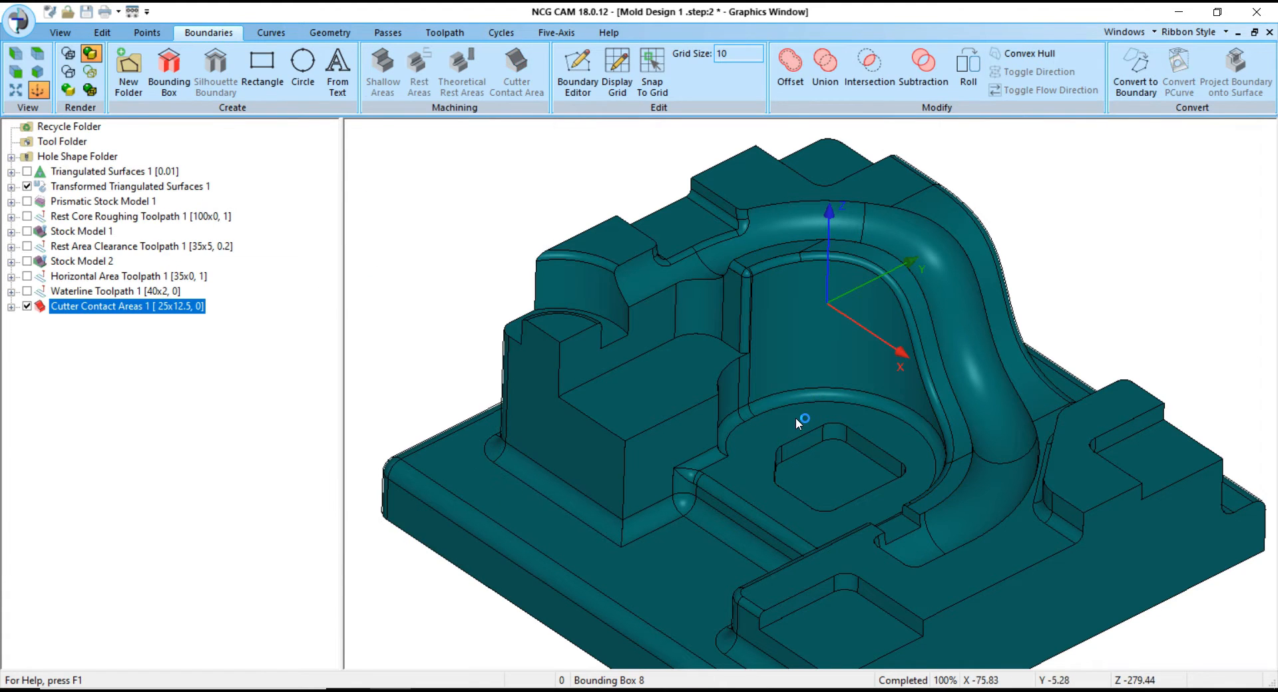
- Hide Transformed Triangulated Surfaces 1 to leave only the cutter contact boundary displayed
scroll(797, 419, "down", 2)
left_click_drag(798, 419, 819, 388)
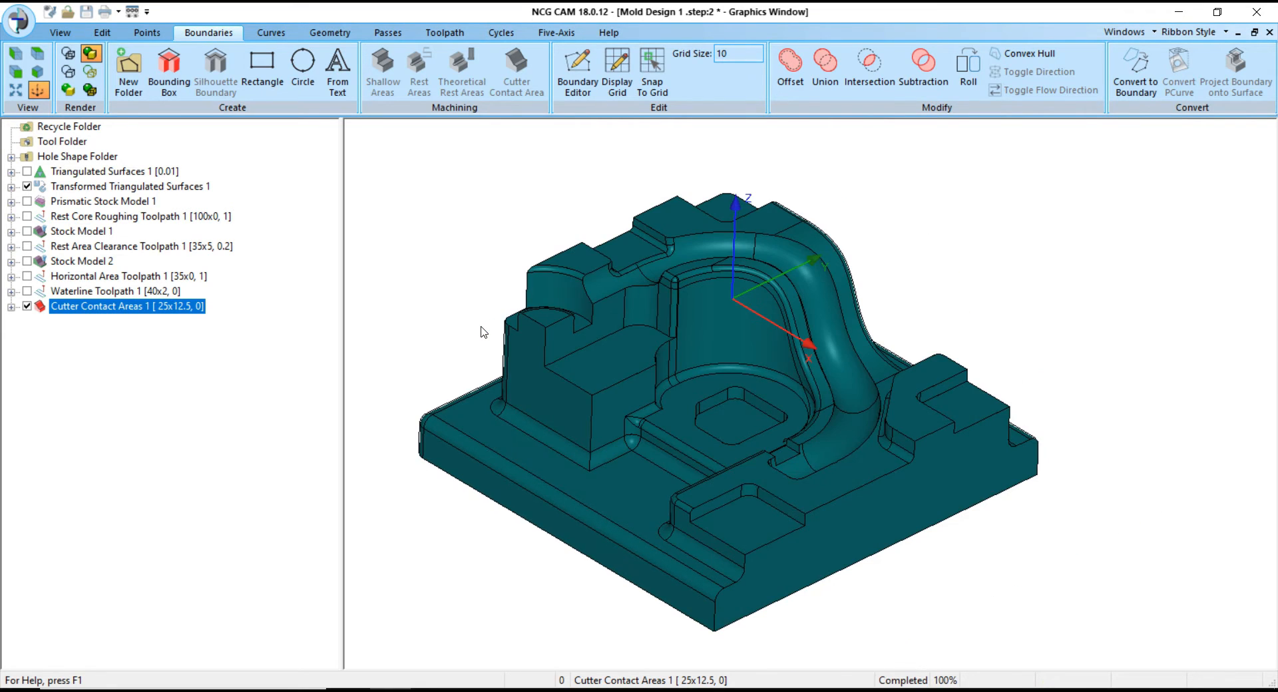
left_click(60, 187)
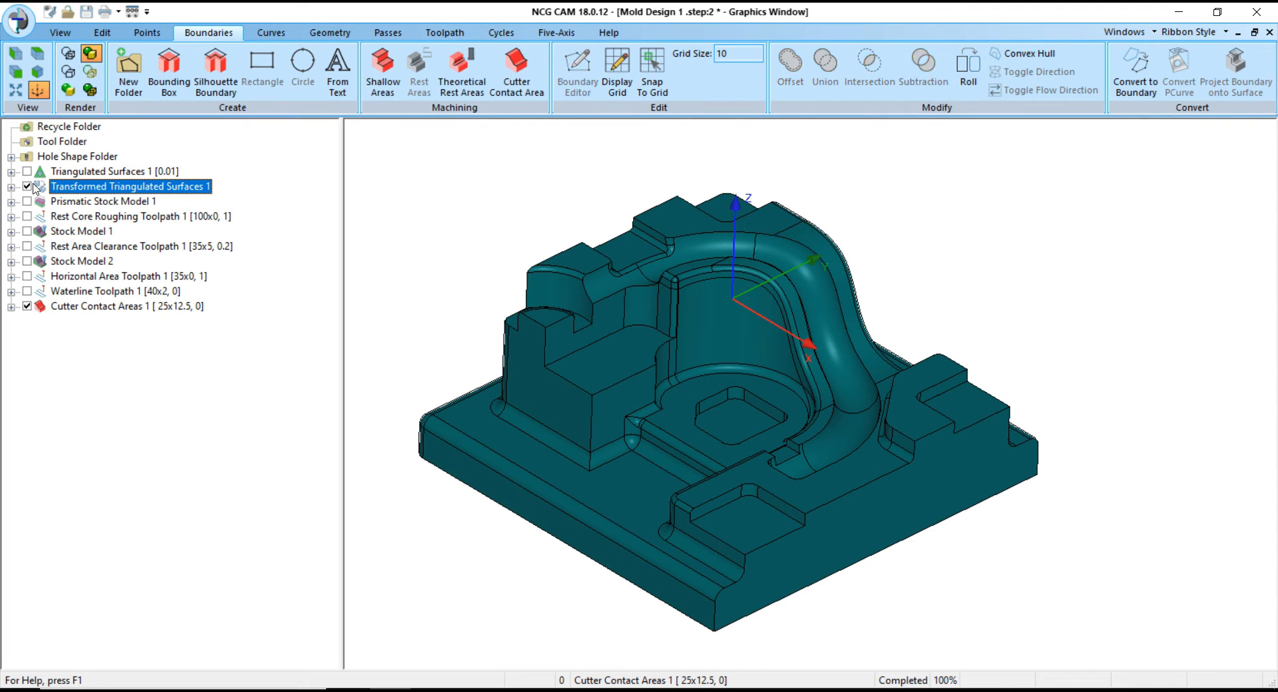
left_click(28, 187)
- Examine the smoothness of the Cutter Contact Areas 1 curve up close at its upper end and along the arc
scroll(721, 290, "up", 6)
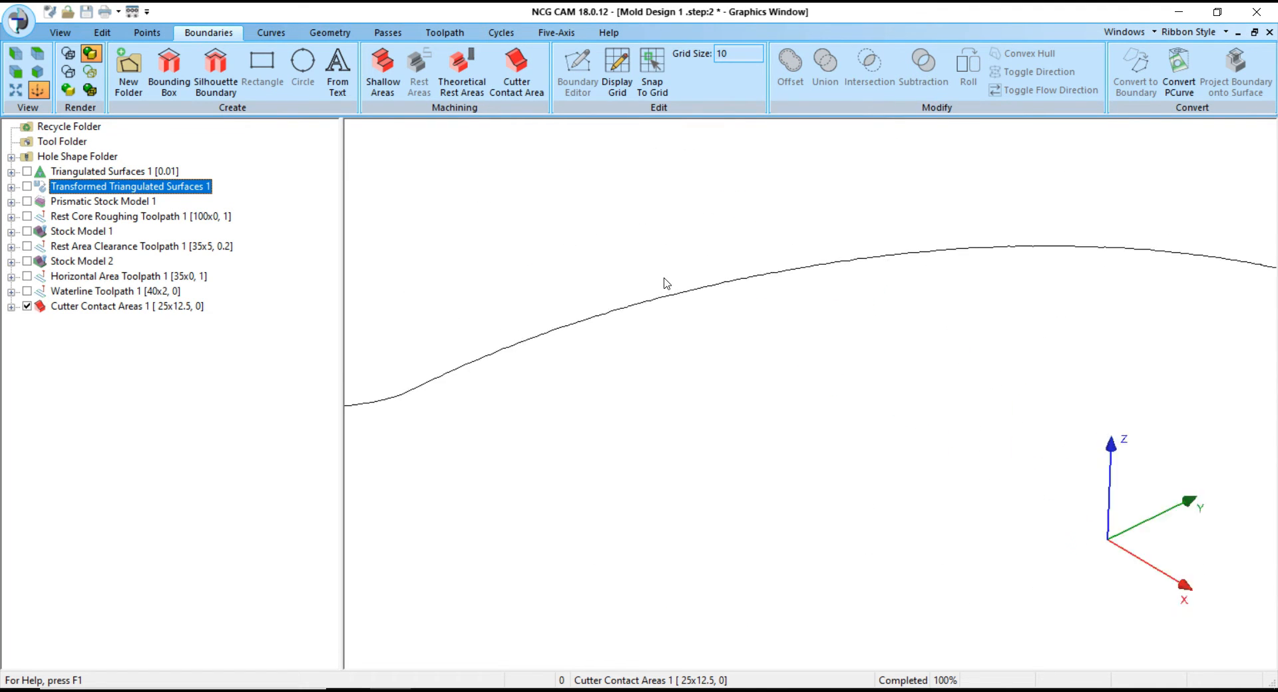
scroll(545, 339, "up", 3)
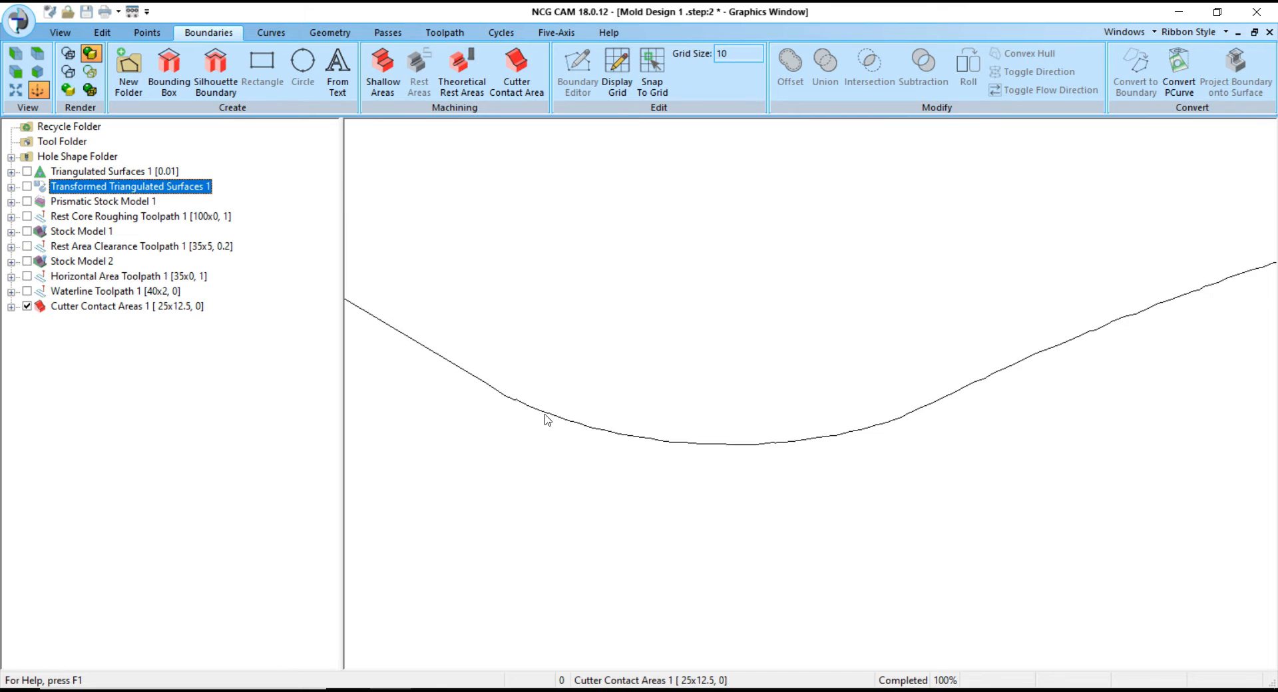
scroll(547, 343, "down", 2)
scroll(522, 245, "up", 2)
scroll(522, 245, "down", 3)
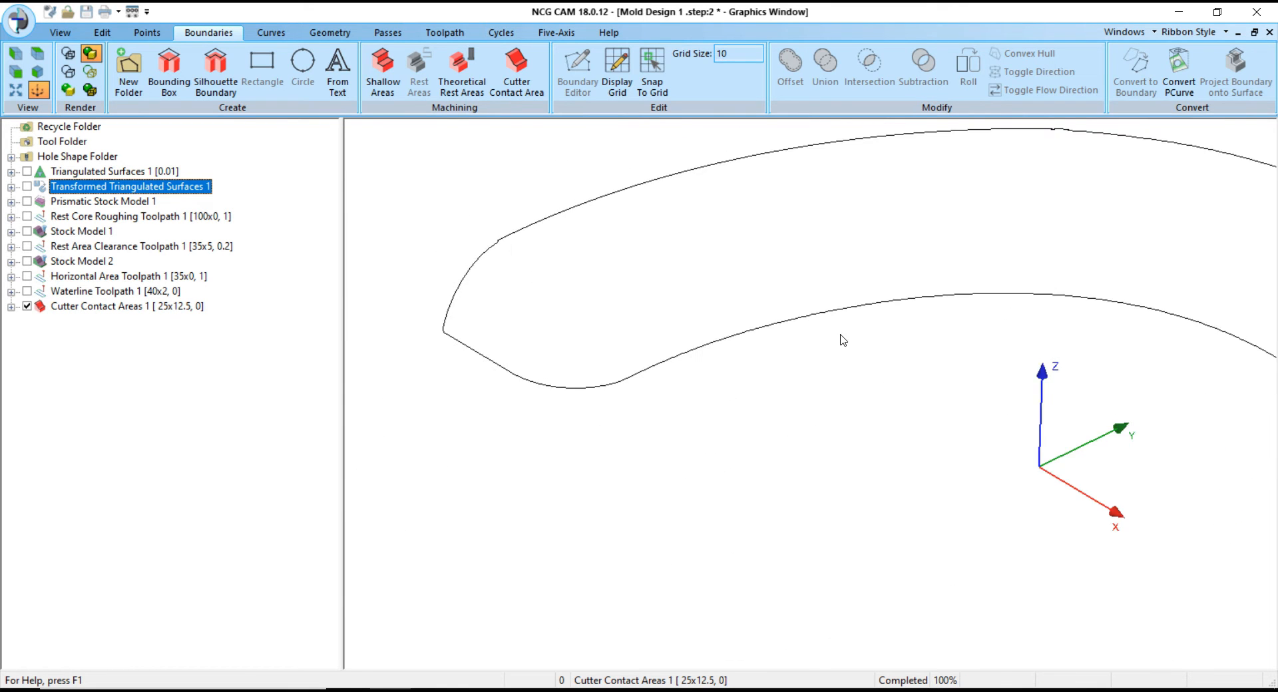
scroll(842, 342, "up", 5)
scroll(733, 316, "down", 5)
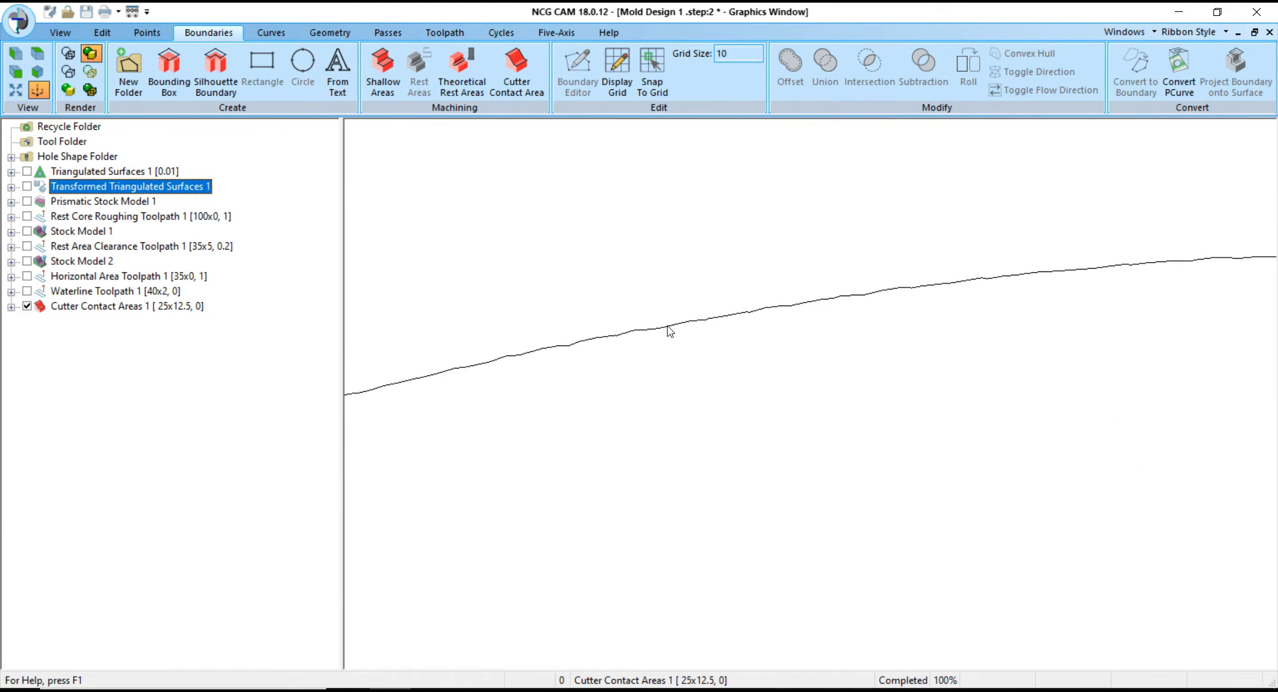
scroll(696, 306, "down", 1)
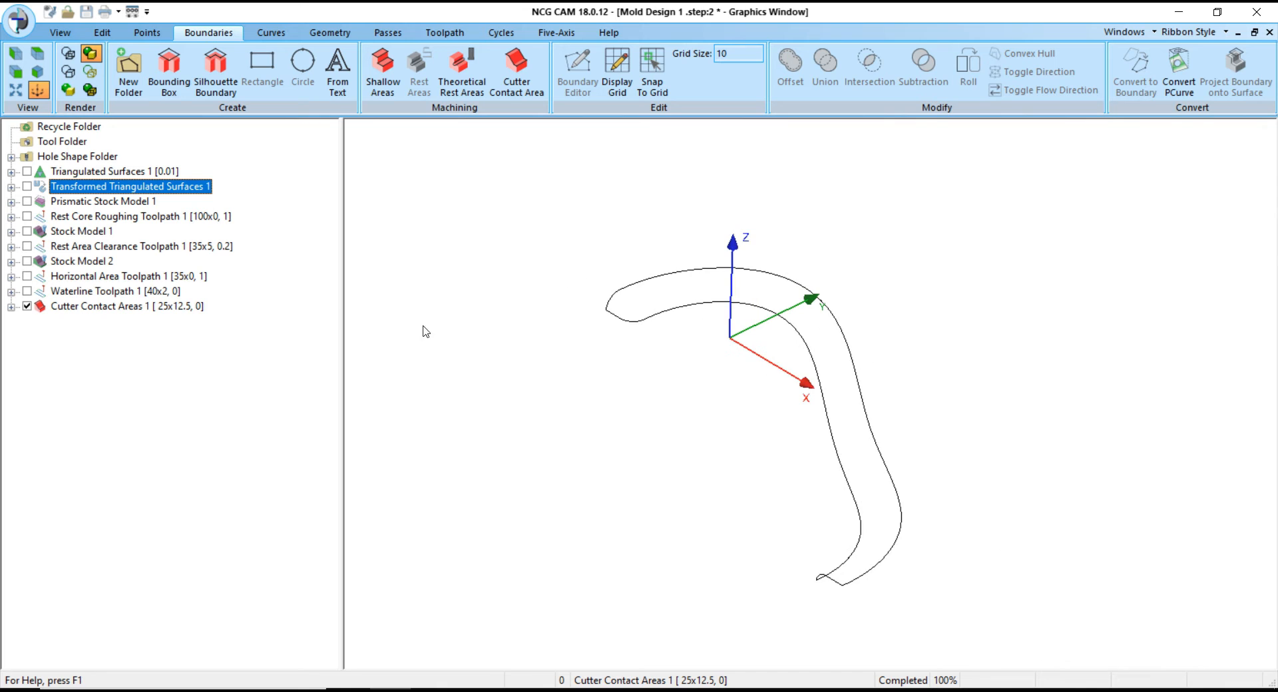
- Re-run the cutter contact boundary with overthickness 1 and resolution 2.5, replacing the root folder
left_click(58, 308)
right_click(59, 309)
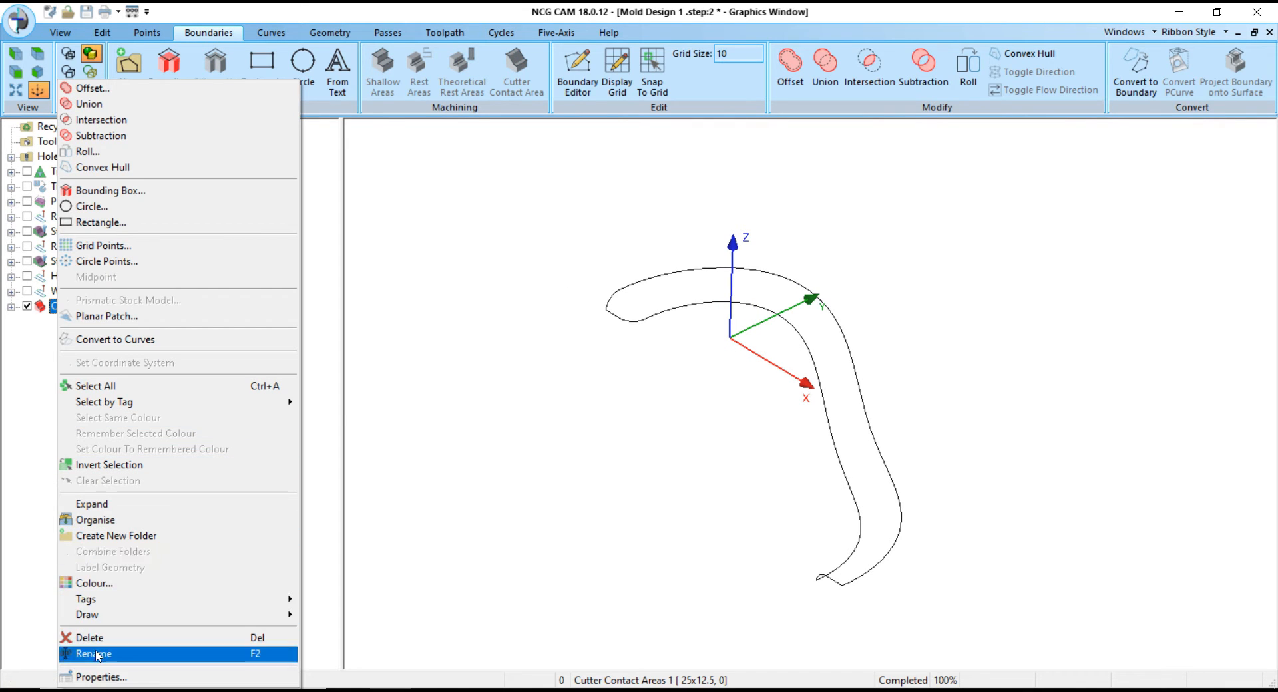
left_click(100, 677)
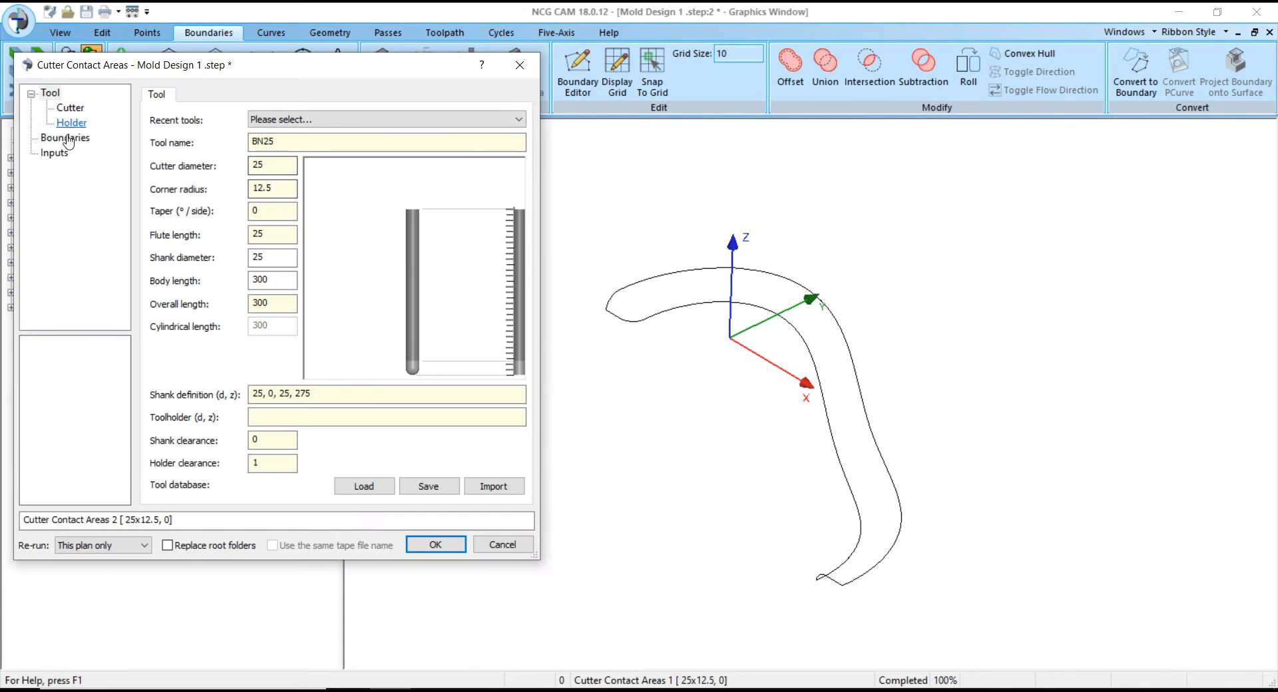
left_click(66, 138)
double_click(270, 180)
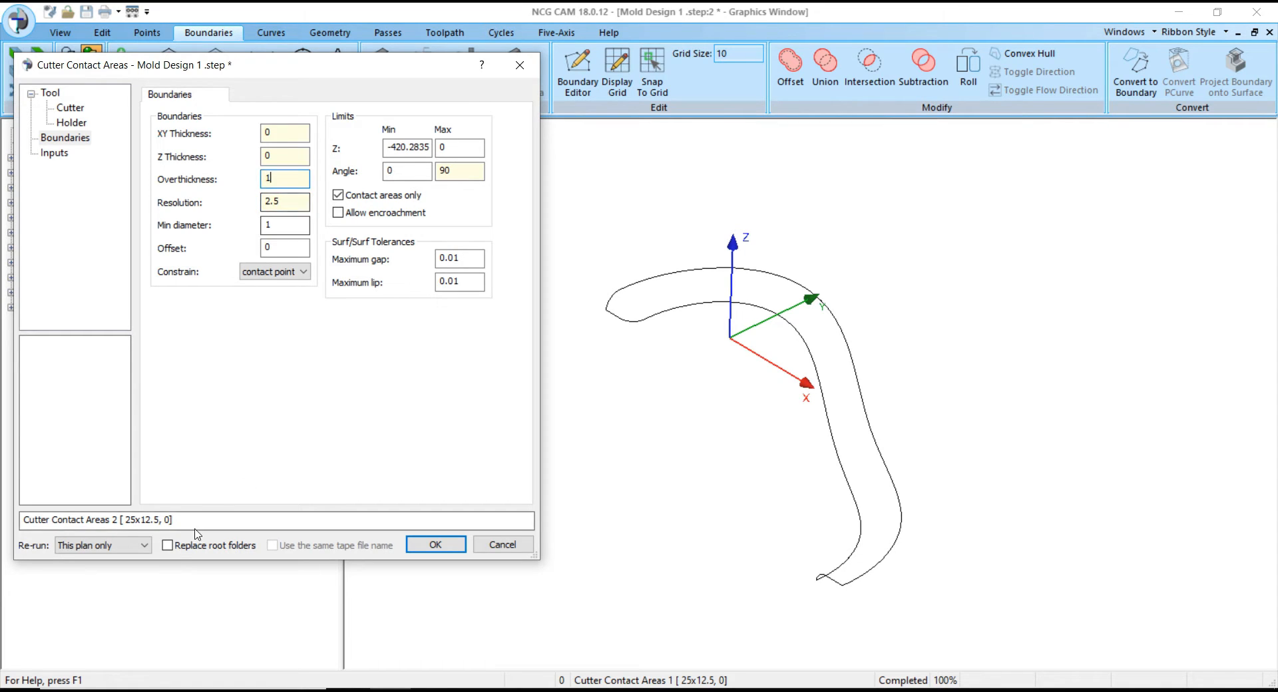
left_click(168, 546)
left_click(457, 550)
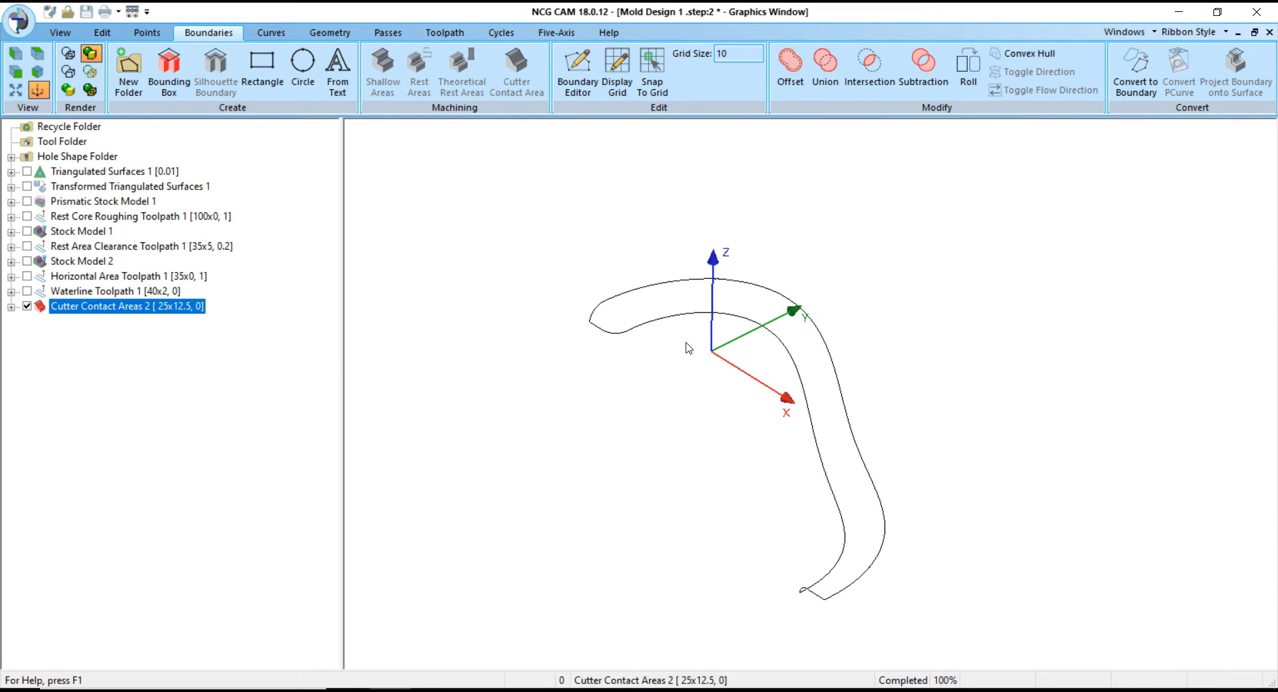
- Inspect the recalculated Cutter Contact Areas 2 curve along the upper arc and at the lower pointed end
scroll(649, 323, "up", 5)
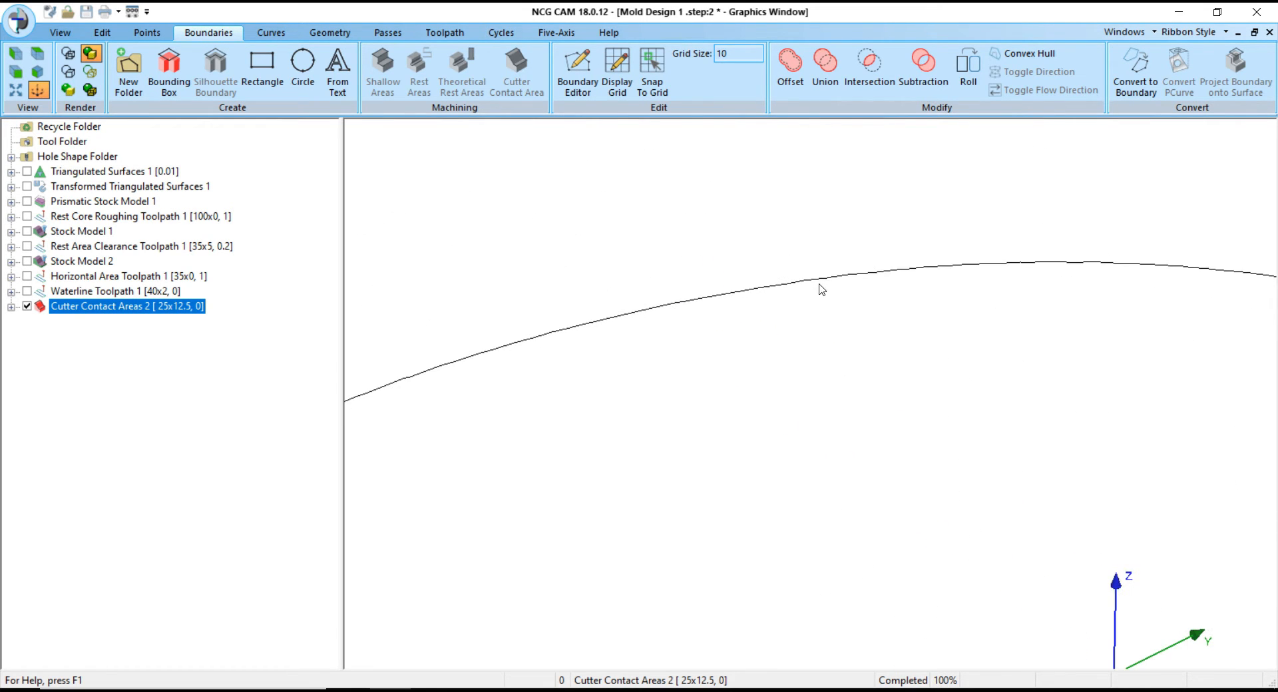
scroll(659, 313, "down", 4)
scroll(859, 564, "up", 2)
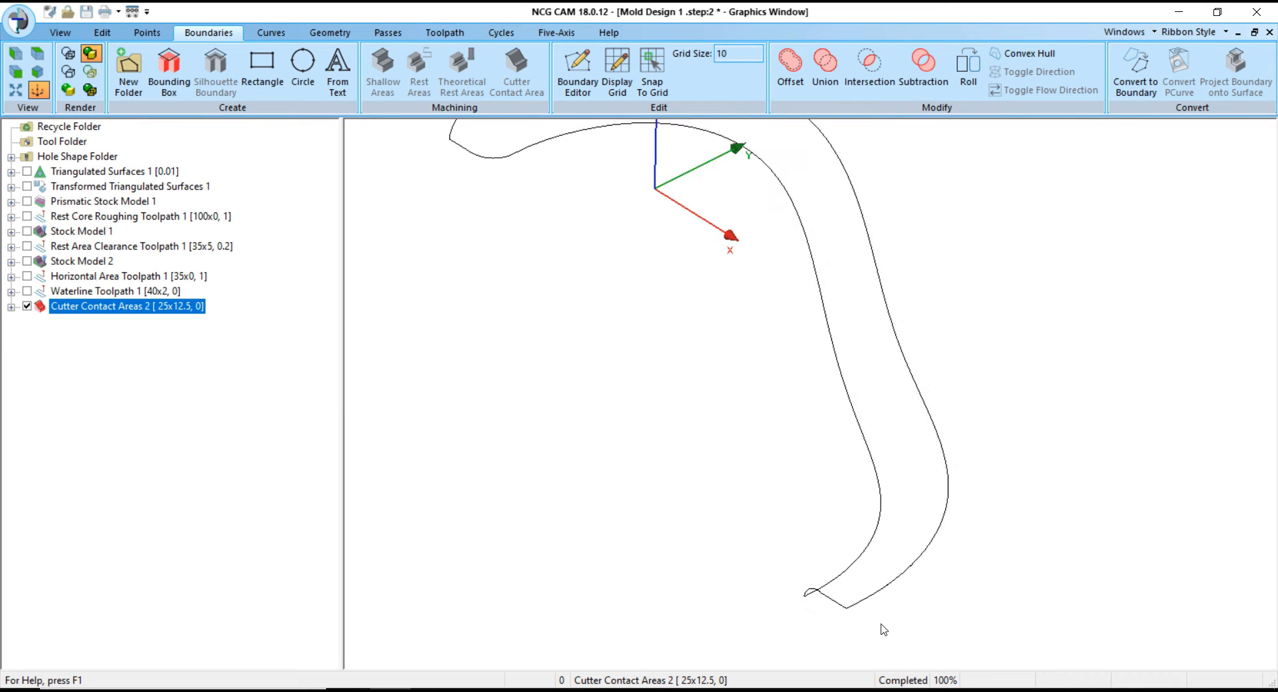
scroll(832, 601, "up", 5)
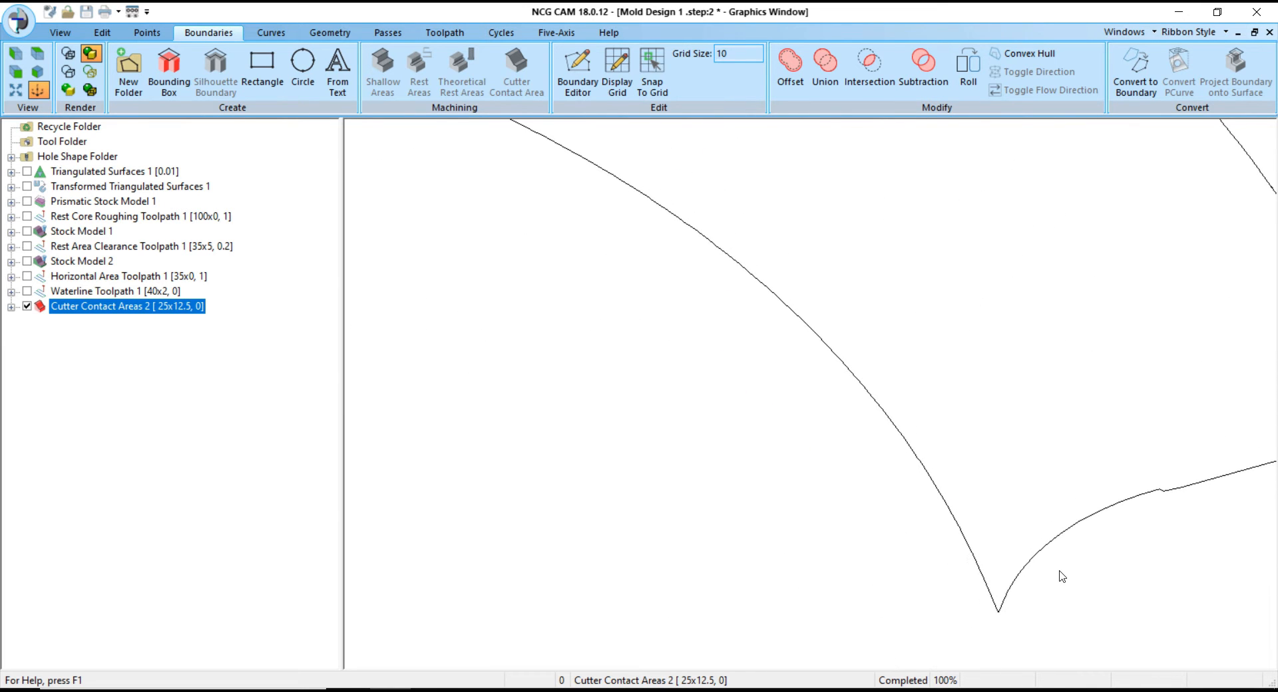
middle_click_drag(1063, 576, 1075, 576)
scroll(1036, 576, "down", 5)
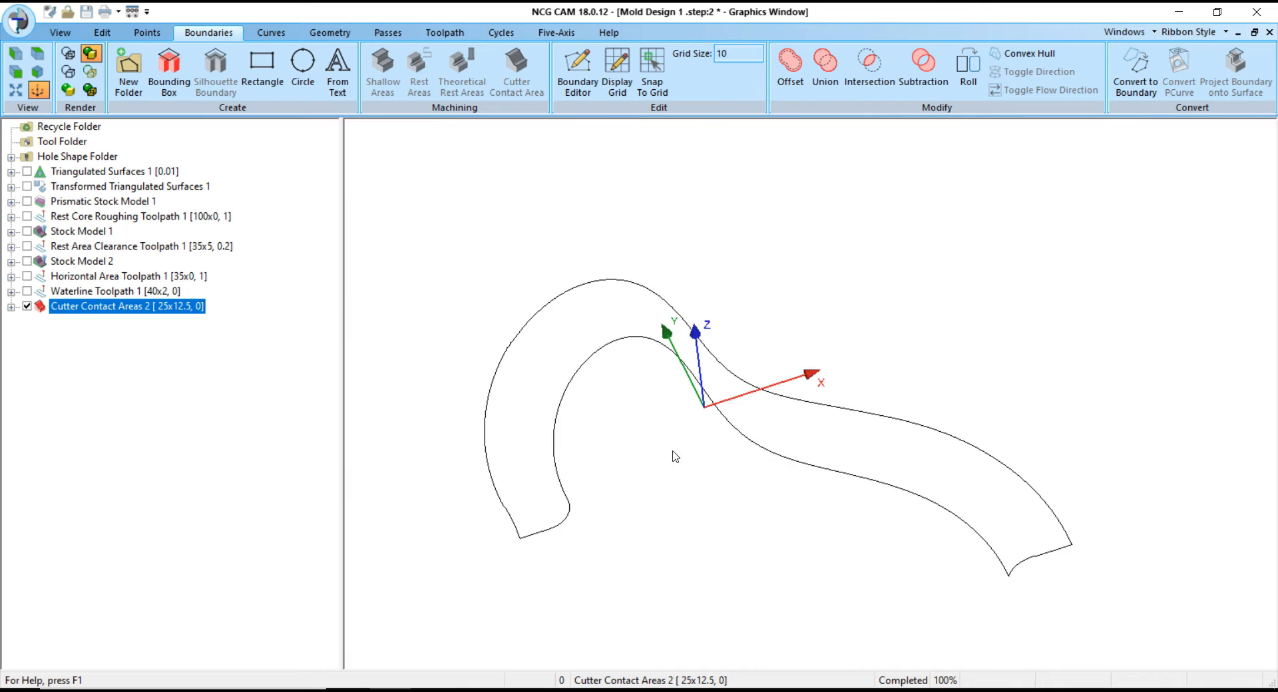
scroll(551, 529, "up", 4)
scroll(539, 525, "down", 4)
middle_click_drag(564, 373, 812, 251)
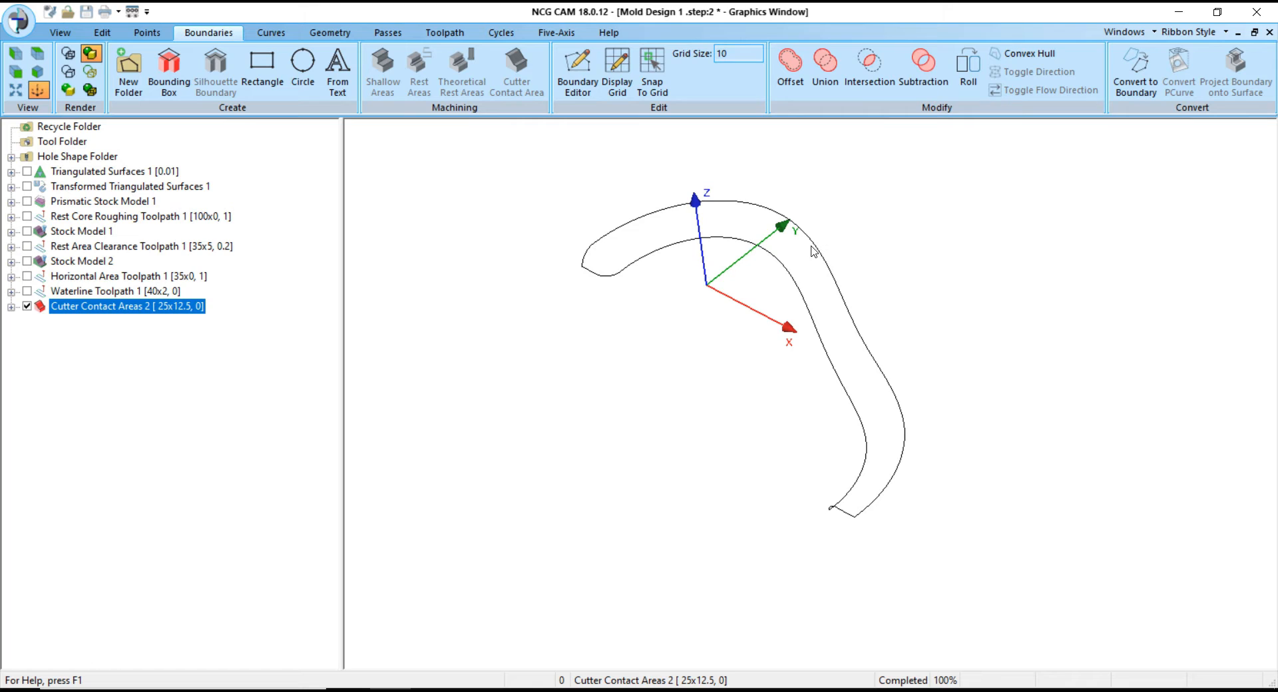
- Create constant stepover passes on Transformed Triangulated Surfaces 1 within Cutter Contact Areas 2, with horizontal and vertical stepovers of 0.5
left_click(62, 188)
left_click(101, 307, "ctrl")
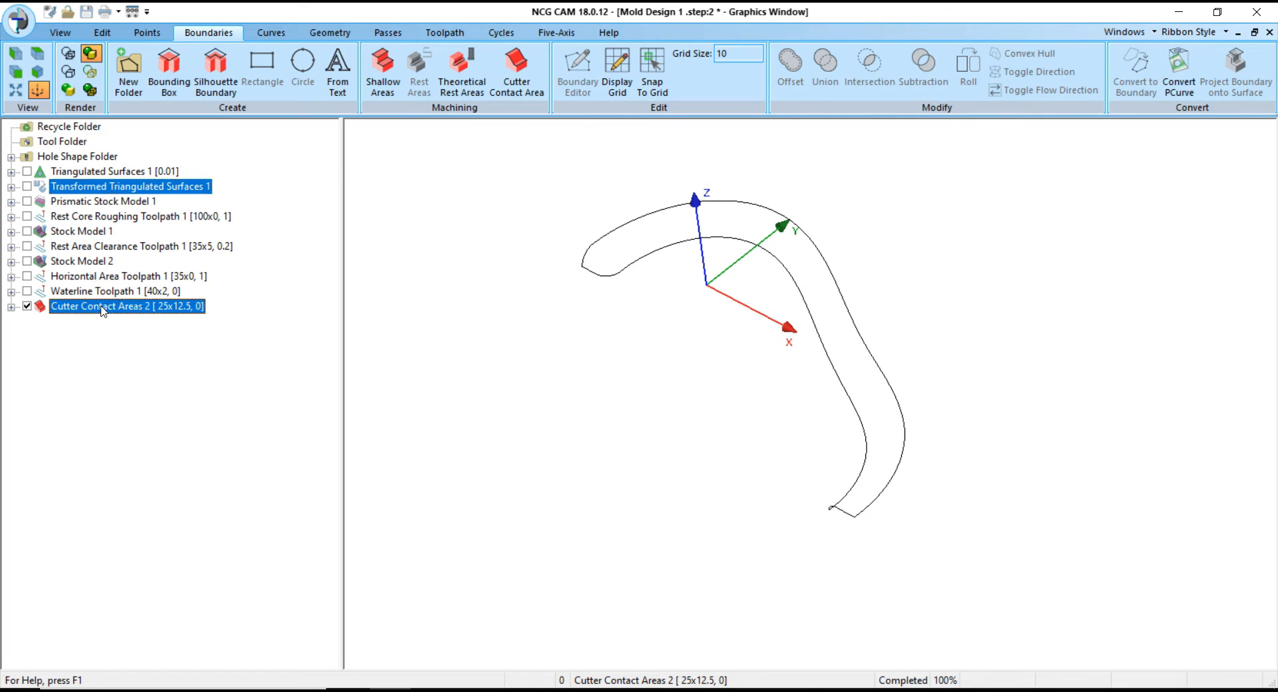
right_click(78, 192)
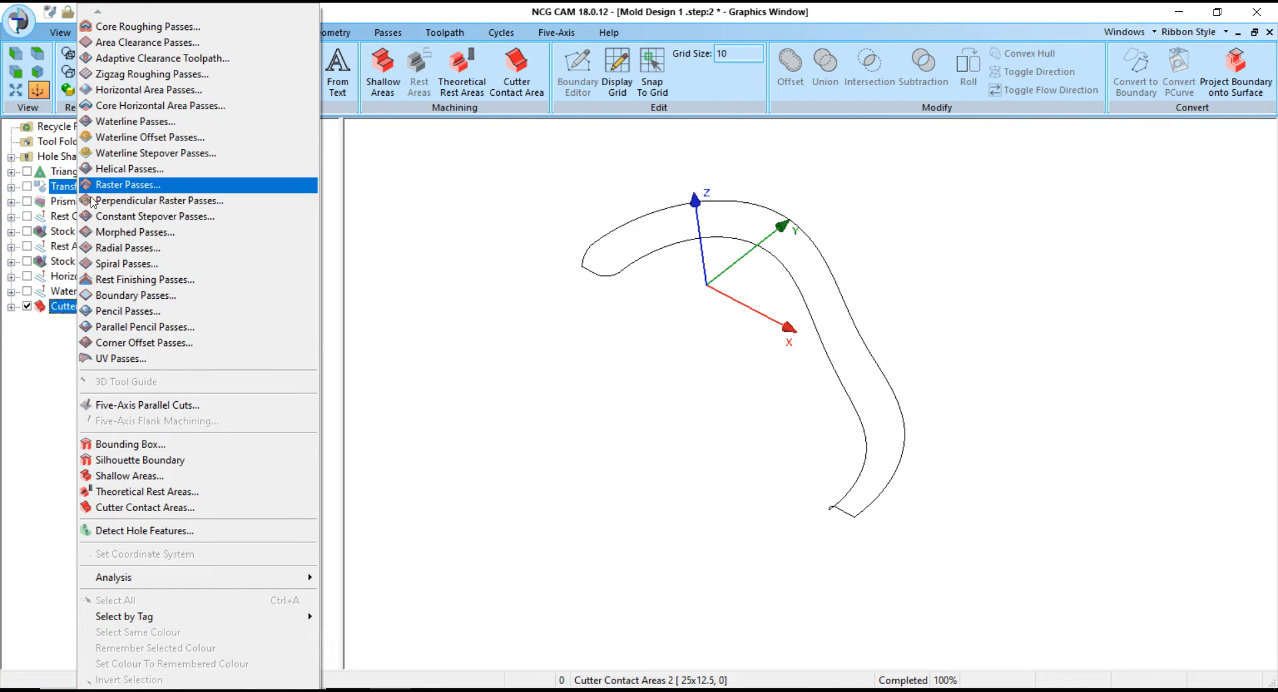
left_click(196, 222)
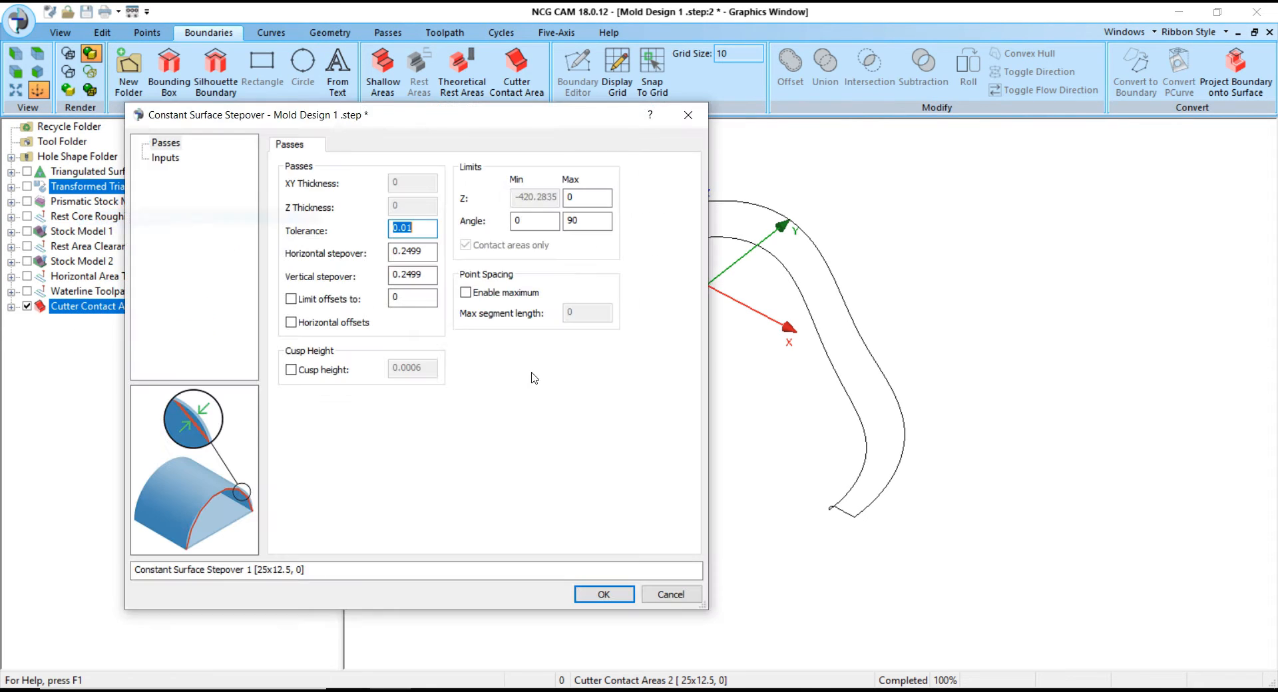
double_click(423, 252)
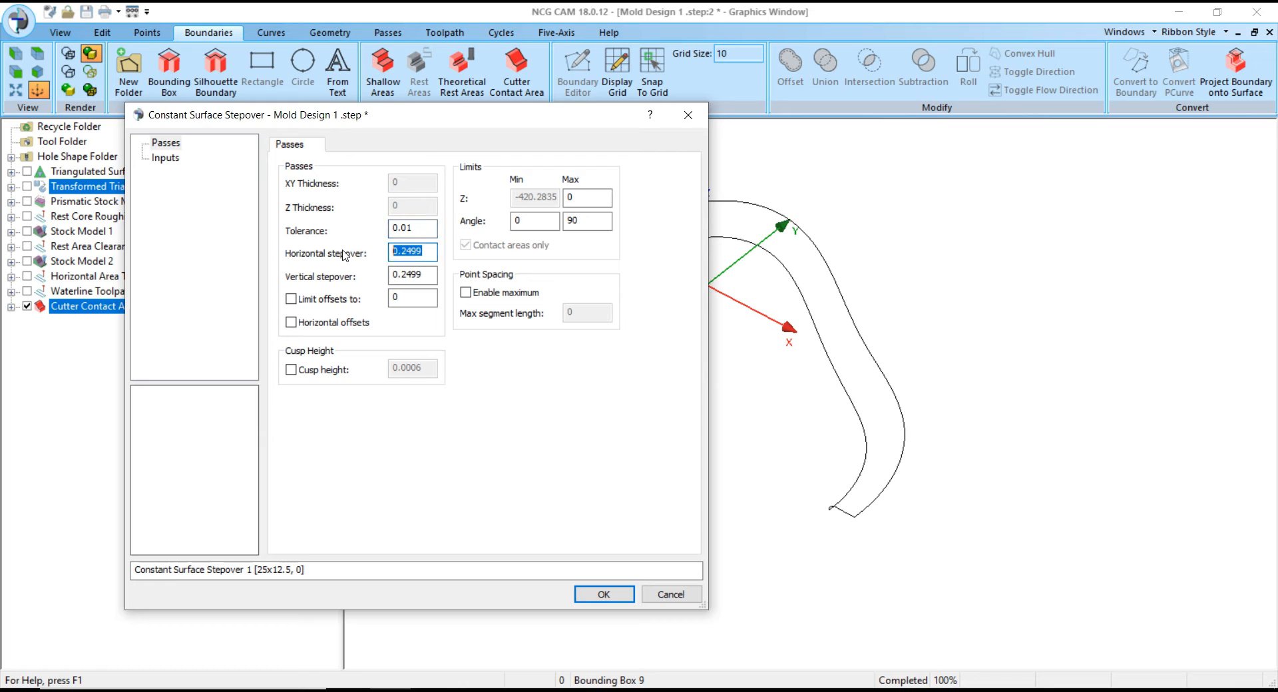
type("0")
double_click(411, 274)
type("0.5")
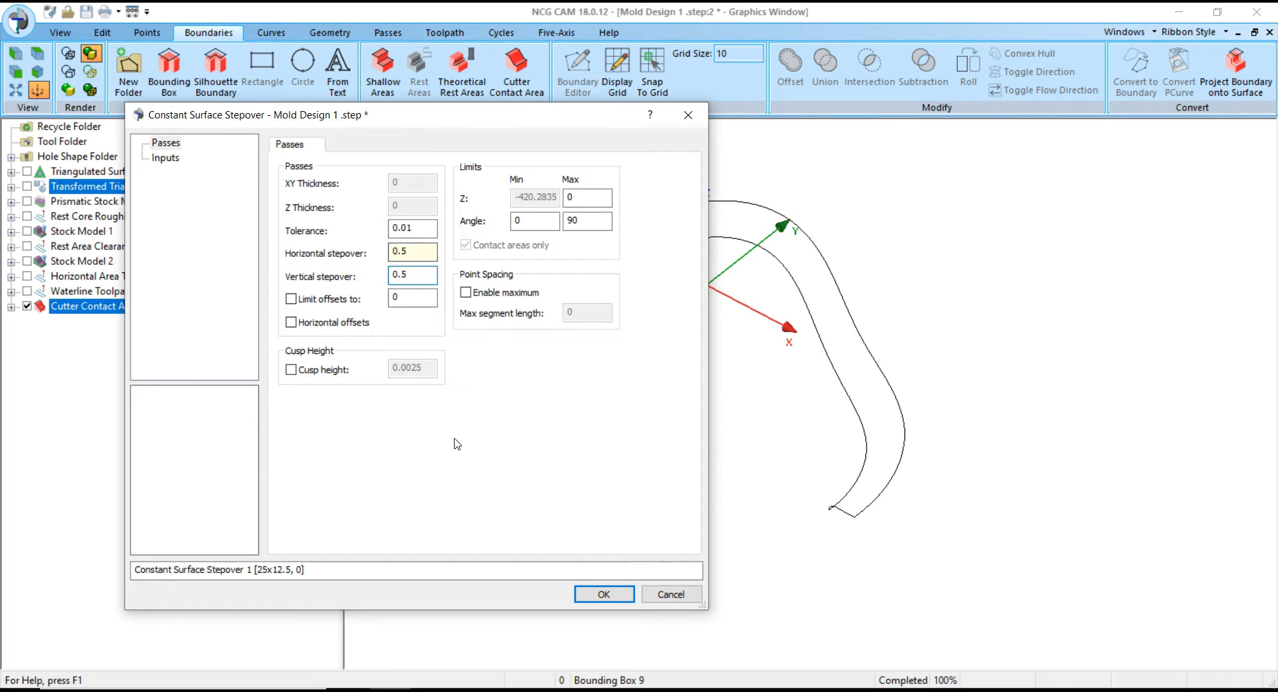
left_click(603, 594)
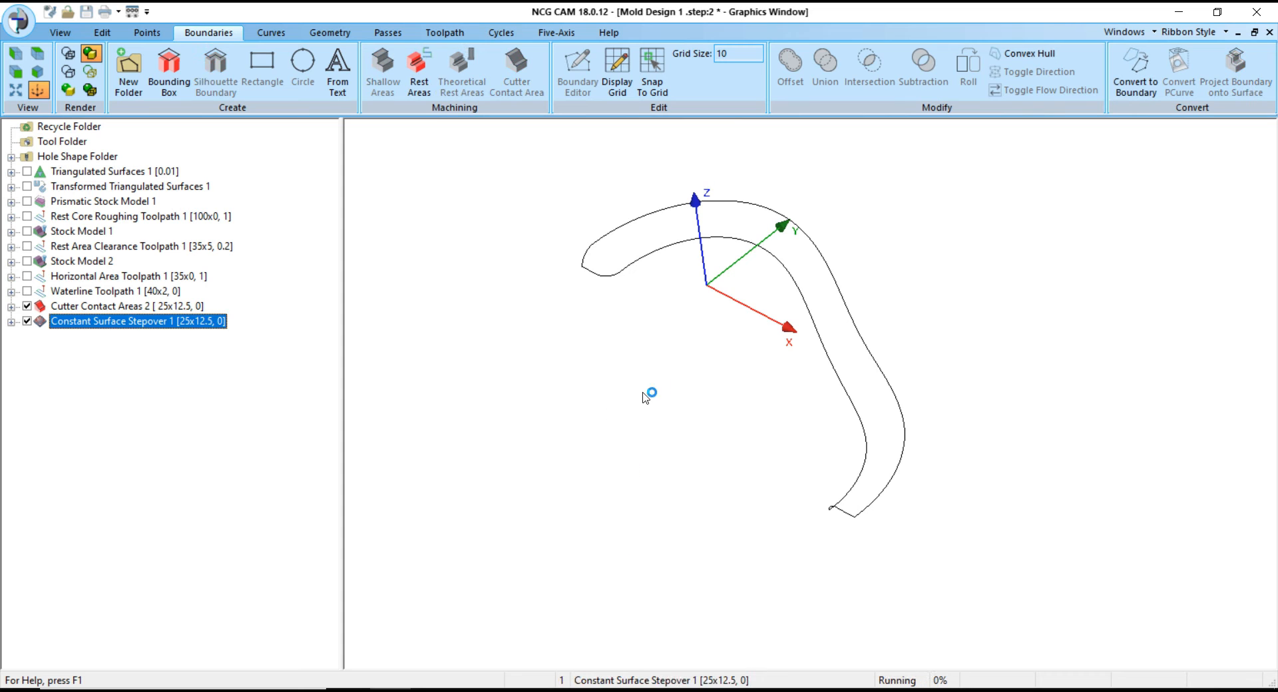
- Hide the Cutter Contact Areas 2 boundary and examine the spacing of the constant stepover passes
left_click_drag(650, 388, 710, 342)
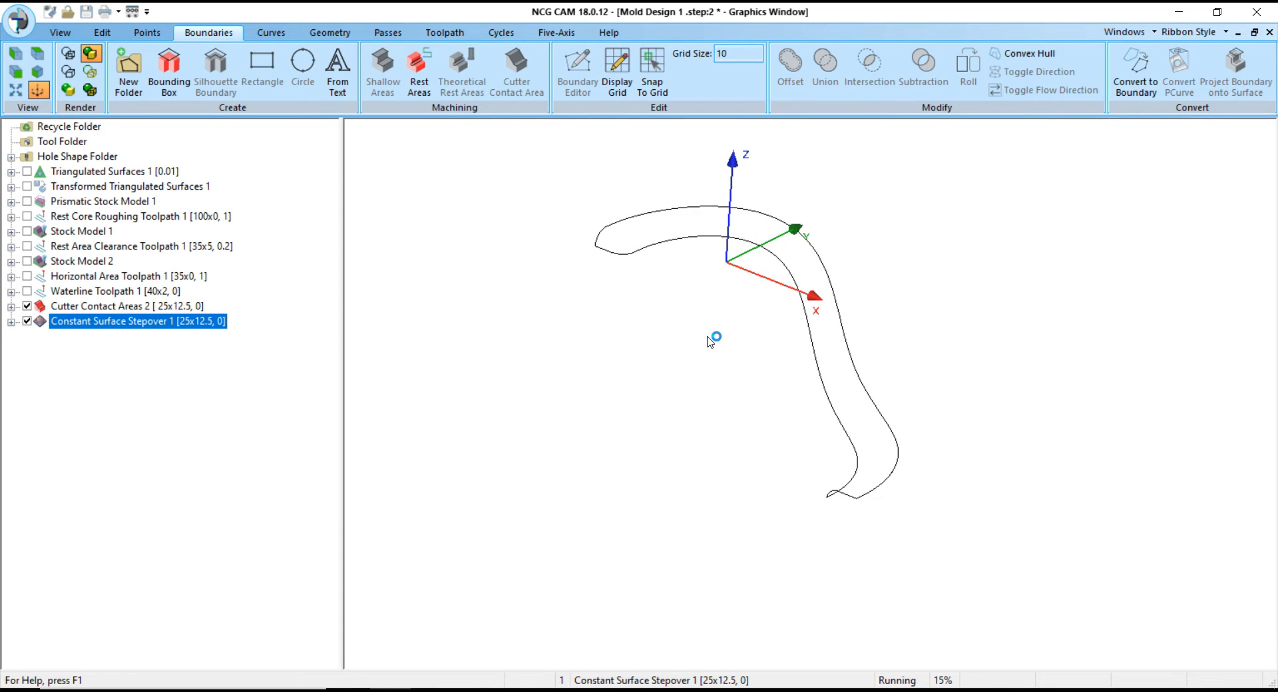
left_click_drag(708, 386, 743, 422)
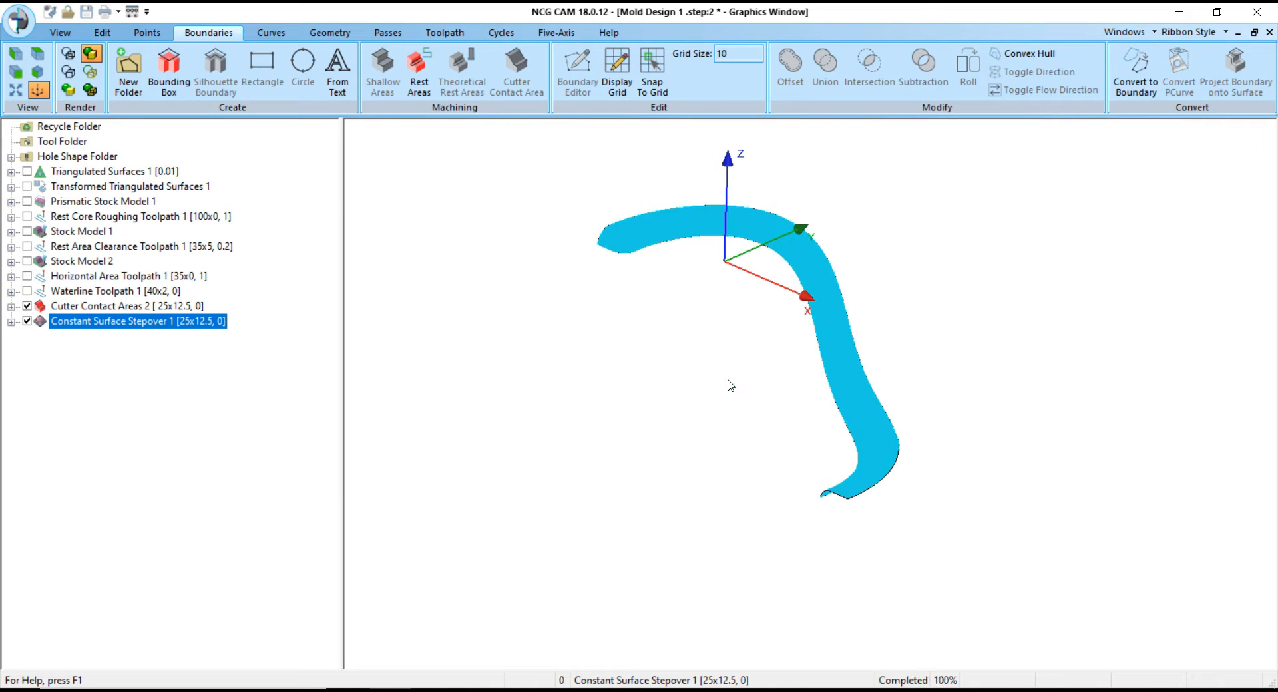
scroll(735, 284, "up", 5)
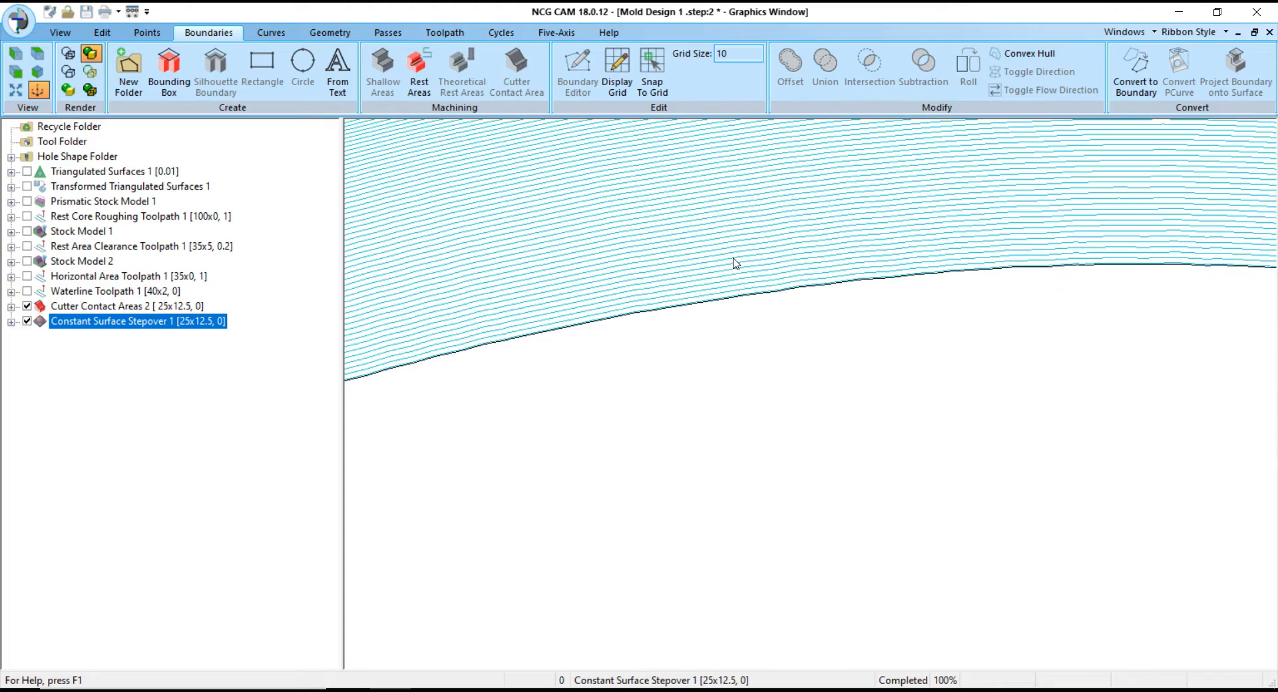
left_click(27, 306)
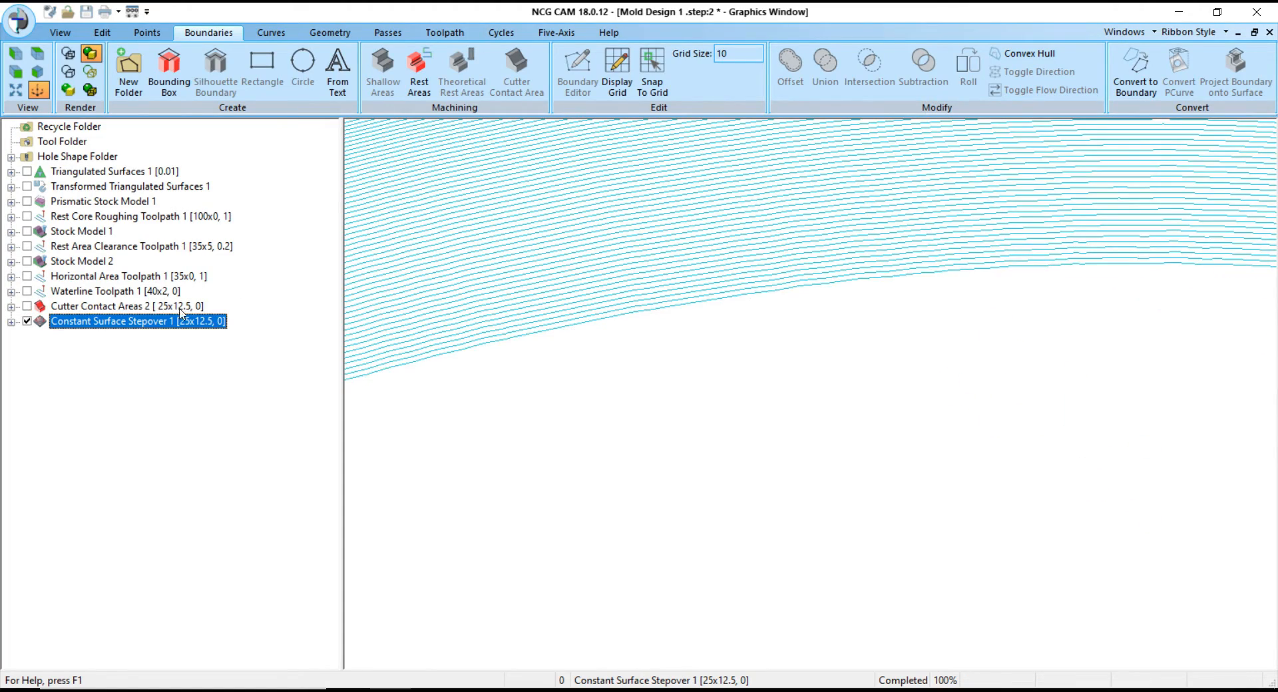
scroll(593, 361, "down", 5)
scroll(953, 322, "up", 4)
scroll(824, 285, "down", 5)
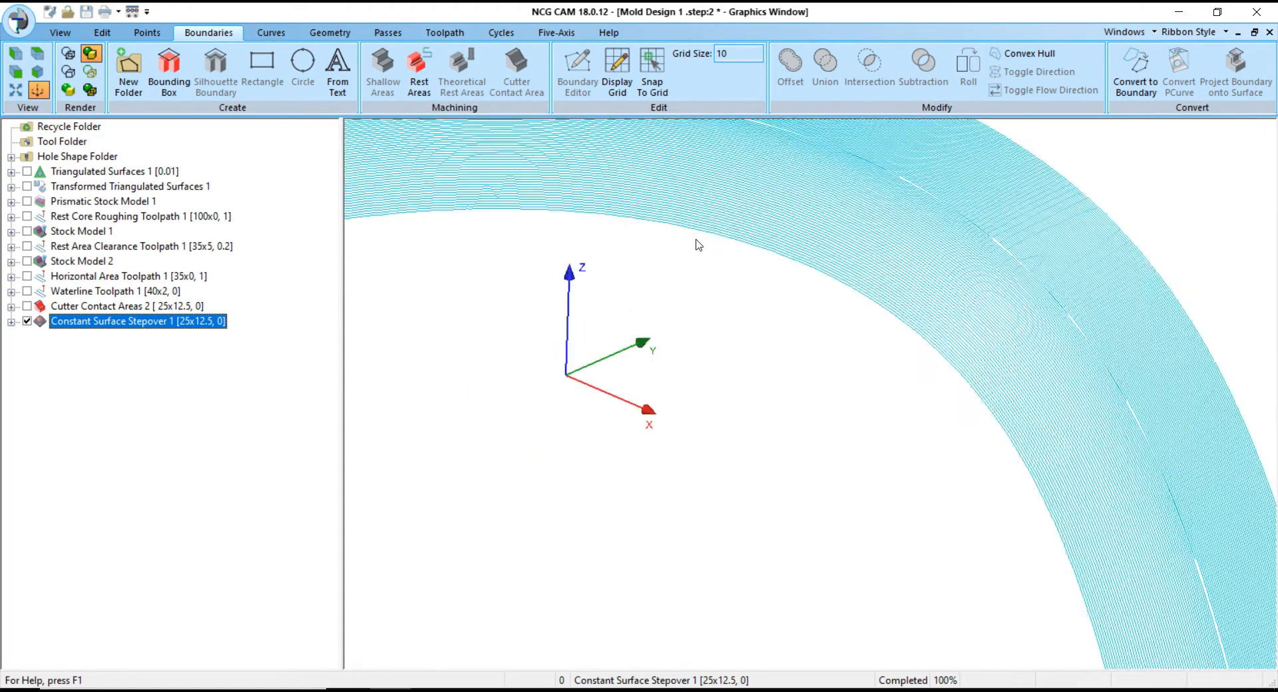
scroll(885, 528, "up", 4)
middle_click_drag(885, 527, 956, 509)
scroll(956, 509, "down", 5)
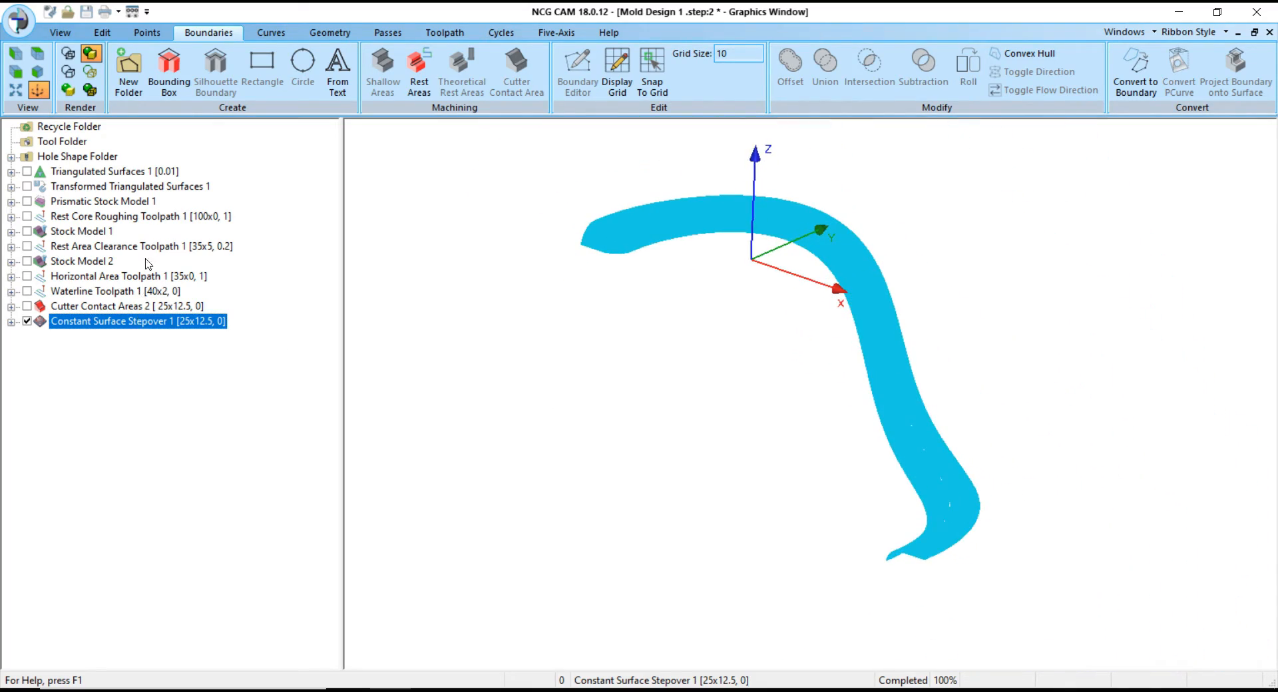
- Generate a toolpath from the constant stepover passes with bidirectional direction and a safe Z of 50
right_click(136, 321)
left_click(171, 156)
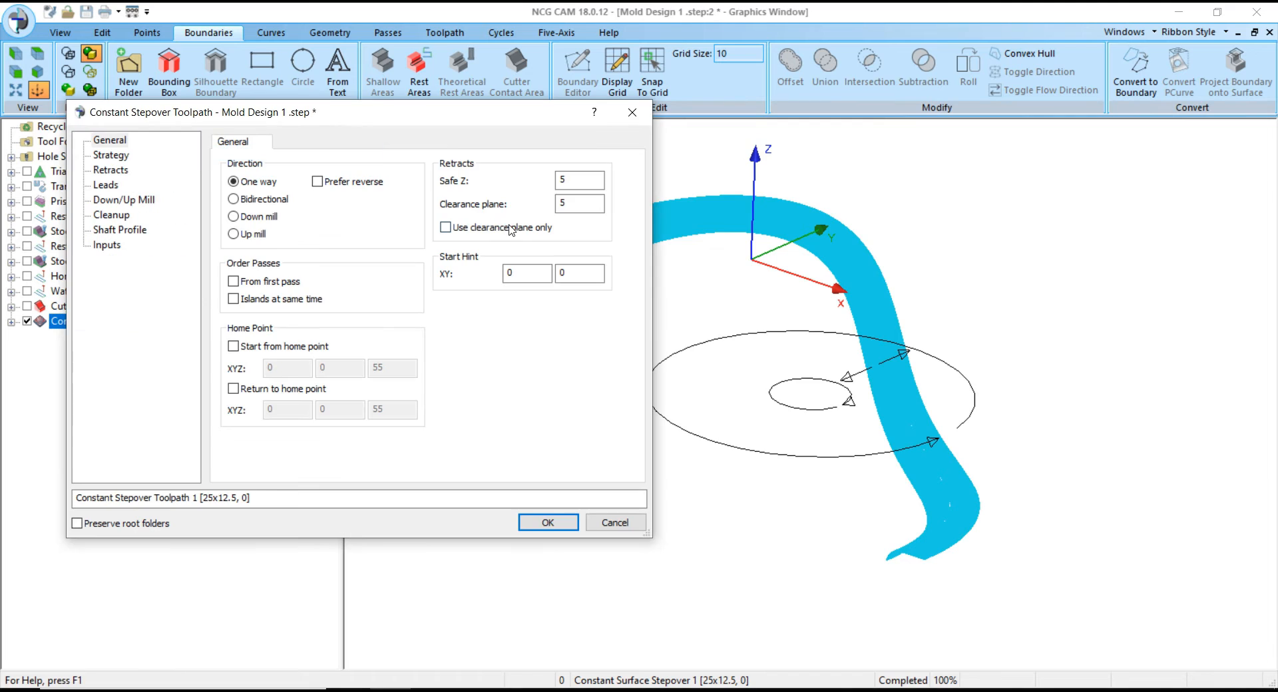
left_click(277, 198)
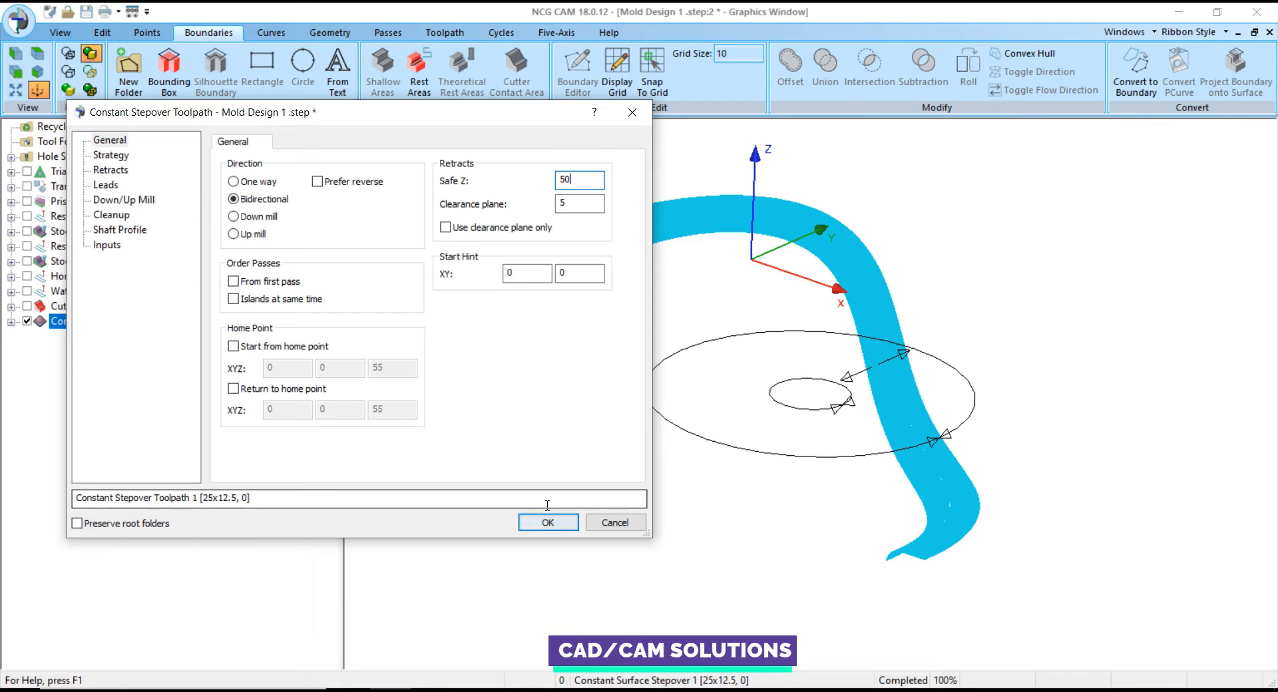
left_click(110, 156)
left_click(109, 170)
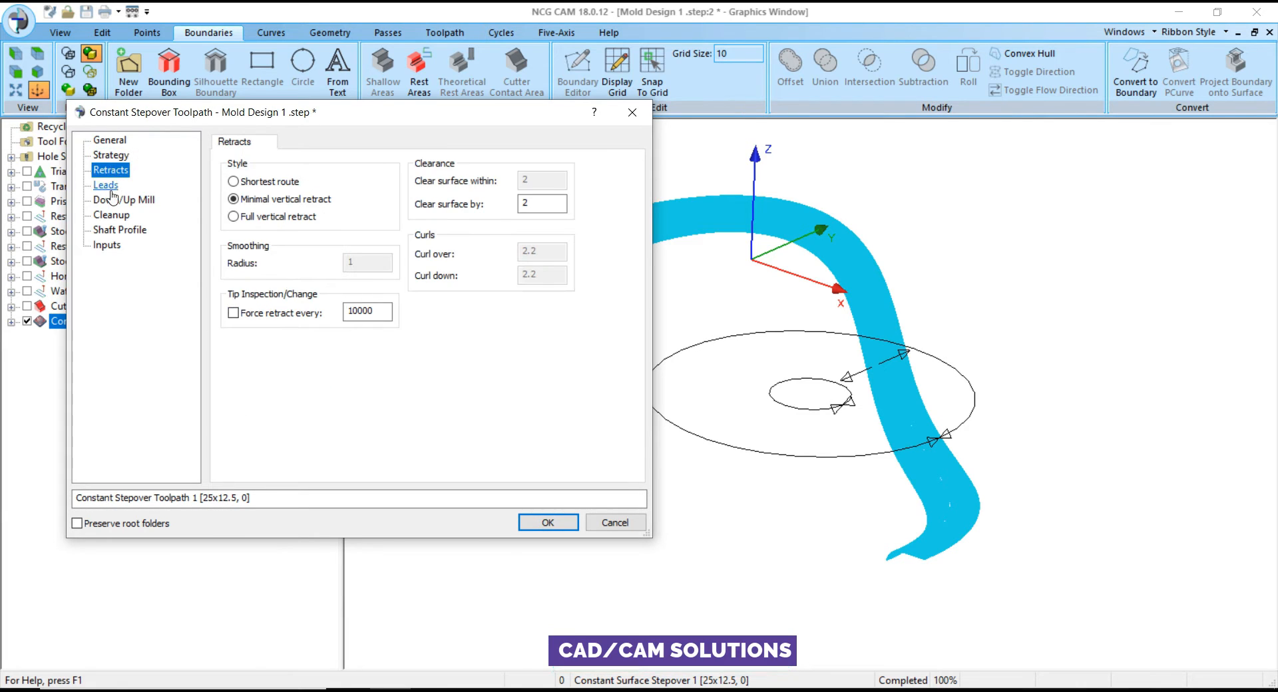
left_click(107, 185)
left_click(114, 200)
left_click(111, 214)
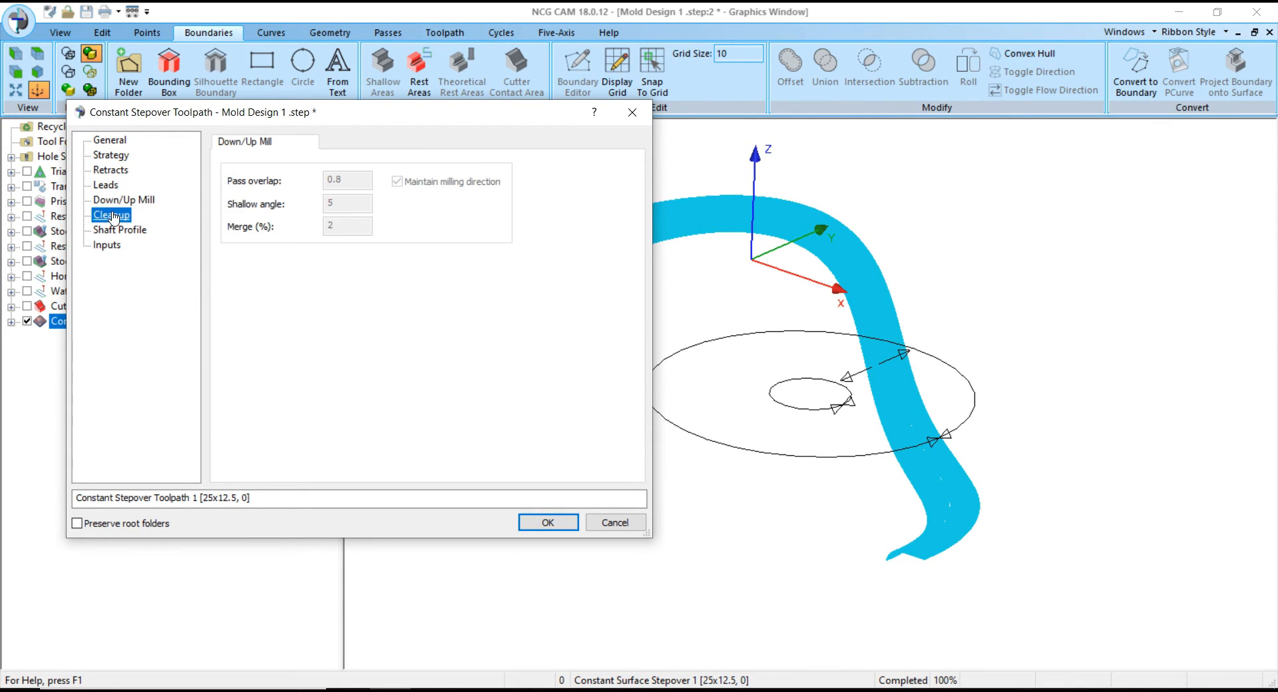
left_click(549, 522)
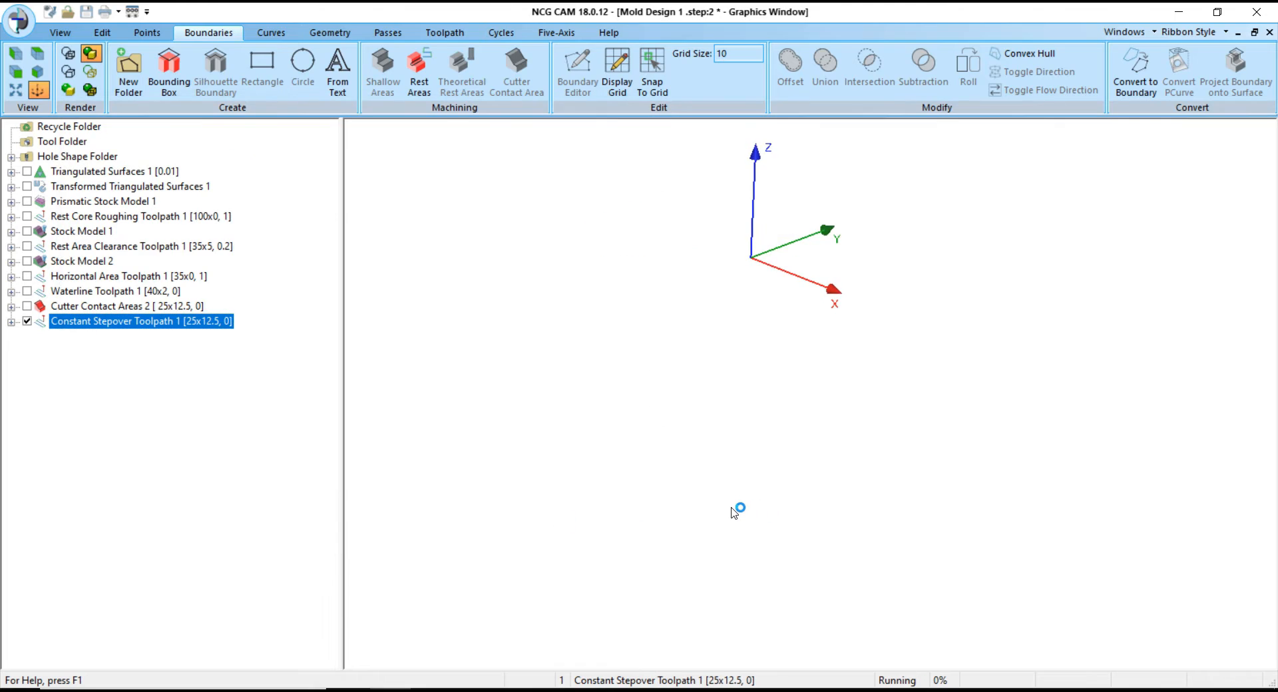
- Show Transformed Triangulated Surfaces 1 and examine the constant stepover toolpath, its leads and its retracts against the mold
scroll(739, 331, "up", 9)
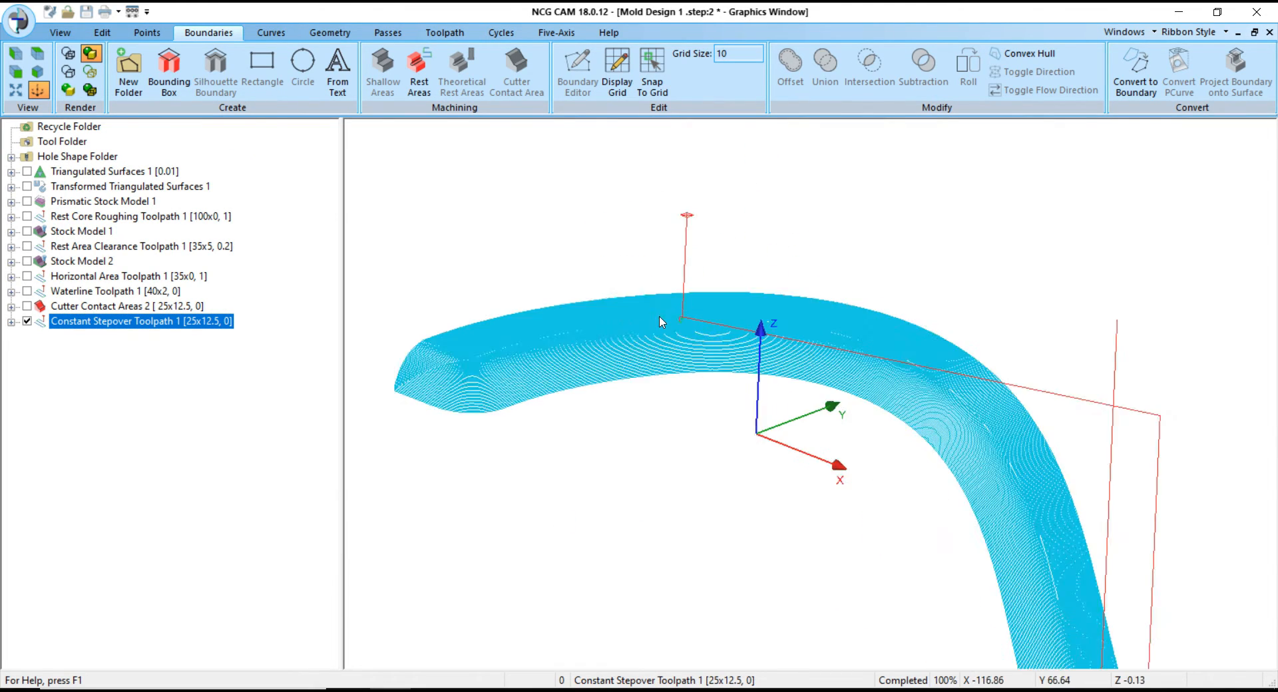
scroll(724, 329, "up", 5)
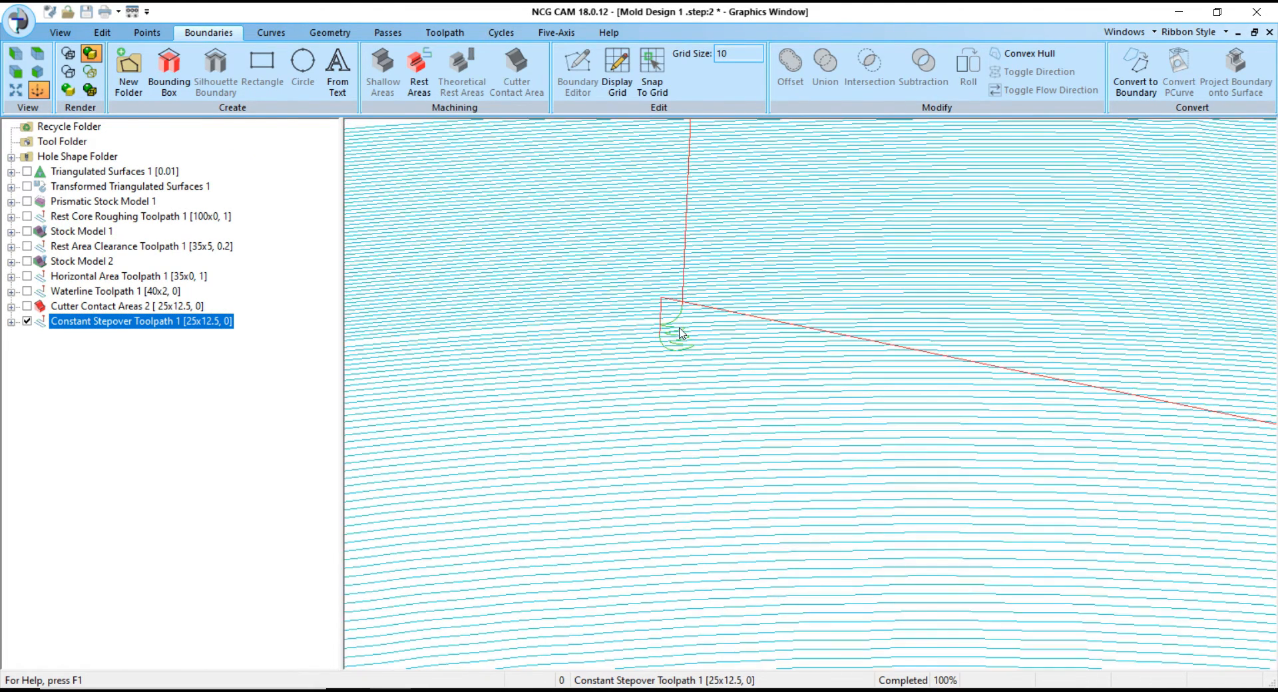
scroll(692, 355, "down", 10)
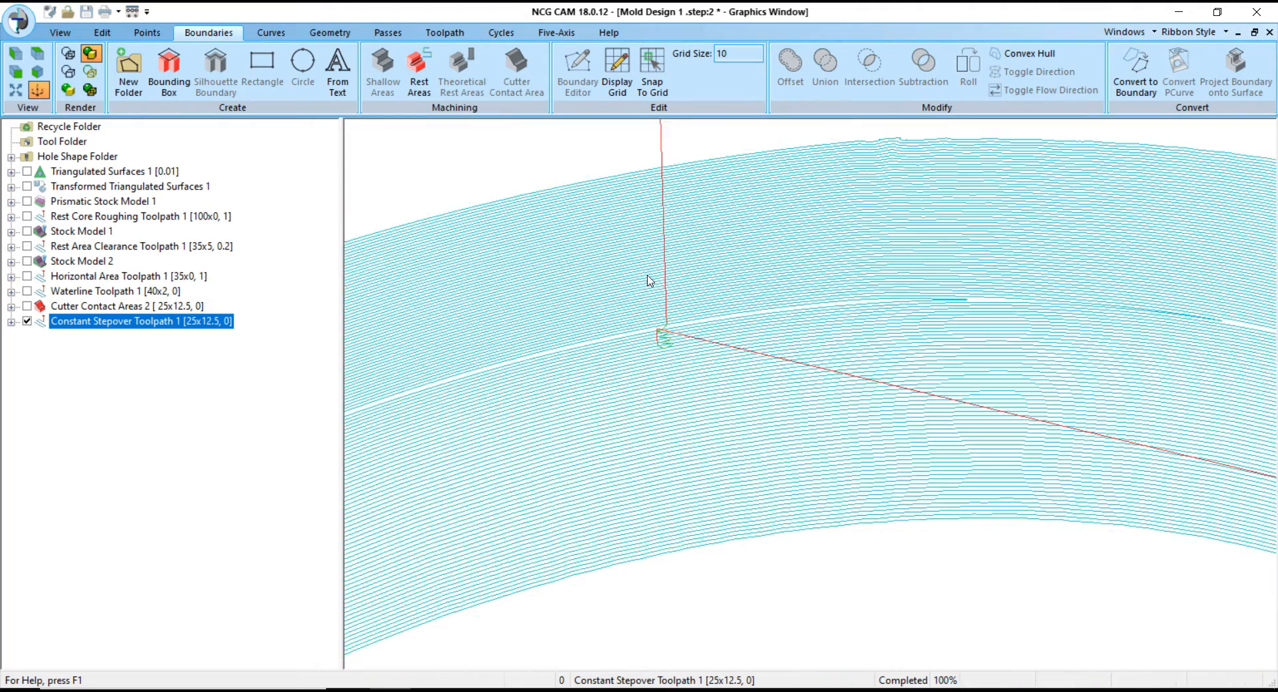
scroll(650, 283, "down", 6)
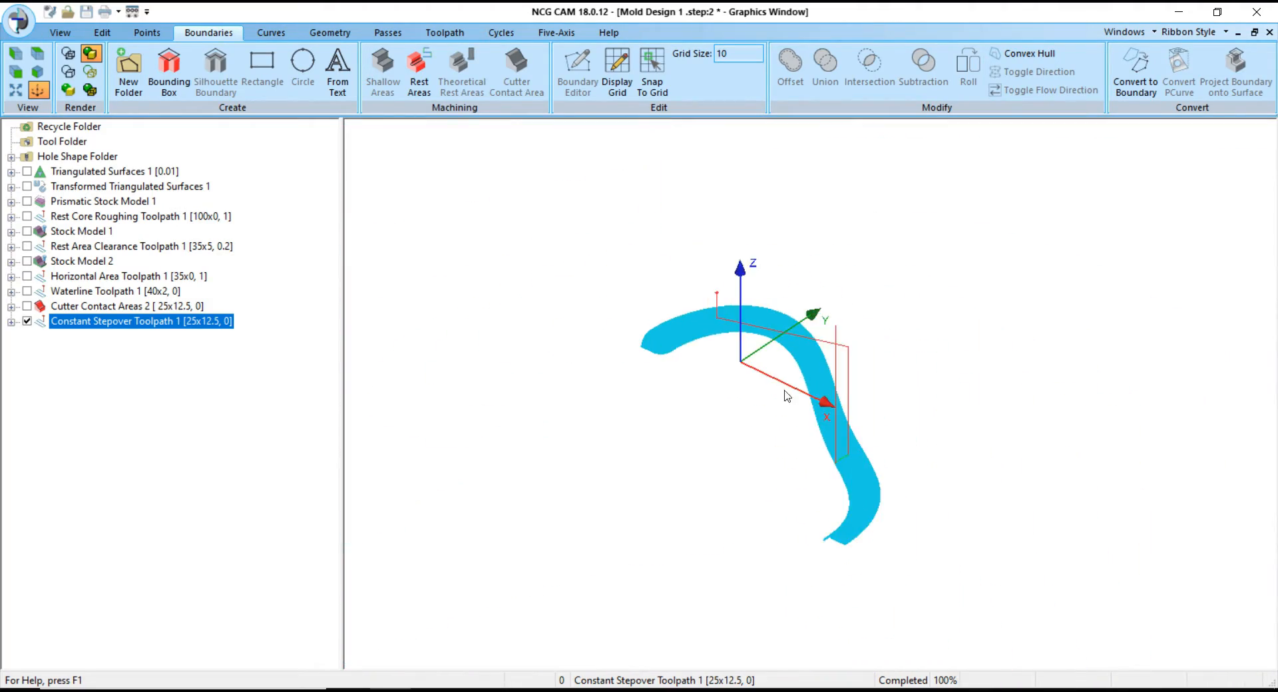
left_click(28, 187)
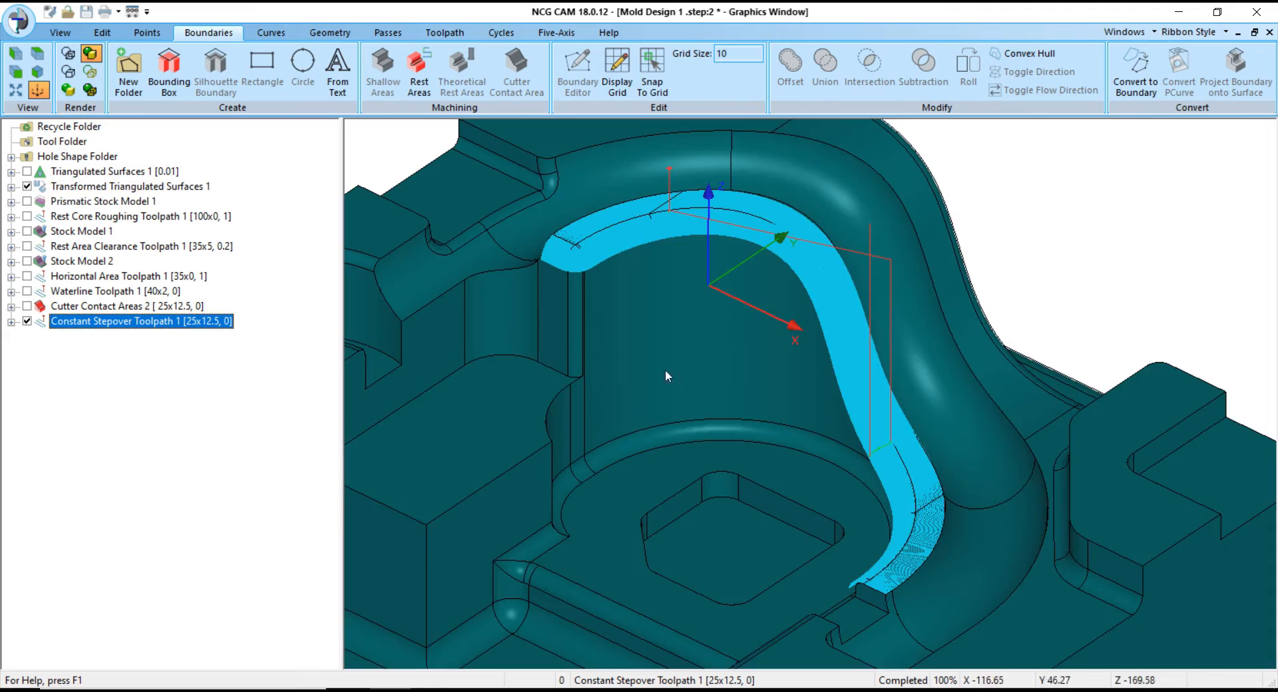
scroll(711, 381, "up", 3)
mouse_move(734, 444)
middle_mouse_down()
mouse_move(736, 486)
mouse_move(725, 455)
middle_mouse_up()
scroll(586, 434, "up", 6)
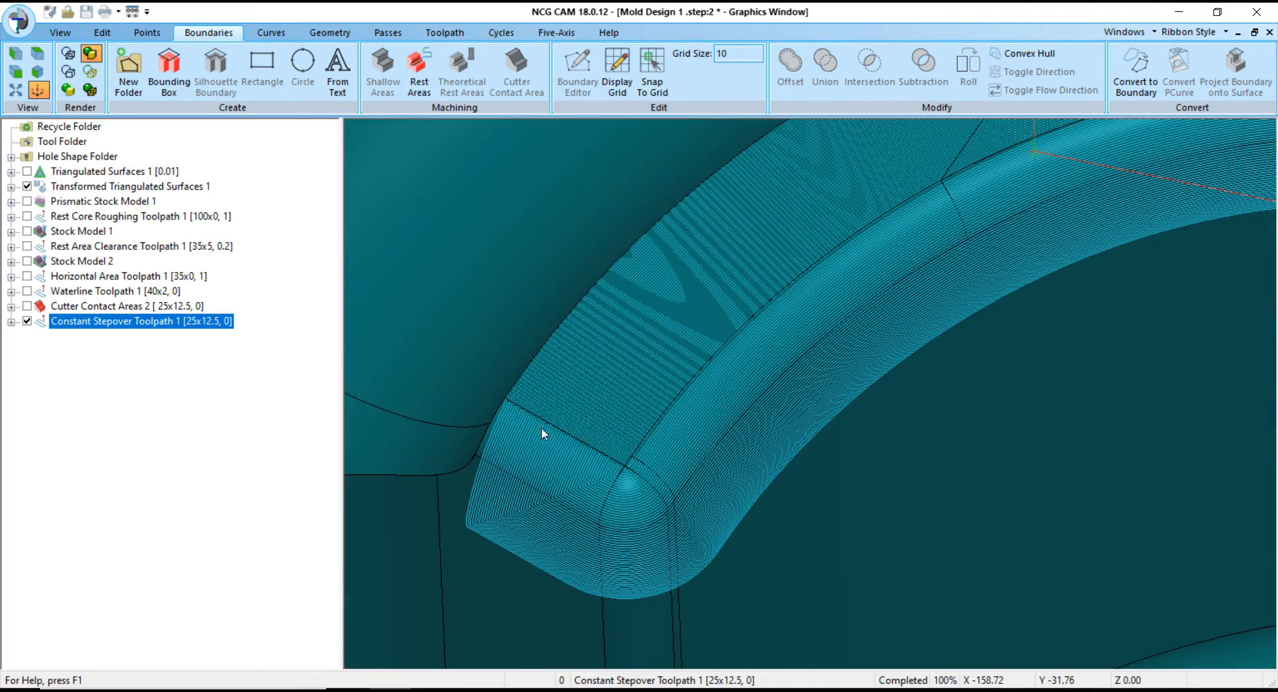
scroll(541, 427, "down", 8)
middle_click_drag(603, 287, 701, 437)
middle_click_drag(866, 547, 660, 540)
scroll(855, 510, "down", 3)
scroll(837, 288, "up", 4)
middle_click_drag(837, 286, 510, 402)
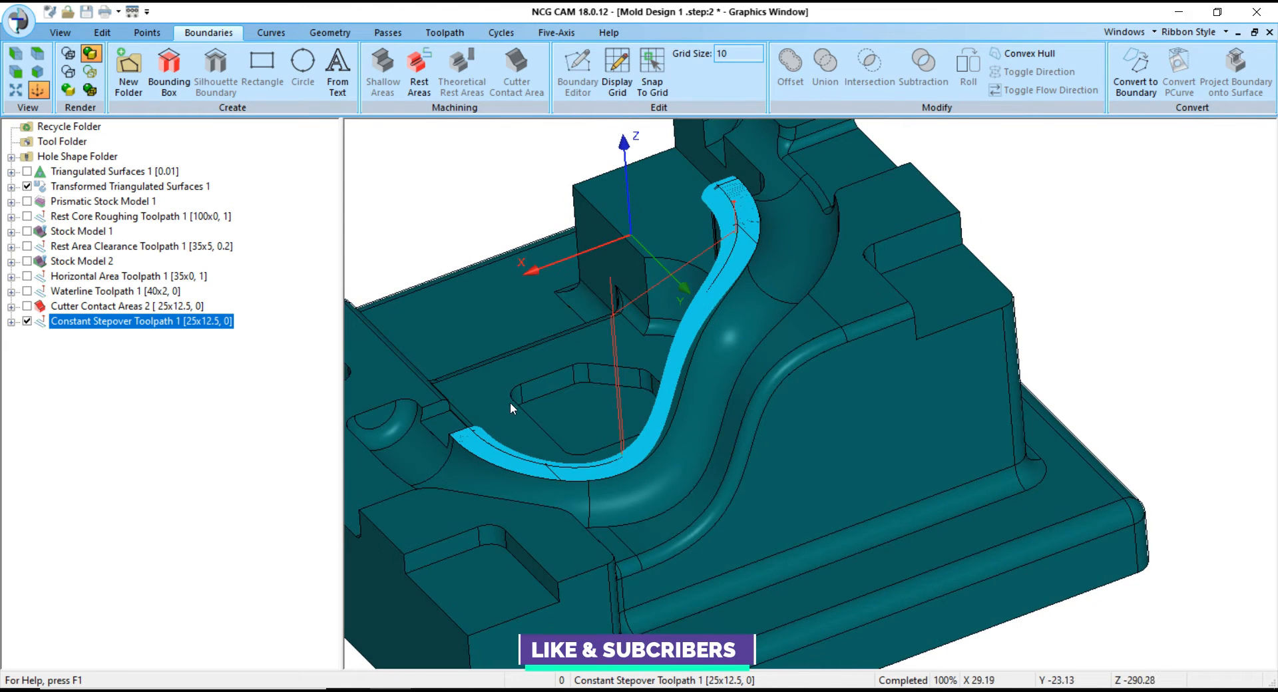
- Show Waterline Toolpath 1 briefly to compare its coverage with the constant stepover toolpath, and hide it again
left_click(28, 291)
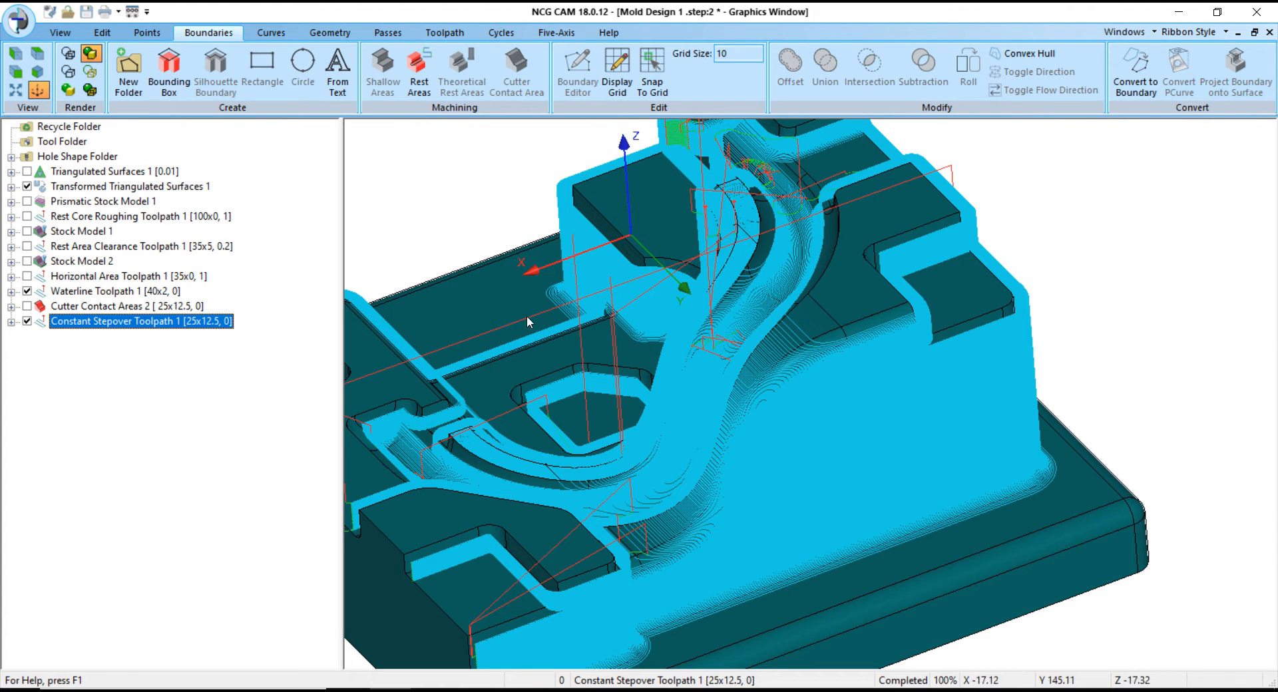
left_click(28, 292)
middle_click_drag(729, 375, 769, 352)
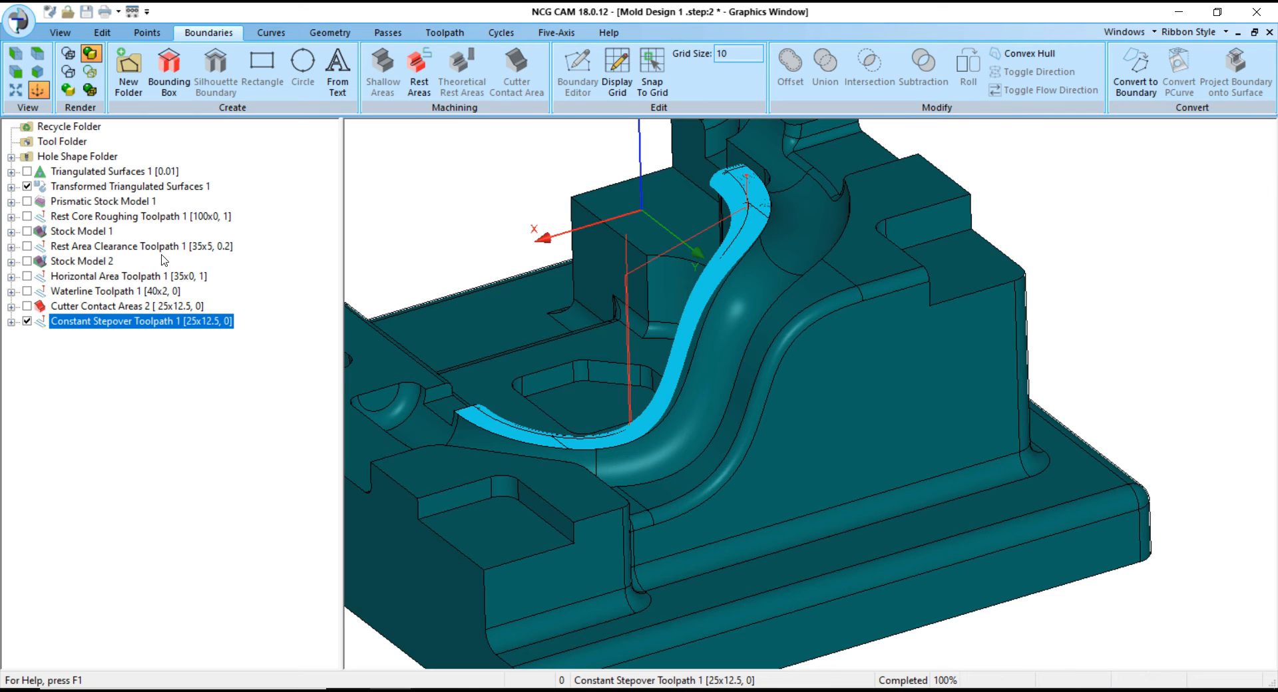
- Hide Constant Stepover Toolpath 1 and select the S-shaped outer fillet faces and the adjoining face on the transformed surfaces
left_click(78, 187)
left_click(27, 322)
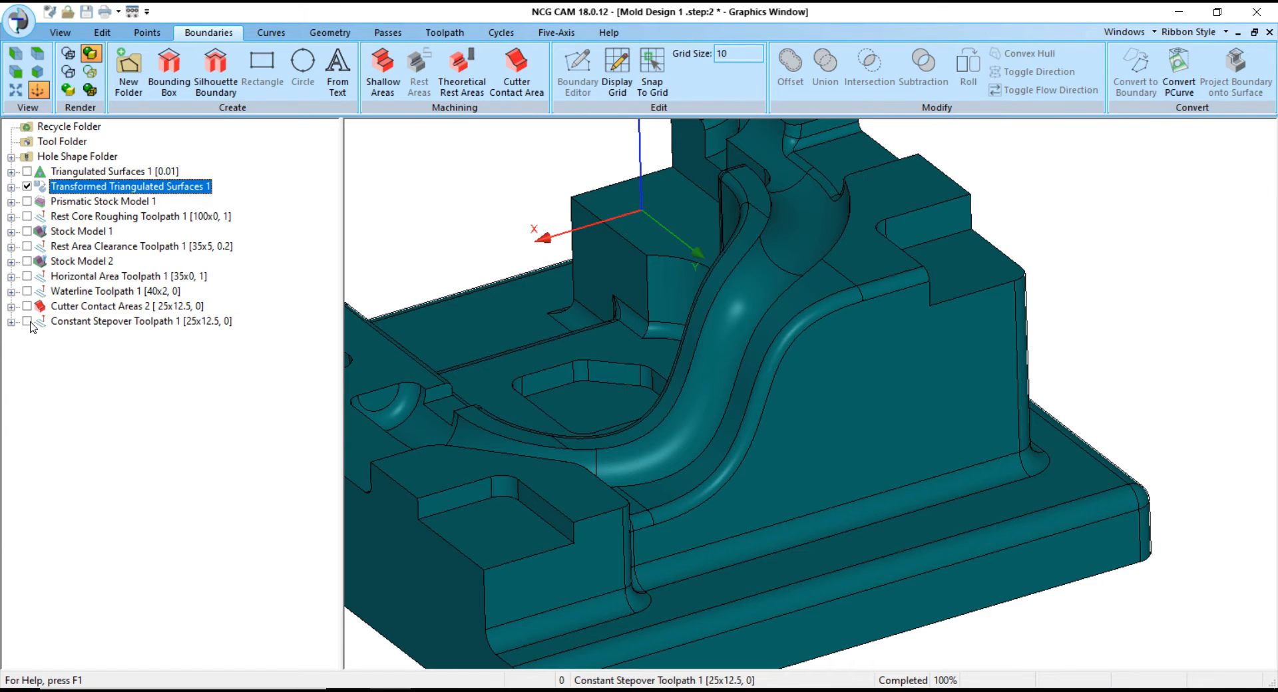
scroll(901, 292, "up", 3)
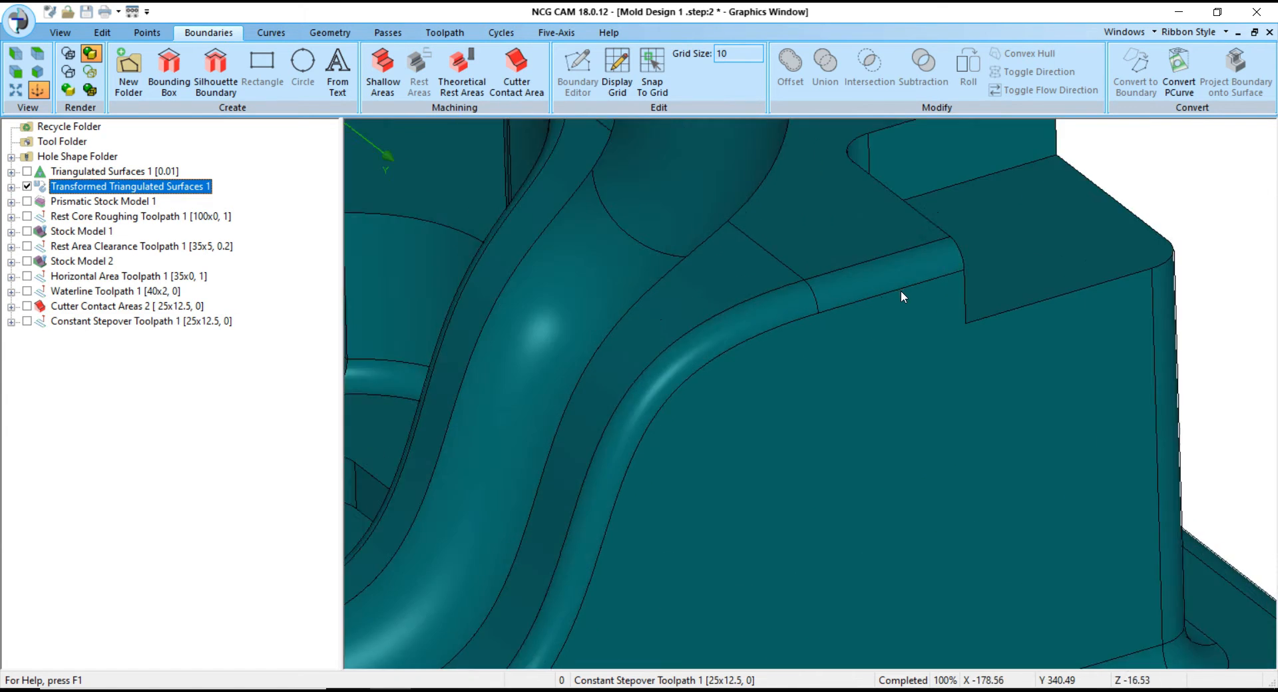
scroll(813, 288, "down", 5)
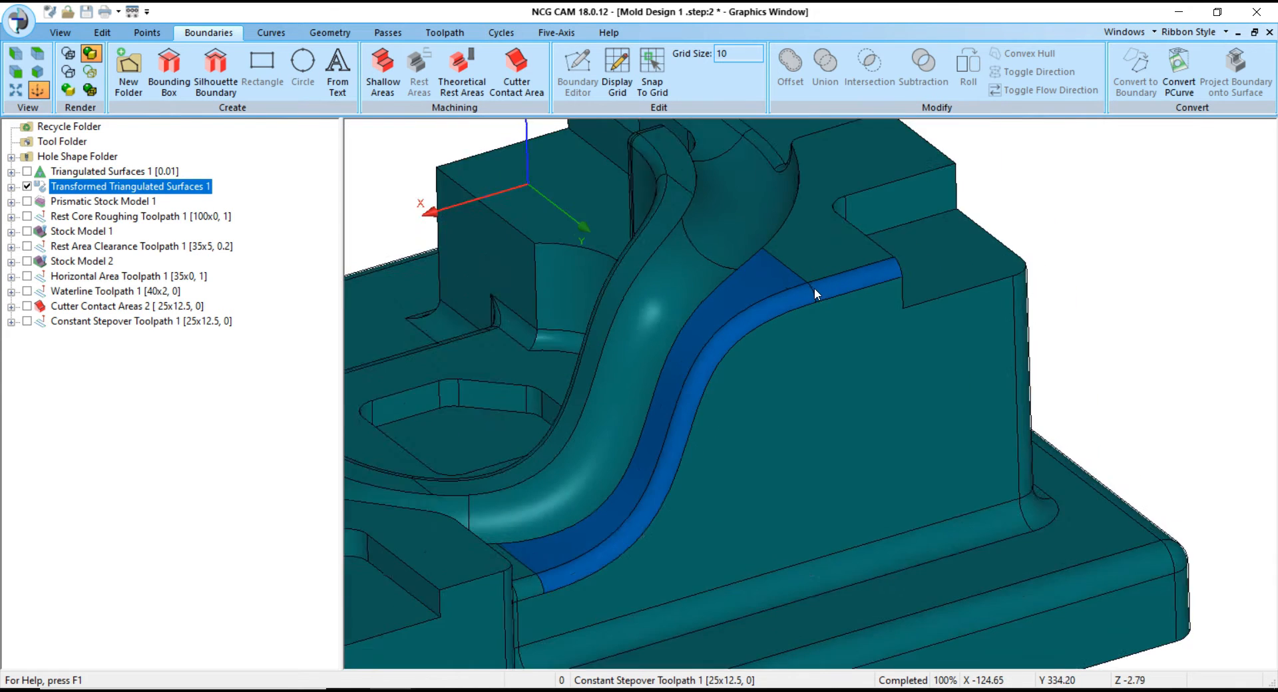
- Add the three small fillet faces at the corner end of the S-shaped outer edge to the surface selection
middle_click_drag(813, 287, 714, 444)
scroll(532, 472, "up", 5)
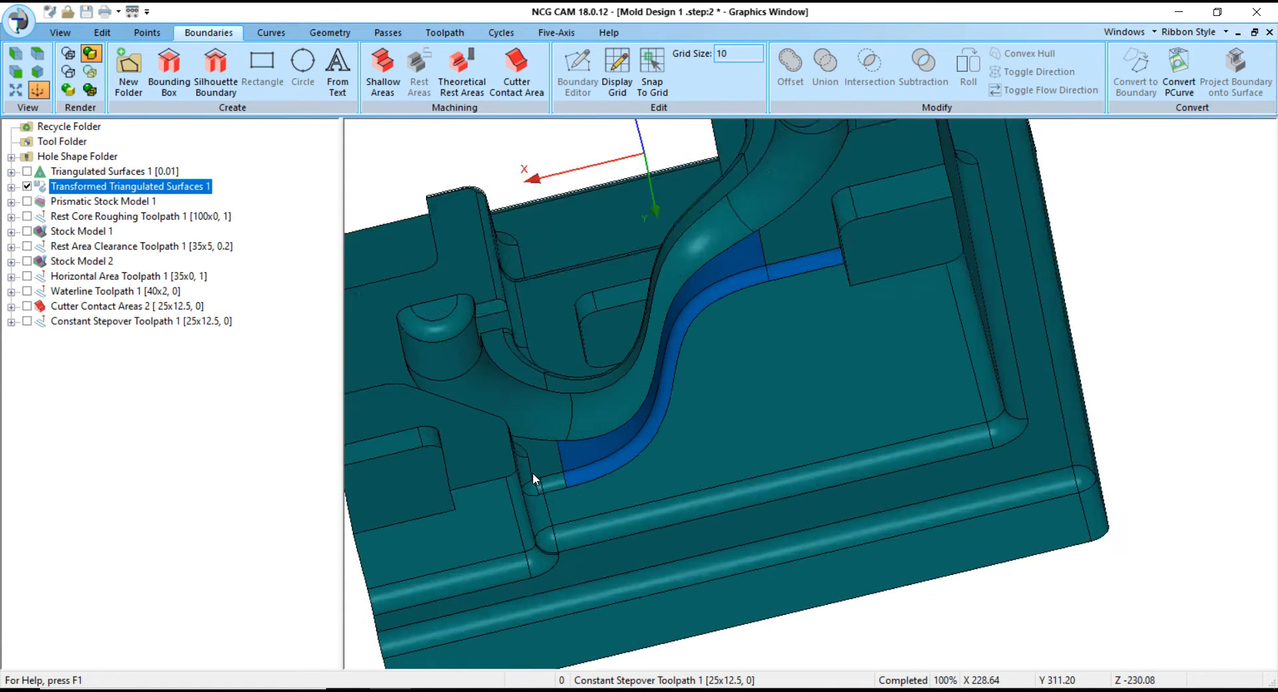
middle_click_drag(561, 470, 467, 408)
scroll(466, 406, "up", 2)
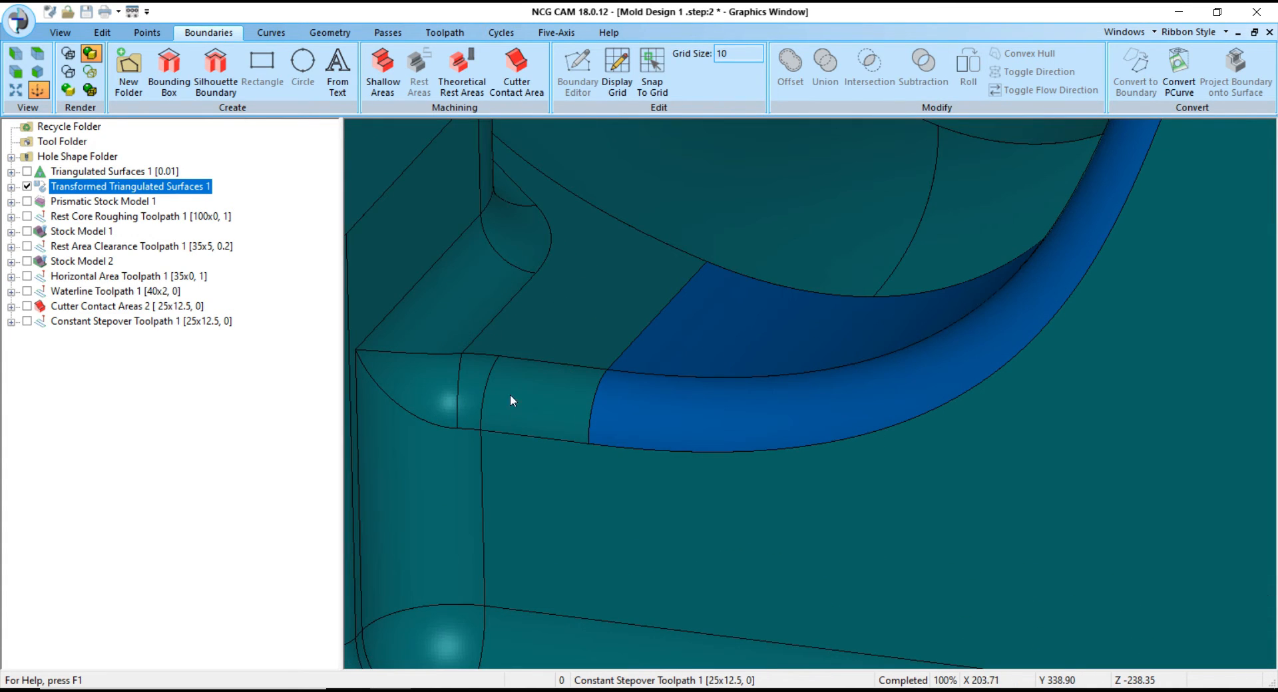
left_click(510, 395, "ctrl")
left_click(471, 382, "ctrl")
left_click(434, 382, "ctrl")
scroll(541, 423, "down", 3)
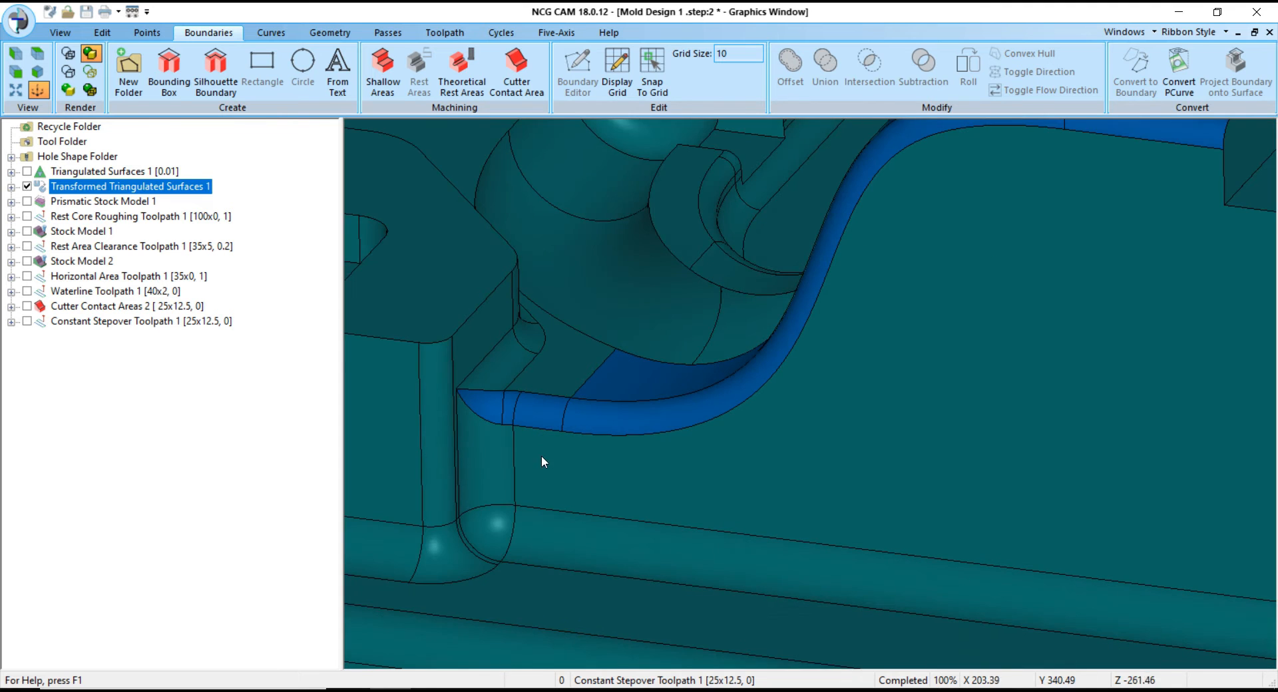
middle_click_drag(583, 513, 748, 523)
scroll(534, 459, "down", 5)
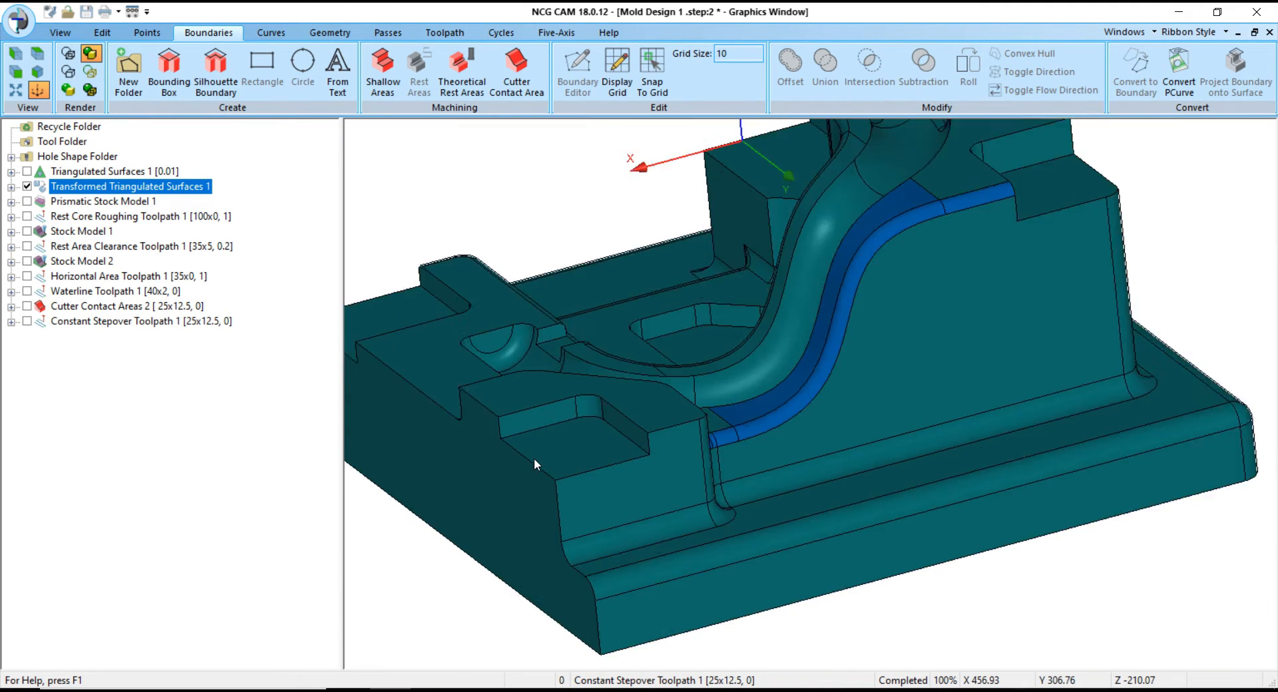
- Start a Cutter Contact Areas boundary on the selected faces with the recent 25x12.5 BN25 tool
scroll(533, 458, "down", 3)
middle_click_drag(759, 363, 777, 378)
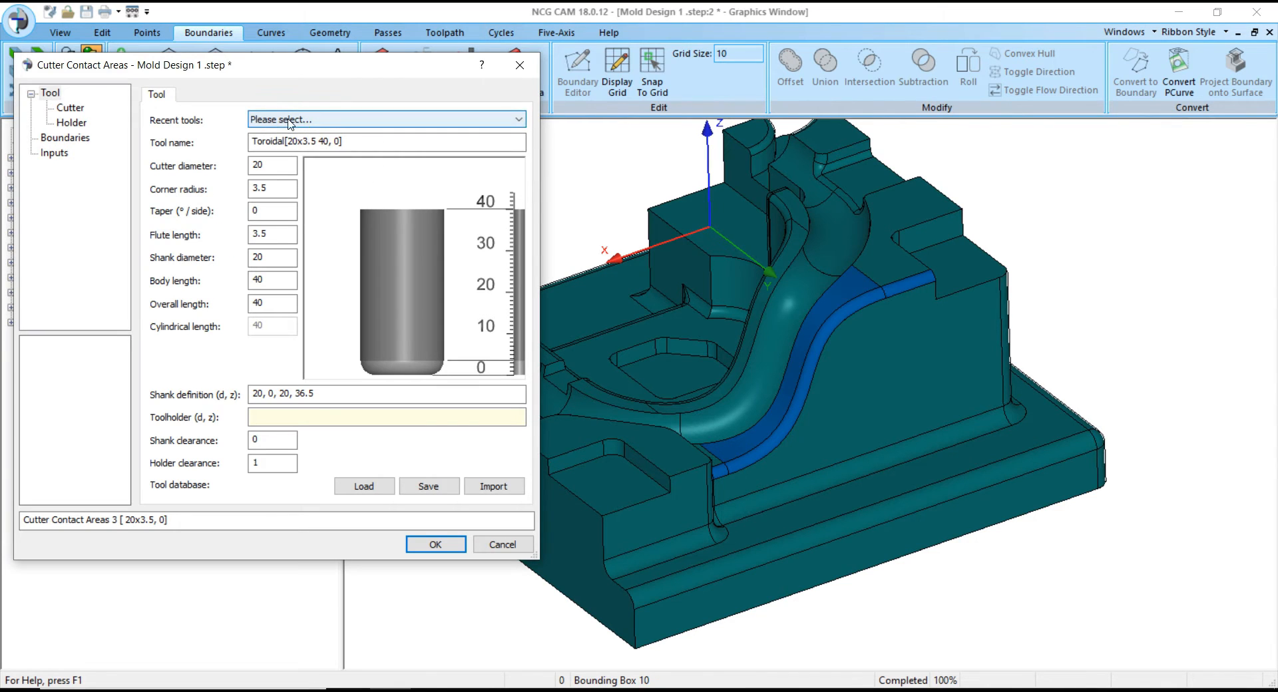
left_click(290, 123)
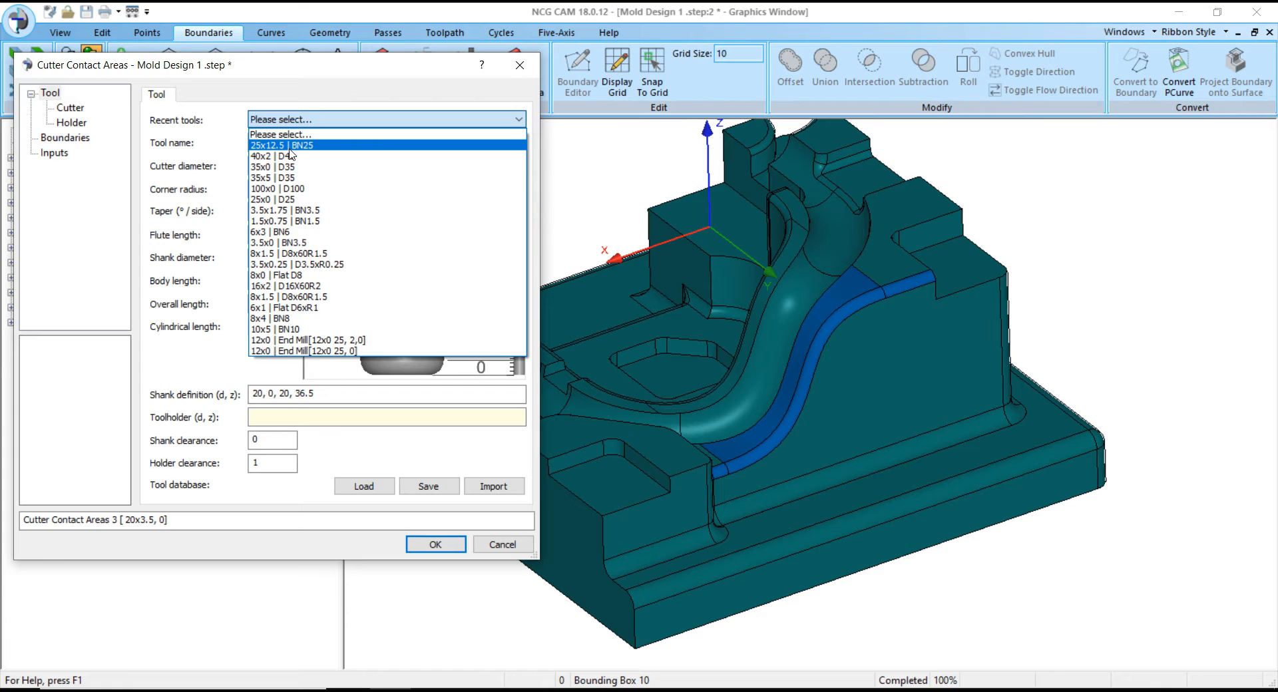
left_click(291, 141)
left_click(64, 138)
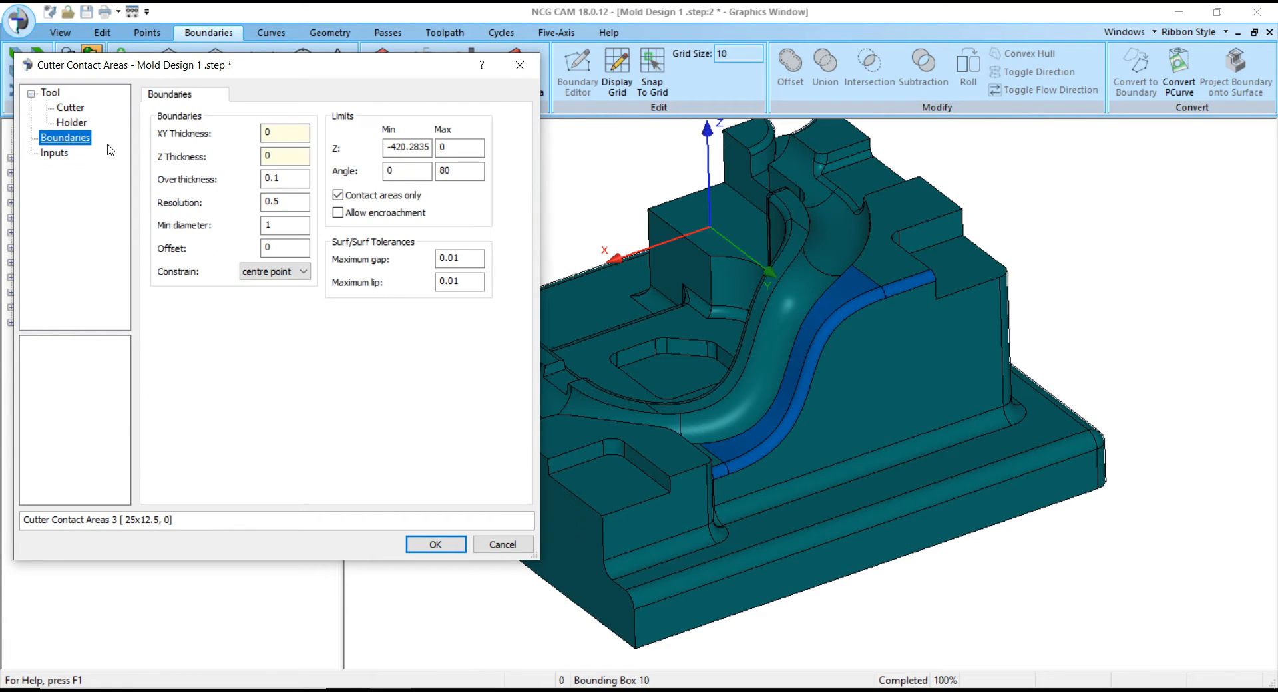
- Constrain the boundary to the contact point, set maximum angle 90, overthickness 1 and resolution 2.5, and calculate it
left_click(286, 272)
left_click(272, 294)
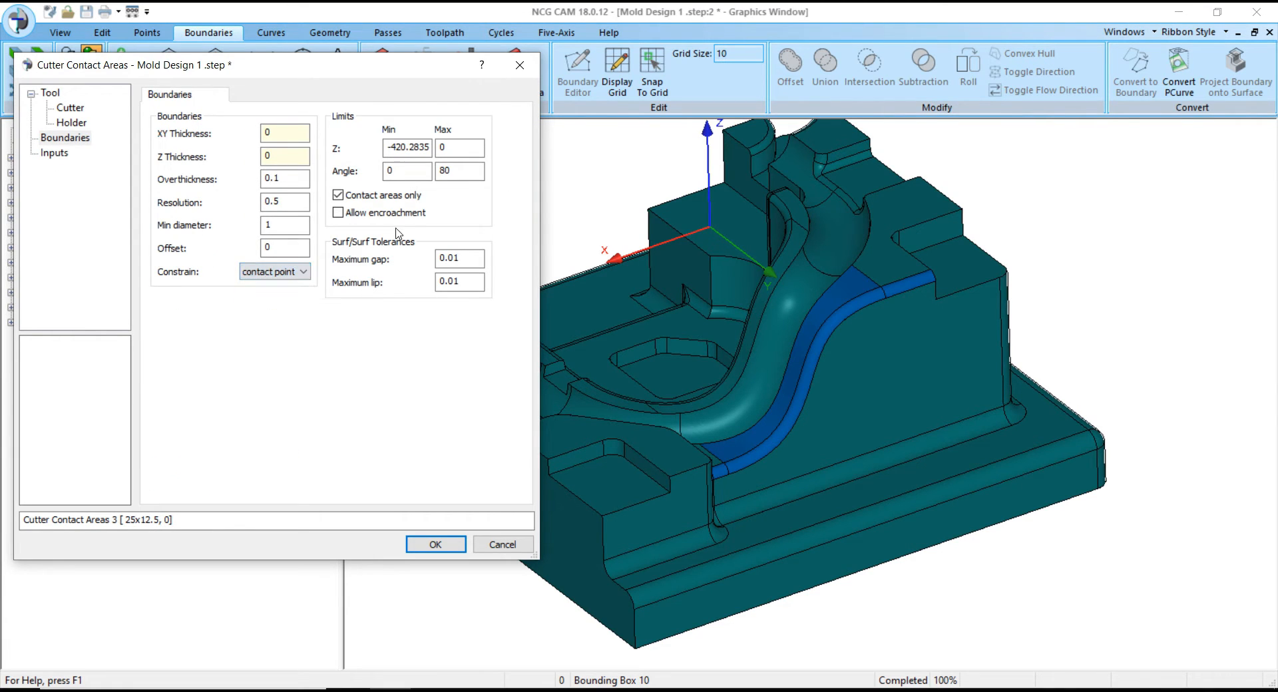
left_click_drag(450, 172, 432, 170)
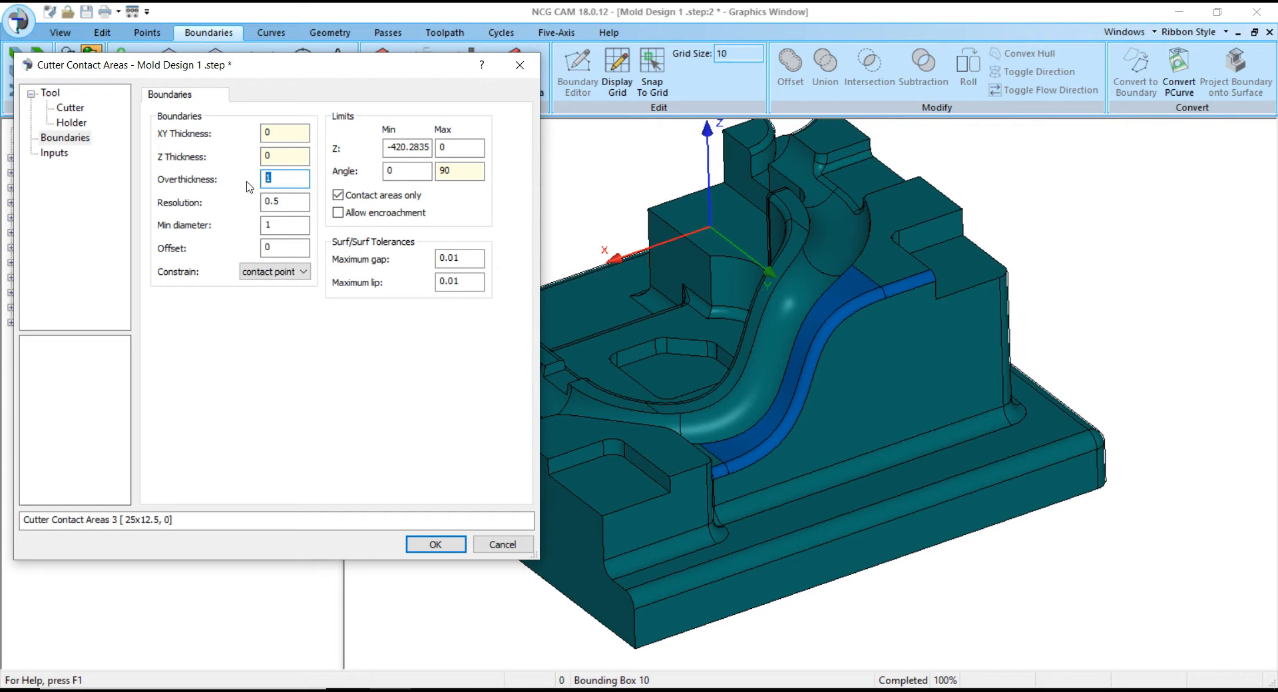
key("Tab")
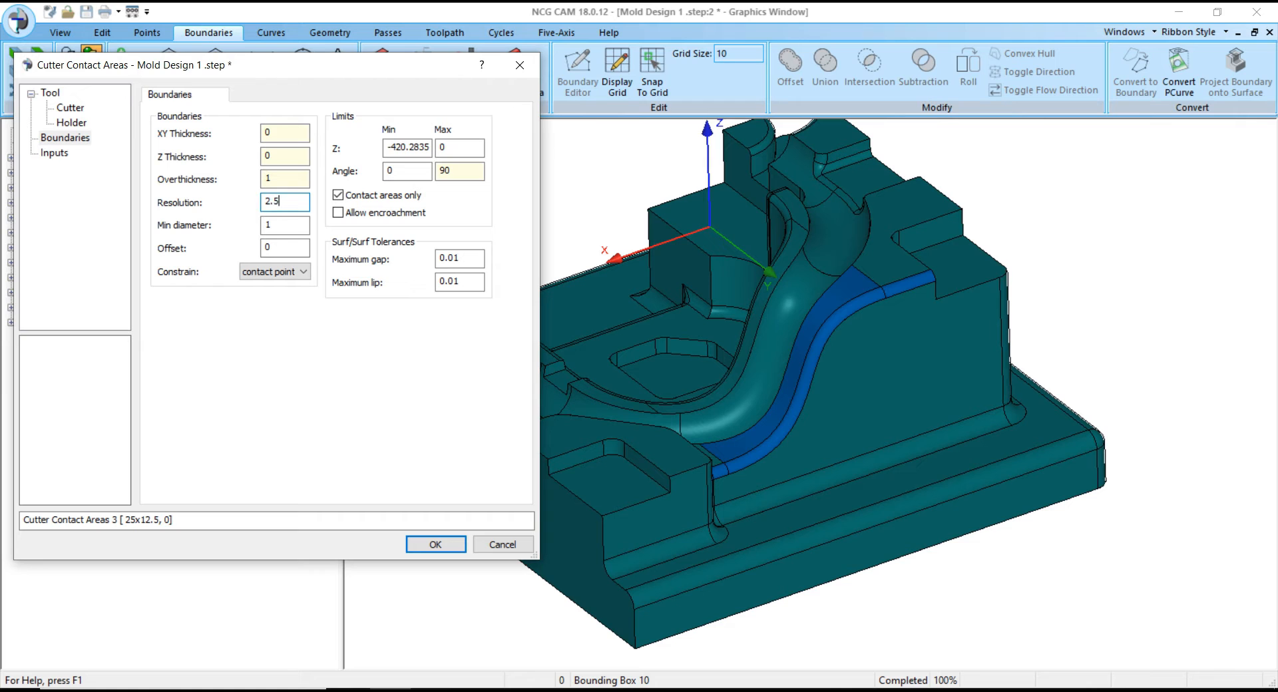
type("2.5")
key("Tab")
key("shift+Tab")
left_click(436, 544)
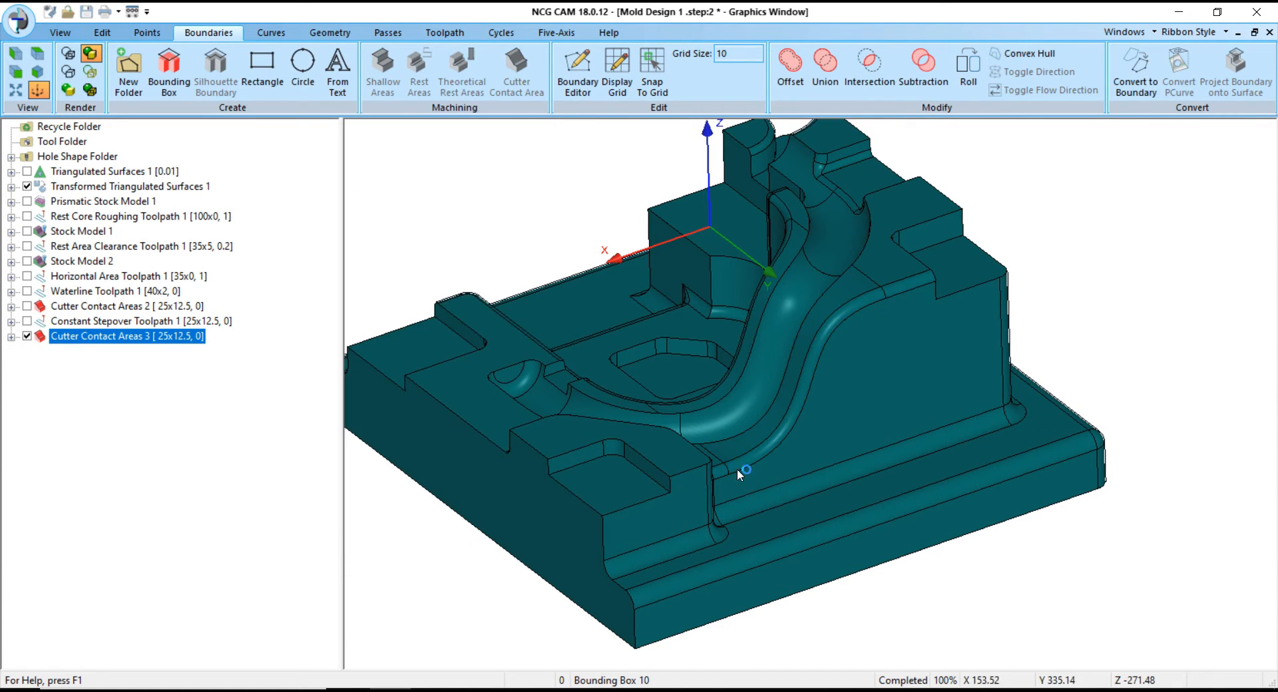
- Hide the transformed surfaces, examine both ends of the Cutter Contact Areas 3 contour, and show the surfaces again
scroll(761, 464, "up", 3)
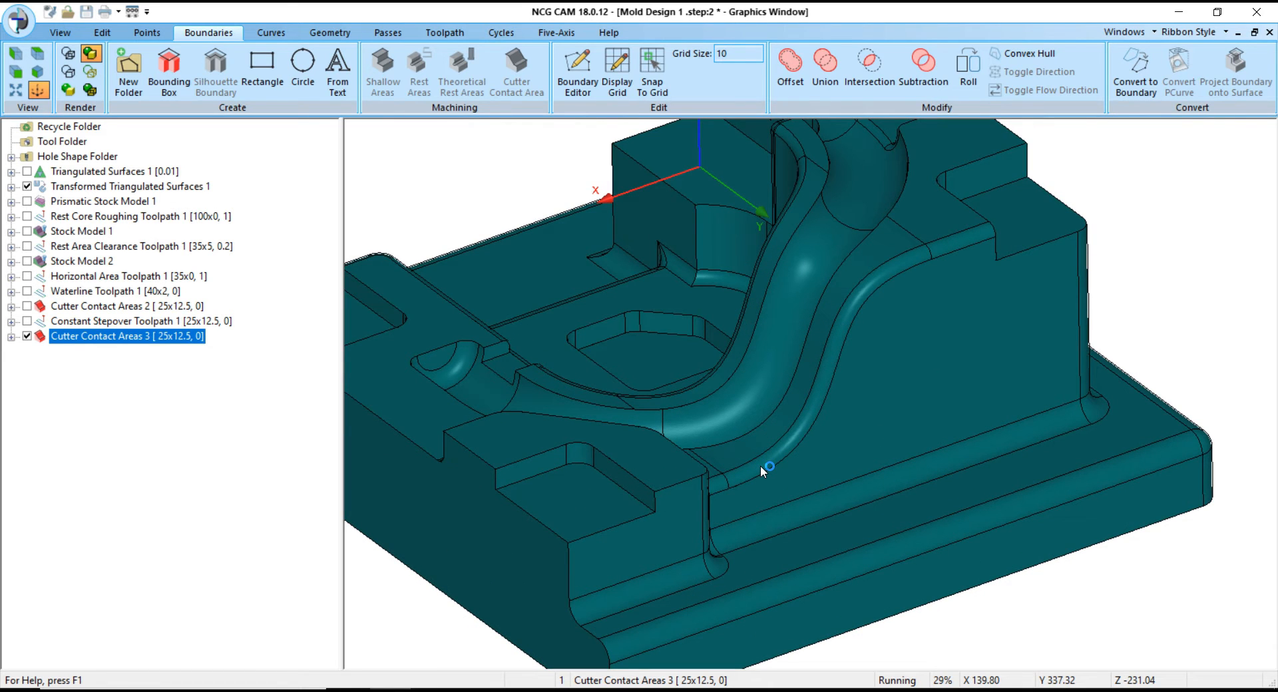
scroll(760, 463, "down", 3)
middle_click_drag(799, 492, 845, 518)
middle_click_drag(812, 382, 816, 380)
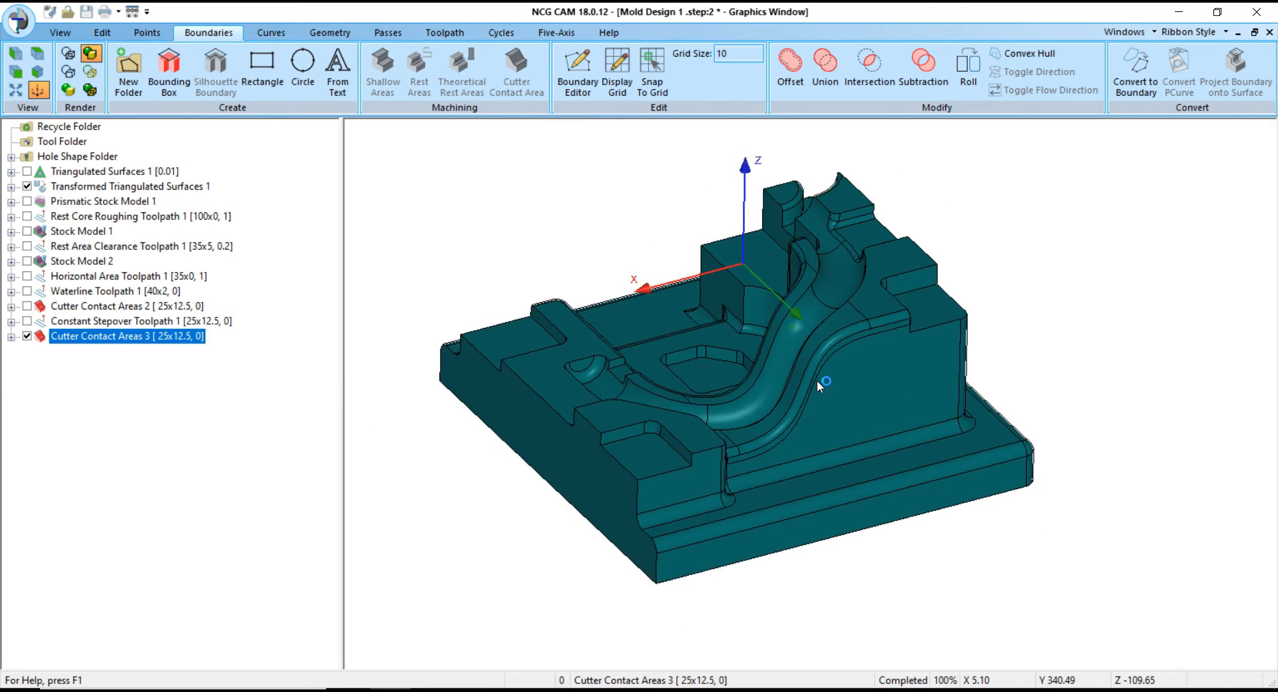
left_click(28, 187)
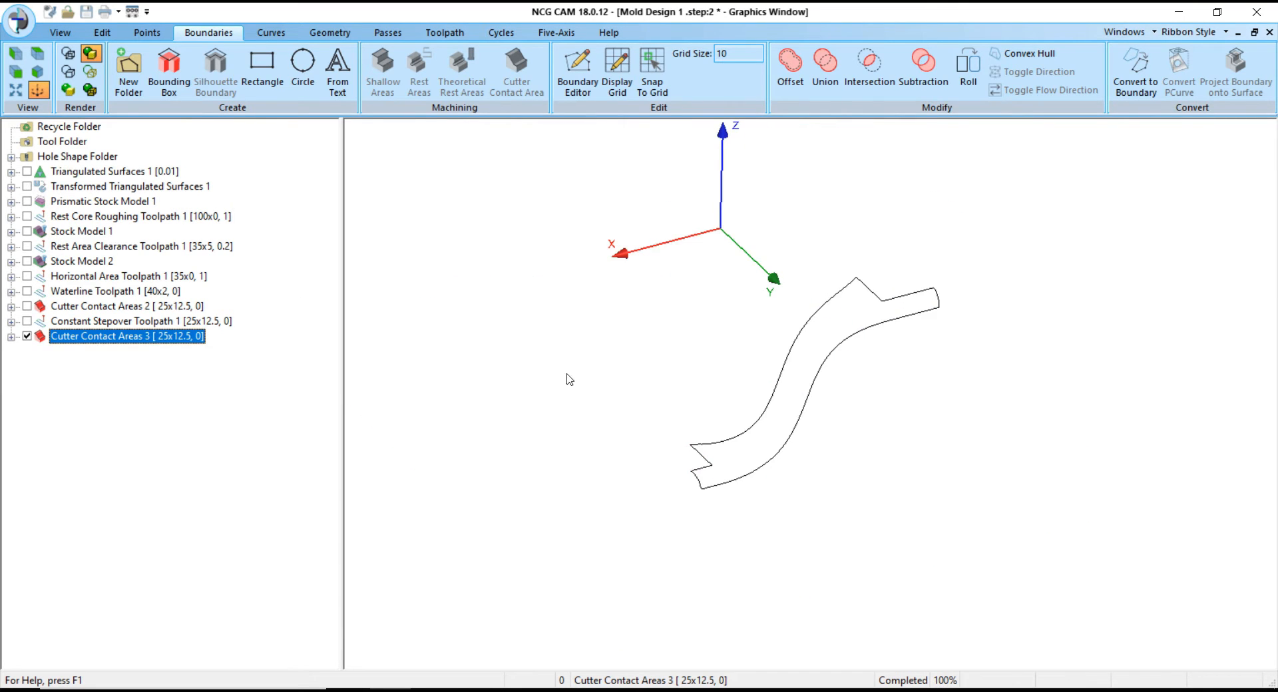
scroll(851, 338, "up", 2)
scroll(956, 316, "up", 2)
scroll(952, 306, "down", 4)
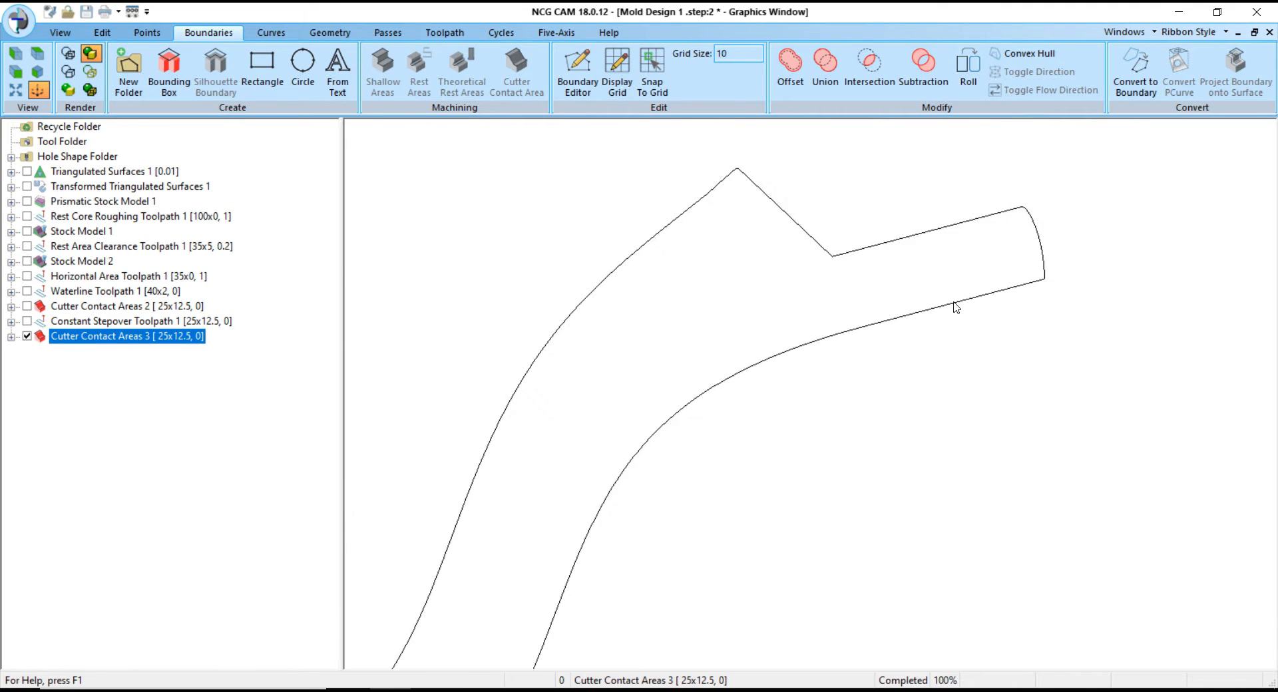
scroll(868, 326, "up", 2)
scroll(728, 475, "up", 2)
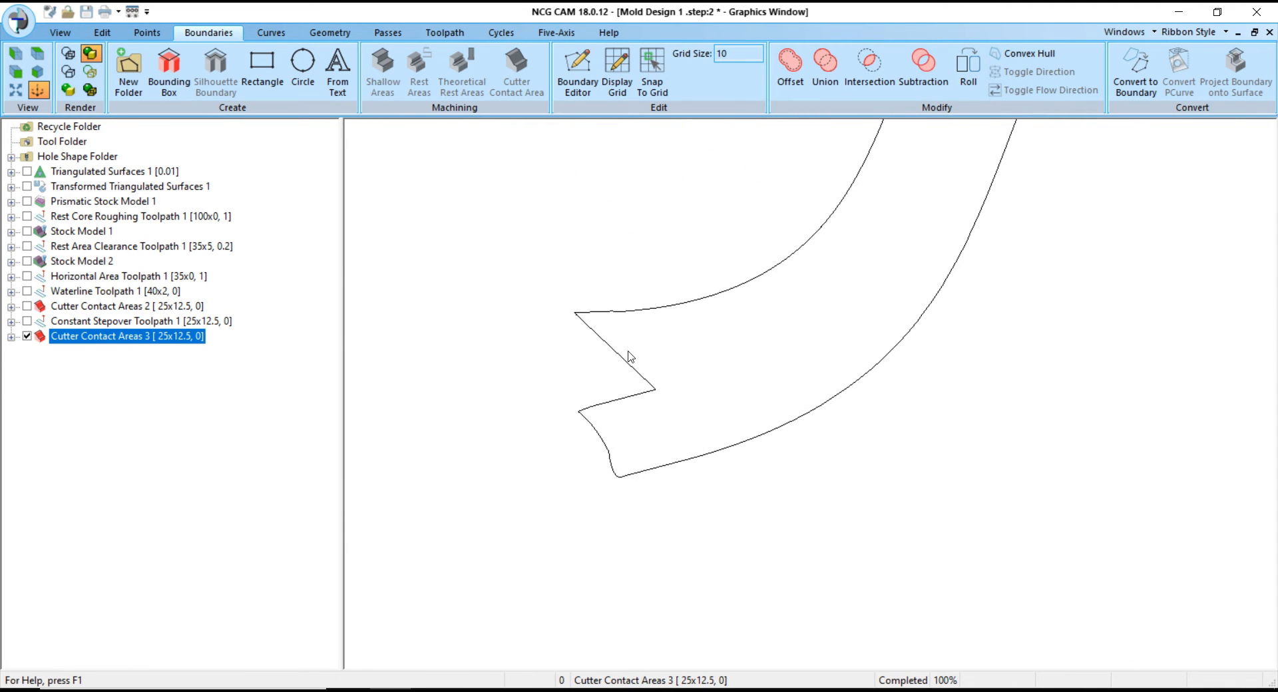
scroll(585, 490, "down", 4)
middle_click_drag(585, 490, 757, 507)
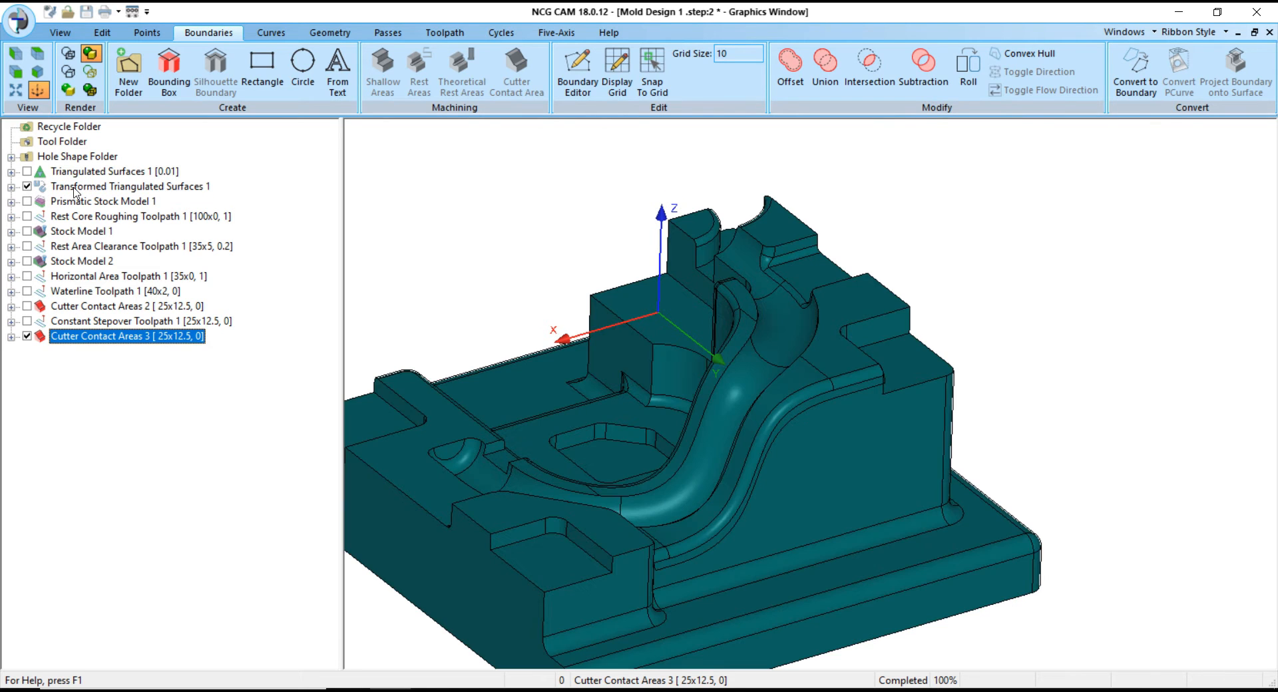
- Calculate raster passes on Transformed Triangulated Surfaces 1 within Cutter Contact Areas 3, using the 20x3.5 toroidal cutter and a 0.5 stepover
left_click(107, 188)
left_click(110, 338, "ctrl")
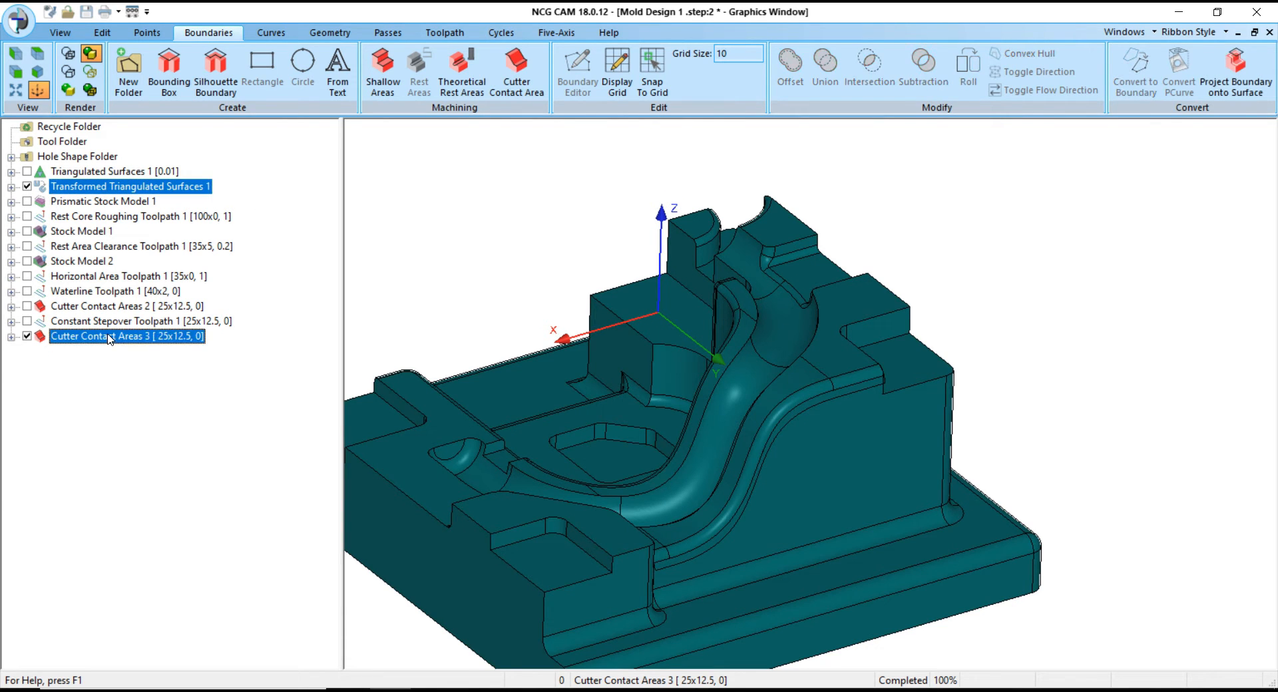
right_click(109, 338)
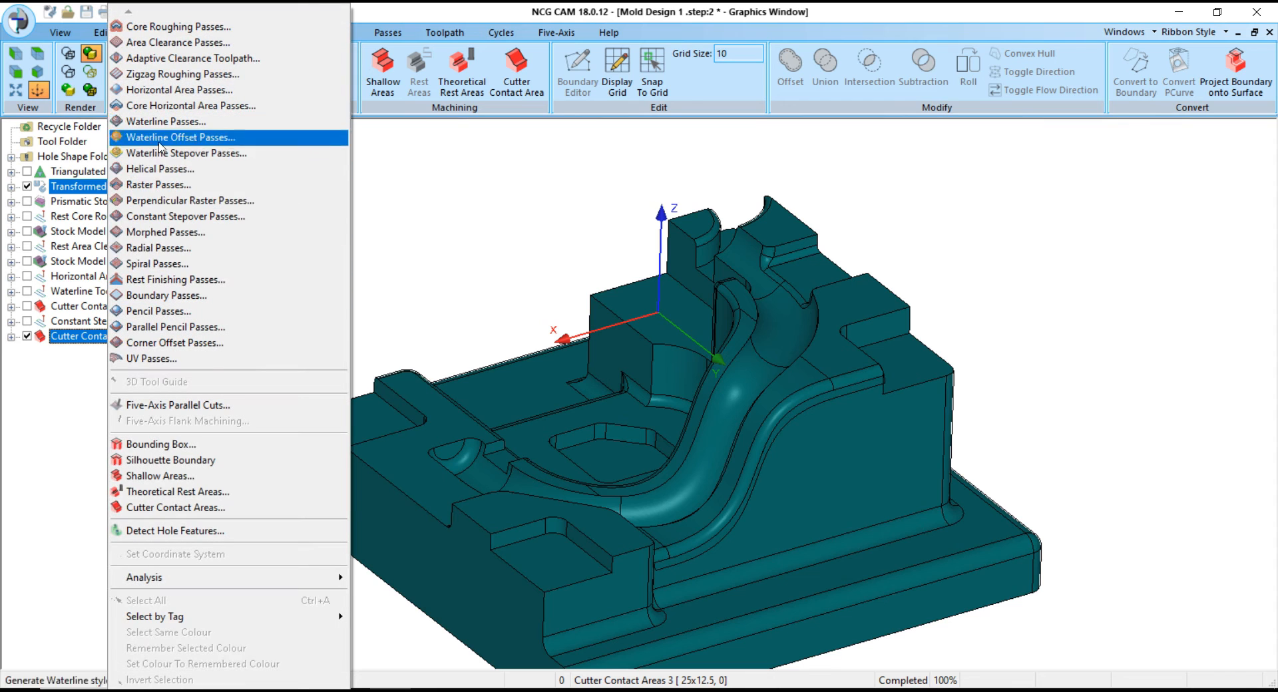
left_click(171, 185)
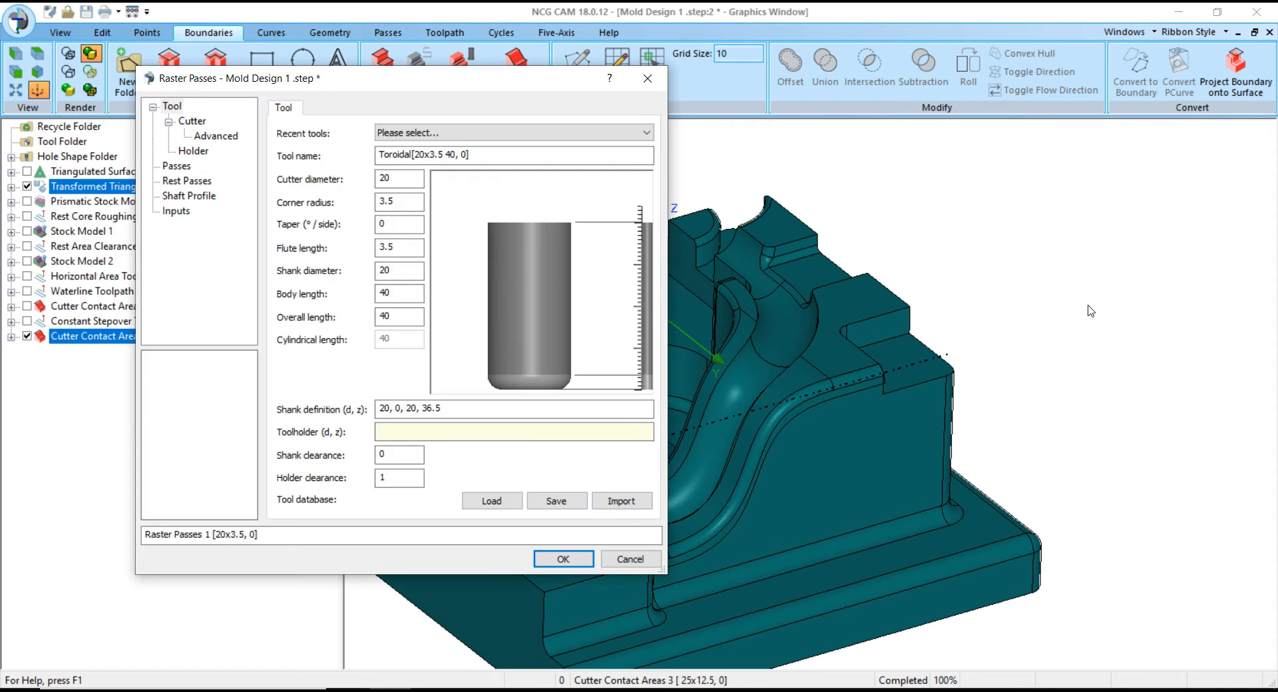
scroll(935, 351, "up", 2)
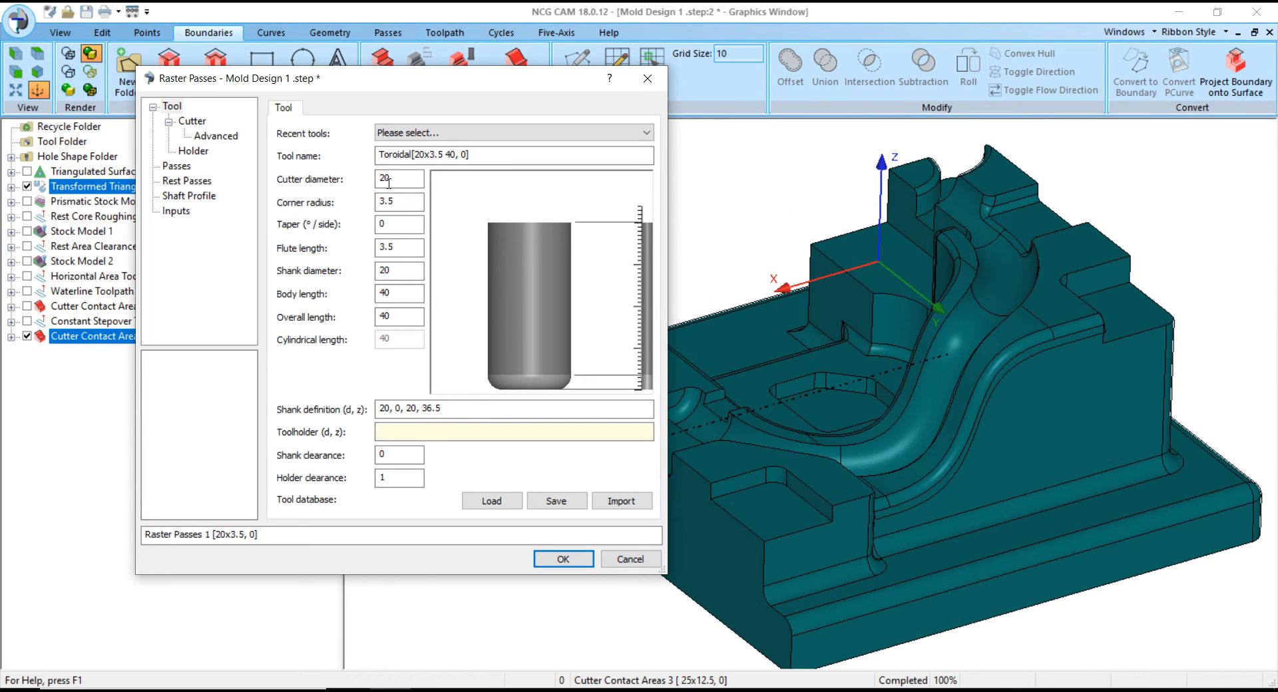
left_click(177, 167)
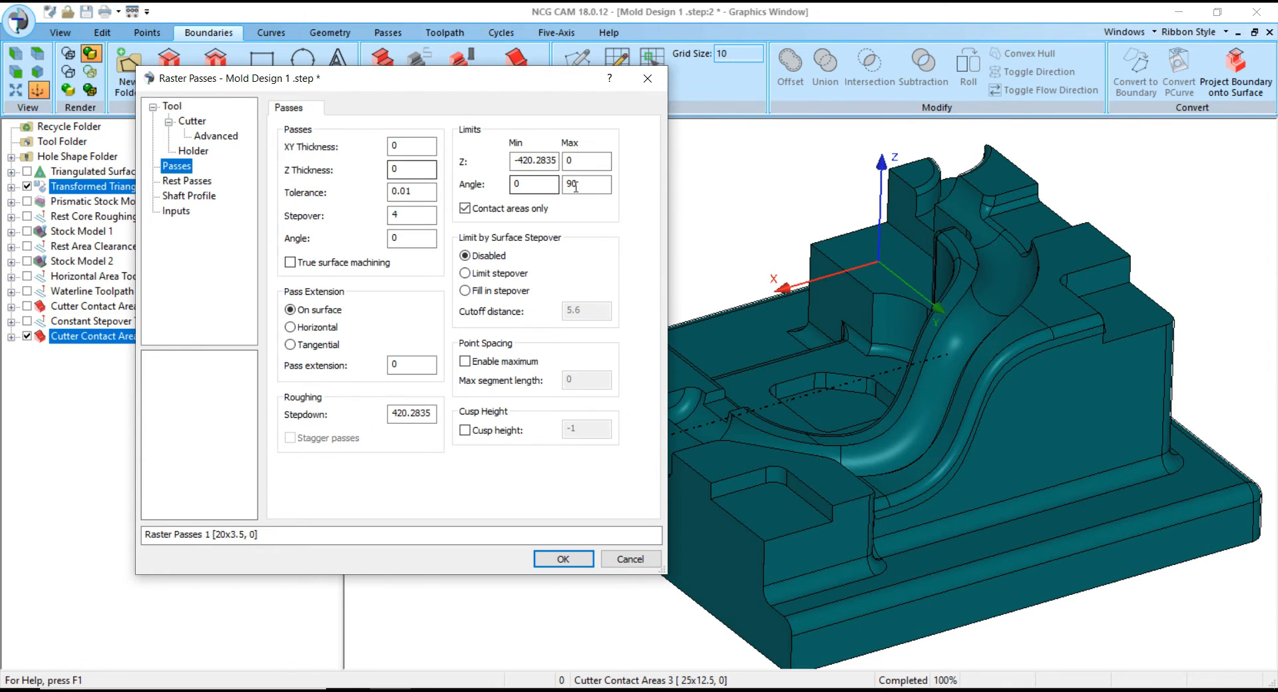
left_click(401, 216)
double_click(409, 212)
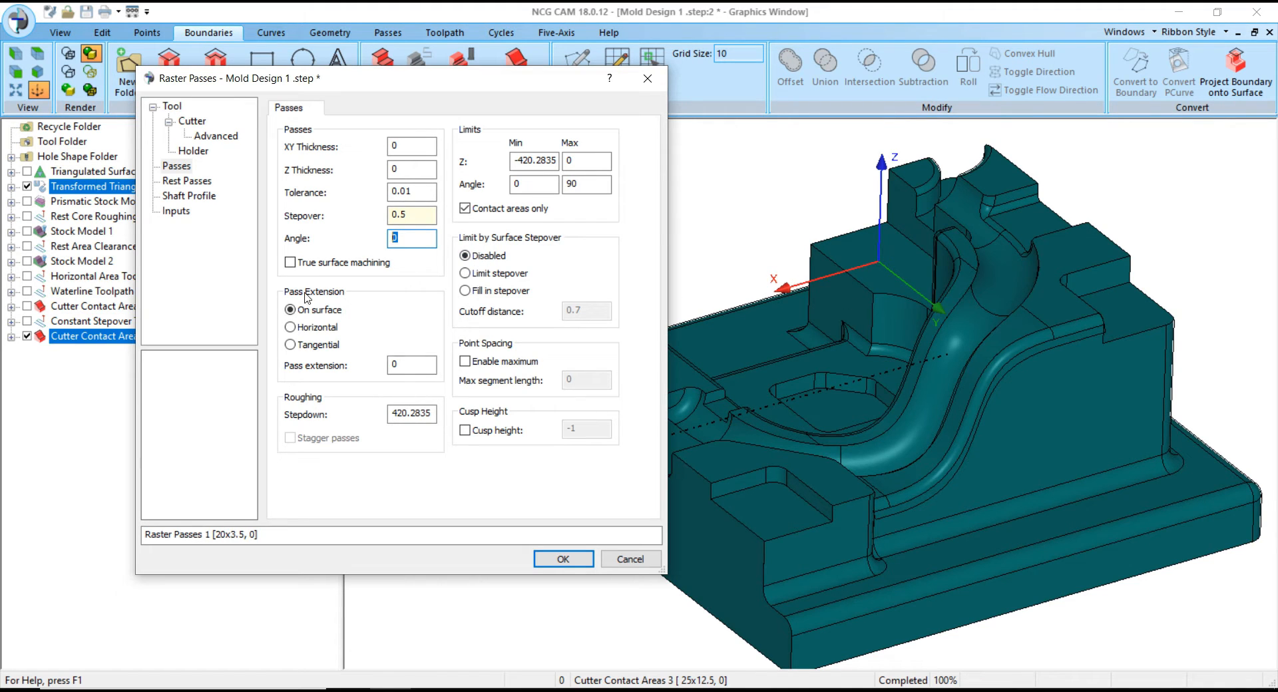
left_click(187, 181)
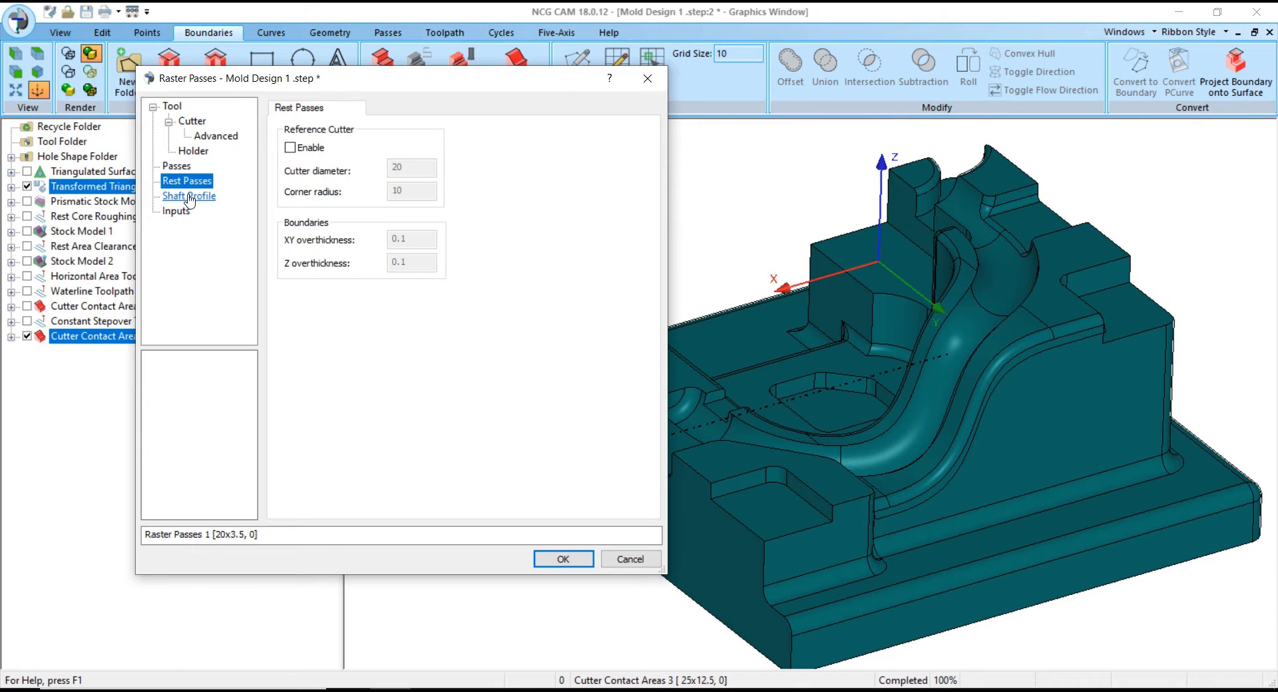
left_click(189, 196)
left_click(175, 211)
left_click(563, 559)
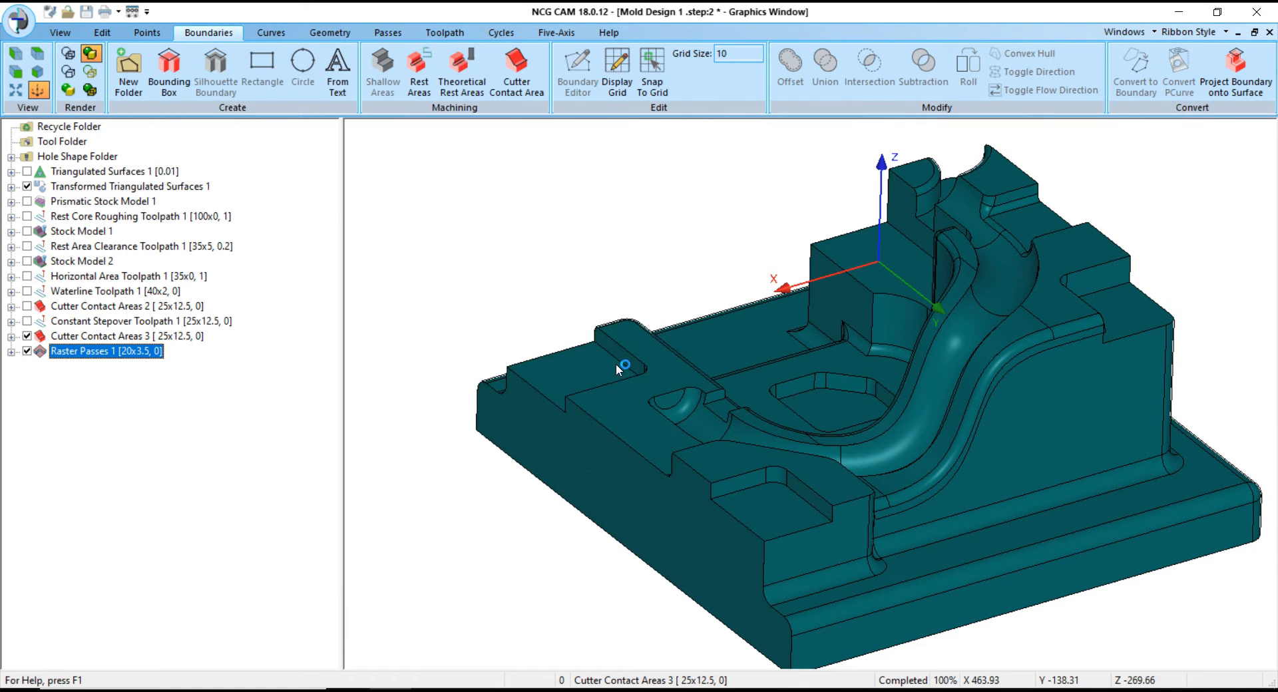
- Examine the raster passes along the S-shaped outer edge, its corner end and the lower fillet of the mold
scroll(813, 432, "down", 5)
scroll(815, 433, "up", 5)
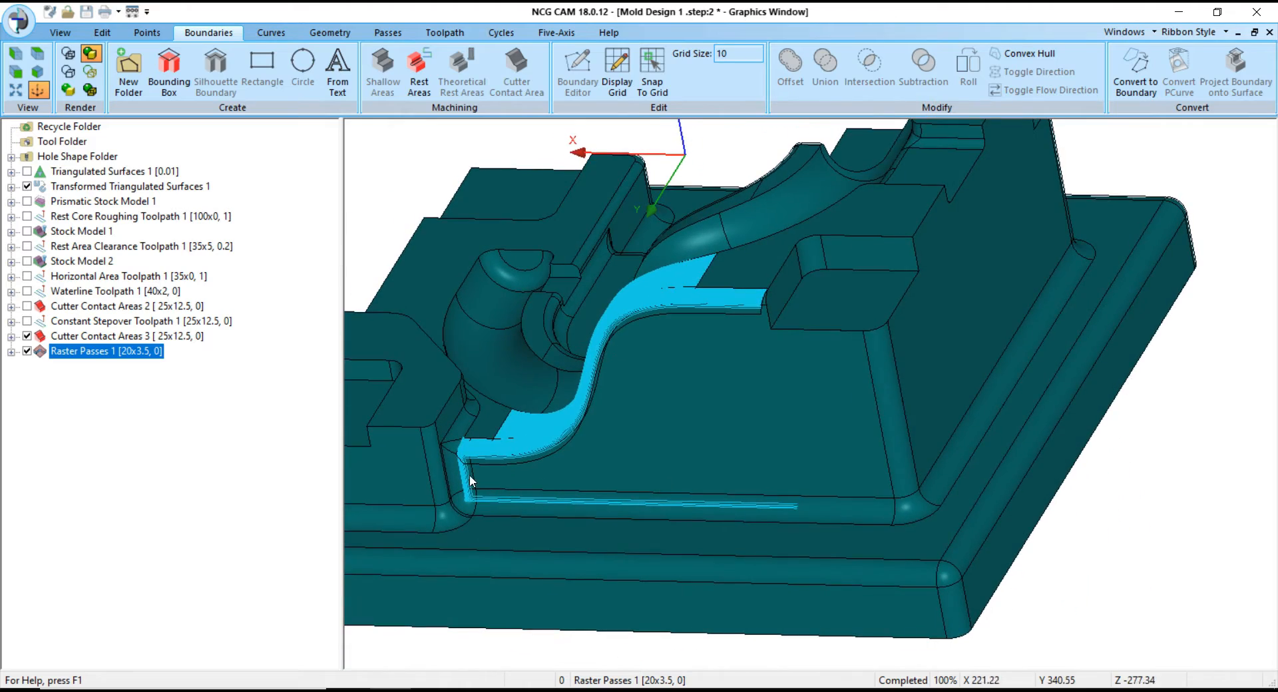
scroll(458, 454, "up", 5)
scroll(457, 449, "down", 2)
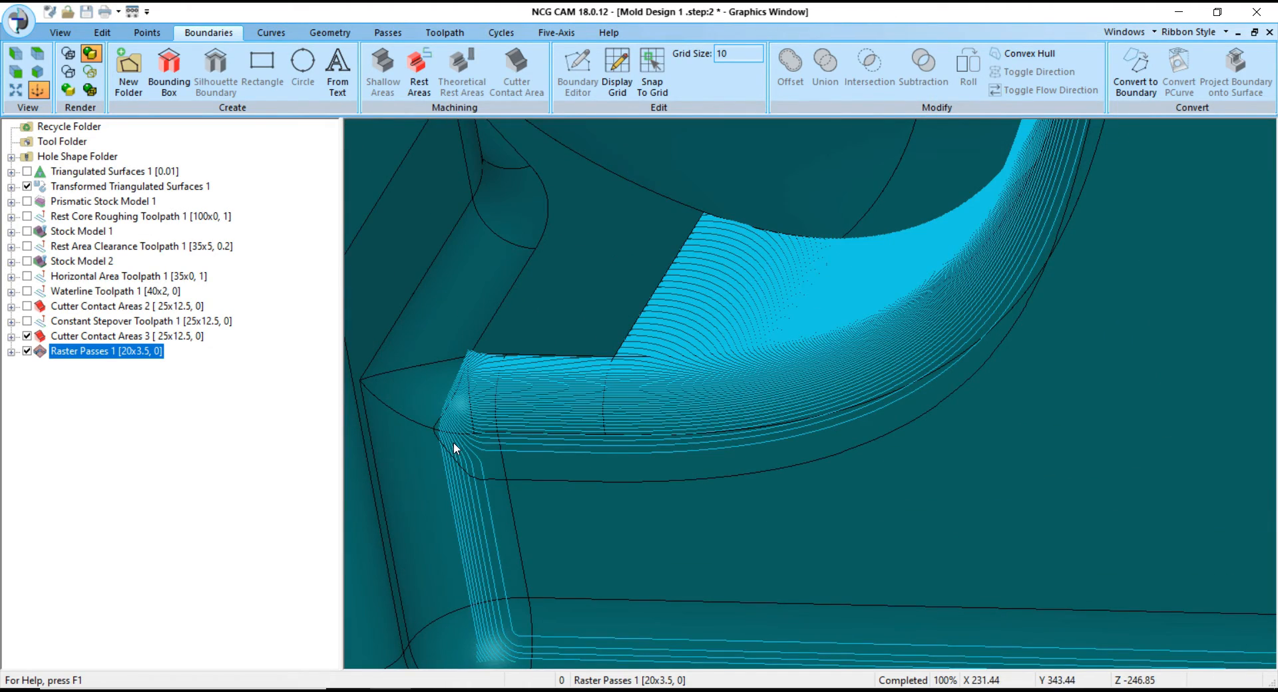
scroll(454, 459, "down", 3)
middle_click_drag(493, 495, 817, 527)
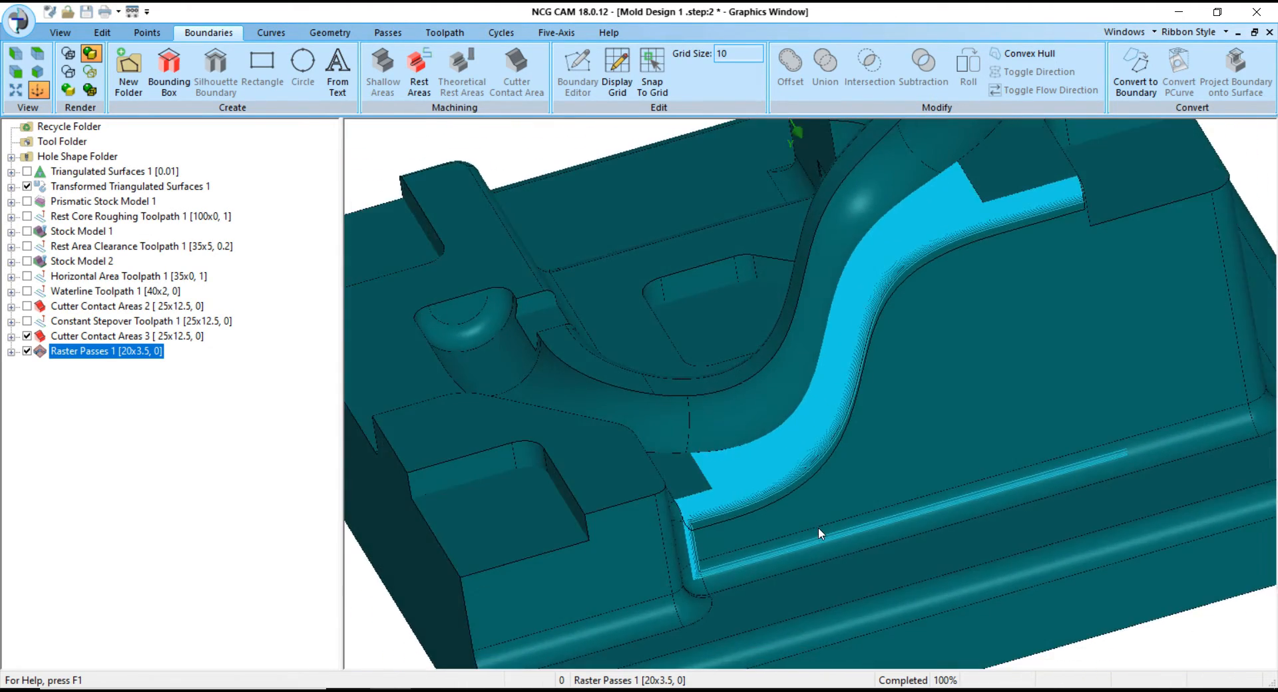
scroll(972, 210, "up", 5)
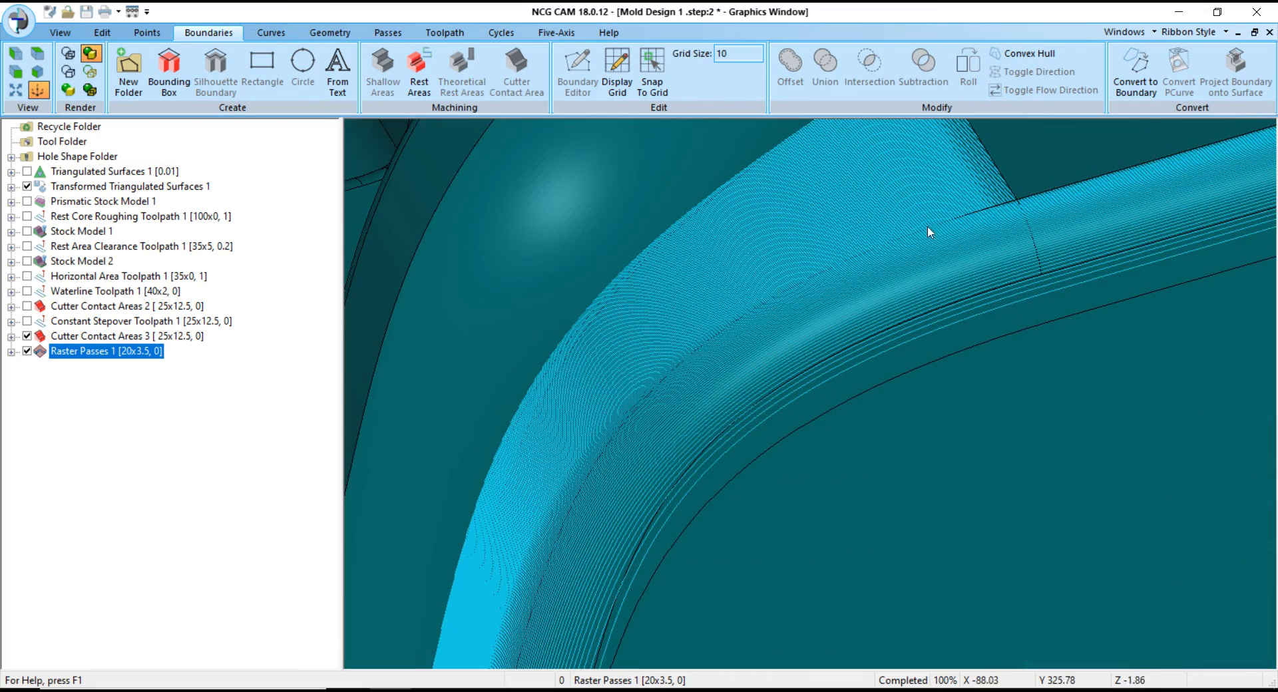
scroll(1011, 201, "down", 6)
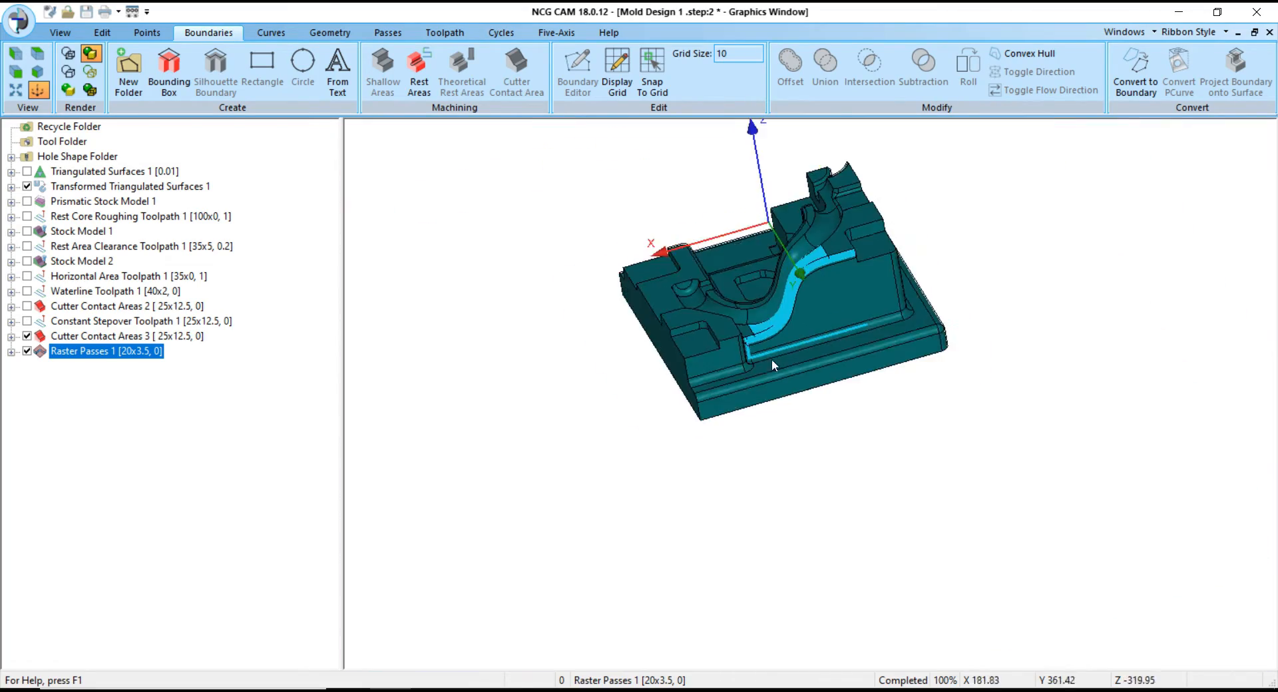
middle_click_drag(772, 359, 716, 330)
scroll(707, 289, "up", 5)
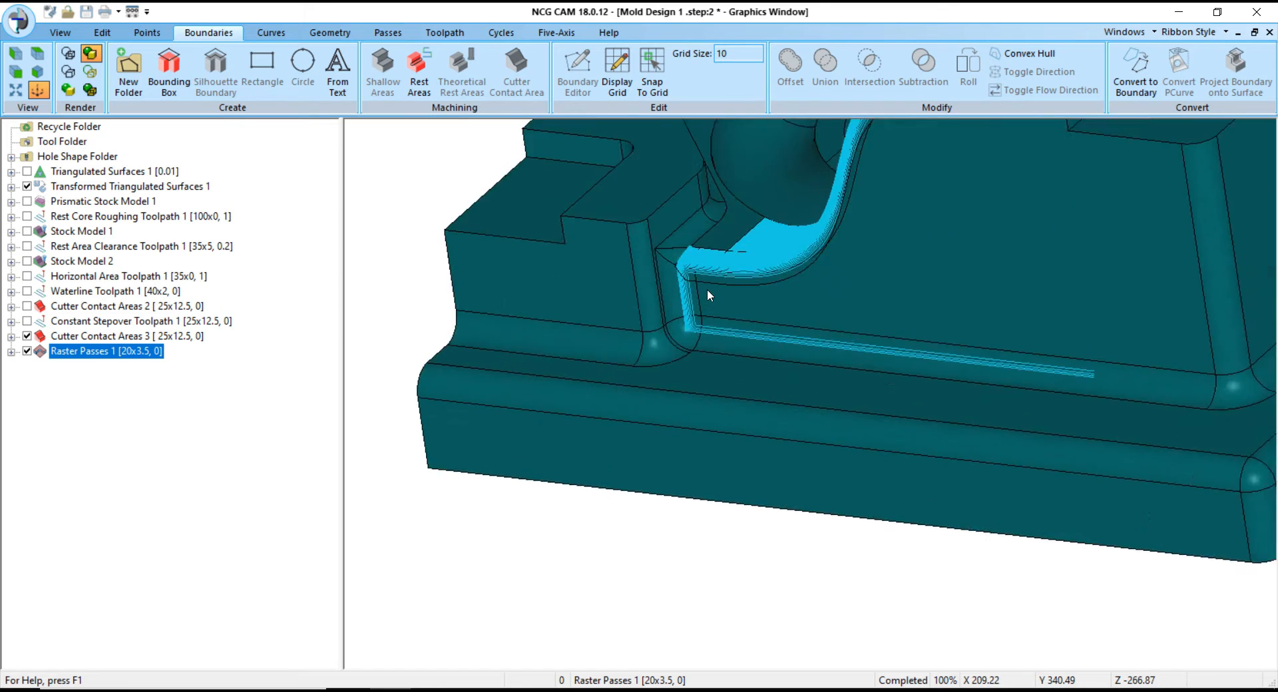
scroll(707, 289, "up", 4)
middle_click_drag(550, 405, 570, 375)
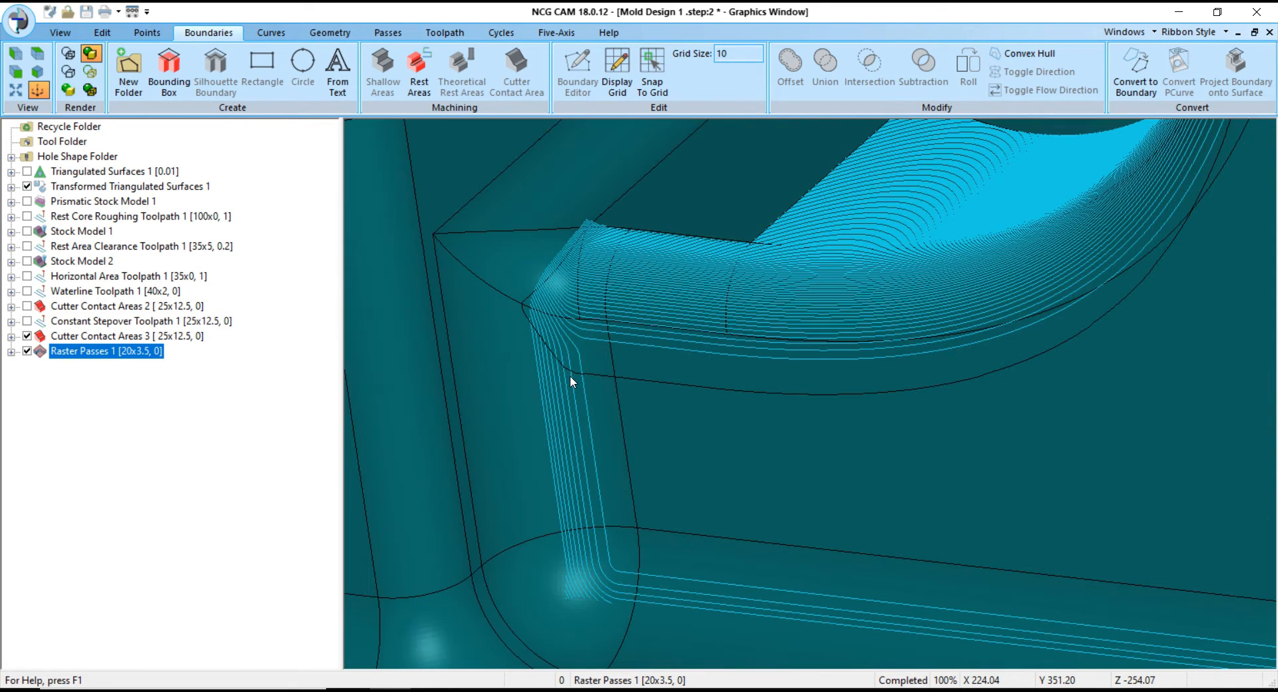
scroll(563, 329, "up", 2)
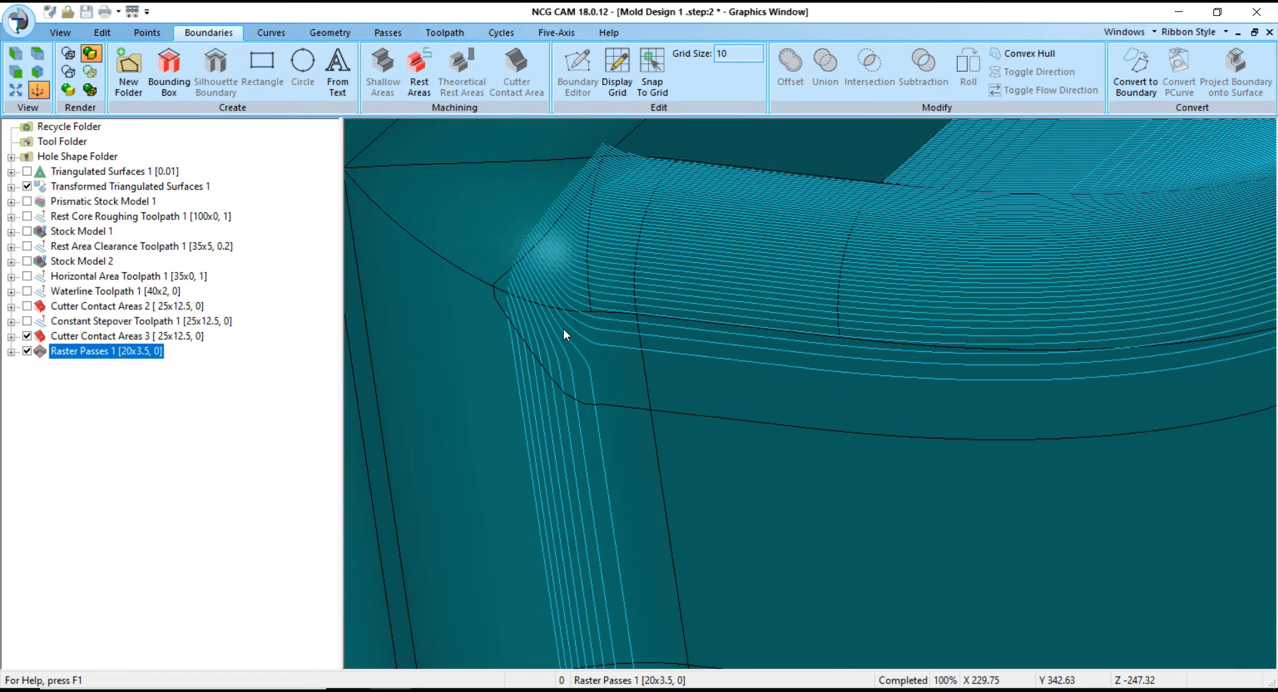
- Delete the stray raster passes running down the vertical corner fillet and along the lower fillet
scroll(563, 329, "down", 3)
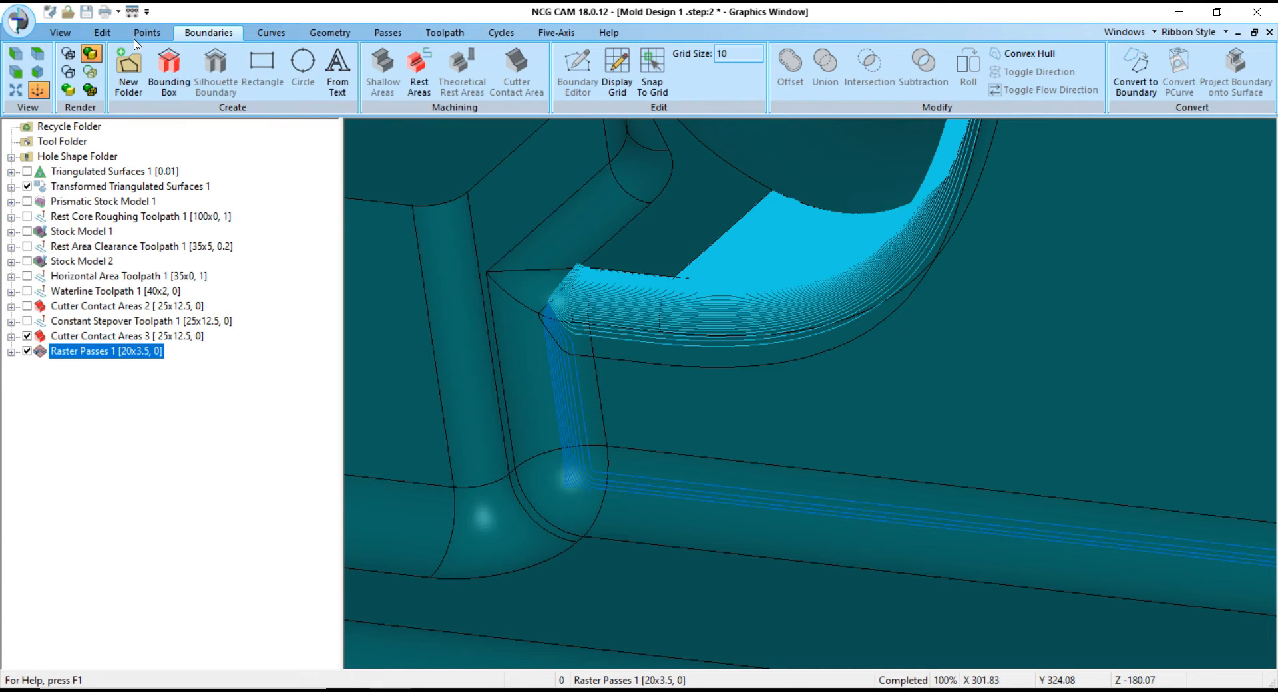
left_click(102, 31)
left_click(230, 71)
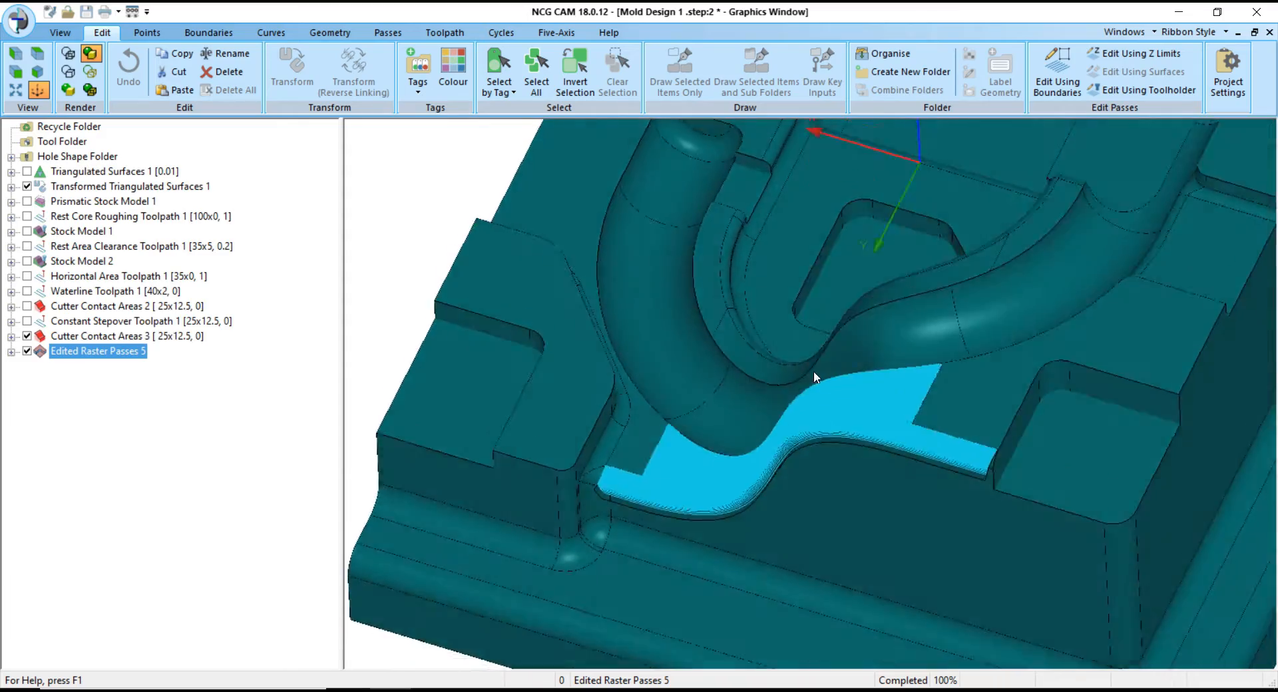
- Examine the edited raster passes at the corner end and, from above, where they meet the edges of the contact area
scroll(591, 389, "up", 5)
scroll(594, 388, "up", 1)
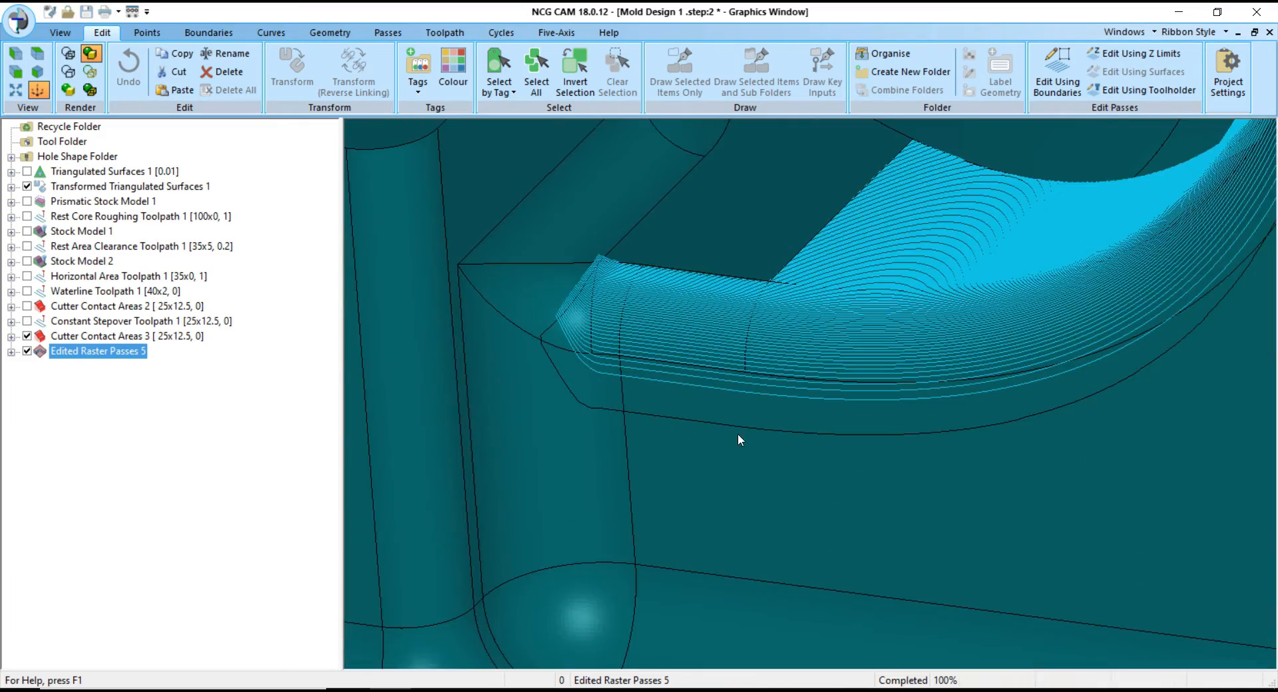
middle_click_drag(738, 433, 652, 415)
scroll(653, 411, "down", 5)
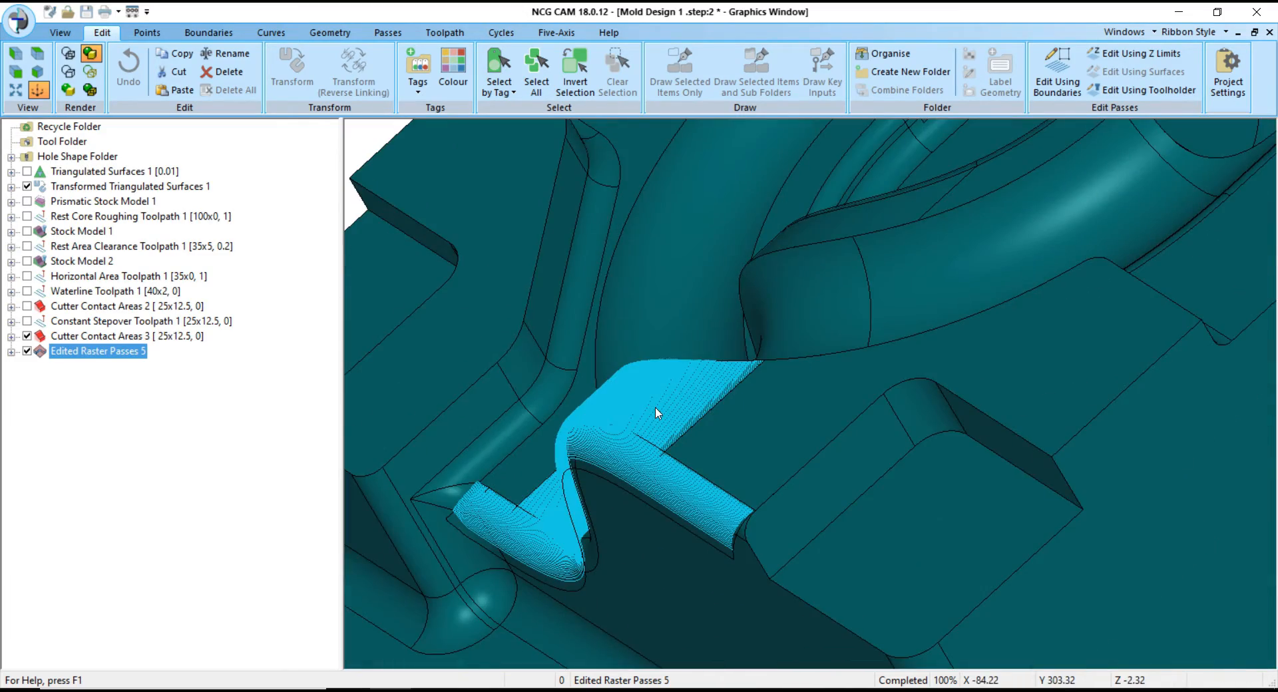
key("z")
scroll(666, 313, "down", 4)
scroll(523, 223, "up", 4)
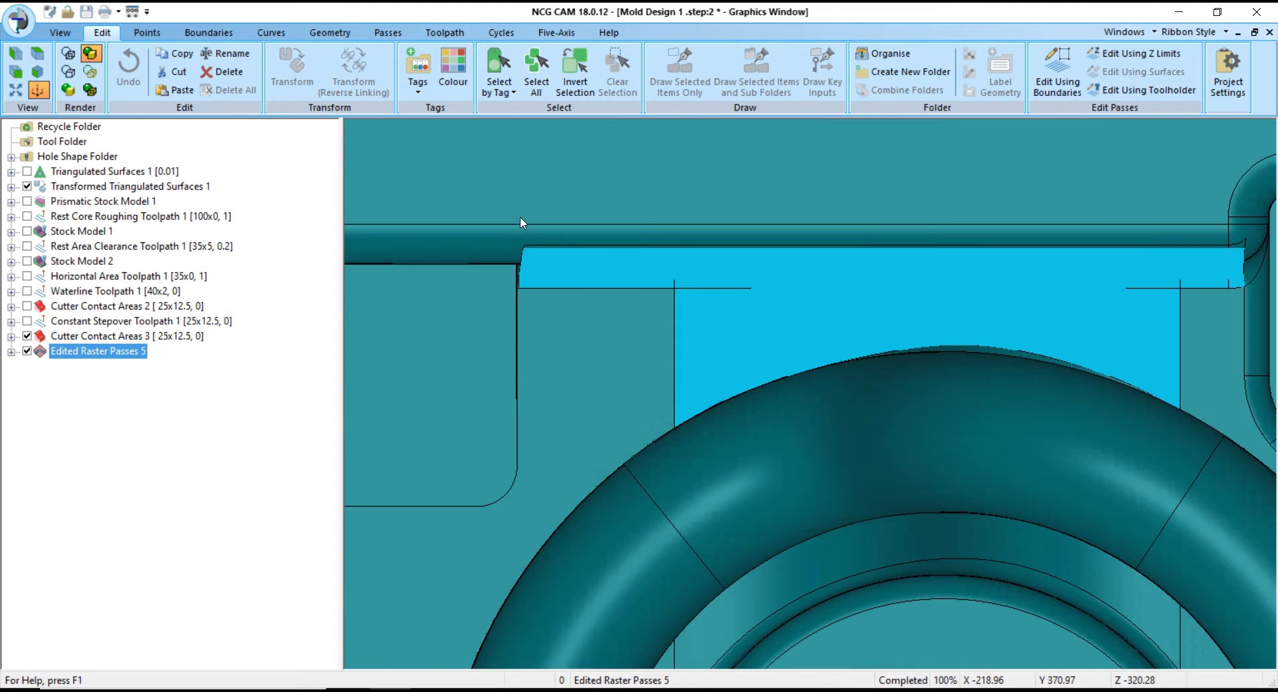
scroll(547, 277, "up", 3)
scroll(508, 274, "down", 3)
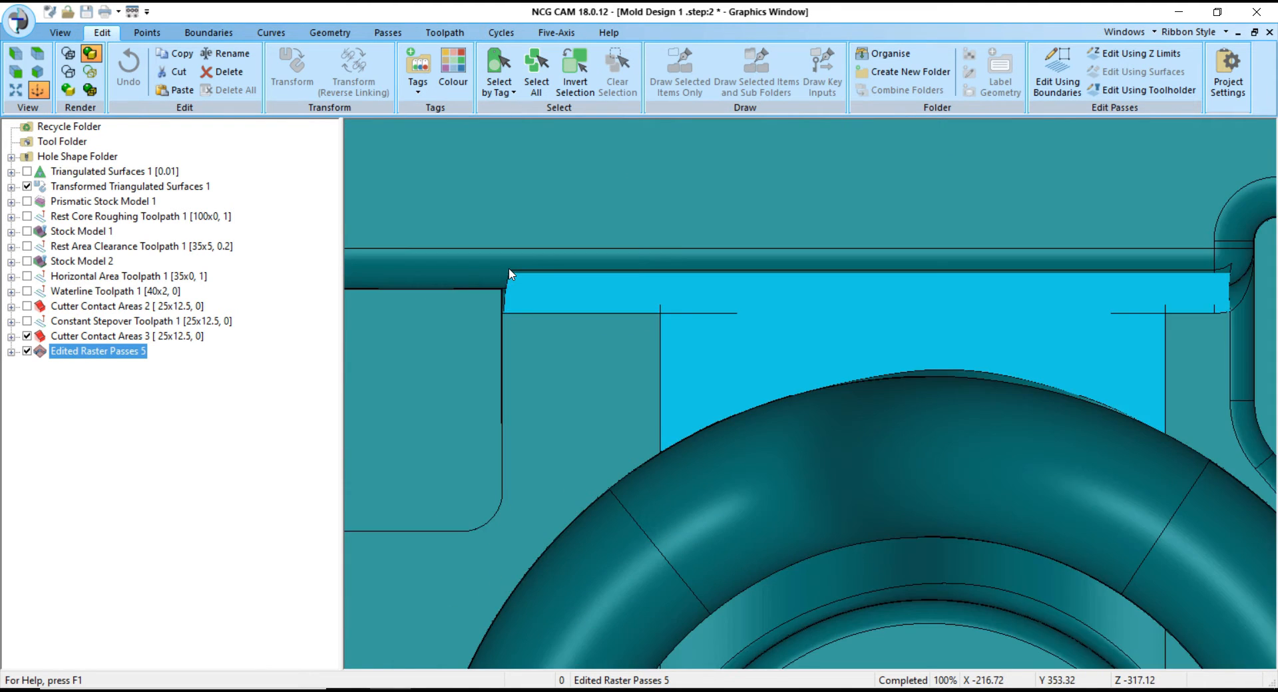
- Create a raster toolpath from Edited Raster Passes 5 with Safe Z set to 50
scroll(509, 273, "down", 1)
scroll(933, 276, "up", 5)
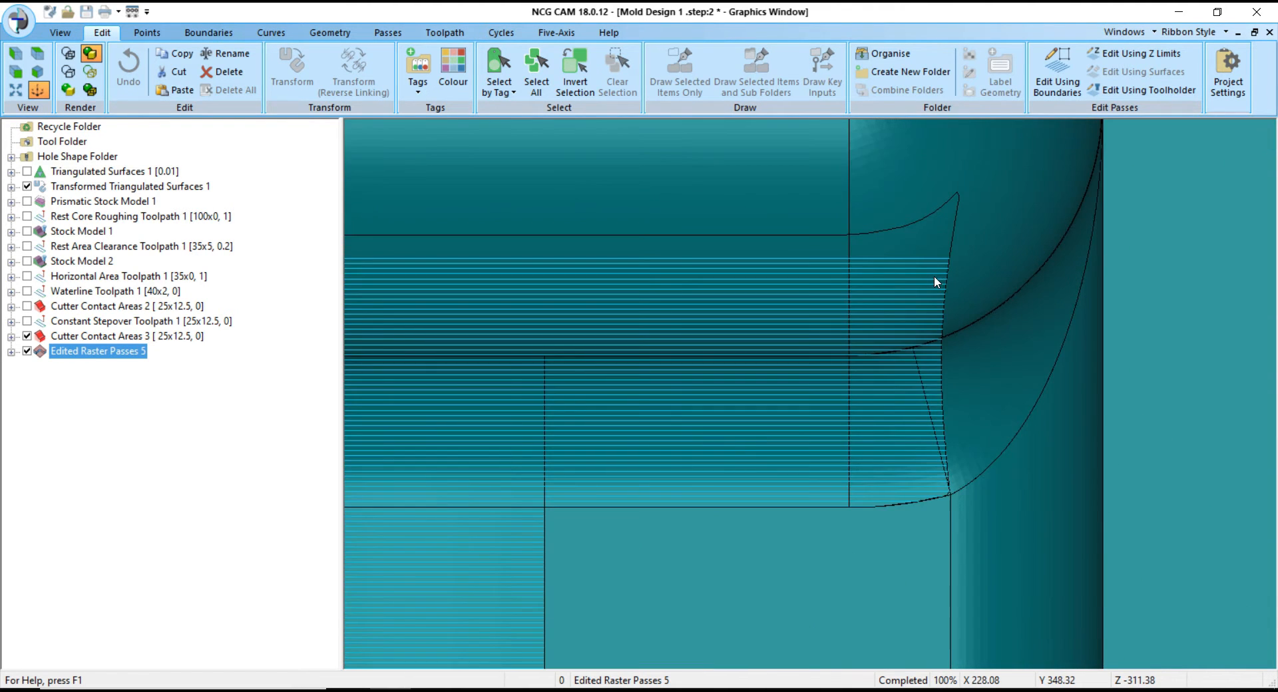
middle_click_drag(933, 275, 905, 276)
scroll(905, 276, "down", 5)
middle_click_drag(789, 429, 848, 363)
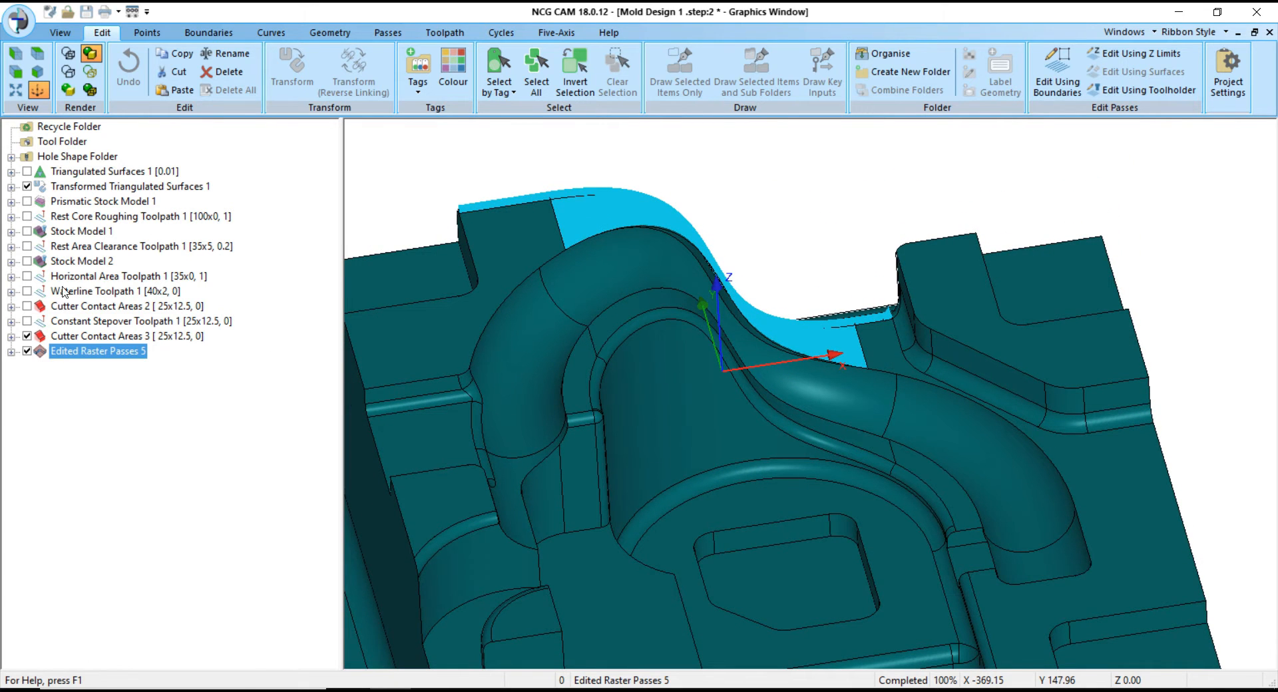
right_click(33, 351)
left_click(90, 154)
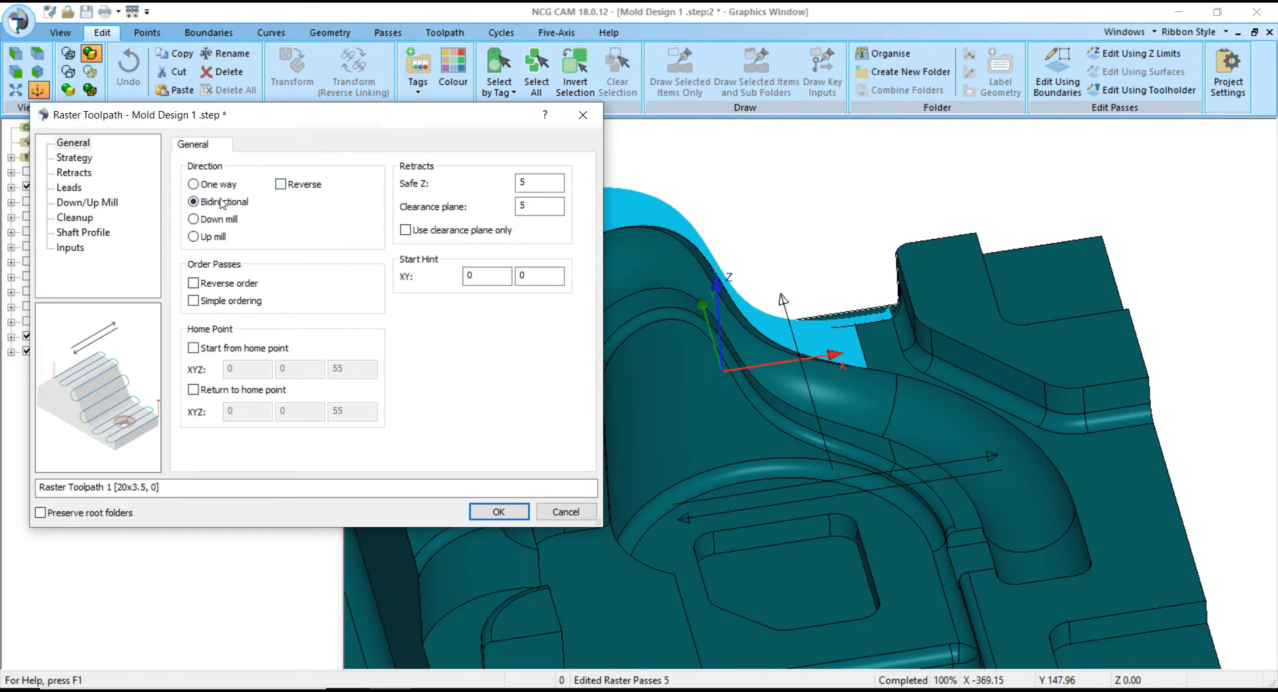
double_click(563, 190)
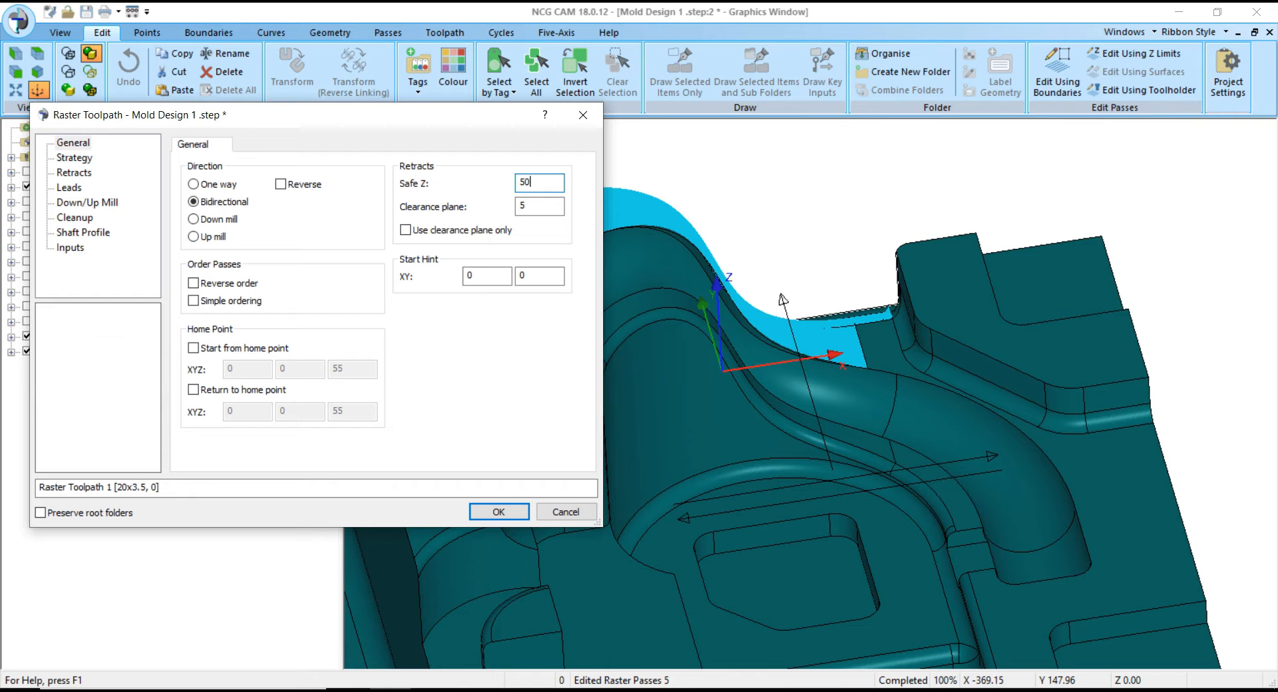
left_click(75, 157)
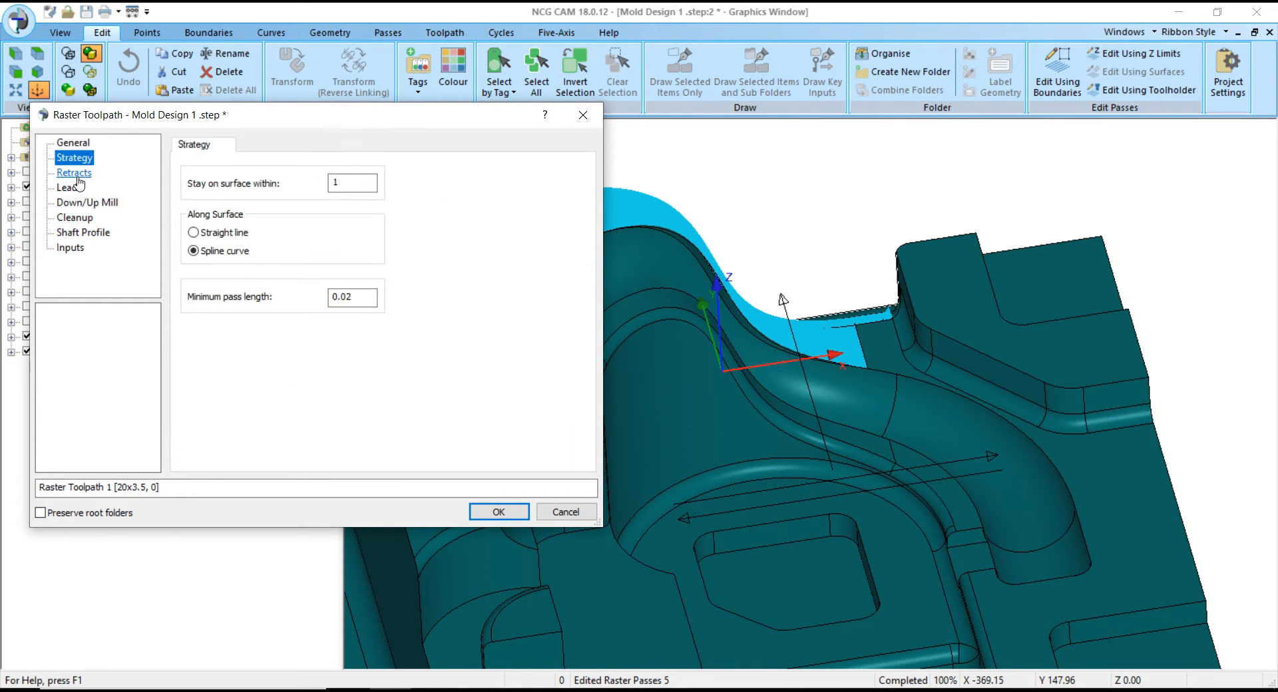
left_click(74, 173)
left_click(490, 509)
- Examine the raster toolpath's passes and linking moves along the S-shaped edge and at its corner end
scroll(912, 550, "down", 3)
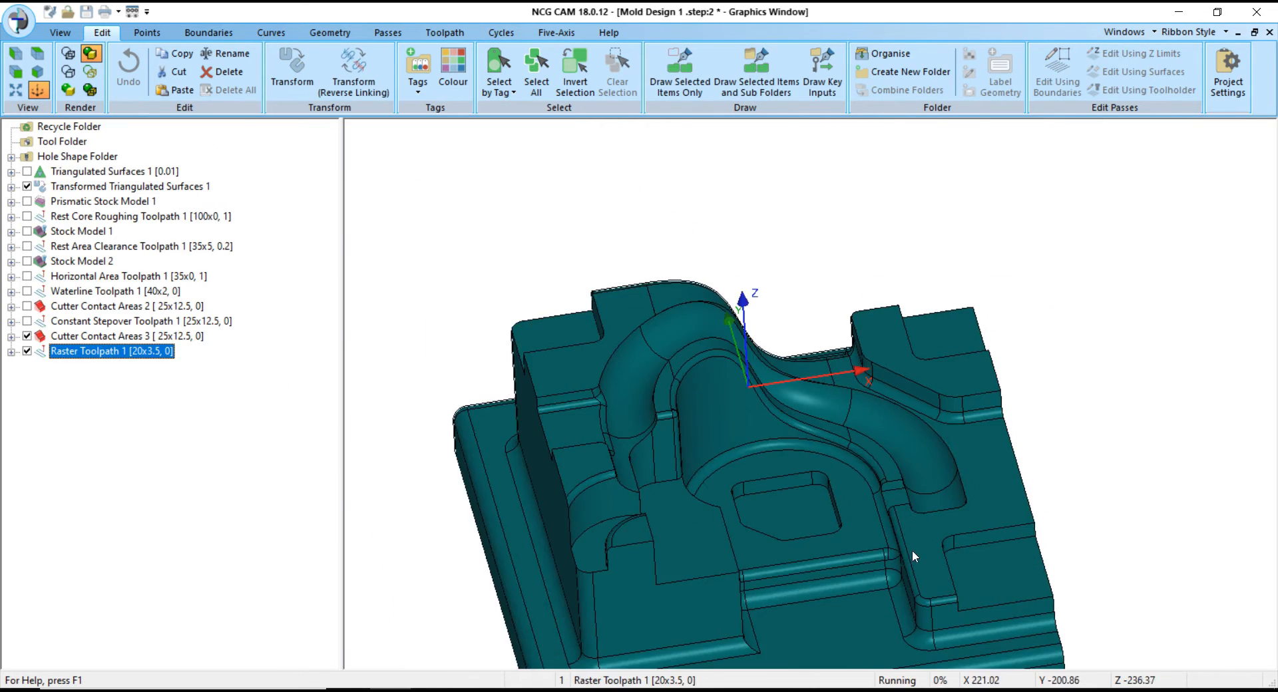
middle_click_drag(911, 550, 1028, 399)
scroll(1032, 402, "up", 2)
scroll(784, 526, "up", 5)
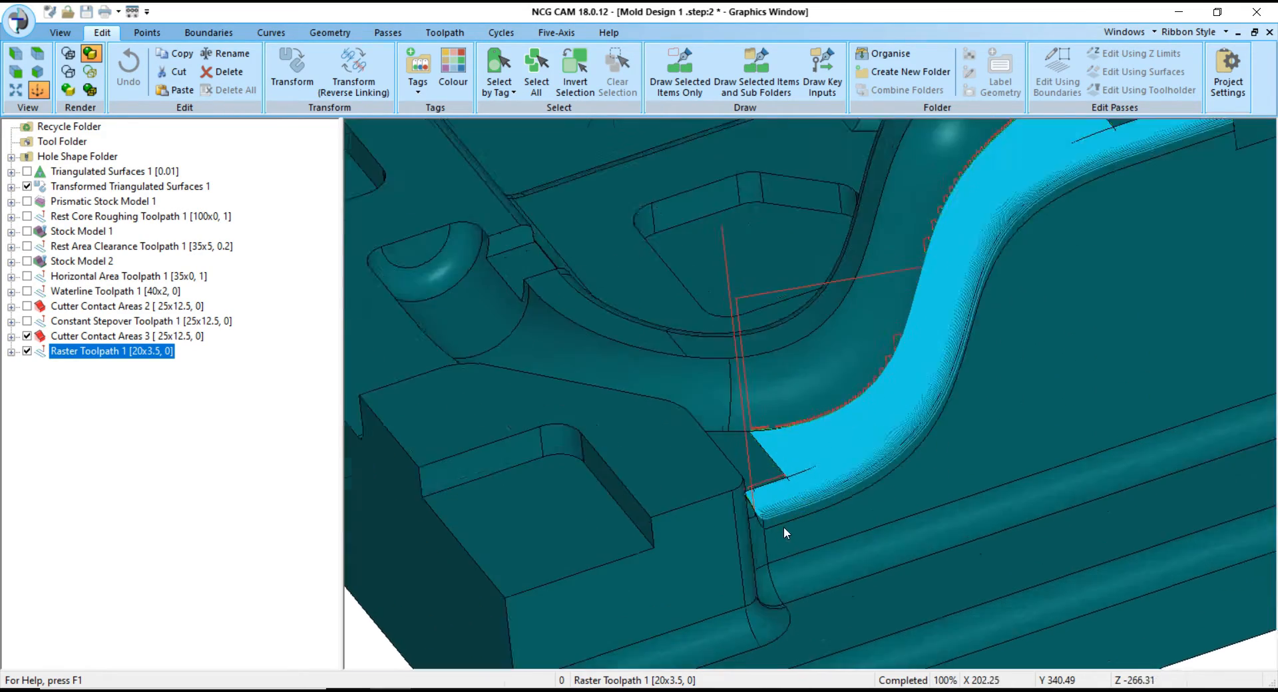
scroll(653, 536, "down", 3)
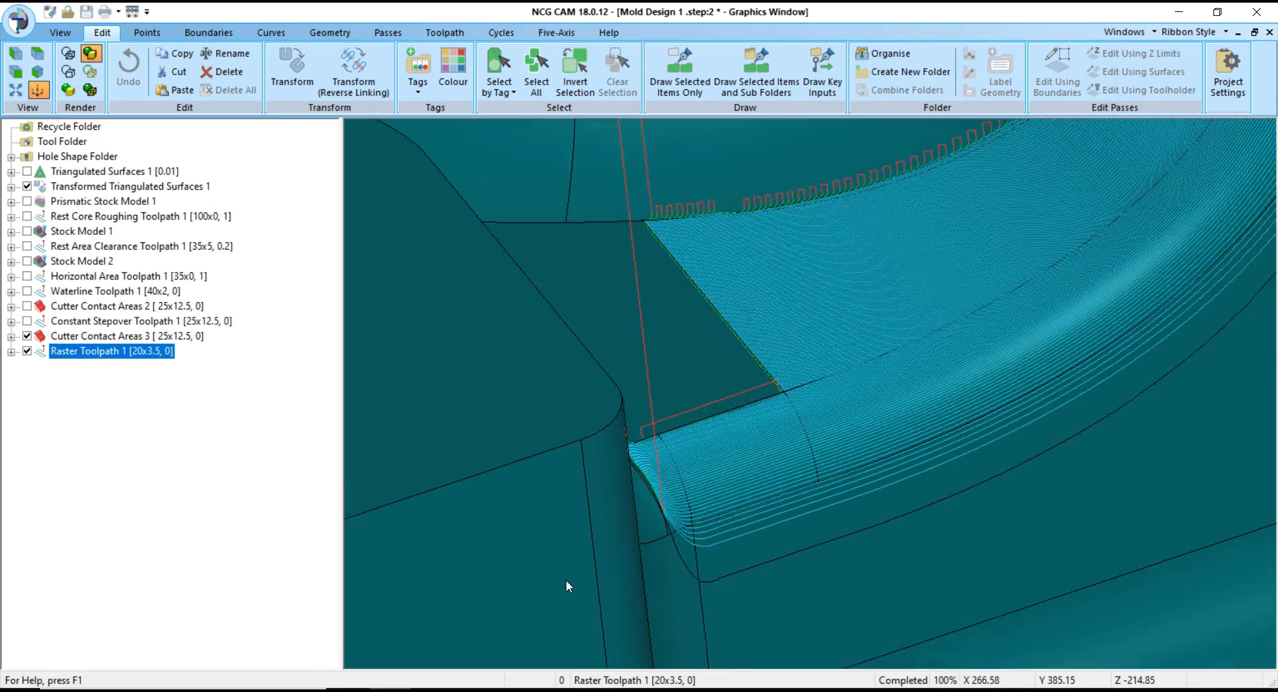
middle_click_drag(568, 584, 711, 450)
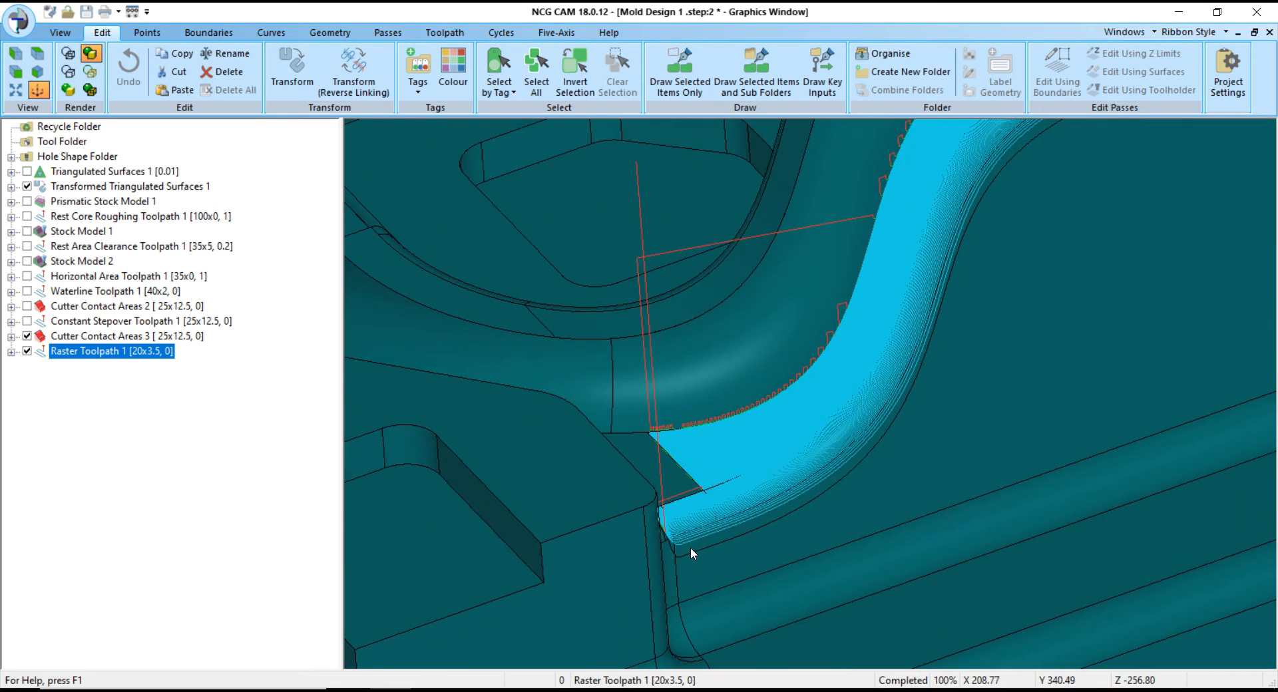
scroll(690, 550, "up", 2)
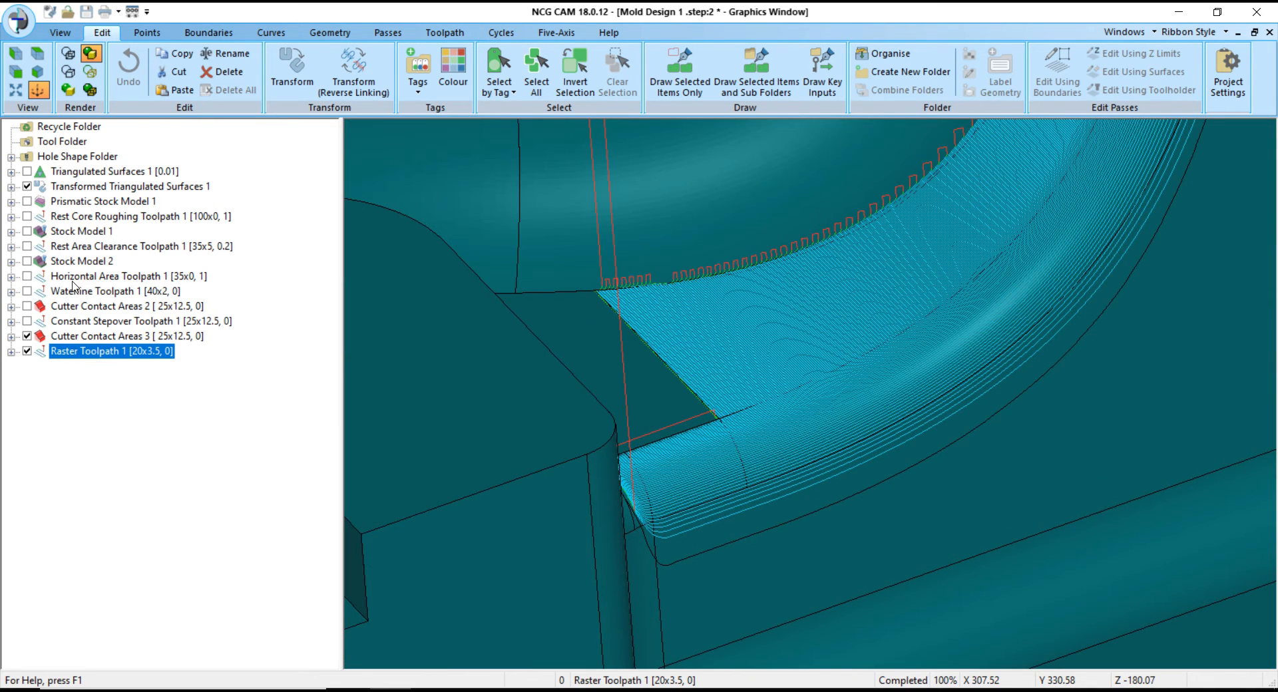
- Play the cutter animation of Raster Toolpath 1 and set its toolpath display to None
right_click(96, 352)
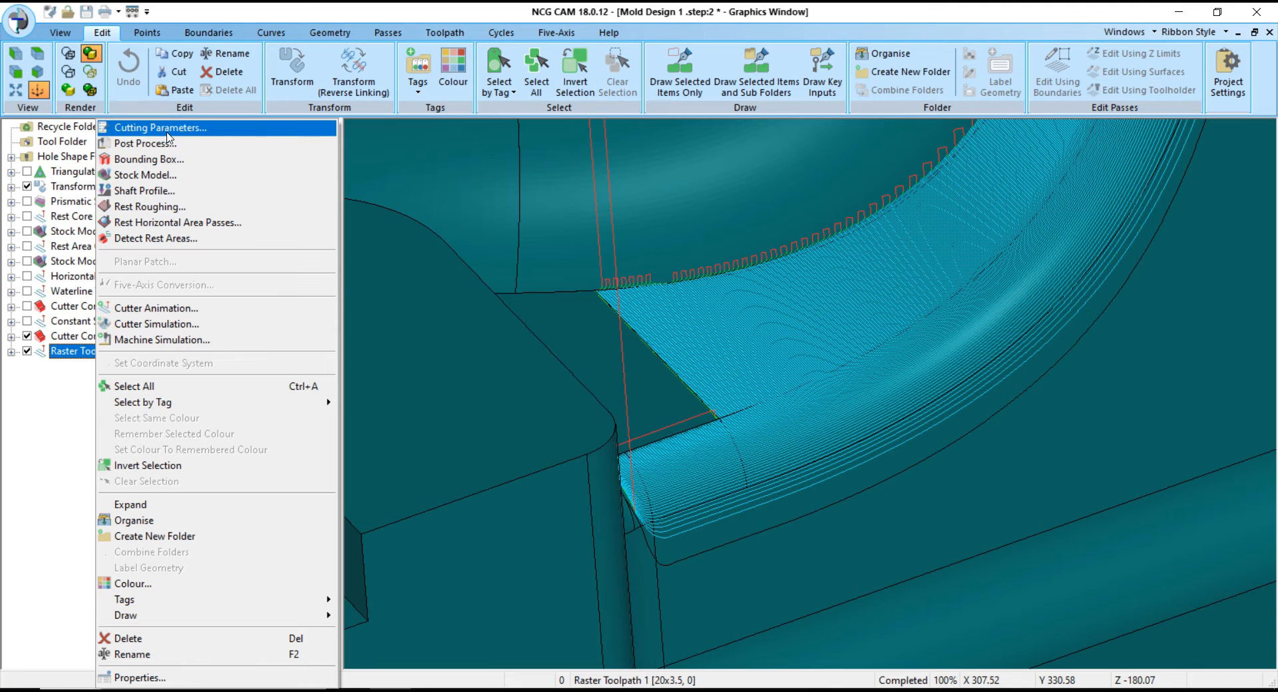
left_click(196, 309)
left_click(494, 285)
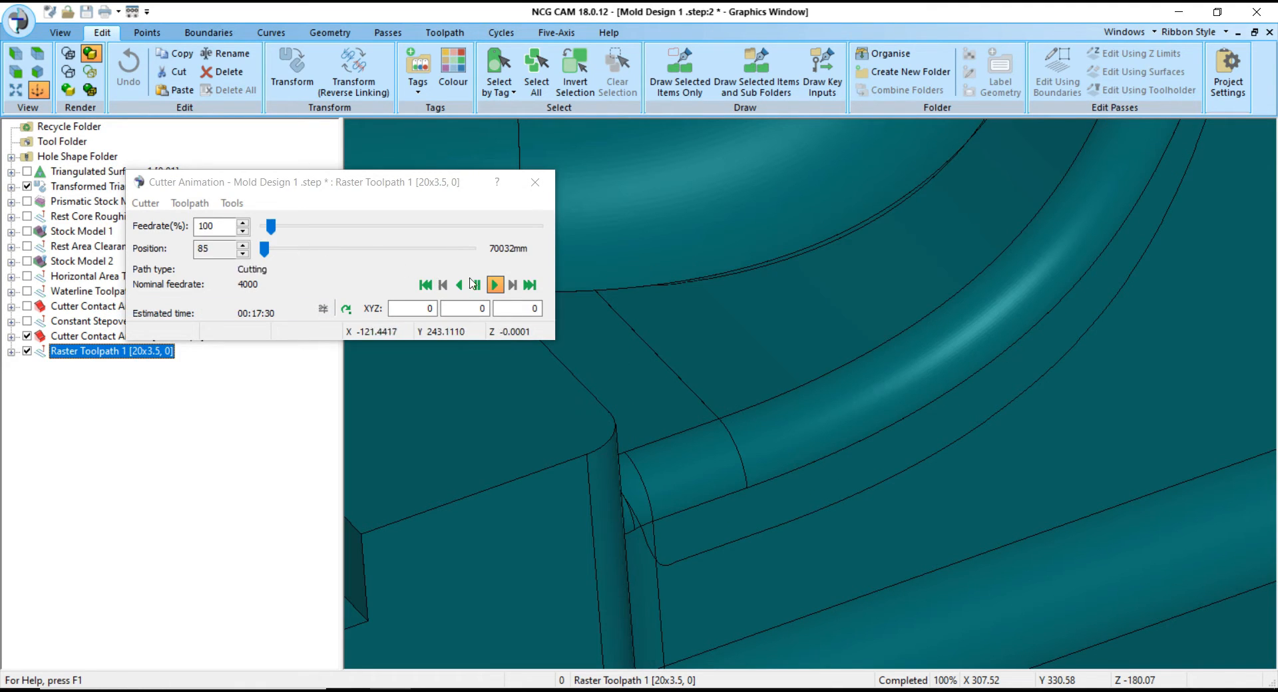
left_click(204, 204)
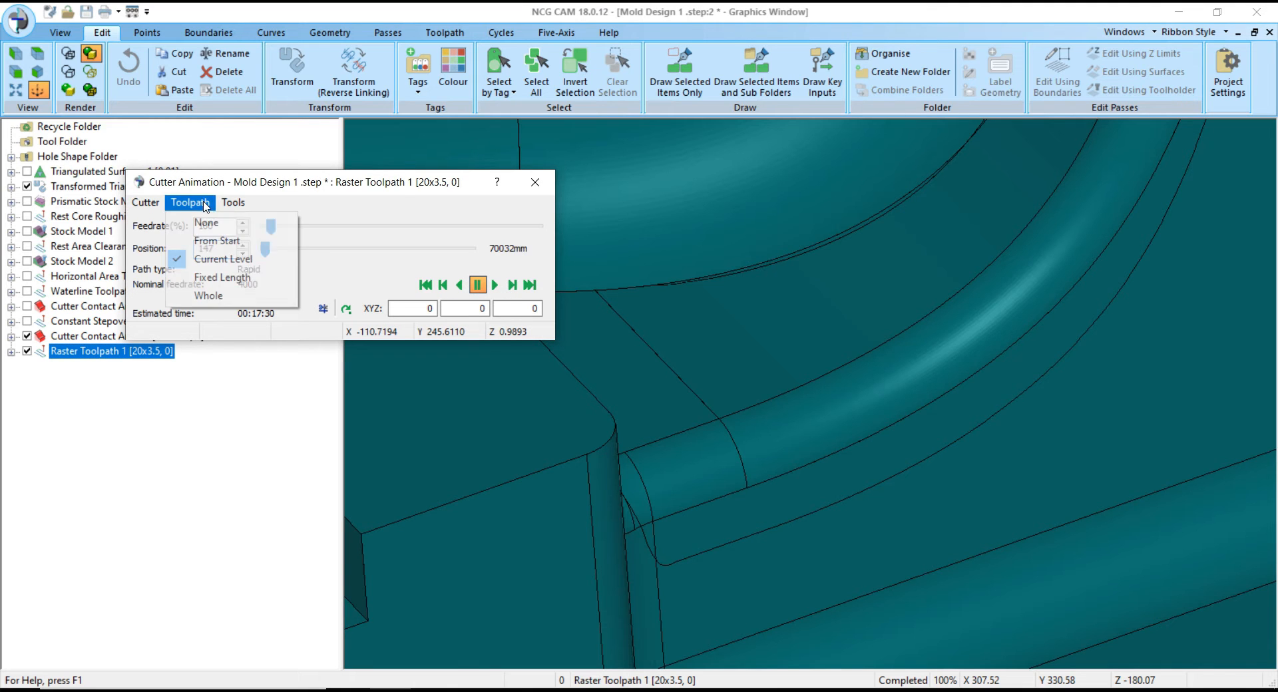
left_click(206, 223)
scroll(702, 428, "down", 4)
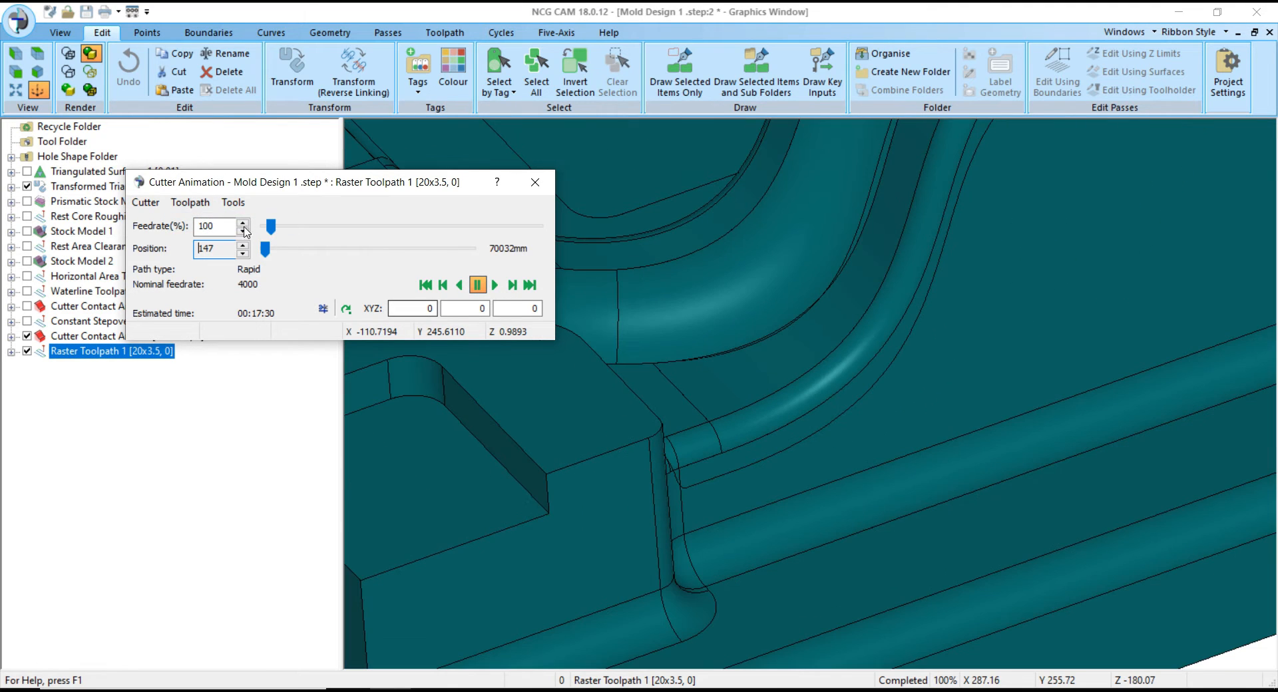
- Try the From Start toolpath display in the cutter animation and return it to None
left_click(190, 202)
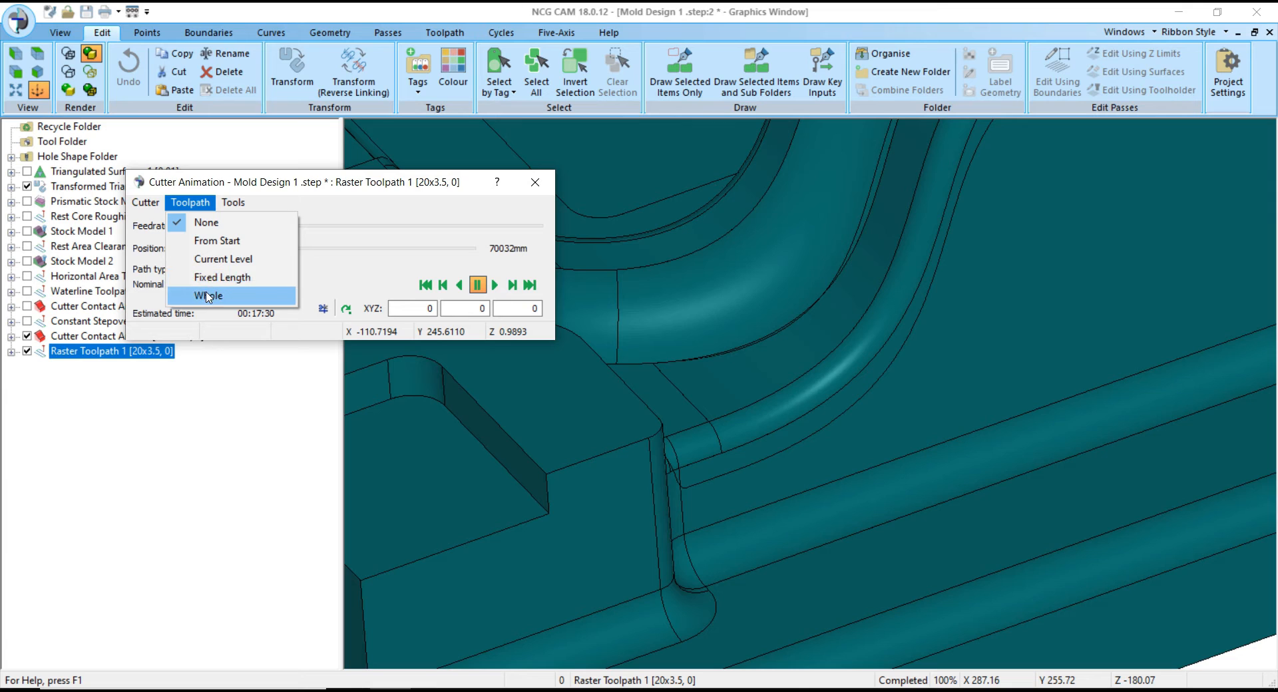
left_click(214, 241)
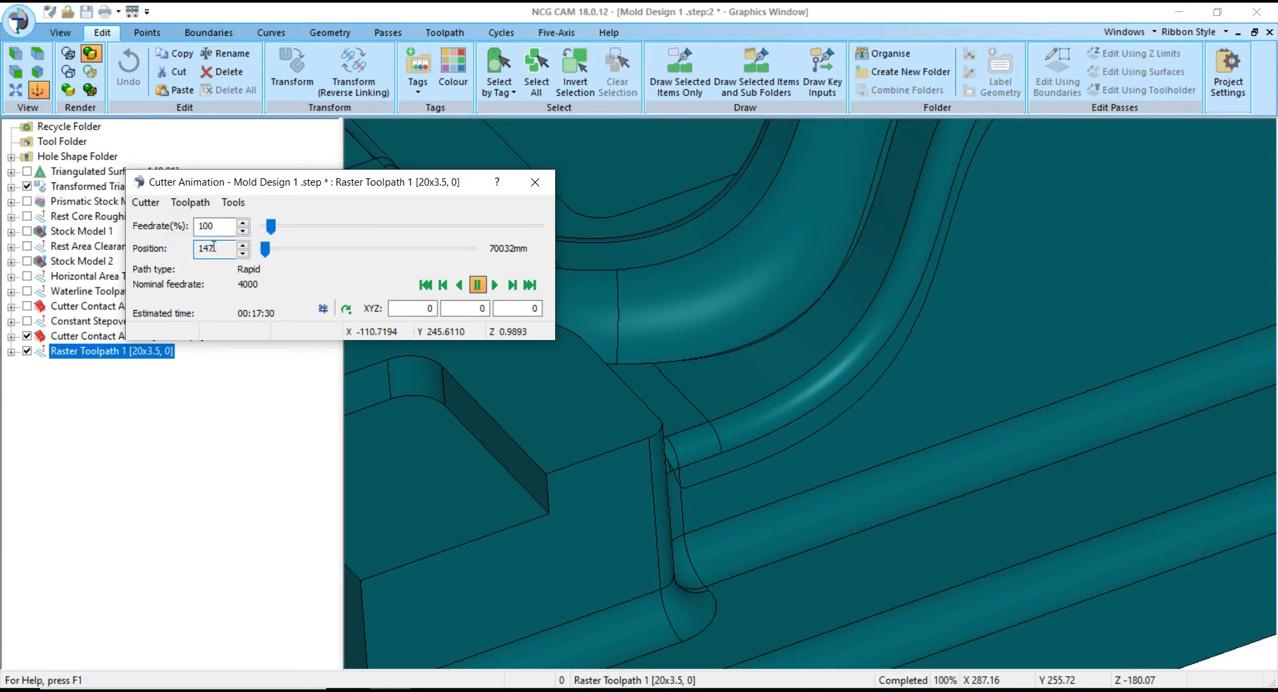
left_click_drag(345, 188, 329, 191)
left_click(207, 215)
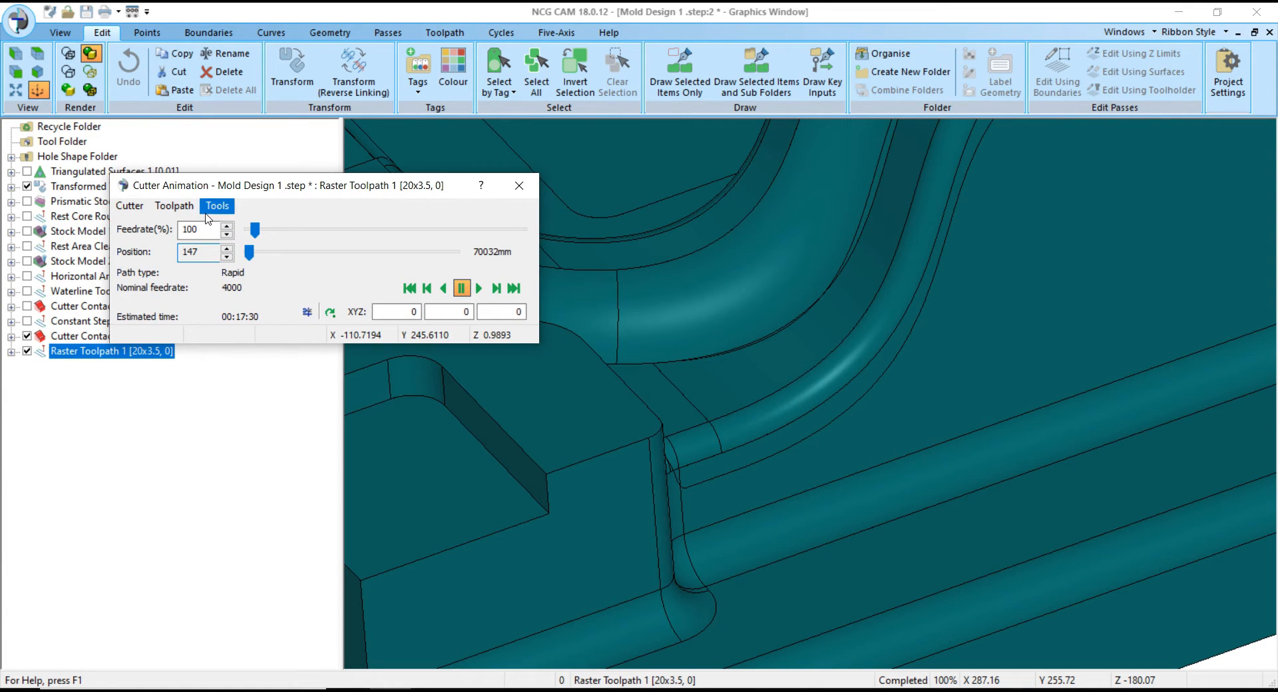
left_click(181, 210)
left_click(191, 227)
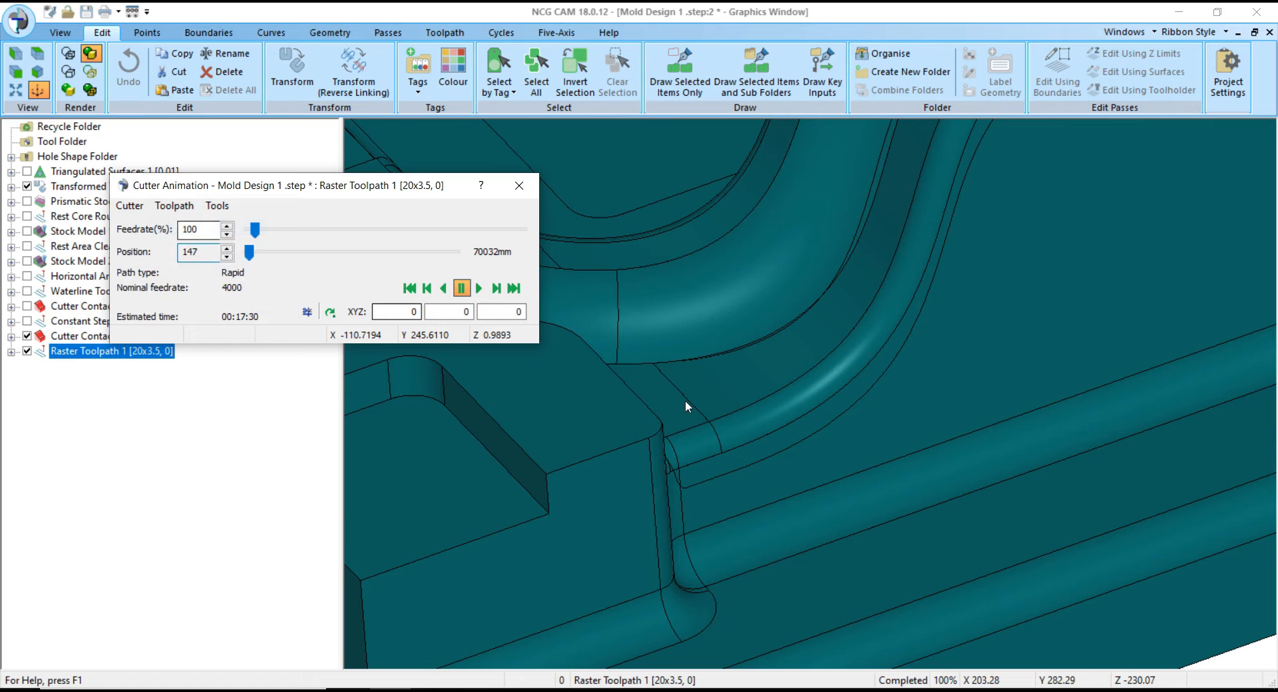
scroll(753, 439, "down", 3)
scroll(755, 399, "down", 4)
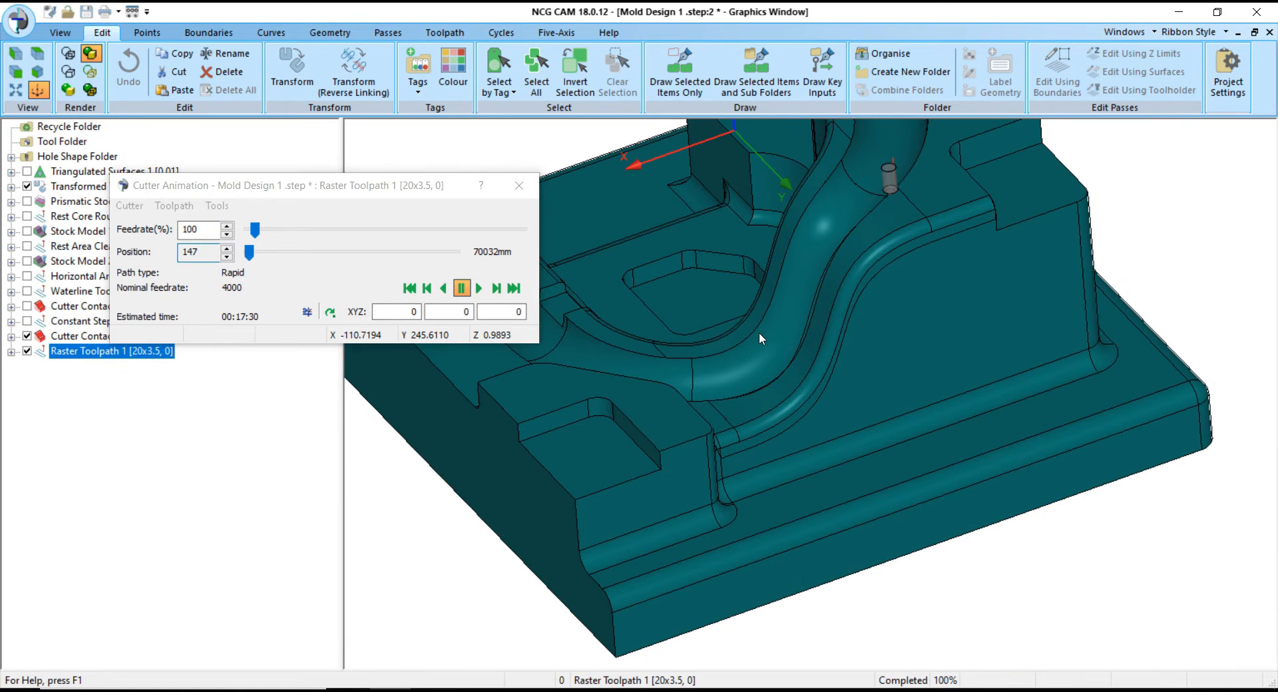
- Display the whole toolpath in the animation and position the cutter on the passes near the corner end of the S-shaped edge
left_click(217, 206)
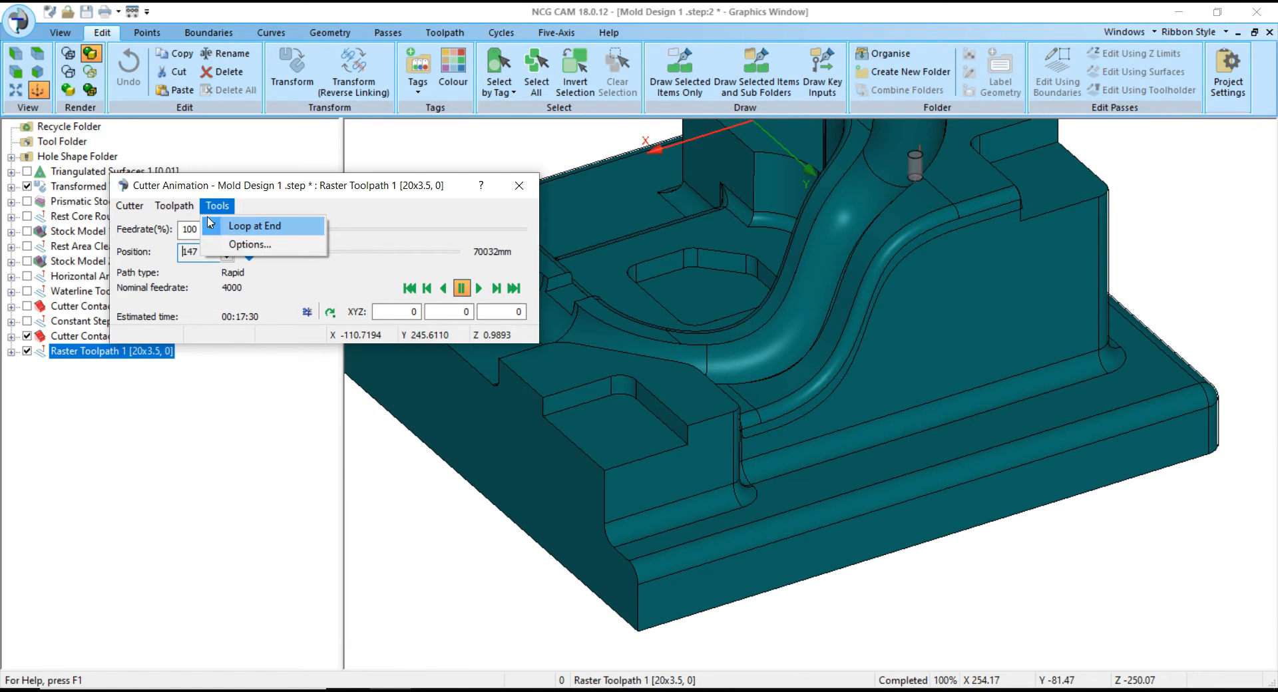
mouse_move(191, 212)
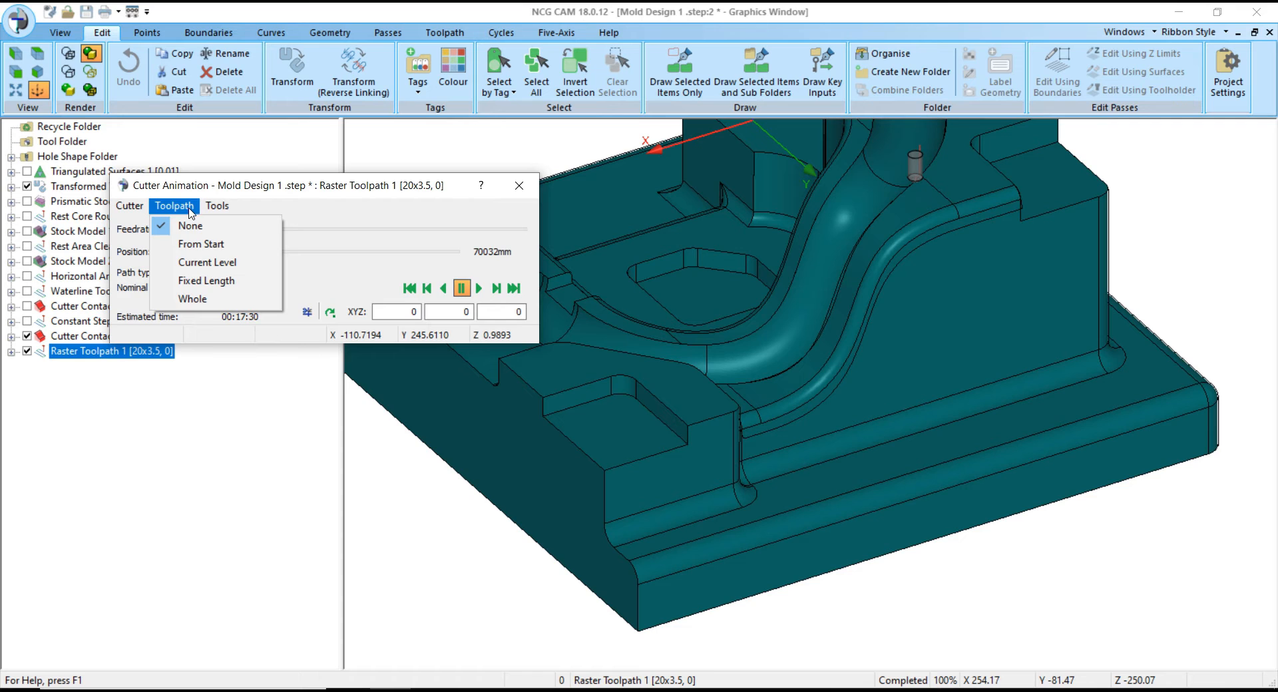
left_click(192, 299)
scroll(787, 419, "up", 3)
scroll(787, 420, "up", 4)
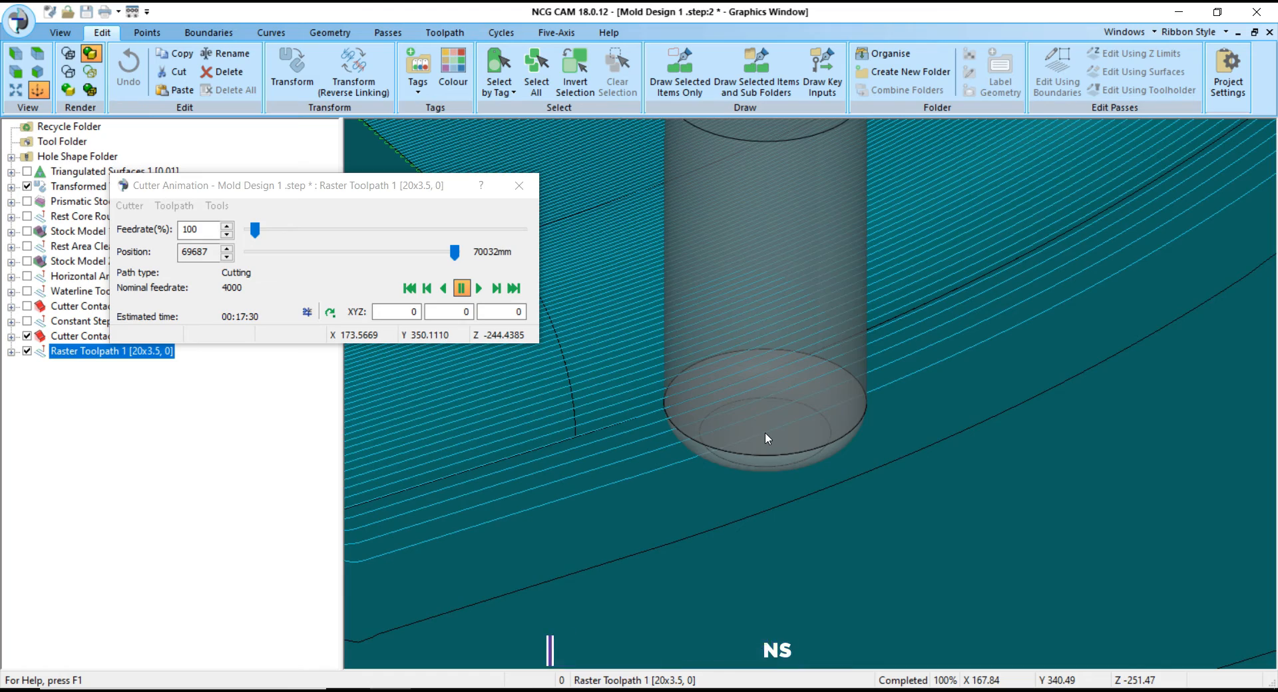
- Examine how the toroidal cutter sits on the lowest raster passes near the corner end, and close the cutter animation
scroll(765, 436, "down", 2)
middle_click_drag(764, 436, 801, 402)
scroll(776, 301, "up", 2)
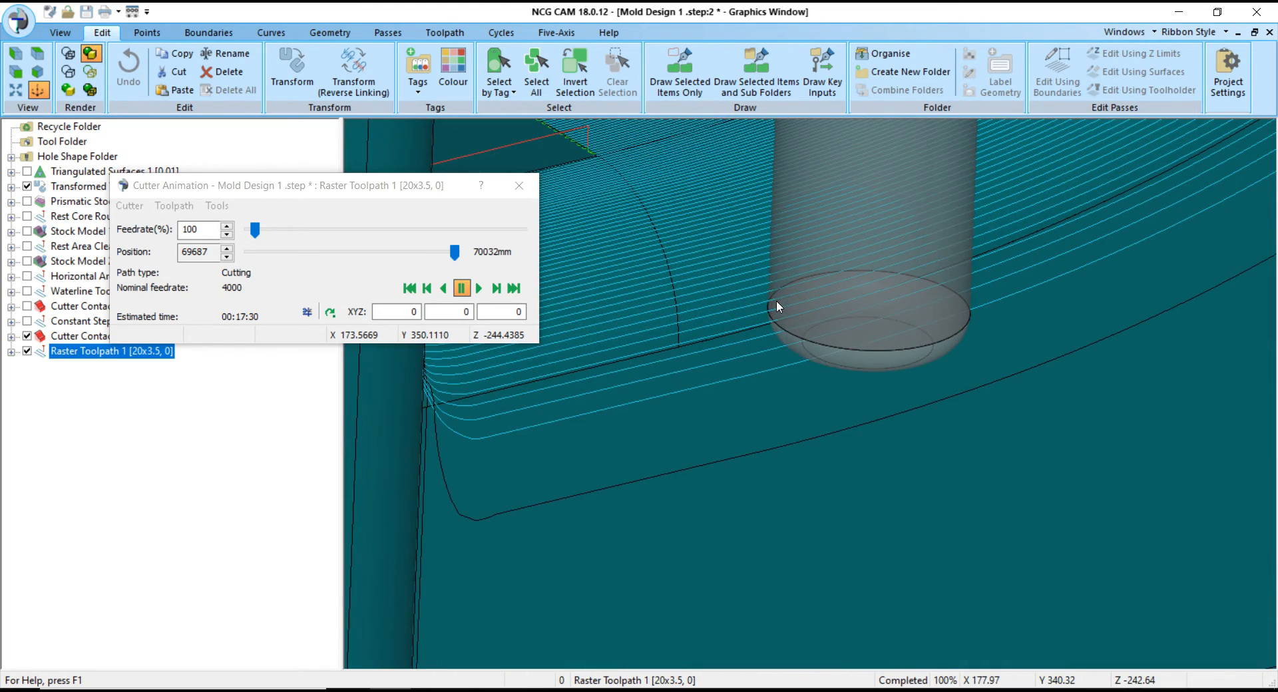
scroll(805, 396, "down", 3)
mouse_move(759, 305)
middle_mouse_down()
mouse_move(736, 306)
mouse_move(740, 317)
middle_mouse_up()
scroll(717, 393, "up", 1)
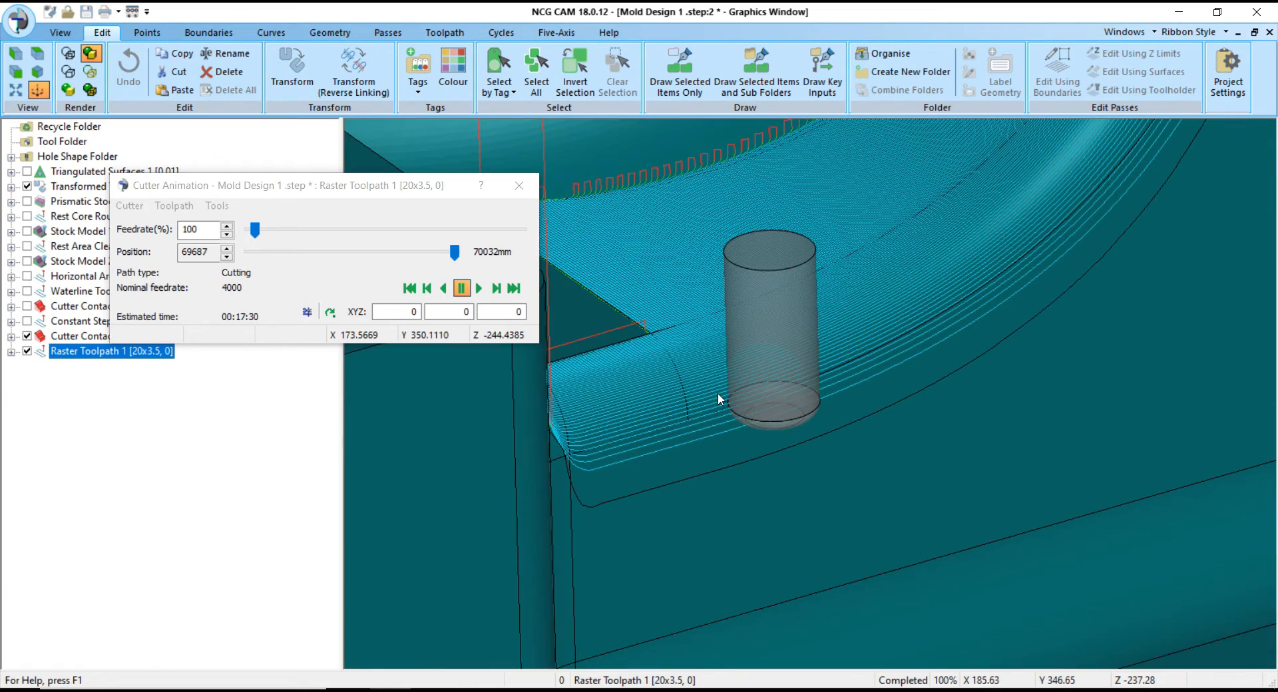
scroll(762, 441, "down", 4)
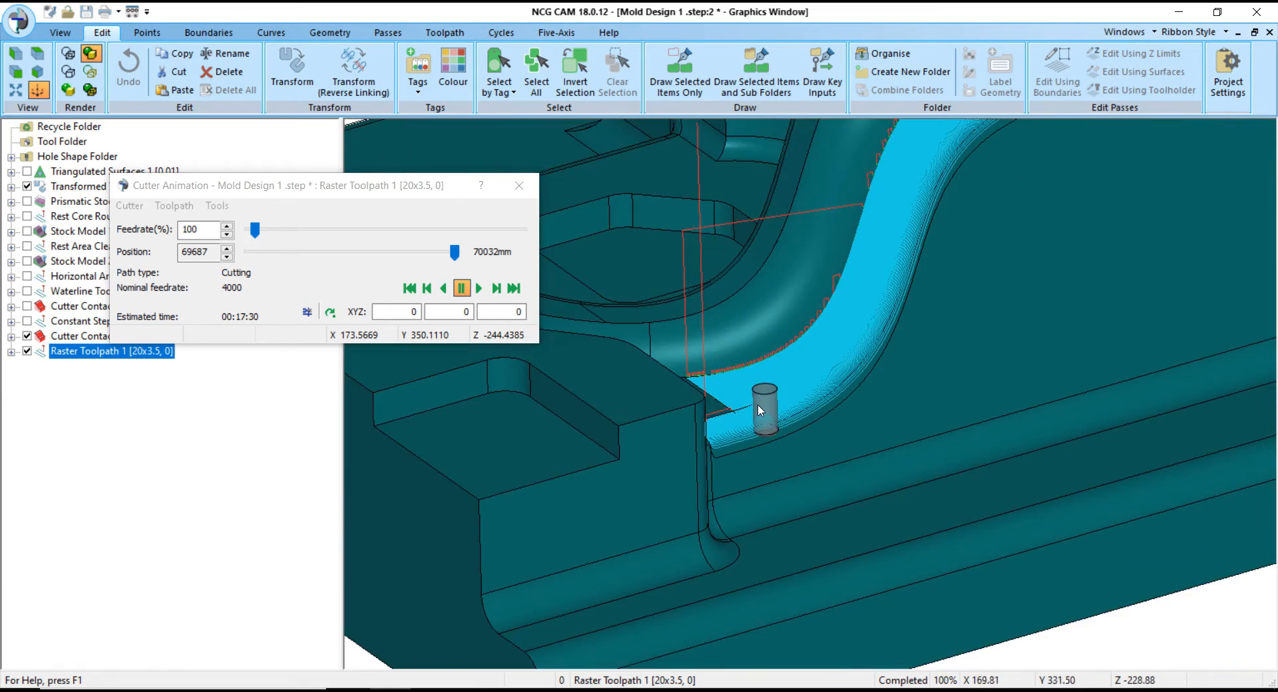
middle_click_drag(760, 412, 757, 438)
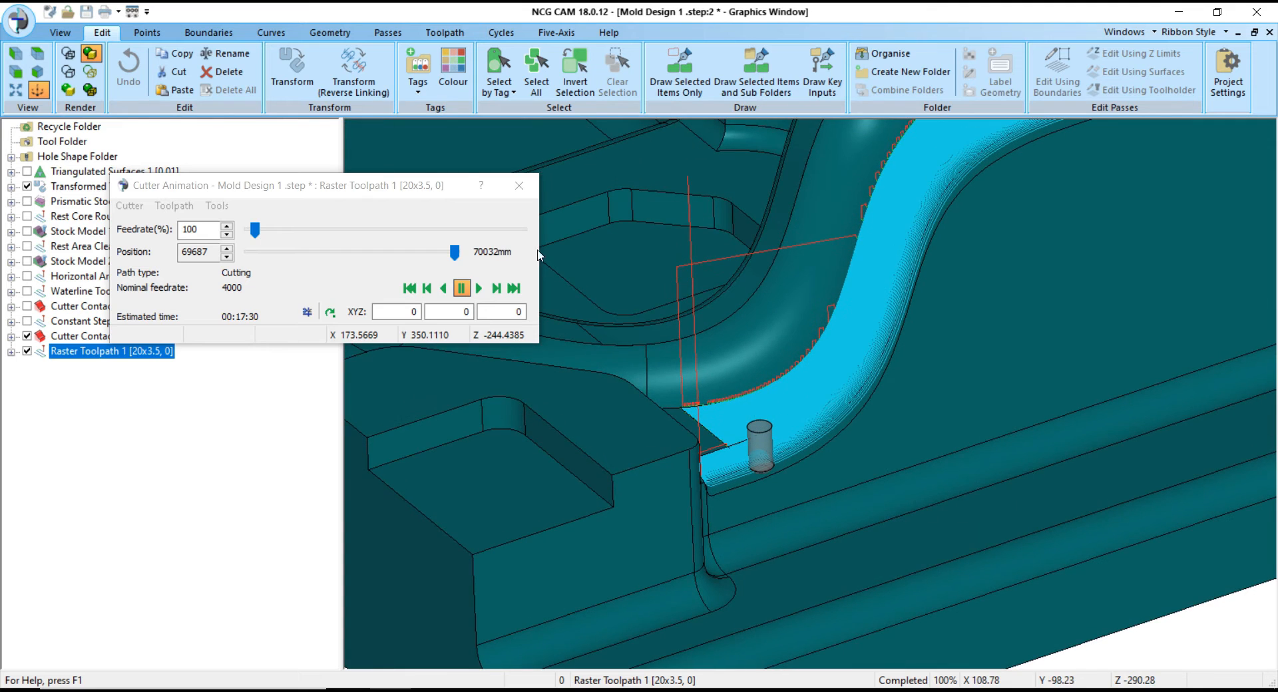
left_click(519, 186)
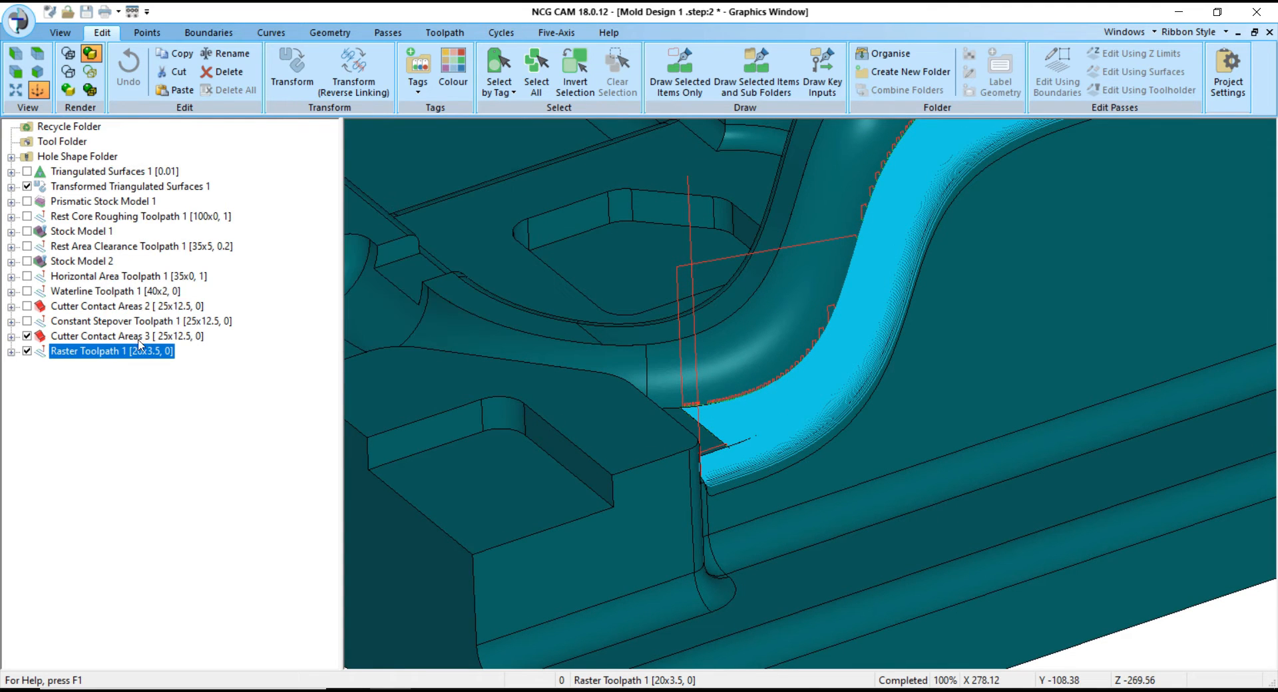
- Check the inputs of Cutter Contact Areas 3 and delete Raster Toolpath 1
left_click(70, 338)
left_click(11, 337)
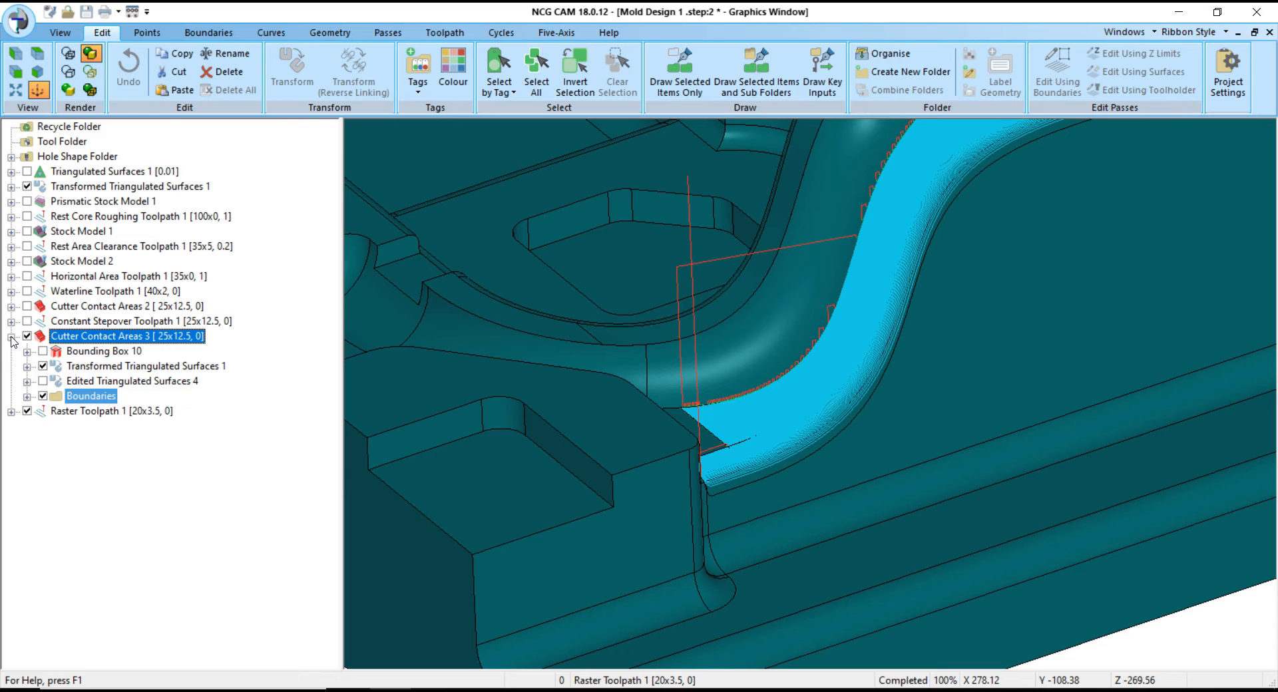
left_click(11, 337)
left_click(89, 352)
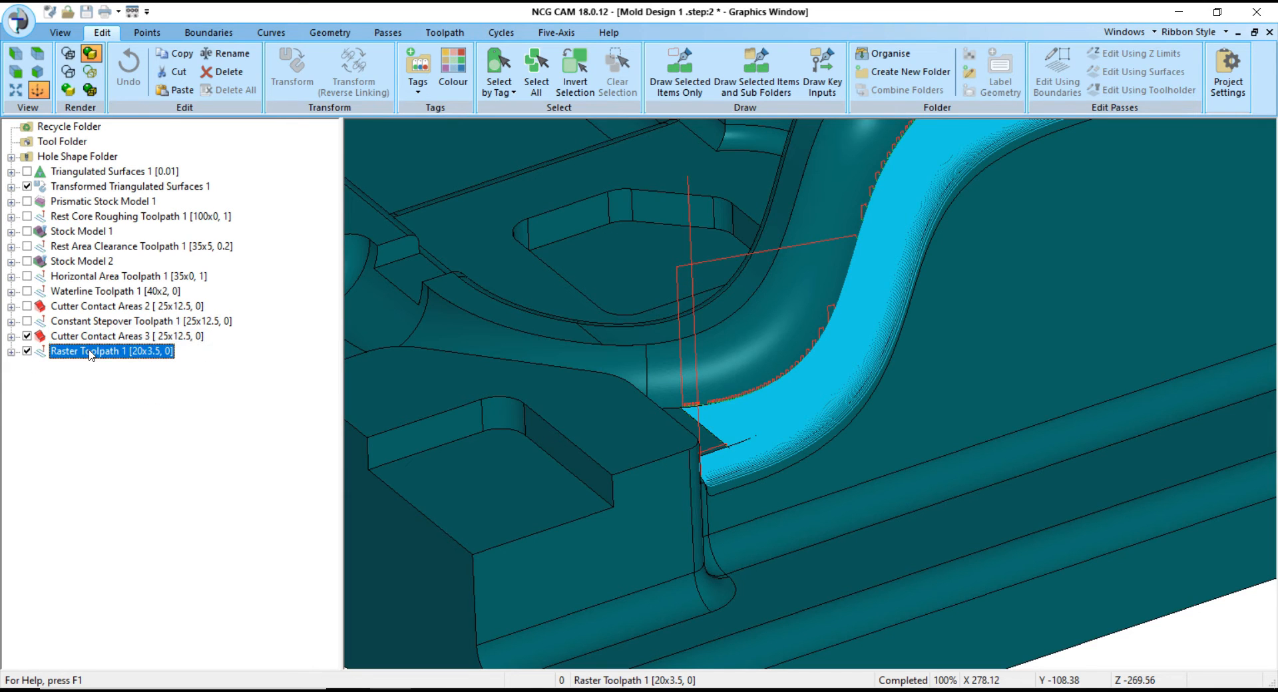
right_click(92, 353)
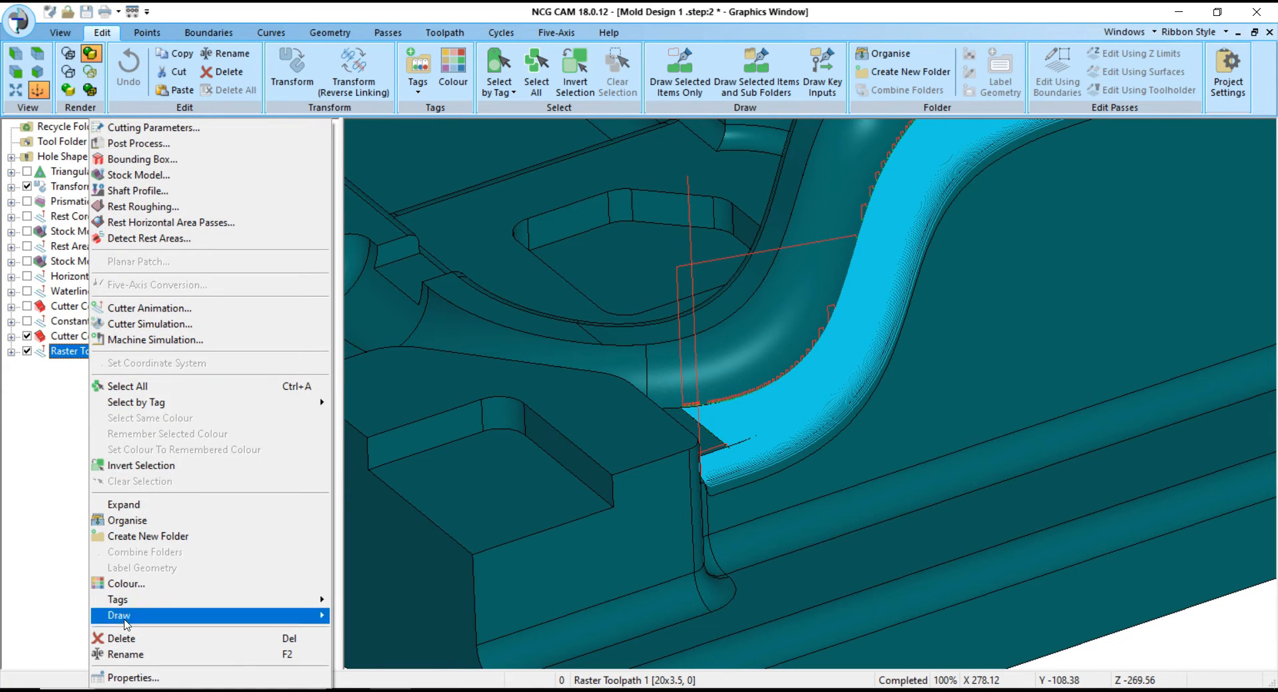
left_click(100, 636)
- Review the BN25 tool and boundary settings of Cutter Contact Areas 3 and close them without changes
scroll(799, 439, "down", 3)
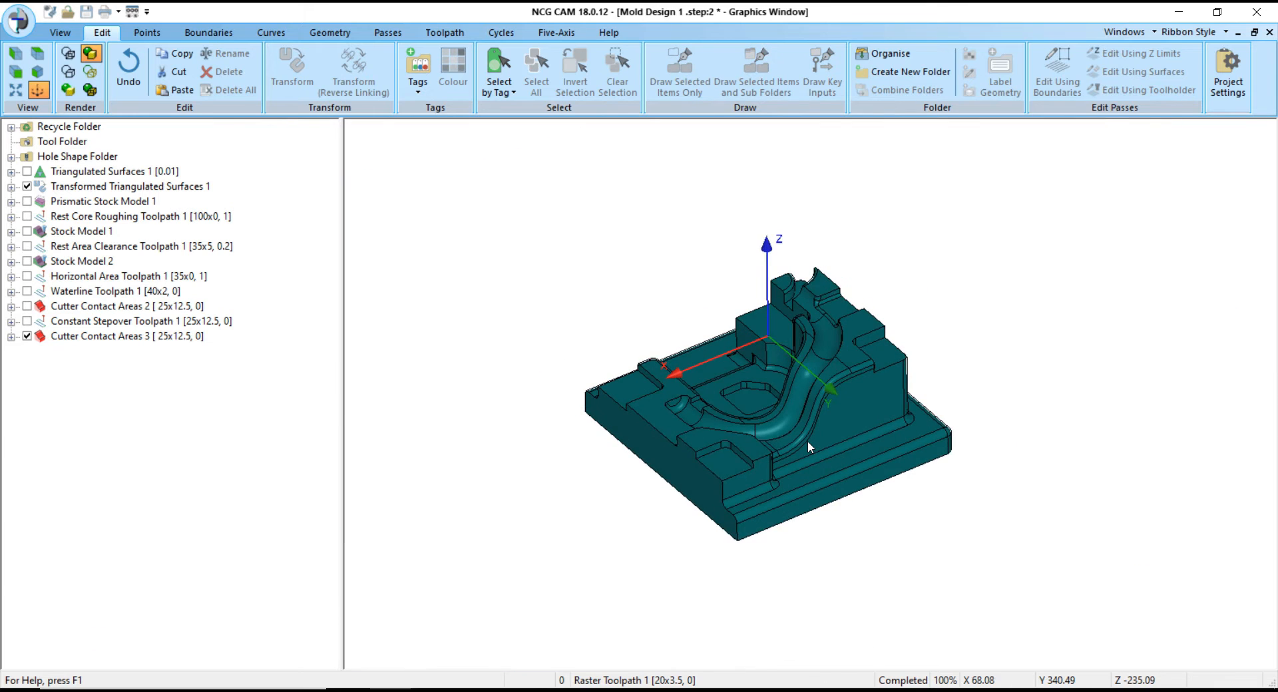
scroll(808, 441, "up", 2)
left_click(100, 337)
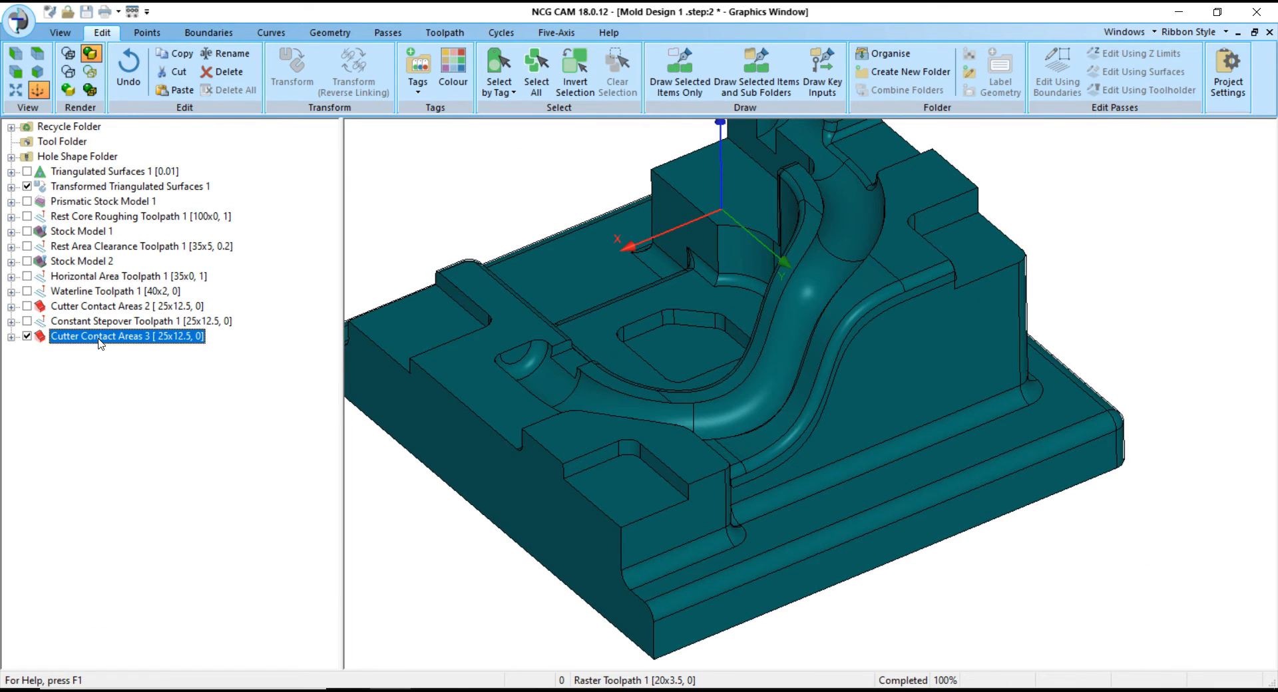
right_click(98, 340)
left_click(133, 677)
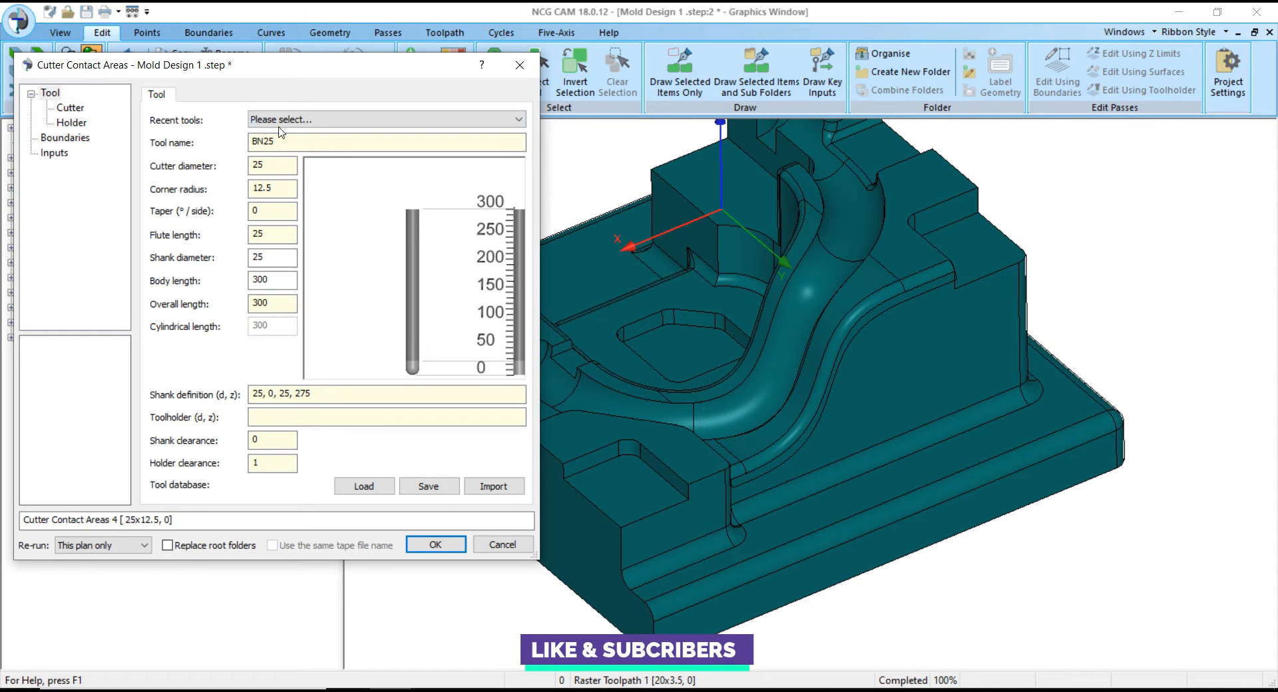
left_click(280, 120)
left_click(279, 127)
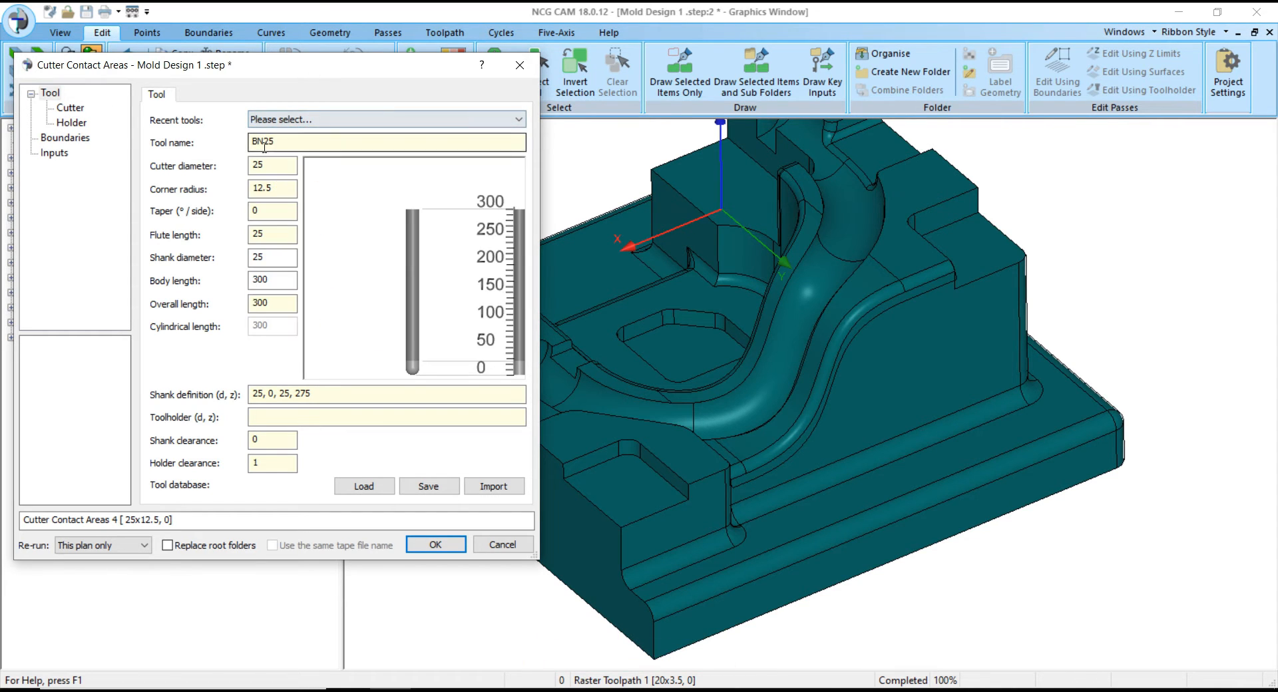
left_click(300, 147)
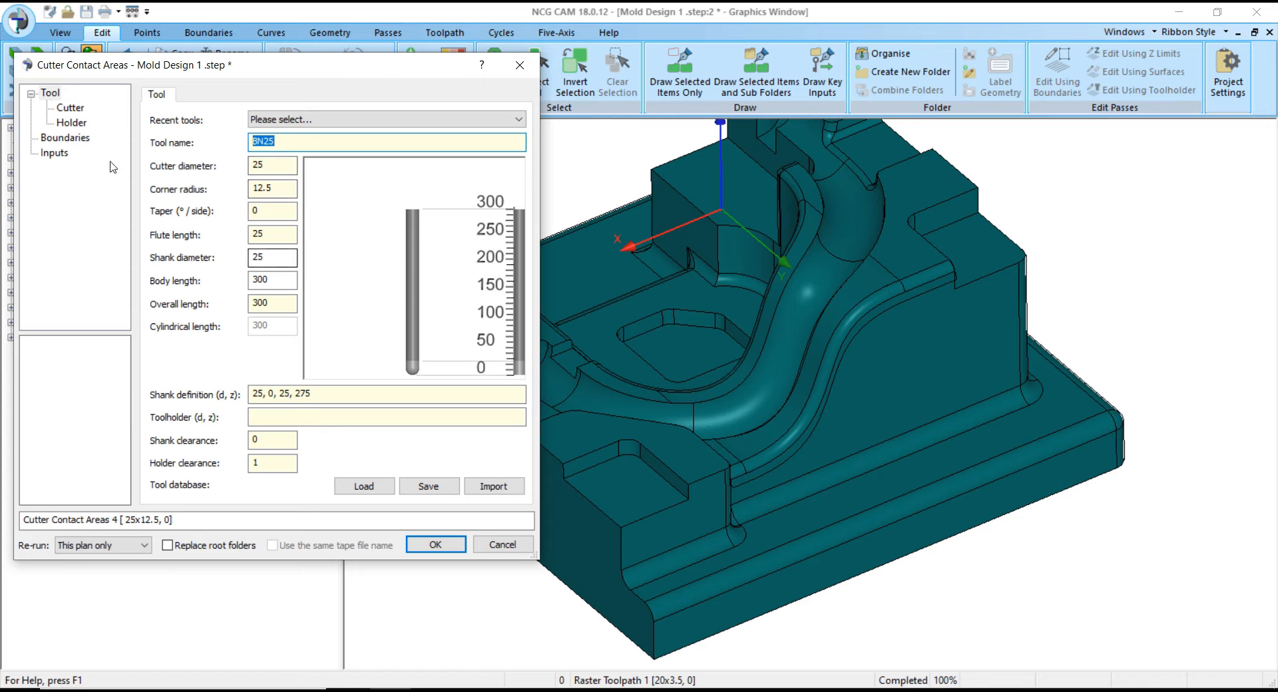
left_click(67, 138)
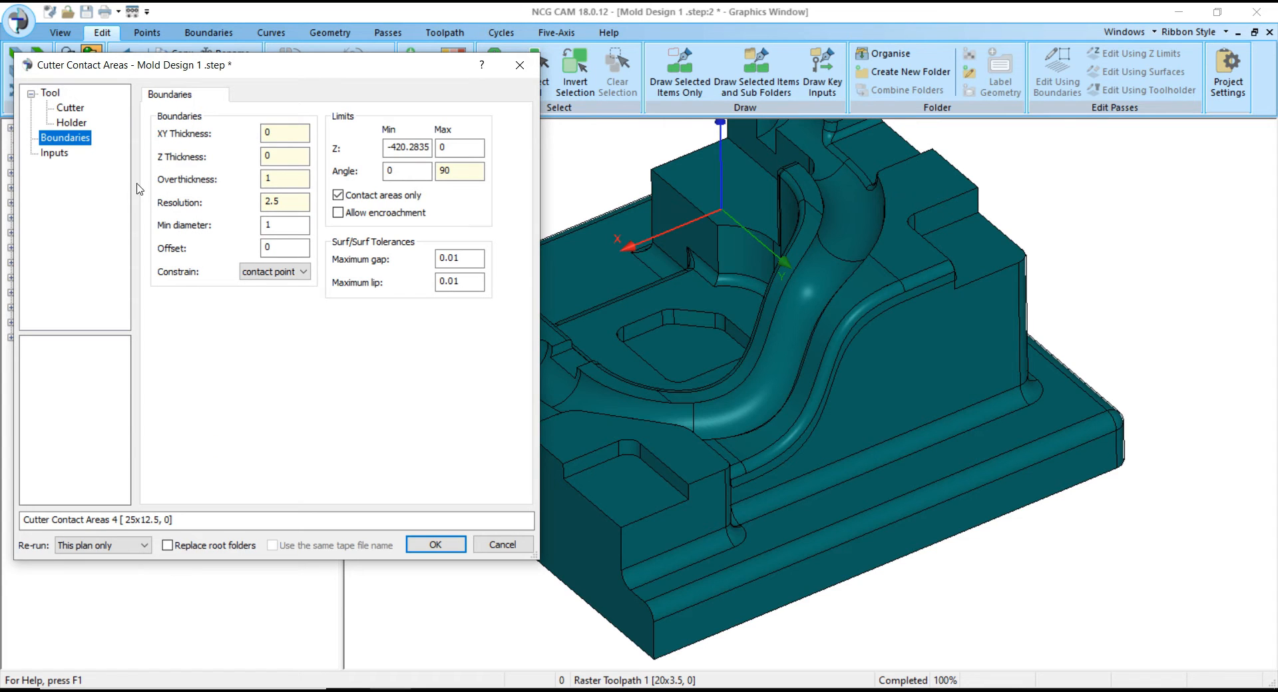
left_click(503, 545)
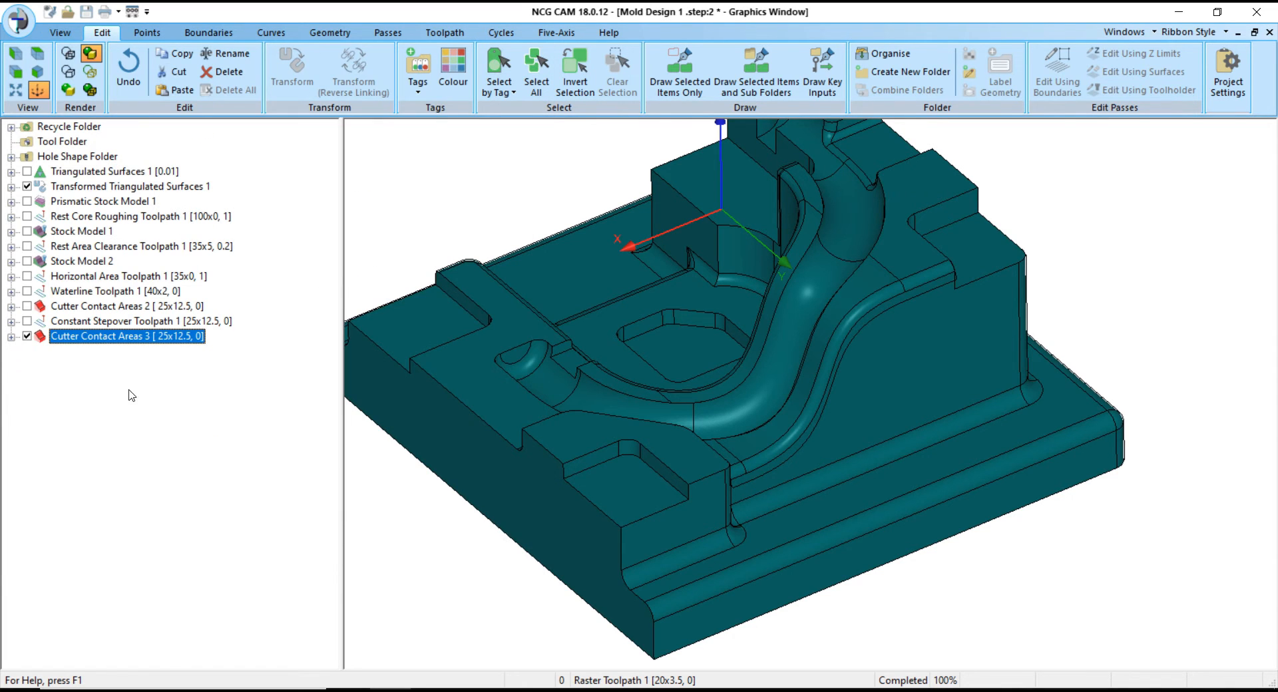
right_click(111, 342)
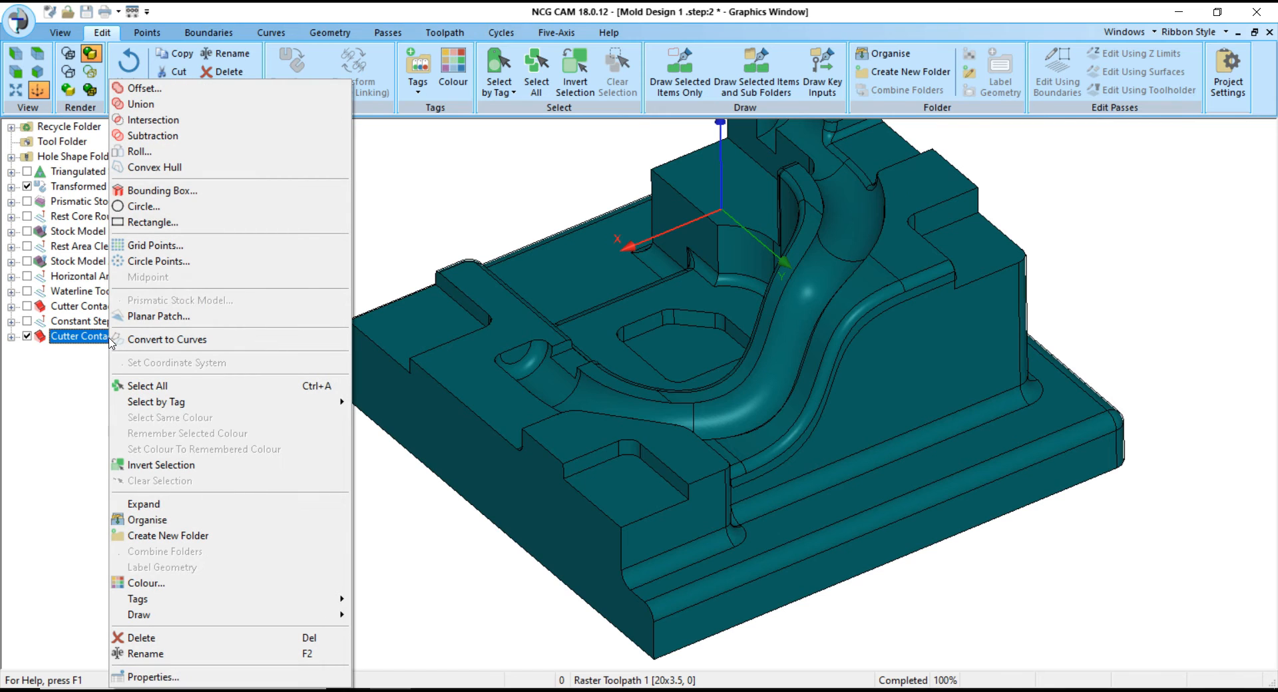
left_click(386, 202)
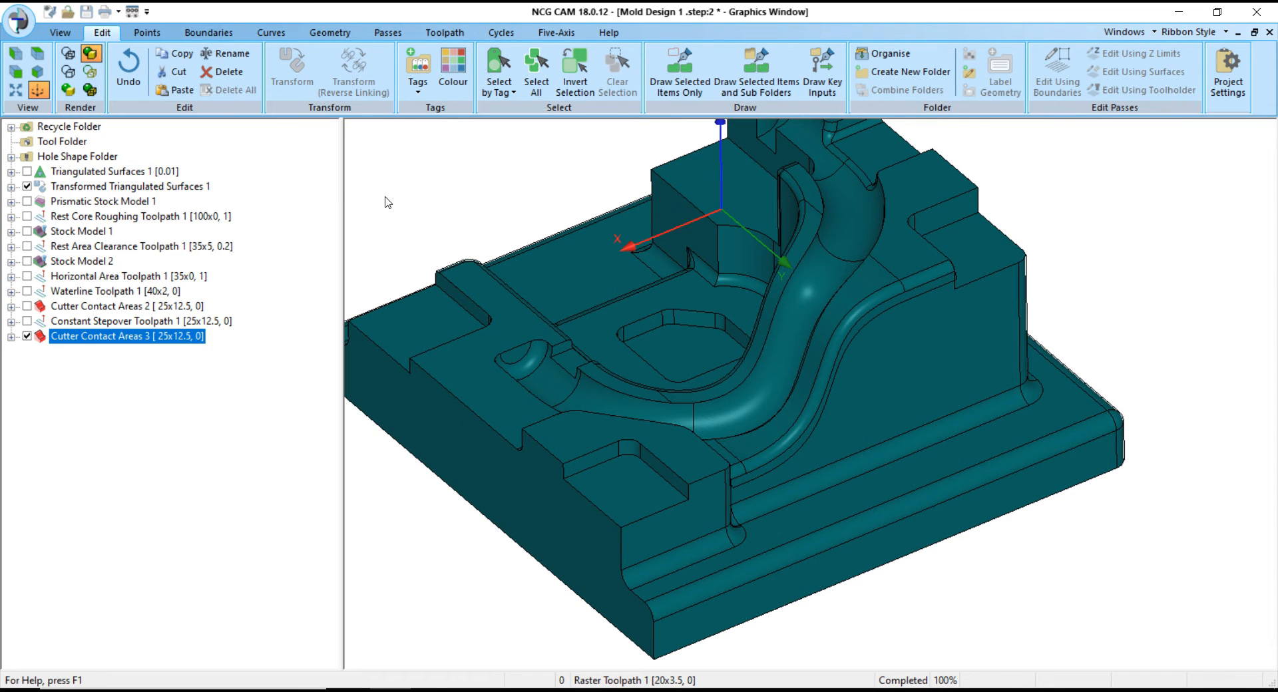
- Set up raster passes on Transformed Triangulated Surfaces 1 within Cutter Contact Areas 3, using the recent 25x12.5 BN25 tool
left_click(100, 188)
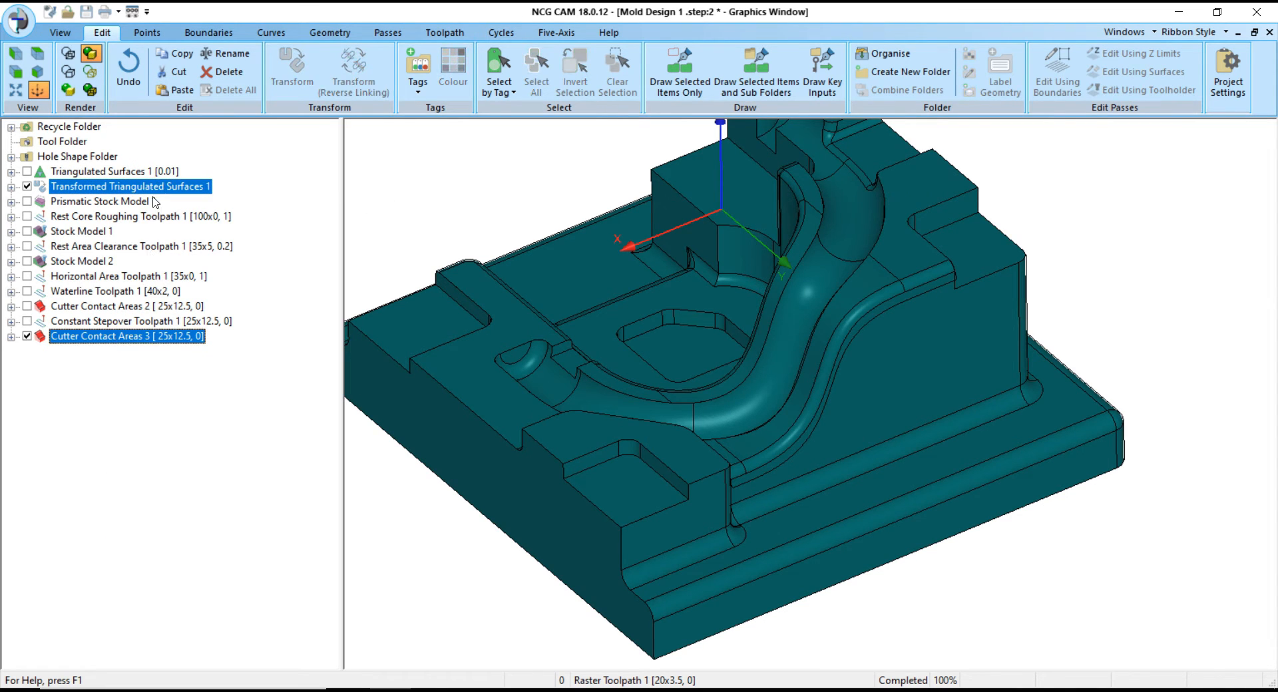
right_click(155, 201)
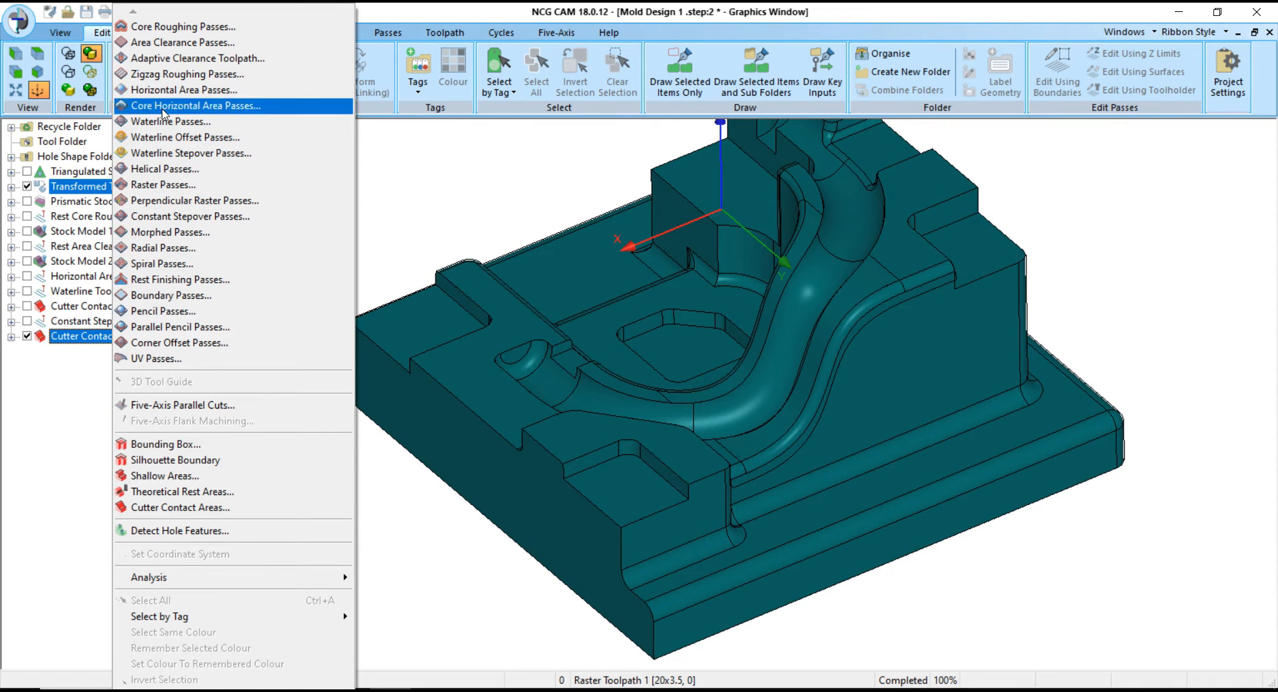
left_click(170, 184)
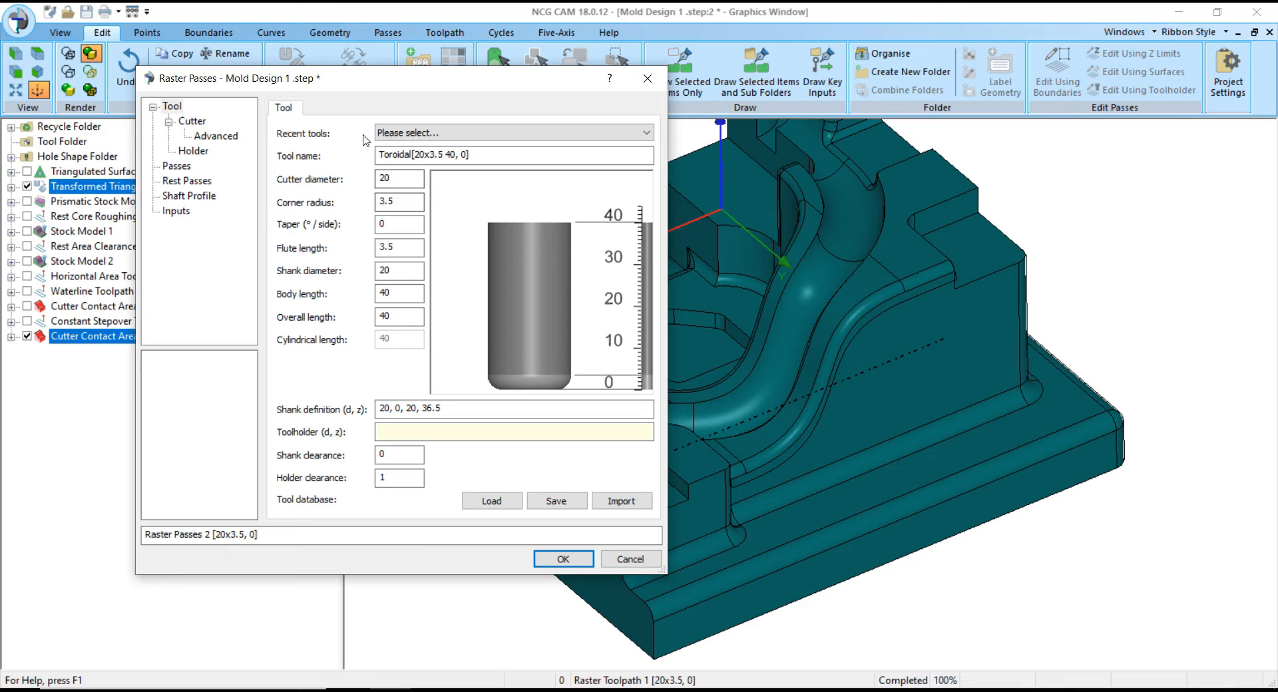
left_click(399, 132)
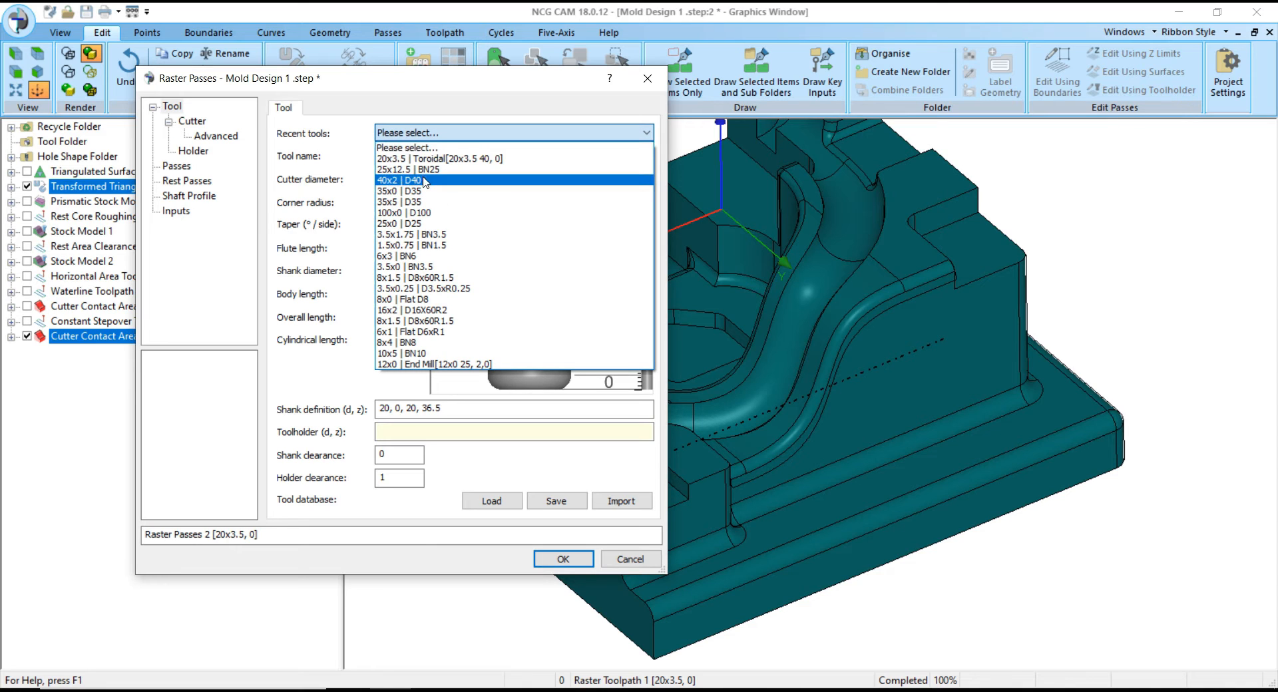
left_click(423, 169)
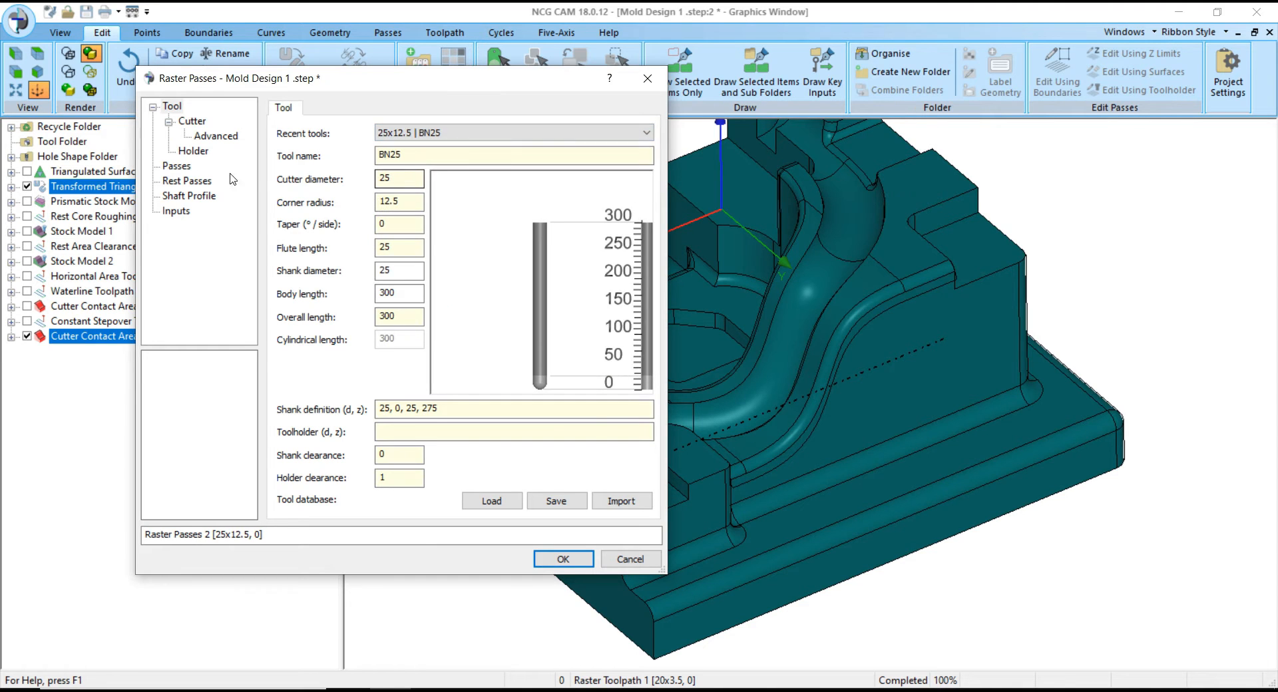
- Set the raster stepover to 0.5 and calculate the passes
left_click(176, 167)
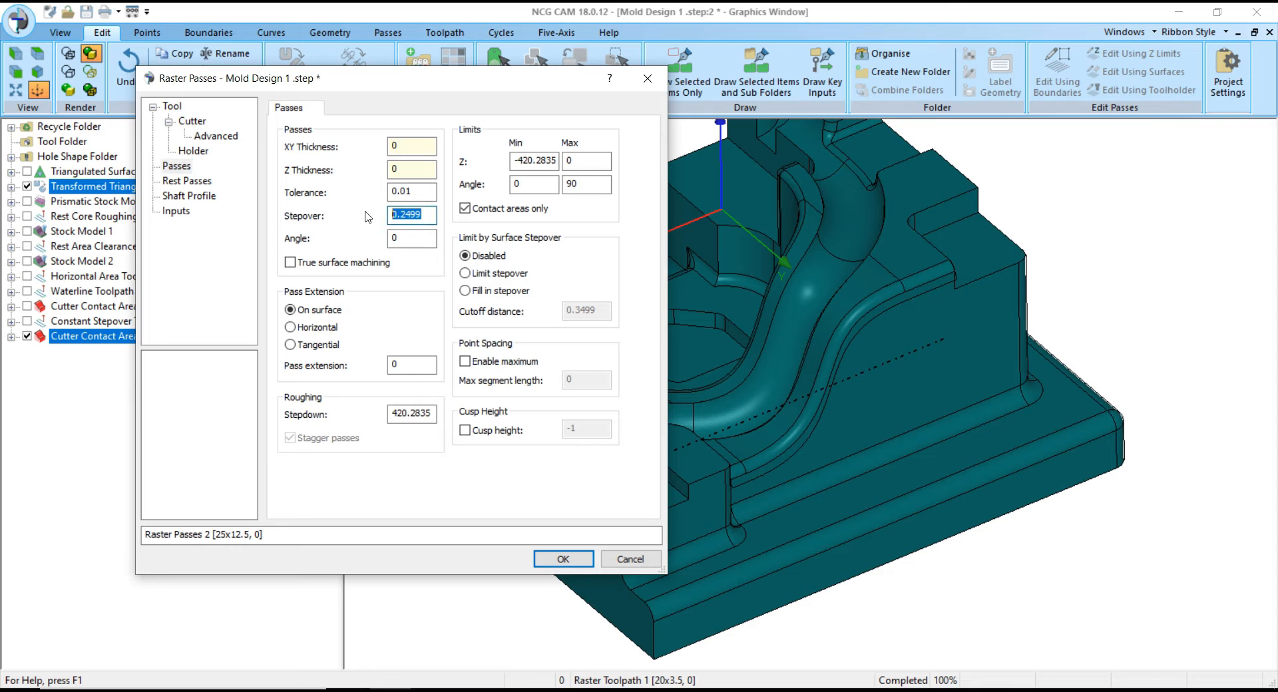
left_click(407, 191)
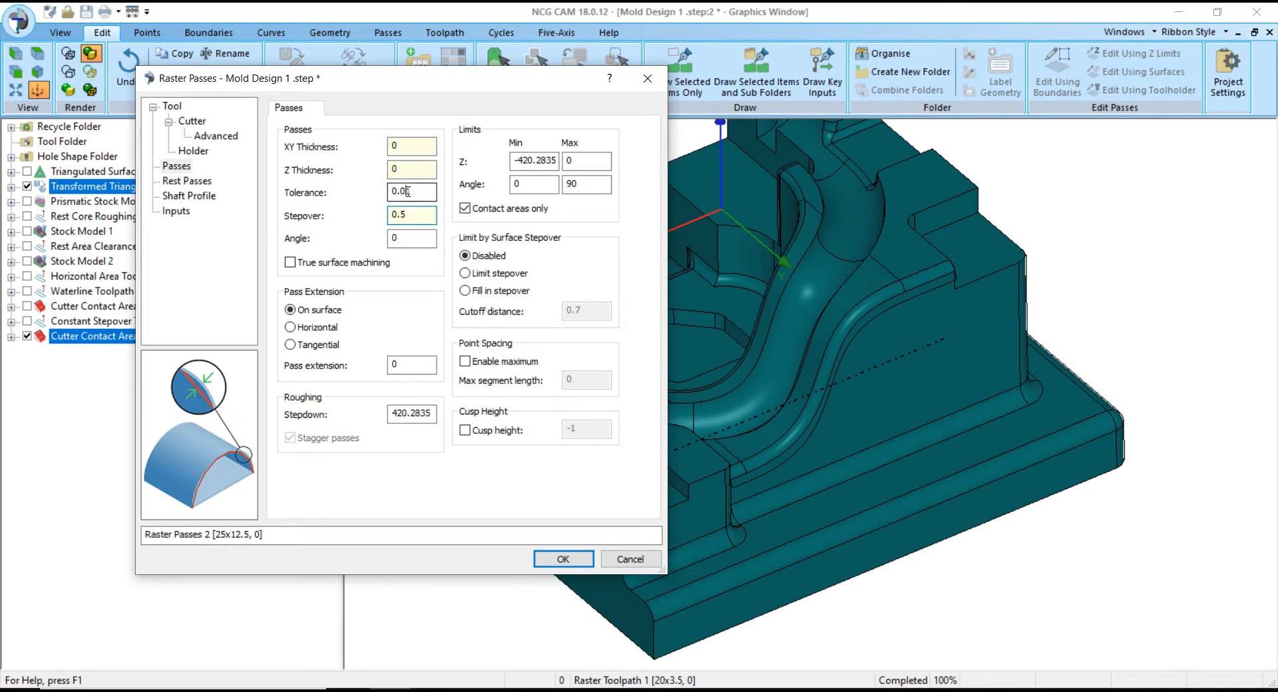
left_click(563, 559)
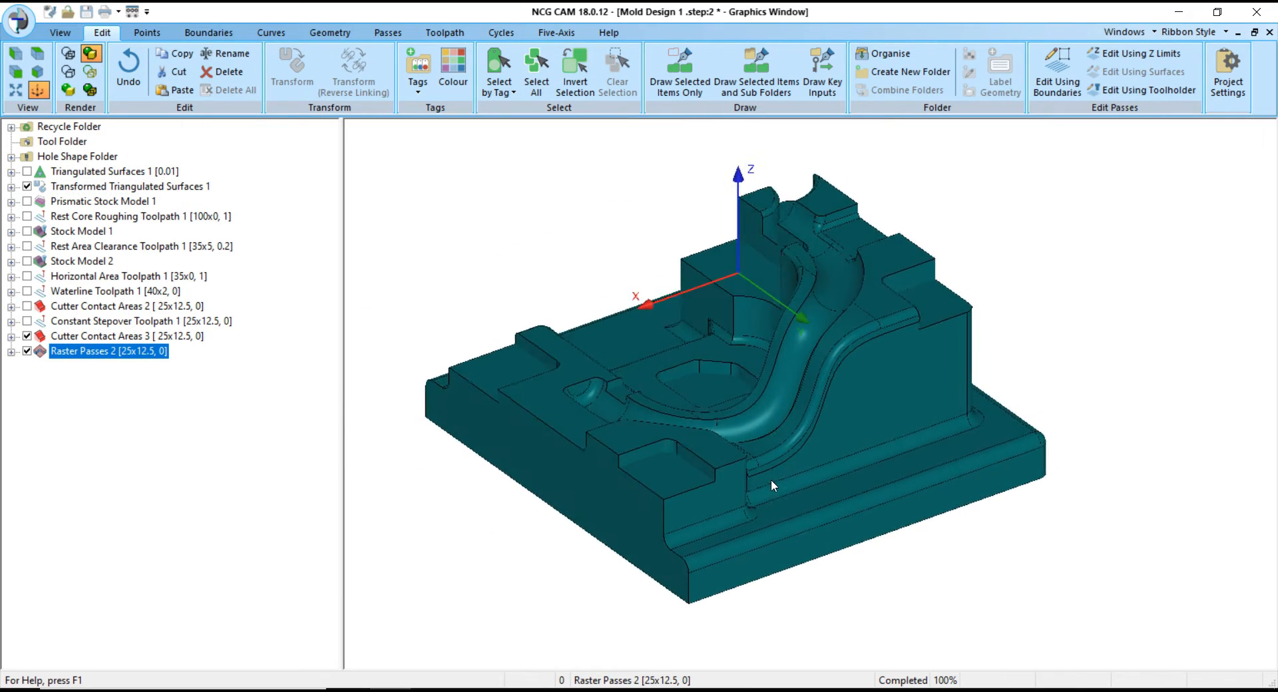
- Examine the raster passes along the S-shaped edge and at its lower corner end, hiding Cutter Contact Areas 3
scroll(763, 476, "up", 6)
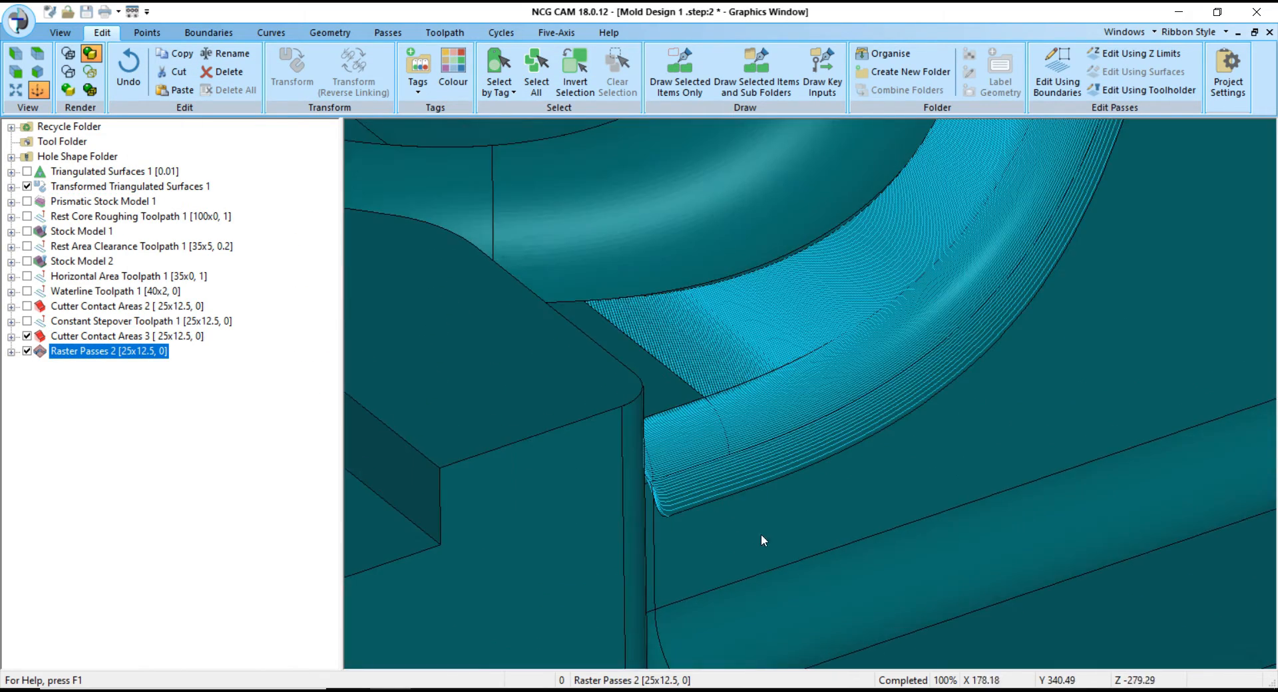
middle_click_drag(761, 533, 667, 541)
scroll(505, 390, "up", 4)
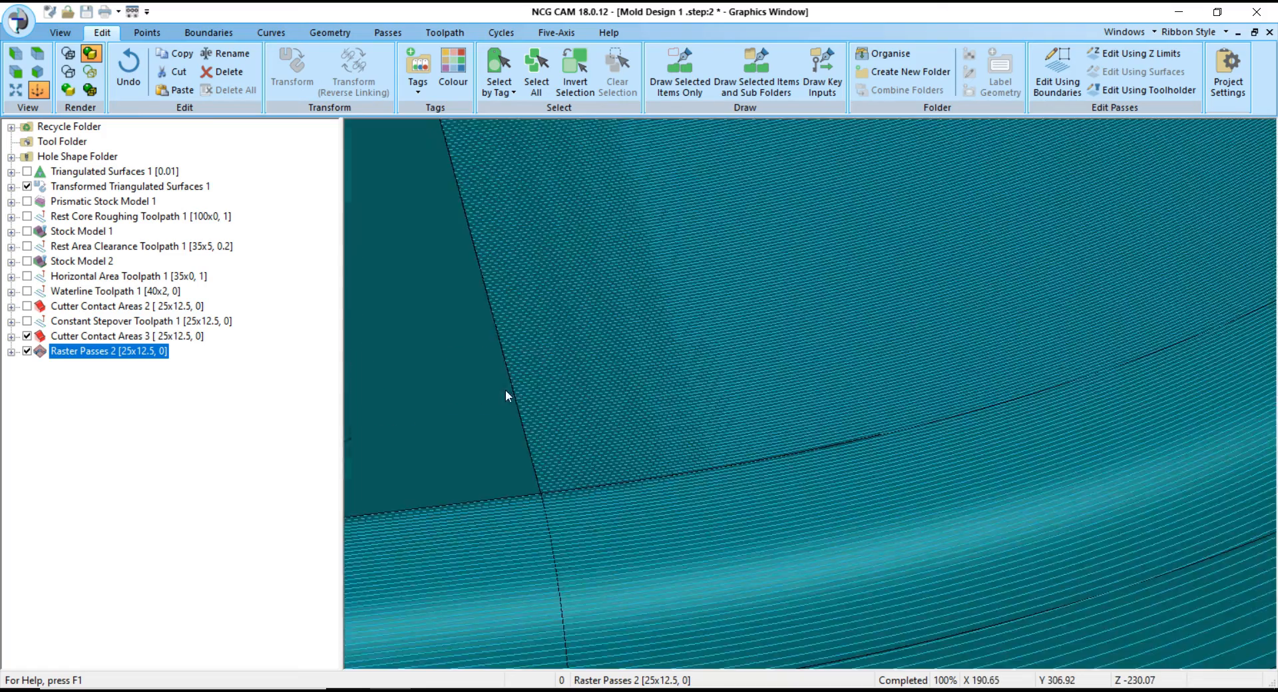
scroll(509, 399, "down", 5)
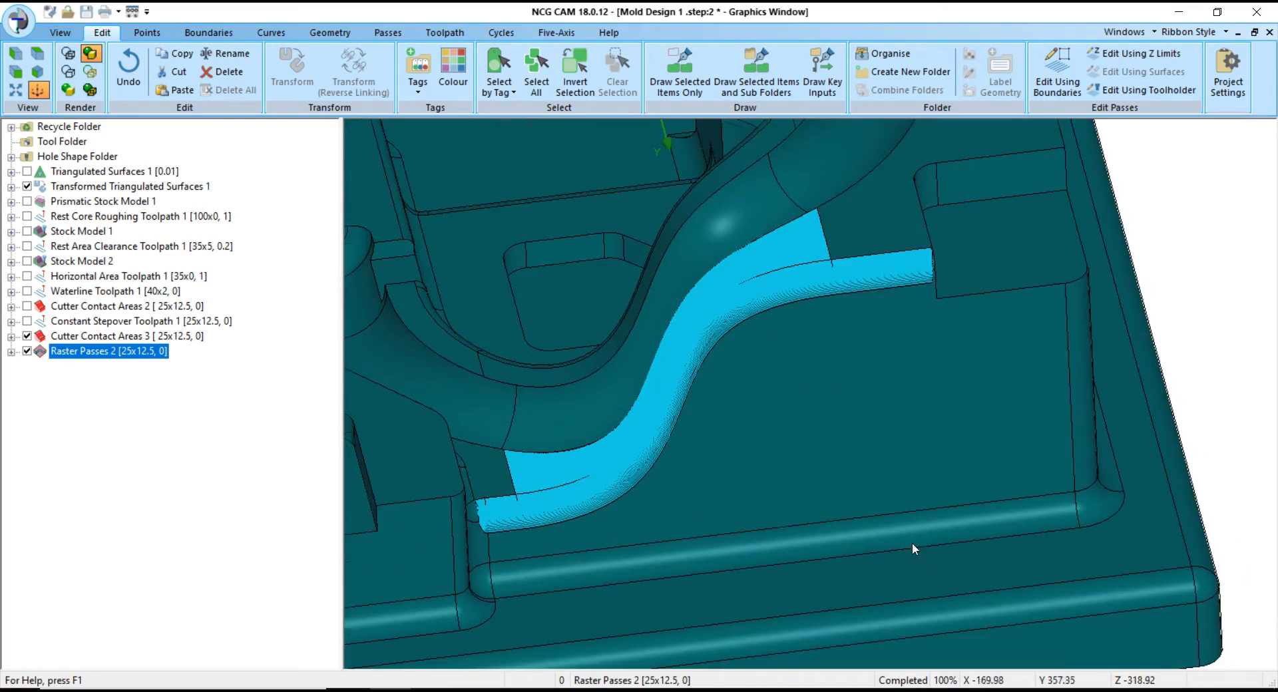
middle_click_drag(911, 543, 732, 490)
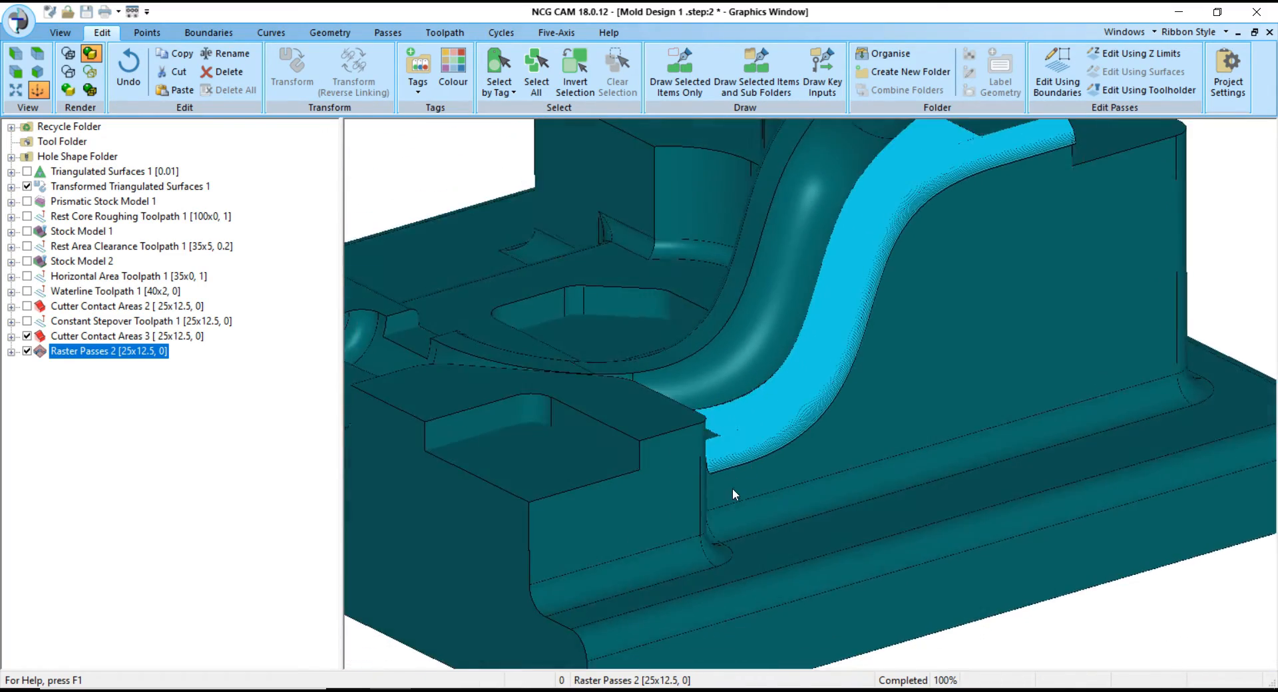
scroll(705, 465, "up", 5)
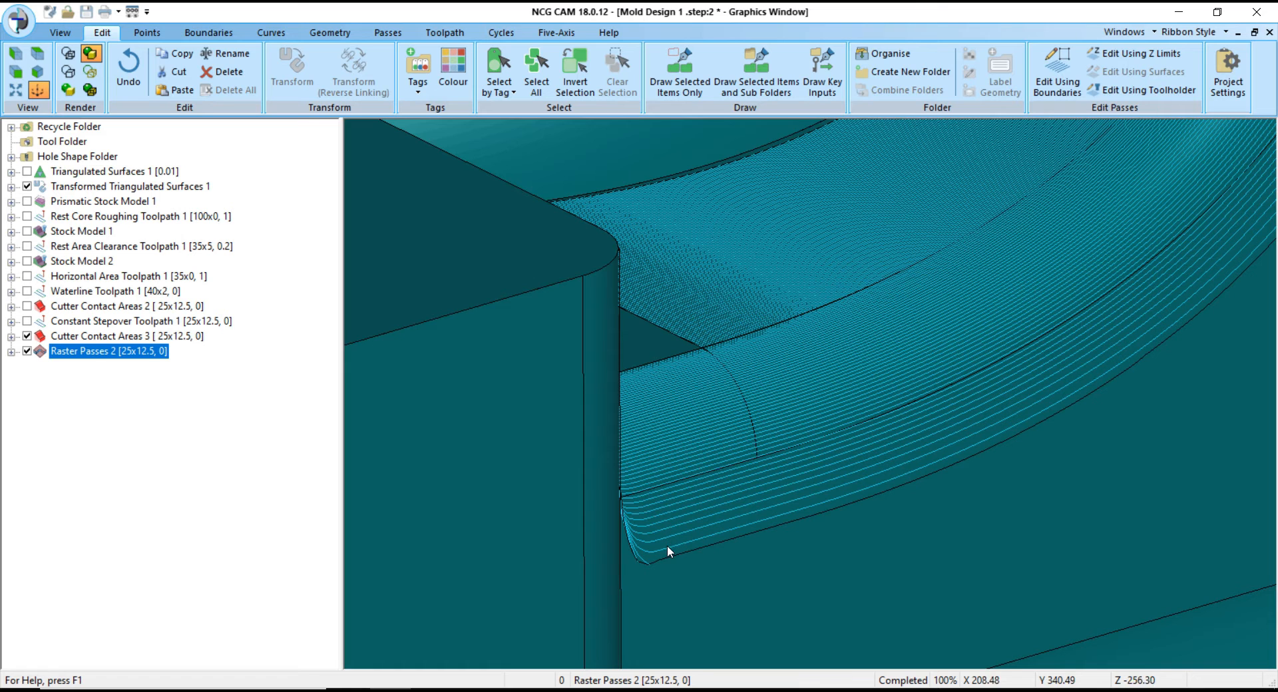
scroll(679, 509, "down", 3)
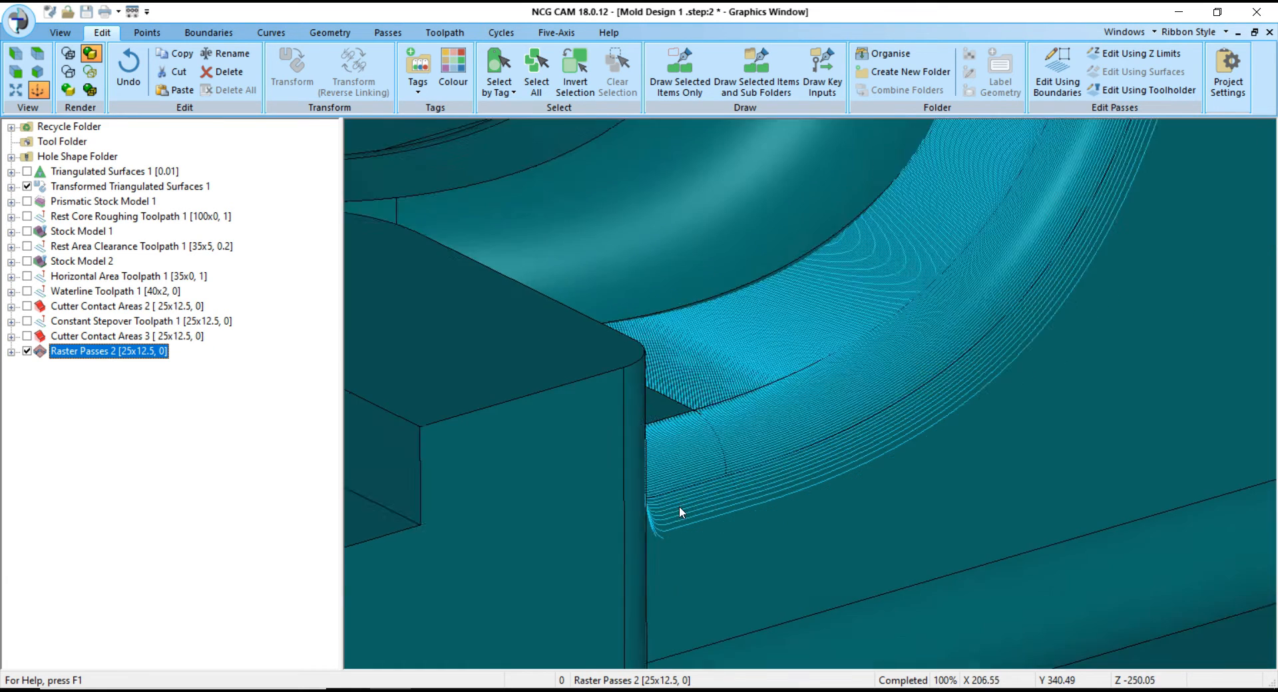
middle_click_drag(678, 509, 816, 606)
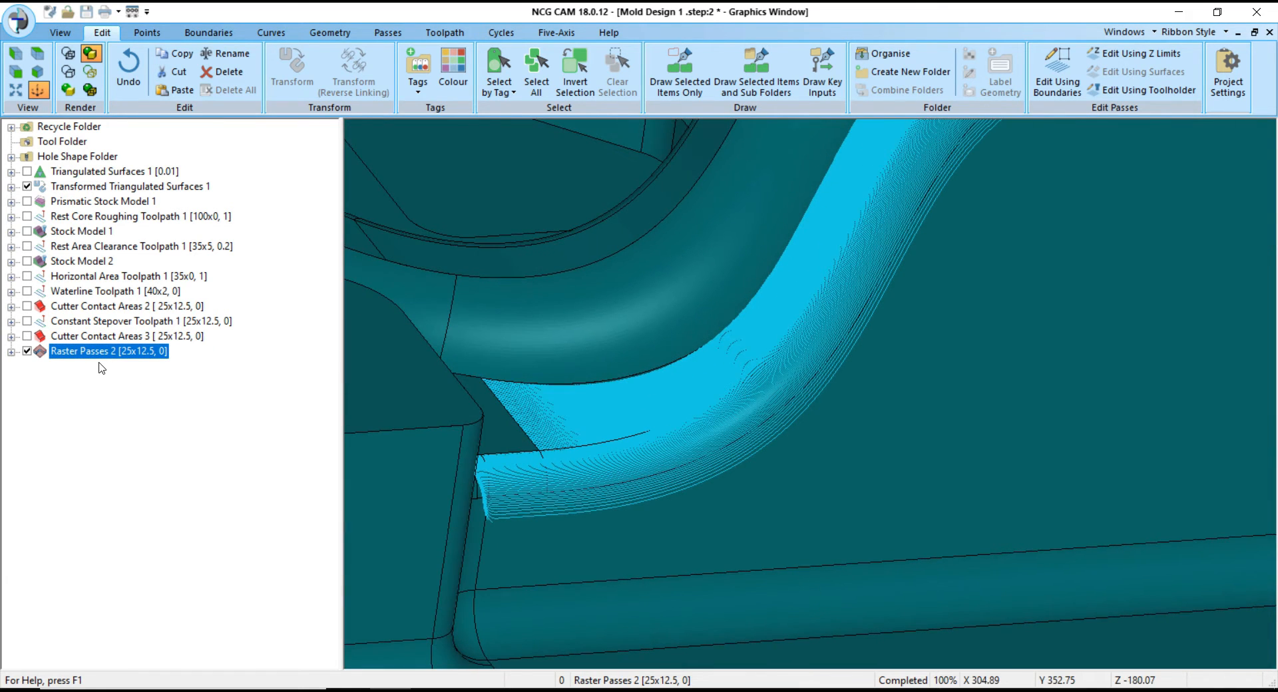
scroll(513, 488, "up", 5)
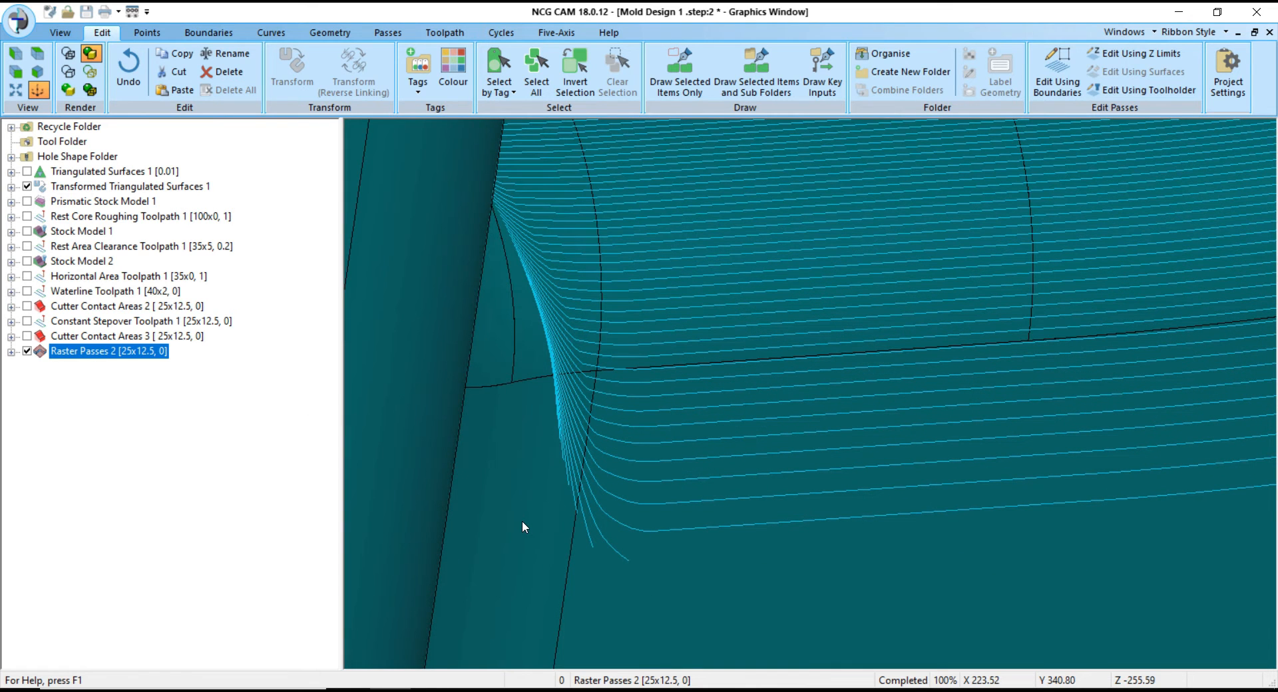
- Link Raster Passes 2 into a bidirectional toolpath with Safe Z set to 50
right_click(142, 358)
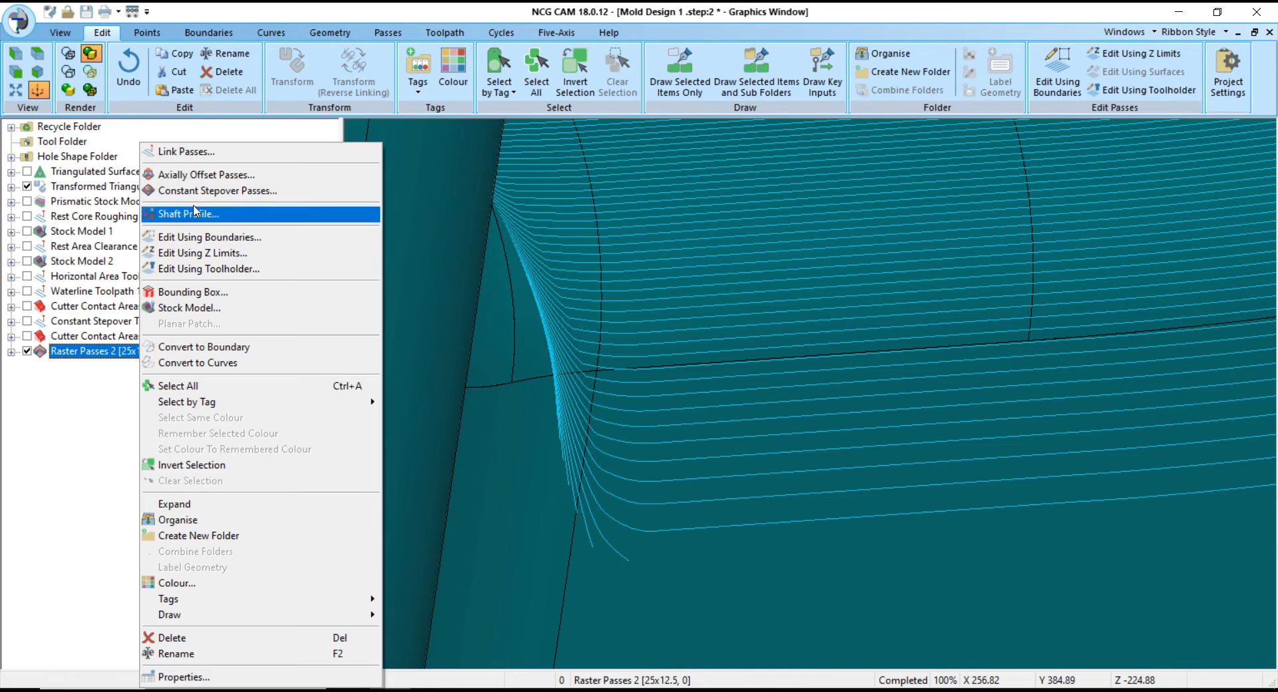
left_click(186, 151)
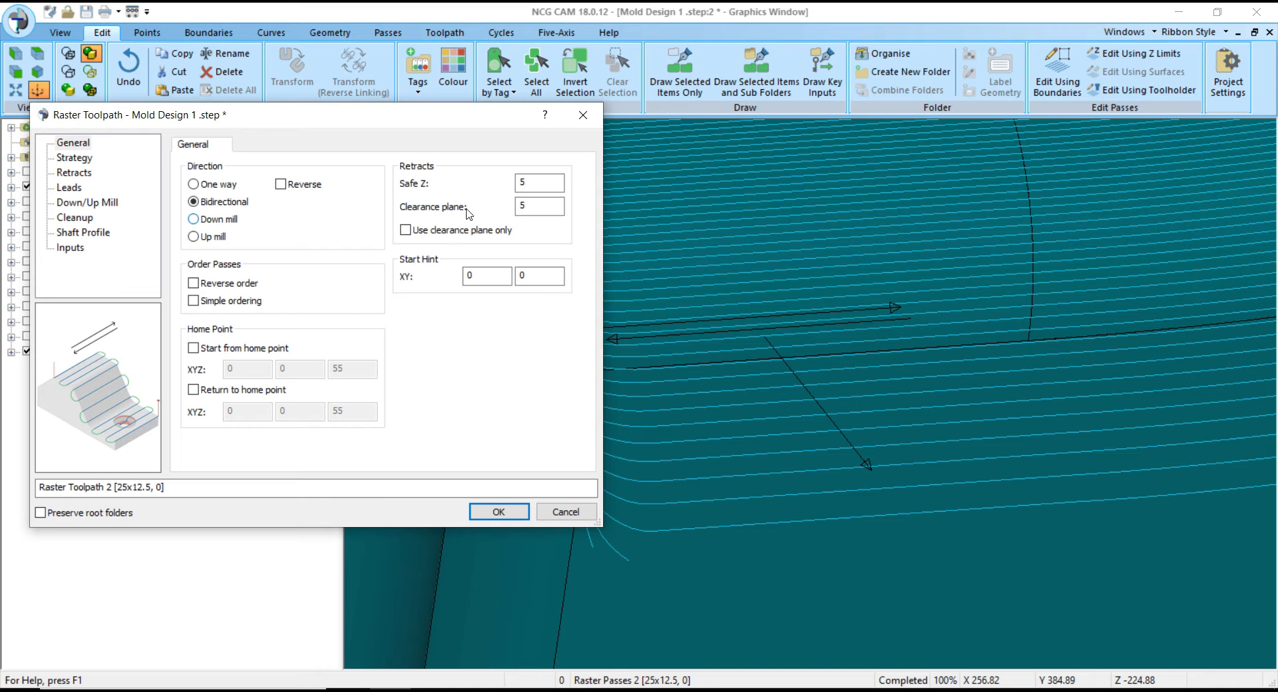
left_click(538, 186)
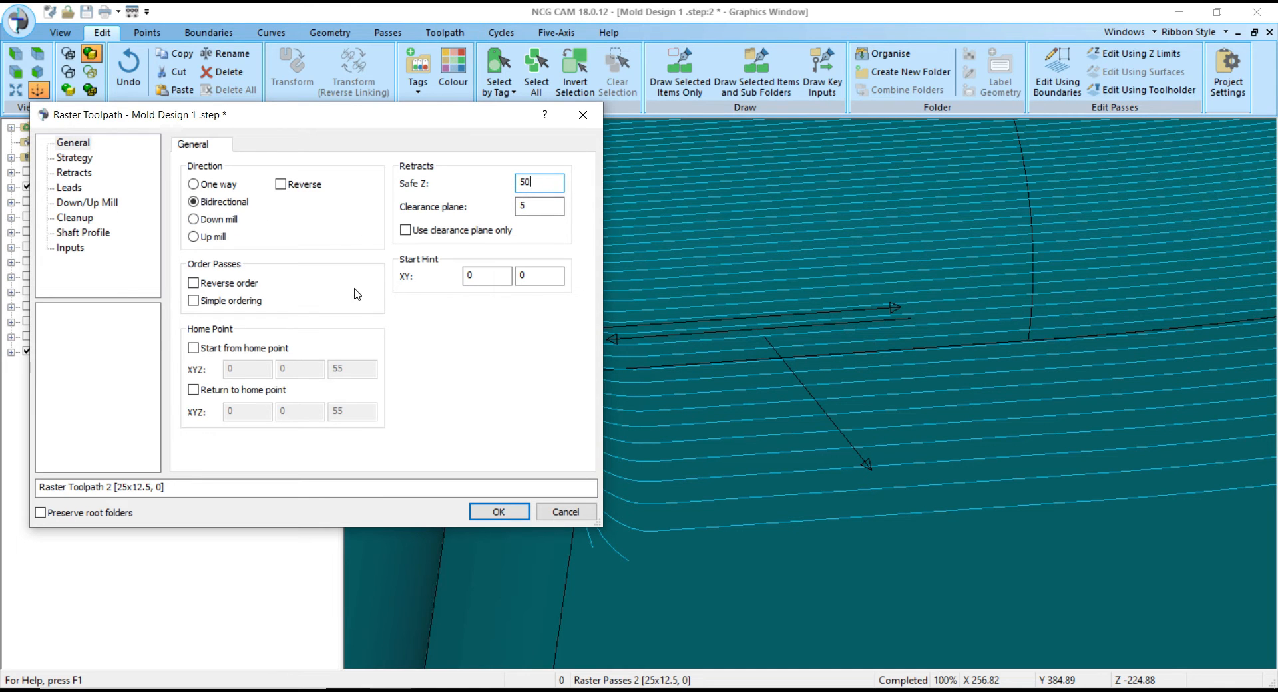
type("0")
left_click(489, 516)
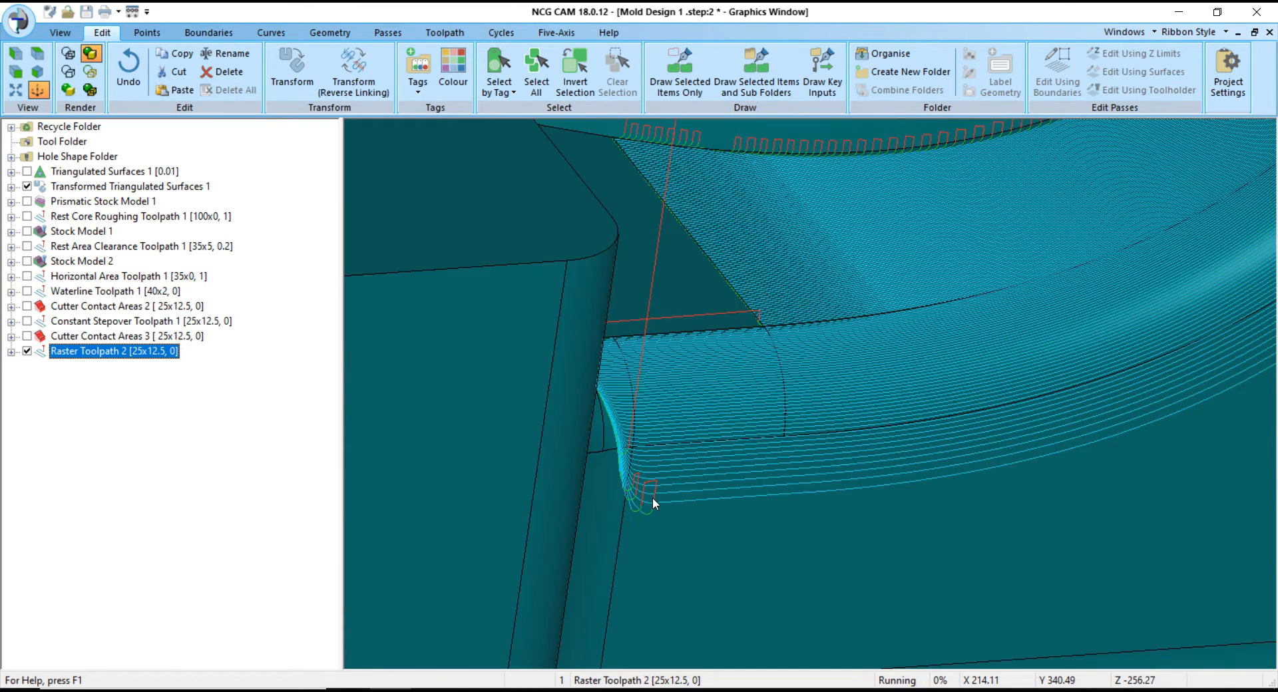
- Run a cutter simulation of Raster Toolpath 2 with Stock Model 2 and the transformed surfaces, raising the feedrate to about 2606%
scroll(653, 564, "down", 4)
middle_click_drag(728, 591, 792, 558)
scroll(792, 482, "up", 4)
scroll(792, 482, "up", 2)
scroll(792, 473, "down", 6)
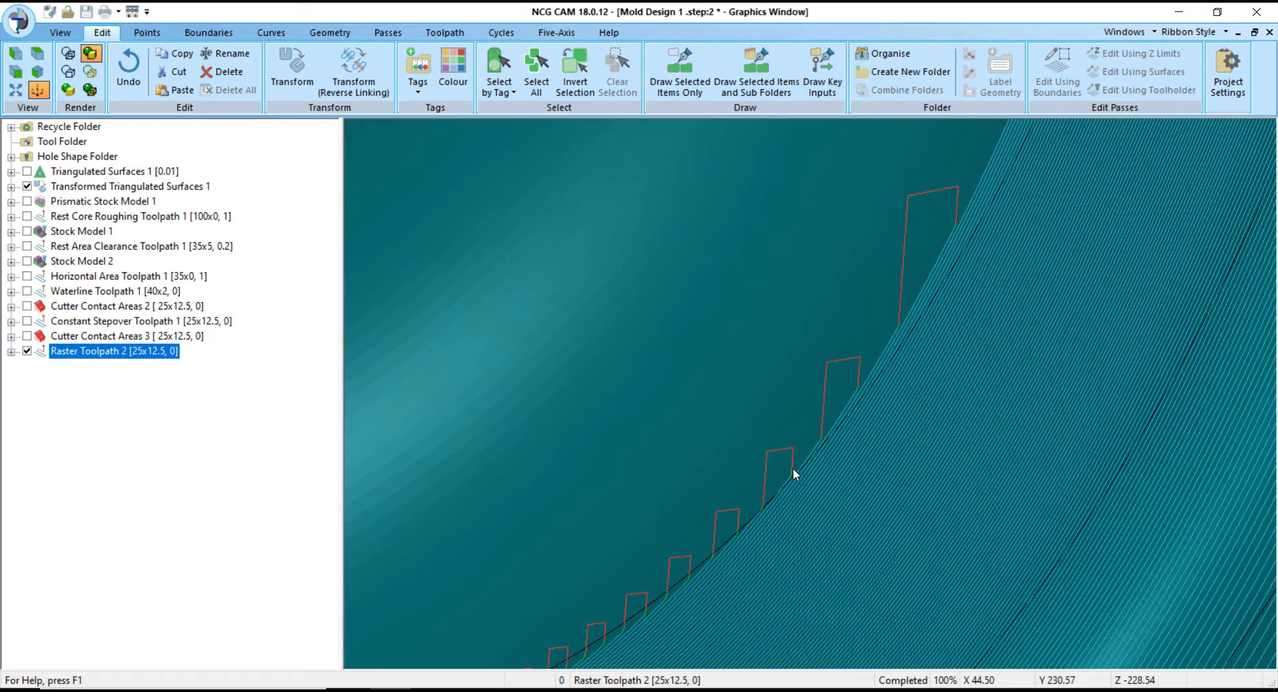
scroll(761, 448, "down", 2)
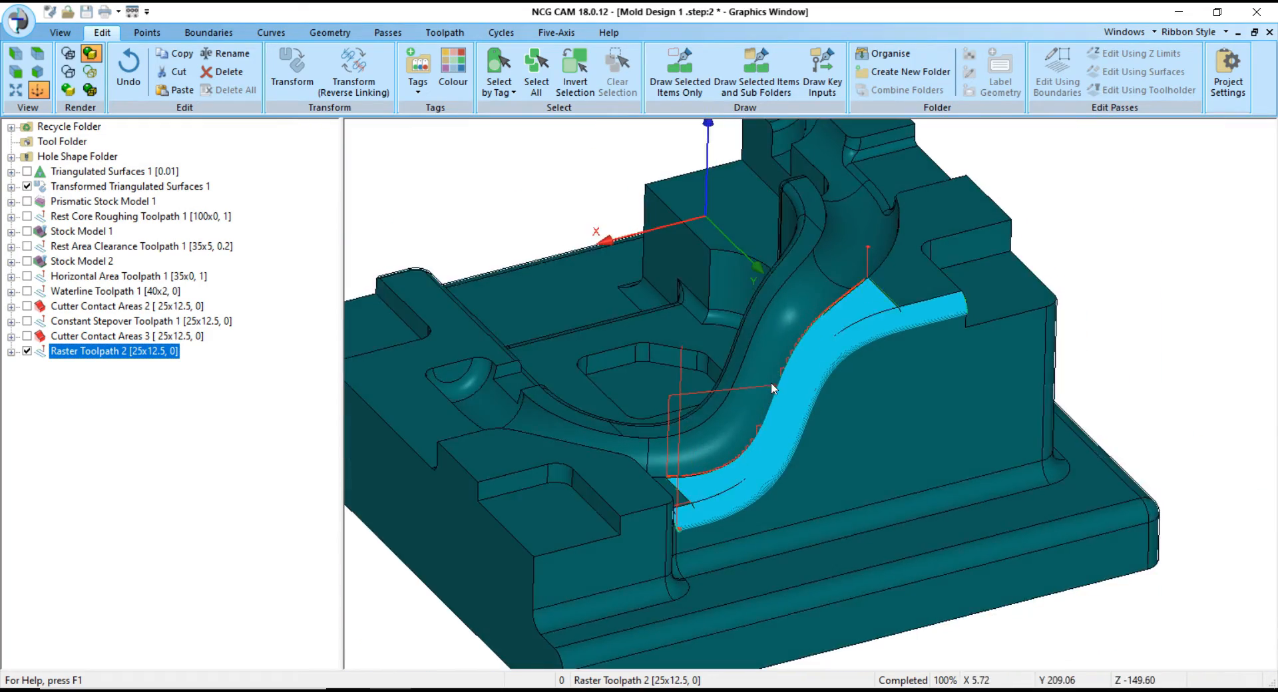
left_click(85, 190)
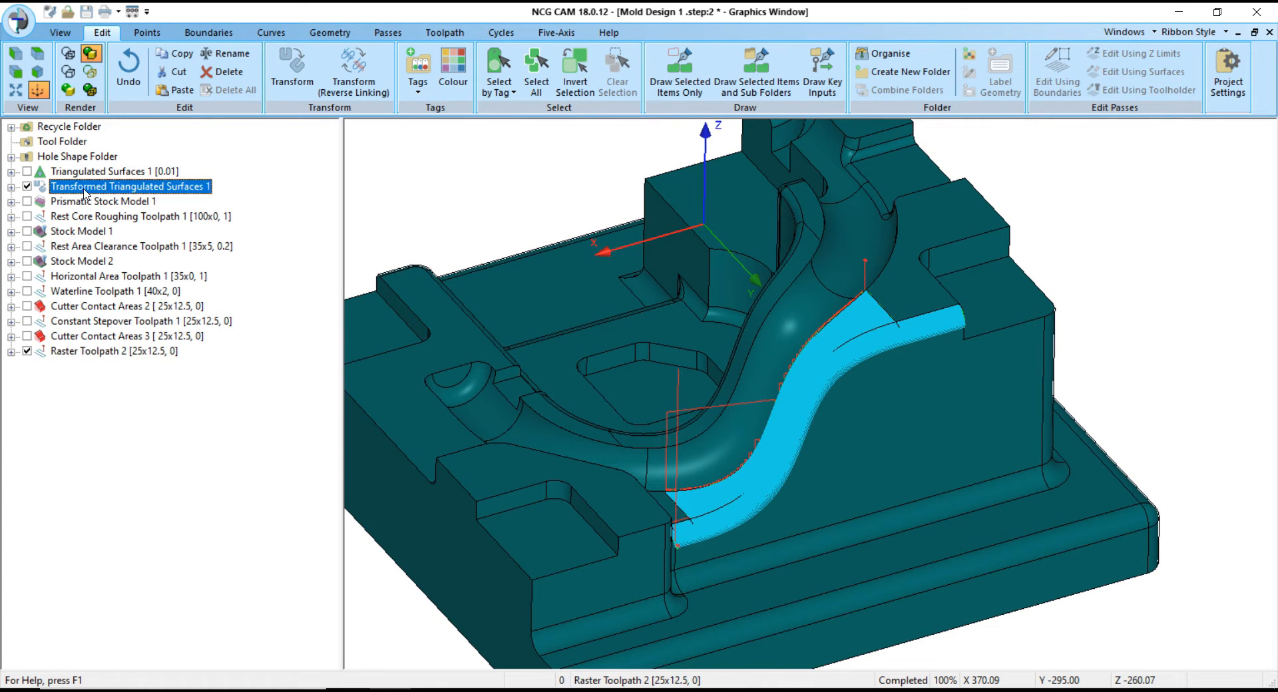
right_click(103, 356)
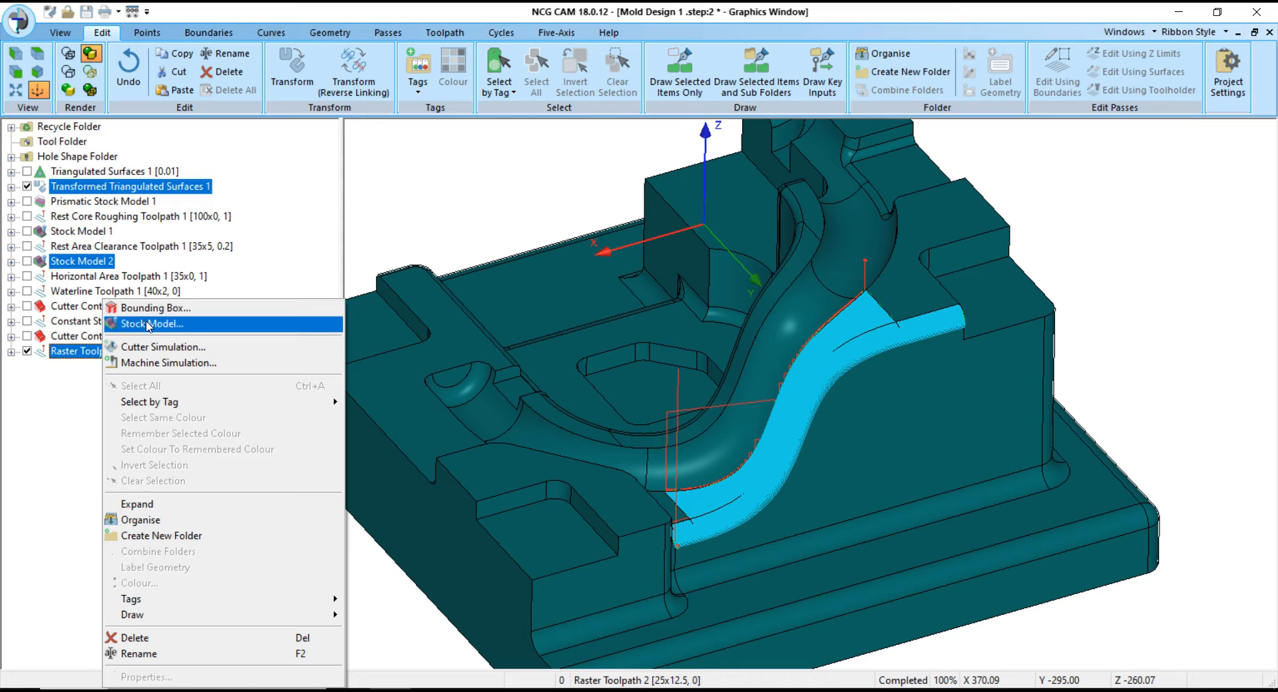
left_click(252, 352)
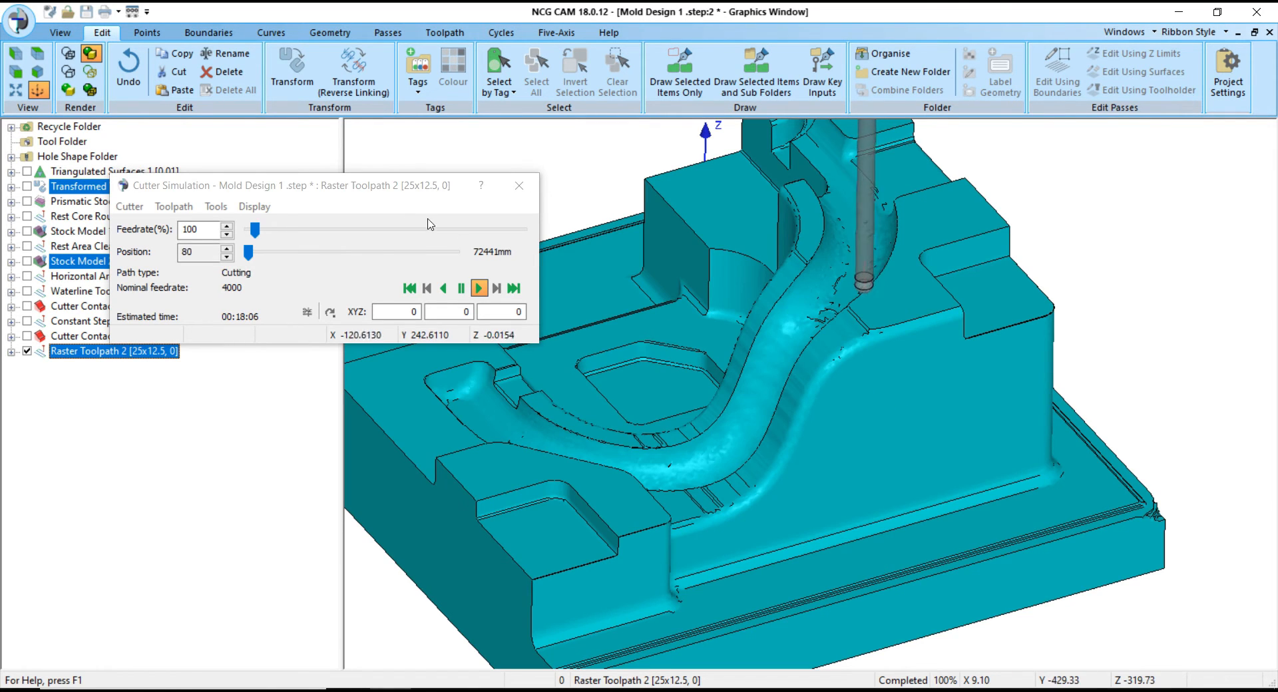
left_click_drag(254, 230, 431, 241)
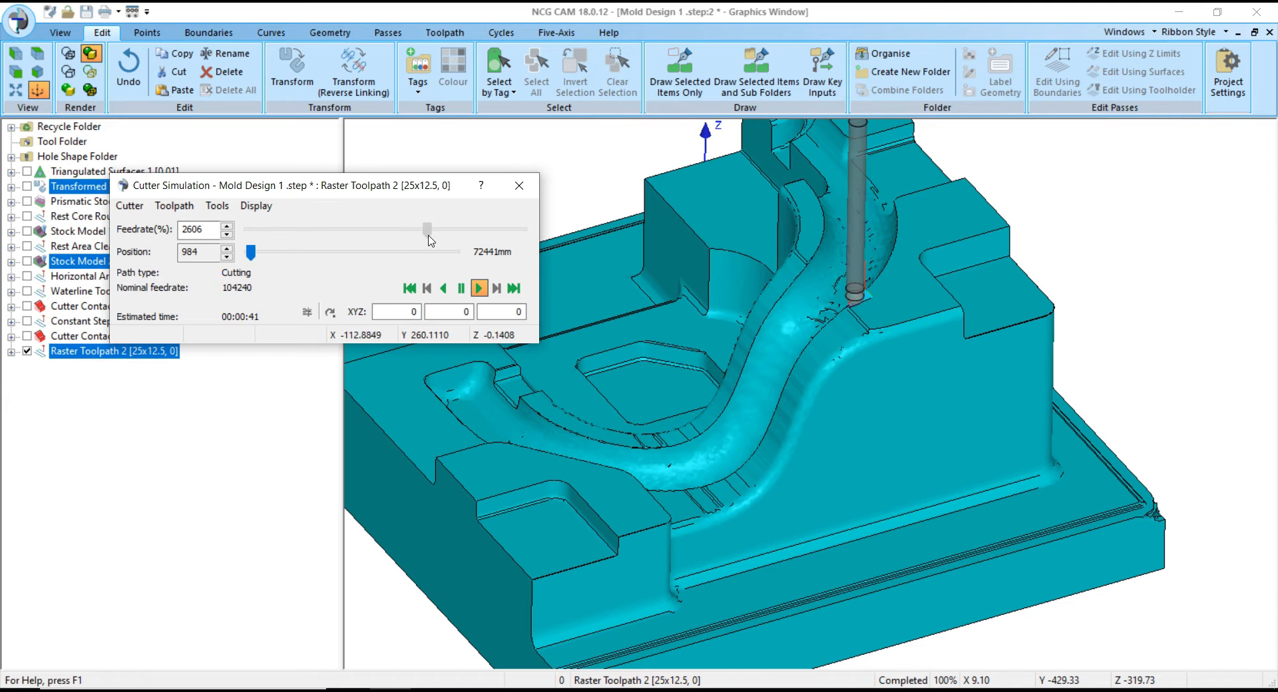
left_click(256, 206)
mouse_move(224, 207)
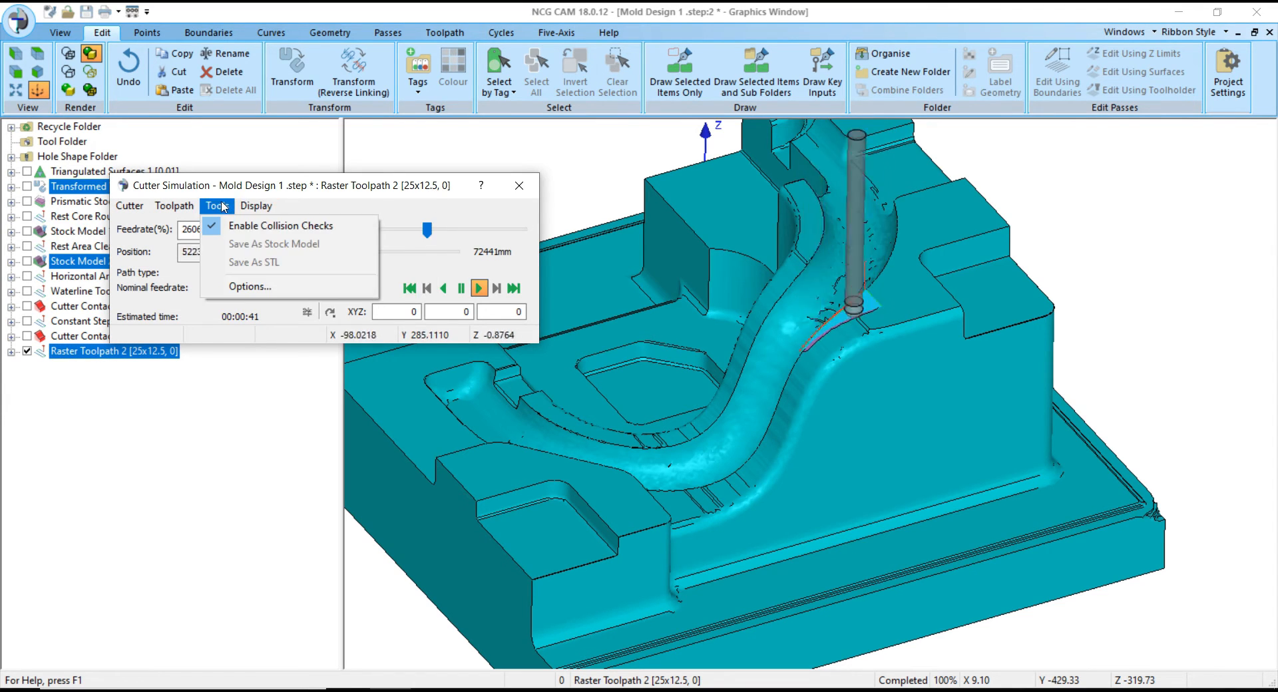
mouse_move(175, 205)
left_click(181, 227)
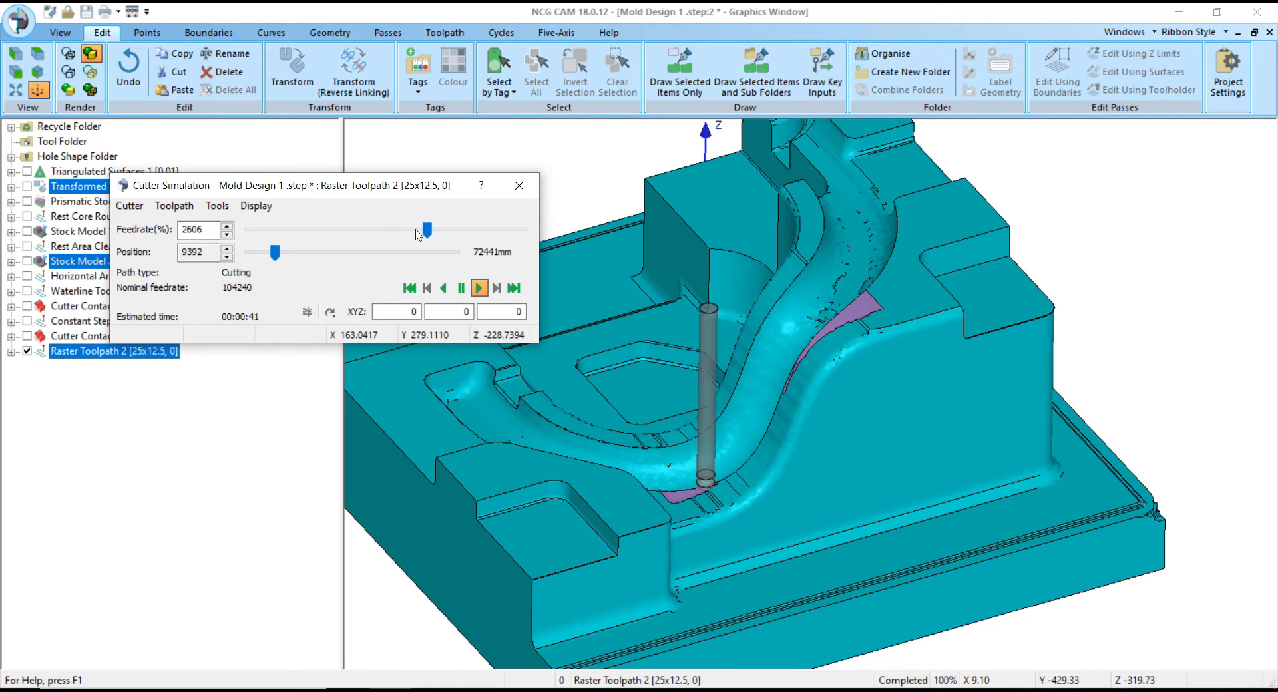
- Play the cutter simulation to its end with the feedrate at 40000%, inspect the machined S-shaped edge, and close the simulation
left_click_drag(425, 230, 315, 229)
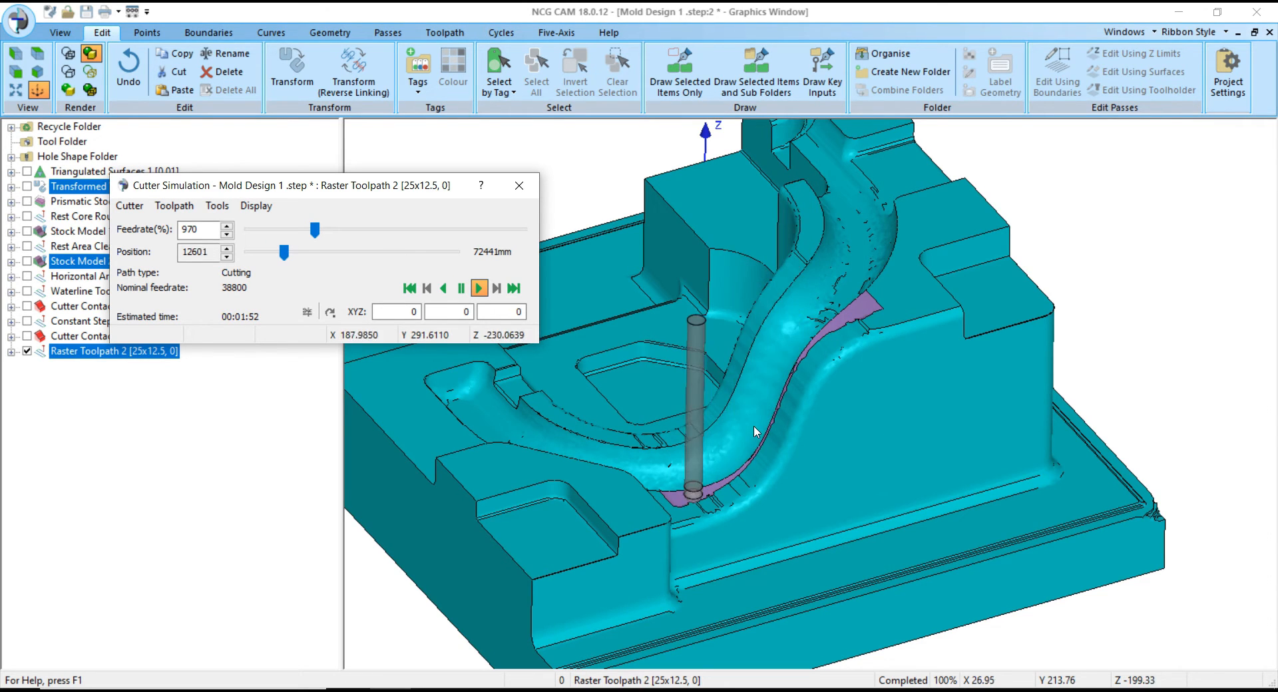
middle_click_drag(750, 462, 639, 493)
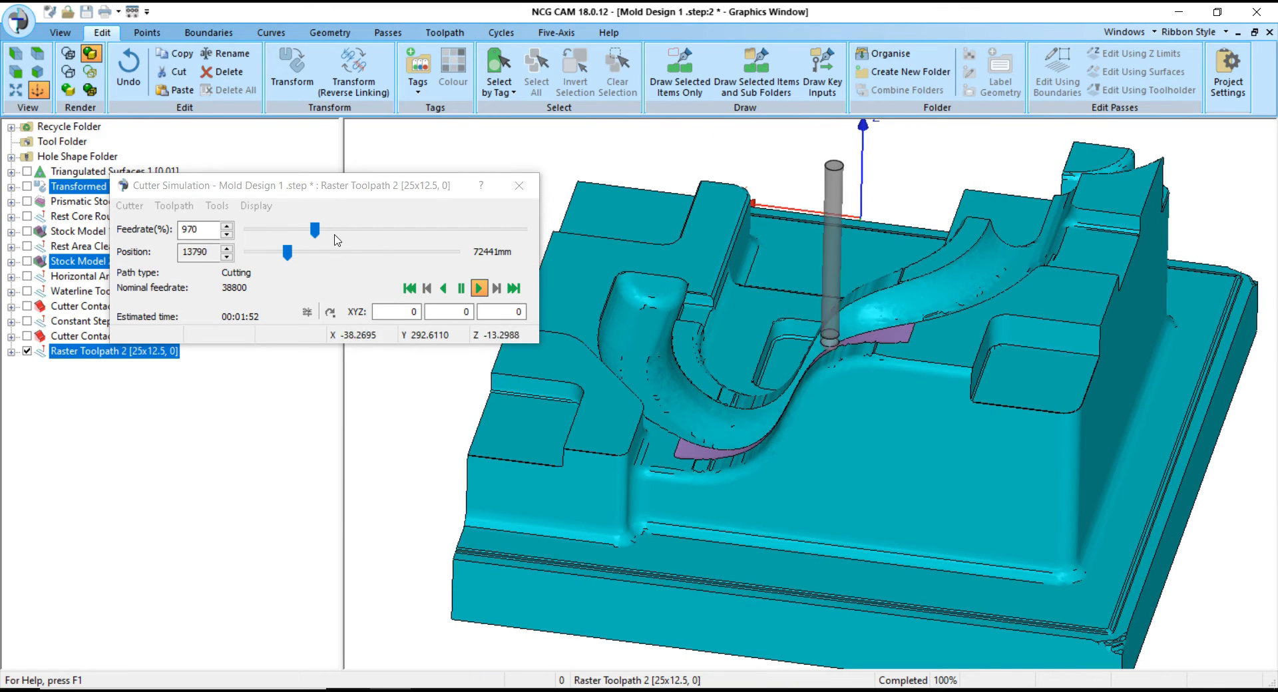
left_click_drag(315, 230, 526, 231)
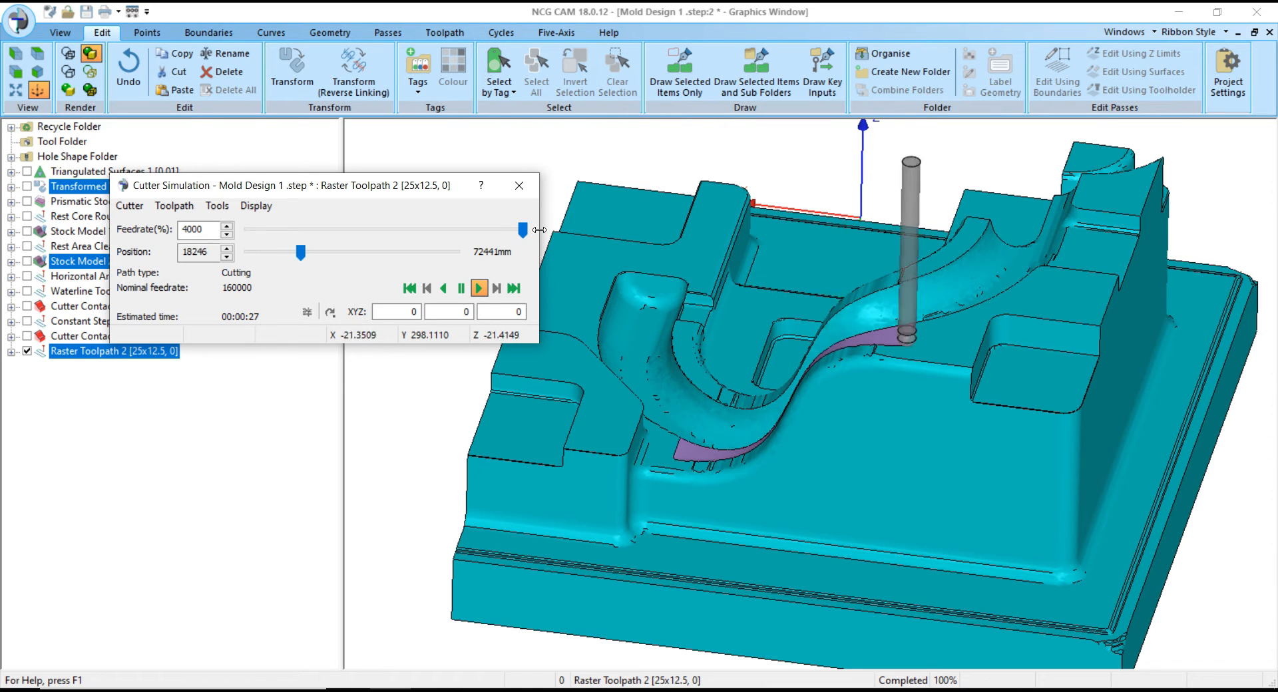
left_click(201, 229)
type("0")
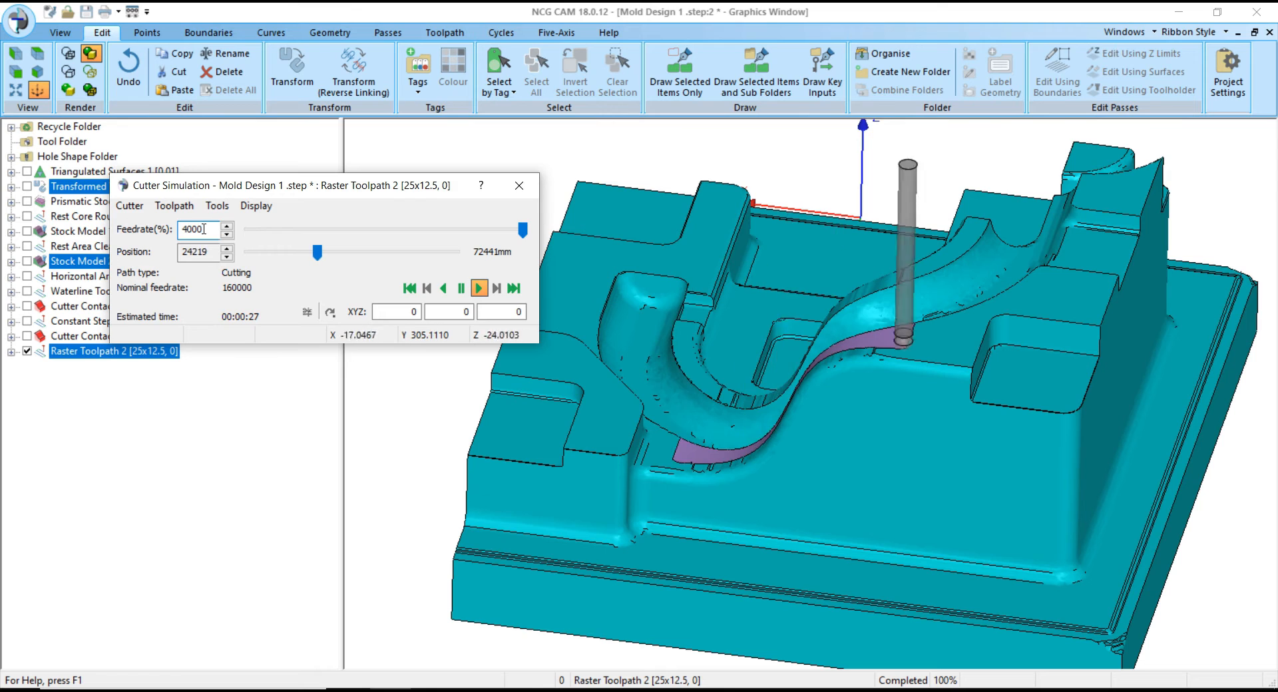
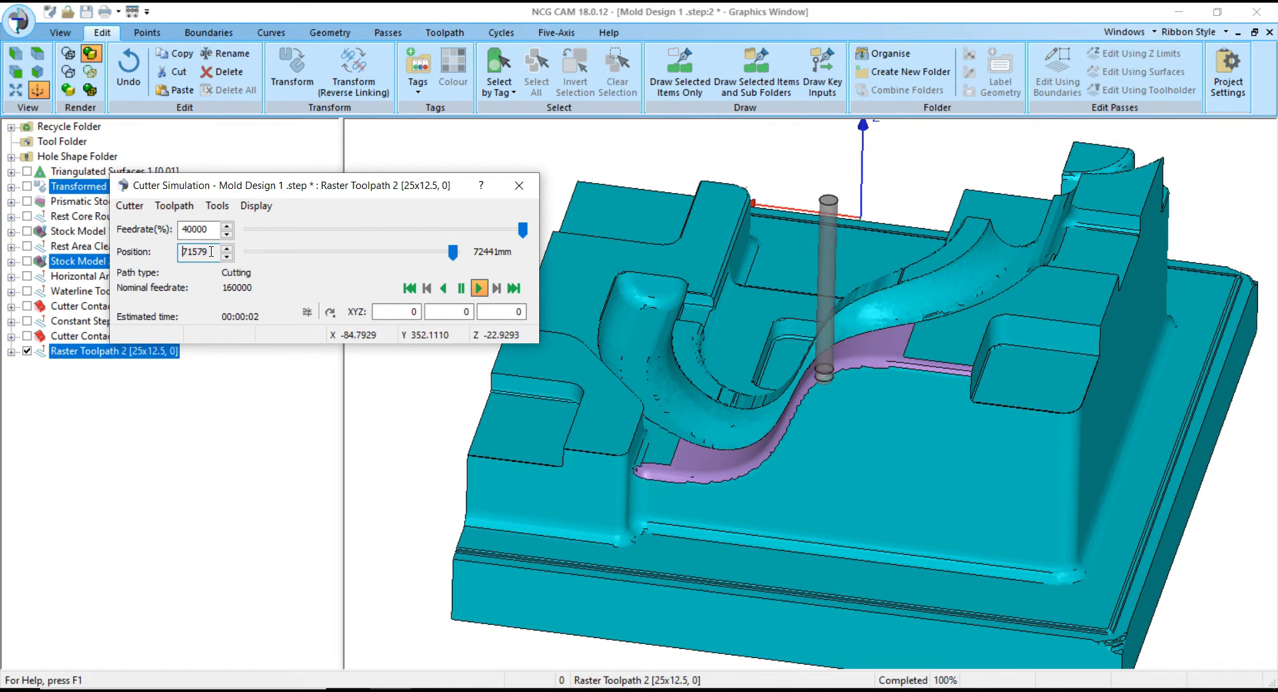
middle_click_drag(717, 490, 799, 439)
scroll(795, 426, "up", 2)
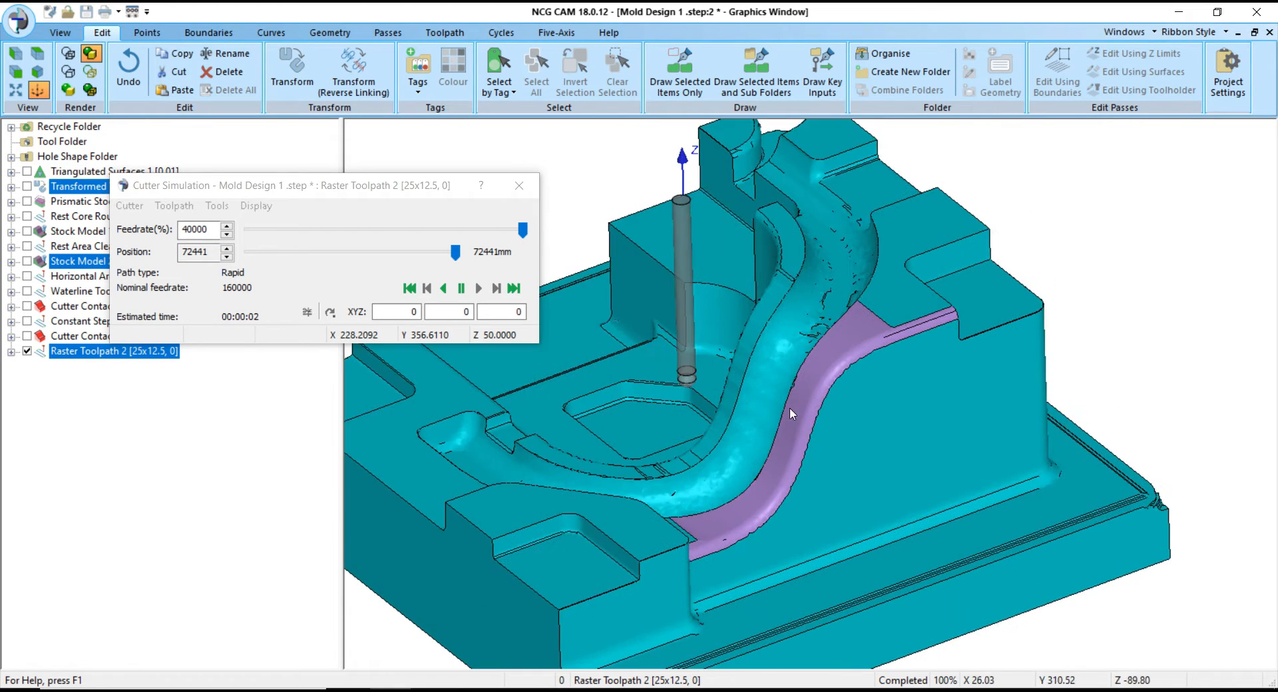
left_click(520, 186)
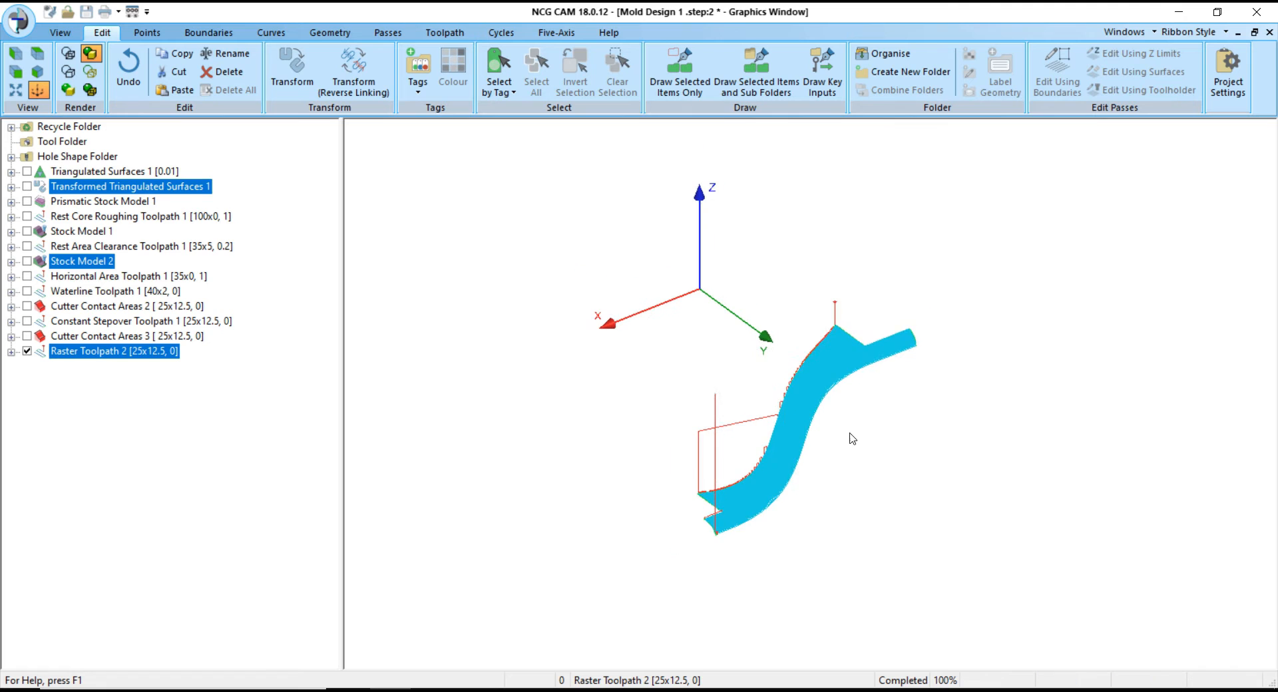
- Show Transformed Triangulated Surfaces 1 and hide Raster Toolpath 2, leaving the mold surfaces clear for face selection
left_click(70, 201)
left_click(36, 188)
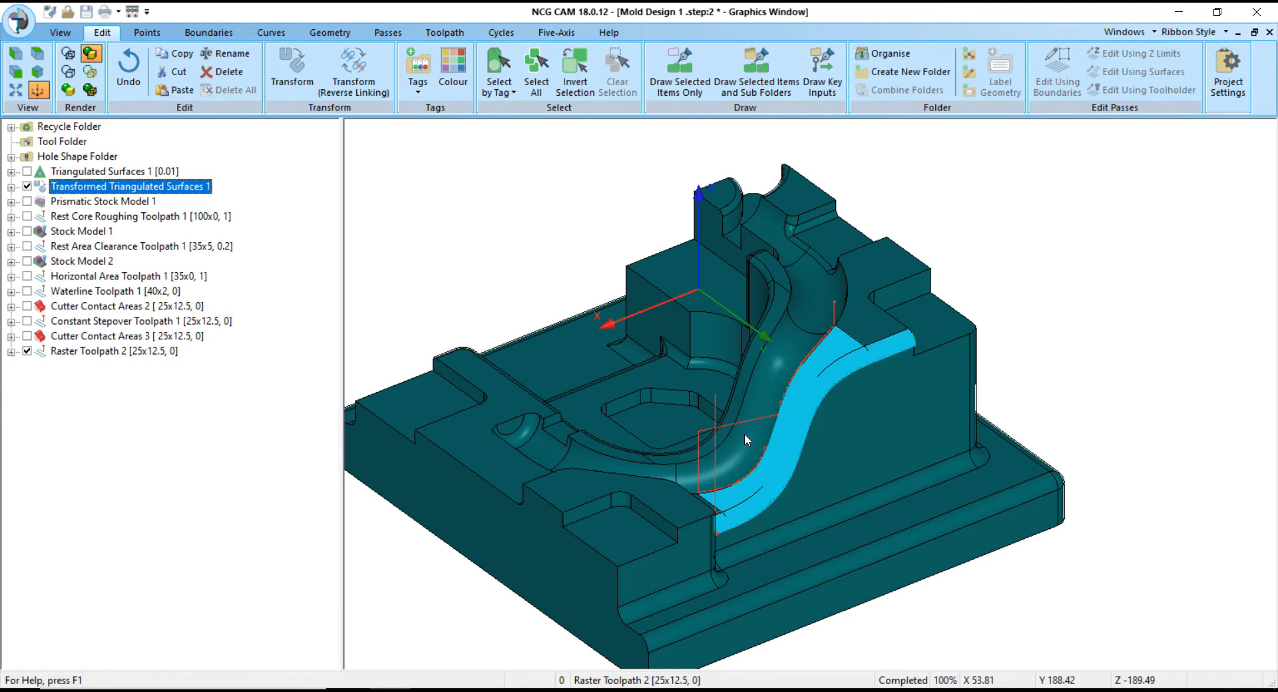
mouse_move(750, 439)
middle_mouse_down()
mouse_move(816, 444)
mouse_move(779, 458)
mouse_move(856, 510)
mouse_move(1005, 496)
mouse_move(768, 292)
mouse_move(760, 497)
mouse_move(845, 522)
mouse_move(723, 504)
mouse_move(908, 370)
mouse_move(885, 468)
mouse_move(891, 452)
middle_mouse_up()
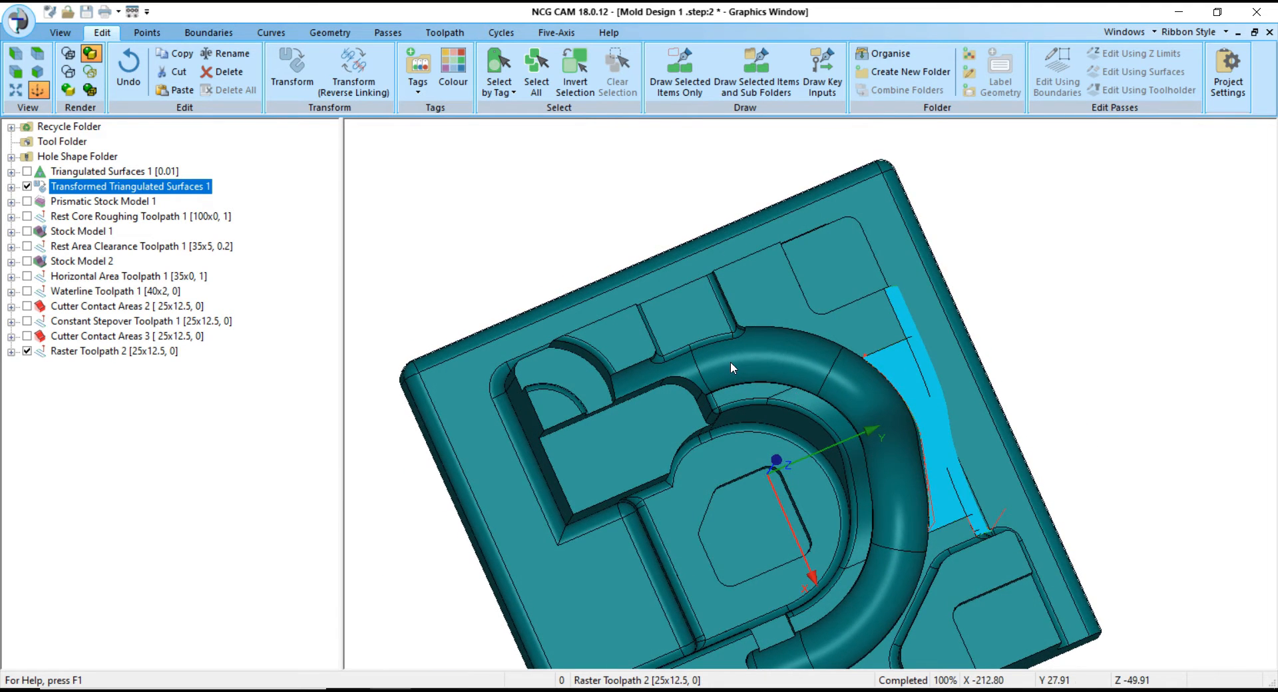
scroll(729, 361, "up", 5)
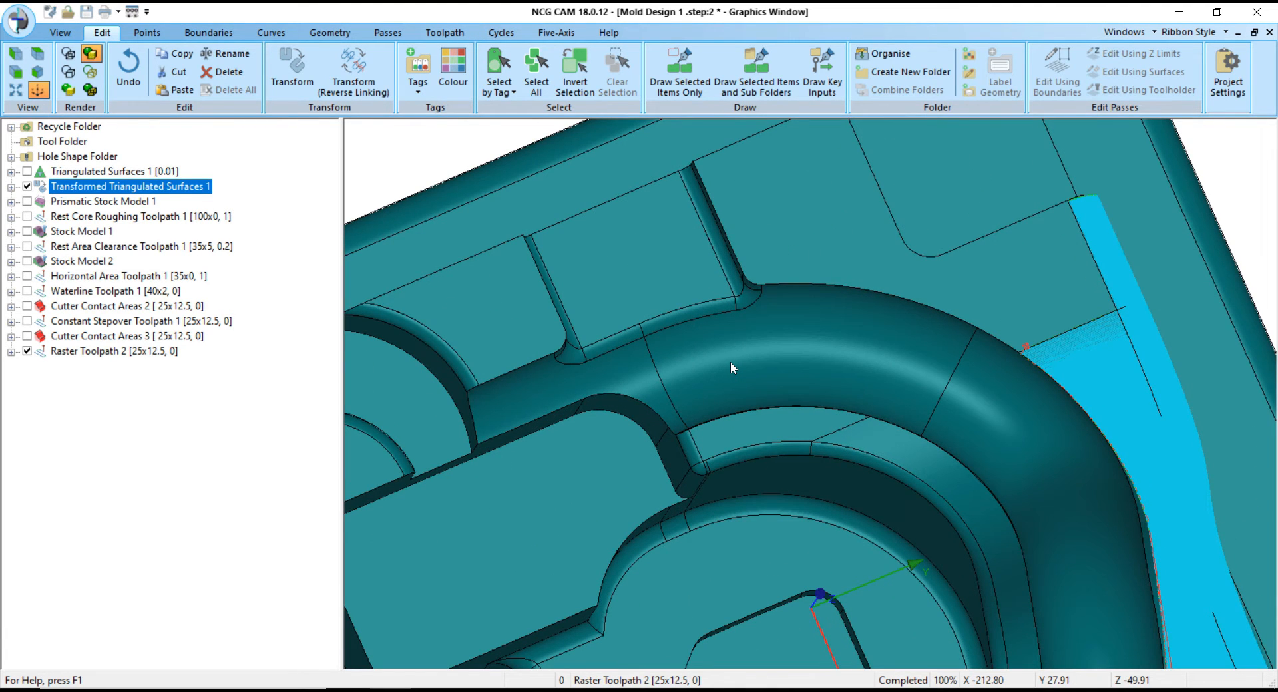
scroll(671, 330, "down", 3)
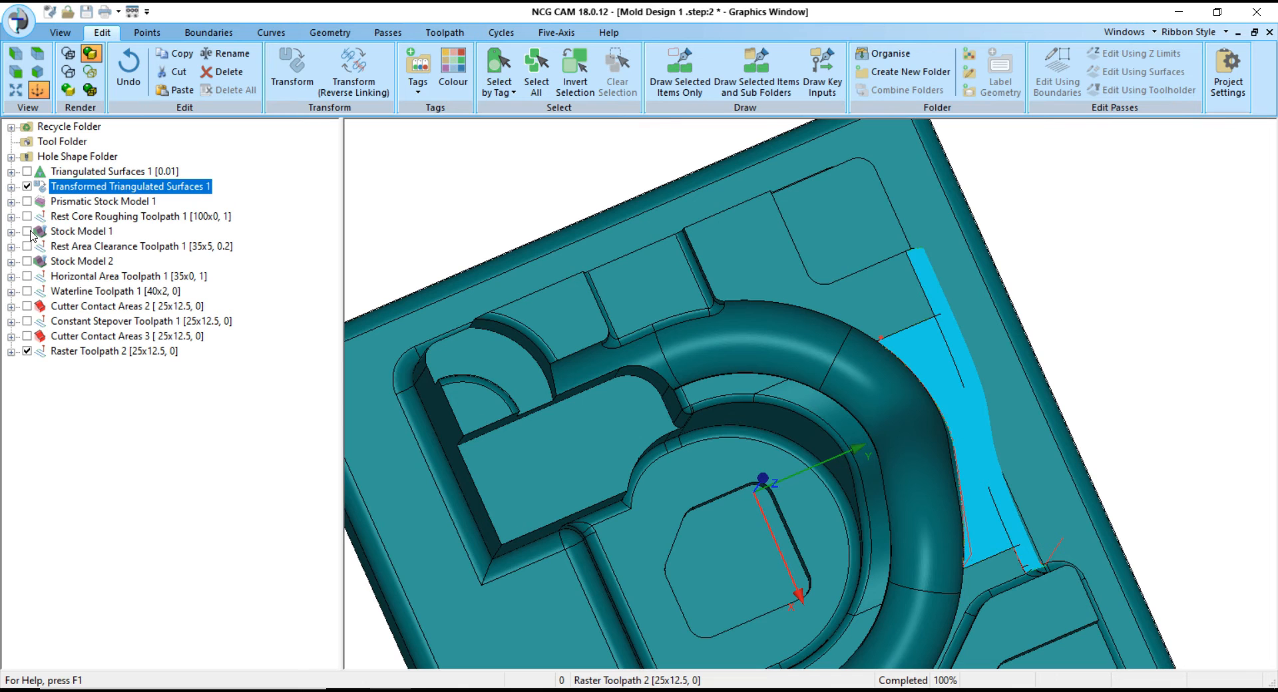
left_click(27, 352)
scroll(693, 366, "down", 5)
middle_click_drag(694, 366, 780, 554)
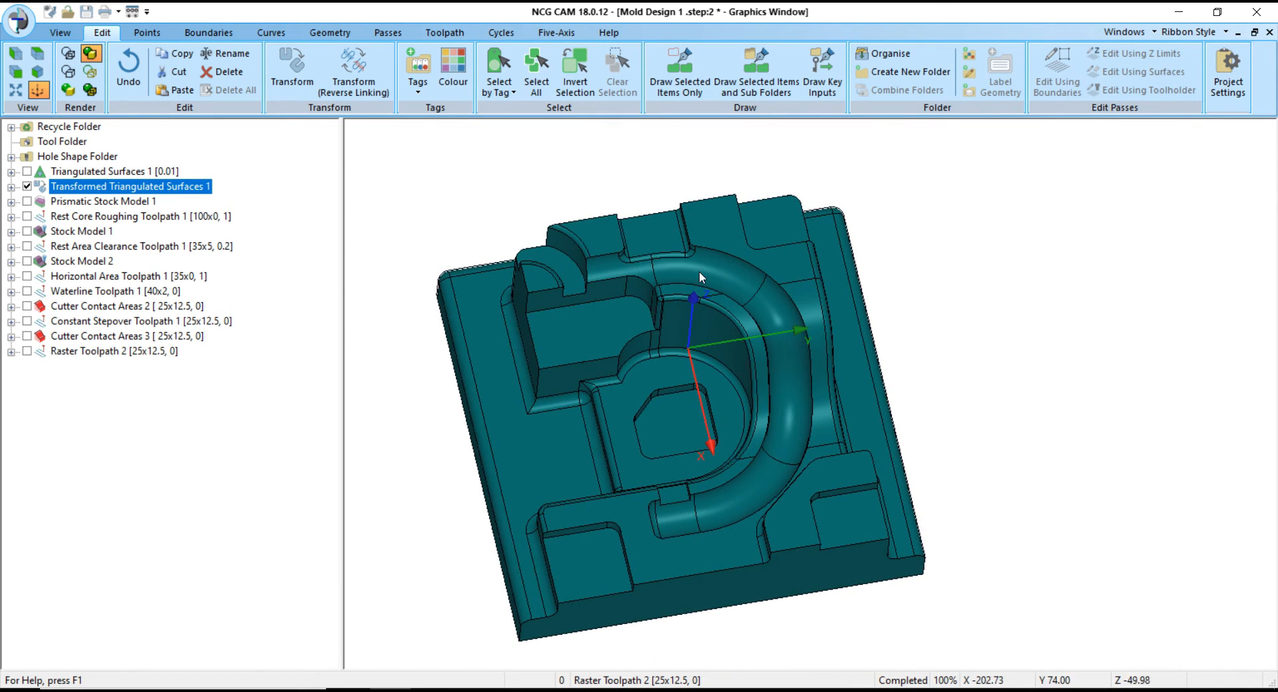
- Select the small fillet faces along the raised pad's edge, where it meets the U-shaped tubular surface, including its corner fillets
scroll(669, 258, "up", 3)
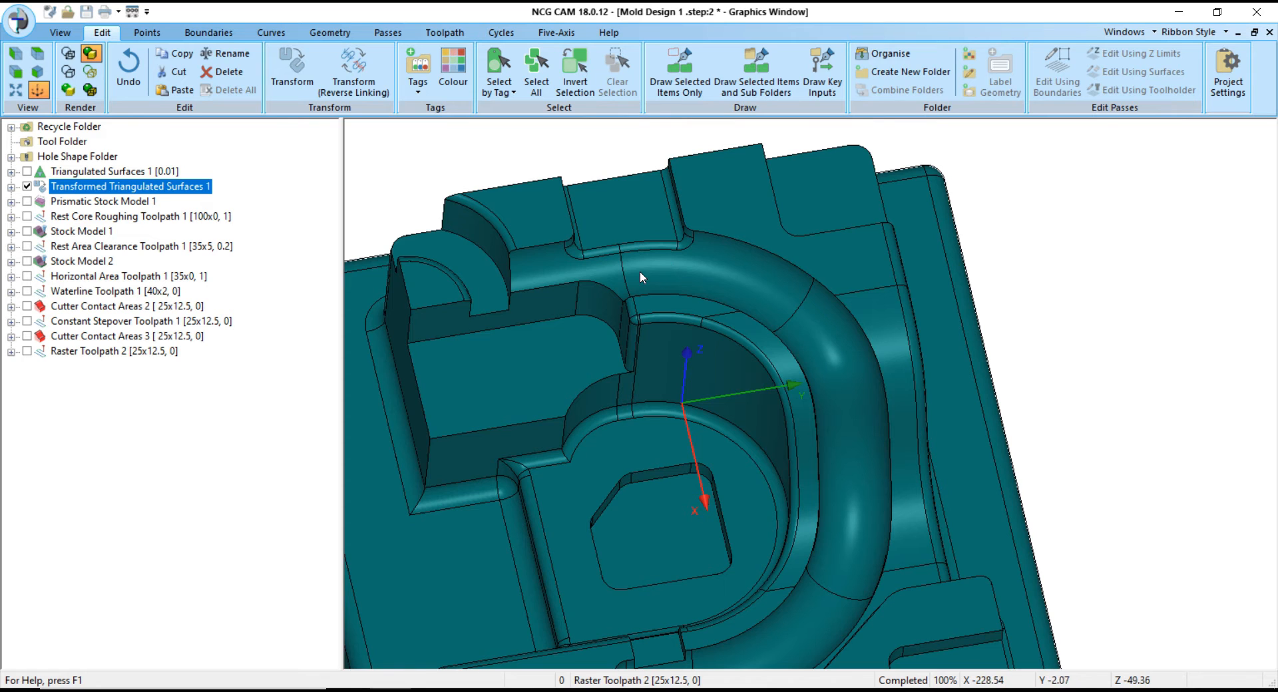
scroll(633, 246, "up", 4)
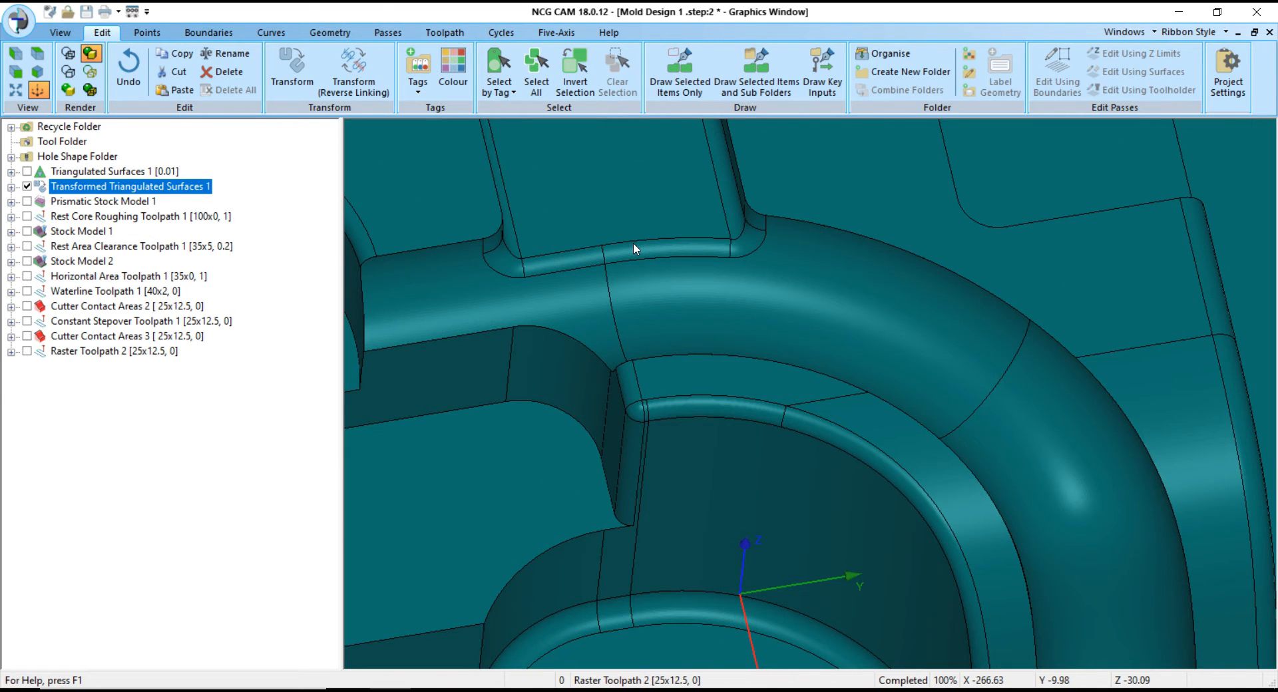
left_click(633, 248)
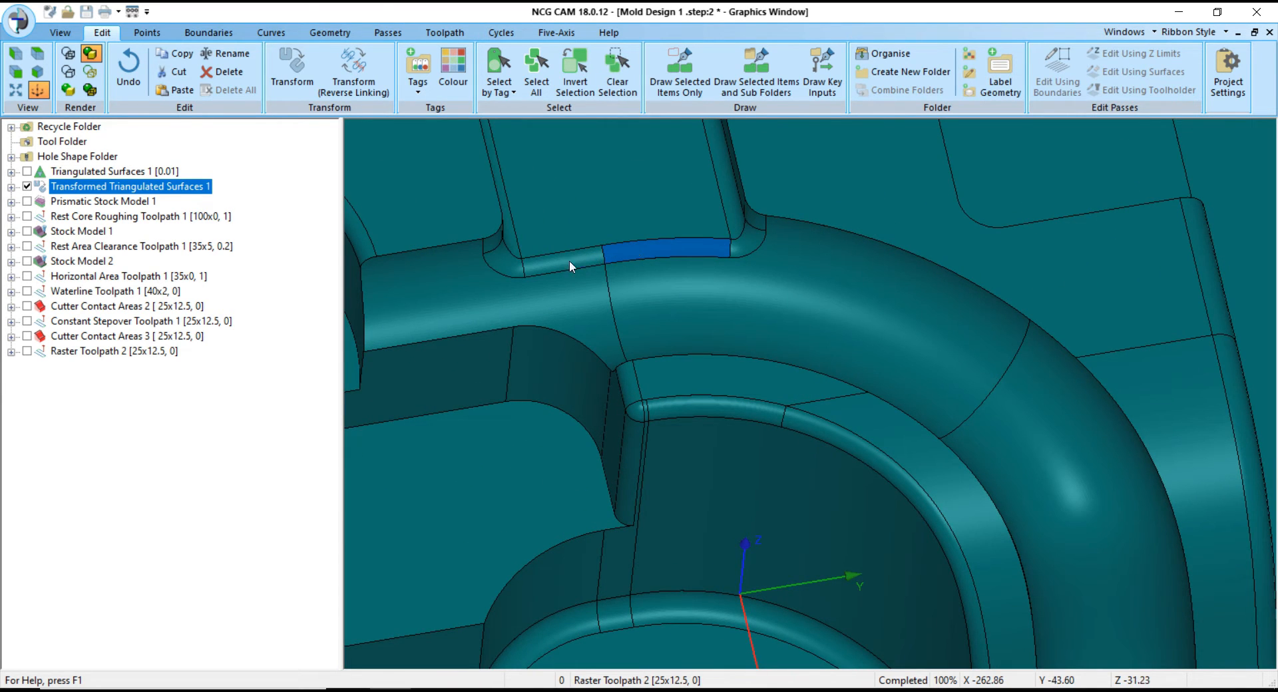
left_click(499, 257)
middle_click_drag(496, 243, 746, 263)
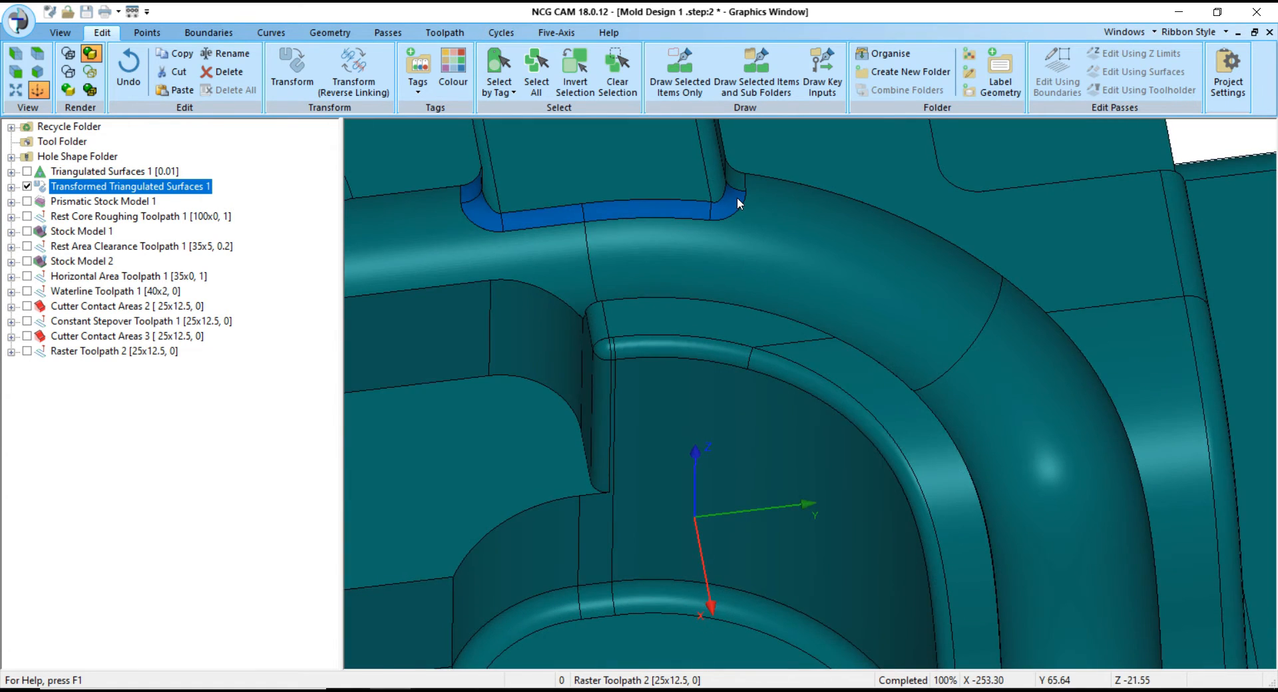
scroll(737, 193, "up", 3)
- Add the U-shaped tubular surface's faces to the selection, from the stepped block around the bend to the straight section near its closed end
left_click(775, 235)
scroll(774, 235, "down", 2)
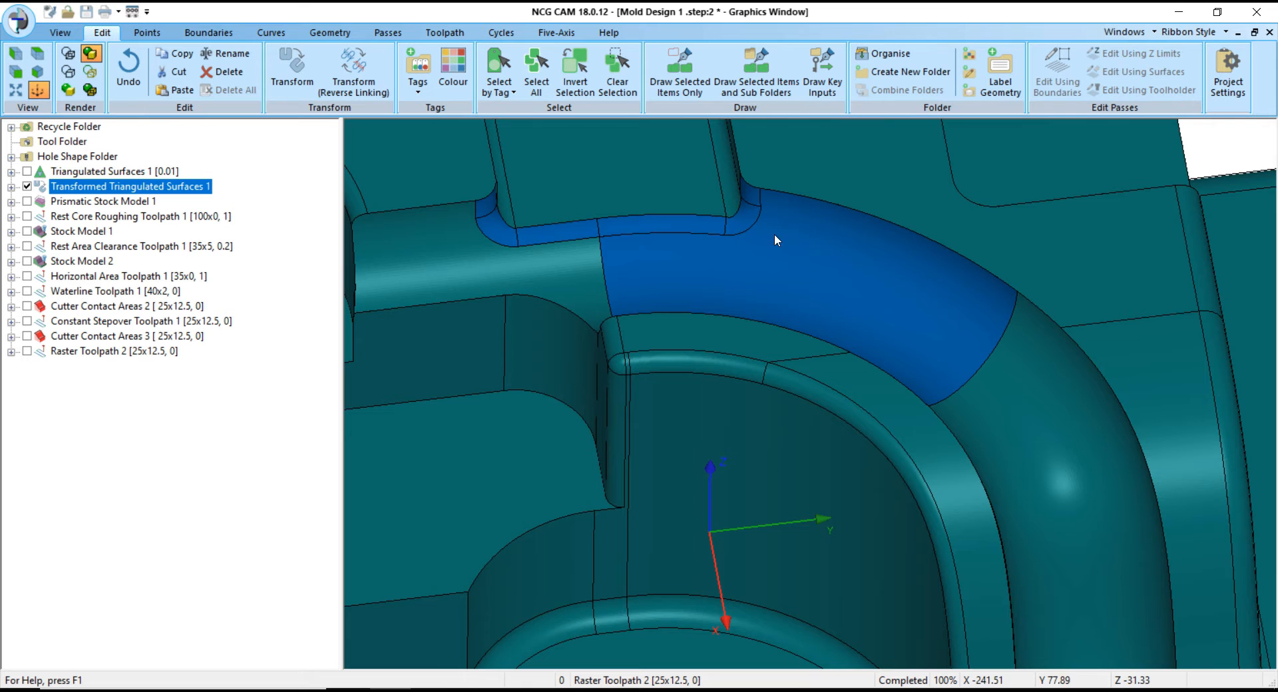
left_click(567, 258)
scroll(827, 353, "down", 2)
middle_click_drag(827, 353, 814, 370)
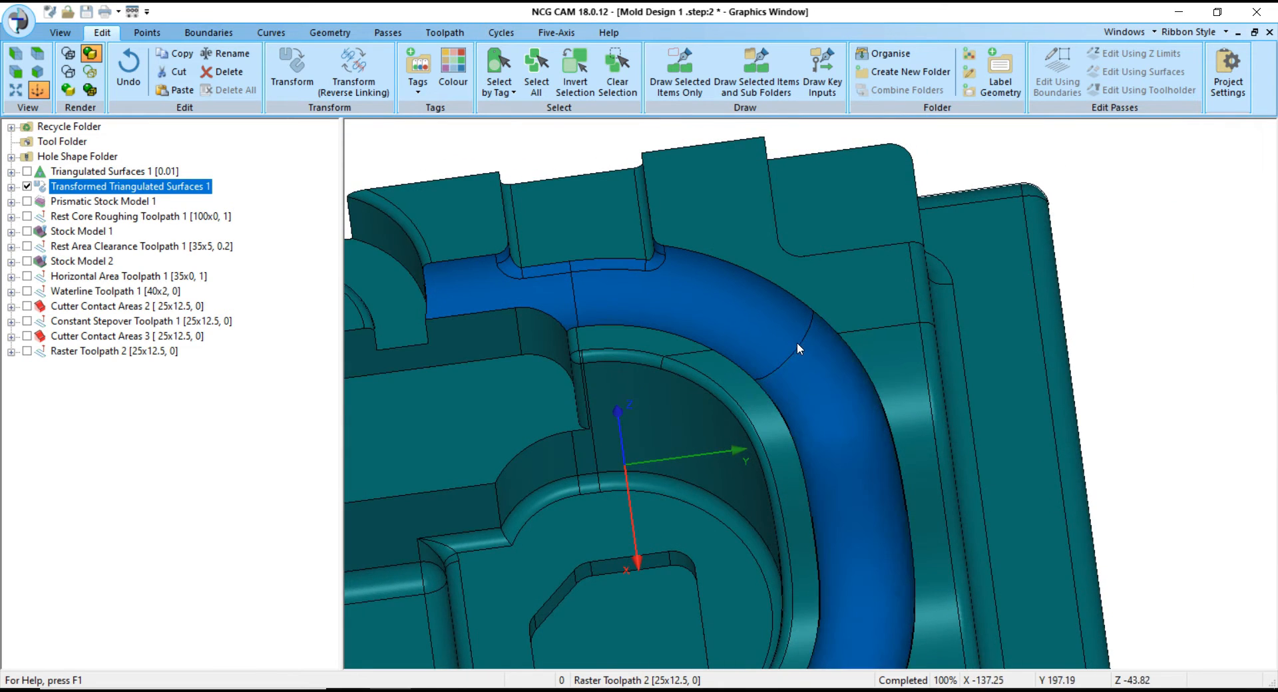
scroll(797, 342, "down", 3)
scroll(794, 529, "up", 2)
left_click(794, 528)
left_click(630, 600)
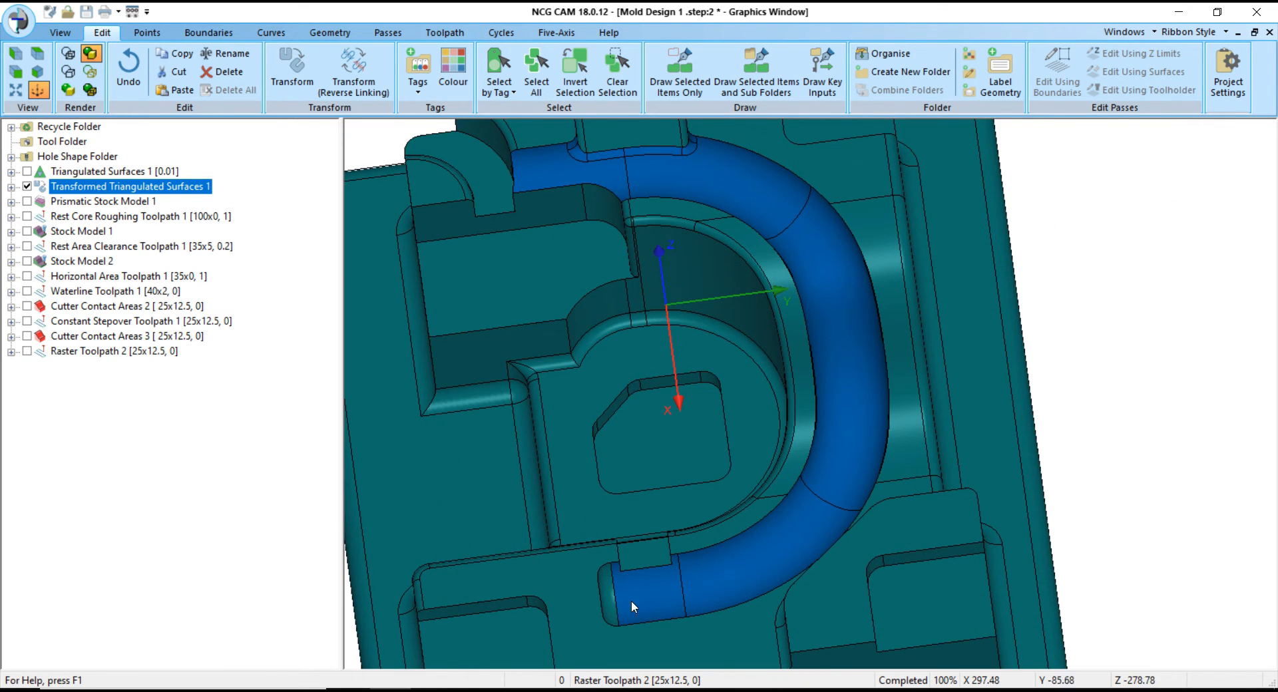
- Add the rounded face and end cap at the tubular surface's closed end to the selection, and check the selected faces along its length
scroll(631, 600, "up", 2)
scroll(550, 521, "up", 3)
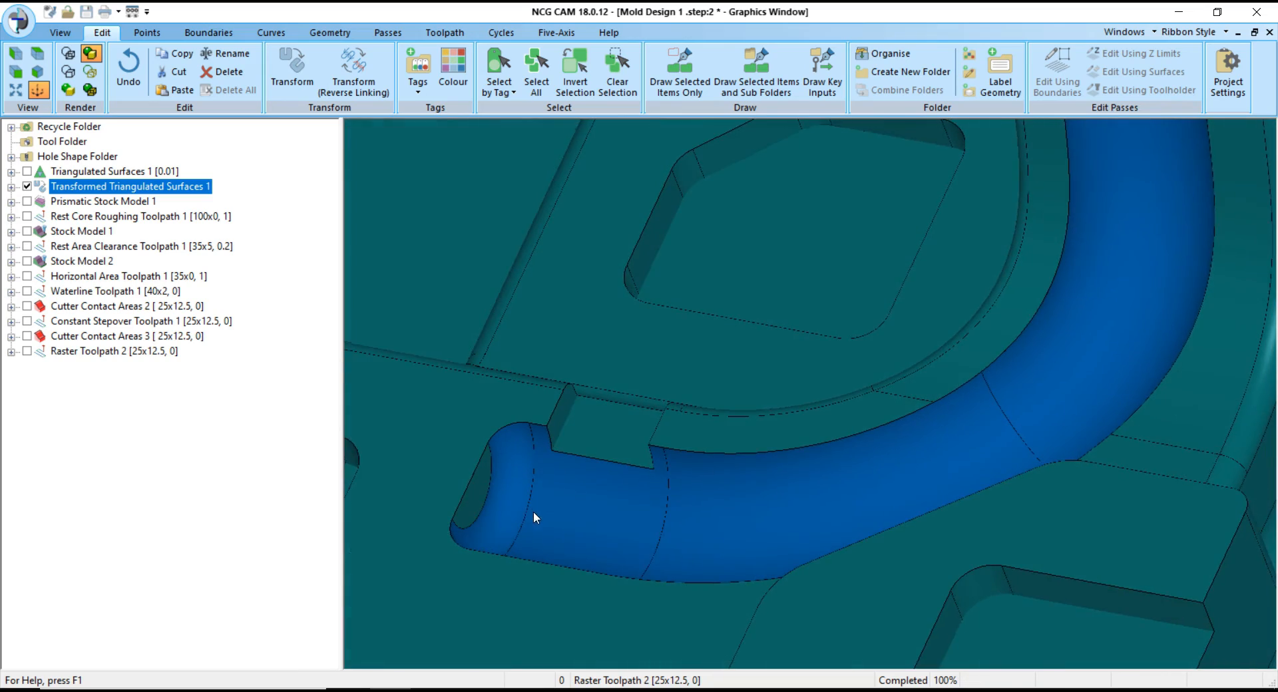
scroll(502, 506, "up", 1)
left_click(470, 495)
scroll(549, 517, "down", 3)
middle_click_drag(549, 517, 760, 483)
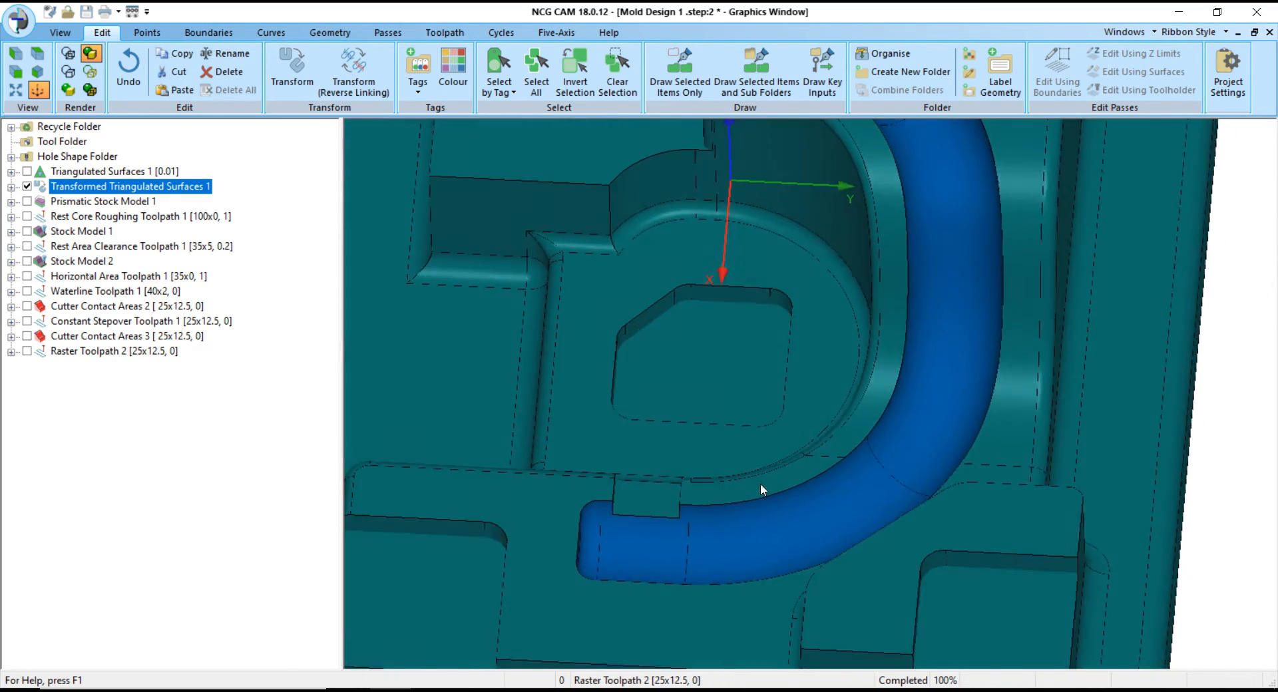
scroll(741, 445, "down", 2)
scroll(737, 436, "down", 3)
middle_click_drag(738, 436, 796, 464)
scroll(713, 330, "up", 3)
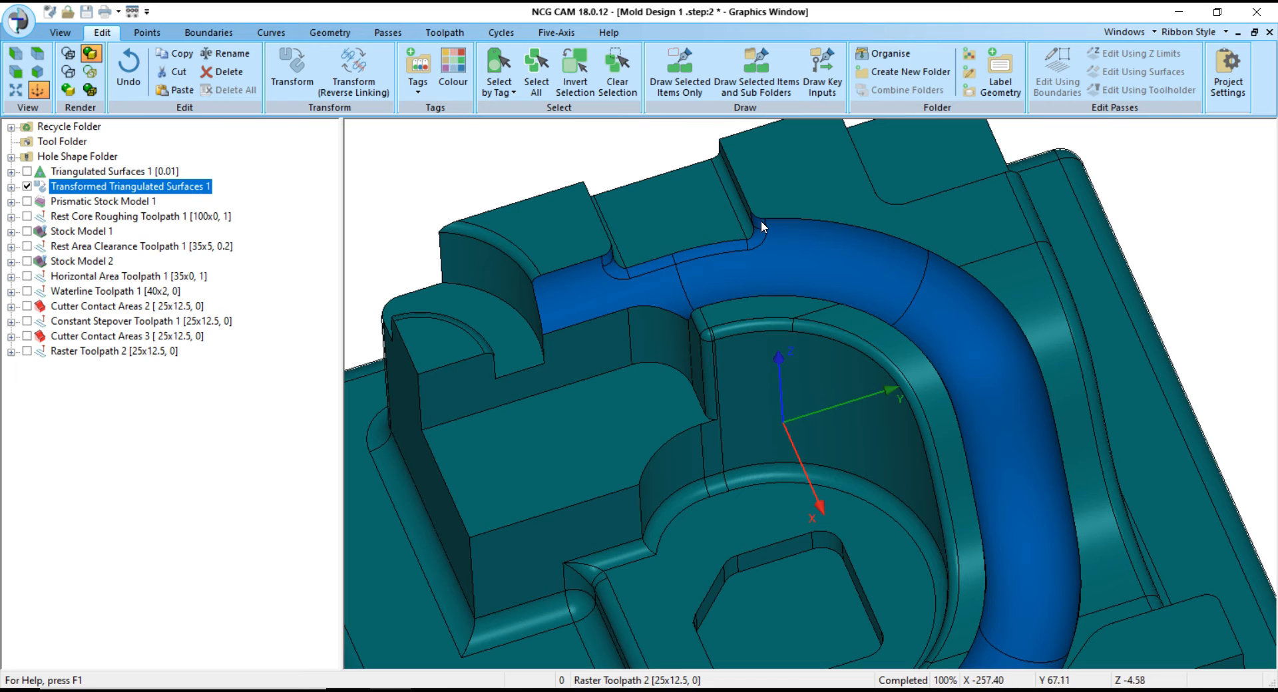
scroll(736, 285, "down", 3)
middle_click_drag(844, 297, 629, 181)
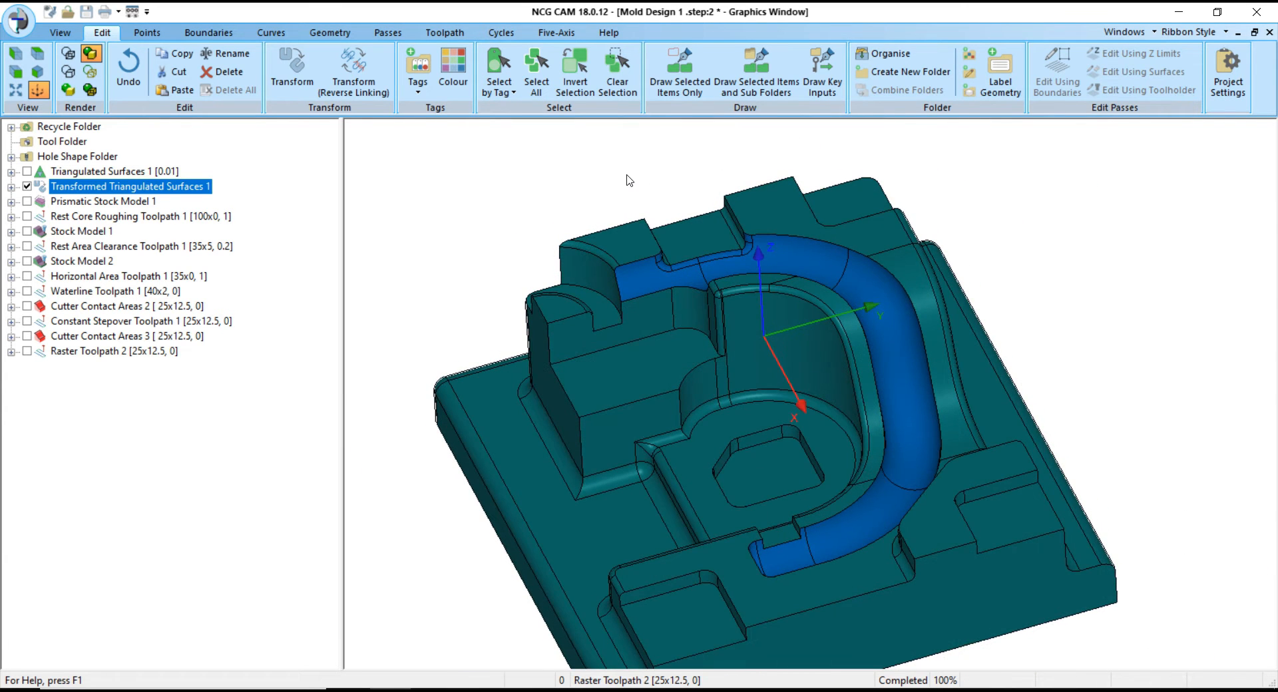
- Create a silhouette boundary from the selected tubular and fillet faces
left_click(331, 34)
left_click(238, 36)
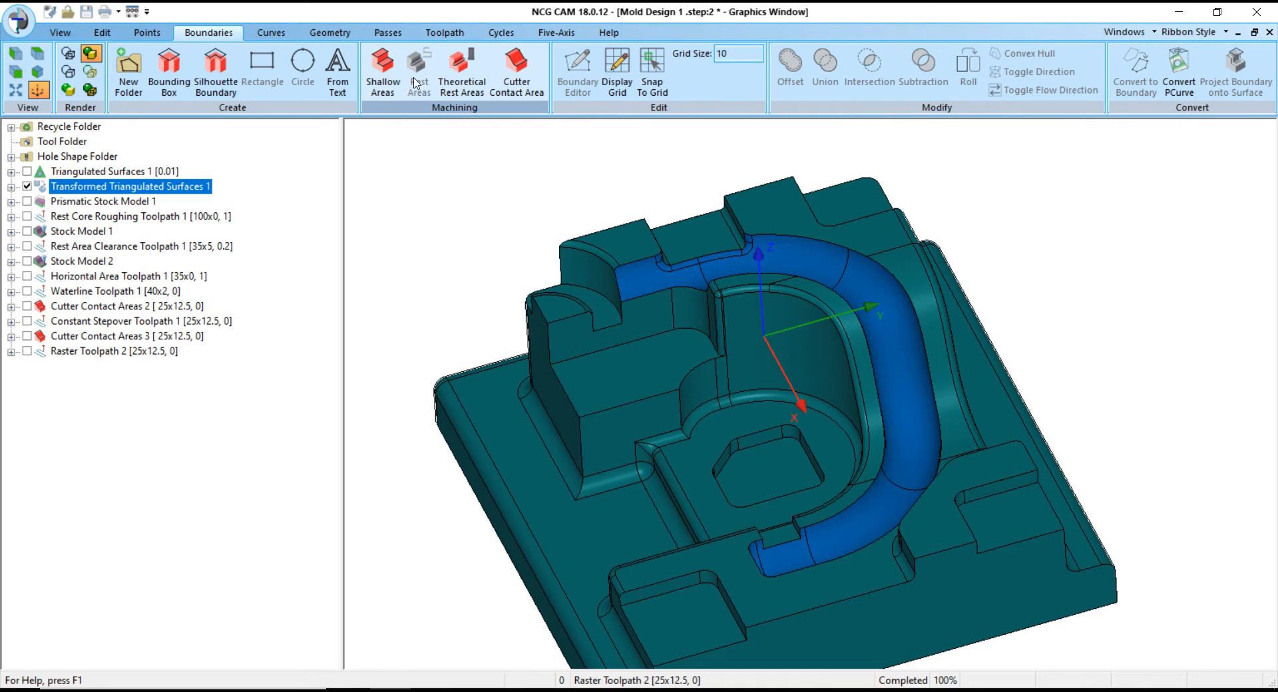
left_click(382, 73)
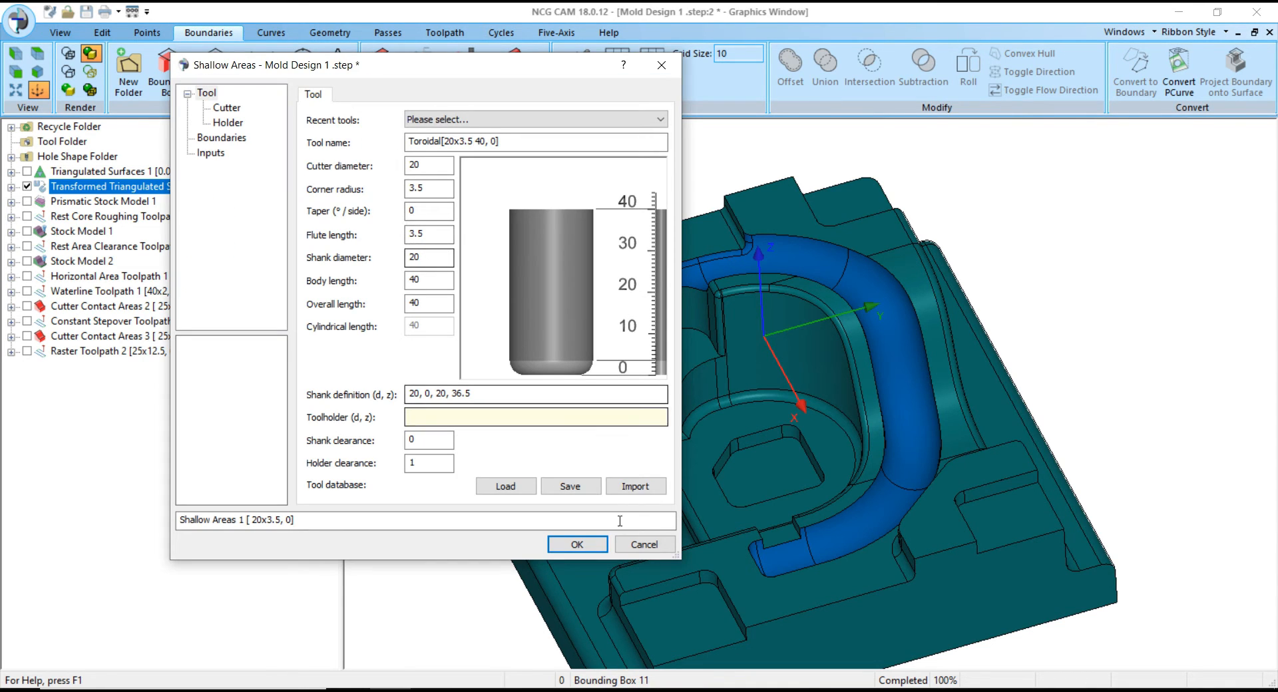
key("Escape")
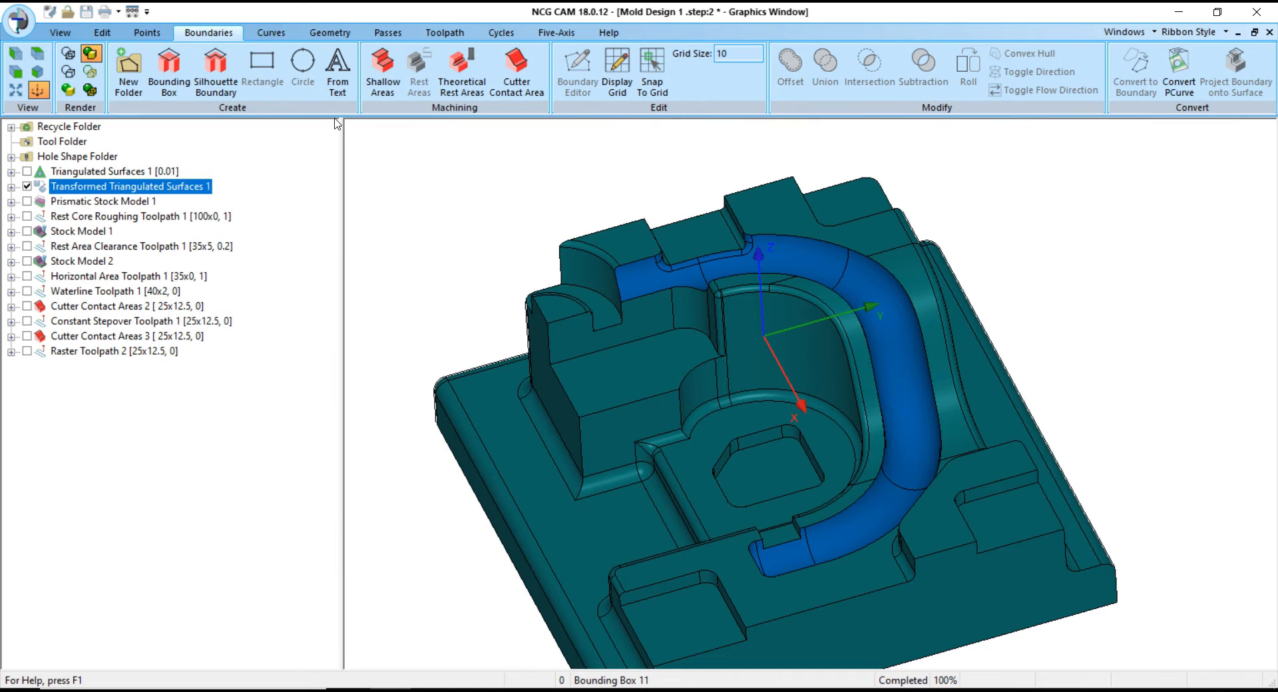
left_click(213, 76)
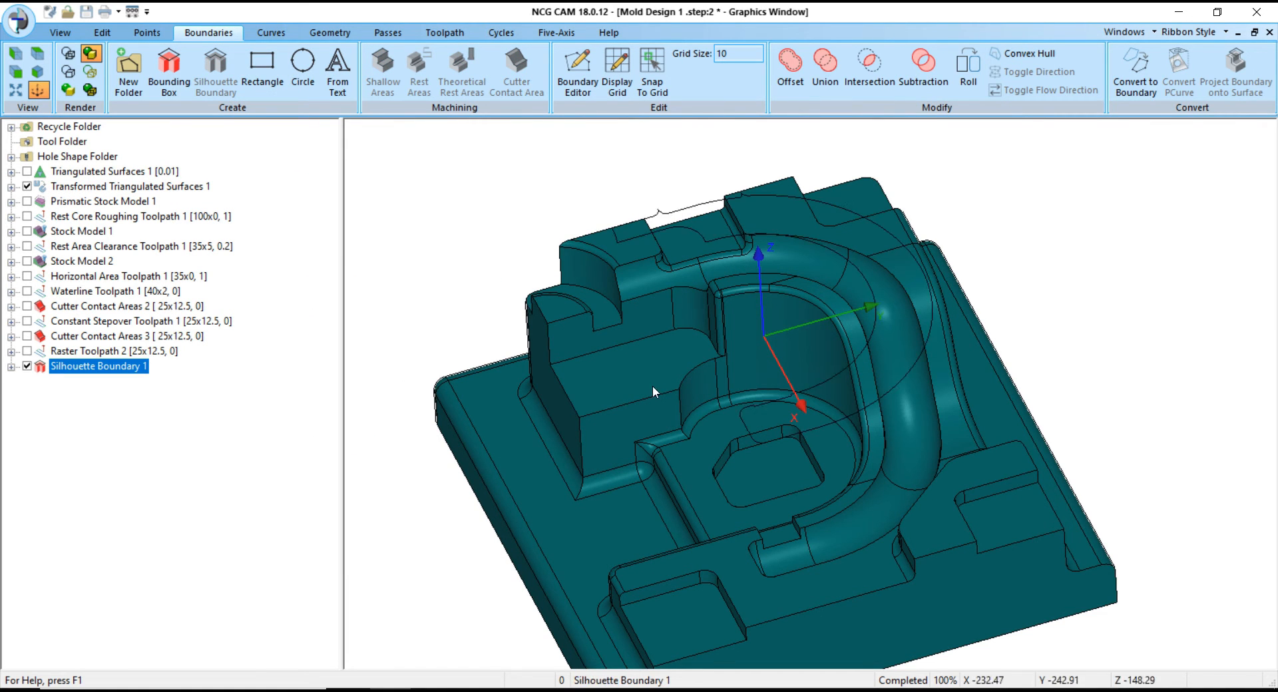
- Examine the silhouette boundary from above and at its pointed spike beside the fillet corner, comparing it with the transformed surfaces hidden and shown
scroll(653, 387, "down", 2)
middle_click_drag(748, 361, 756, 338)
scroll(693, 255, "up", 4)
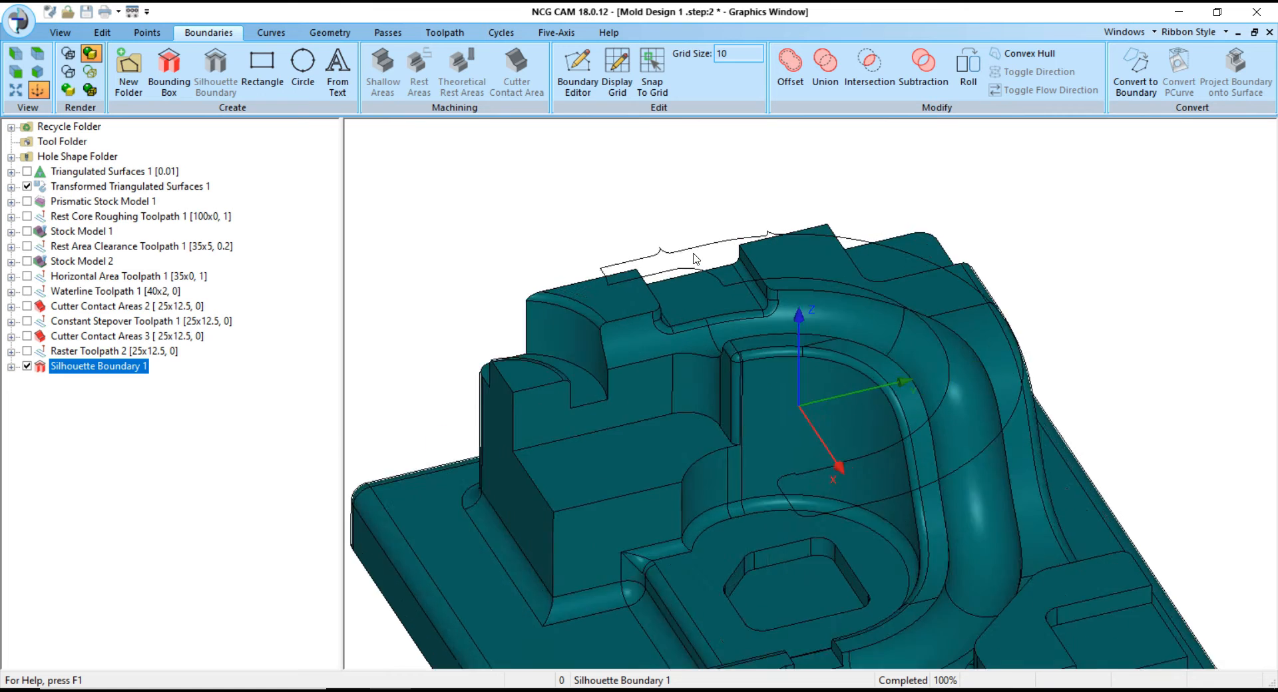
scroll(693, 258, "up", 2)
key("F5")
scroll(544, 338, "down", 2)
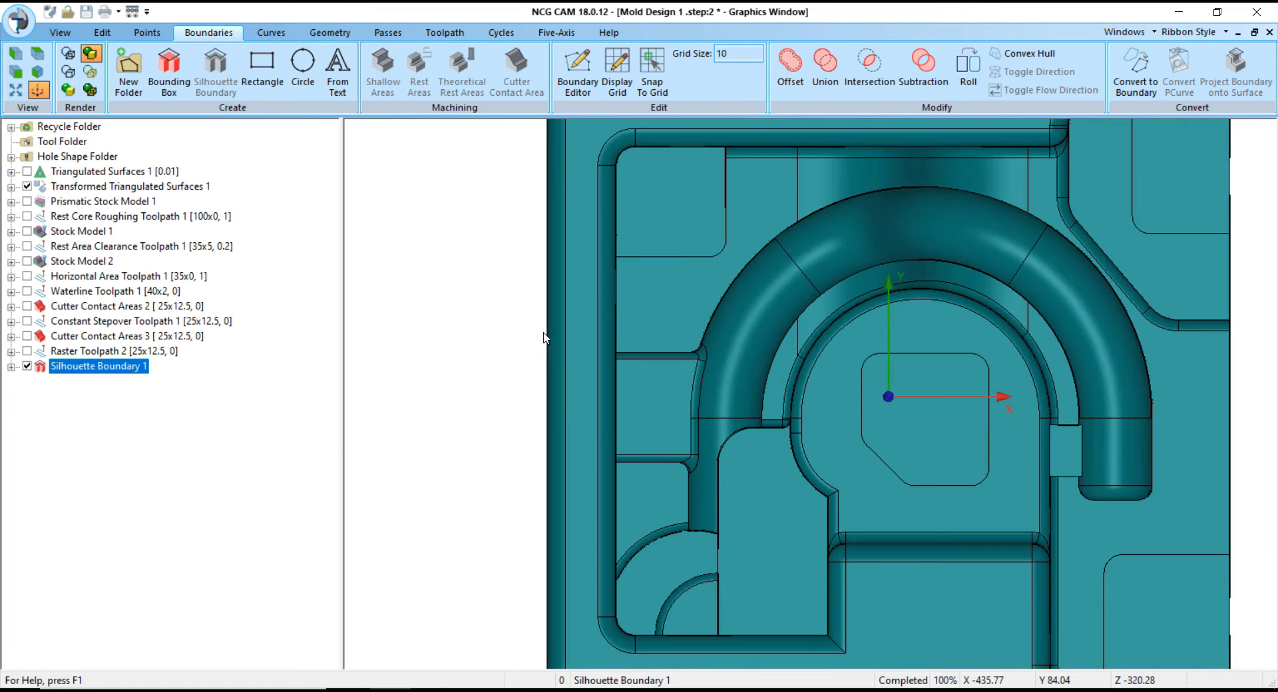
left_click(28, 187)
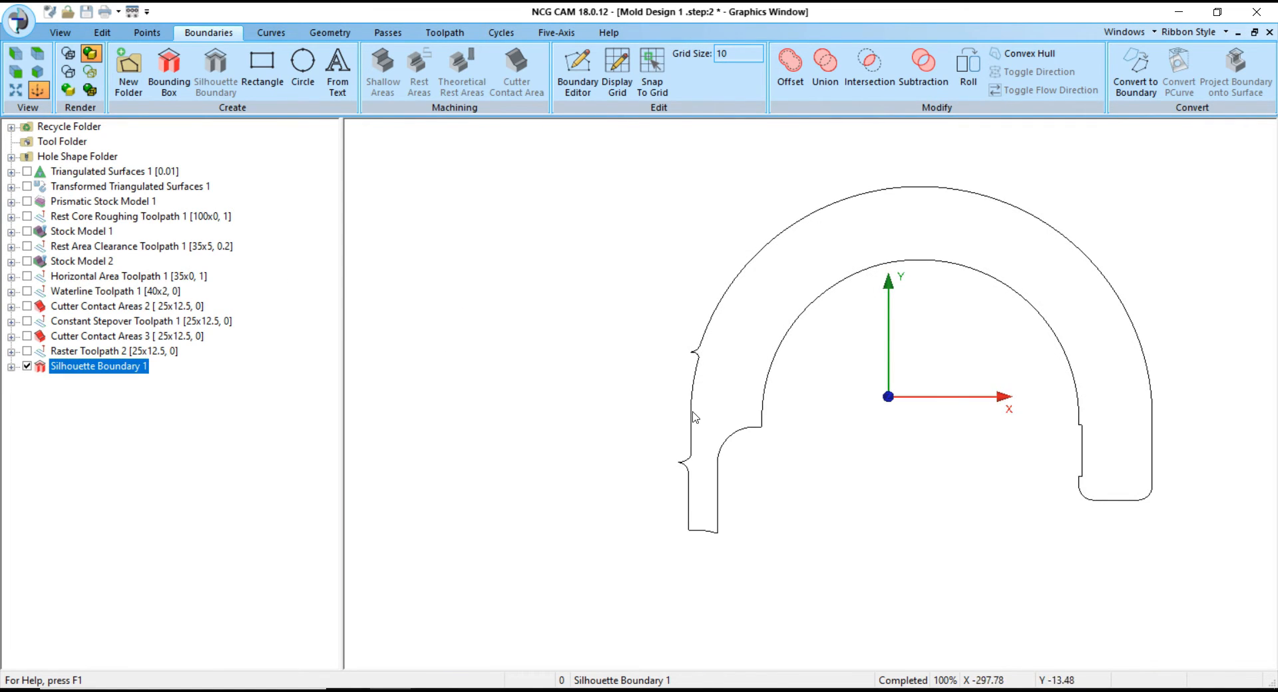
scroll(700, 351, "up", 4)
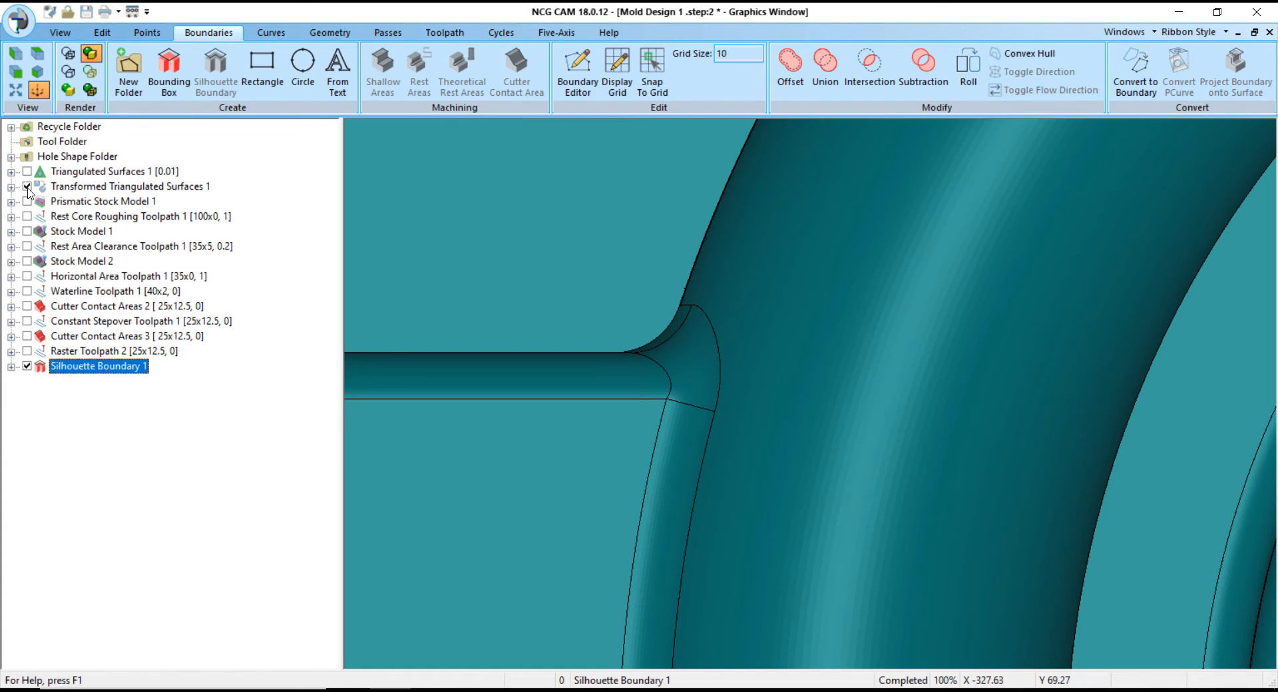
left_click(27, 188)
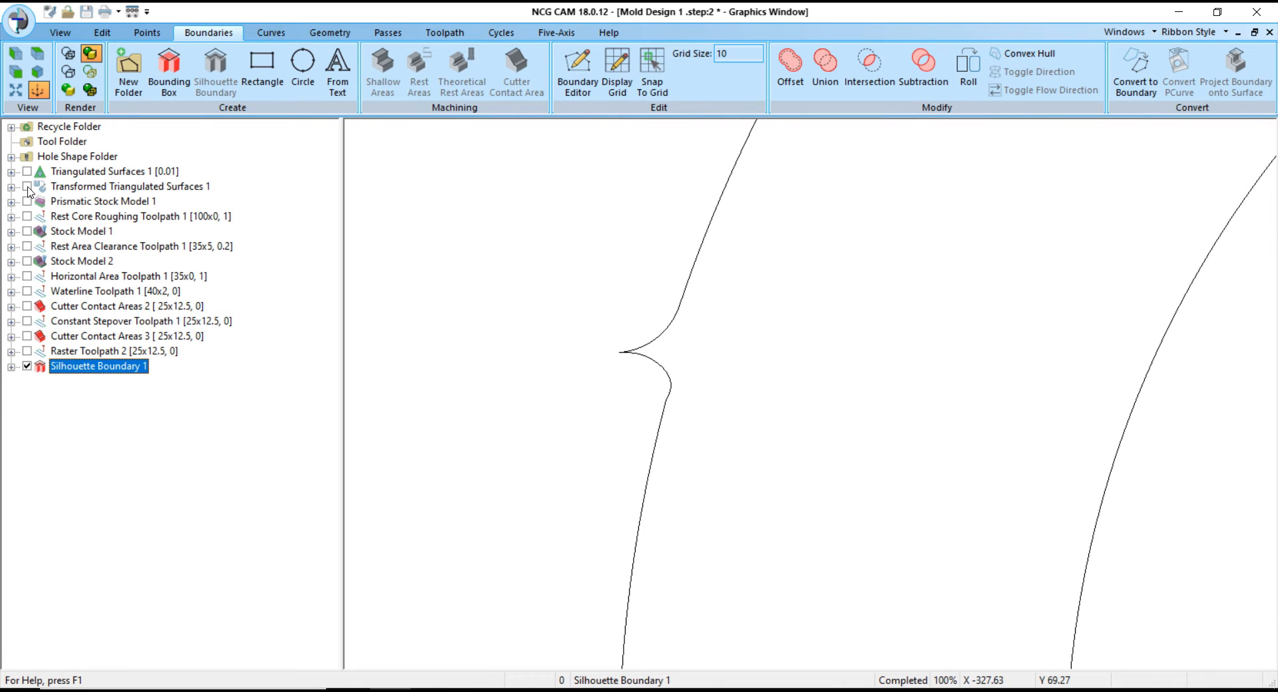
left_click(27, 188)
scroll(609, 347, "down", 6)
mouse_move(609, 350)
middle_mouse_down()
mouse_move(592, 237)
mouse_move(935, 423)
mouse_move(884, 469)
mouse_move(808, 260)
mouse_move(730, 271)
middle_mouse_up()
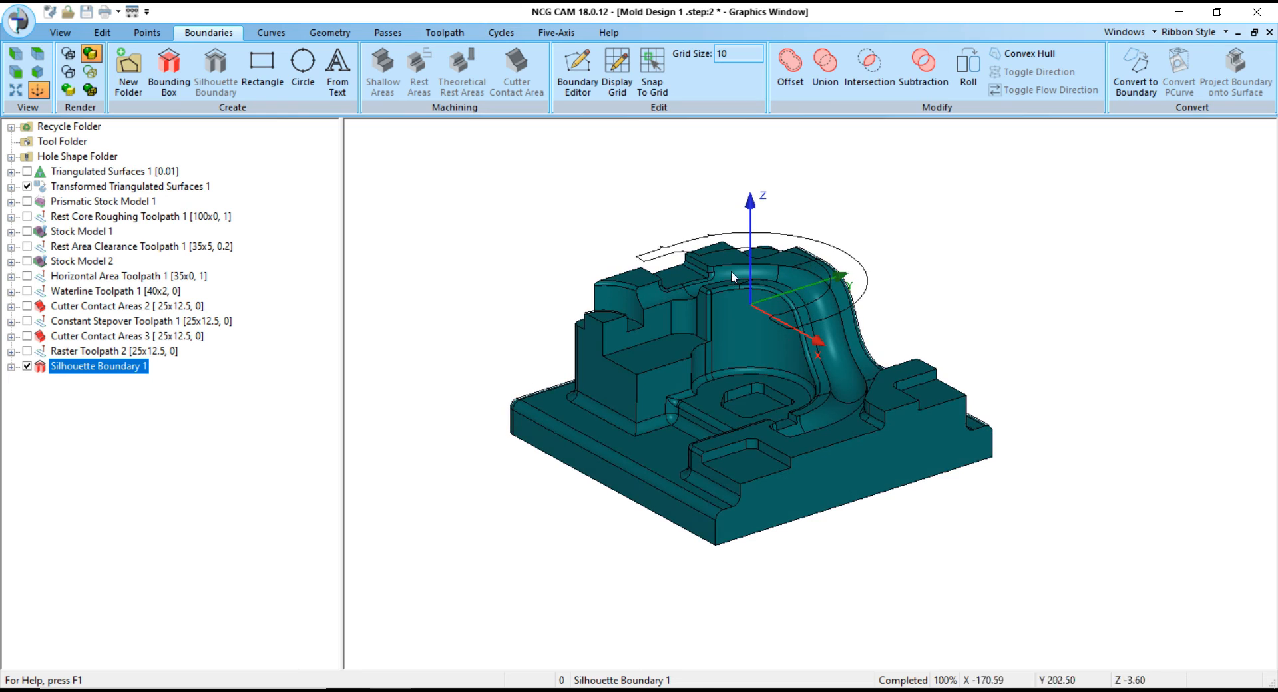
- Create constant stepover passes on the transformed surfaces within the silhouette boundary, using the 25x12.5 BN25 tool and 0.5 horizontal and vertical stepovers
left_click(71, 189)
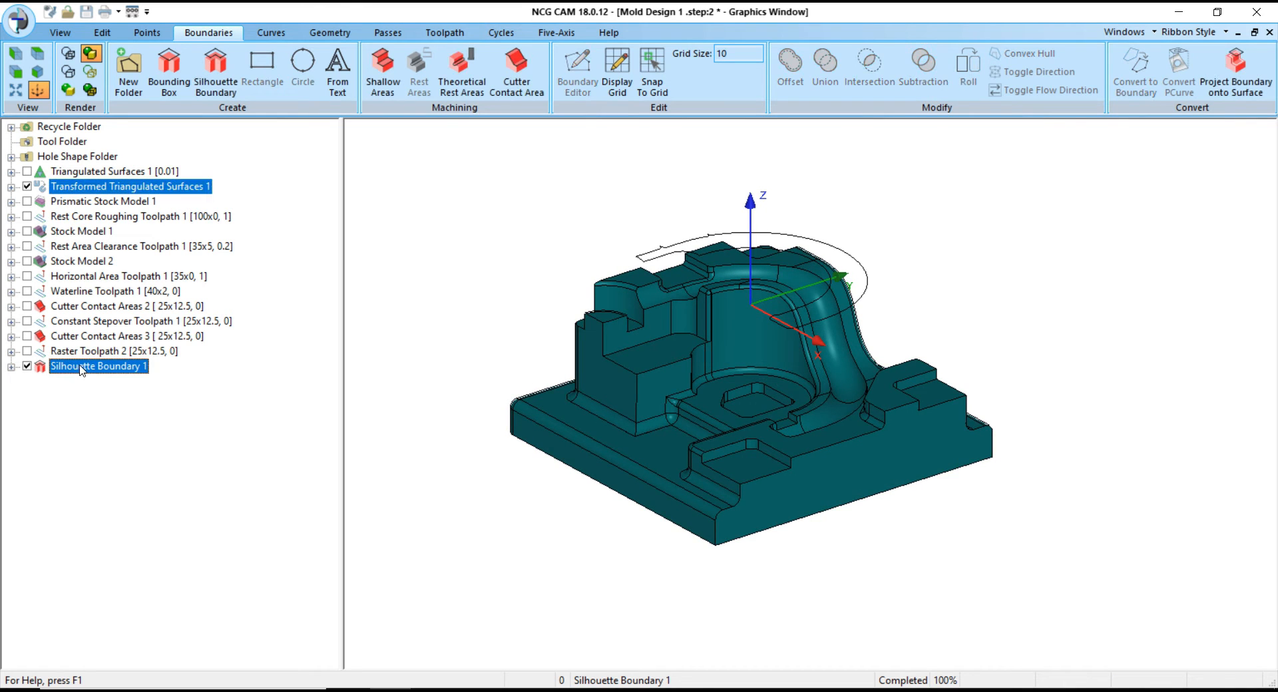
right_click(164, 180)
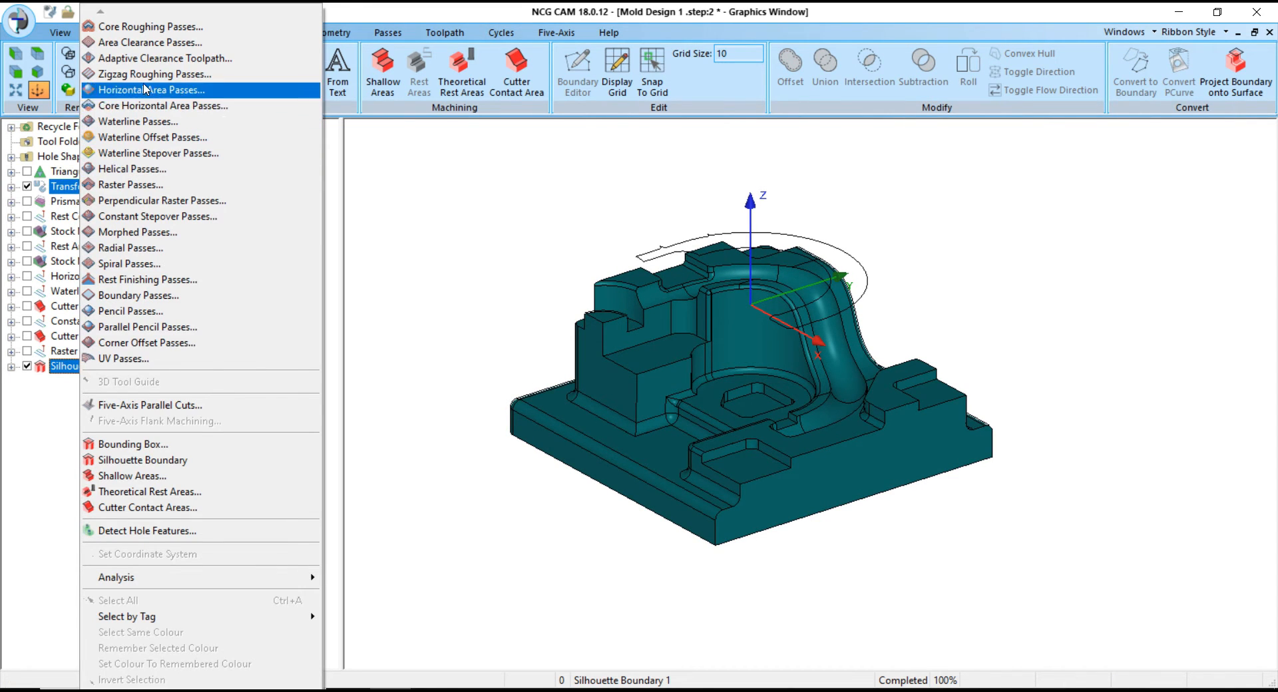
left_click(150, 217)
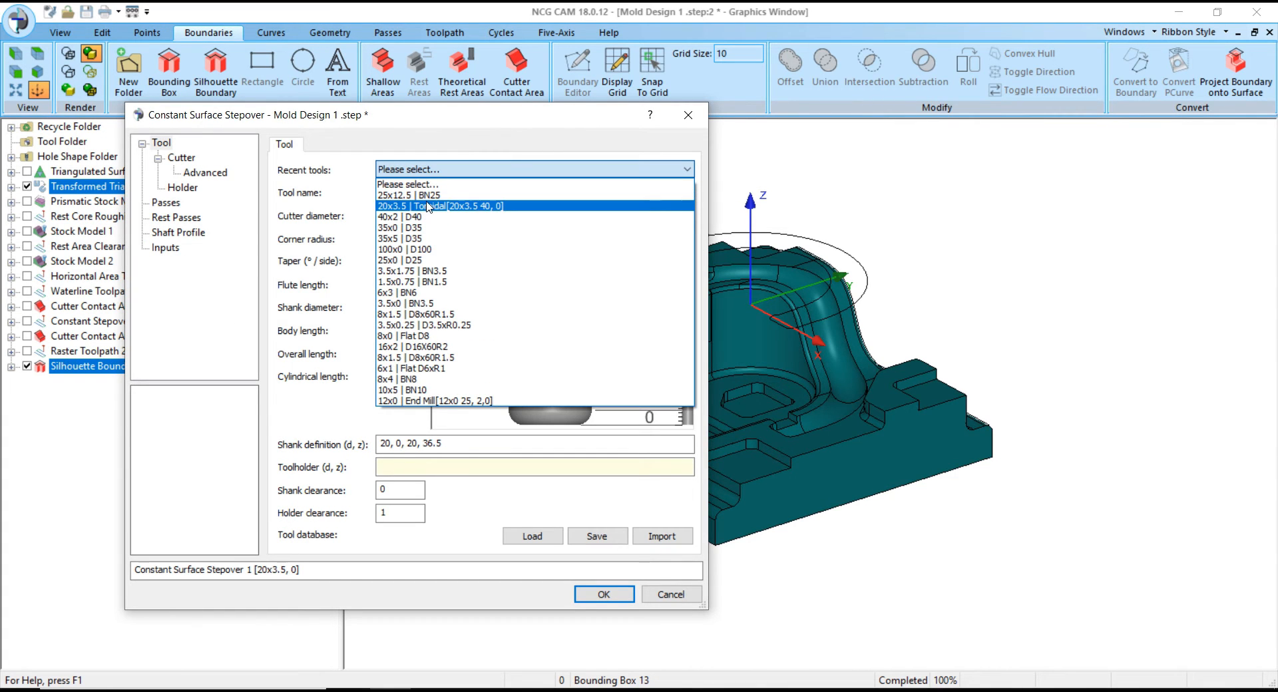
left_click(413, 195)
left_click(166, 202)
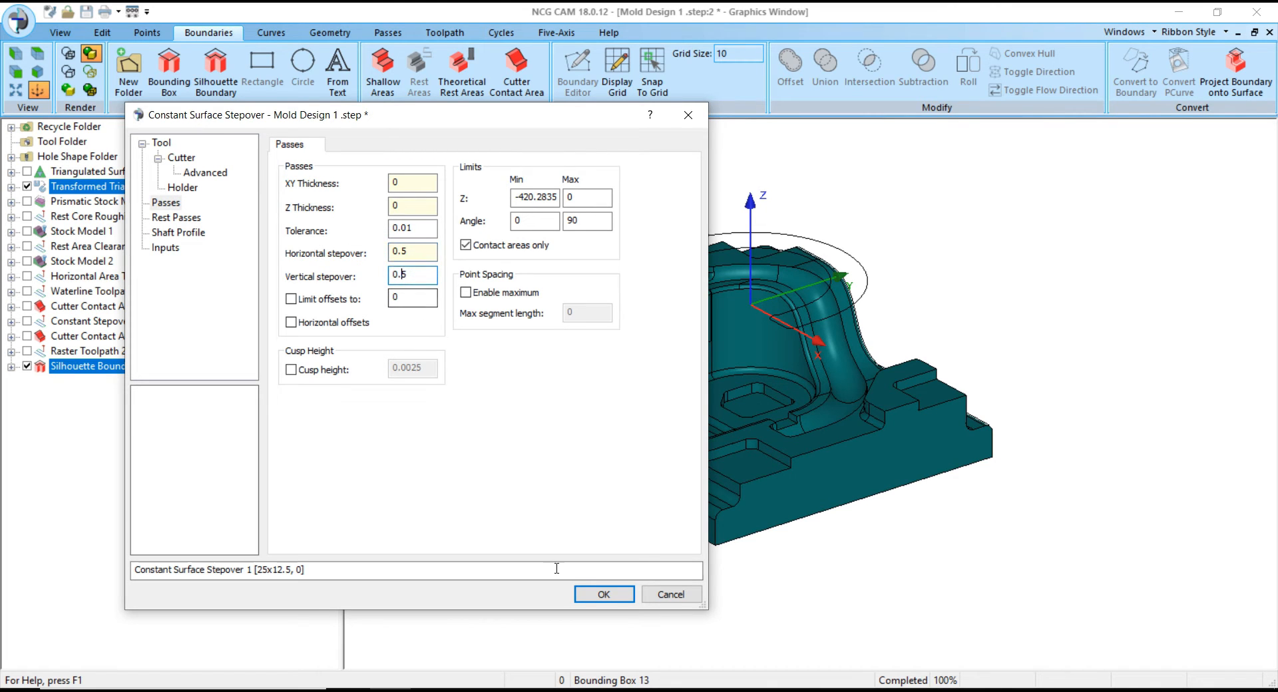
left_click(596, 593)
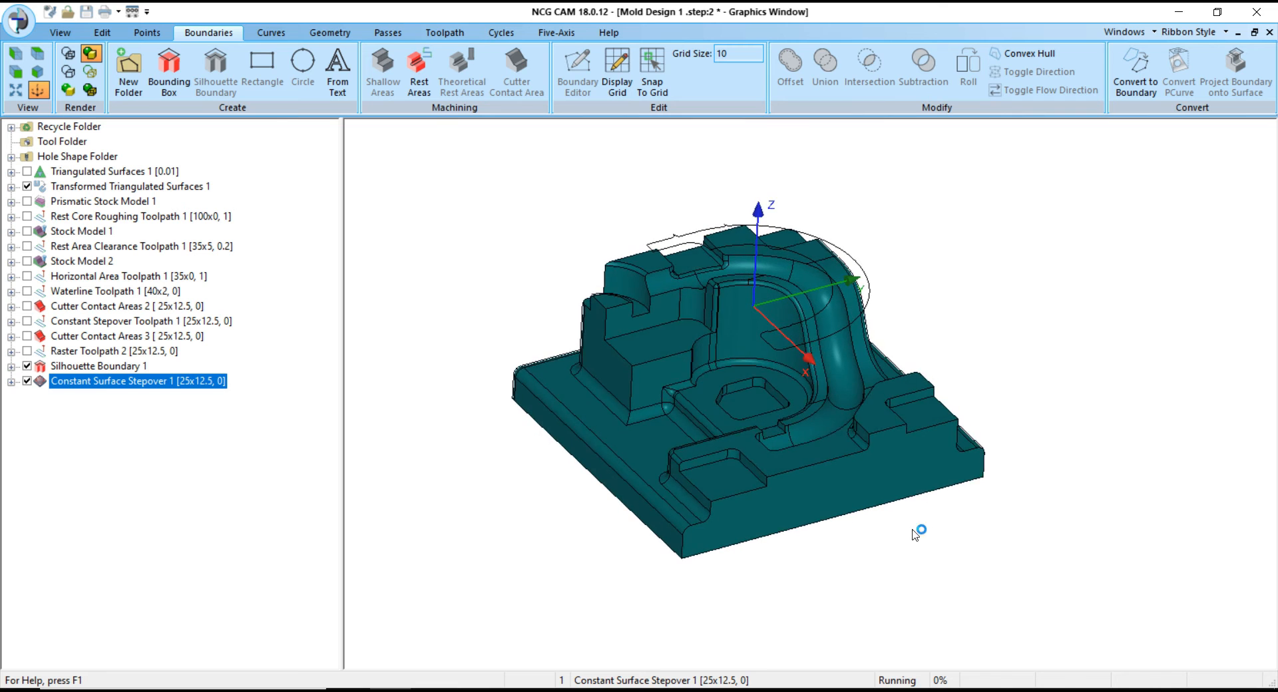
- Examine the calculating stepover passes around the fillet corners of the stepped block and the notch at the tubular surface's closed end
scroll(770, 342, "up", 5)
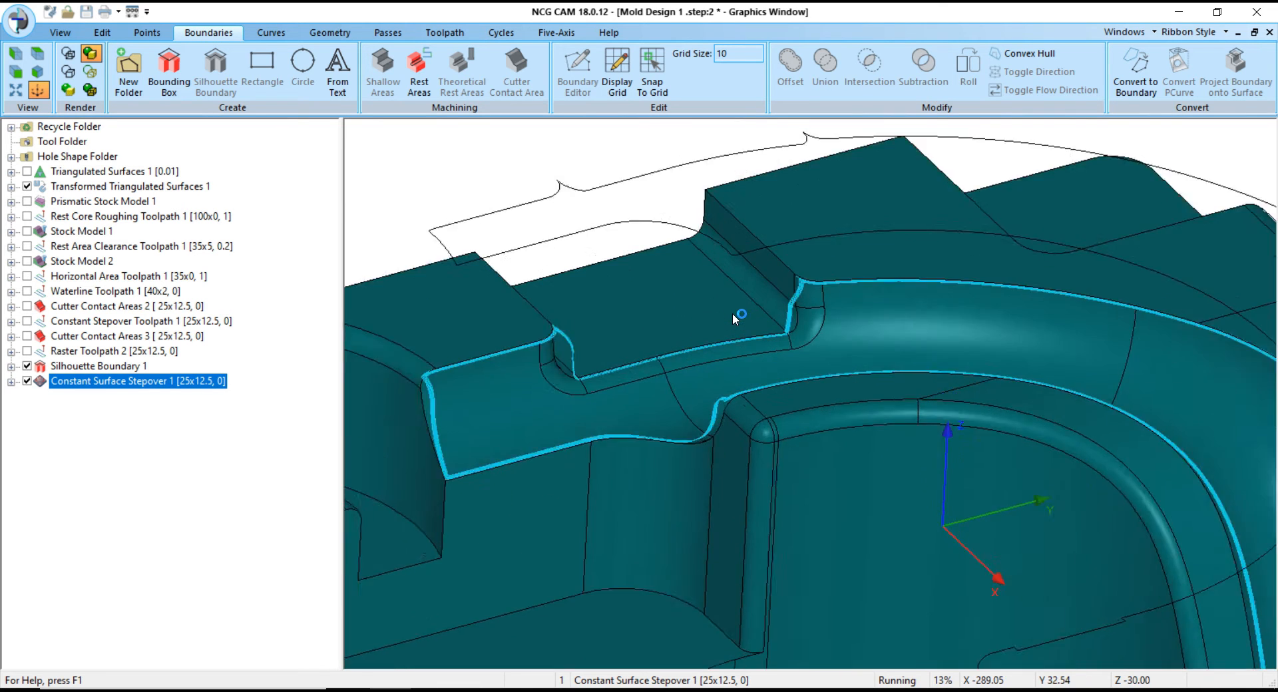
scroll(732, 313, "up", 3)
scroll(872, 290, "up", 3)
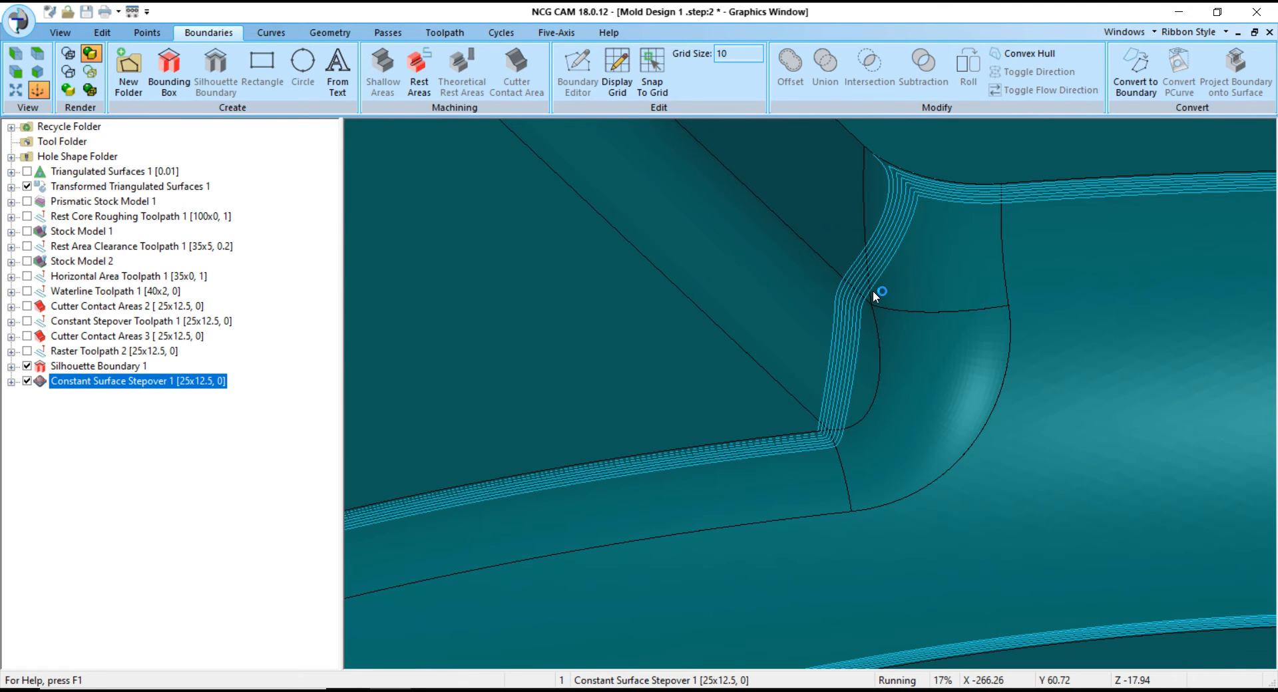
scroll(836, 293, "down", 4)
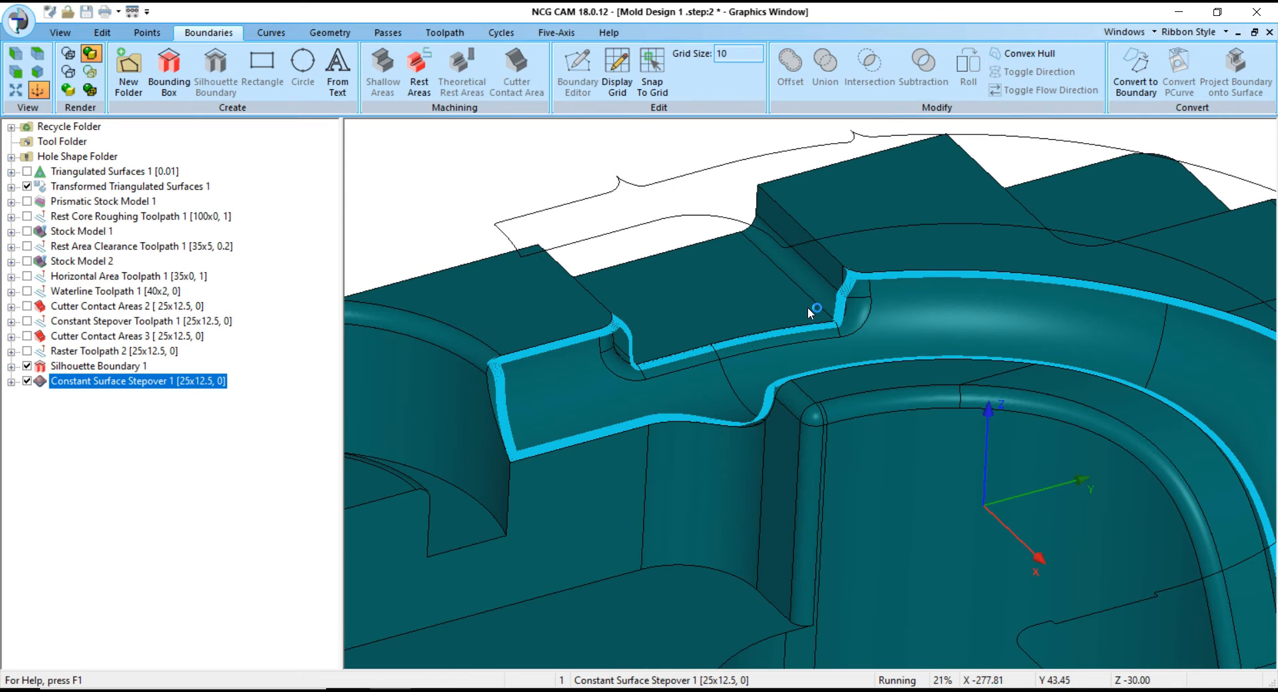
scroll(616, 322, "down", 5)
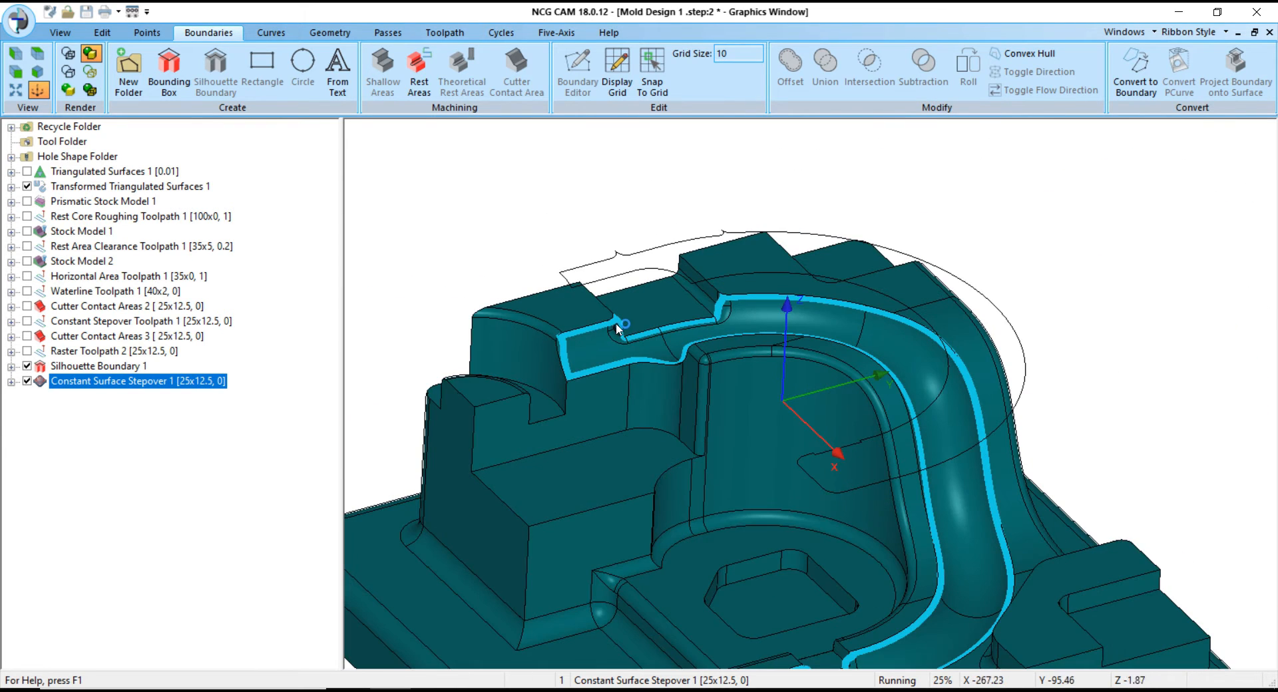
scroll(832, 609, "up", 5)
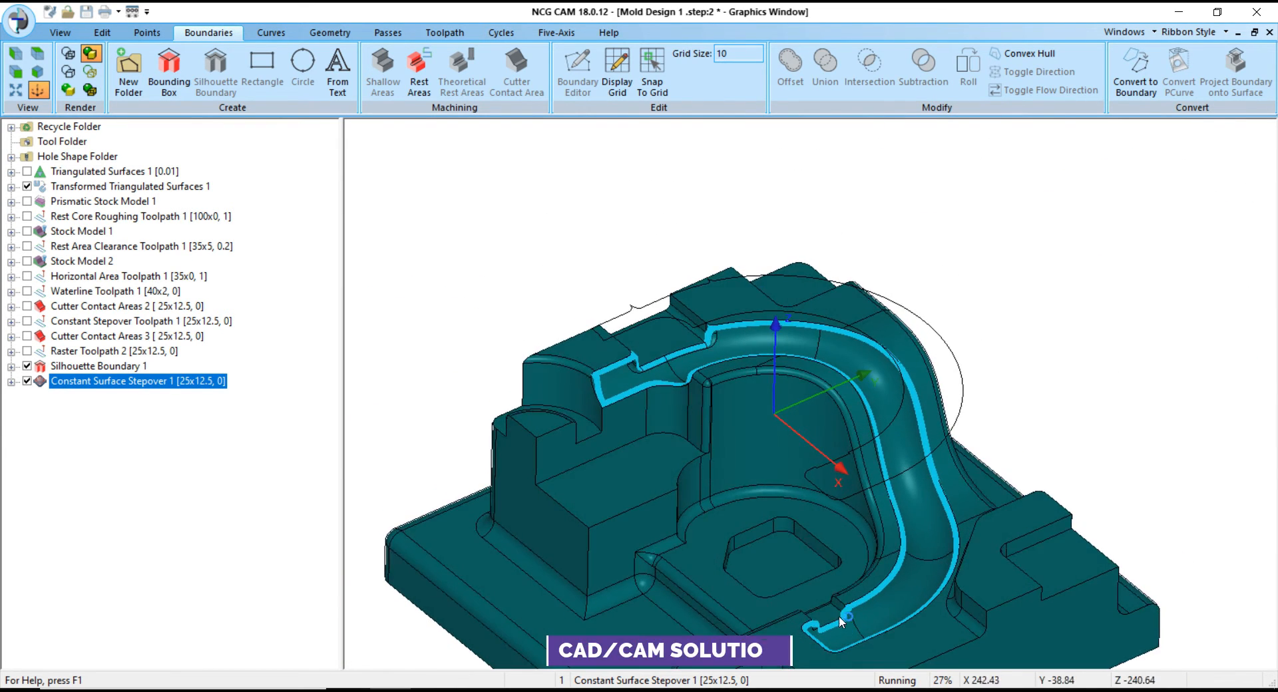
scroll(779, 624, "up", 8)
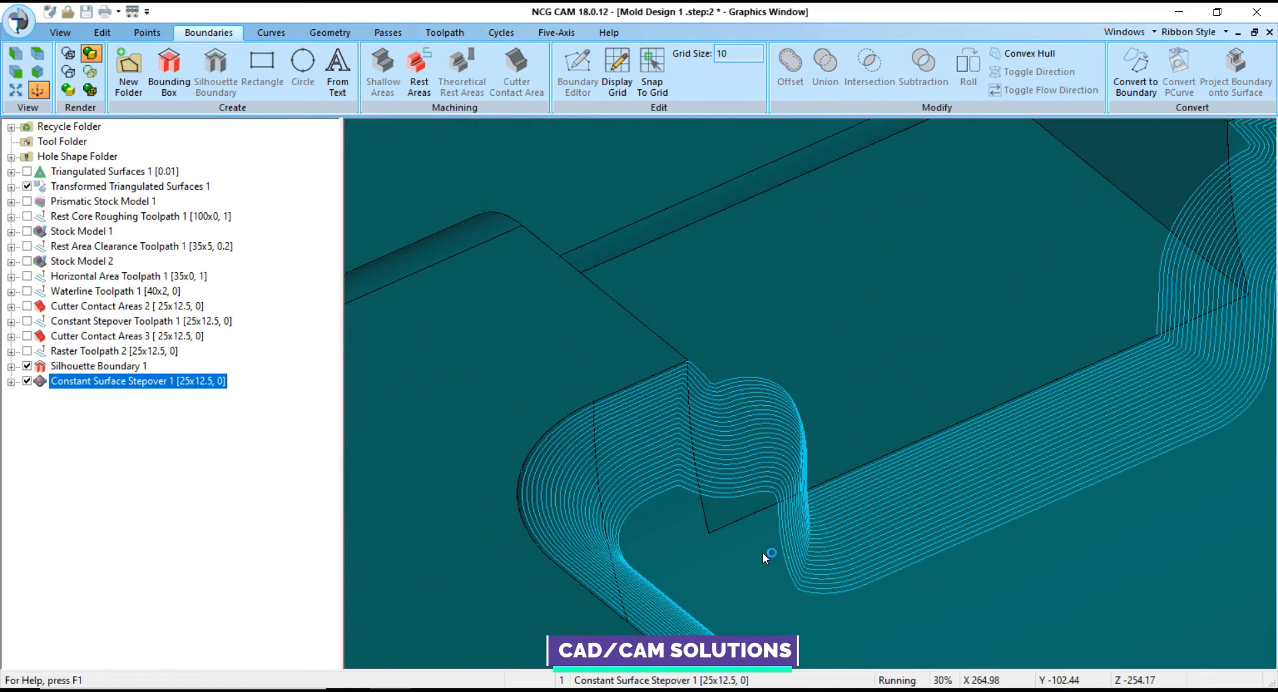
scroll(608, 530, "down", 6)
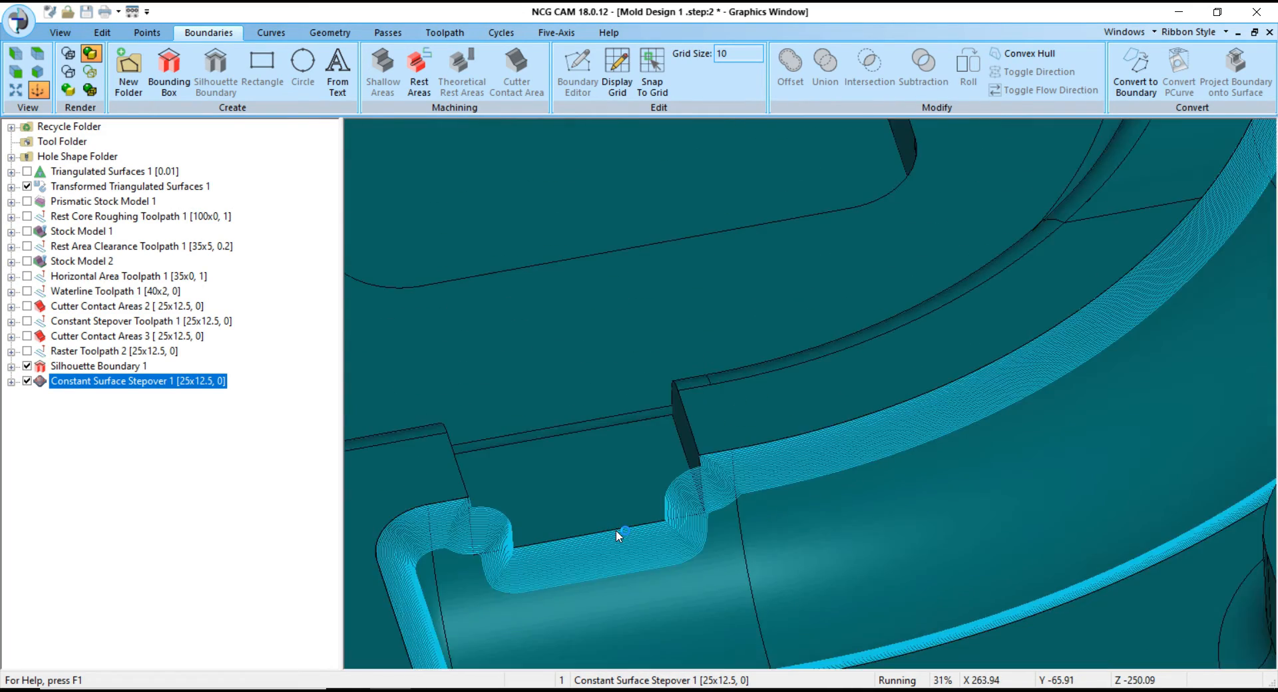
scroll(619, 536, "down", 2)
scroll(673, 543, "down", 2)
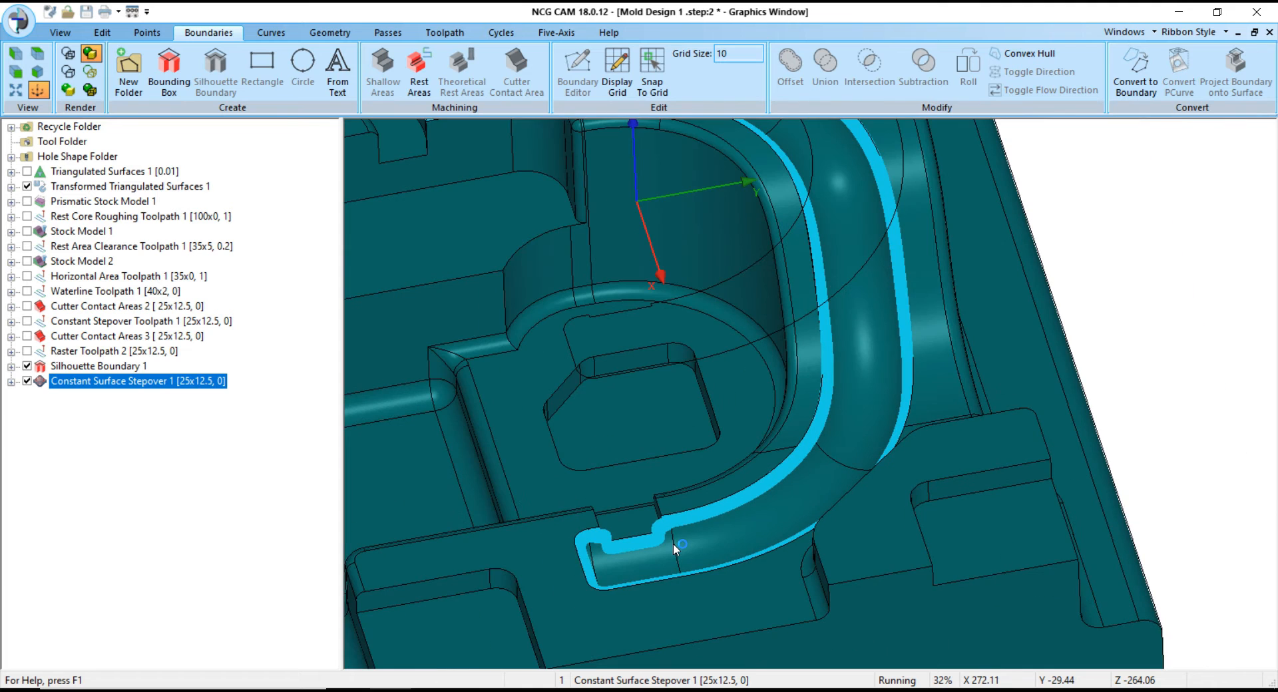
- Examine how the stepover passes fill the tubular surface around its bend and down its steep section
scroll(676, 546, "down", 3)
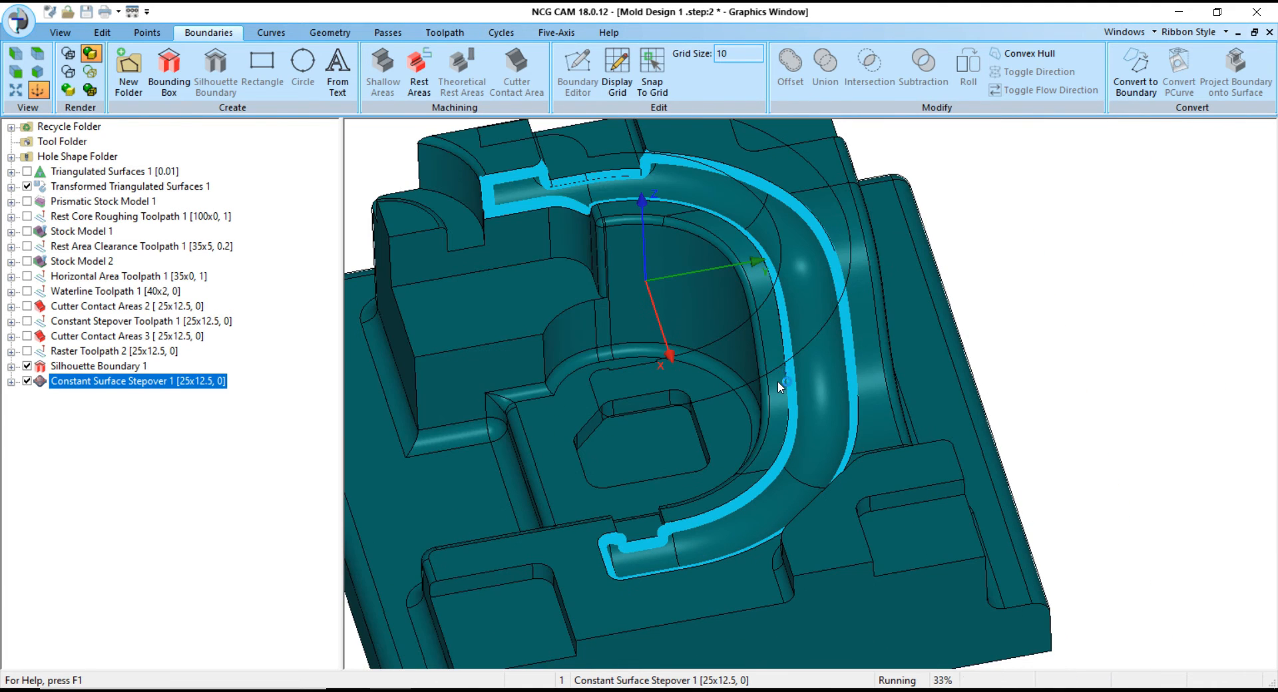
scroll(777, 399, "up", 3)
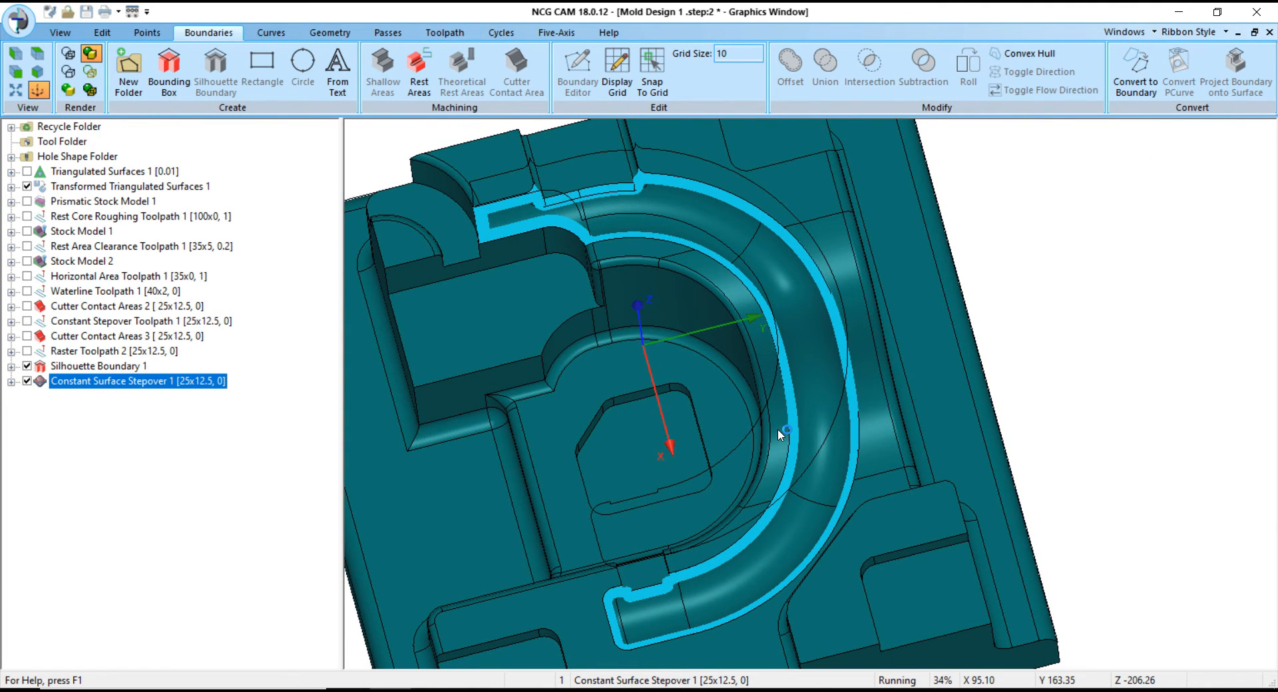
middle_click_drag(865, 526, 804, 486)
scroll(797, 480, "up", 10)
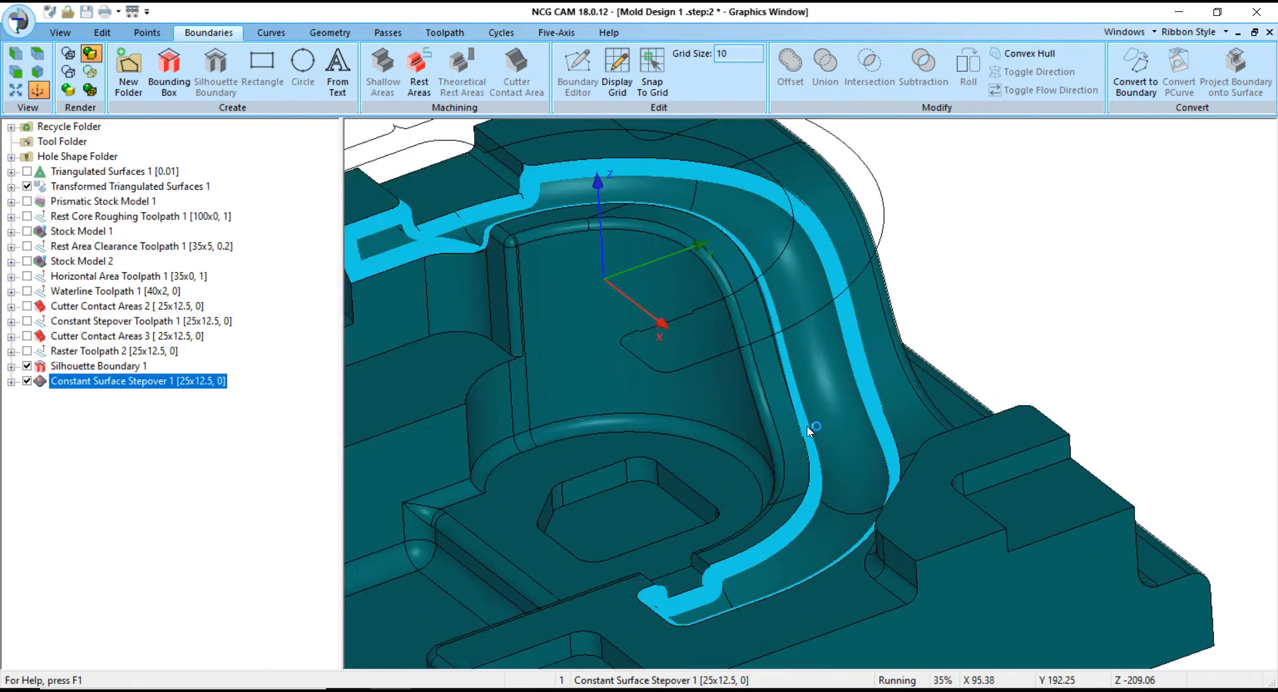
scroll(800, 425, "down", 8)
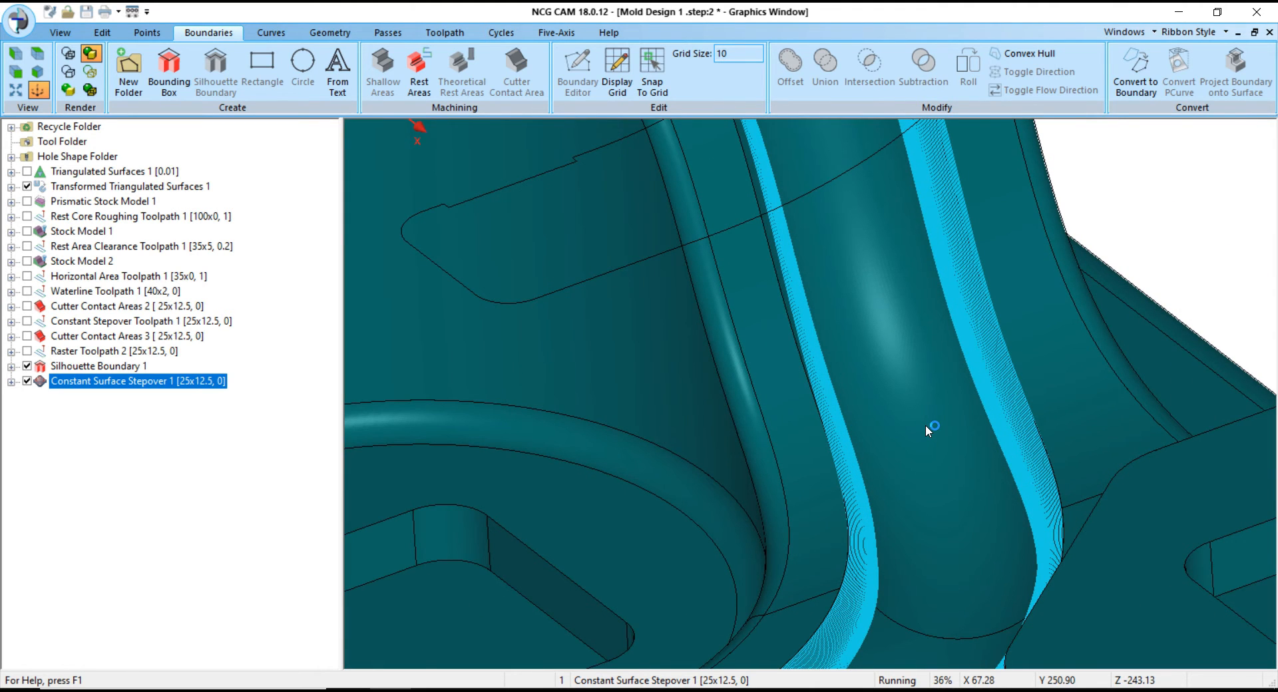
scroll(939, 438, "down", 5)
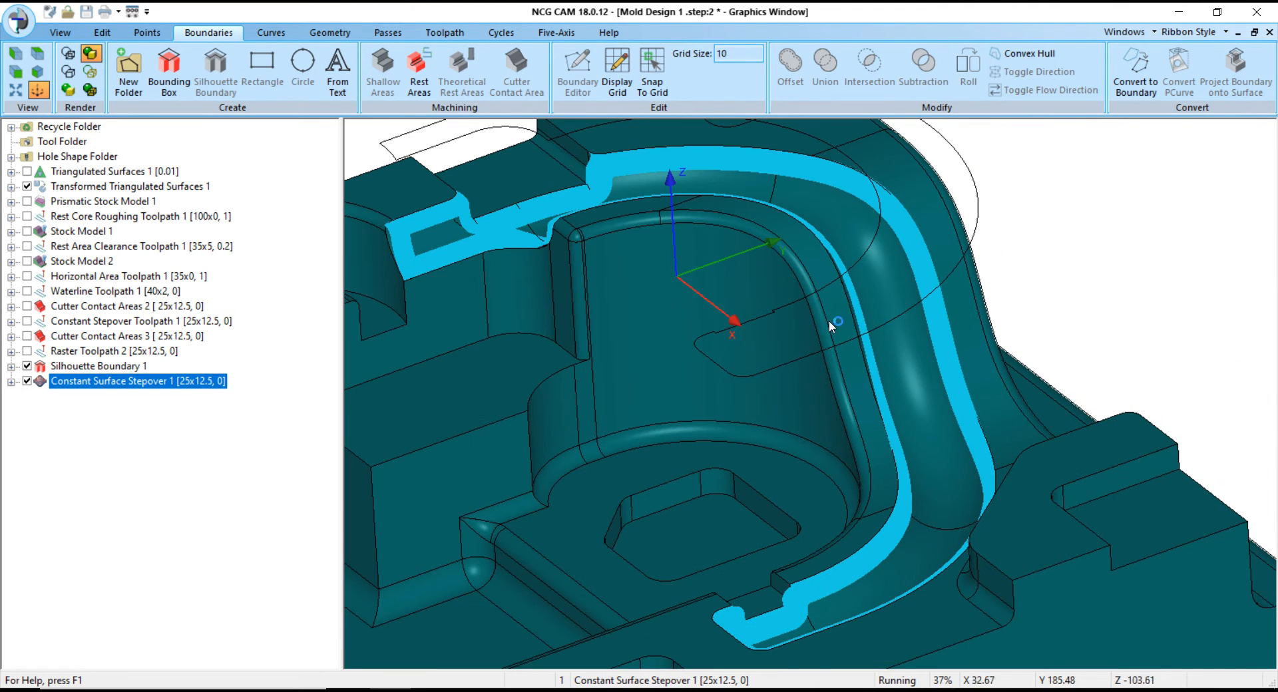
scroll(841, 313, "down", 6)
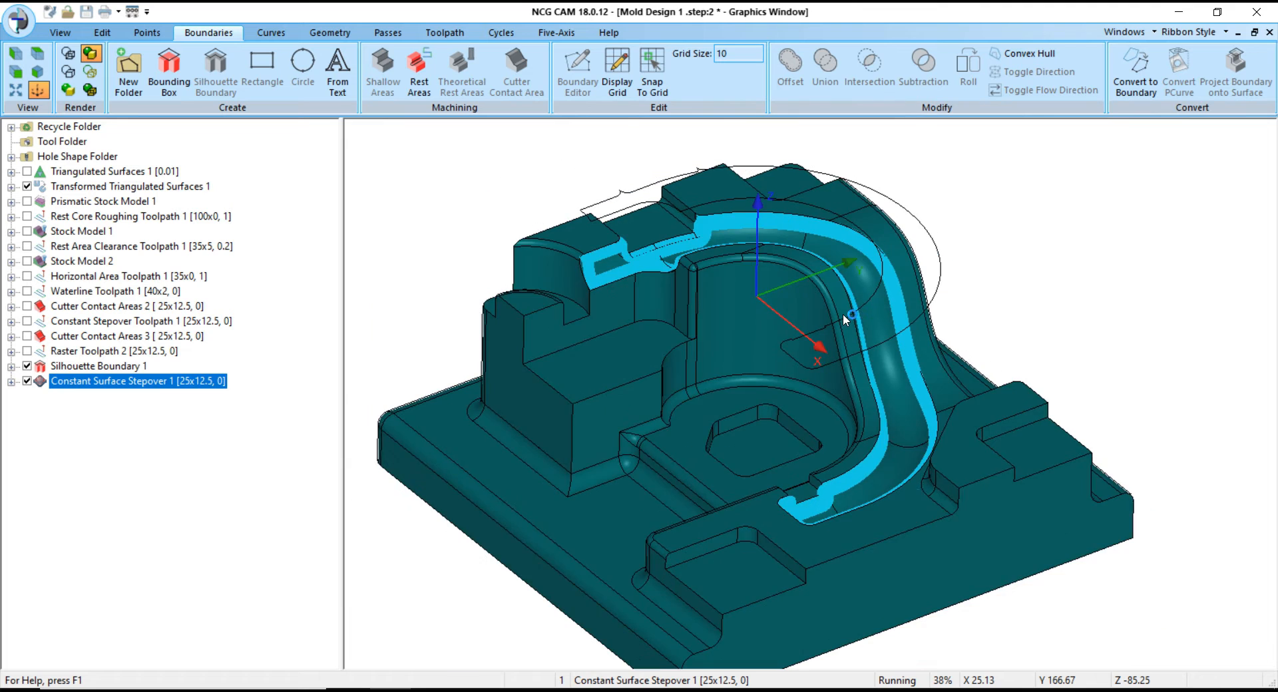
middle_click_drag(843, 314, 830, 428)
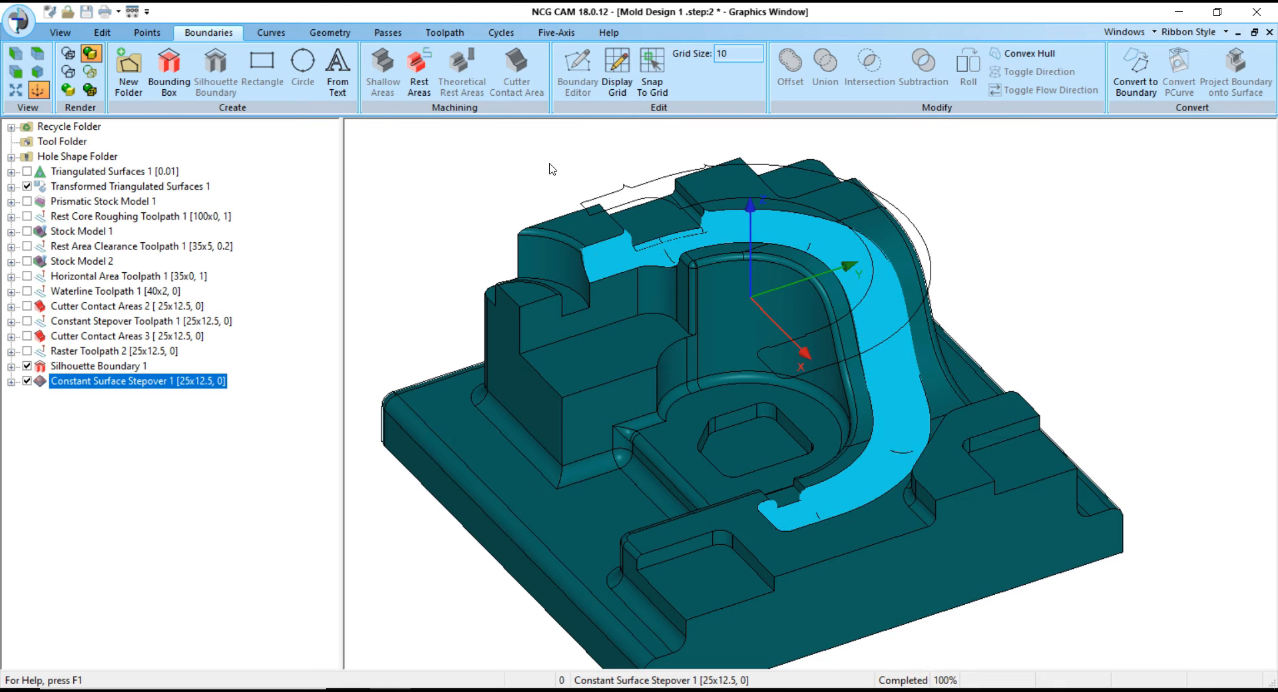
scroll(727, 228, "up", 2)
- Hide the silhouette boundary and inspect the spacing of the calculated passes near the stepped block and on the lower bend
left_click(75, 367)
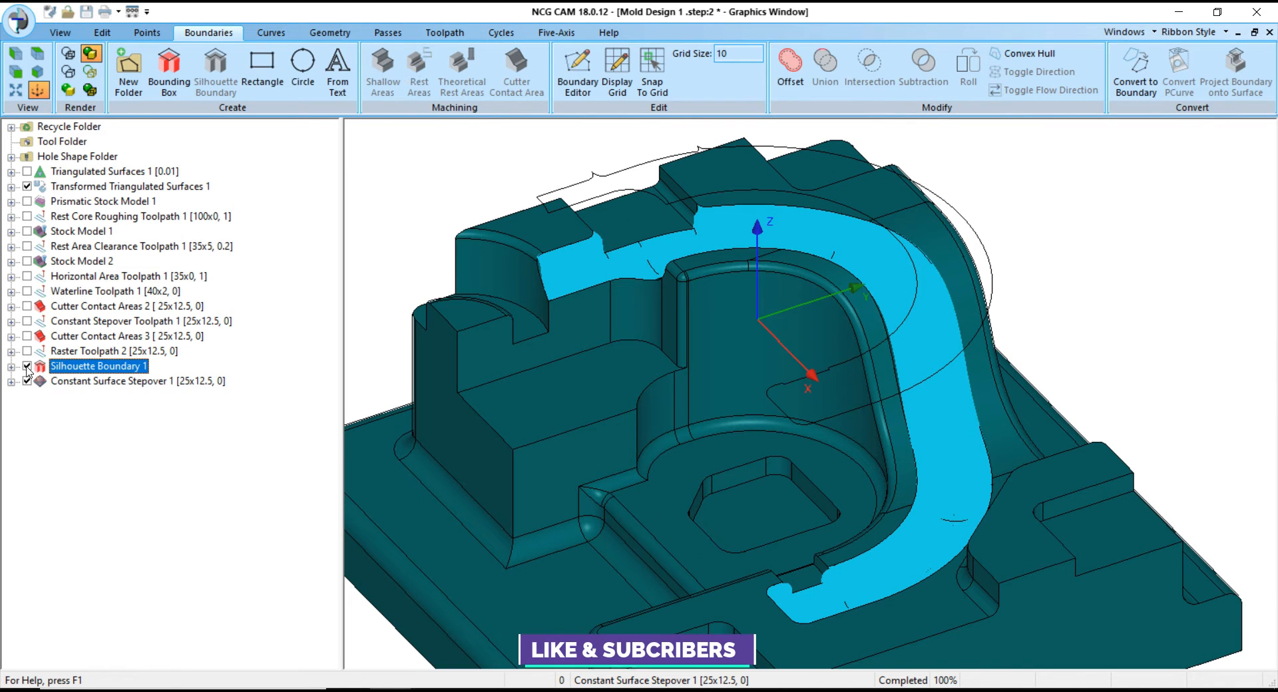
key("space")
scroll(727, 305, "up", 8)
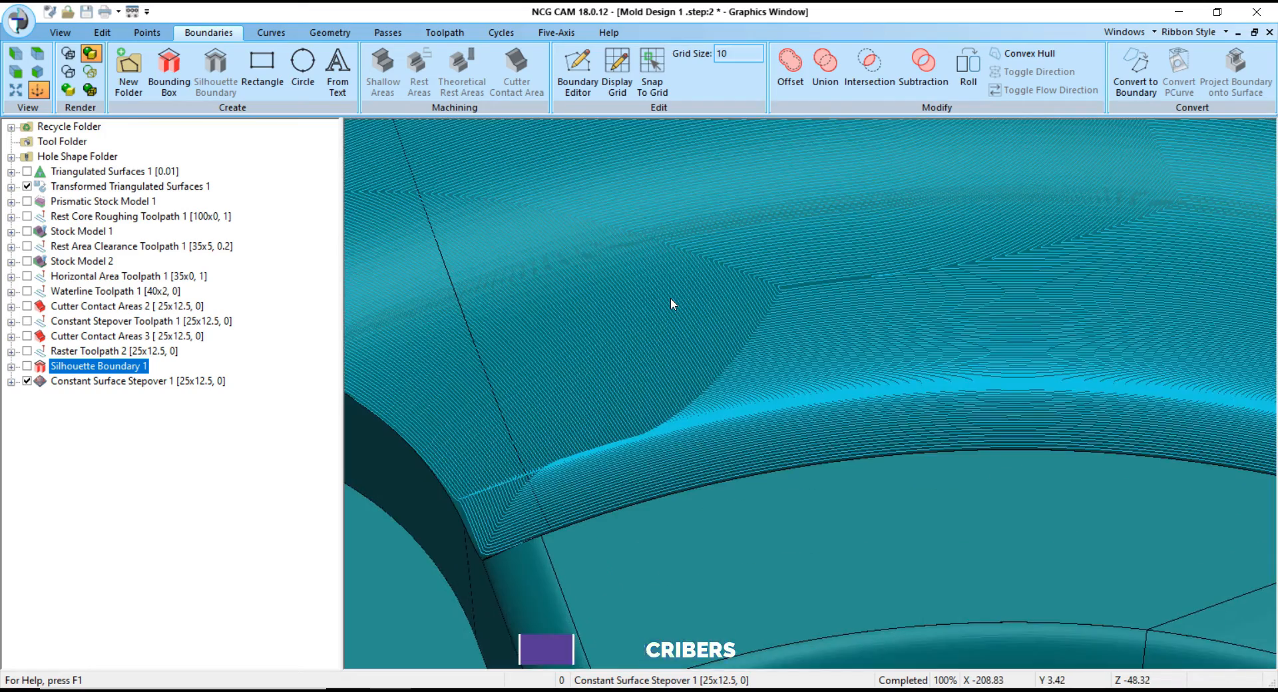
middle_click_drag(671, 303, 788, 266)
scroll(781, 266, "down", 10)
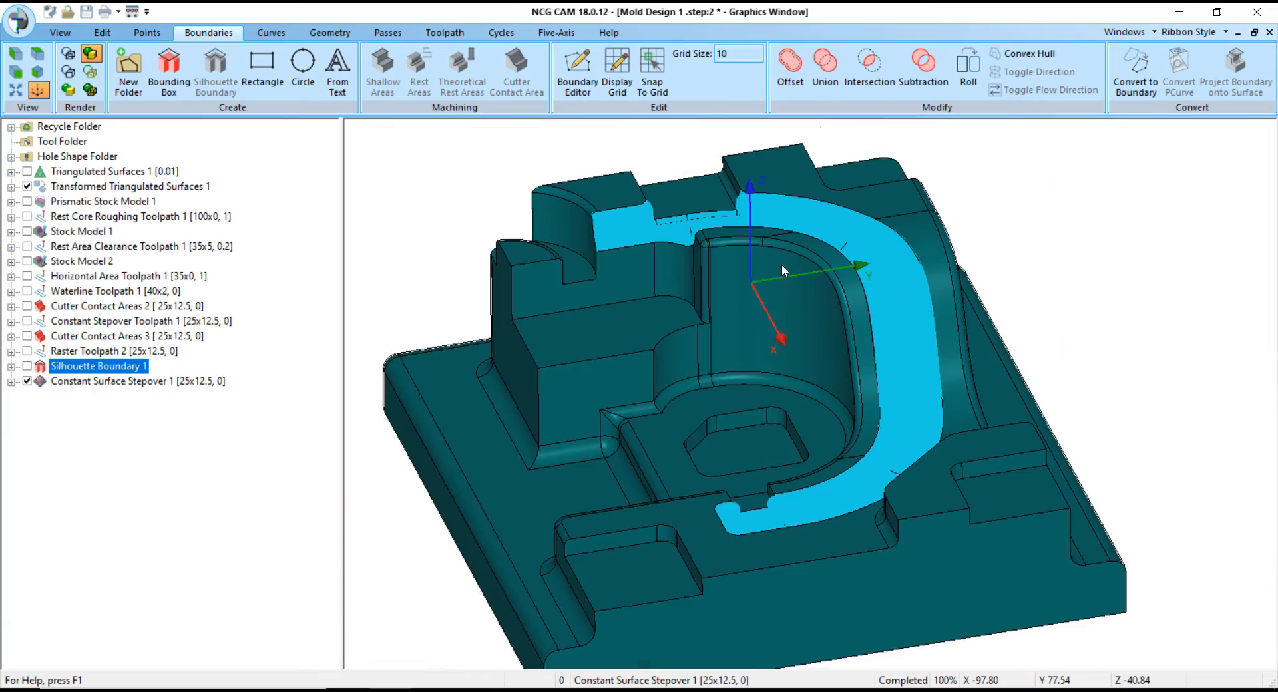
middle_click_drag(780, 528, 972, 530)
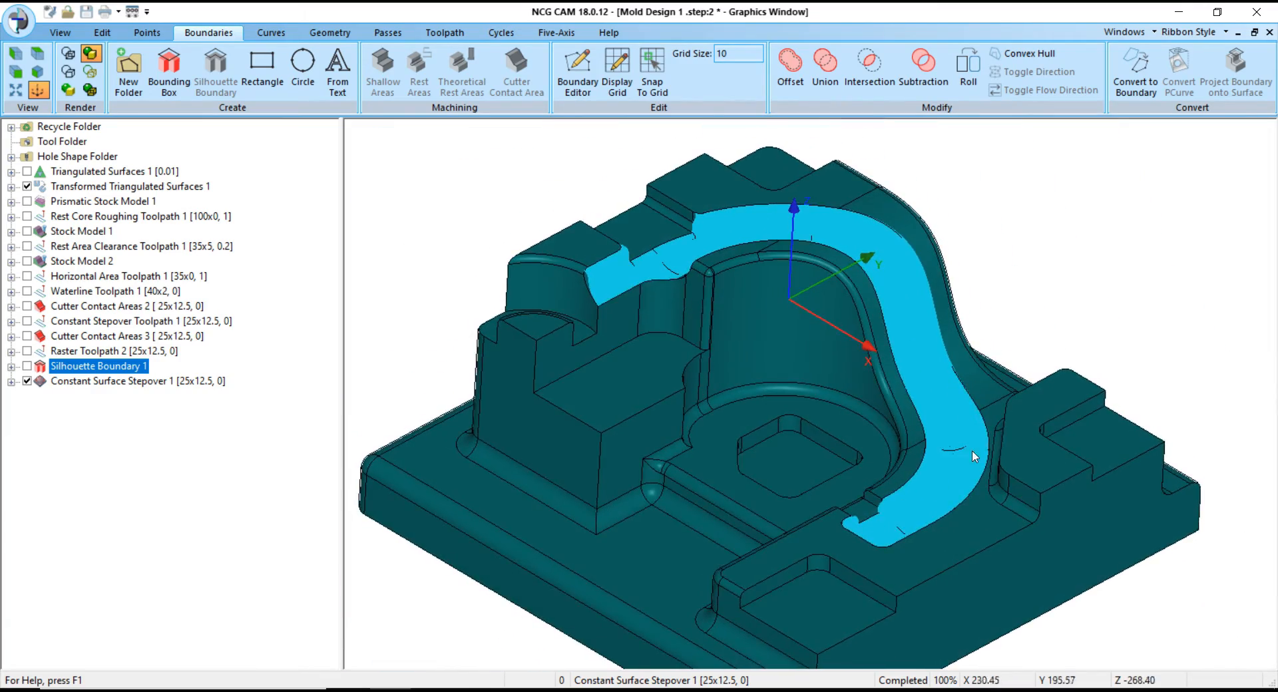
scroll(939, 449, "up", 10)
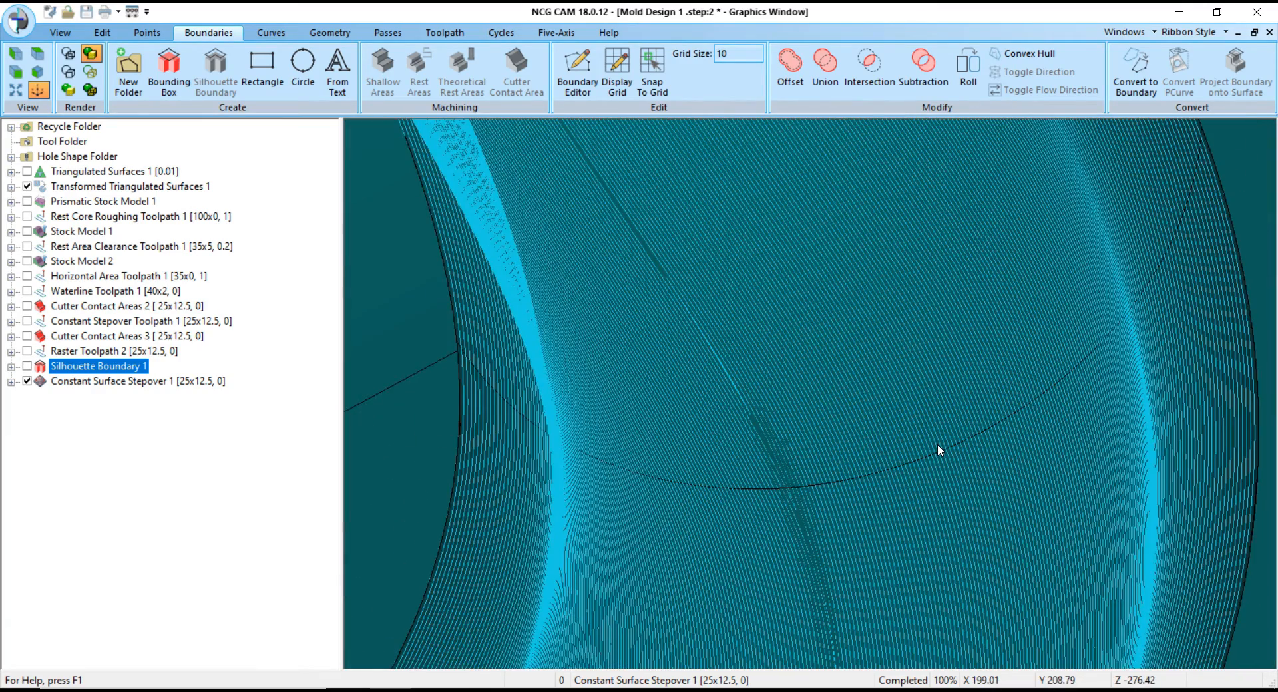
scroll(937, 444, "down", 10)
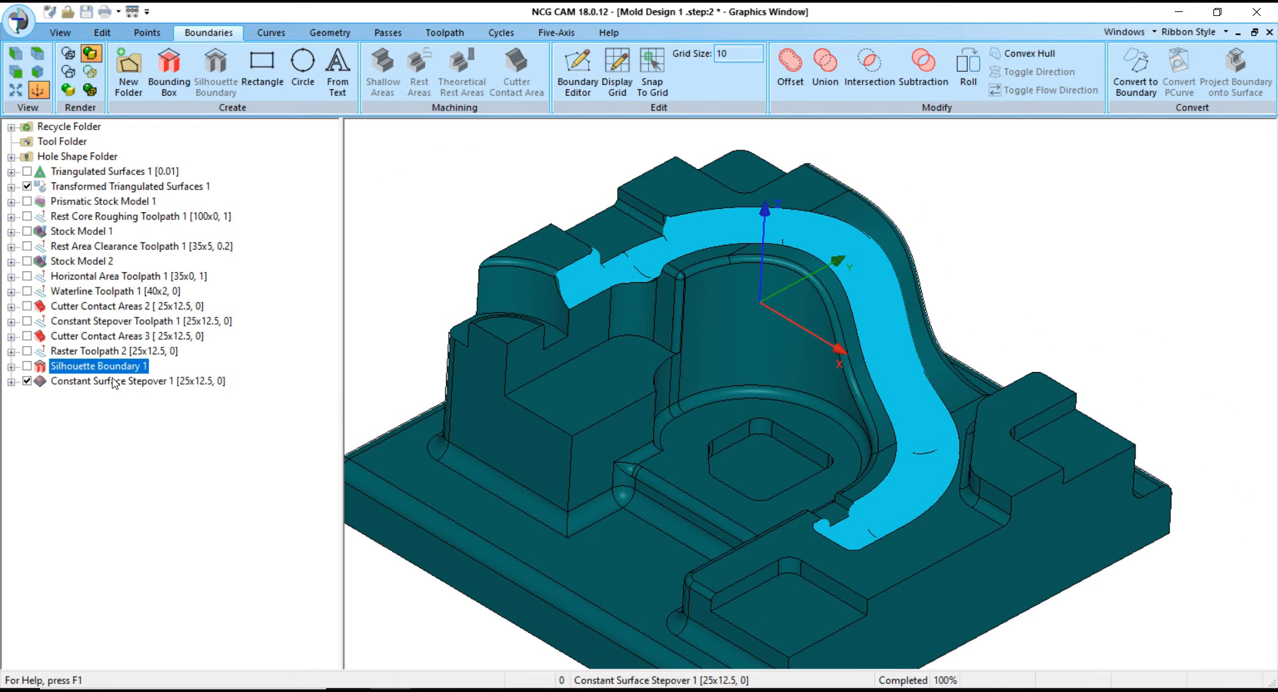
- Link the constant surface stepover passes into a bidirectional toolpath with safe Z 50 and clearance plane 5
left_click(90, 382)
right_click(92, 380)
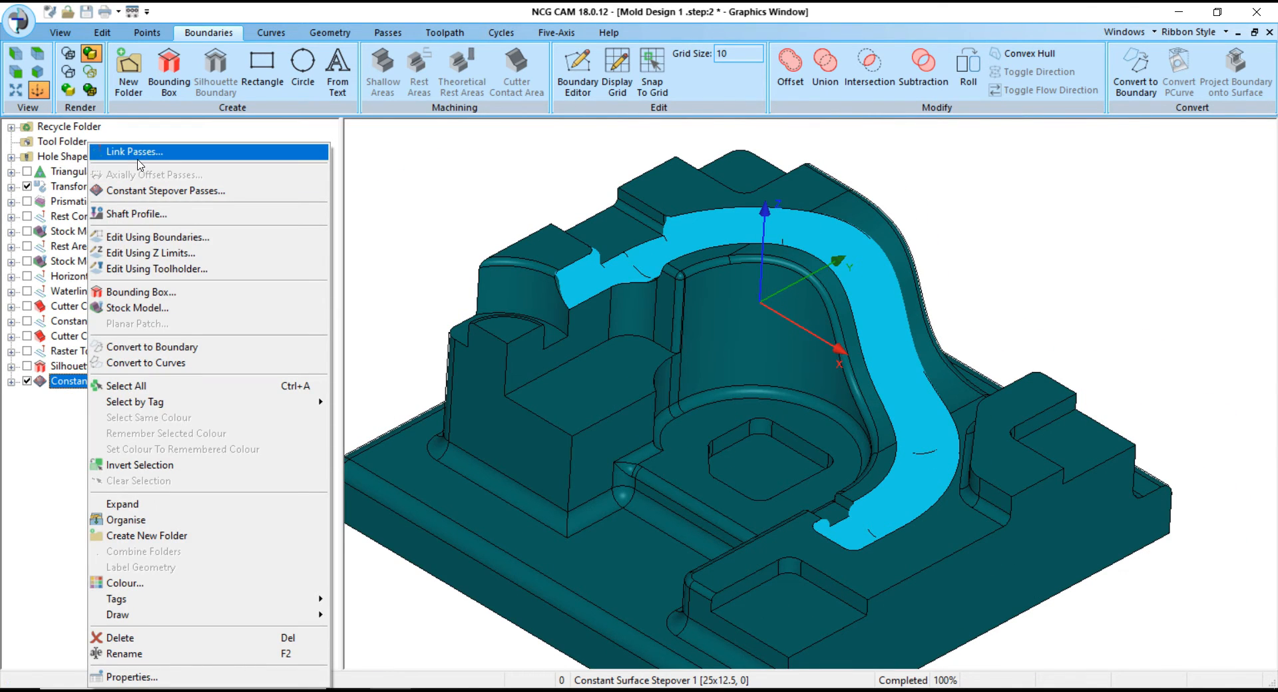
left_click(200, 152)
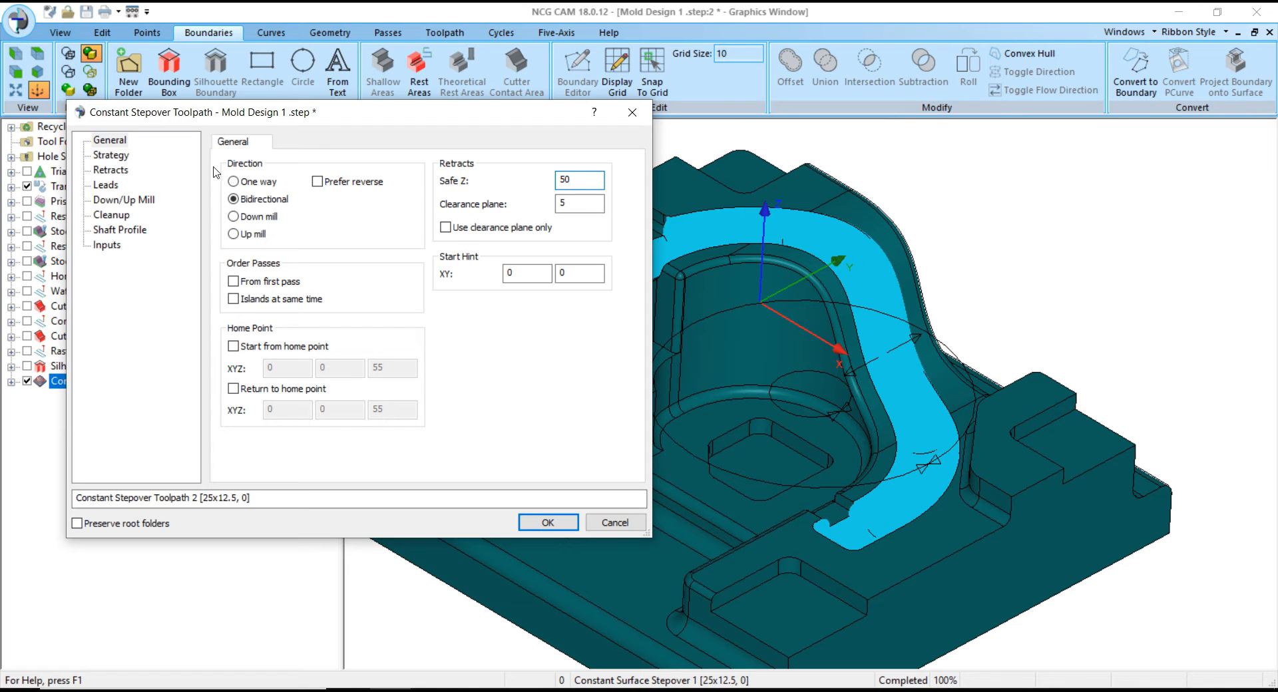
left_click(548, 523)
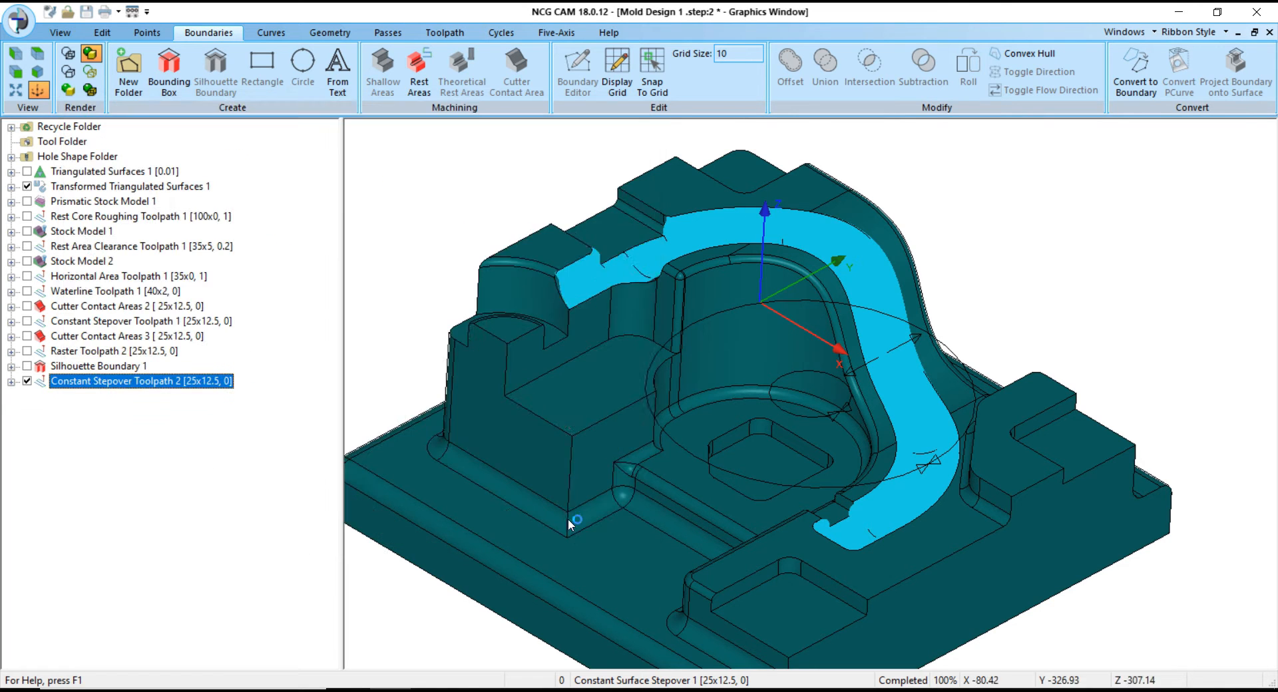
middle_click_drag(650, 382, 785, 453)
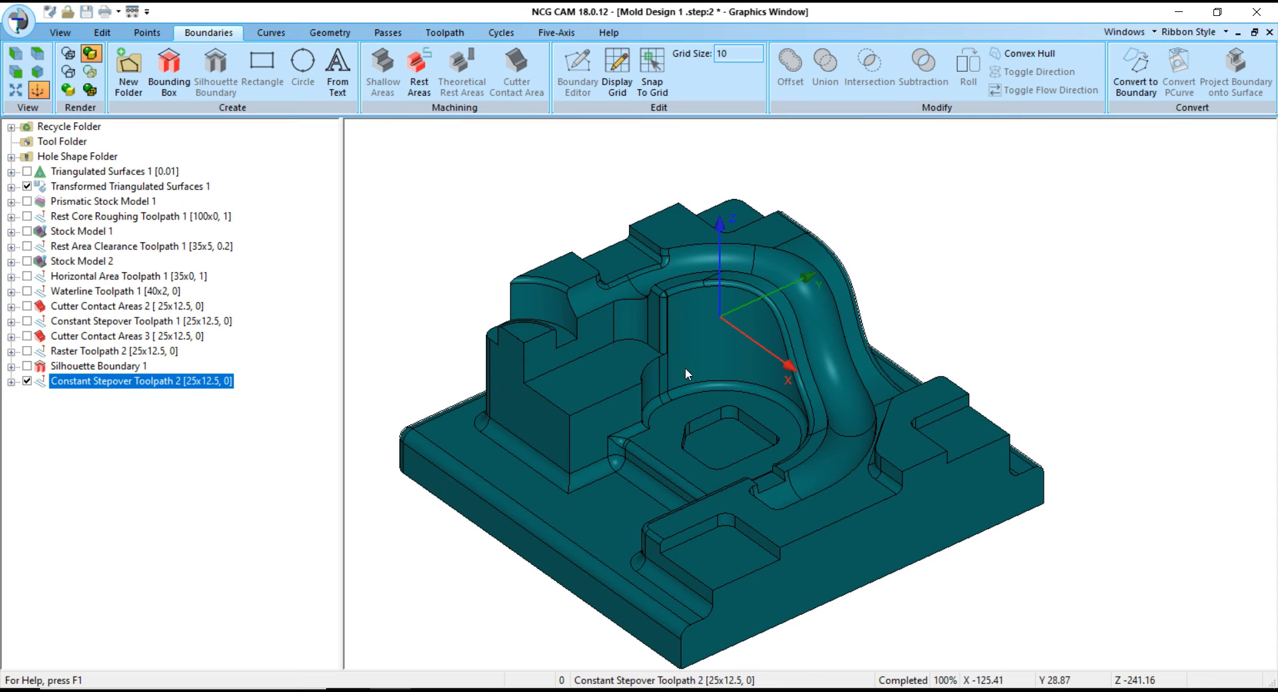
left_click(617, 284)
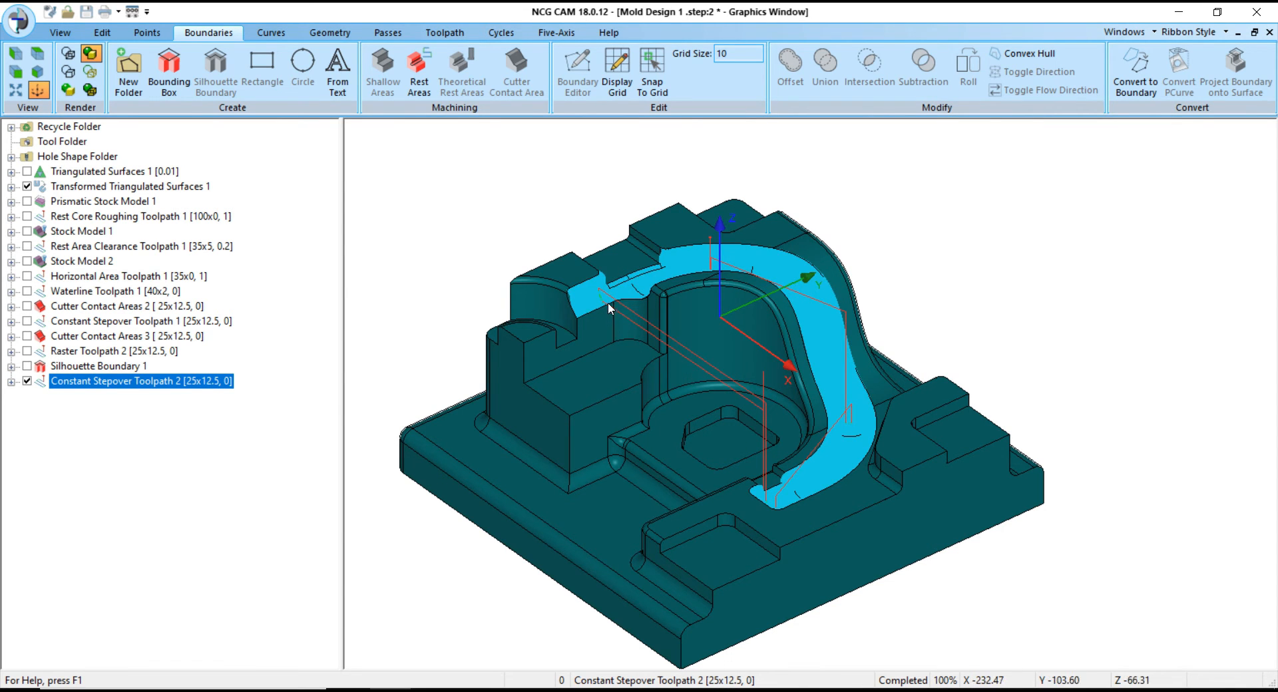
- Run a cutter simulation of the new constant stepover toolpath with the transformed surfaces and Stock Model 2
scroll(608, 302, "up", 2)
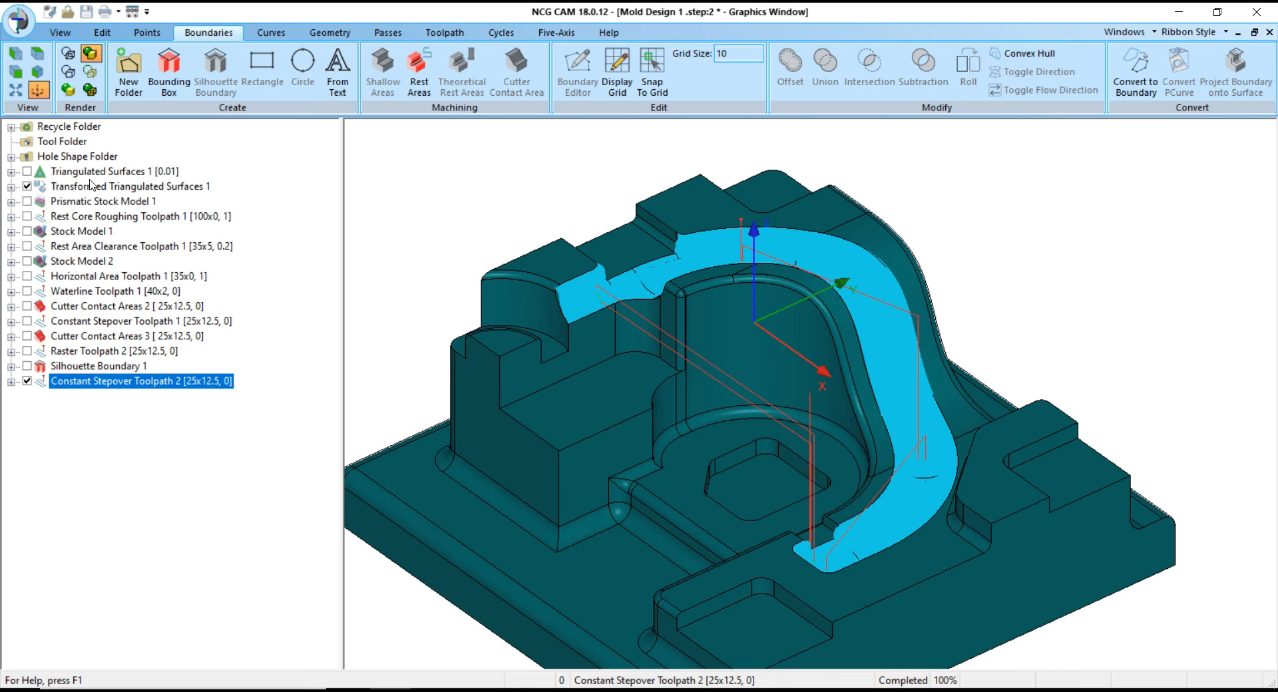
left_click(91, 185)
left_click(76, 261, "ctrl")
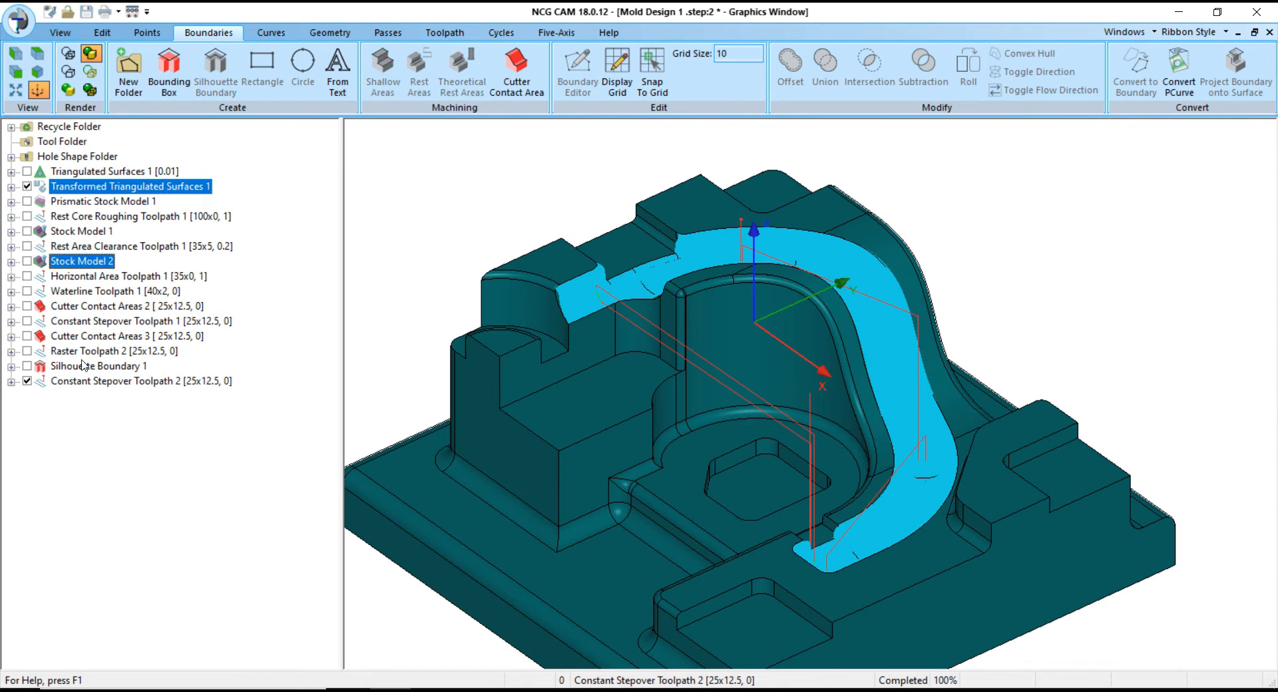
left_click(91, 386, "ctrl")
right_click(91, 386)
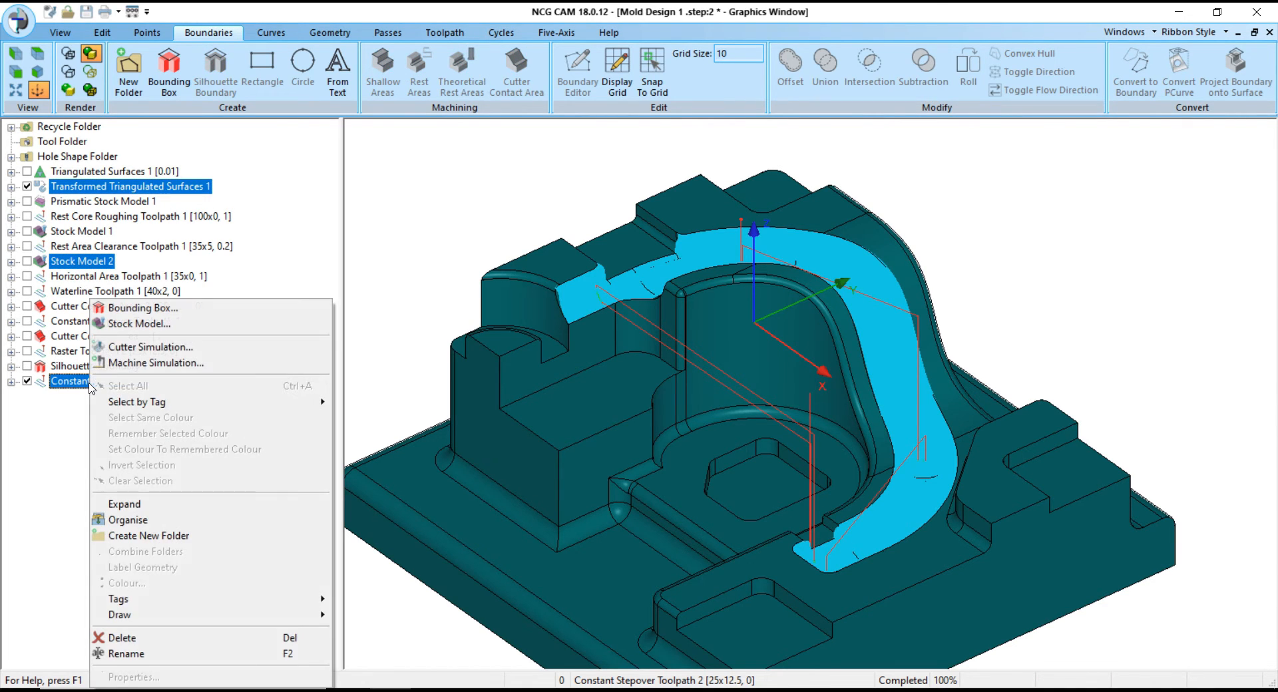
left_click(150, 347)
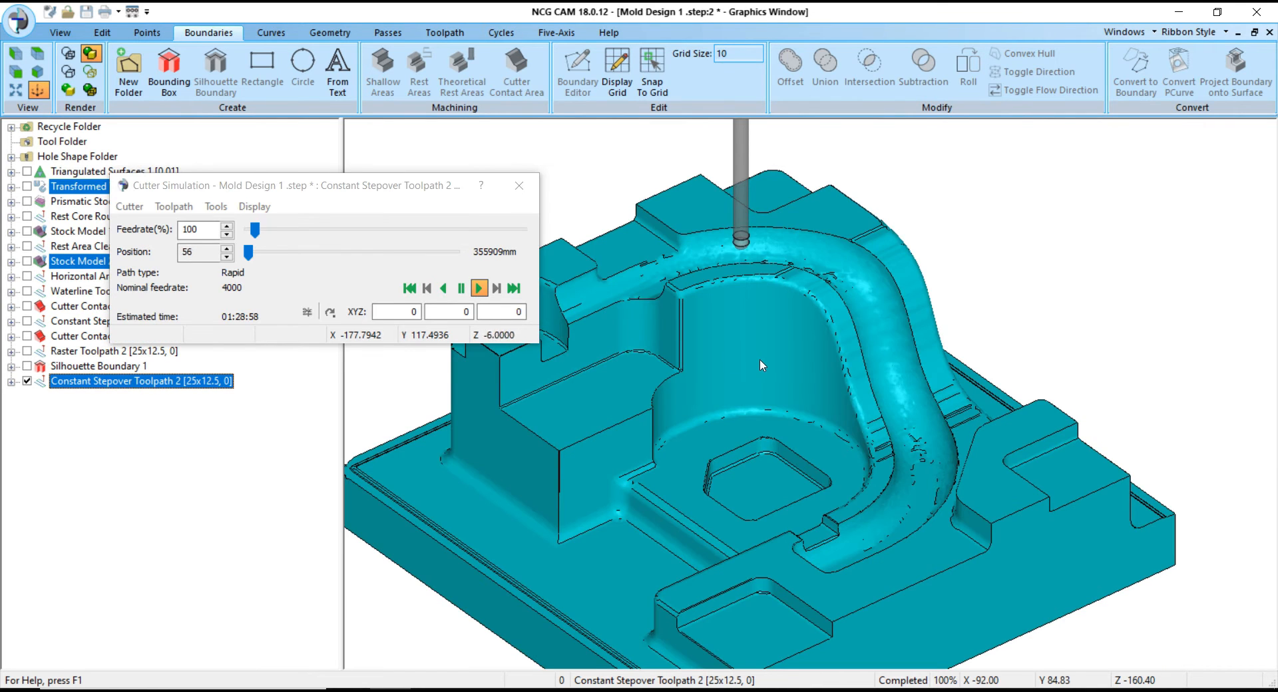
- Speed up the running cutter simulation to a 40000% feedrate and watch the first cuts along the tubular surface
left_click_drag(255, 229, 529, 233)
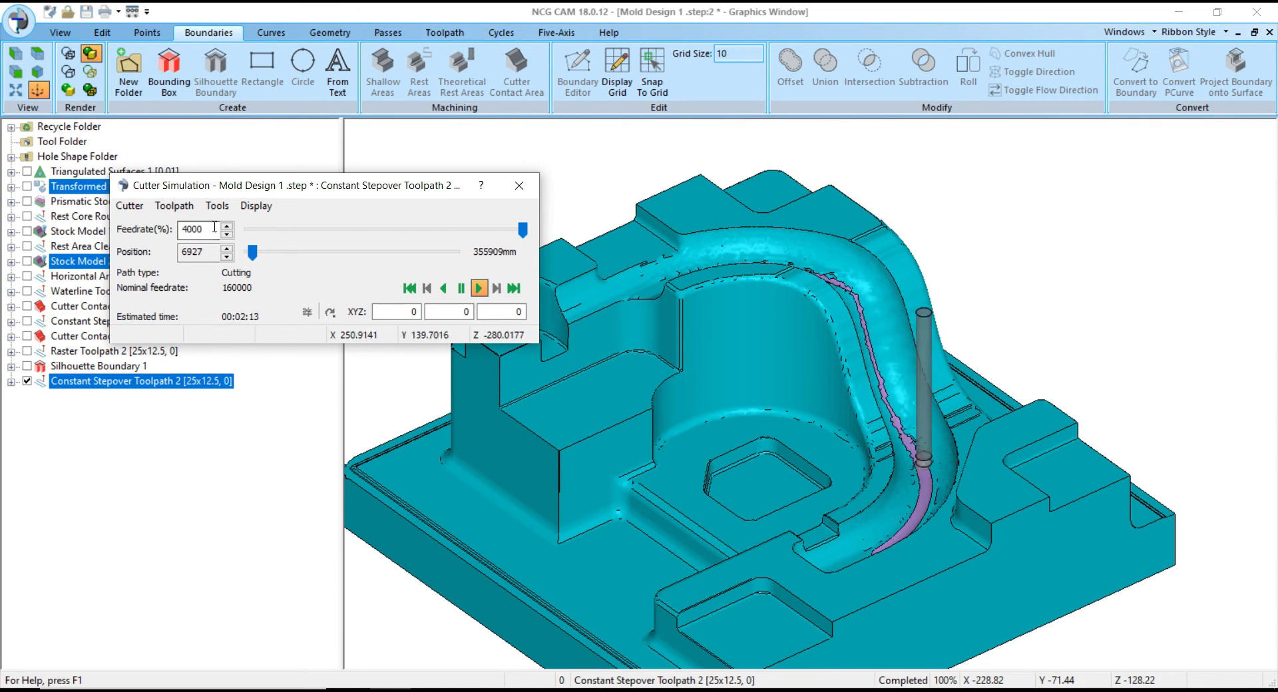
left_click(214, 228)
type("0")
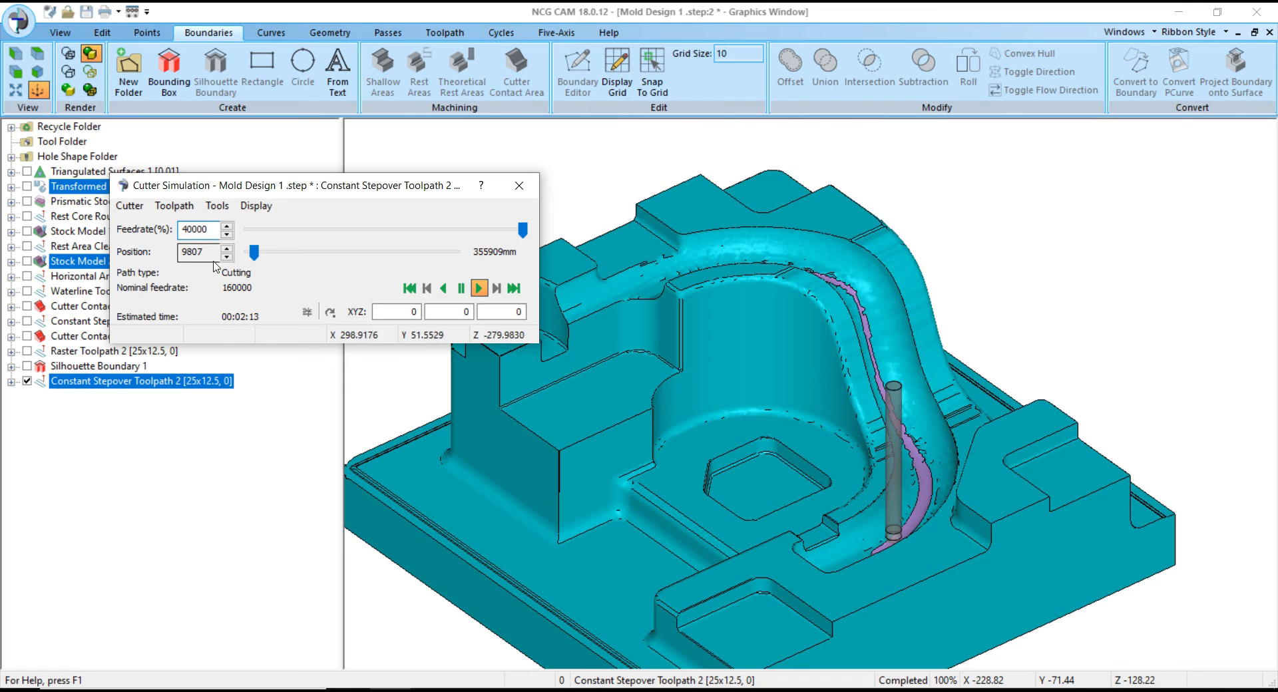
left_click(213, 253)
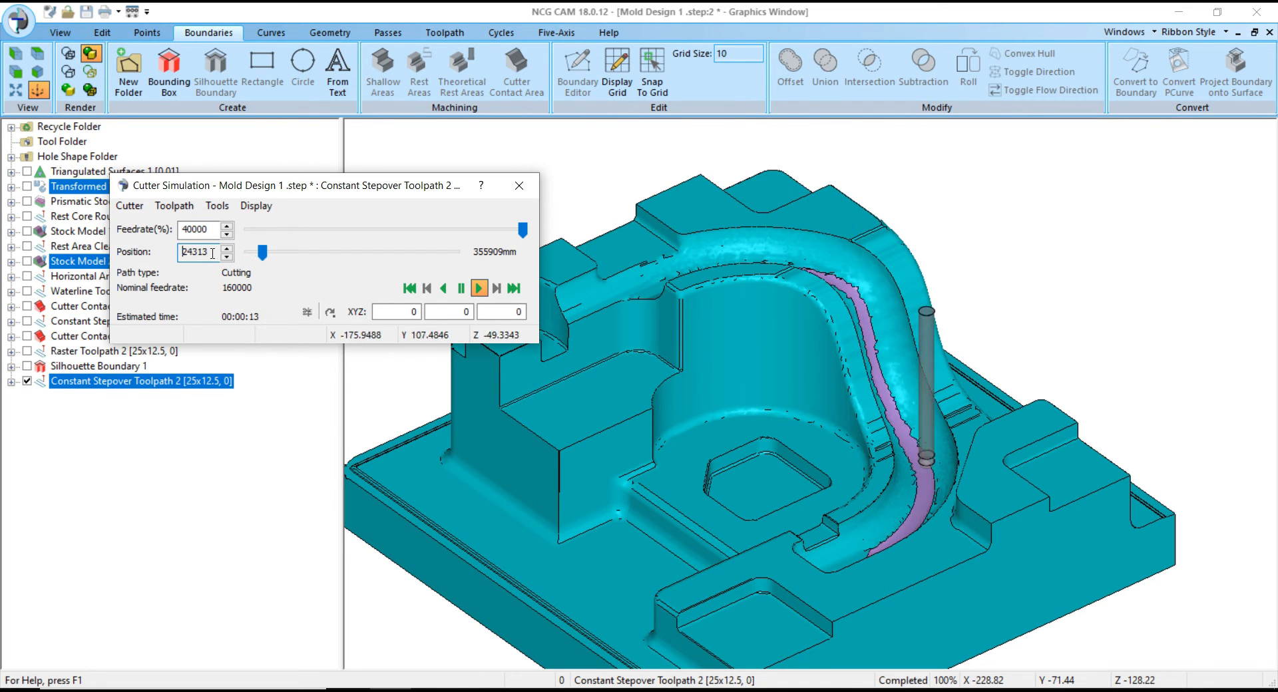
scroll(846, 333, "down", 2)
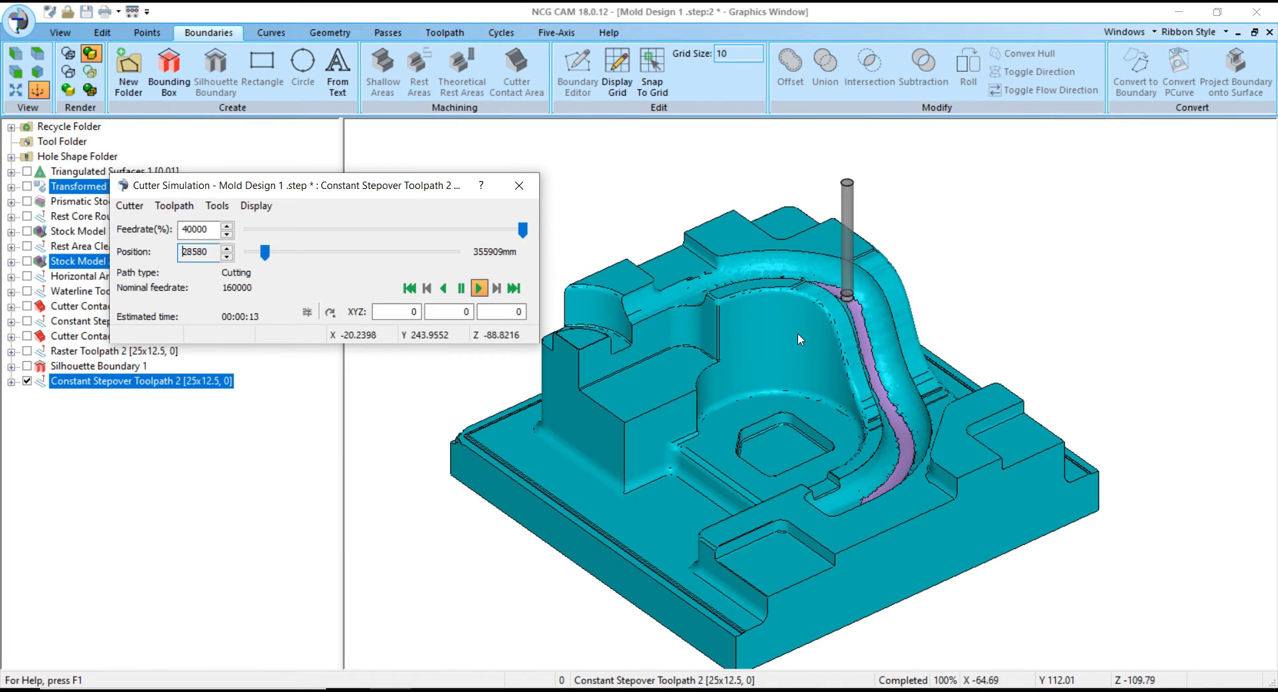
- Try a 400000% simulation feedrate, return it to 40000%, and inspect the cutting on the tube's steep section and bend
left_click(209, 230)
type("0")
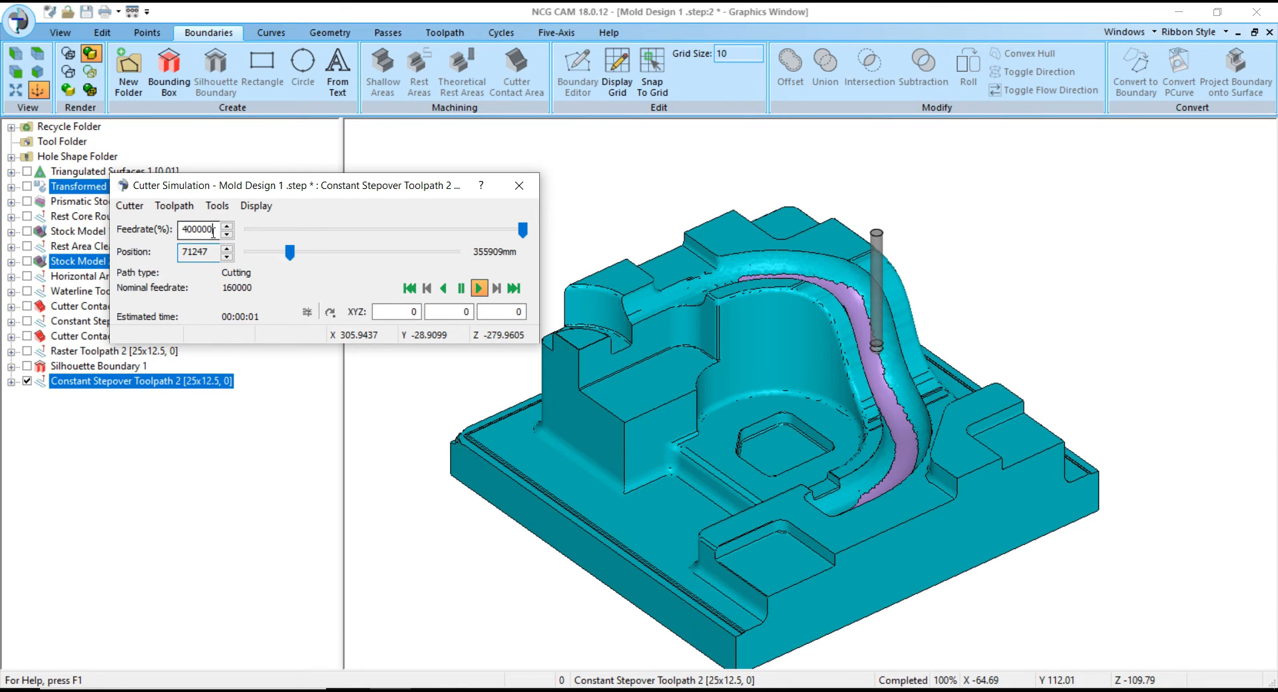
key("BackSpace")
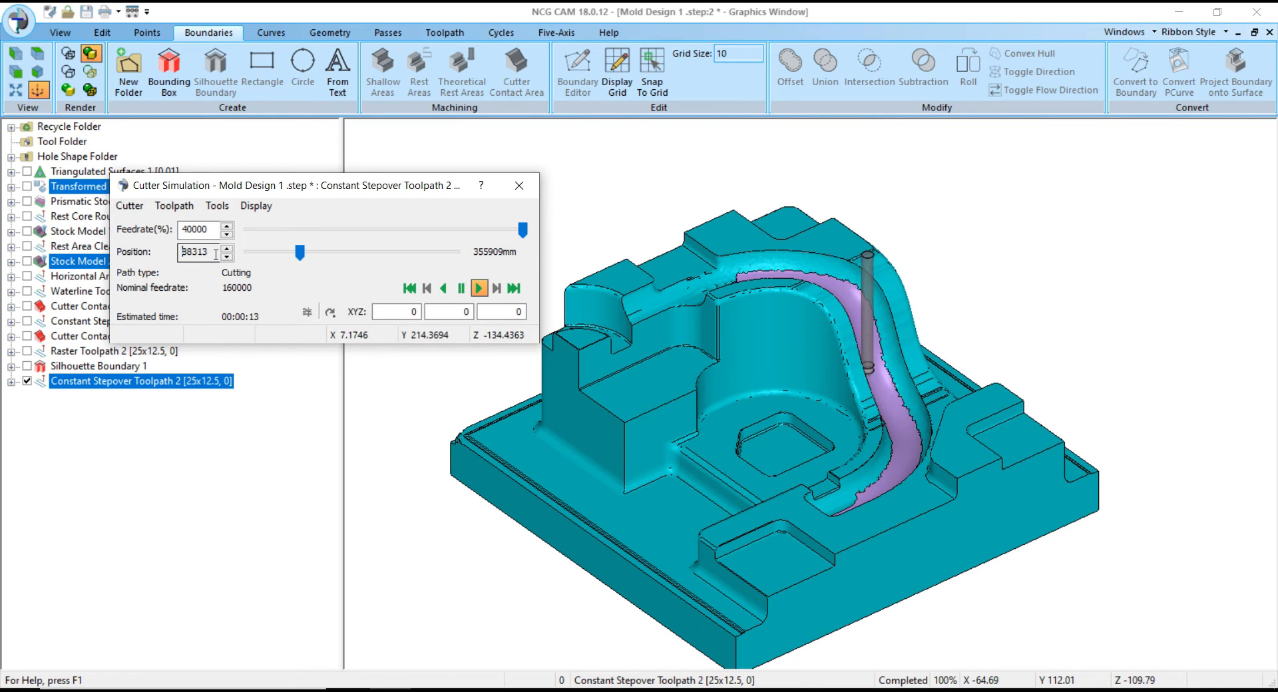
scroll(892, 384, "up", 6)
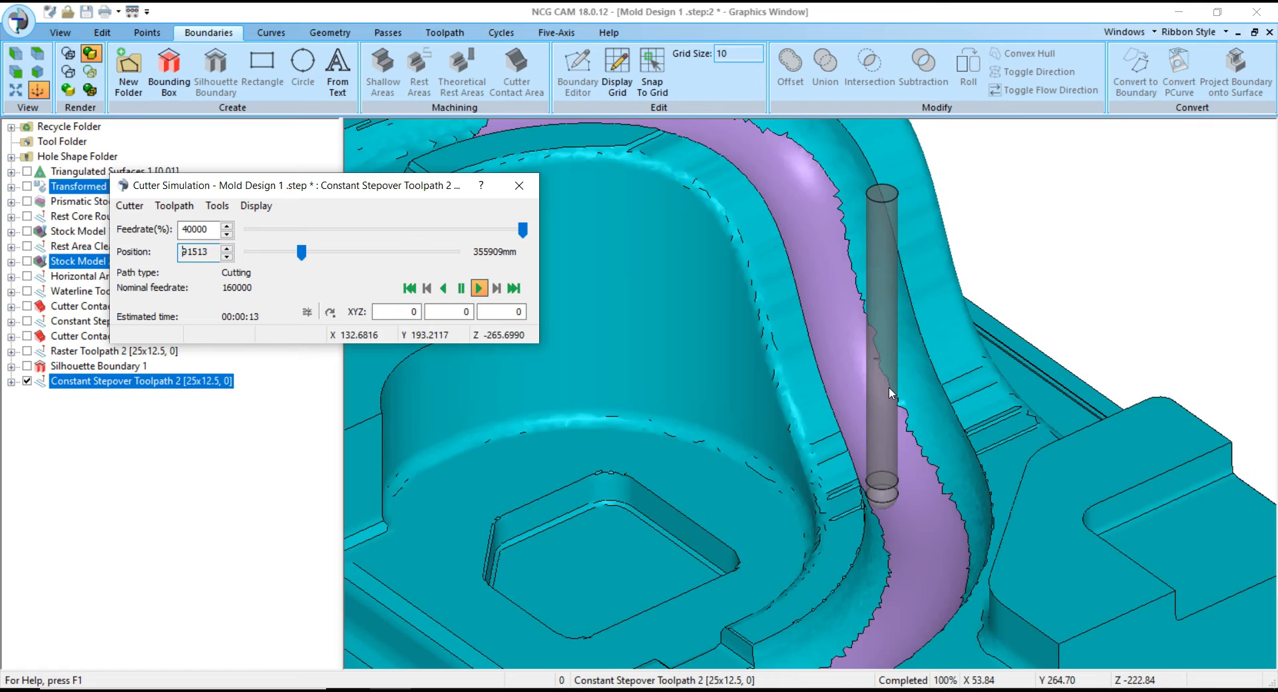
scroll(891, 392, "down", 8)
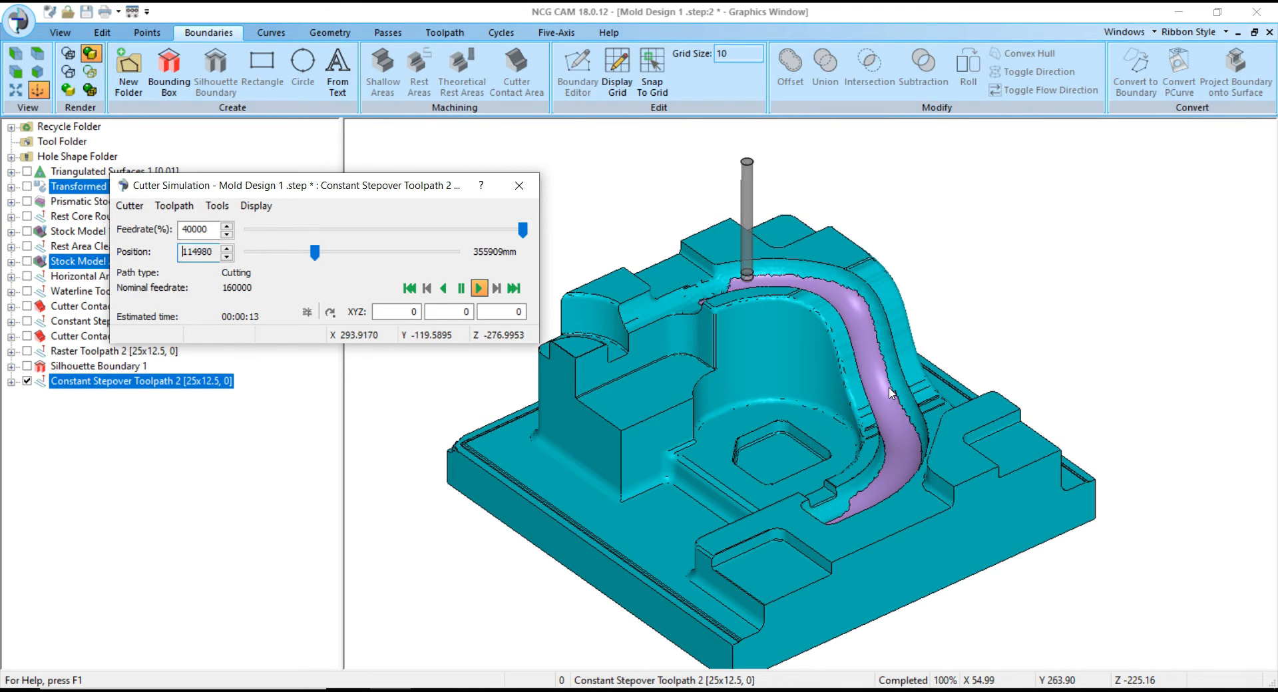
mouse_move(832, 423)
middle_mouse_down()
mouse_move(863, 422)
mouse_move(831, 423)
middle_mouse_up()
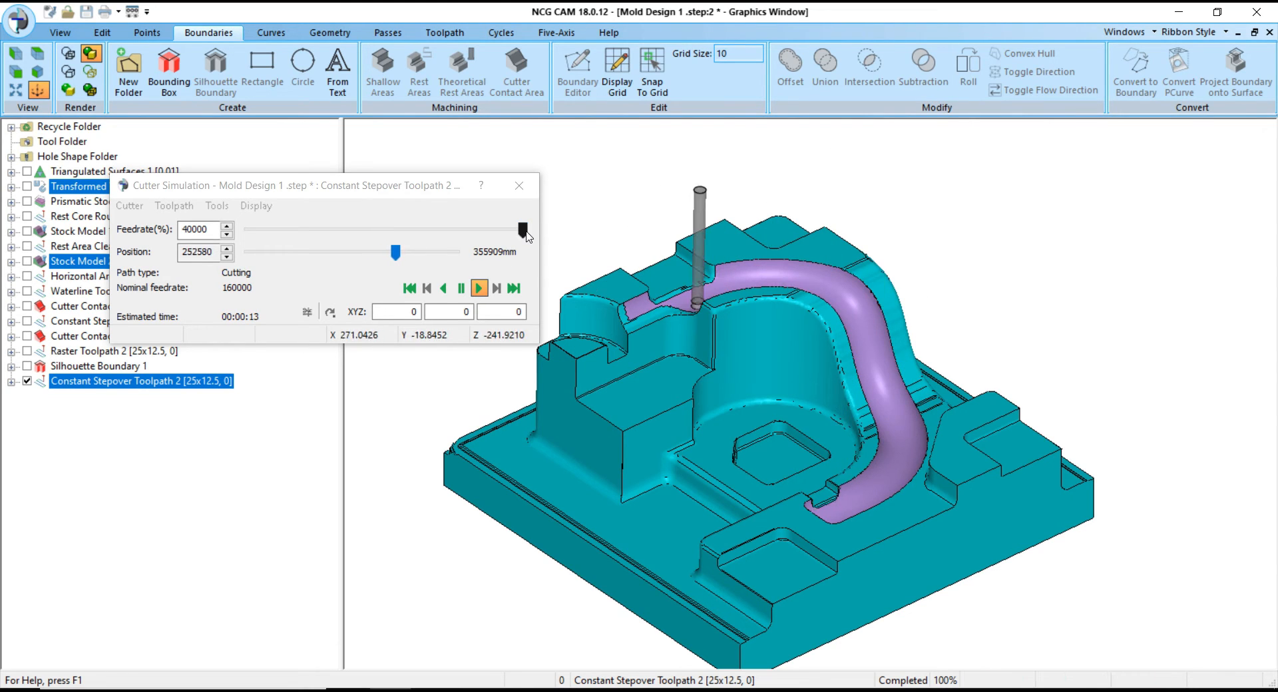
- Slow the simulation to 1867%, restore the feedrate to 40000%, and run the toolpath through to its end
left_click_drag(526, 231, 378, 234)
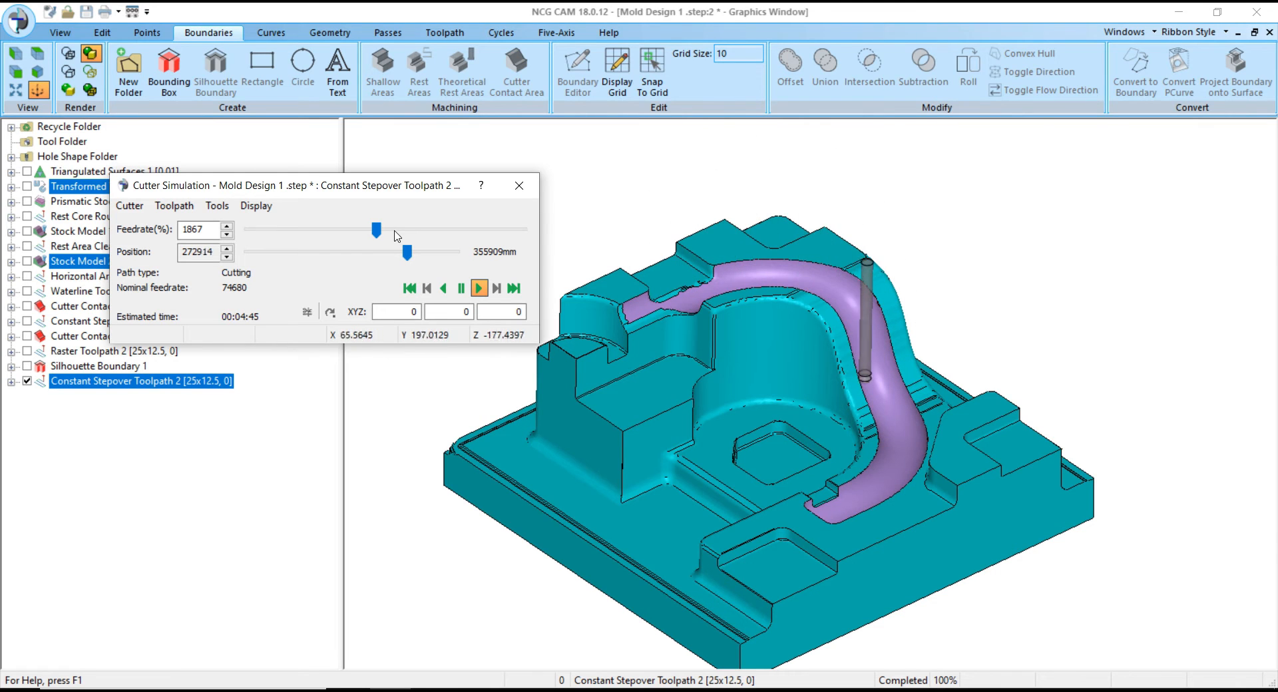
left_click_drag(376, 230, 494, 239)
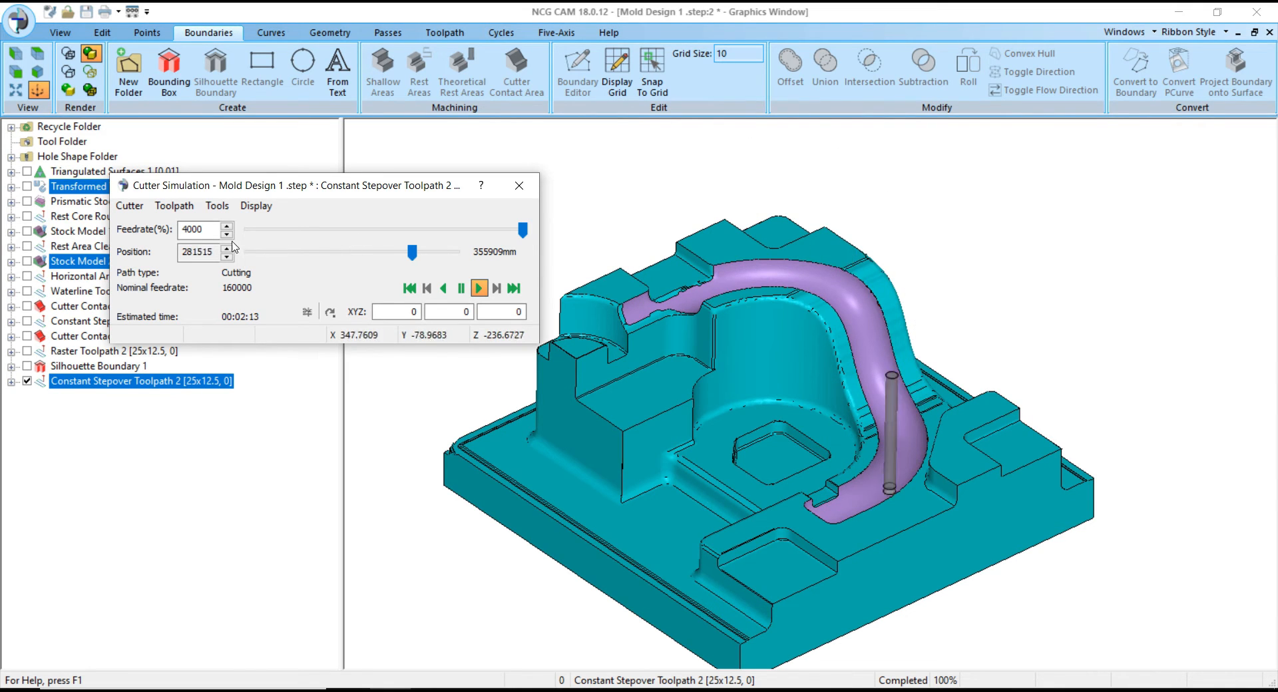
left_click(211, 232)
type("0")
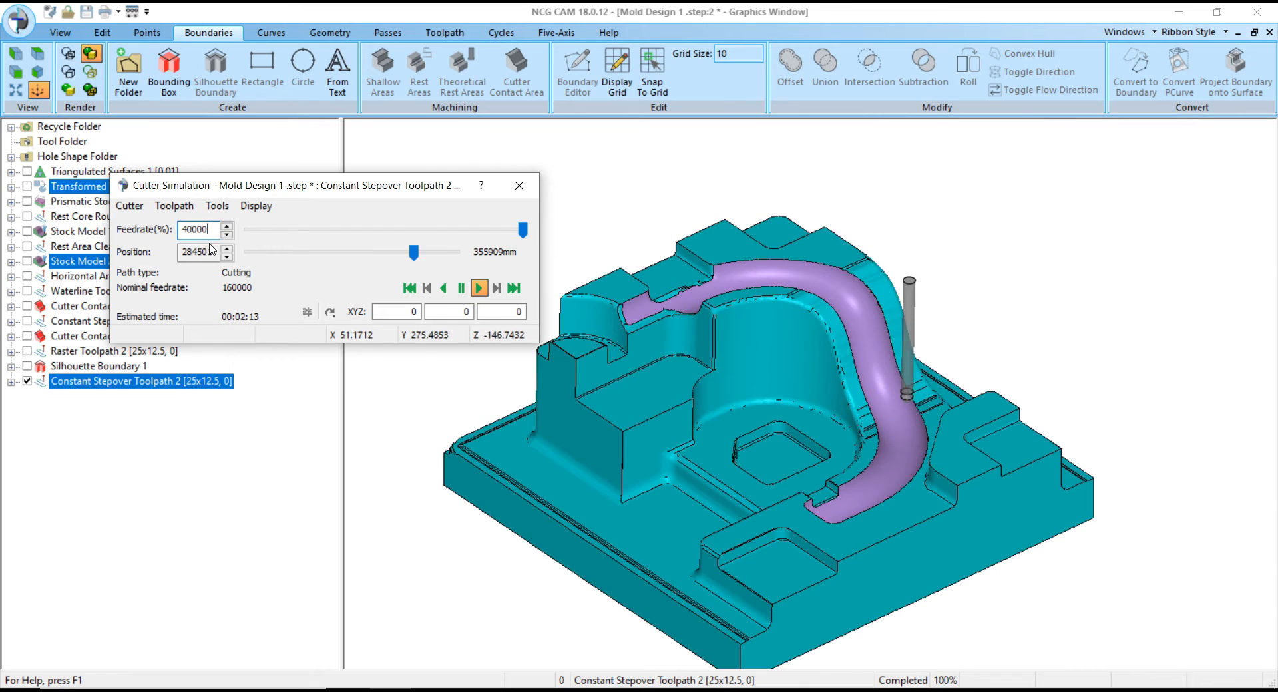
left_click(210, 251)
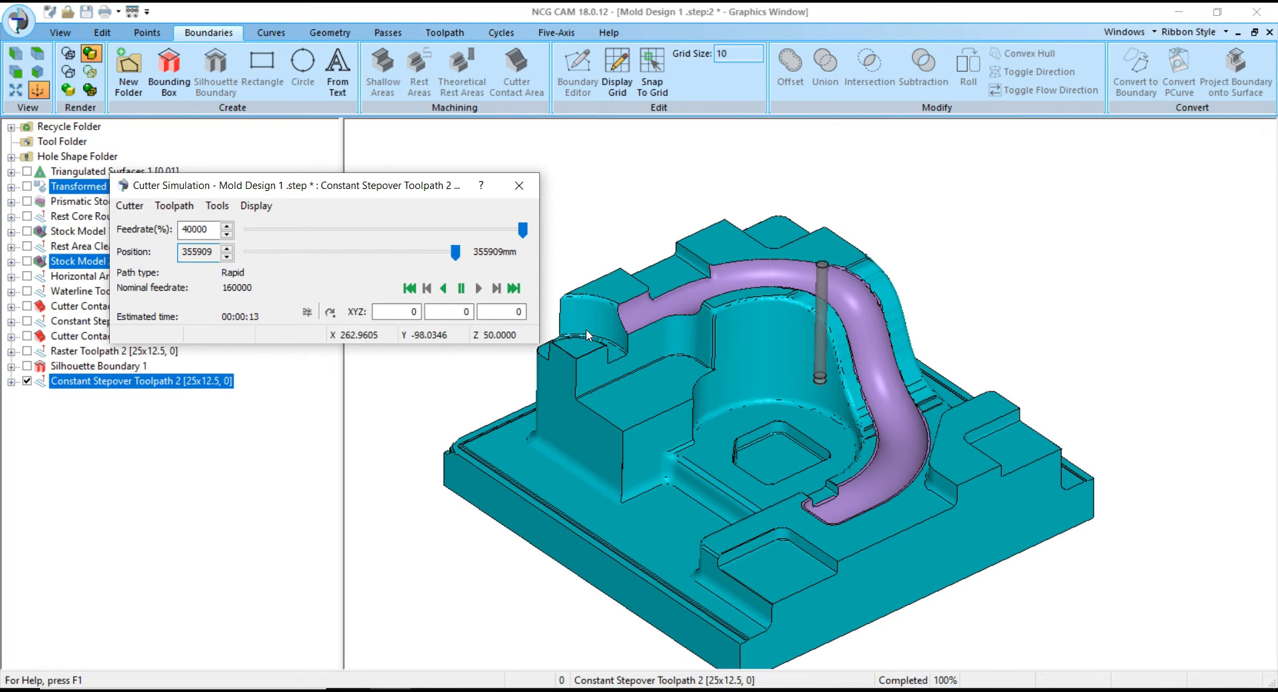
- Inspect the machined finish and edges on the tube's steep bend and at its closed lower end
scroll(937, 402, "up", 5)
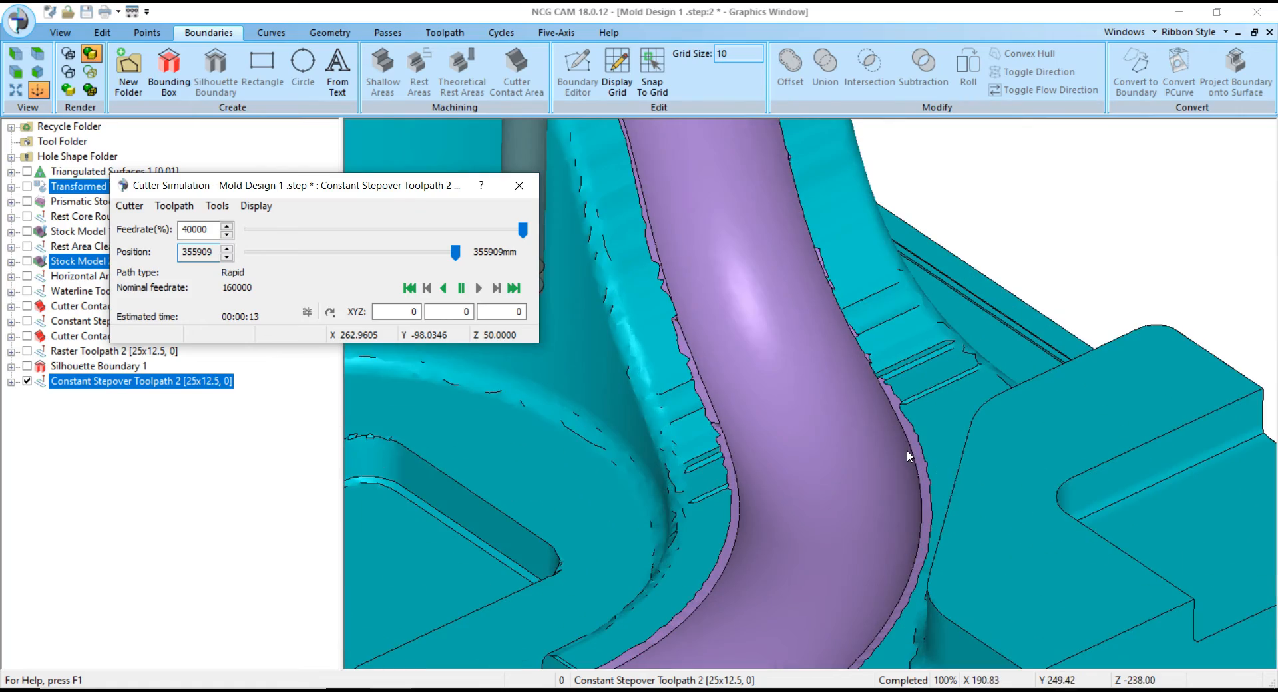
scroll(904, 447, "down", 3)
scroll(884, 520, "up", 6)
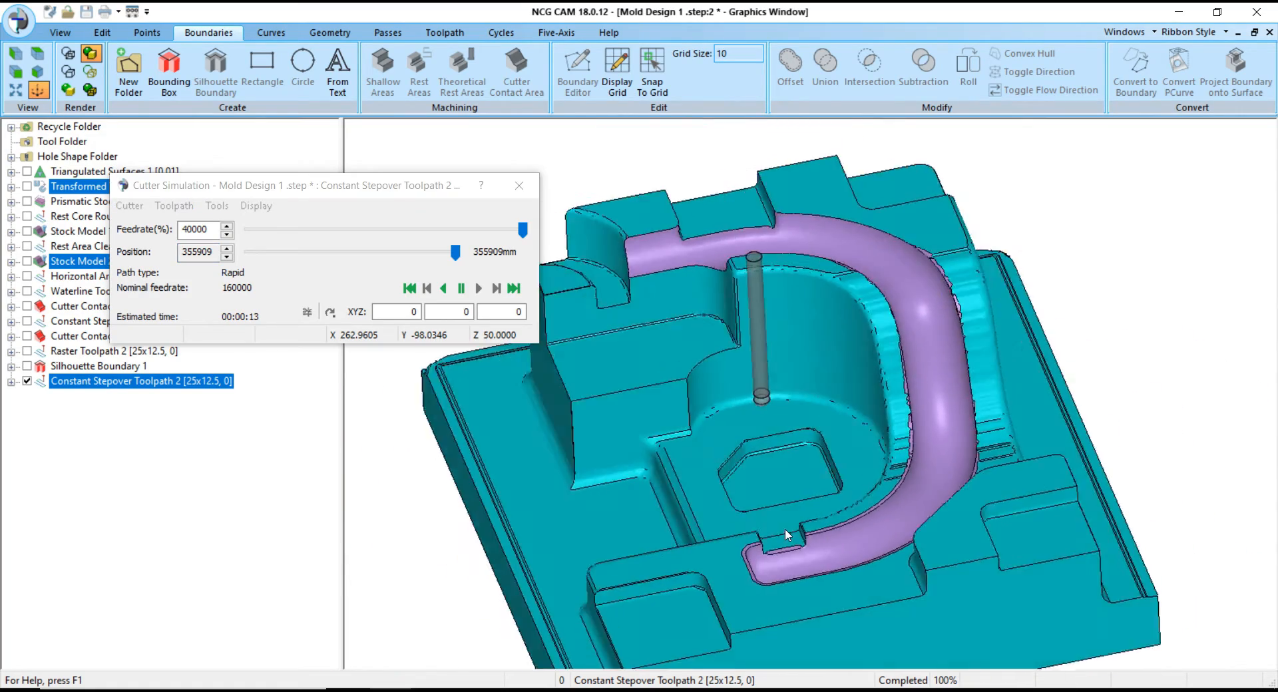
scroll(808, 532, "down", 4)
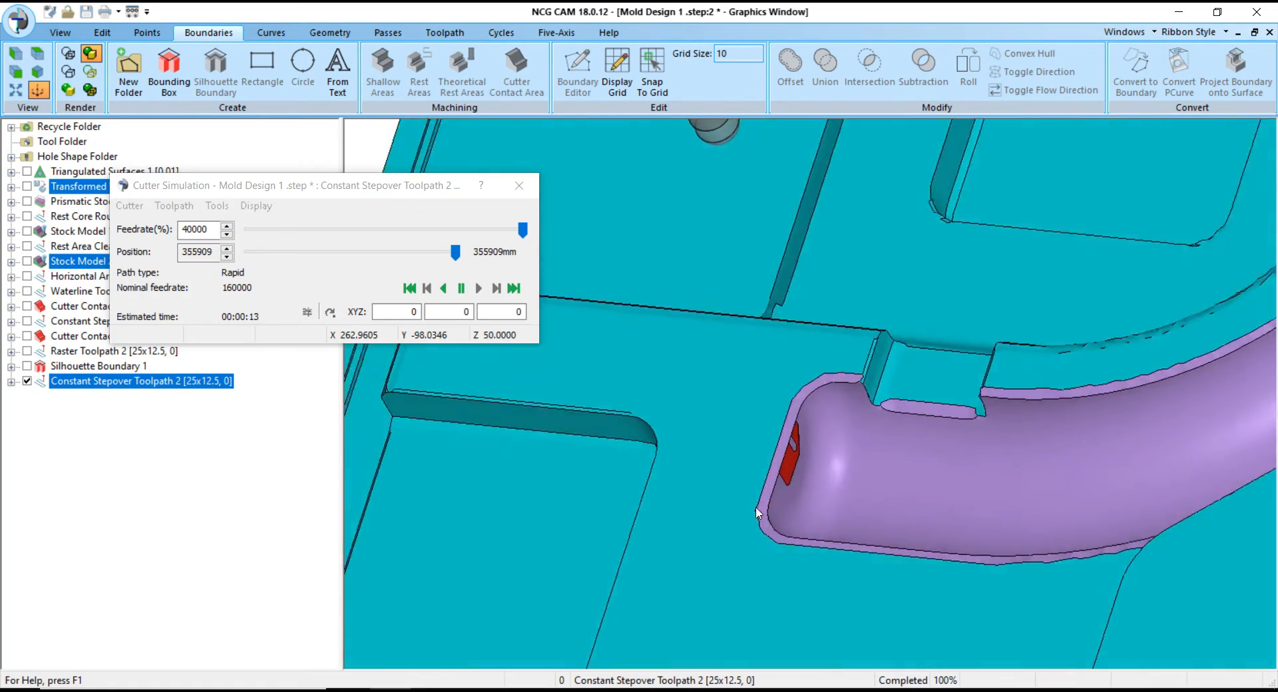
scroll(744, 518, "down", 3)
scroll(785, 291, "up", 7)
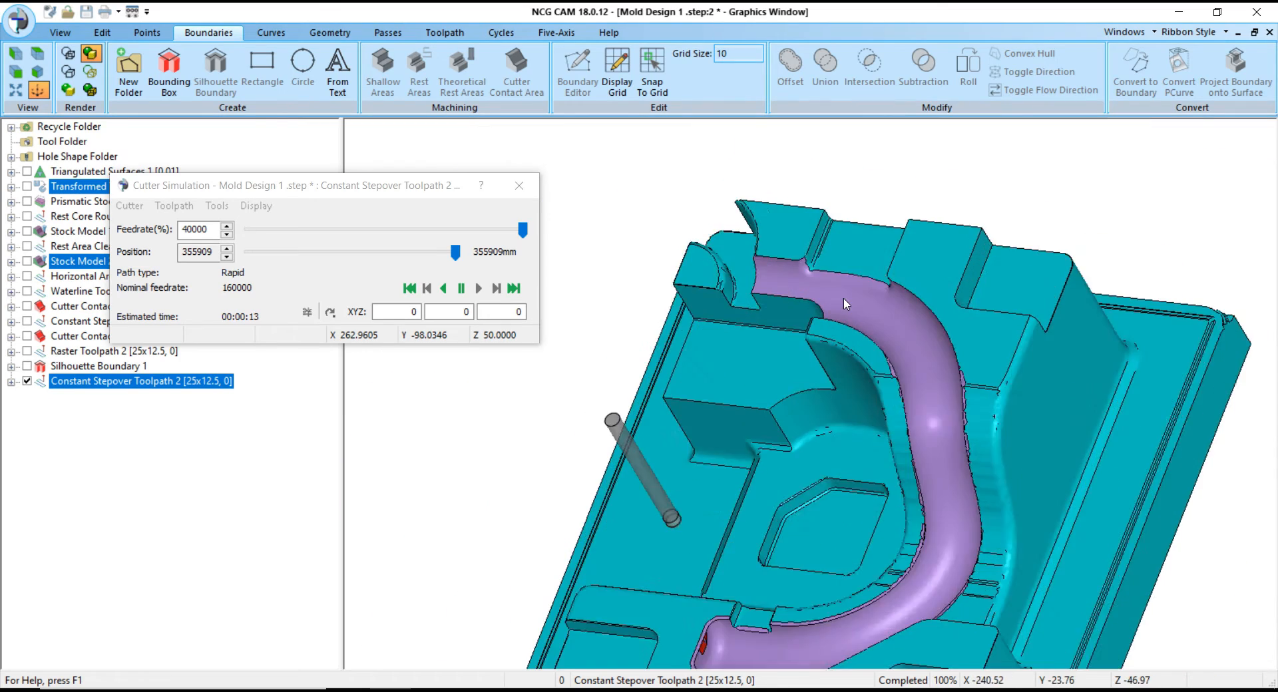
- Inspect the simulated cut along the tube's upper section beside the stepped blocks, finishing with the whole mold
scroll(814, 295, "down", 3)
scroll(834, 335, "up", 4)
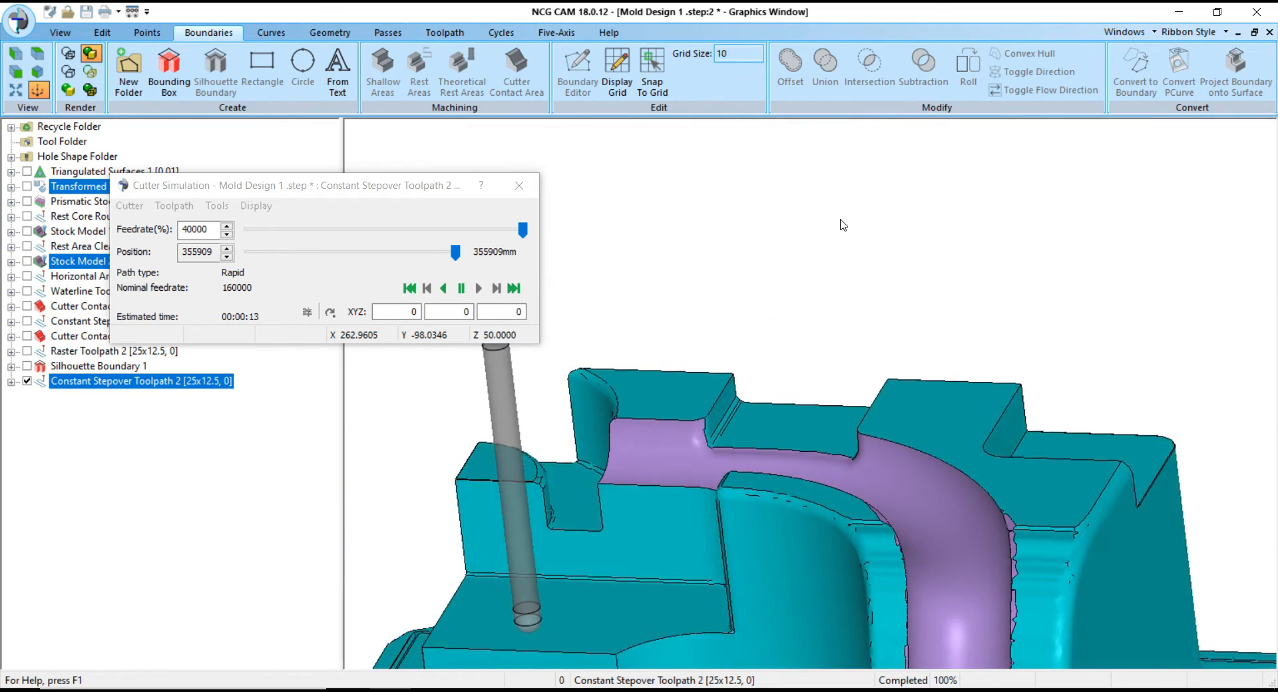
scroll(834, 332, "up", 2)
scroll(818, 346, "down", 3)
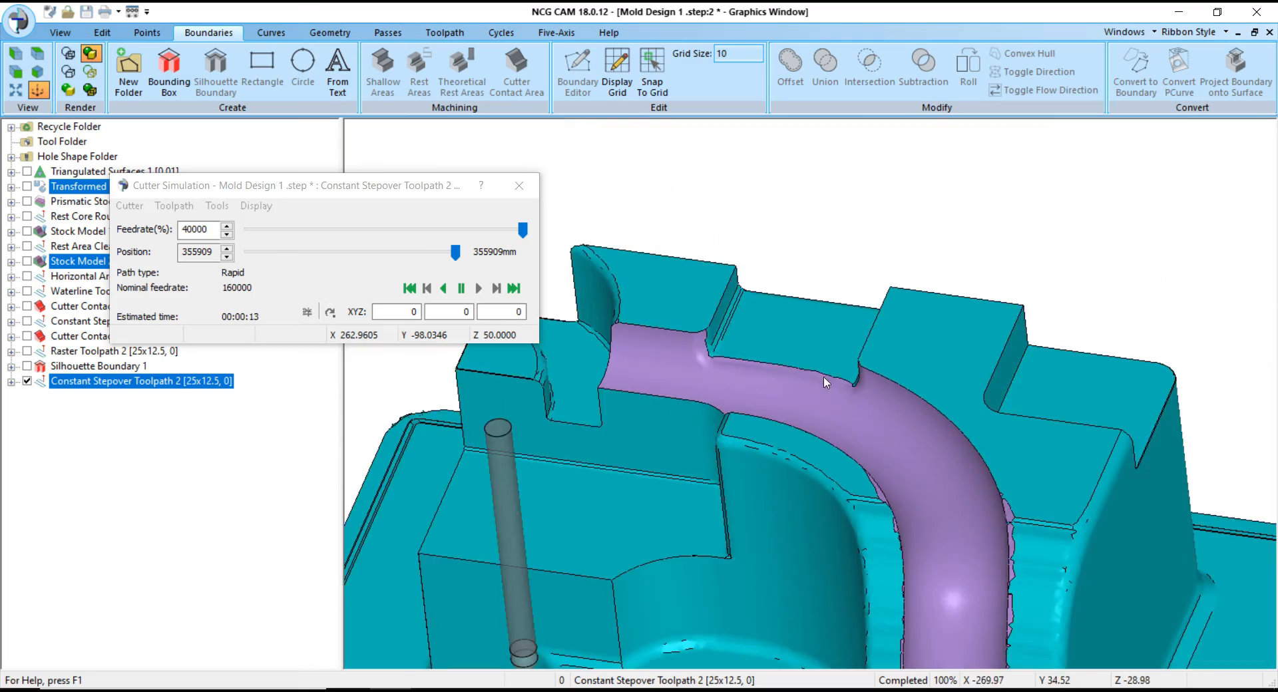
scroll(801, 366, "up", 3)
middle_click_drag(801, 366, 738, 413)
scroll(930, 339, "down", 2)
scroll(929, 339, "down", 2)
middle_click_drag(930, 338, 840, 320)
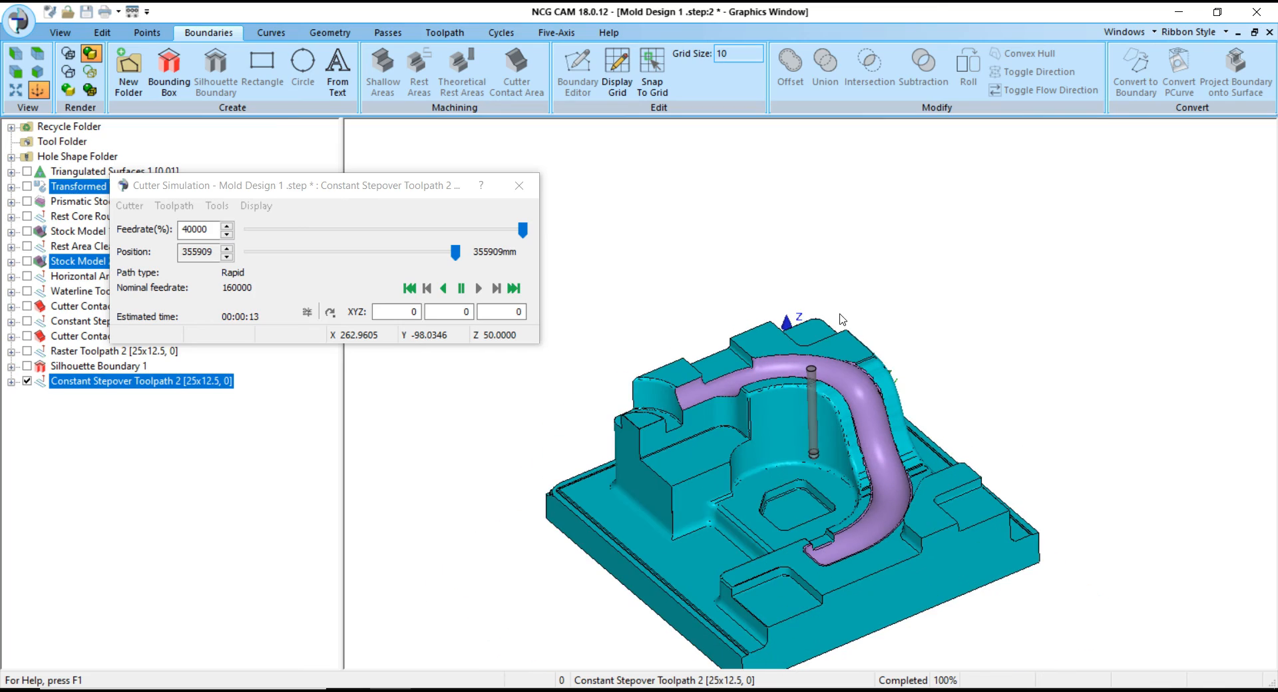
- Close the cutter simulation and examine the toolpath's passes and link moves around the tube's upper end and along its full length
left_click(519, 185)
middle_click_drag(676, 248, 734, 437)
scroll(666, 399, "up", 6)
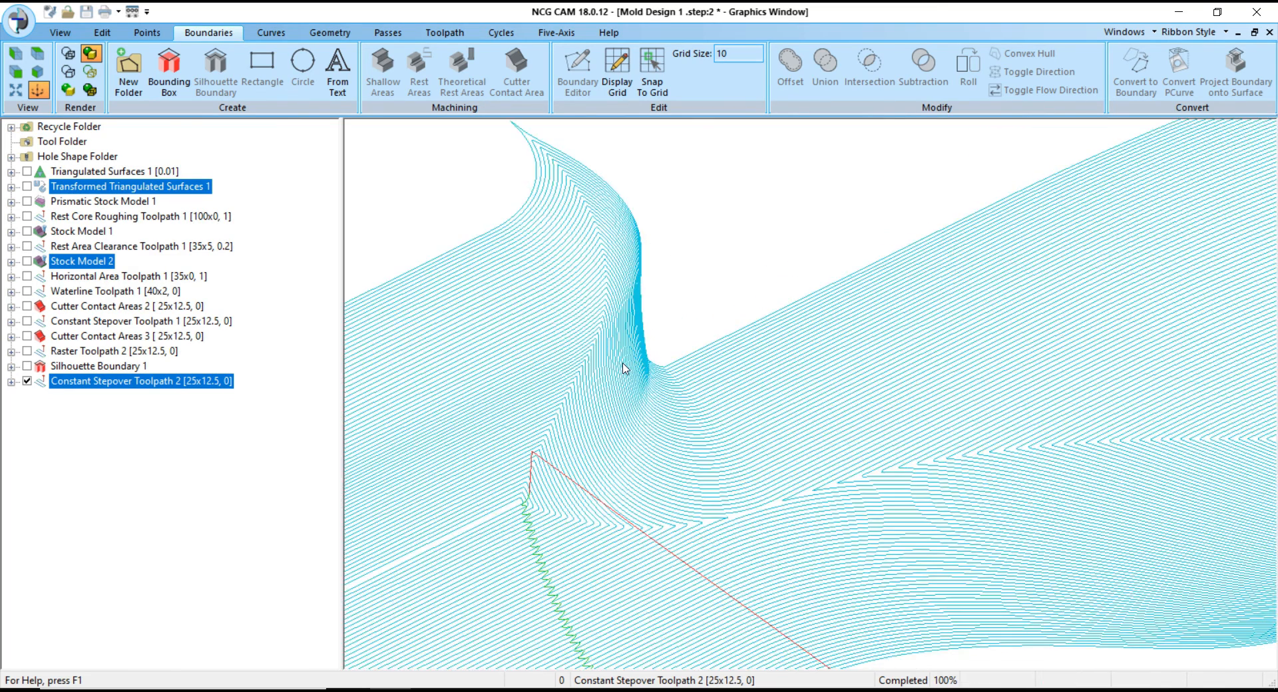
middle_click_drag(659, 401, 516, 416)
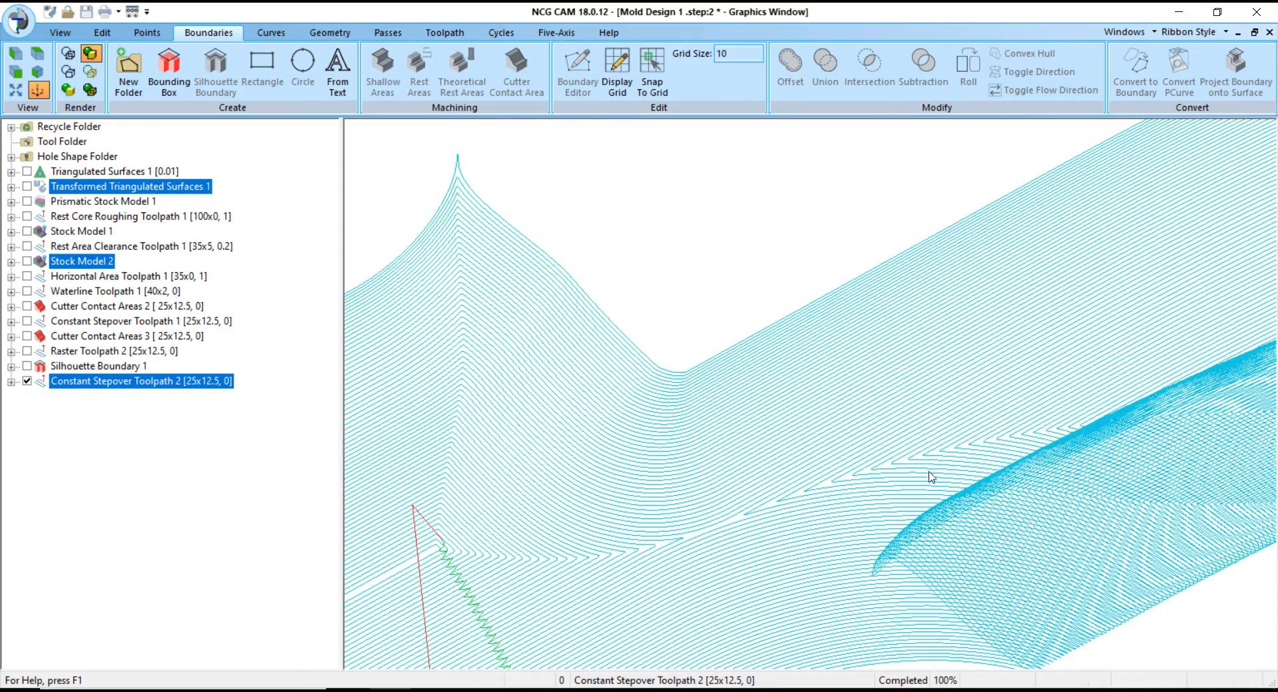
middle_click_drag(929, 472, 929, 613)
scroll(727, 438, "down", 5)
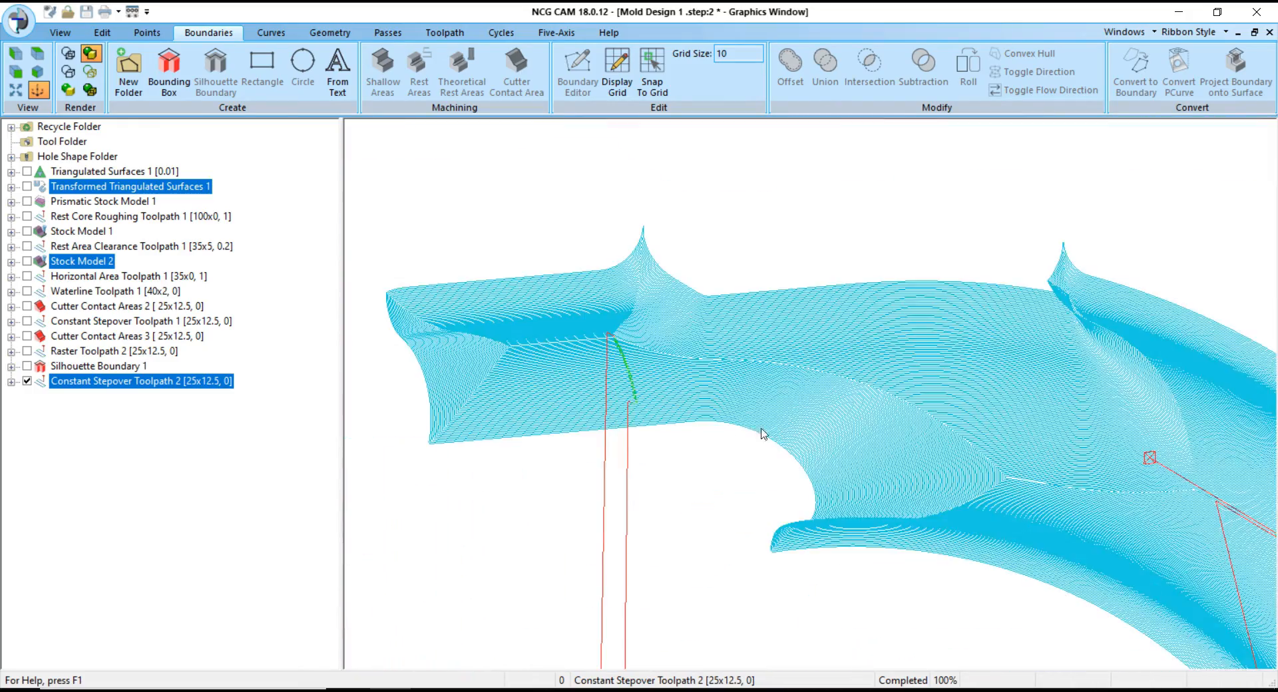
middle_click_drag(764, 434, 807, 314)
scroll(668, 313, "down", 3)
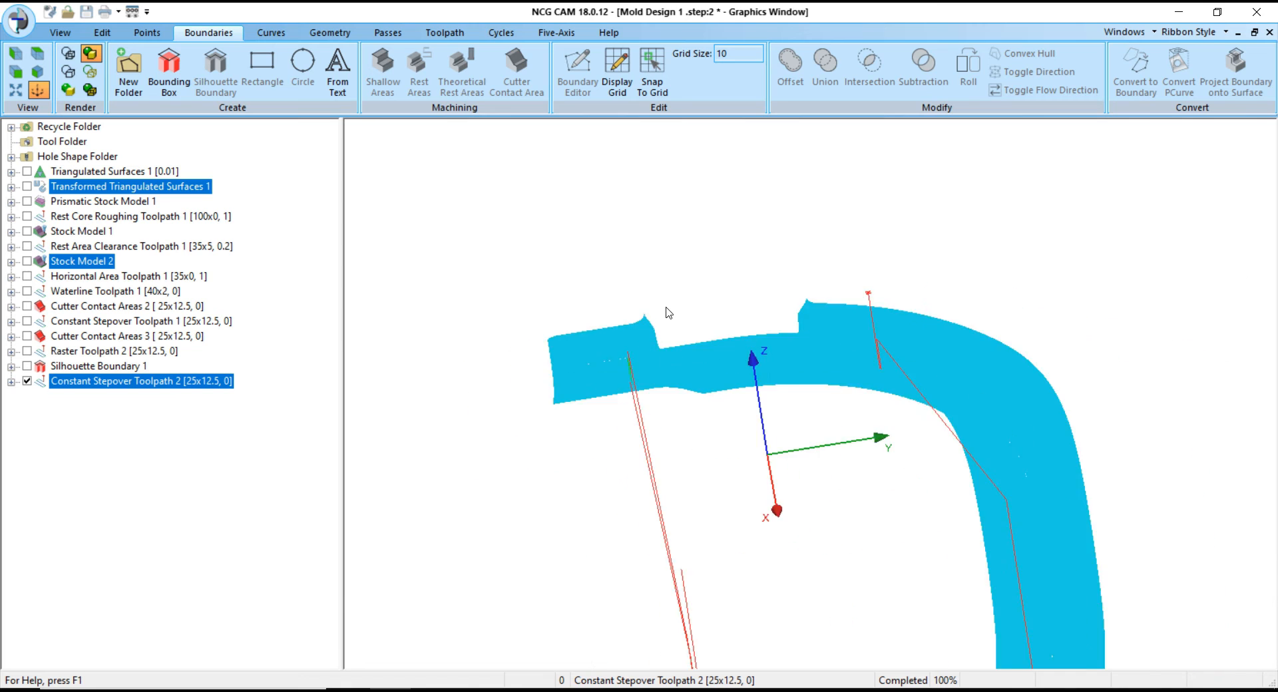
scroll(668, 313, "down", 3)
middle_click_drag(668, 313, 753, 513)
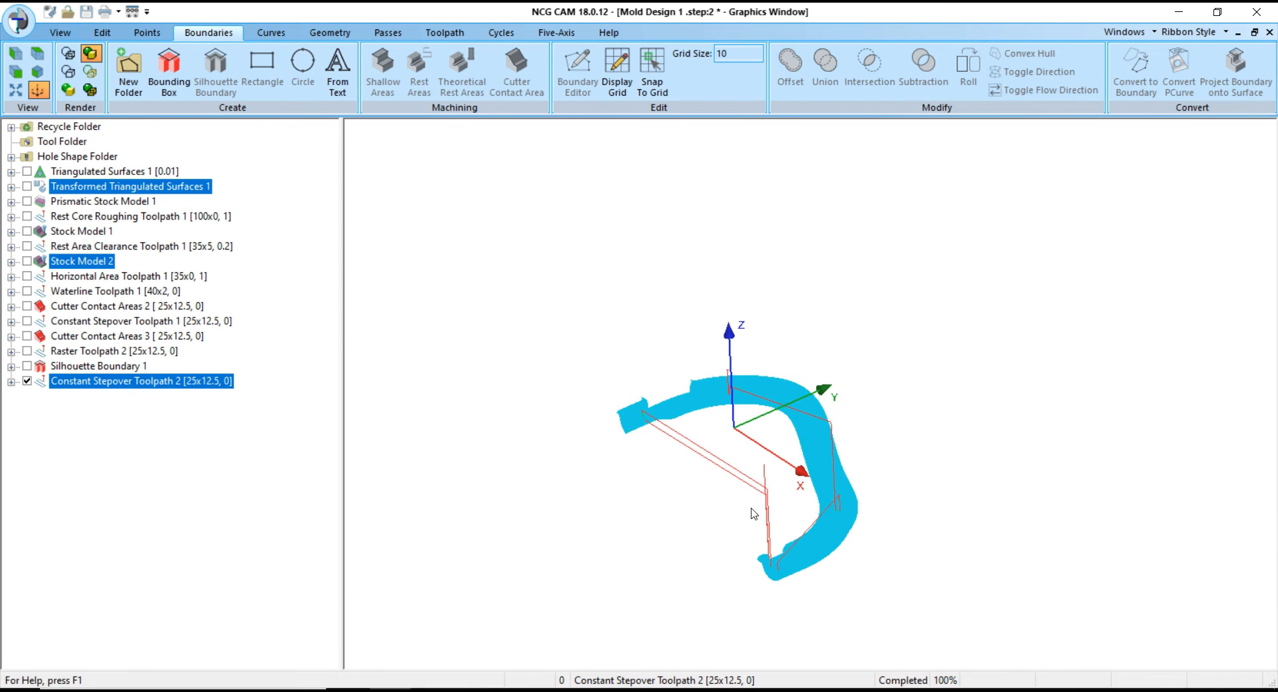
scroll(630, 508, "up", 4)
mouse_move(744, 357)
middle_mouse_down()
mouse_move(760, 352)
mouse_move(750, 356)
middle_mouse_up()
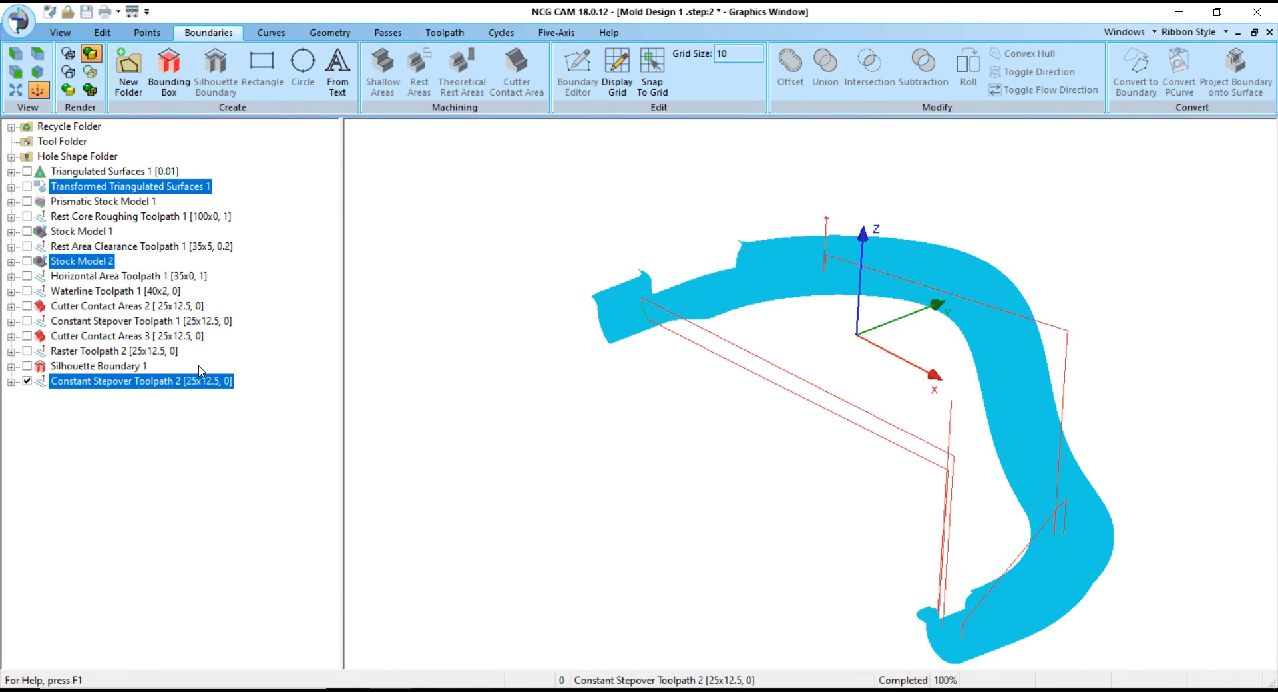
- Display Transformed Triangulated Surfaces 1 together with Constant Stepover Toolpath 2
left_click(65, 199)
left_click(68, 189, "shift")
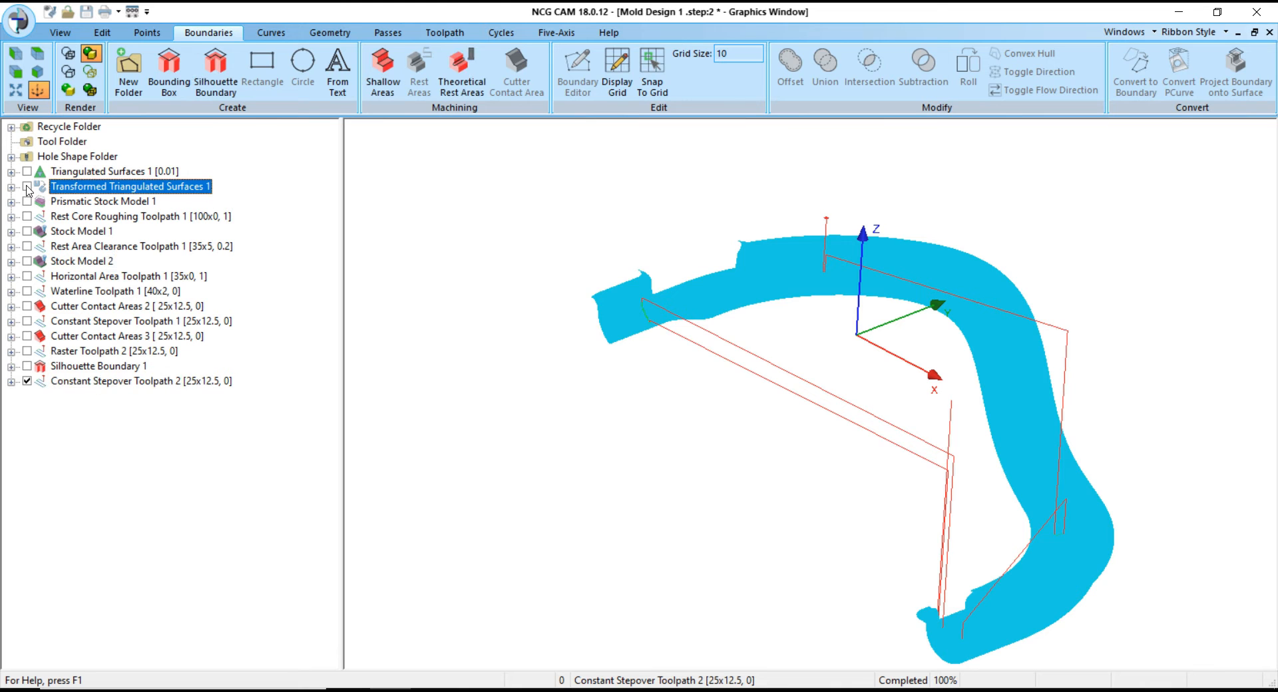
left_click(28, 187)
scroll(816, 393, "down", 2)
middle_click_drag(816, 392, 804, 366)
scroll(804, 366, "down", 2)
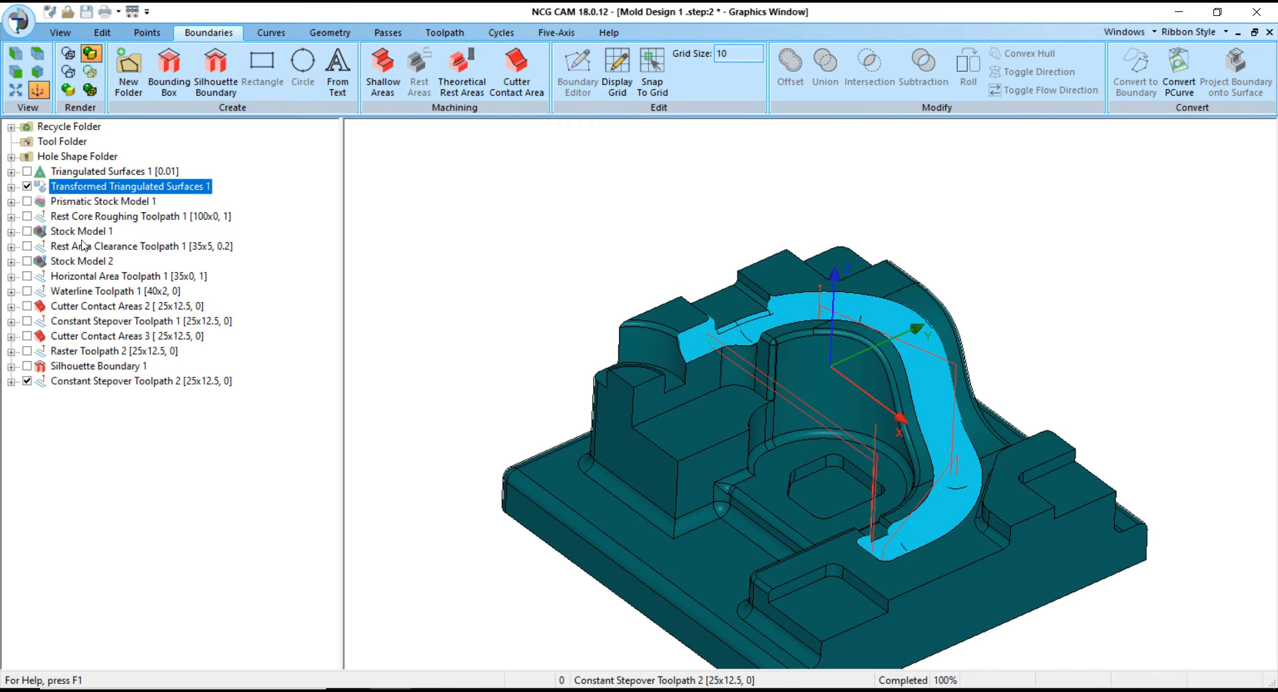
- Create a stock model with resolution 2 and maximum Z 0 from the transformed surfaces, Prismatic Stock Model 1 and all toolpaths
left_click(80, 231)
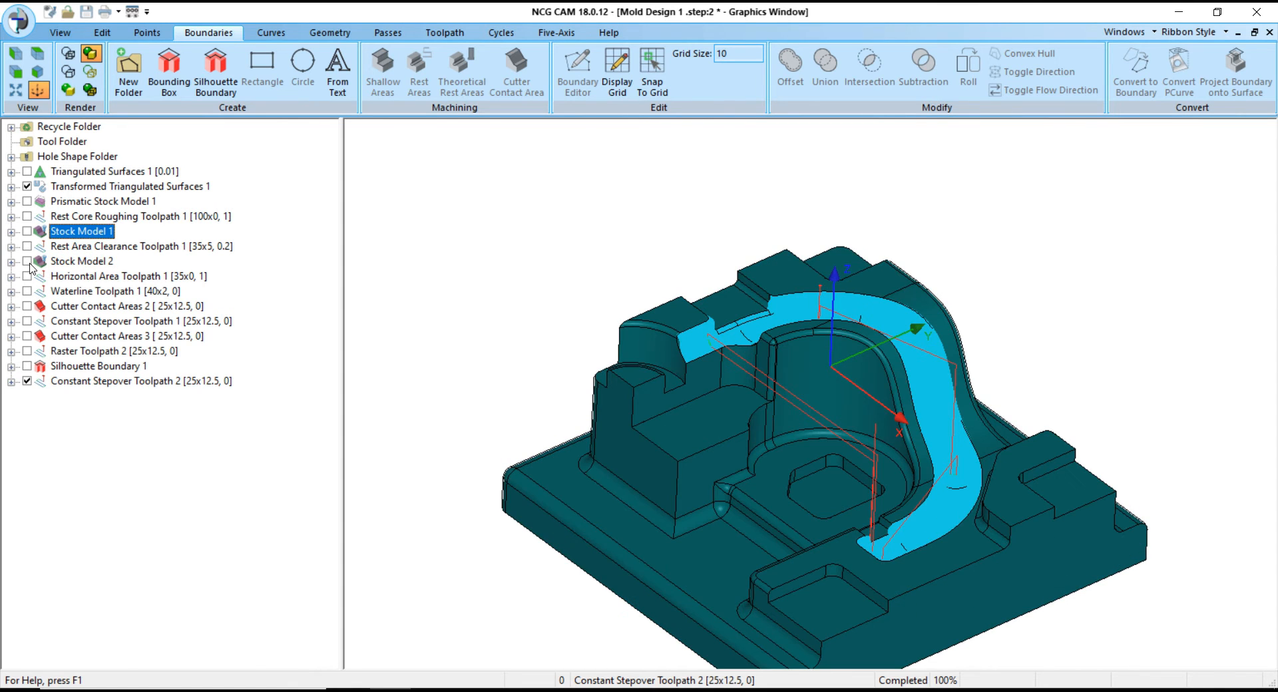
left_click(71, 187)
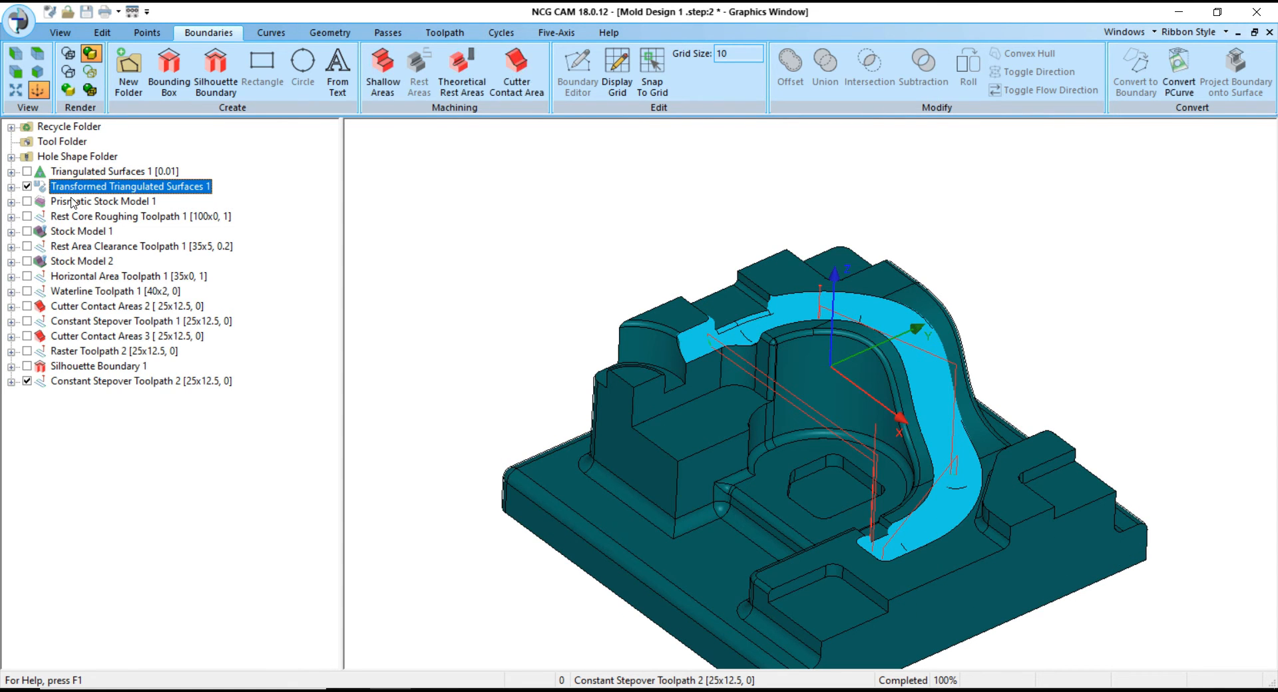
left_click(74, 216, "ctrl")
left_click(78, 246, "ctrl")
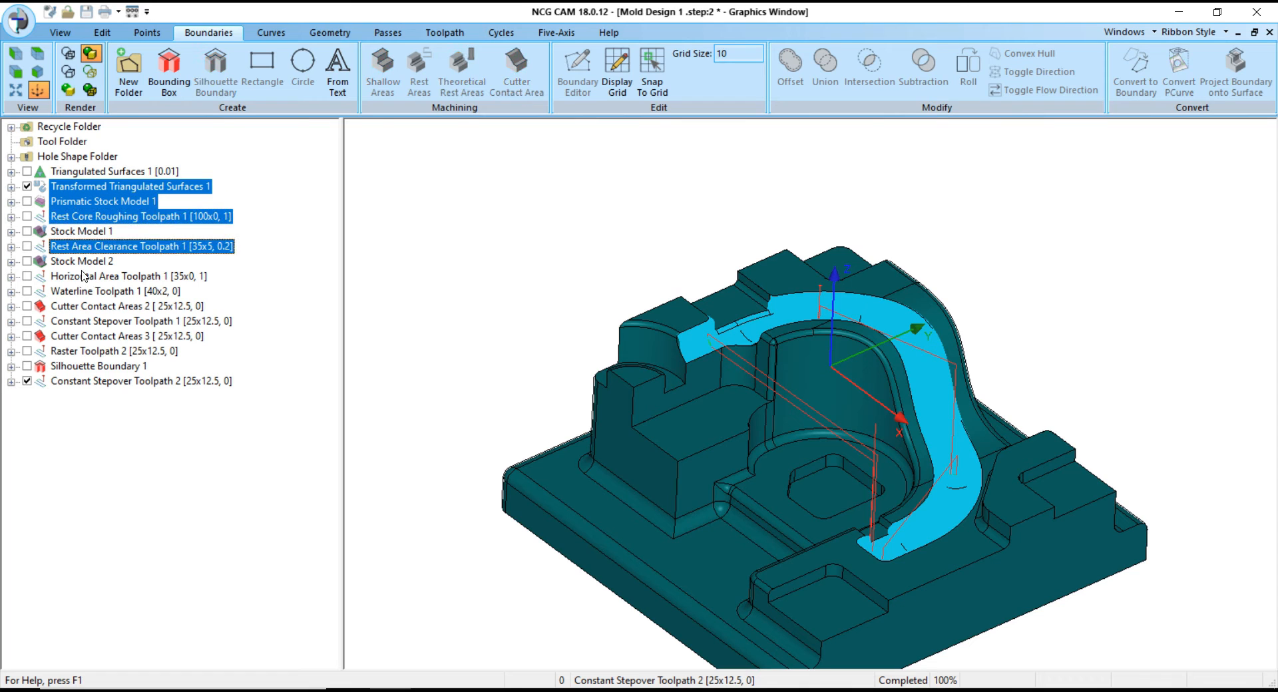
left_click(84, 276, "ctrl")
left_click(88, 322, "ctrl")
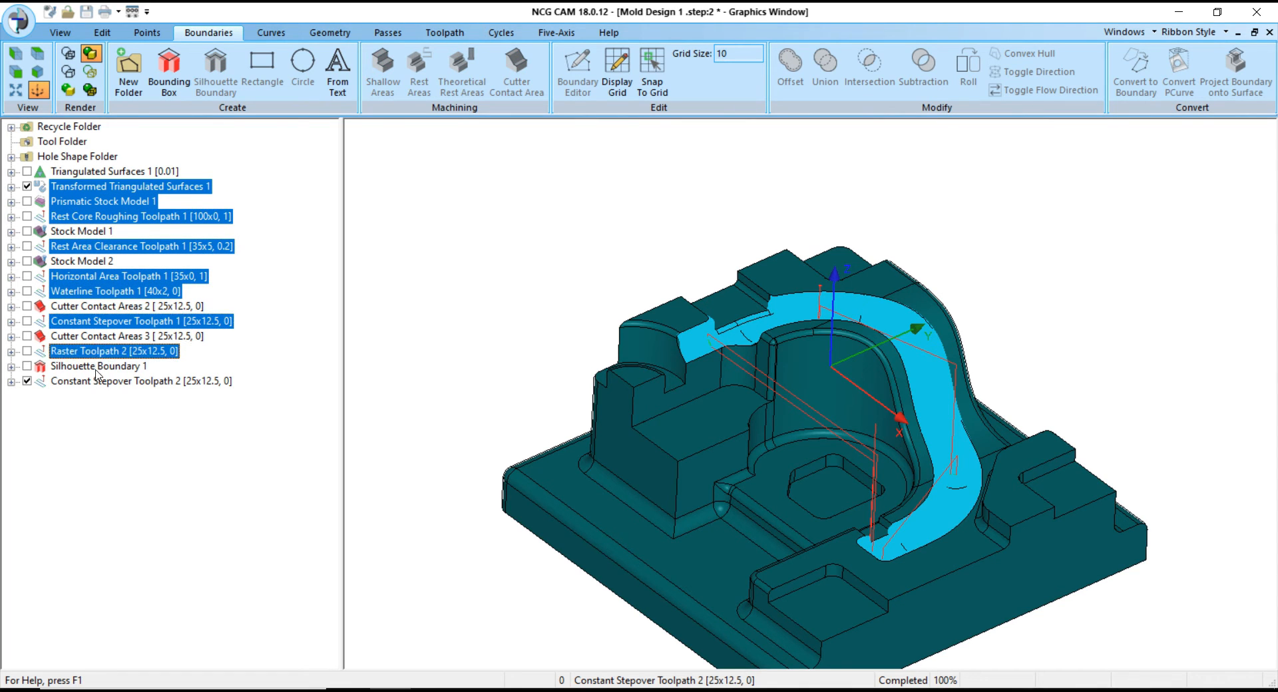
left_click(99, 382, "ctrl")
right_click(100, 382)
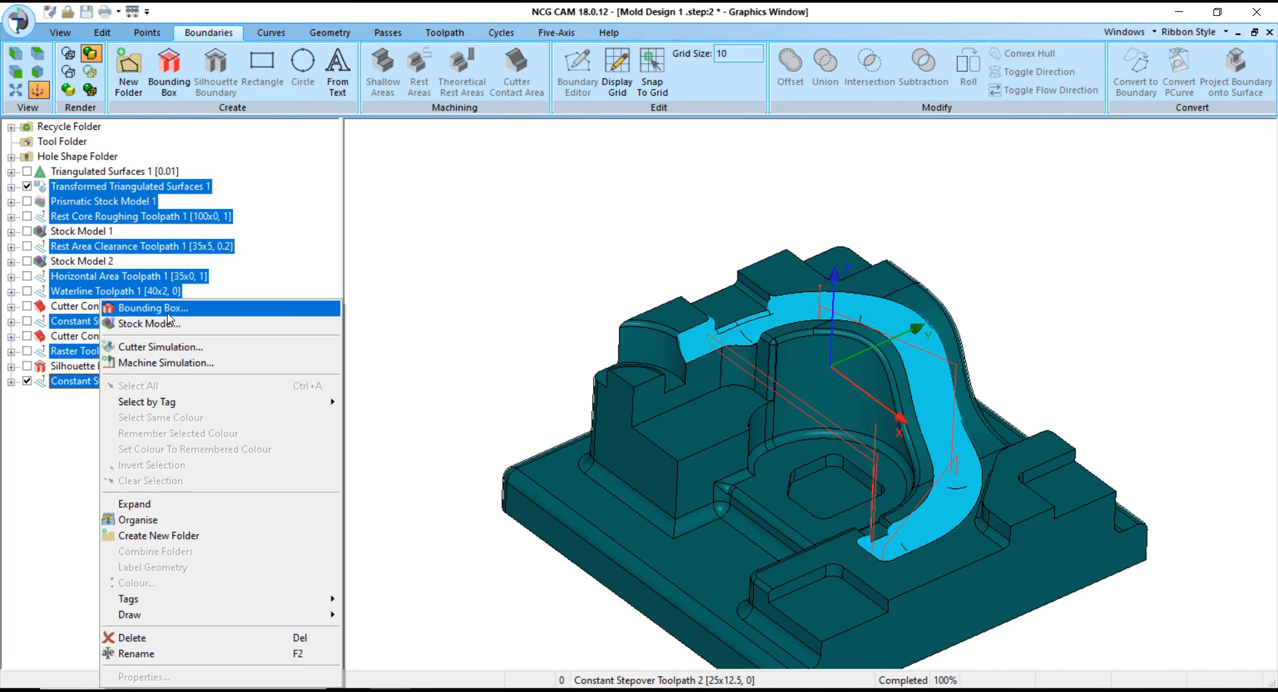
left_click(136, 325)
left_click(344, 209)
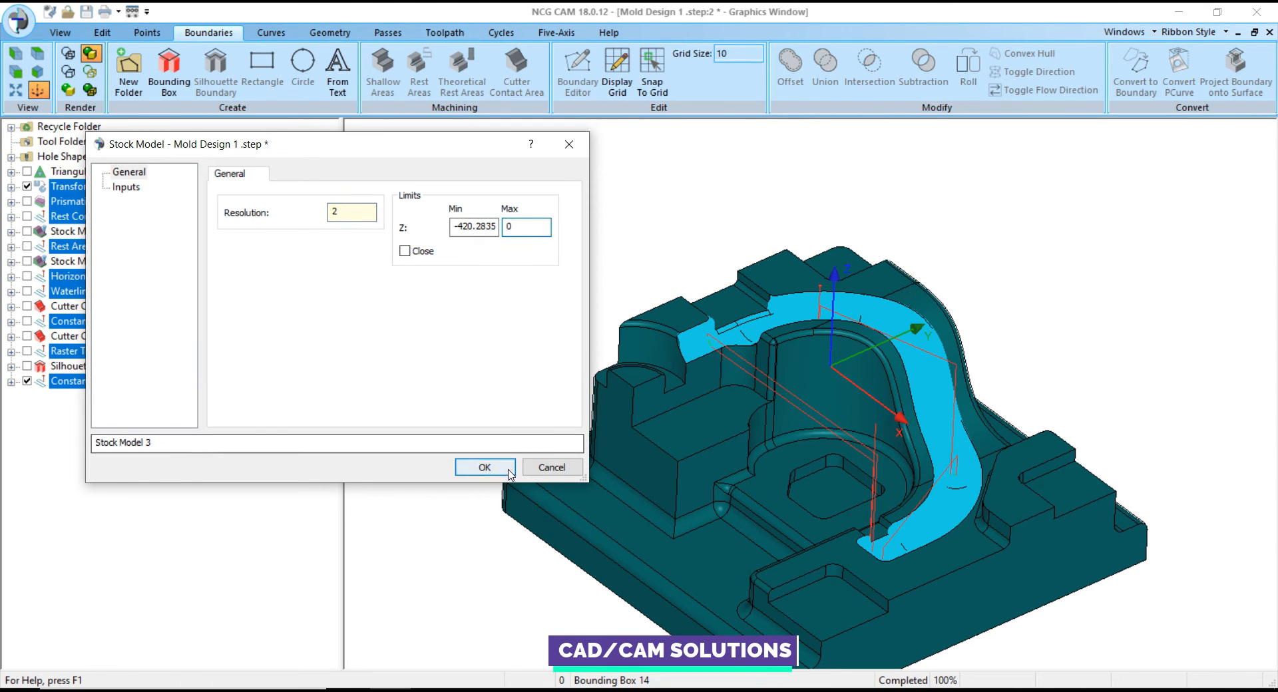
left_click(485, 467)
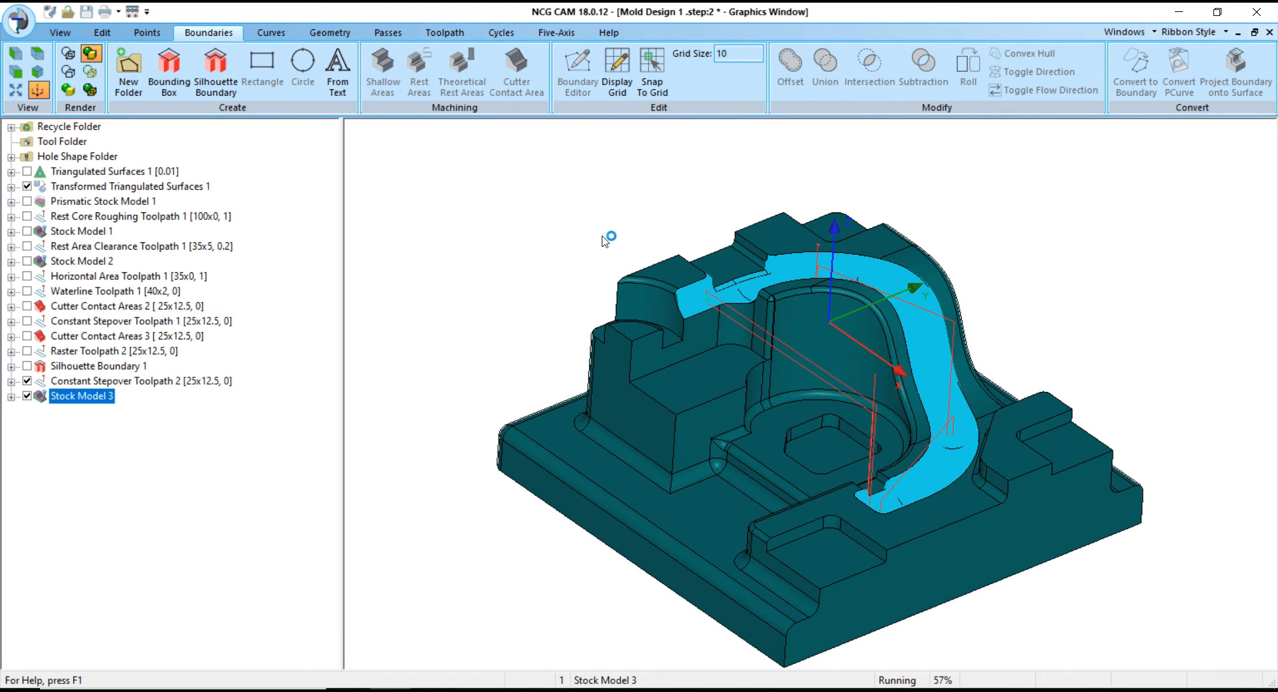
- Hide Constant Stepover Toolpath 2 and compare Stock Model 3 with the surfaces at the base plate's outer corner and across the mold
middle_click_drag(598, 228, 559, 209)
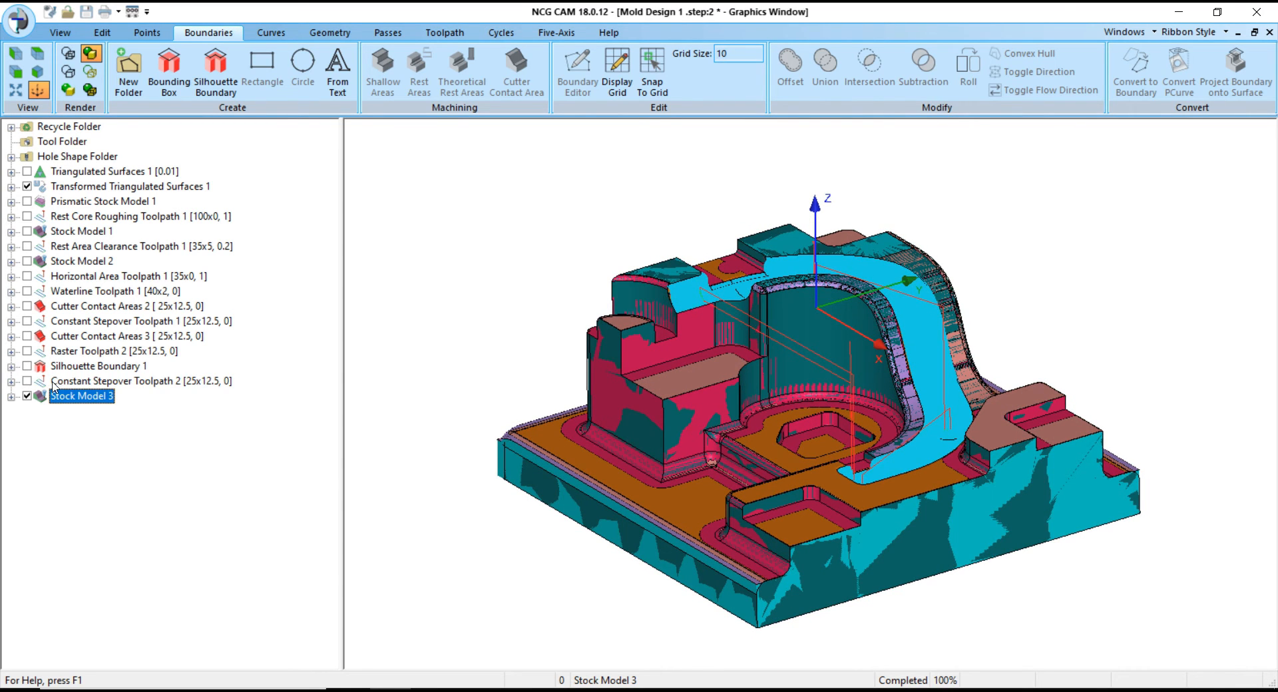
middle_click_drag(529, 370, 848, 479)
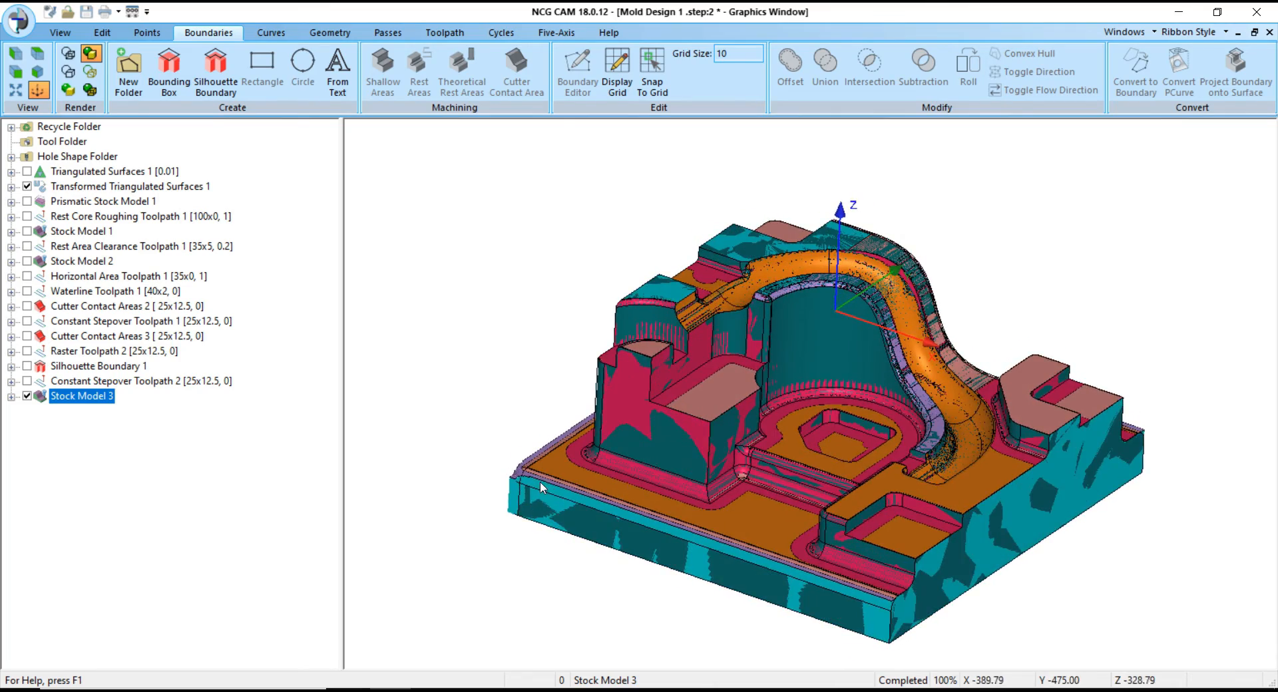
scroll(540, 482, "up", 5)
scroll(479, 429, "up", 2)
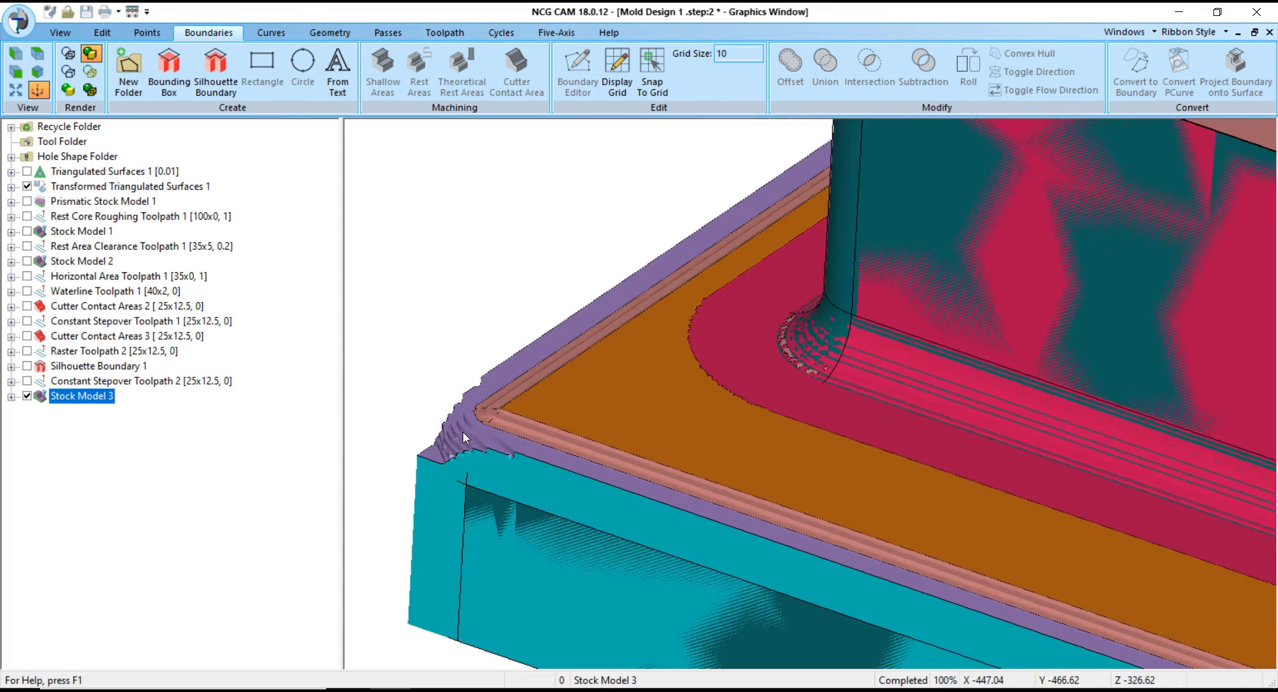
scroll(462, 432, "down", 5)
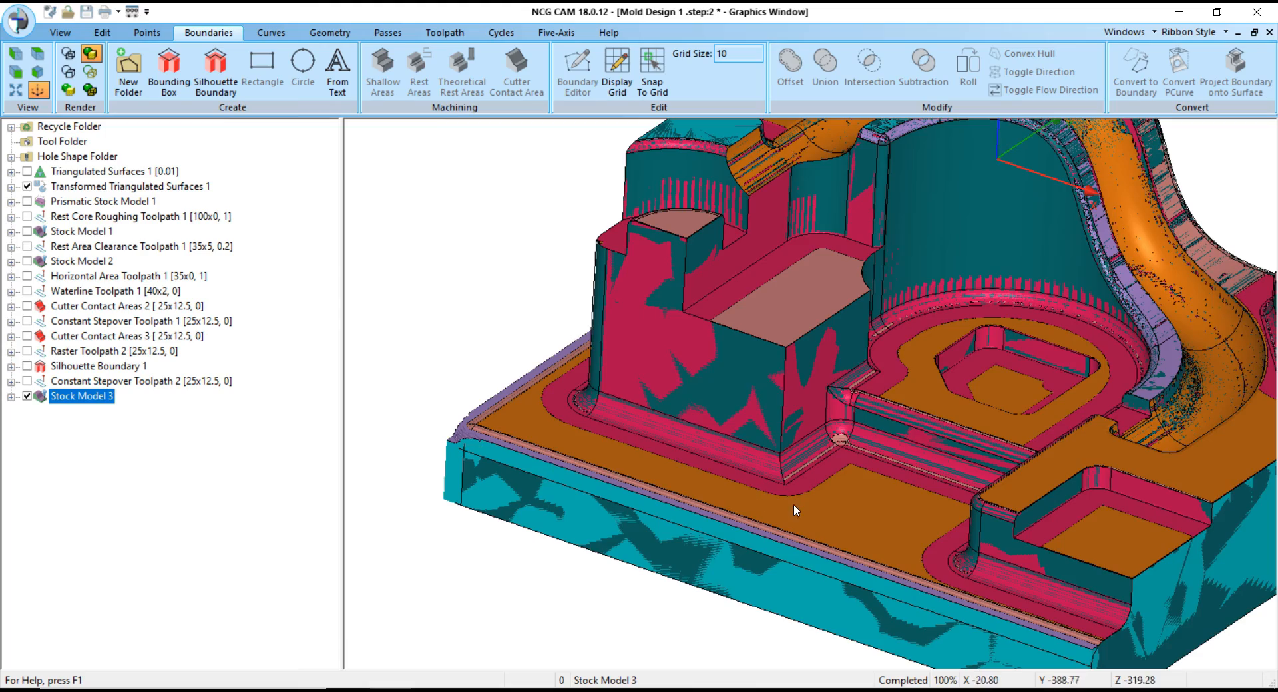
scroll(760, 506, "down", 6)
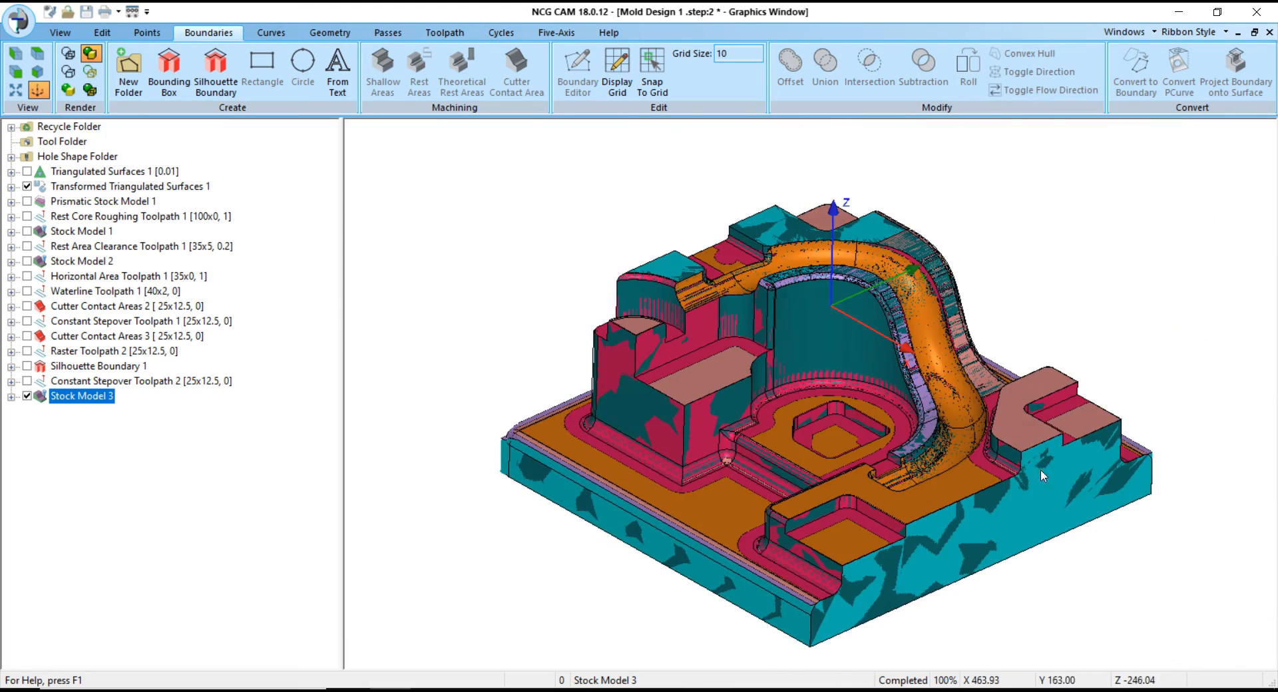
- Examine the remaining stock around the notched block, including its pocket edges and the fillet where it meets the base
scroll(1045, 439, "up", 4)
middle_click_drag(1017, 521, 713, 523)
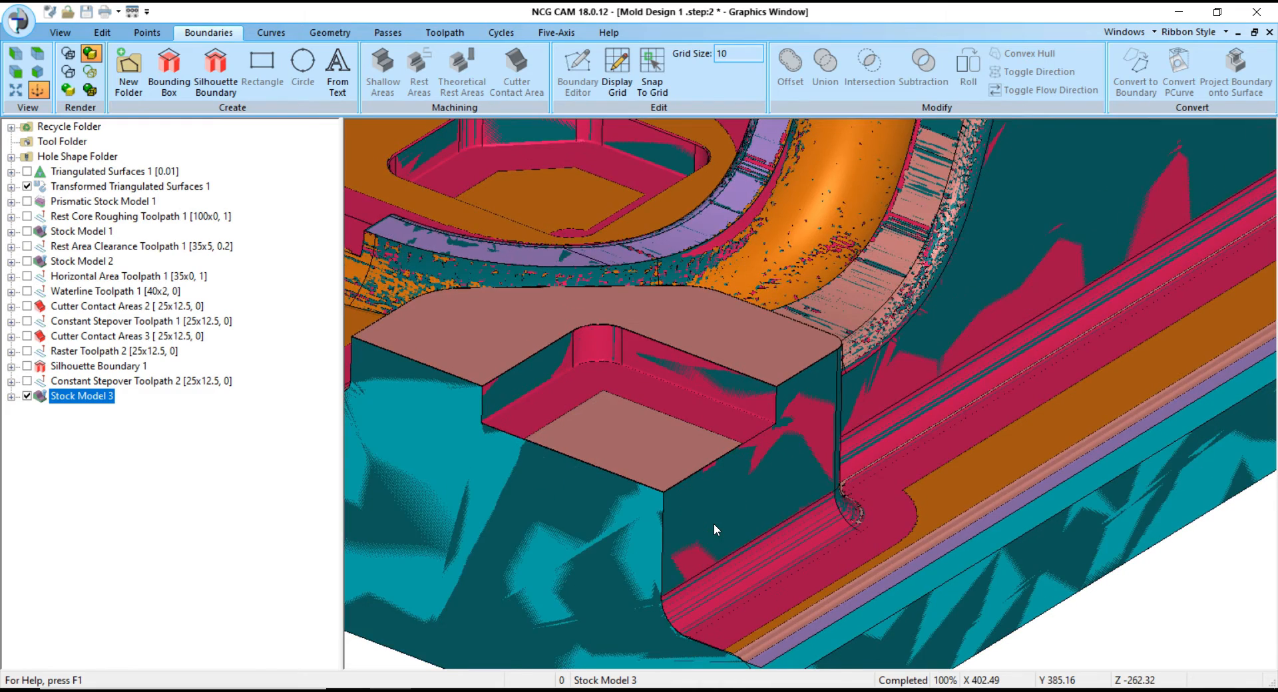
scroll(713, 523, "down", 3)
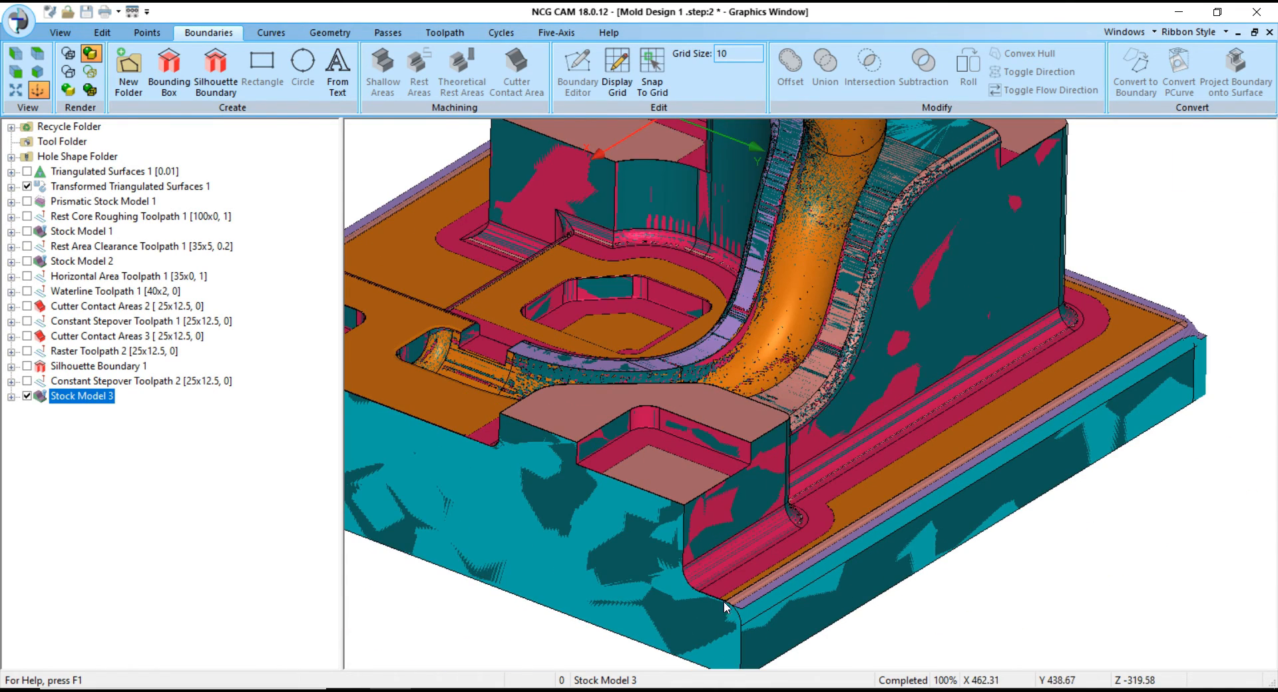
scroll(726, 606, "up", 4)
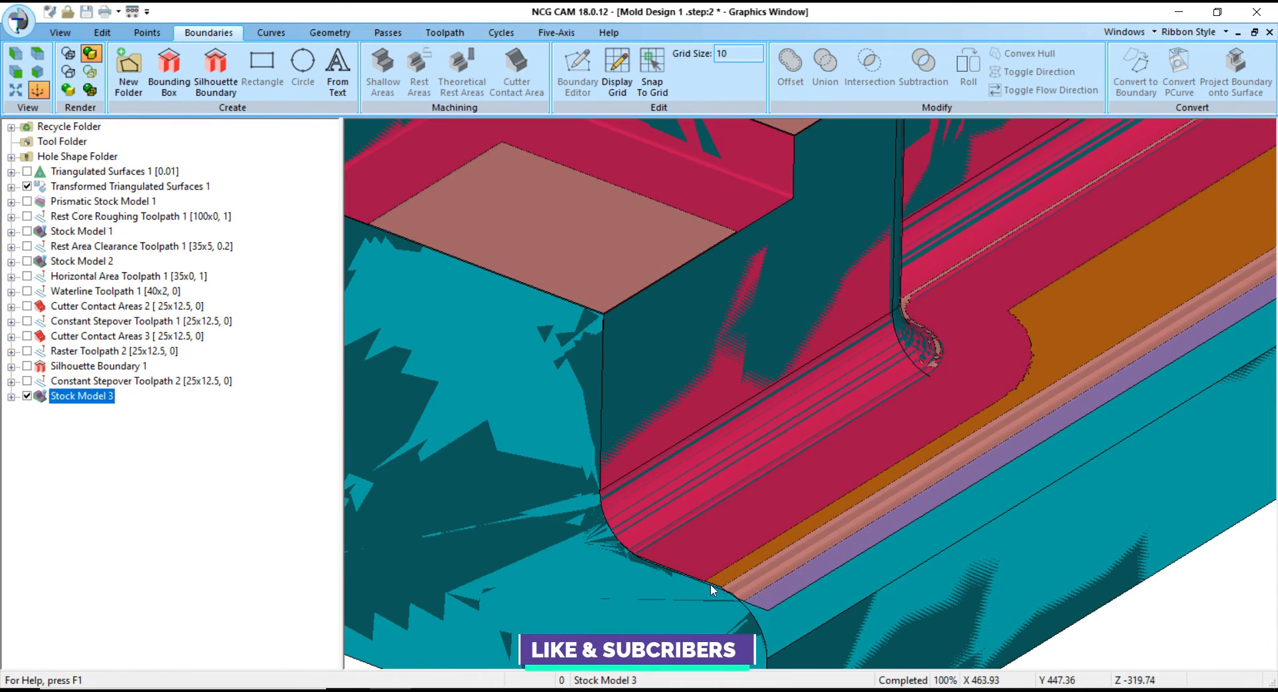
scroll(661, 560, "up", 4)
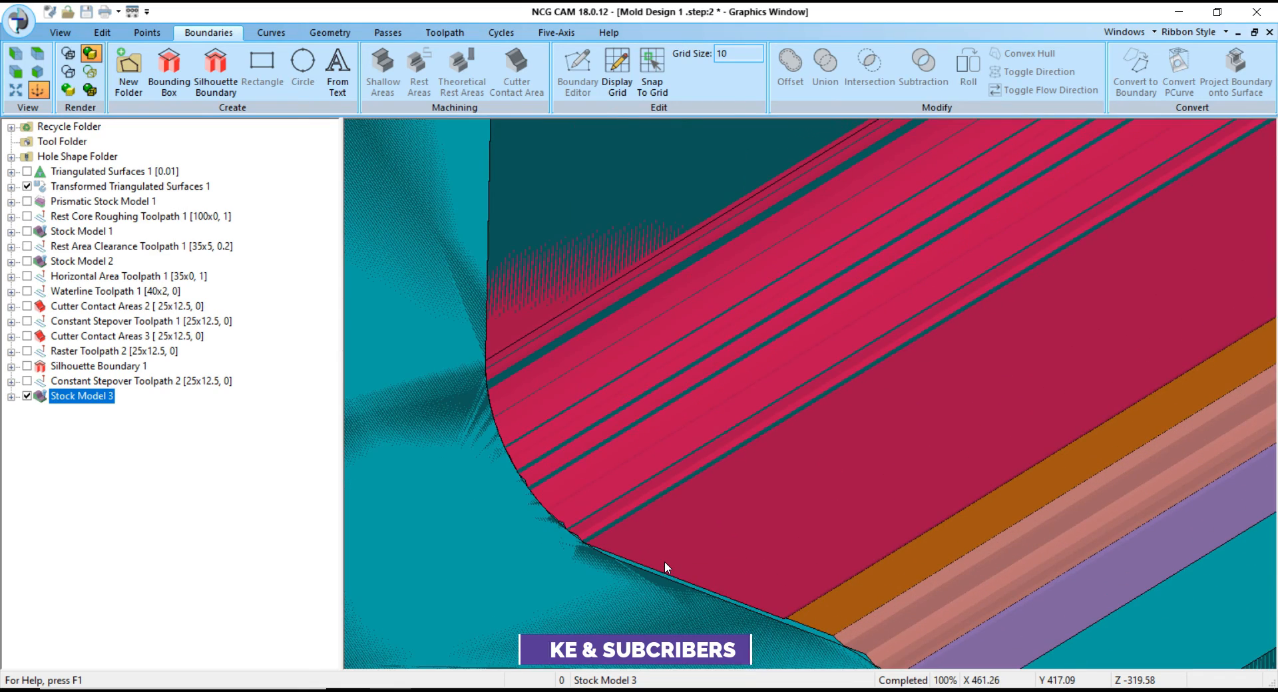
scroll(664, 561, "down", 6)
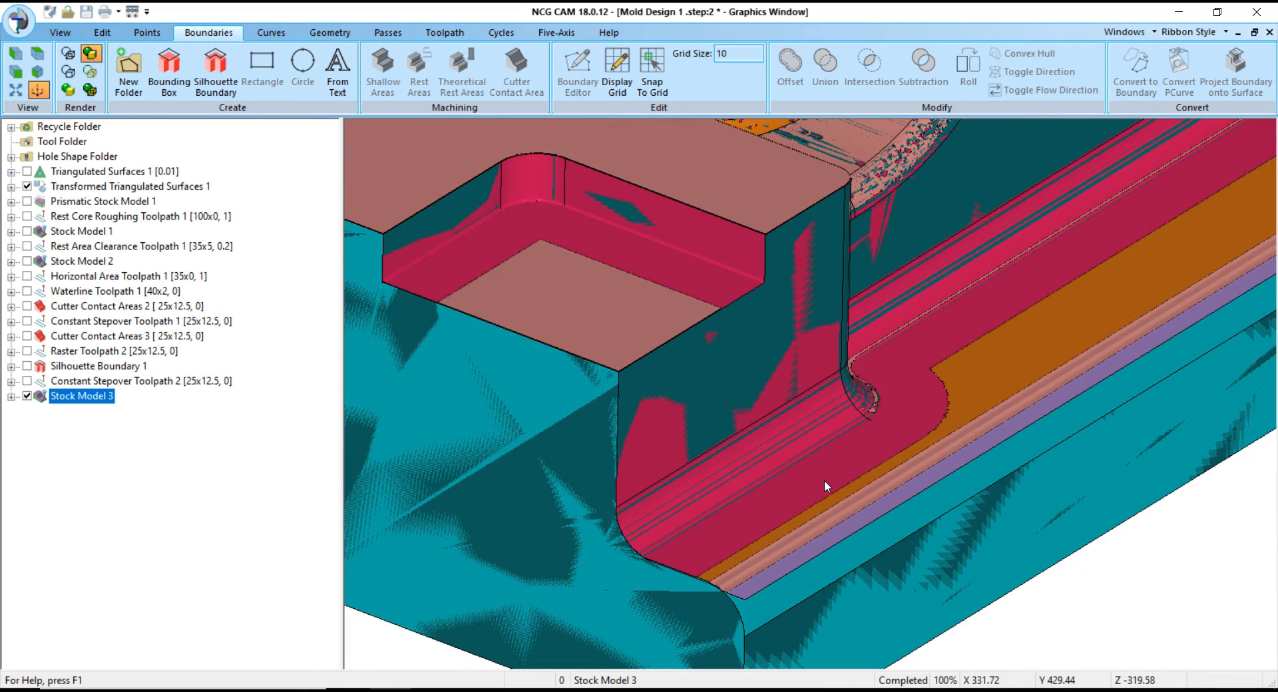
scroll(477, 319, "up", 5)
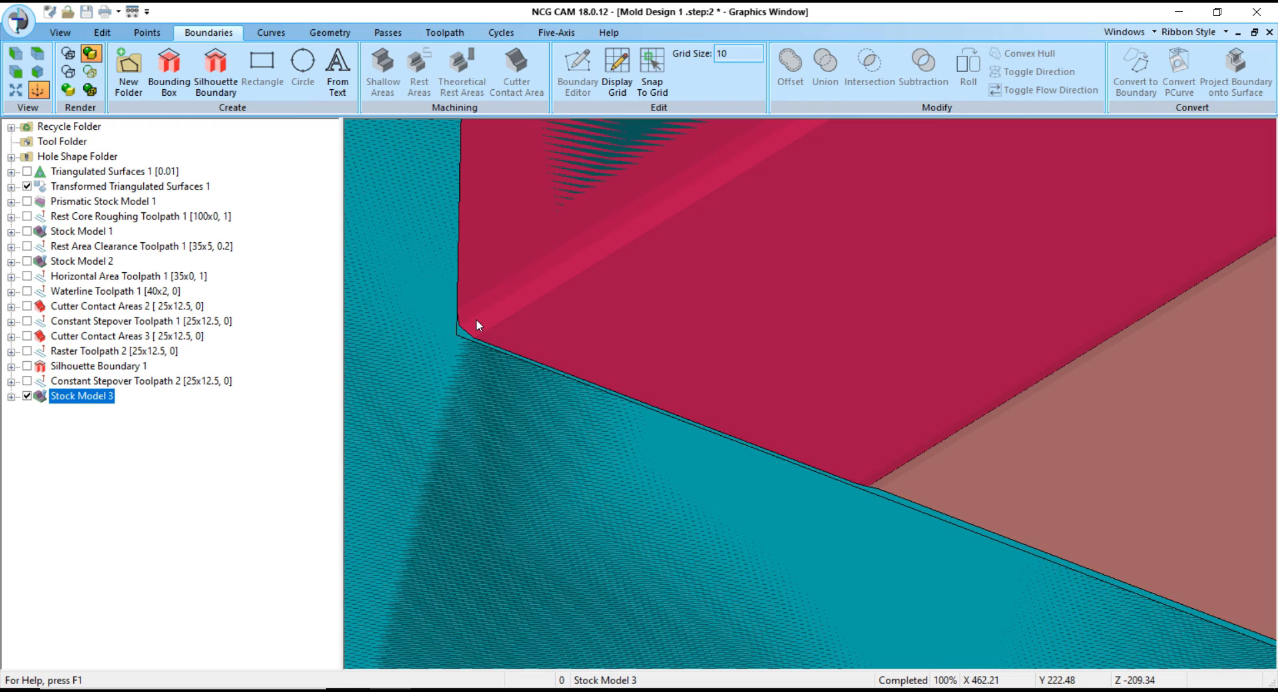
scroll(748, 432, "down", 5)
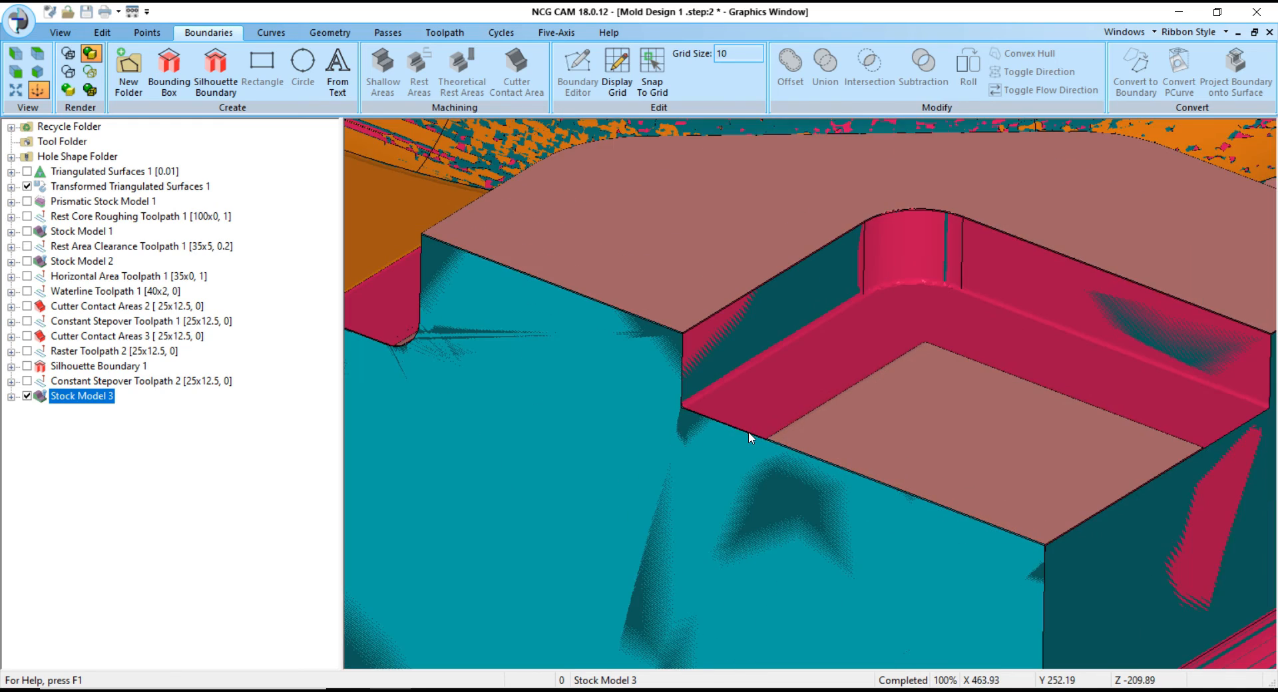
scroll(682, 341, "up", 5)
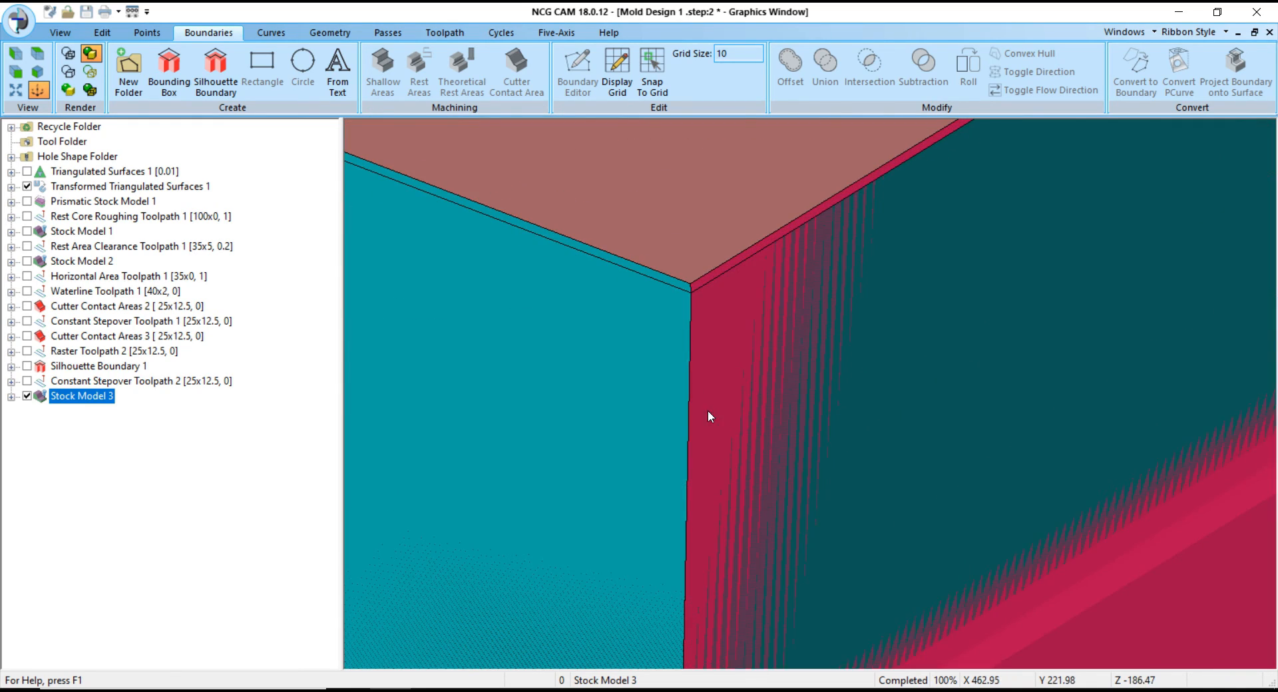
scroll(733, 459, "down", 6)
- Inspect the remaining stock on the stepped block's flat ledge and along its outer edge
middle_click_drag(734, 555, 969, 538)
scroll(835, 444, "up", 1)
middle_click_drag(834, 444, 858, 446)
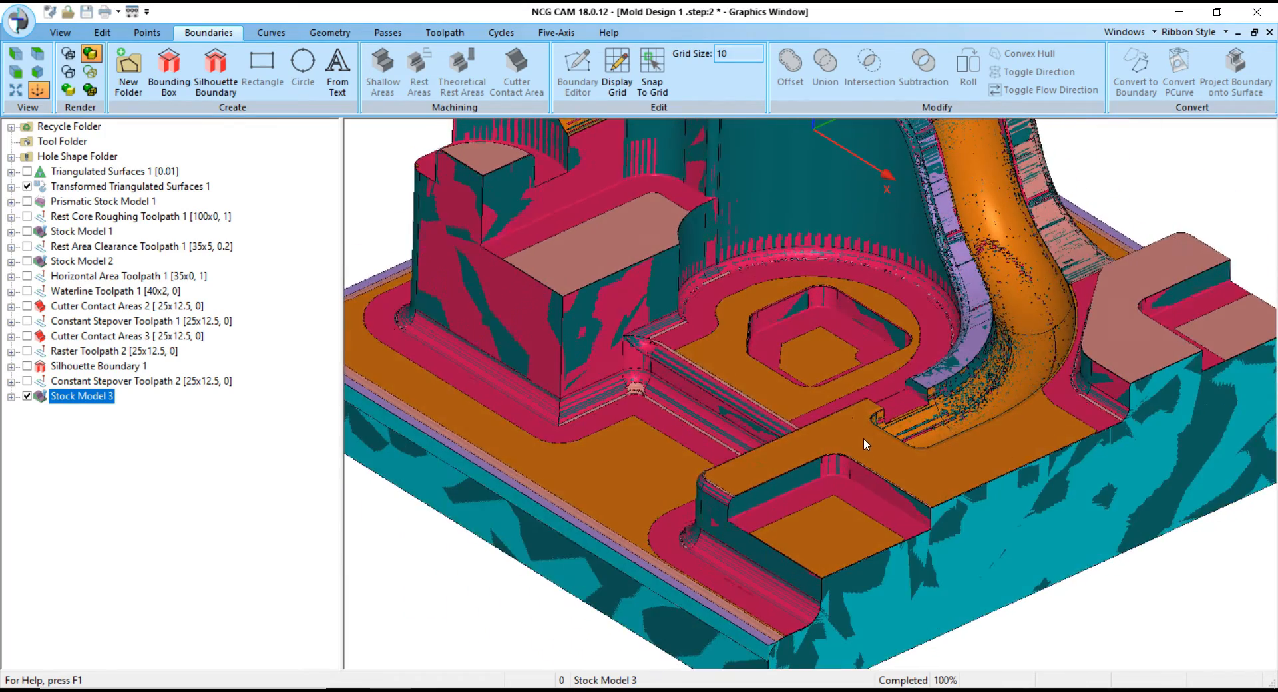
scroll(488, 252, "up", 5)
scroll(576, 290, "up", 3)
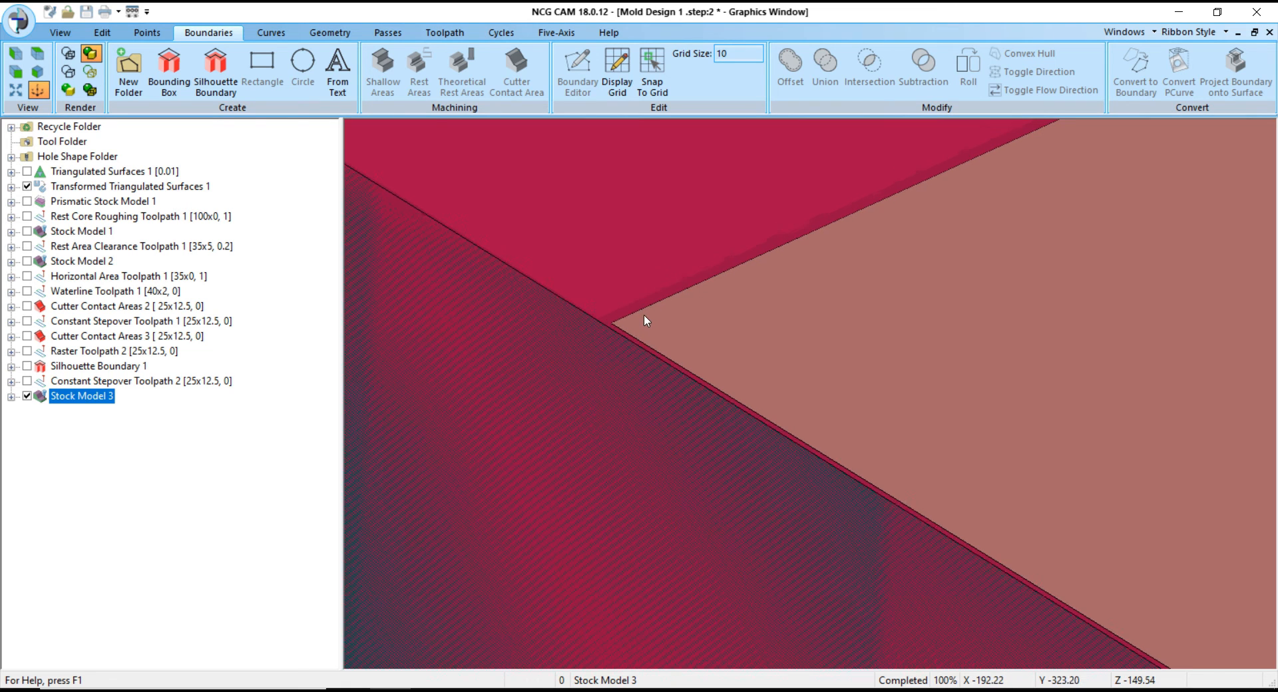
scroll(636, 311, "down", 3)
scroll(630, 303, "up", 5)
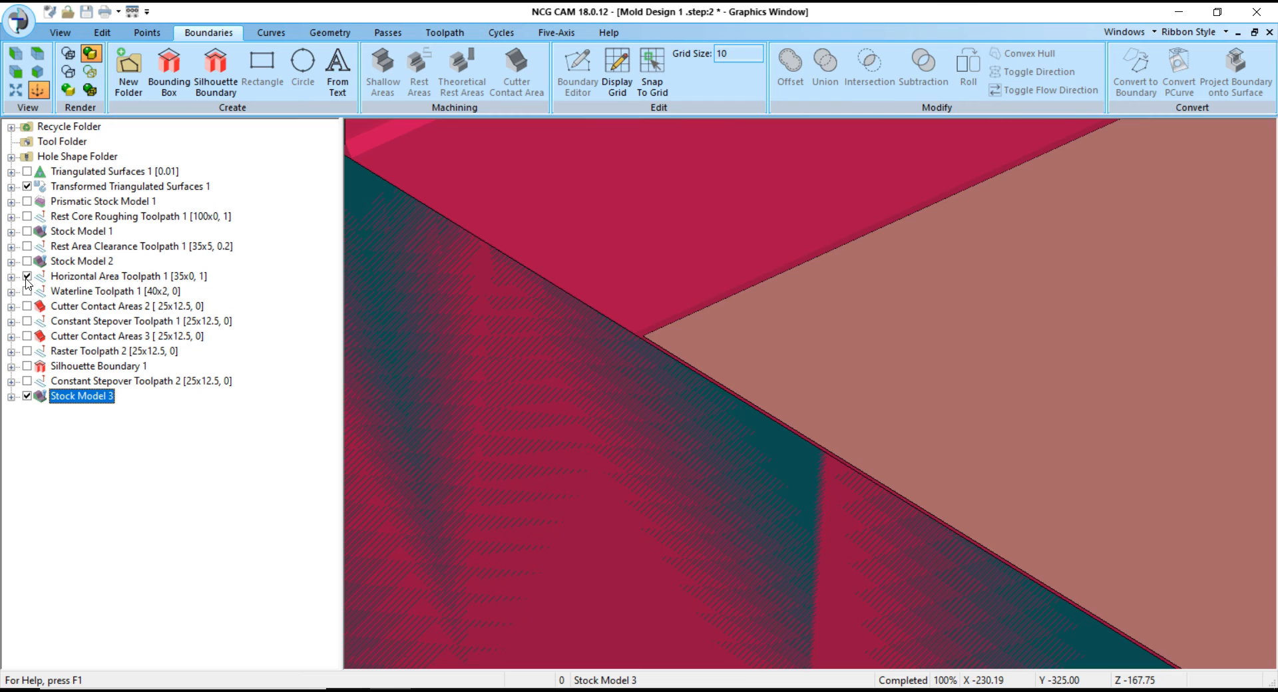
- Display Horizontal Area Toolpath 1 and check the XY and Z thickness in its passes' properties, leaving the settings unaltered
right_click(75, 282)
left_click(12, 278)
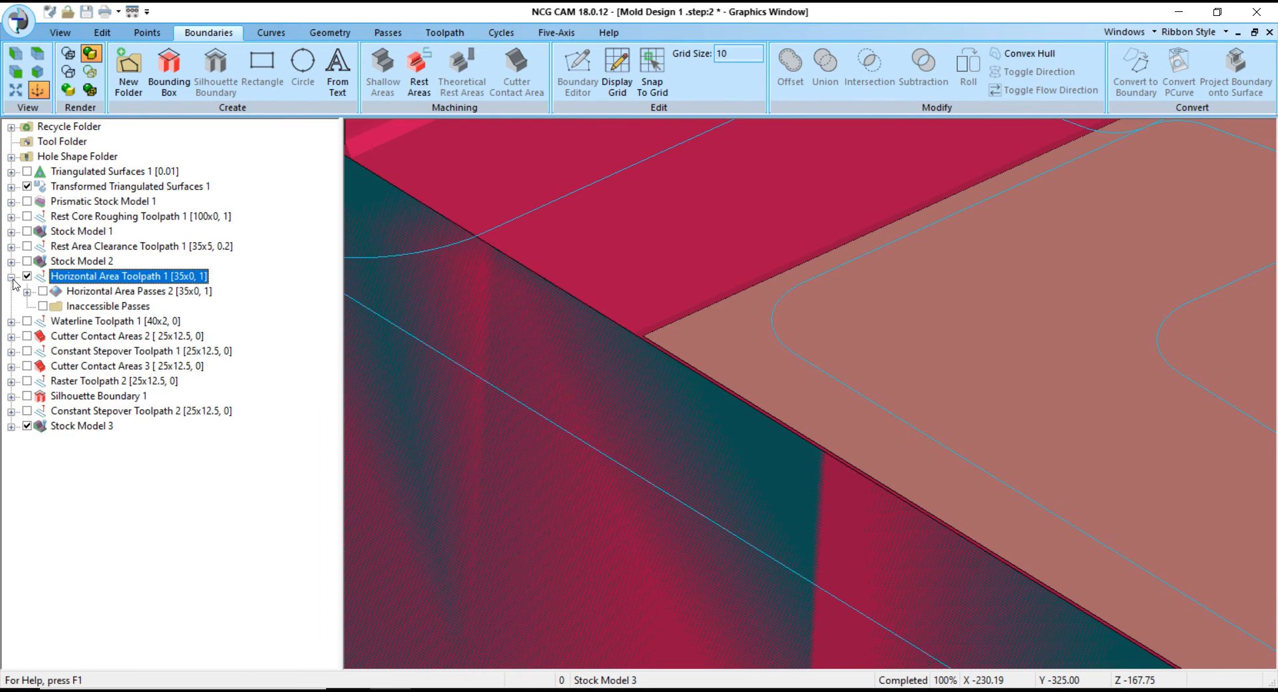
left_click(93, 297)
right_click(93, 297)
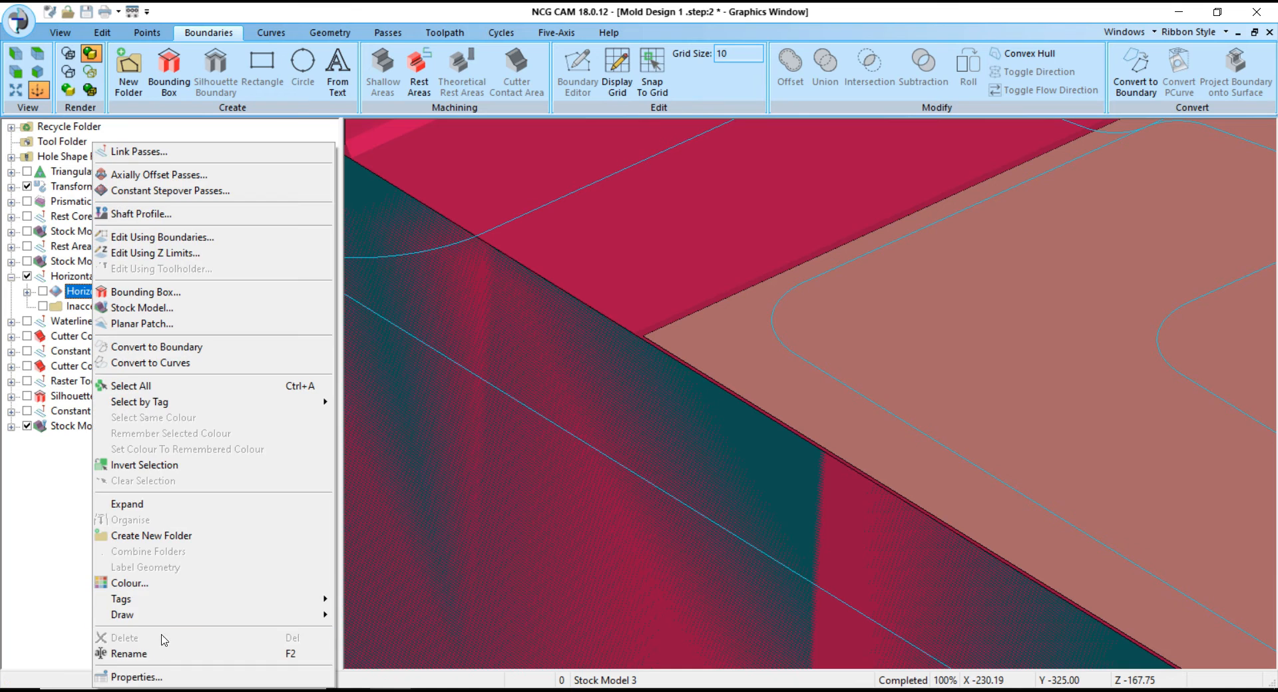
left_click(164, 674)
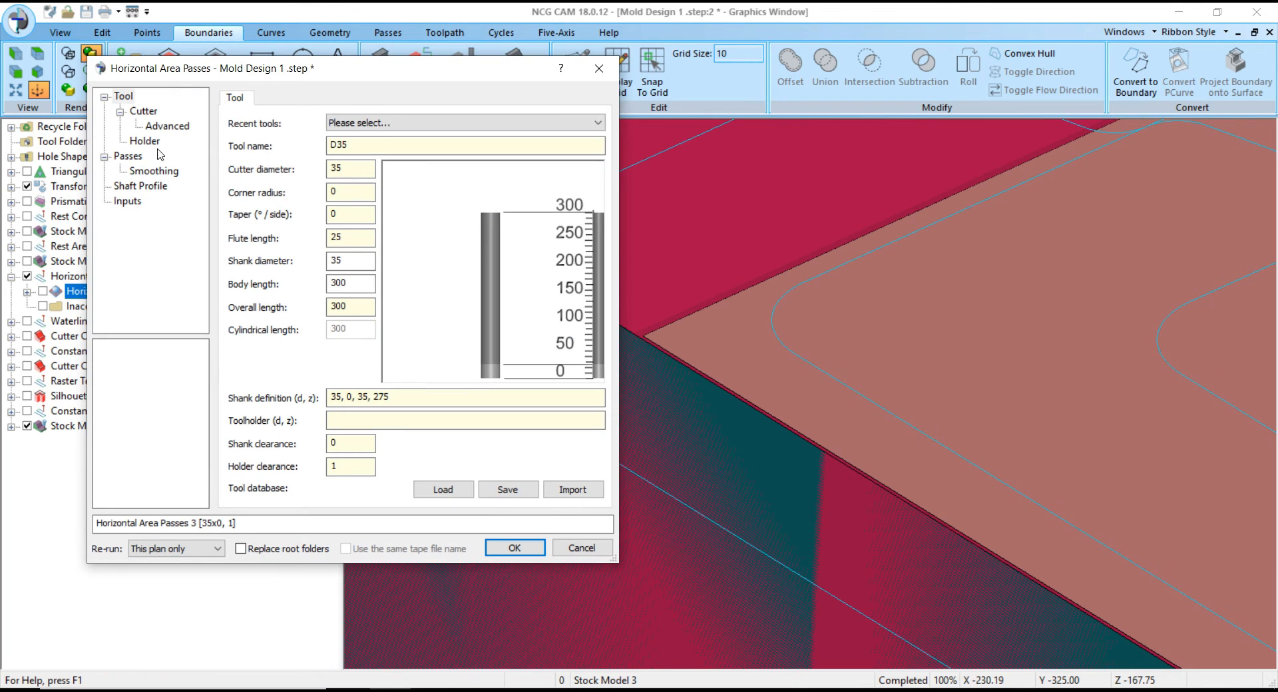
left_click(128, 156)
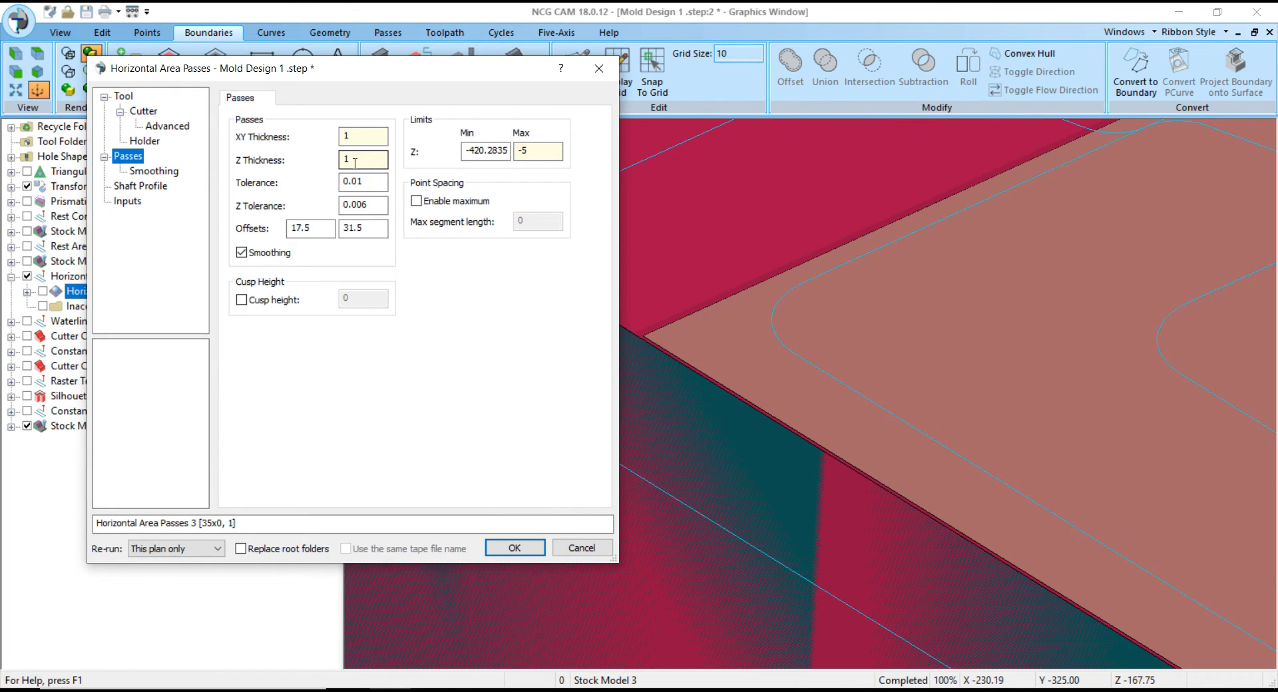
left_click_drag(354, 163, 302, 142)
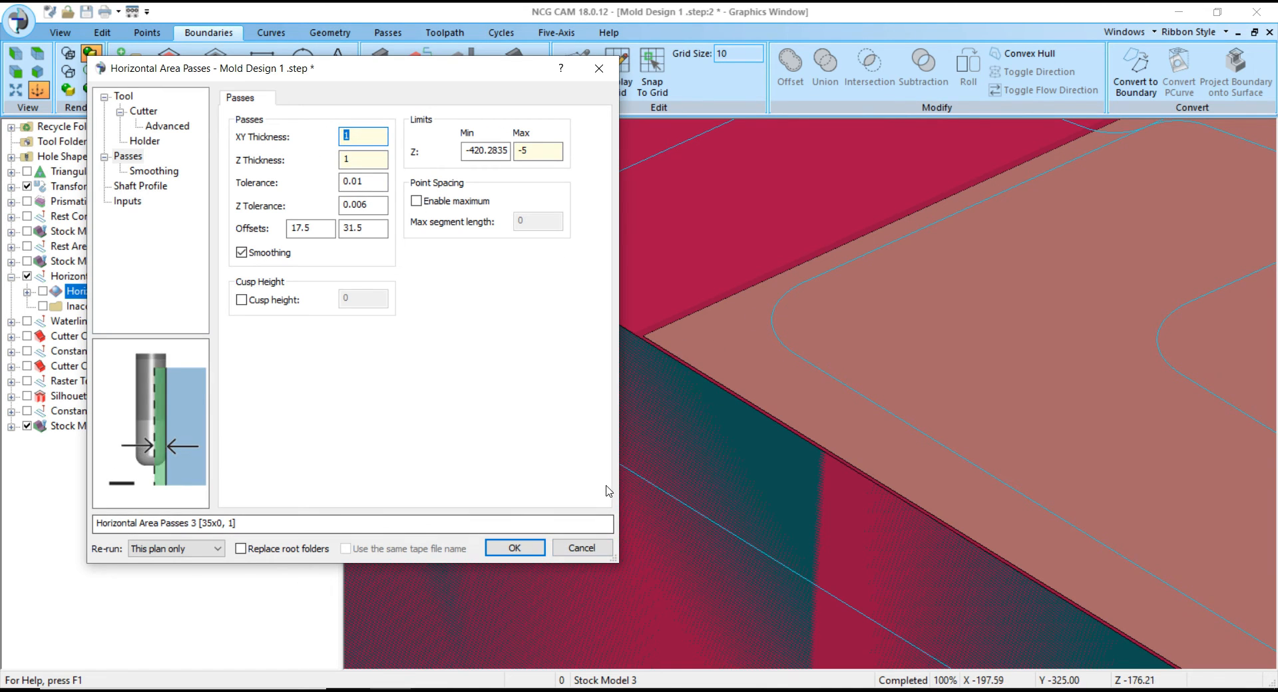
left_click(582, 548)
- Examine the horizontal area toolpath against the stock on the stepped block's ledge, the base corner and the whole mold
scroll(611, 387, "down", 6)
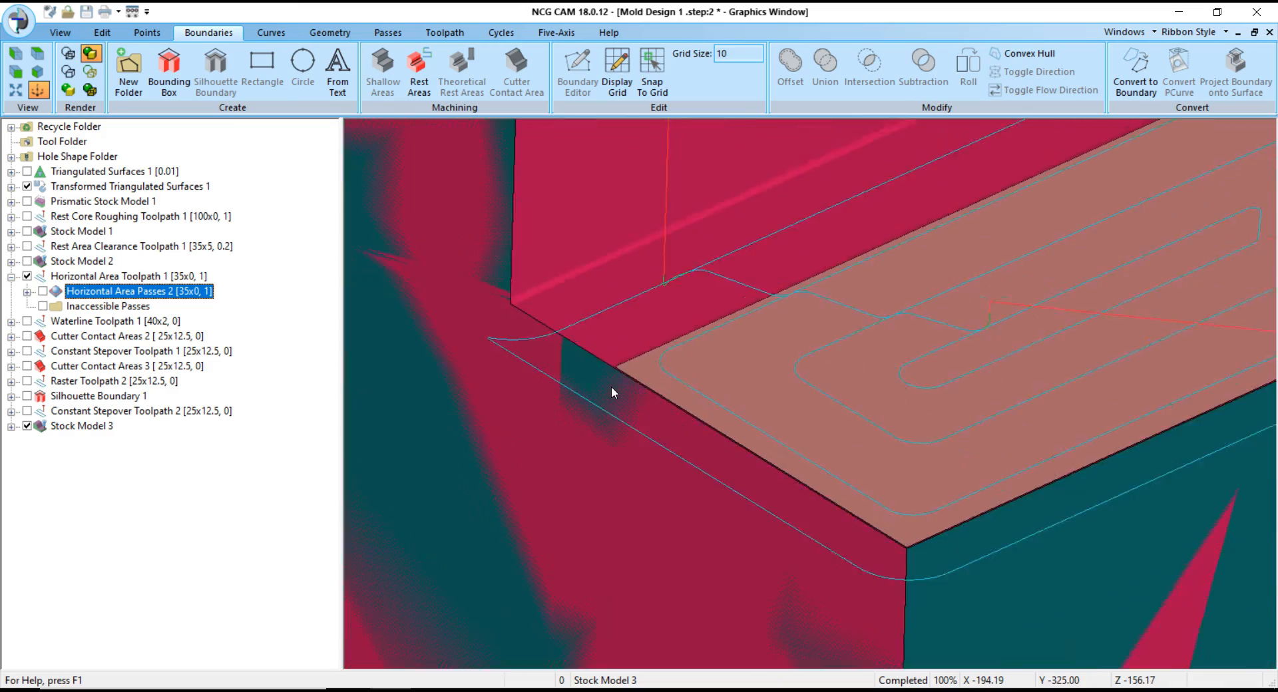
scroll(611, 387, "down", 3)
middle_click_drag(655, 361, 652, 364)
scroll(652, 362, "down", 3)
scroll(459, 441, "up", 3)
scroll(382, 397, "up", 4)
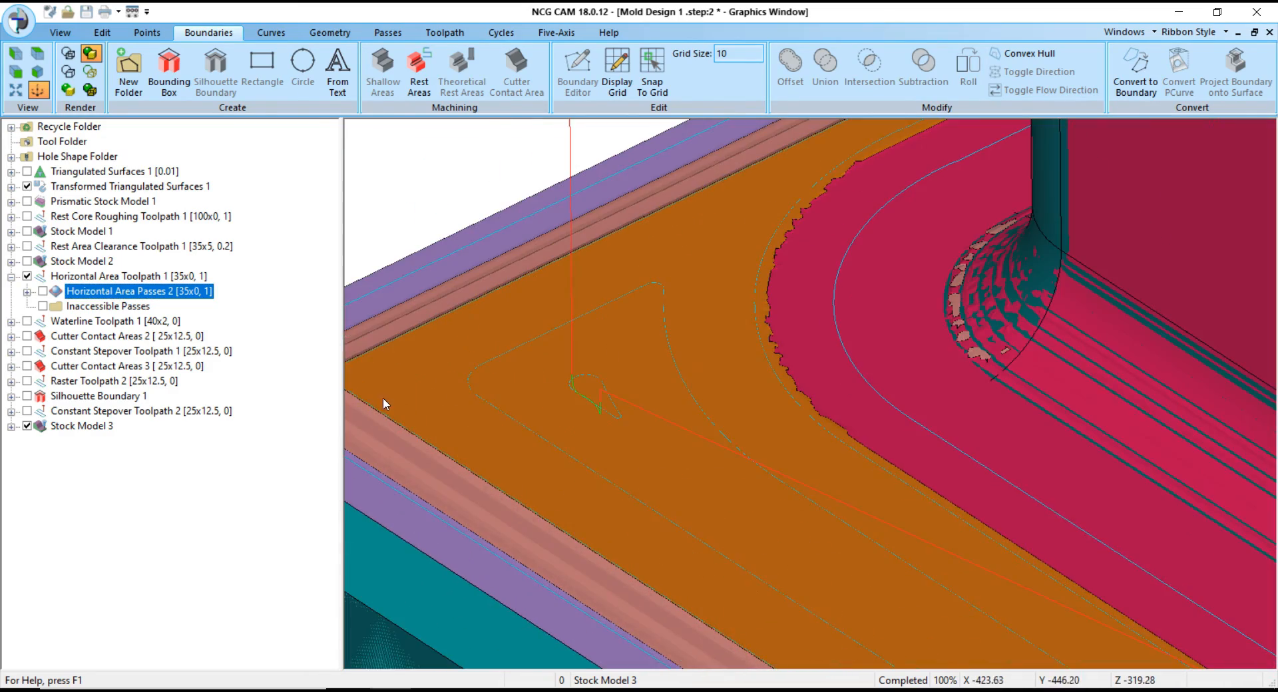
scroll(470, 380, "down", 5)
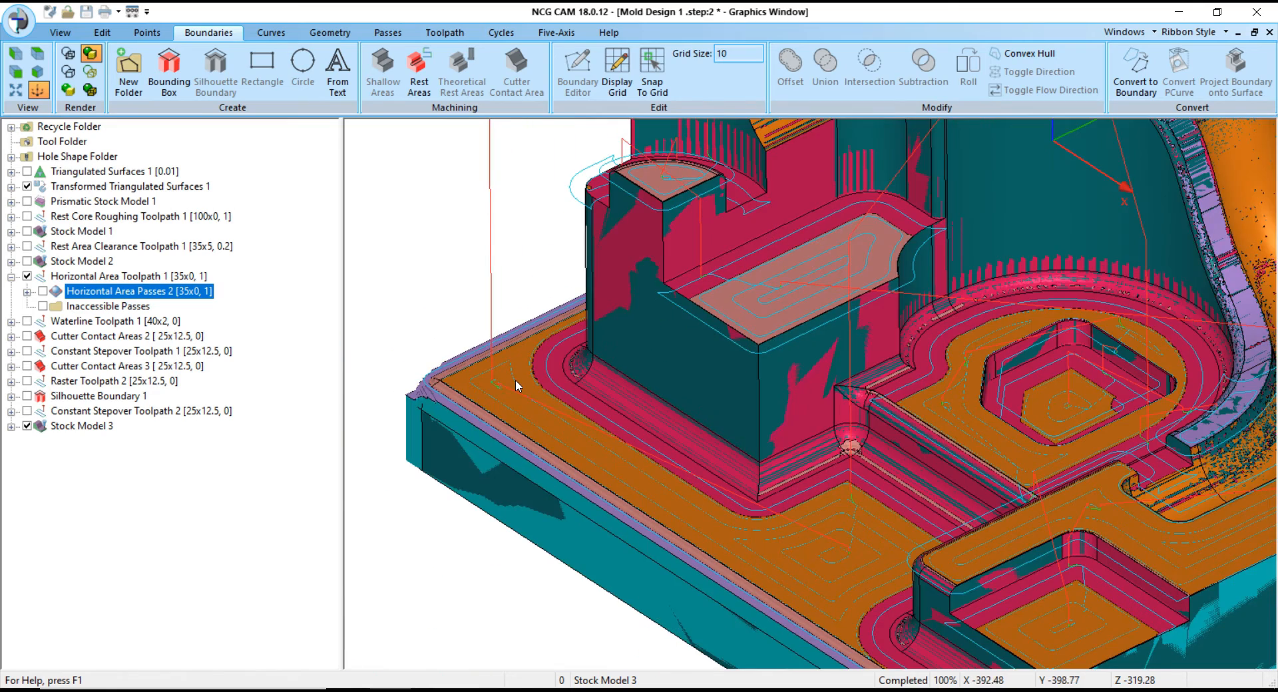
scroll(515, 380, "down", 3)
scroll(515, 379, "down", 3)
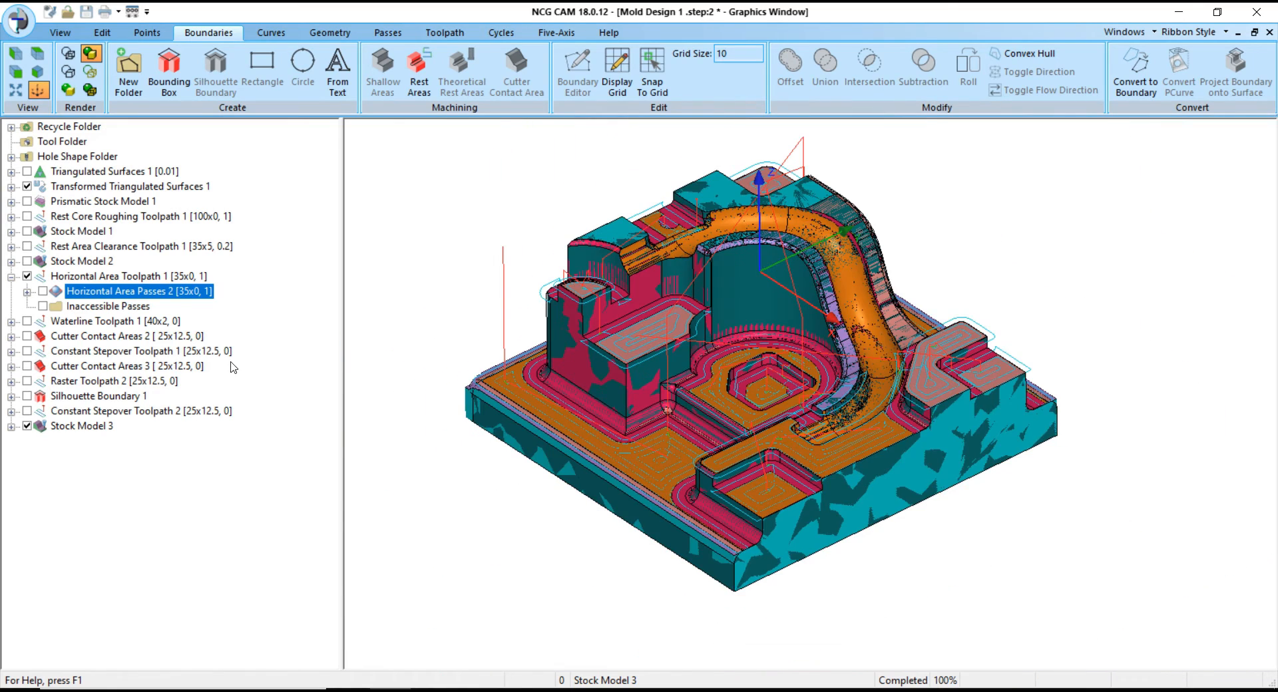
- Hide Horizontal Area Toolpath 1 and Transformed Triangulated Surfaces 1, and examine Stock Model 3 alone along the tube and its rims
left_click(11, 277)
left_click(27, 276)
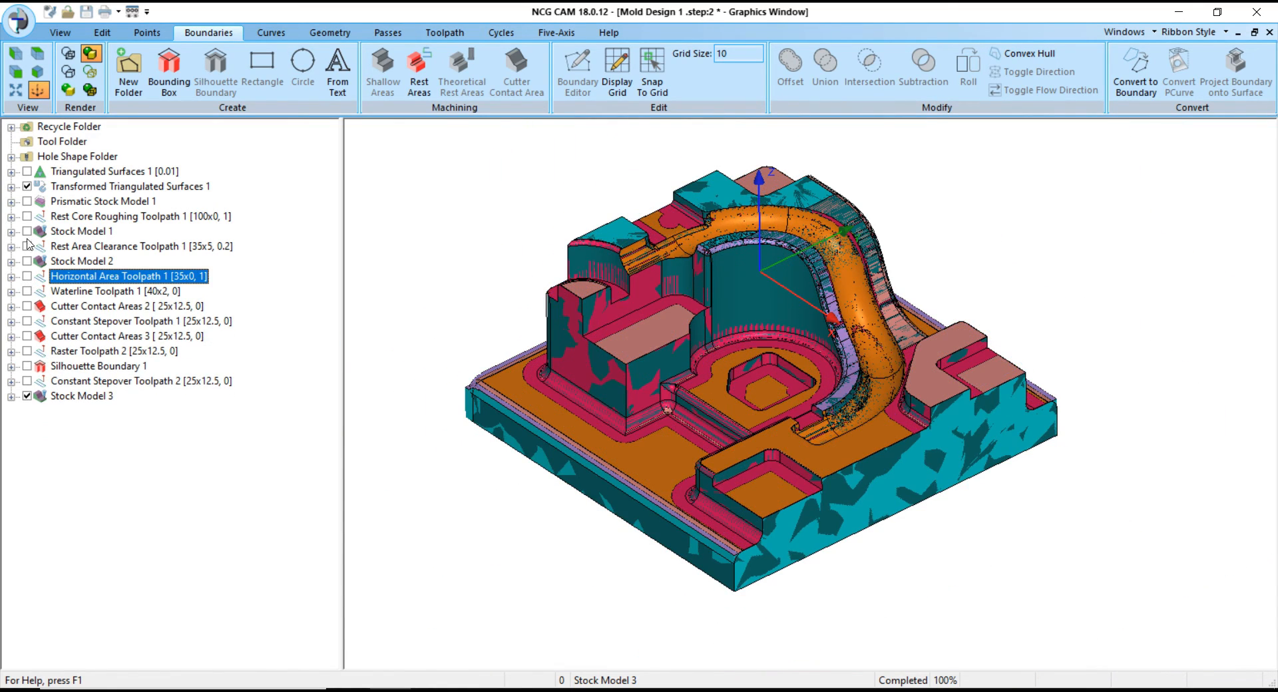
left_click(28, 187)
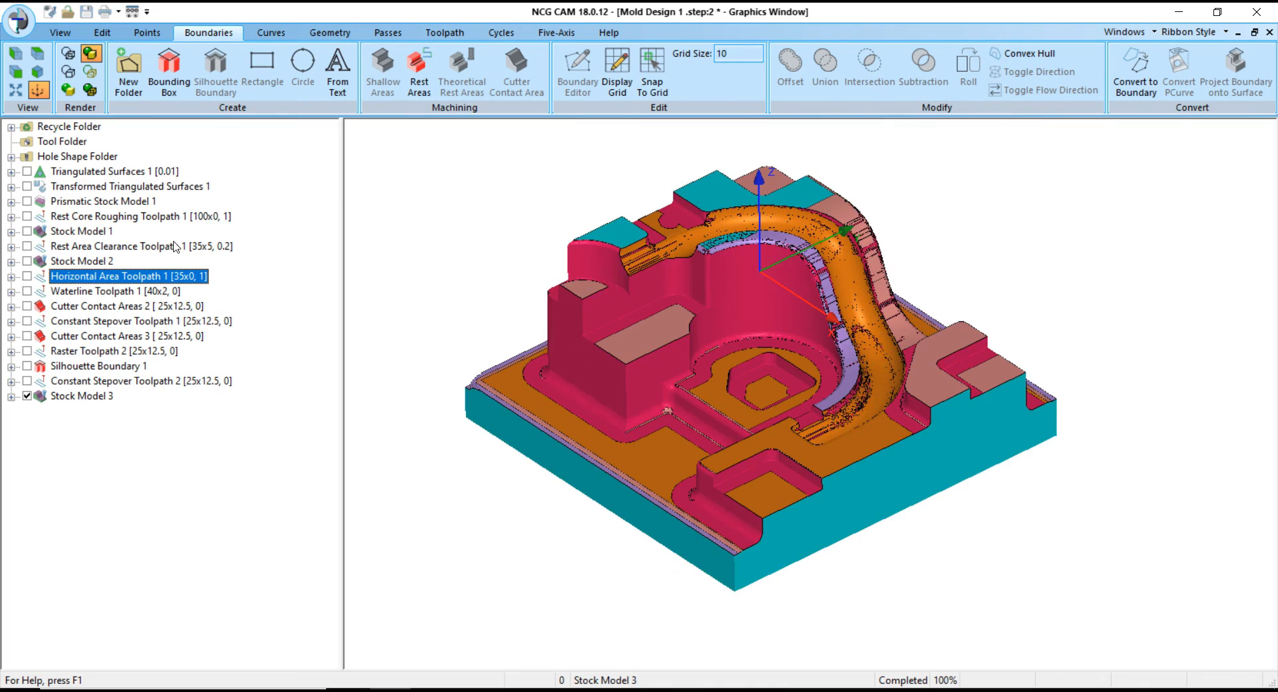
middle_click_drag(741, 391, 757, 334)
scroll(686, 253, "up", 5)
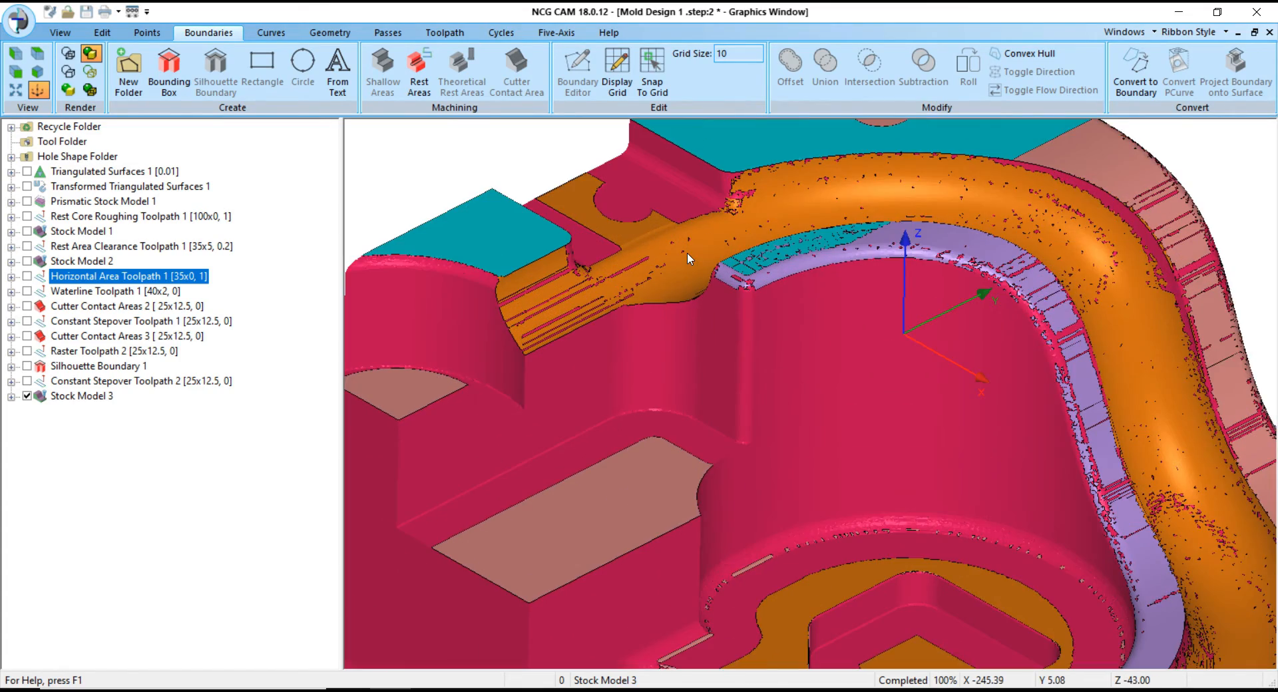
scroll(1103, 350, "up", 4)
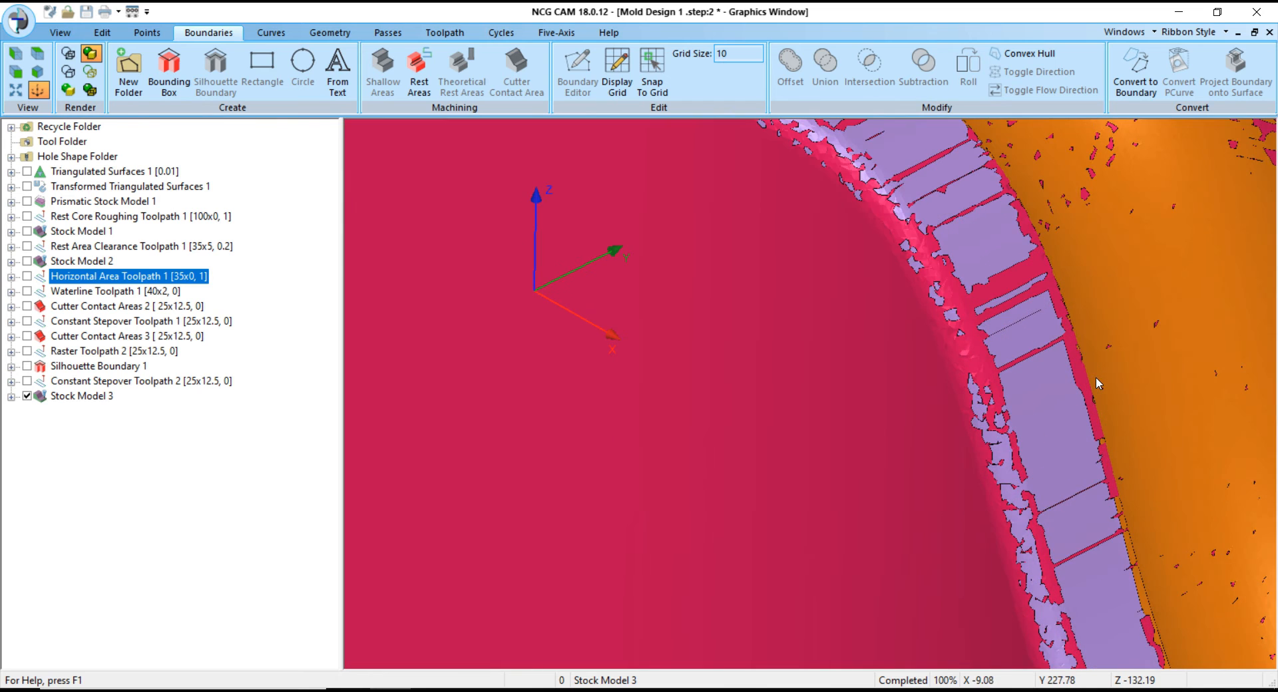
scroll(1095, 377, "down", 4)
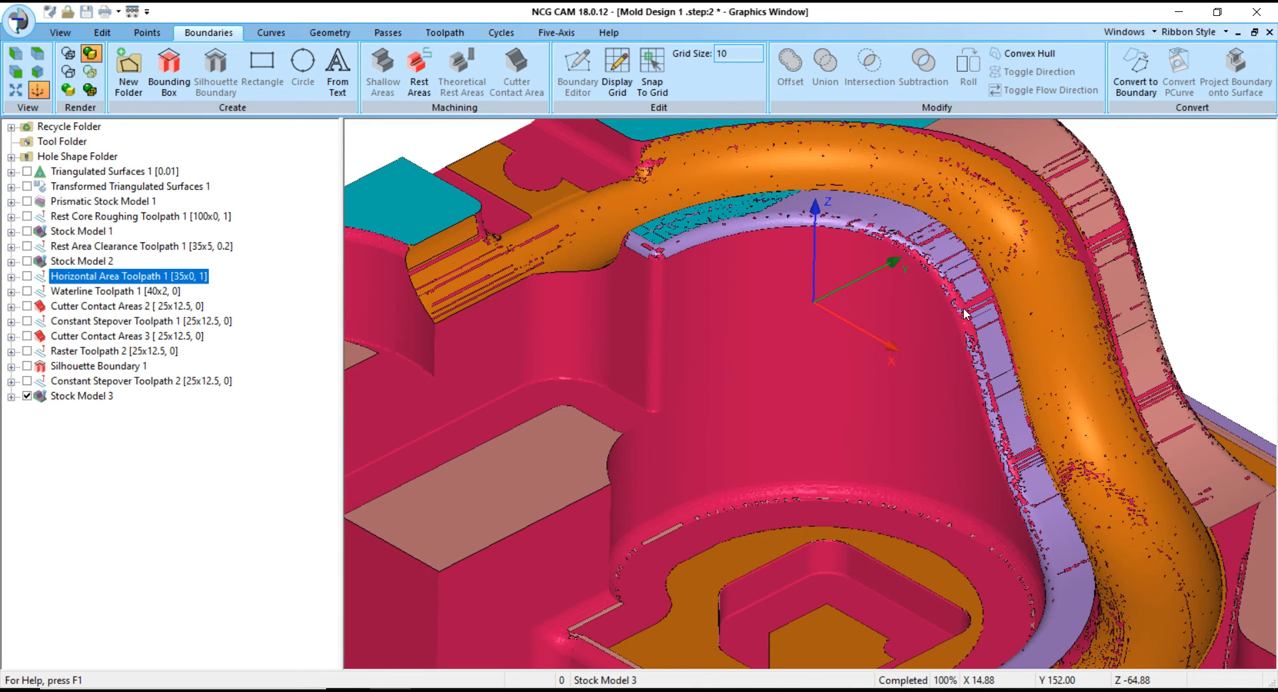
scroll(966, 314, "down", 2)
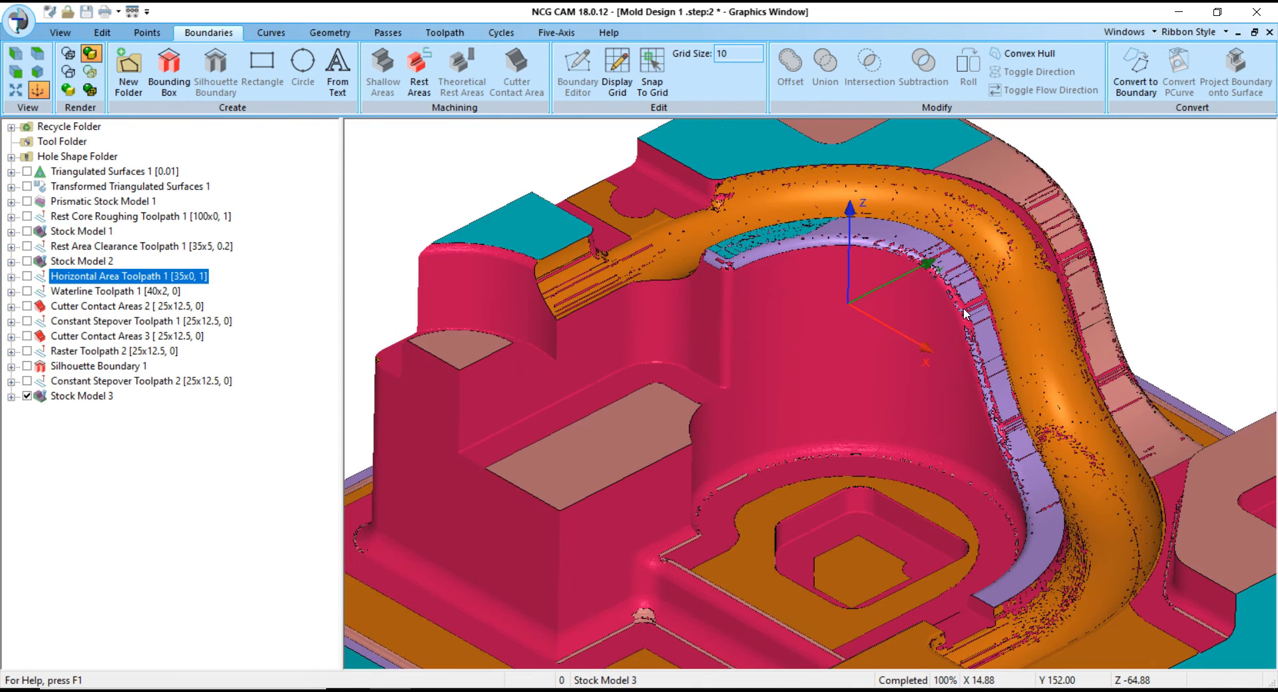
scroll(892, 321, "down", 3)
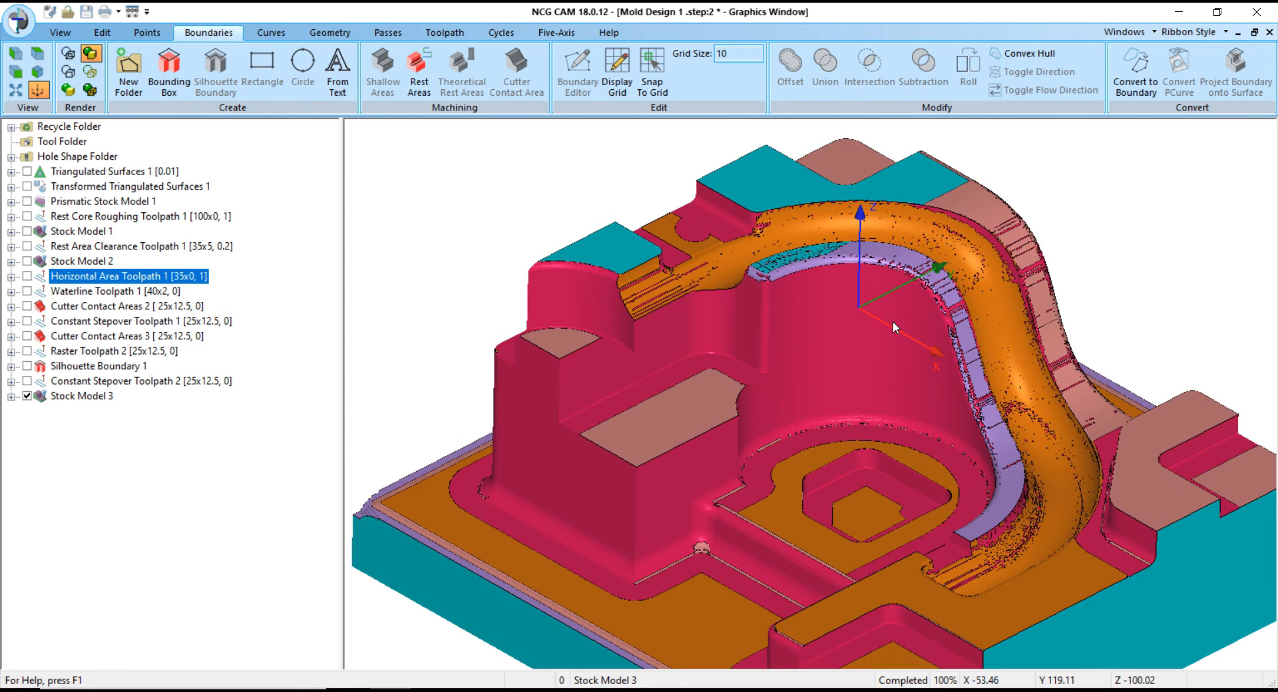
- Hide Stock Model 3 and display Transformed Triangulated Surfaces 1, focusing on the rounded edge of the upper stepped block
left_click(27, 396)
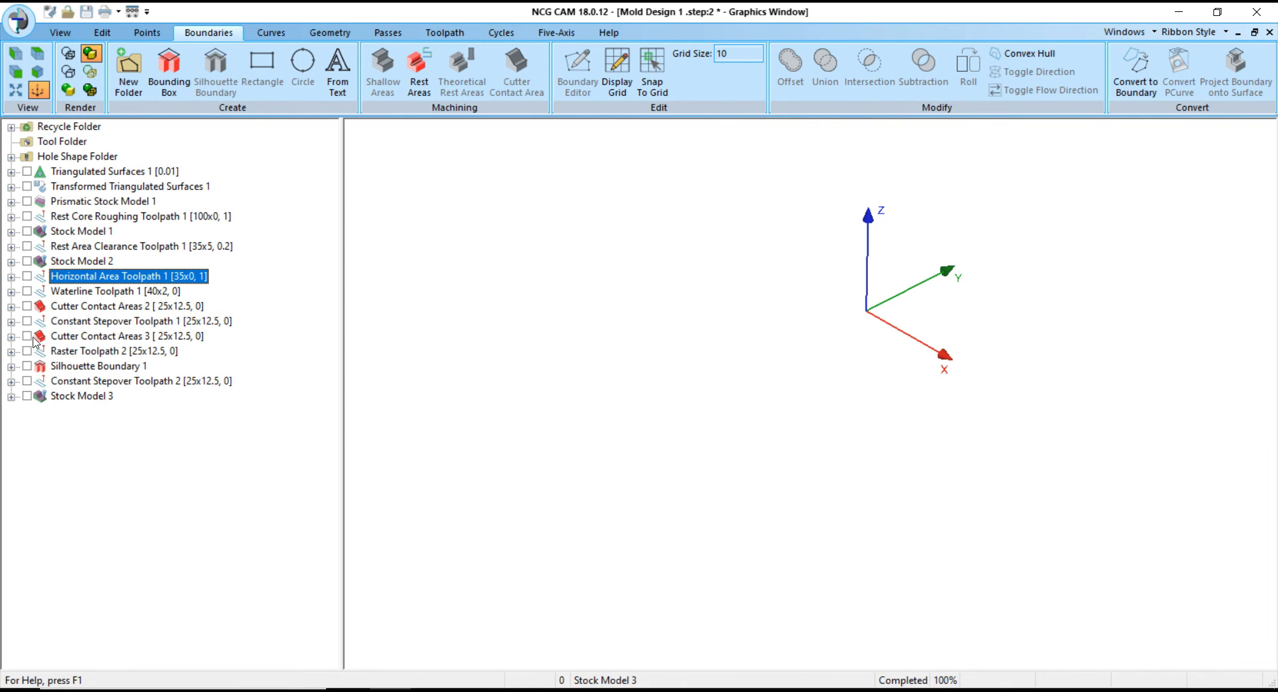
left_click(27, 277)
left_click(28, 277)
left_click(28, 187)
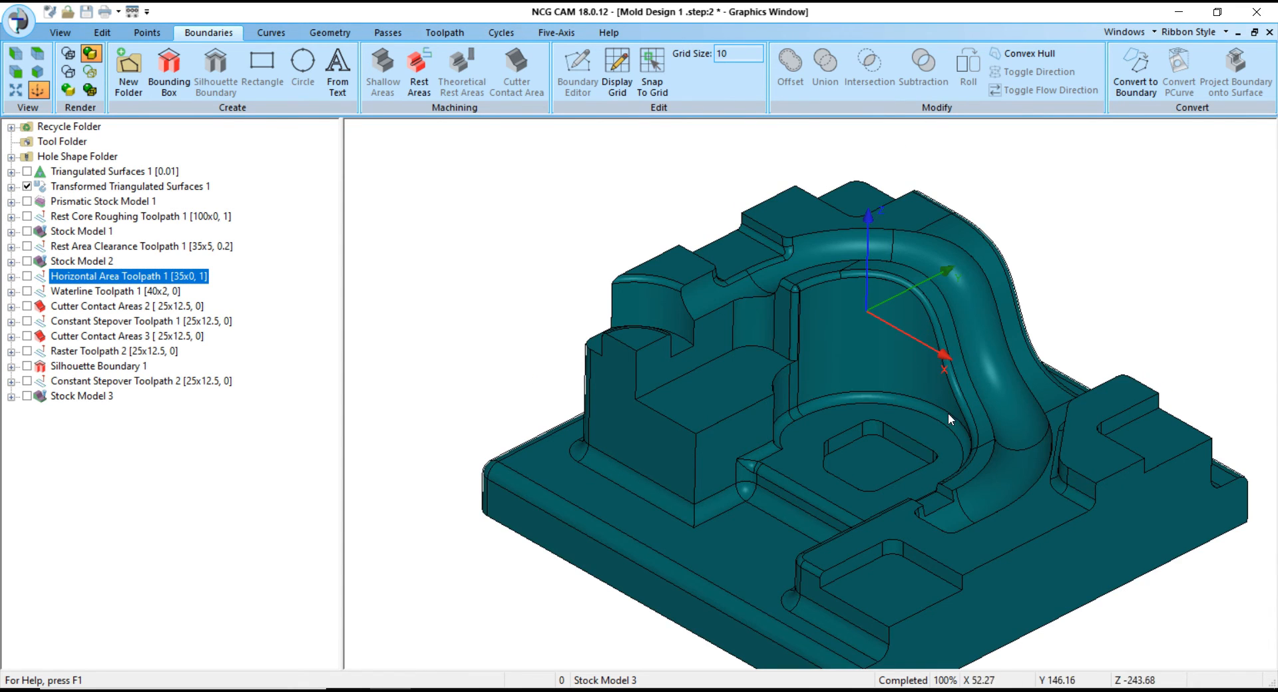
scroll(640, 285, "up", 5)
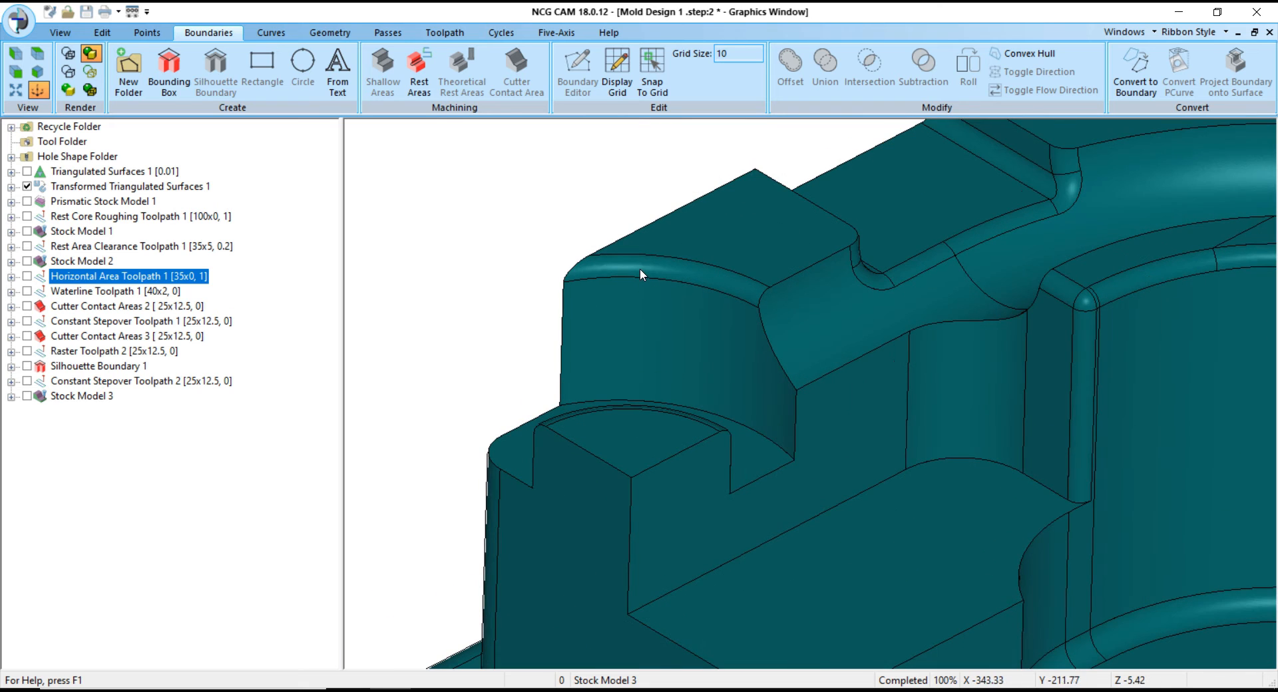
- Select the rounded edge surface of the upper stepped block in Transformed Triangulated Surfaces 1 and start UV Passes on it
left_click(51, 187)
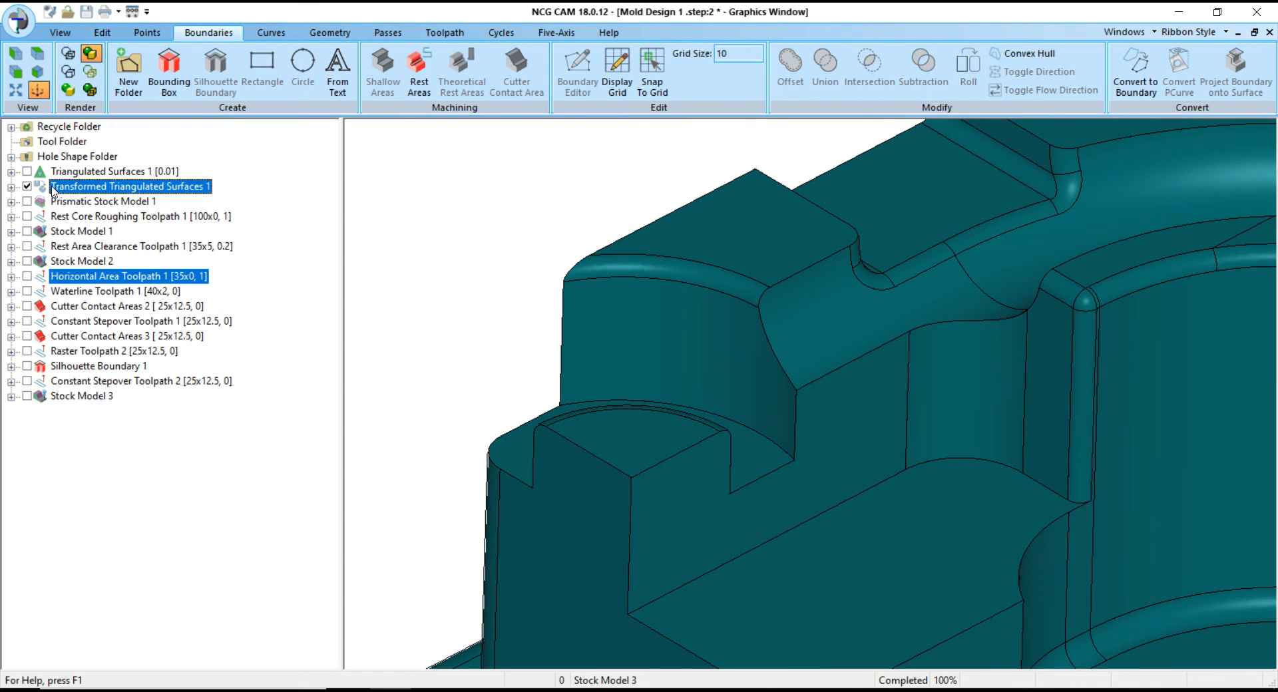
scroll(619, 262, "down", 1)
scroll(619, 262, "down", 1)
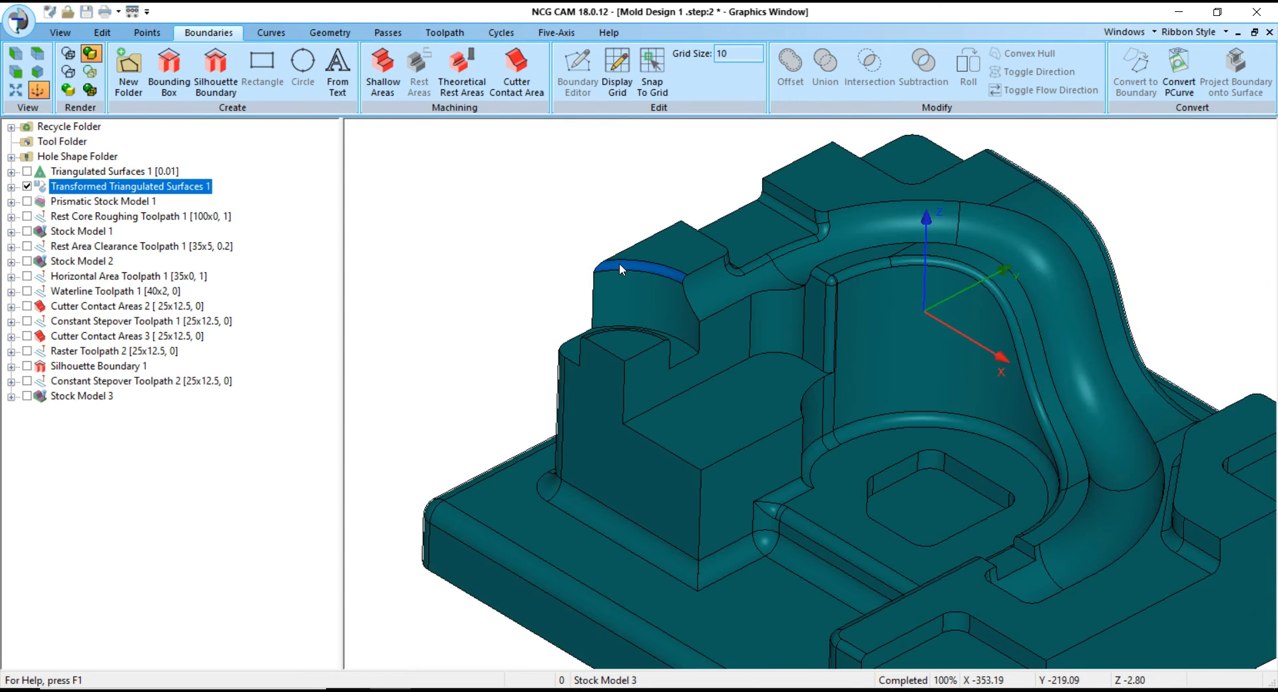
scroll(627, 273, "up", 3)
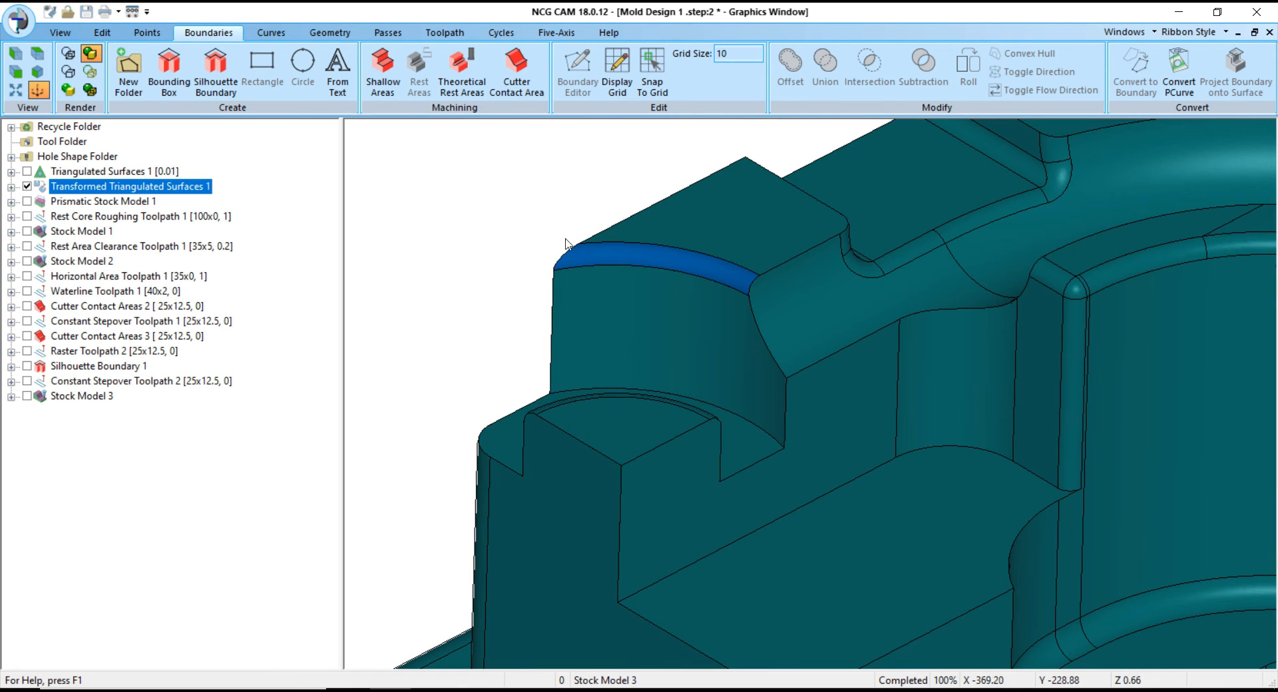
right_click(89, 194)
left_click(123, 359)
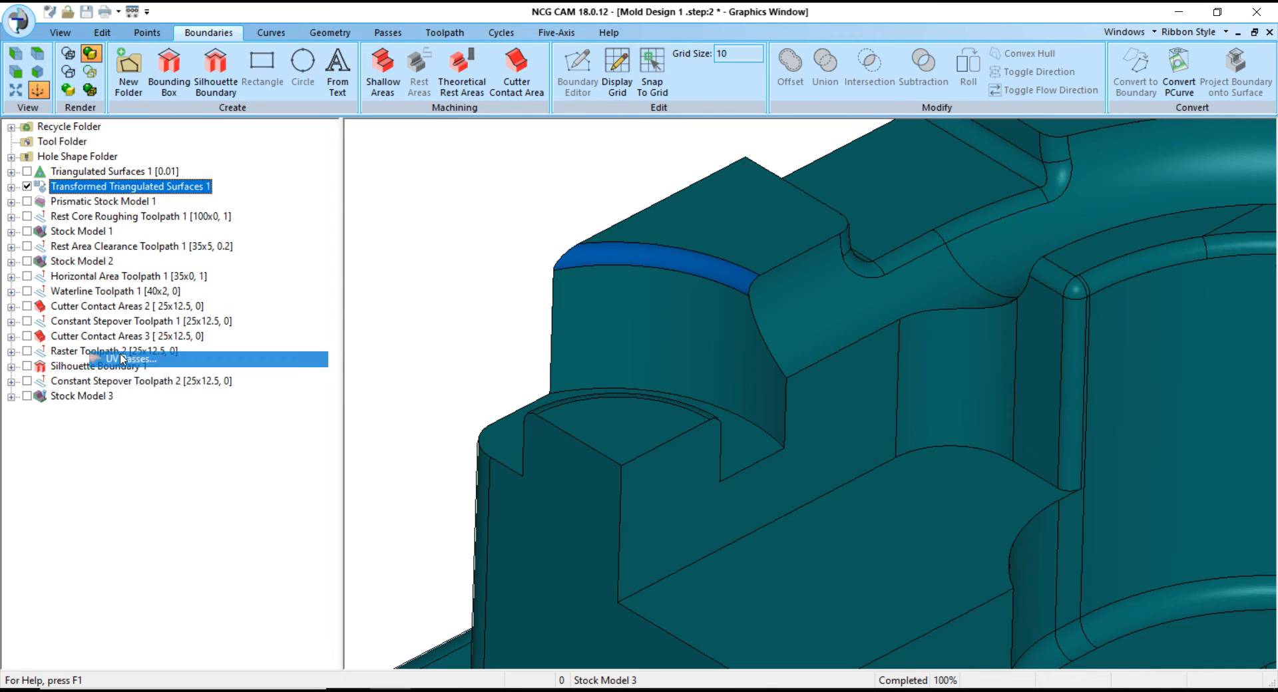
left_click(544, 251)
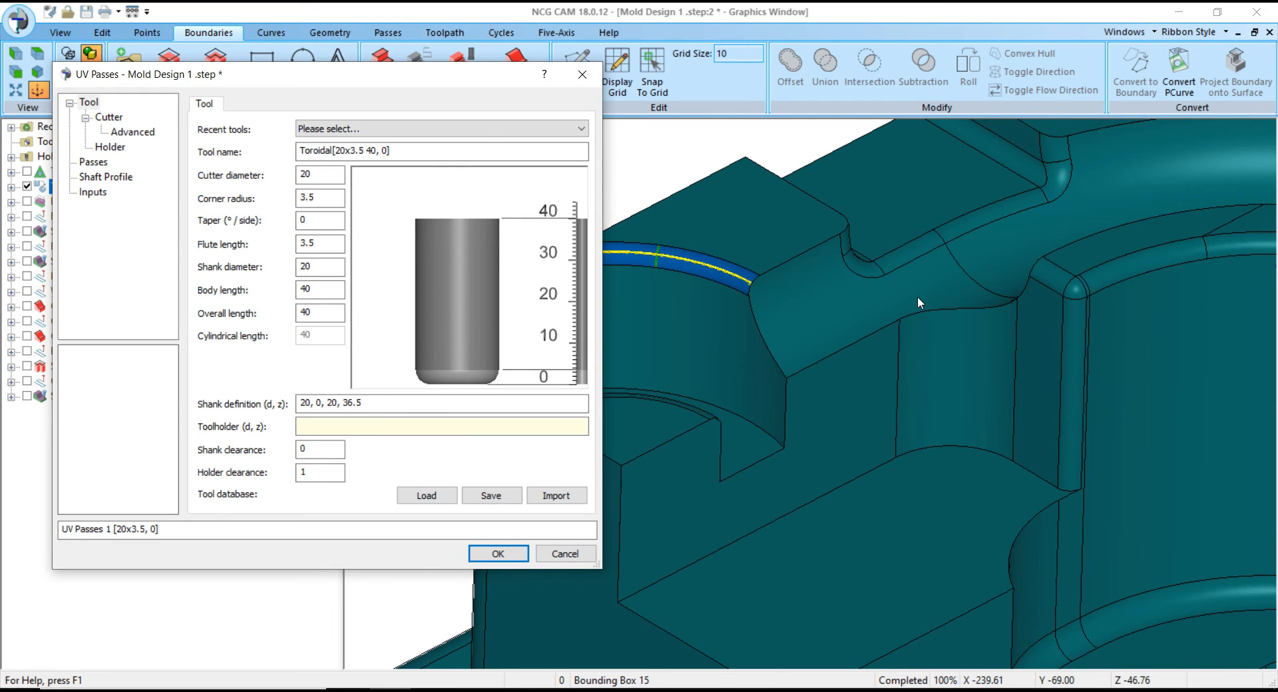
scroll(918, 297, "down", 2)
scroll(730, 282, "up", 1)
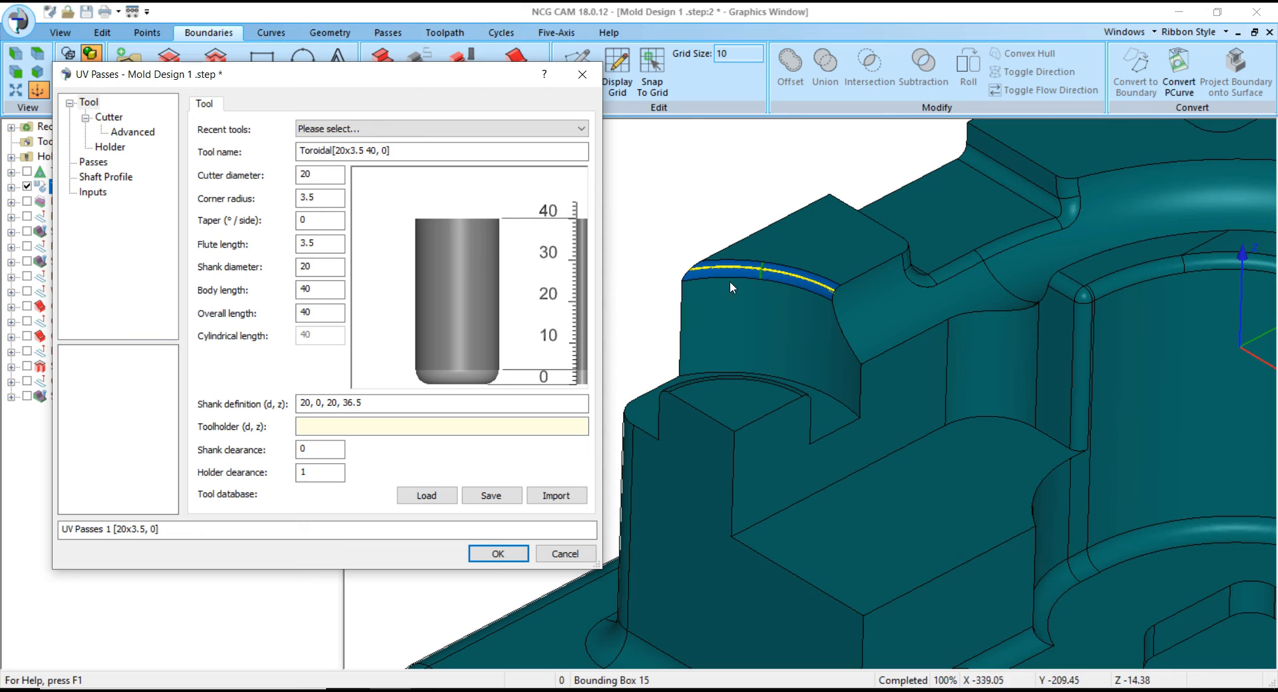
- Assign the recent 25x12.5 BN25 tool to the UV passes
left_click(93, 163)
left_click(90, 103)
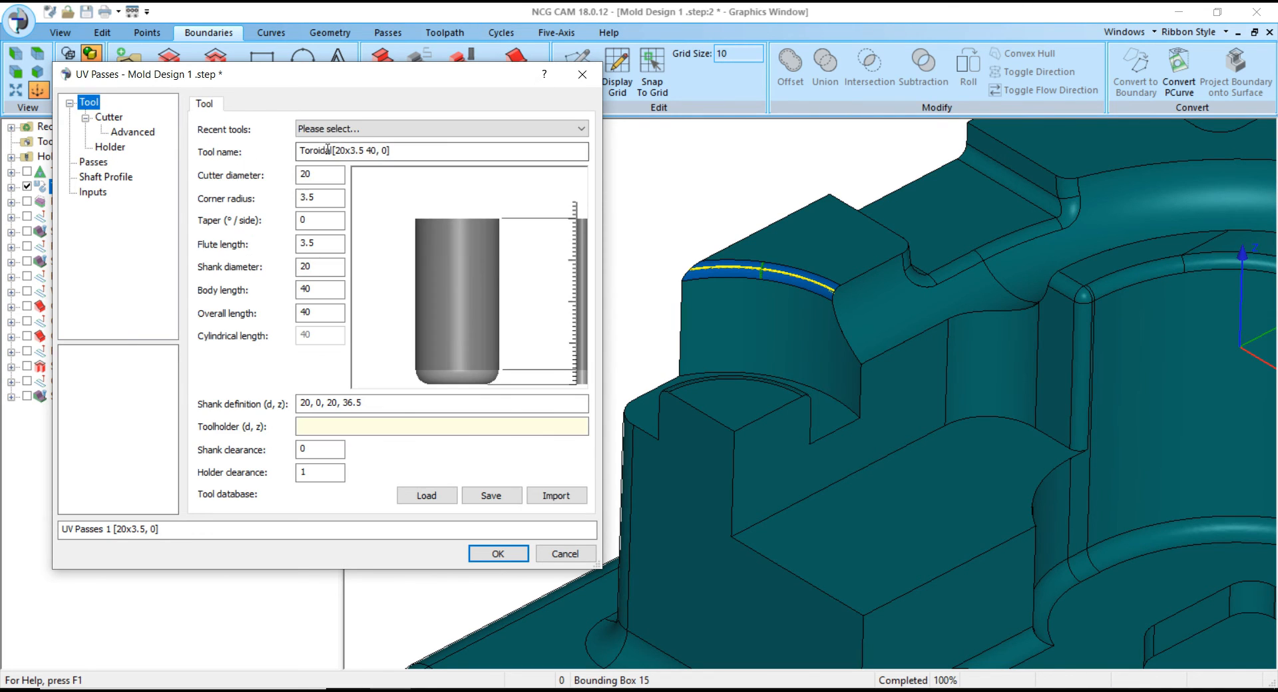
left_click(339, 128)
left_click(345, 155)
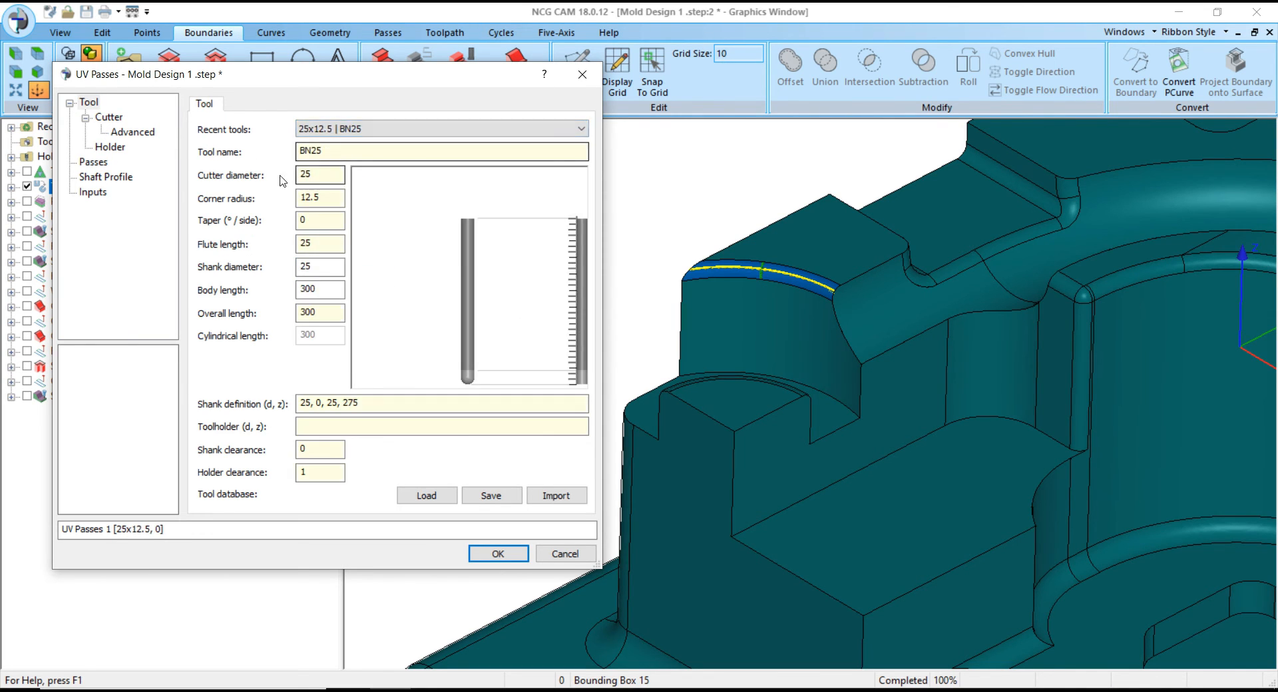
- Change the UV passes' stepover and calculate the passes
left_click(94, 162)
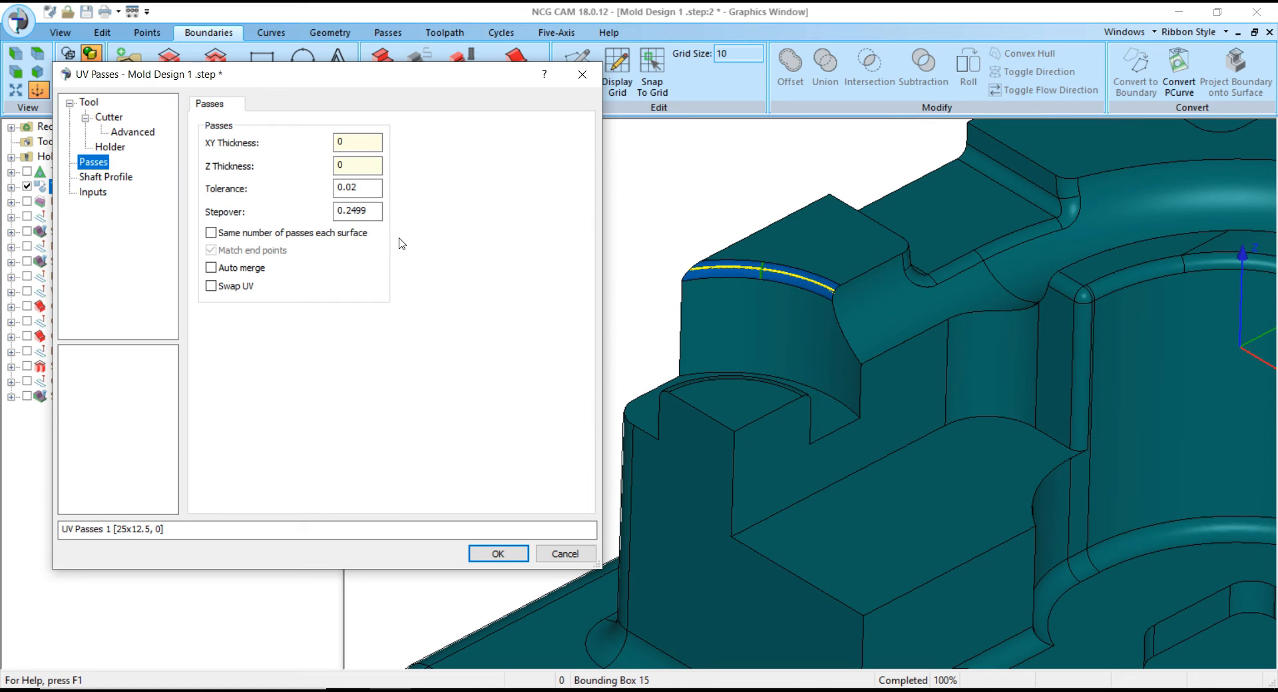
double_click(358, 188)
double_click(369, 212)
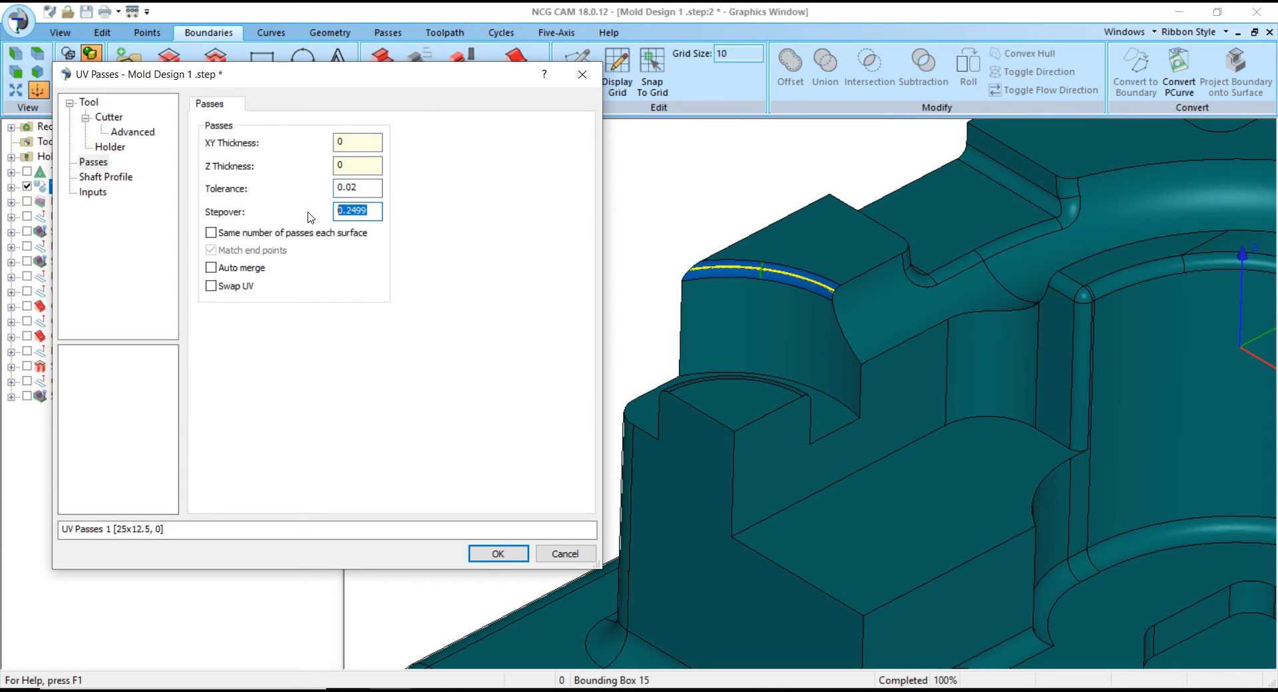
type("0")
left_click(498, 553)
- Examine the calculated UV passes along the rounded edge of the upper stepped block
middle_click_drag(642, 342, 680, 306)
scroll(680, 302, "up", 5)
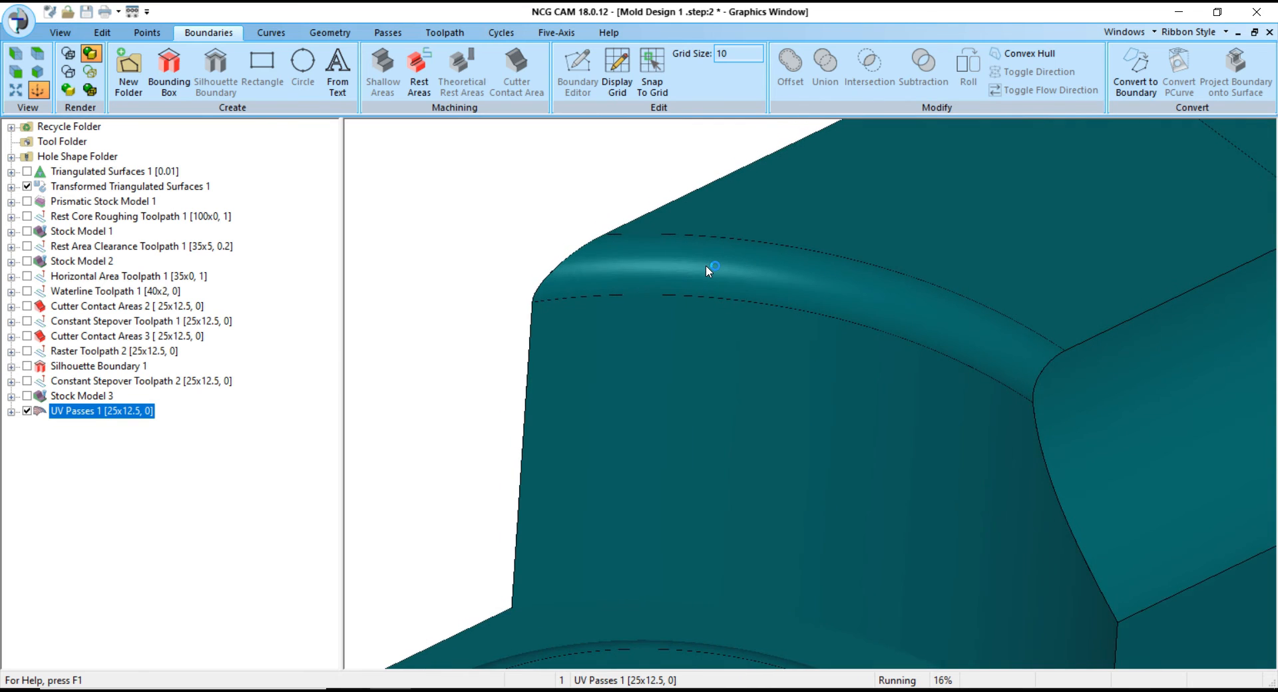
scroll(706, 266, "down", 2)
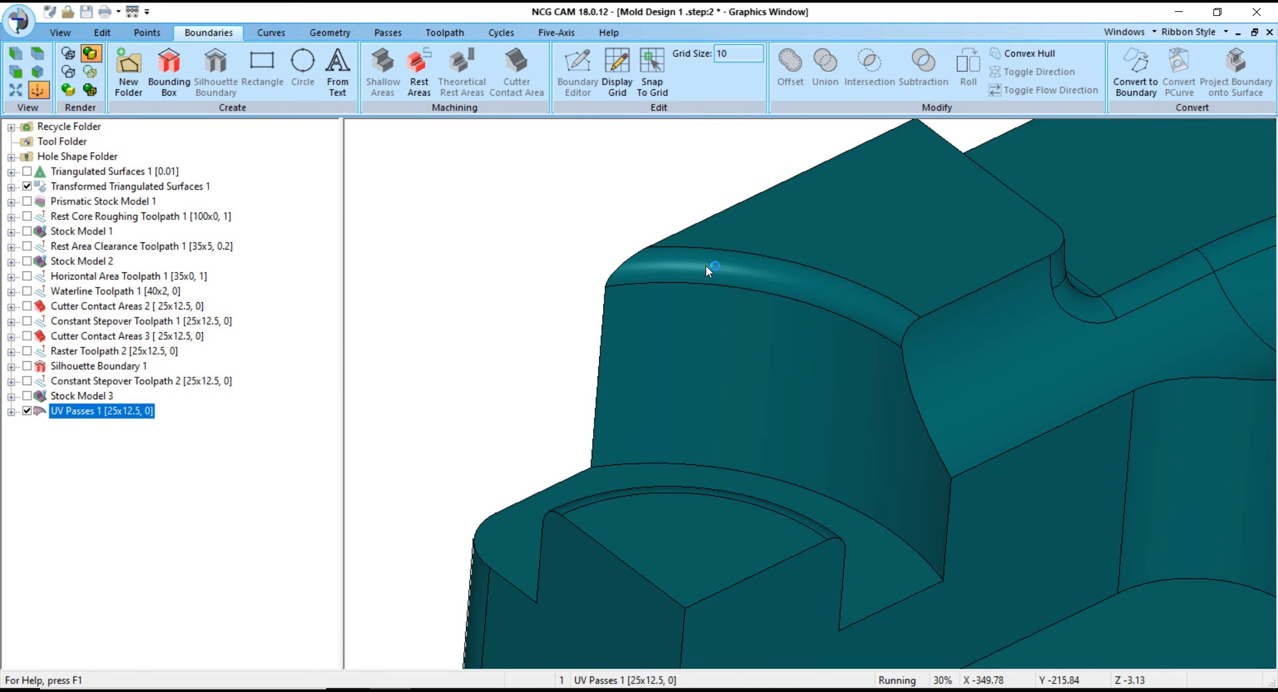
scroll(706, 265, "down", 5)
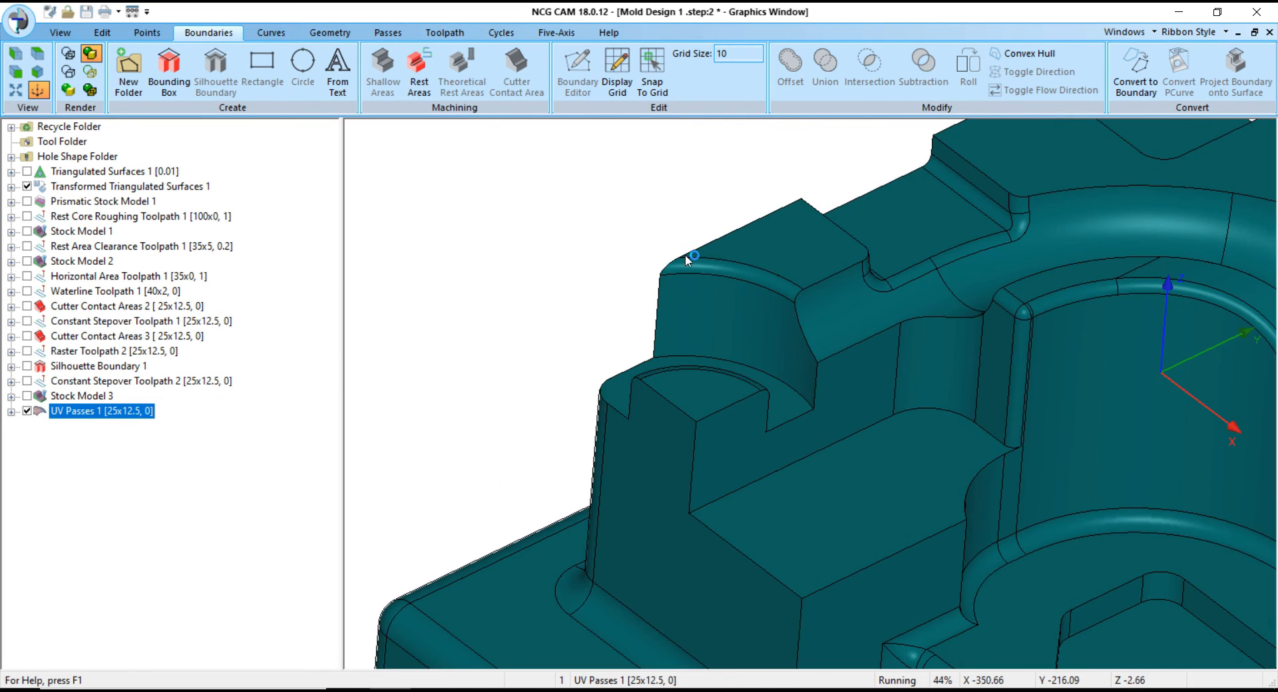
scroll(613, 225, "down", 1)
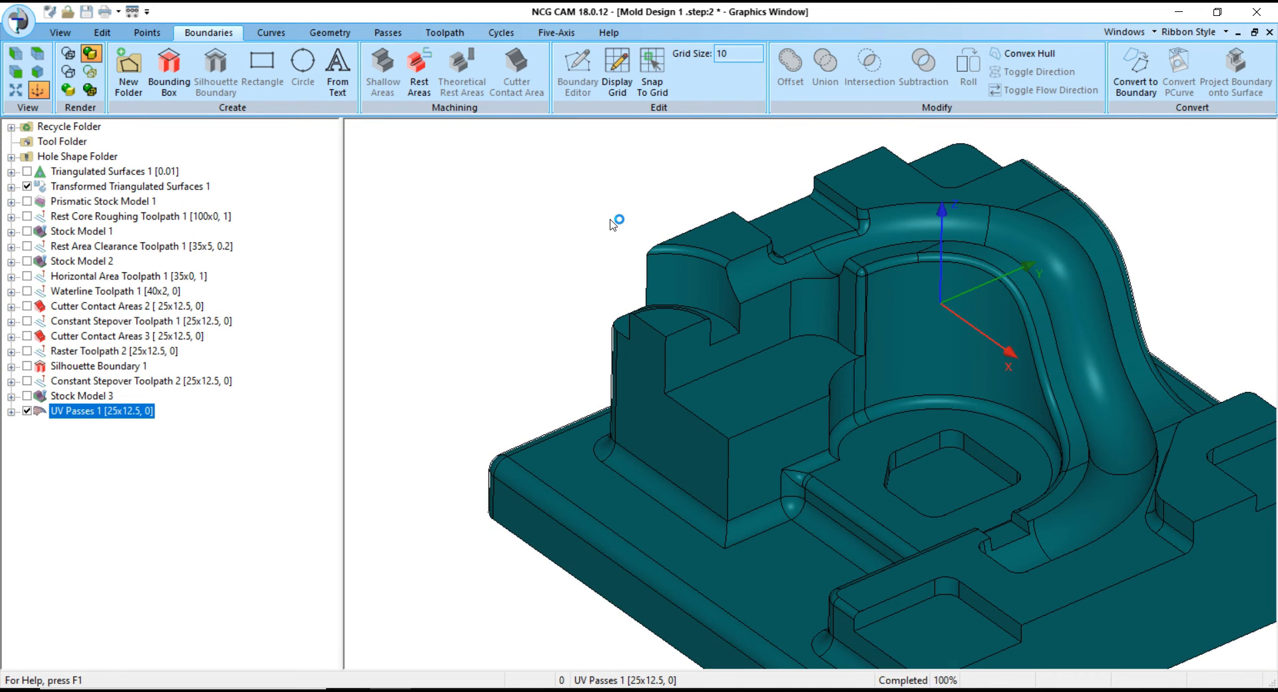
scroll(645, 234, "up", 10)
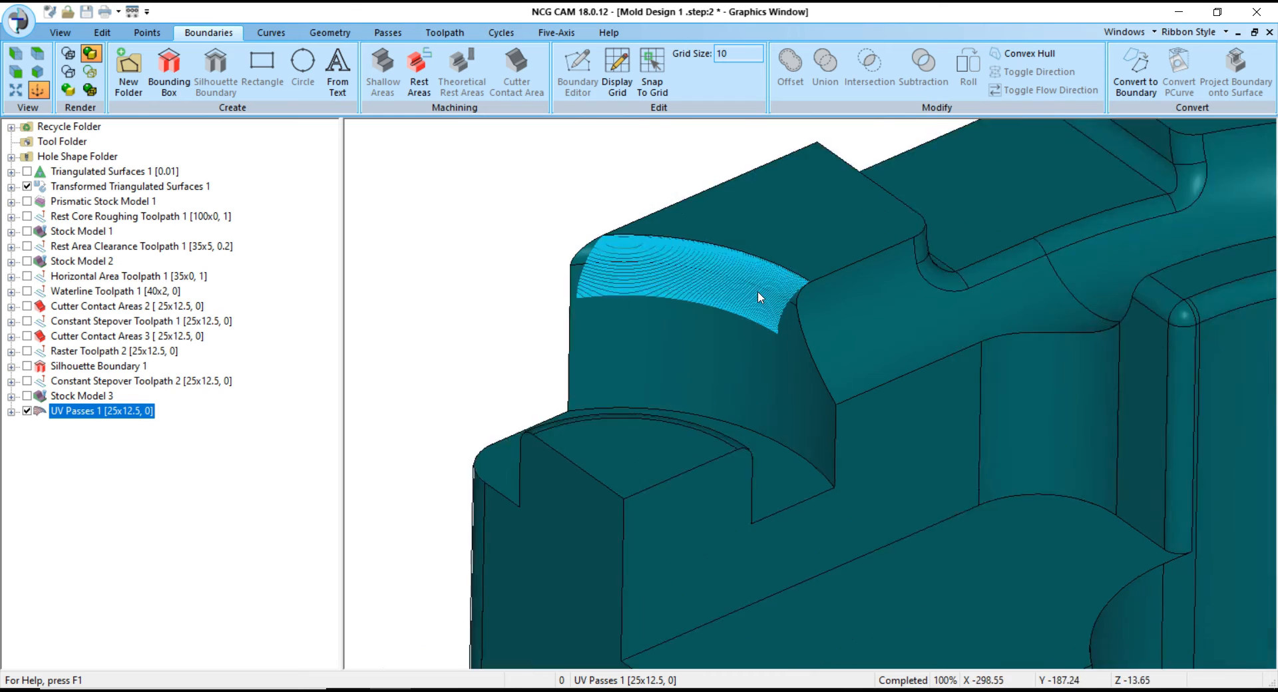
scroll(666, 263, "down", 10)
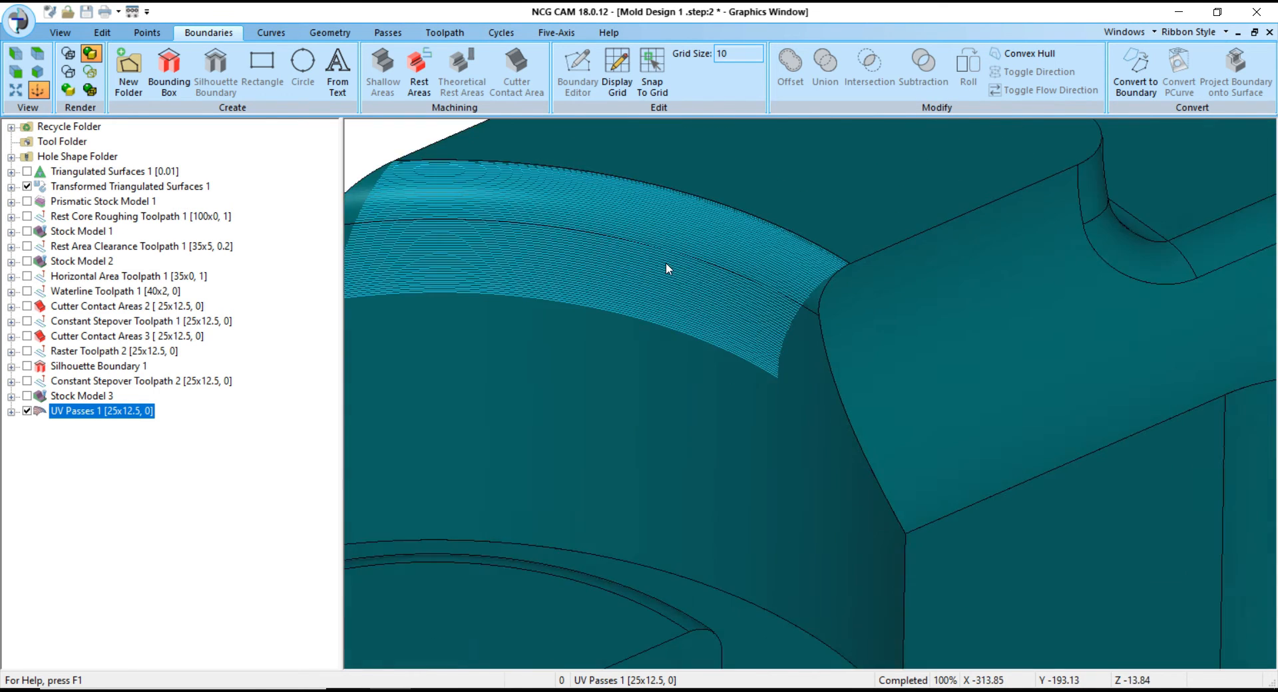
middle_click_drag(699, 254, 658, 267)
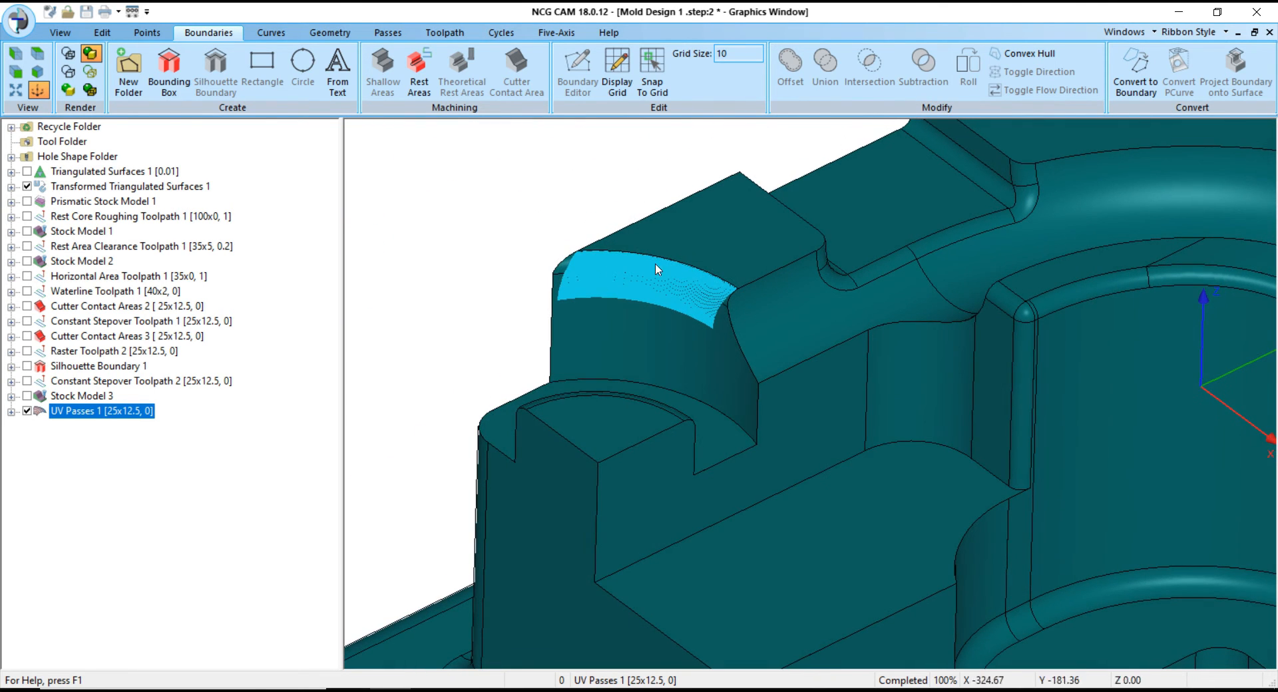
- Create a bidirectional UV toolpath from UV Passes 1 with the default settings
right_click(97, 413)
left_click(153, 153)
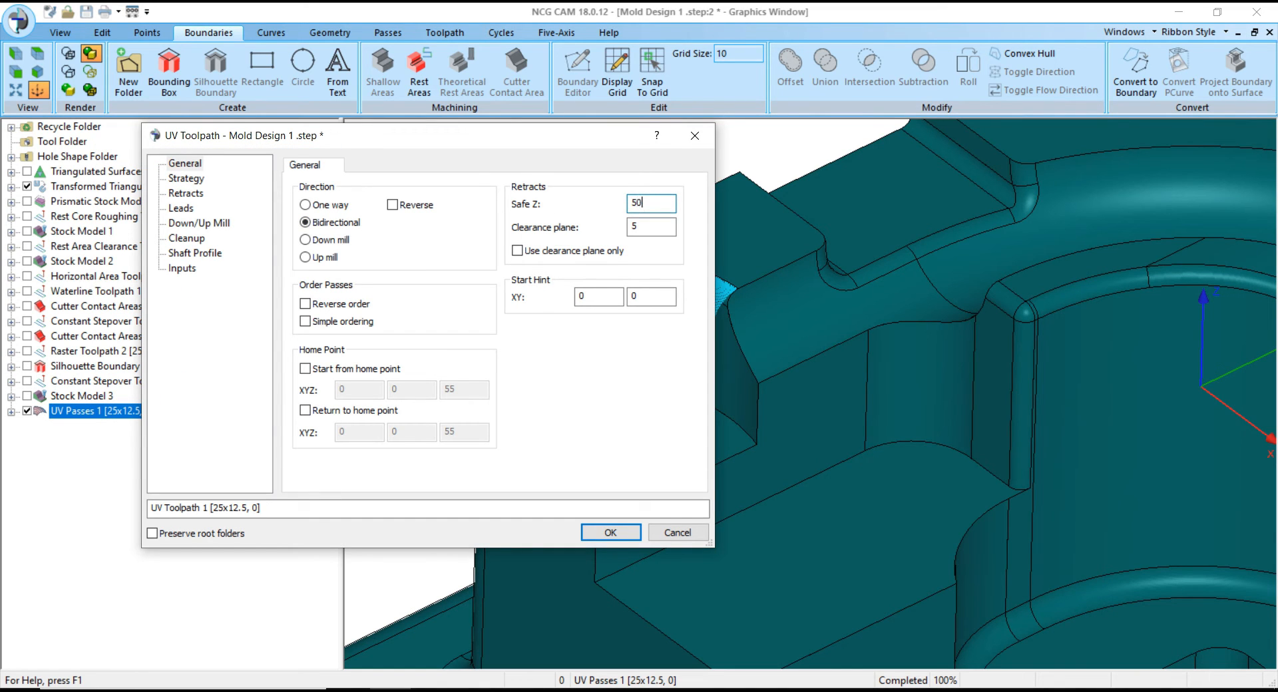
left_click(611, 533)
- Examine the UV toolpath's cutting passes, links and retracts at the ends of the rounded edge
scroll(569, 342, "down", 2)
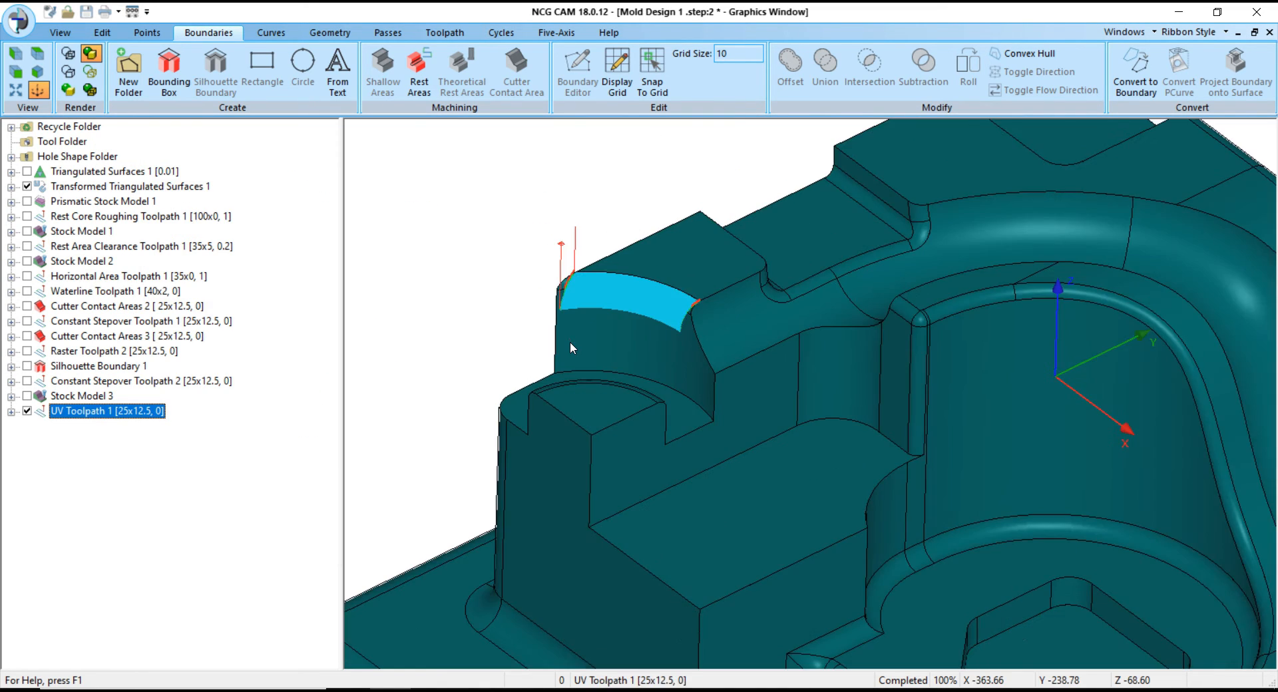
scroll(569, 341, "up", 5)
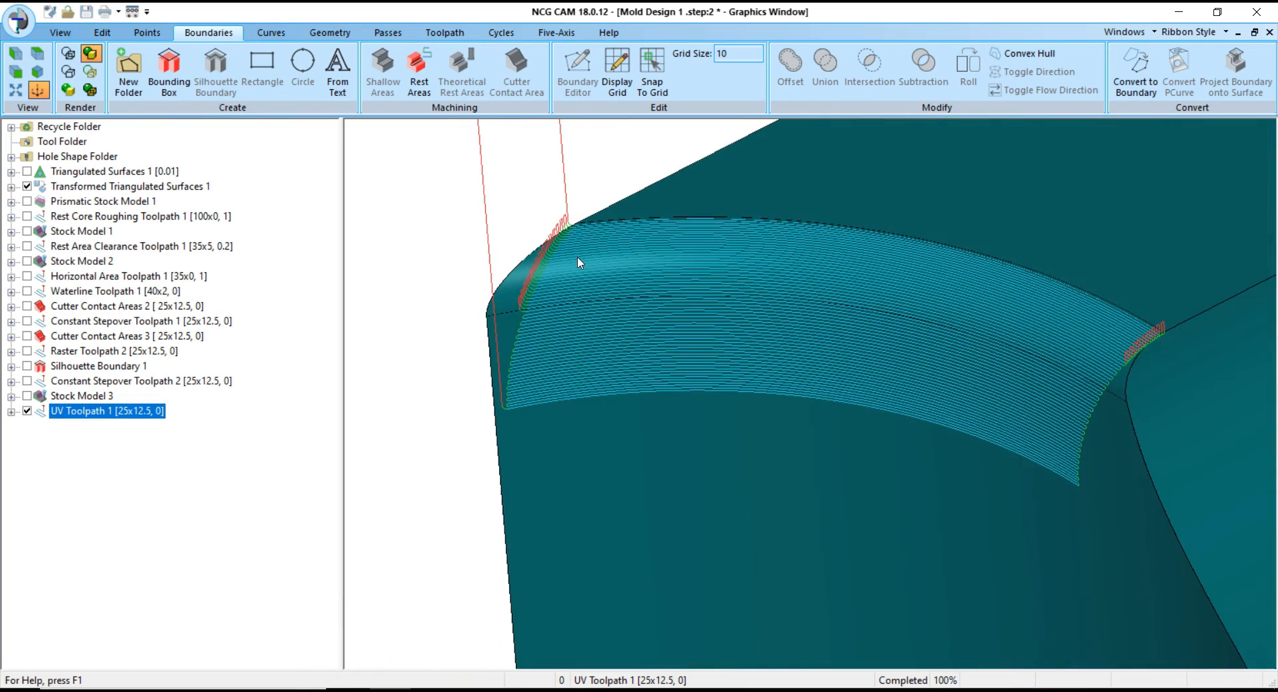
scroll(579, 262, "down", 1)
scroll(619, 326, "up", 5)
scroll(605, 261, "down", 4)
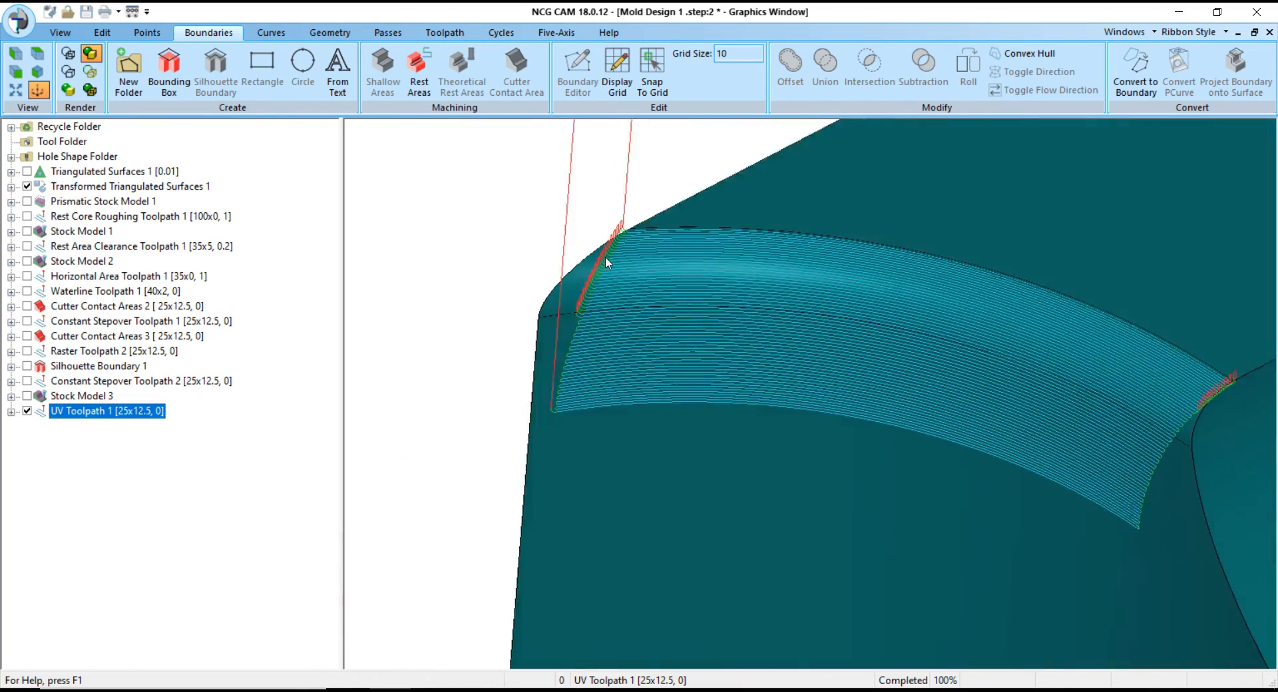
middle_click_drag(605, 257, 588, 266)
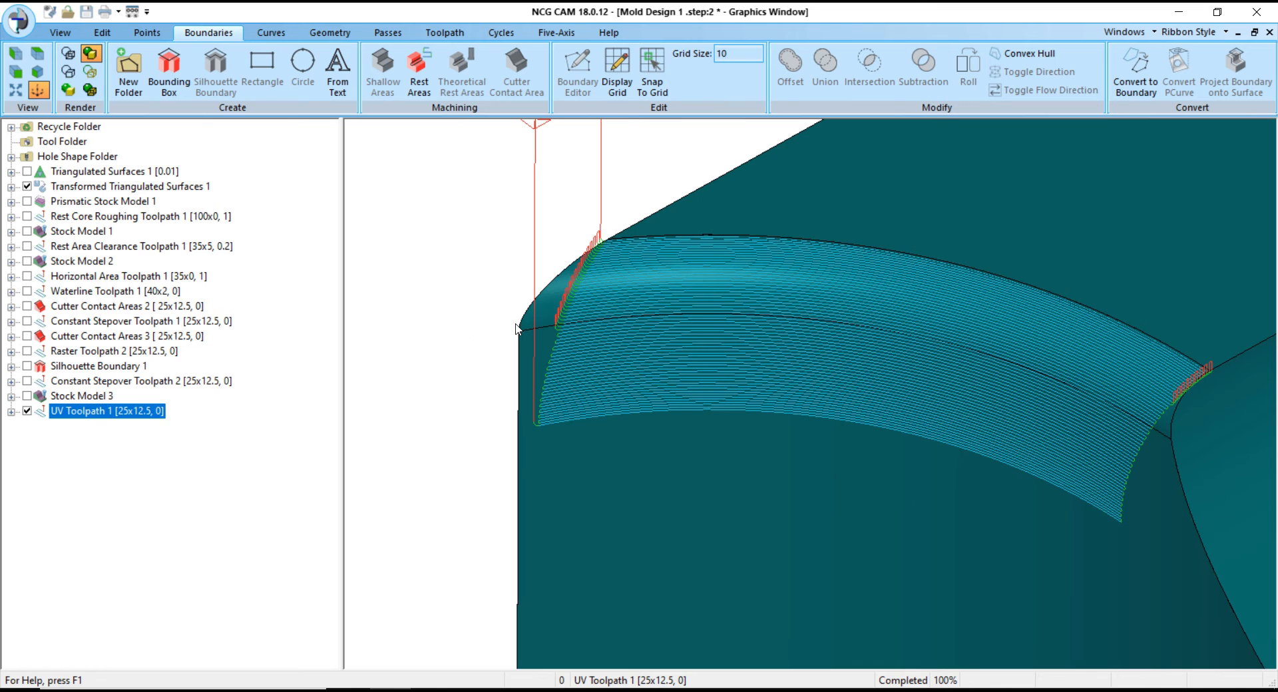
- Highlight the rounded edge surface and compare the UV toolpath's coverage with it, up close and on the whole mold
left_click(548, 319)
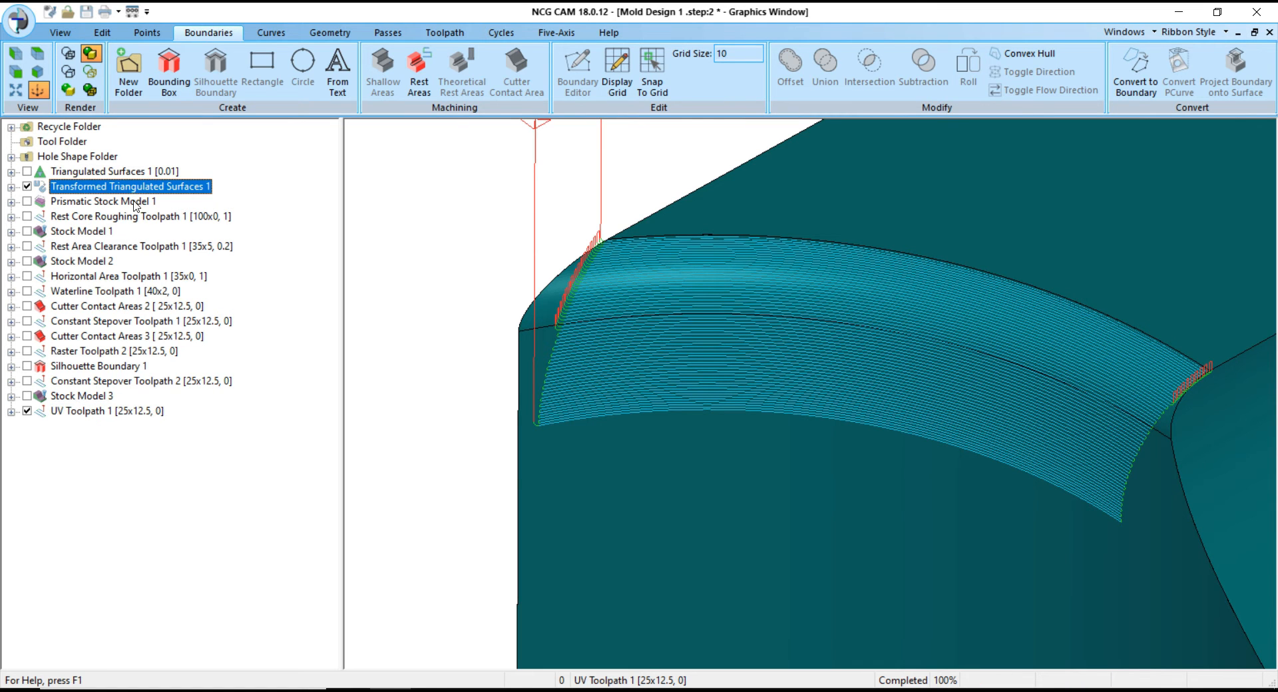
left_click(546, 311)
scroll(505, 323, "down", 3)
mouse_move(672, 345)
middle_mouse_down()
mouse_move(736, 358)
mouse_move(684, 332)
middle_mouse_up()
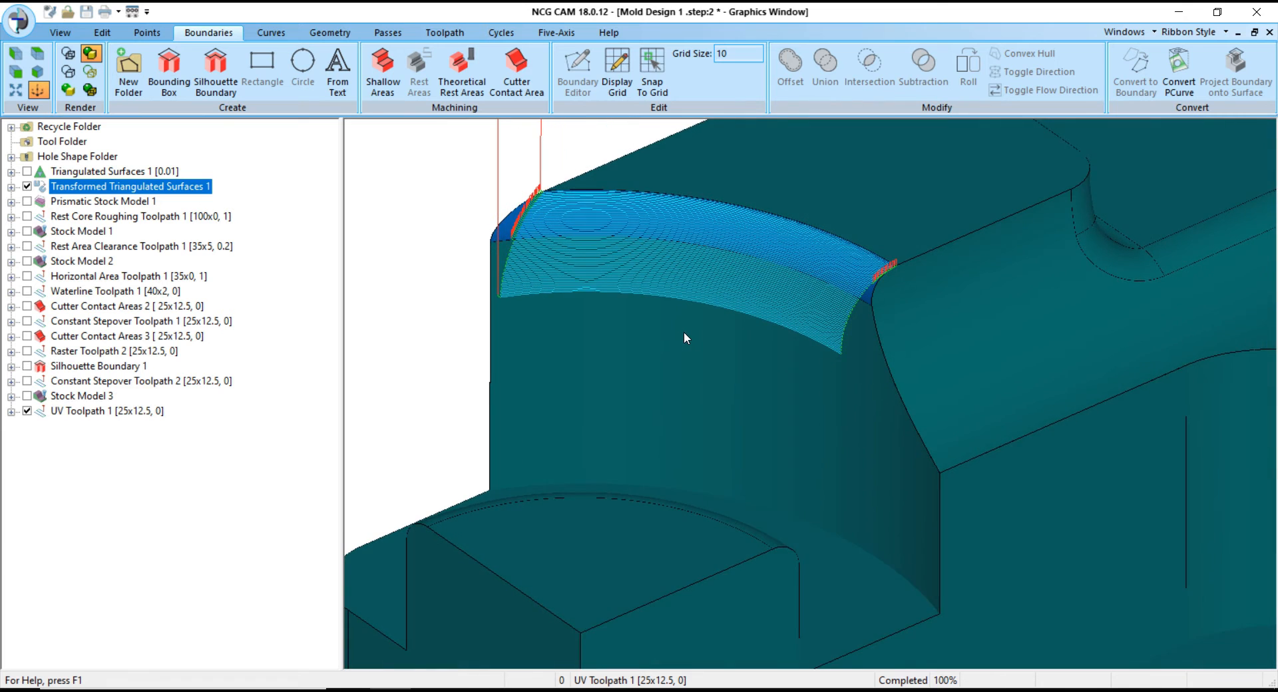
scroll(513, 309, "down", 2)
scroll(533, 233, "down", 3)
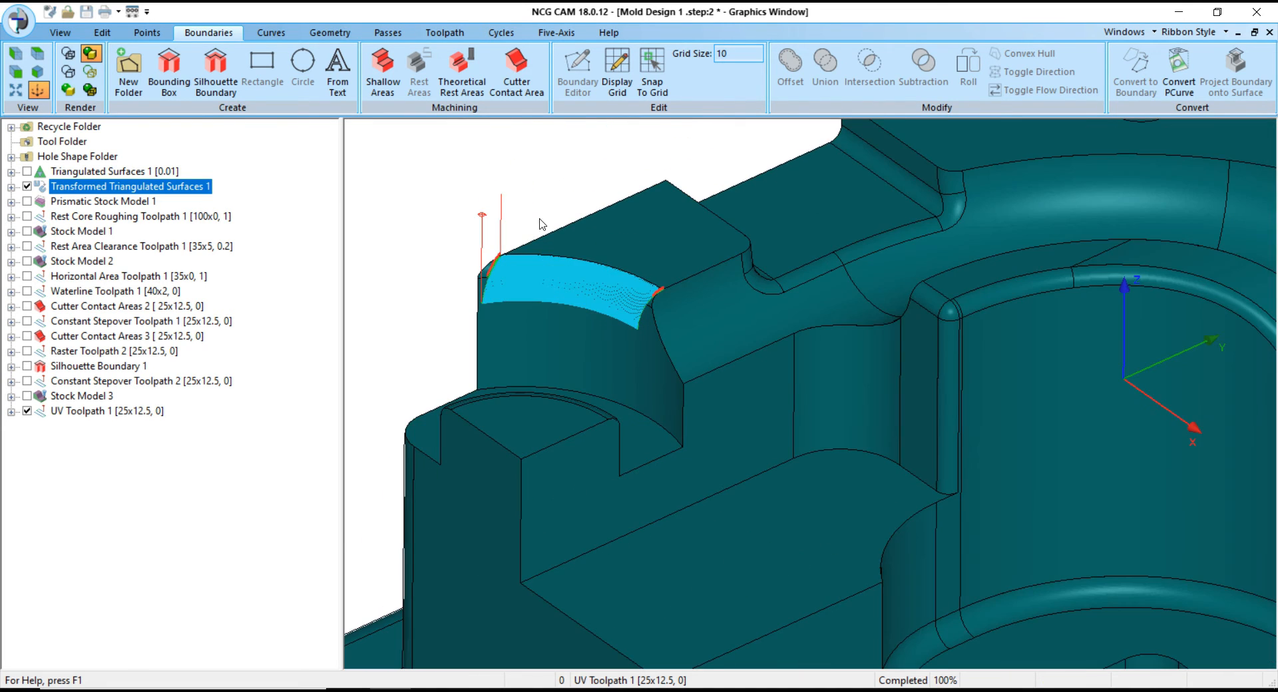
scroll(557, 208, "up", 2)
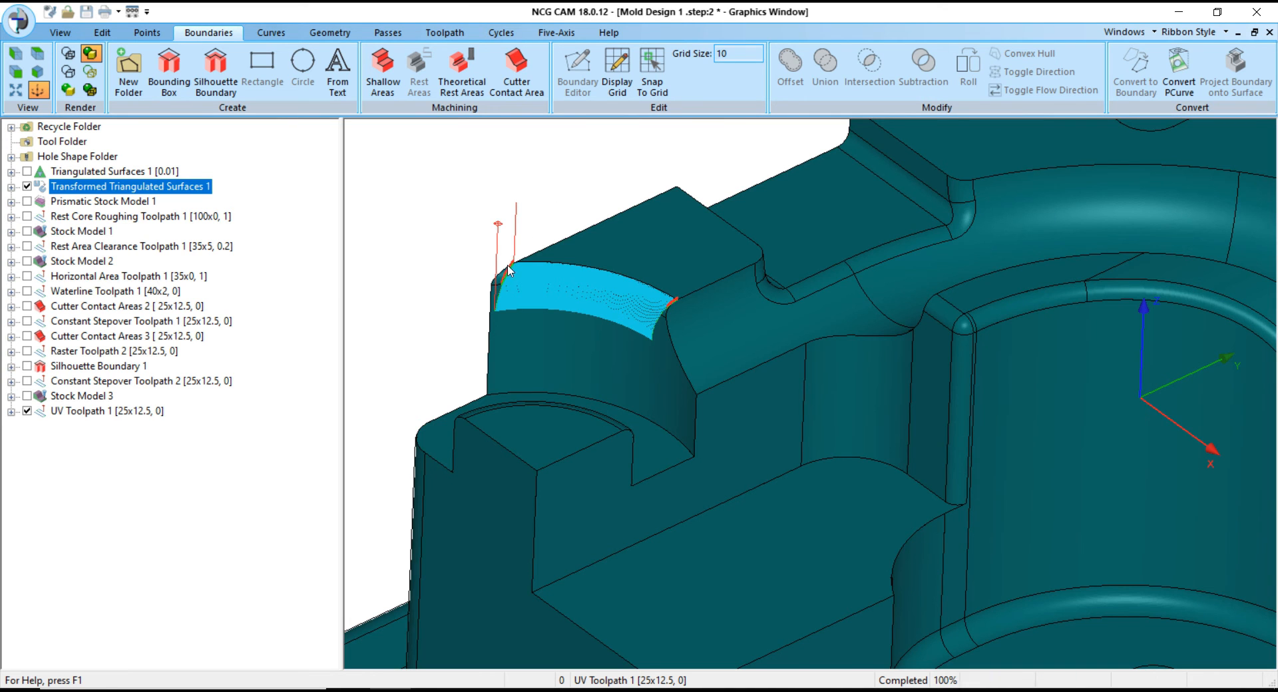
scroll(508, 268, "up", 5)
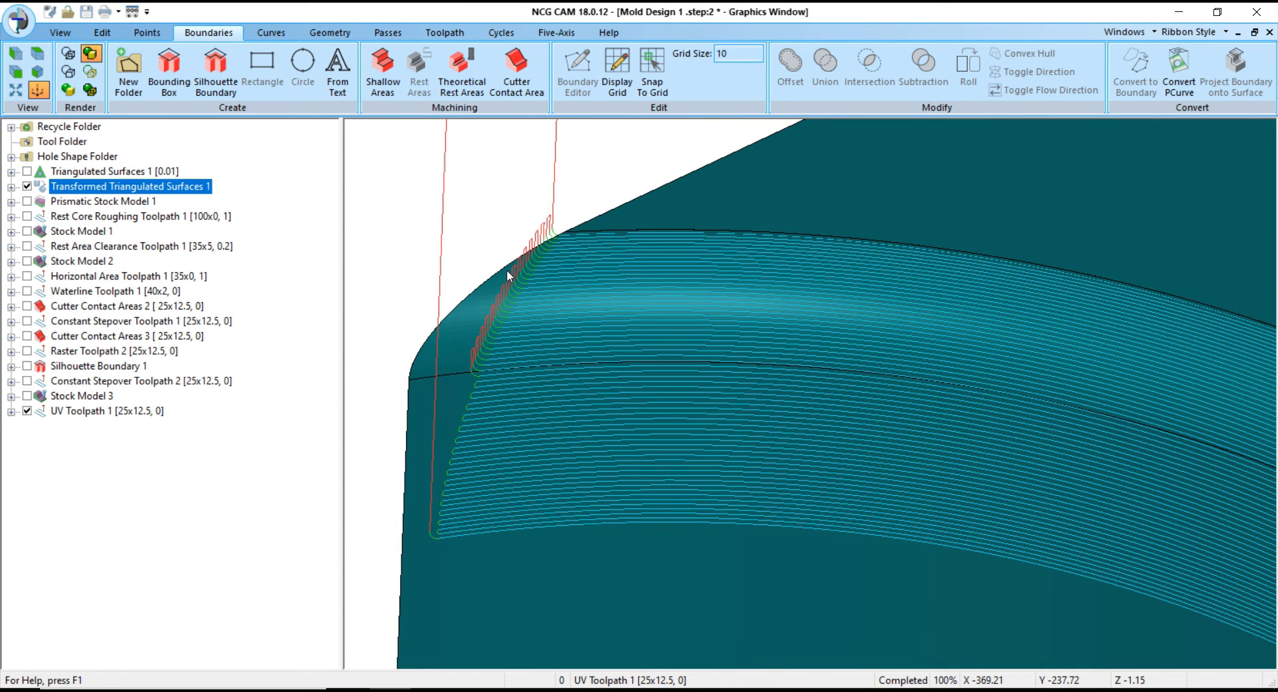
scroll(507, 268, "down", 6)
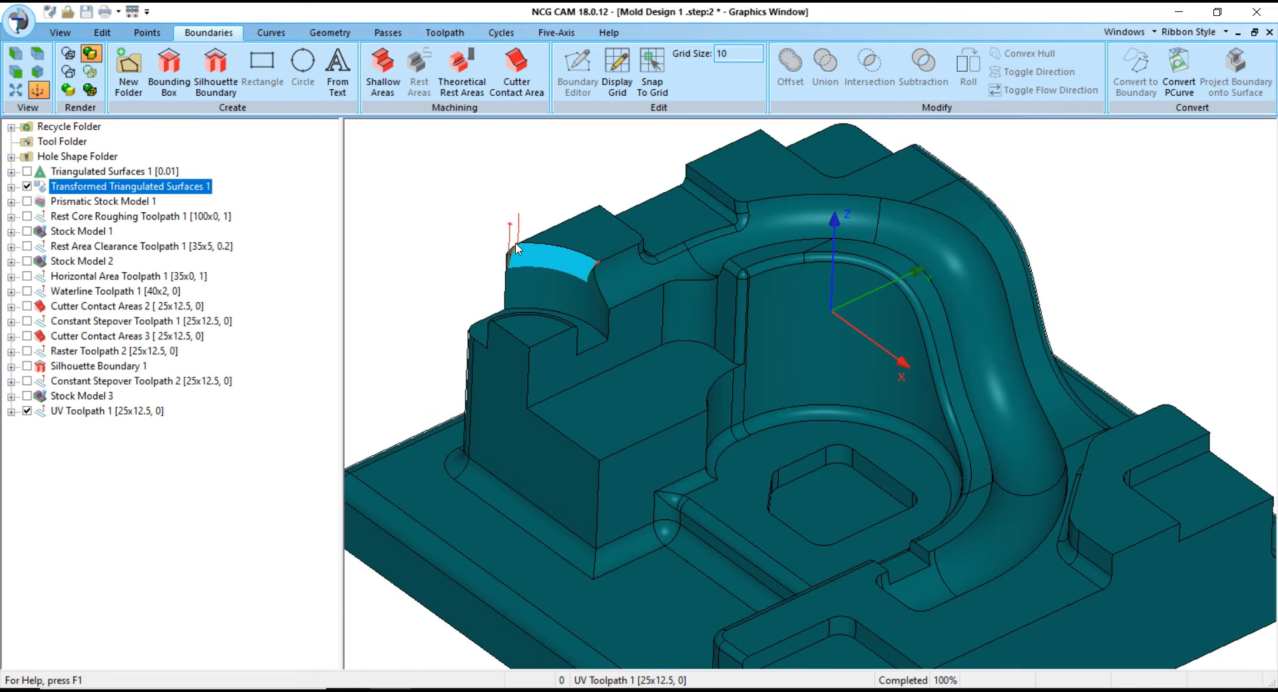
middle_click_drag(551, 218, 547, 231)
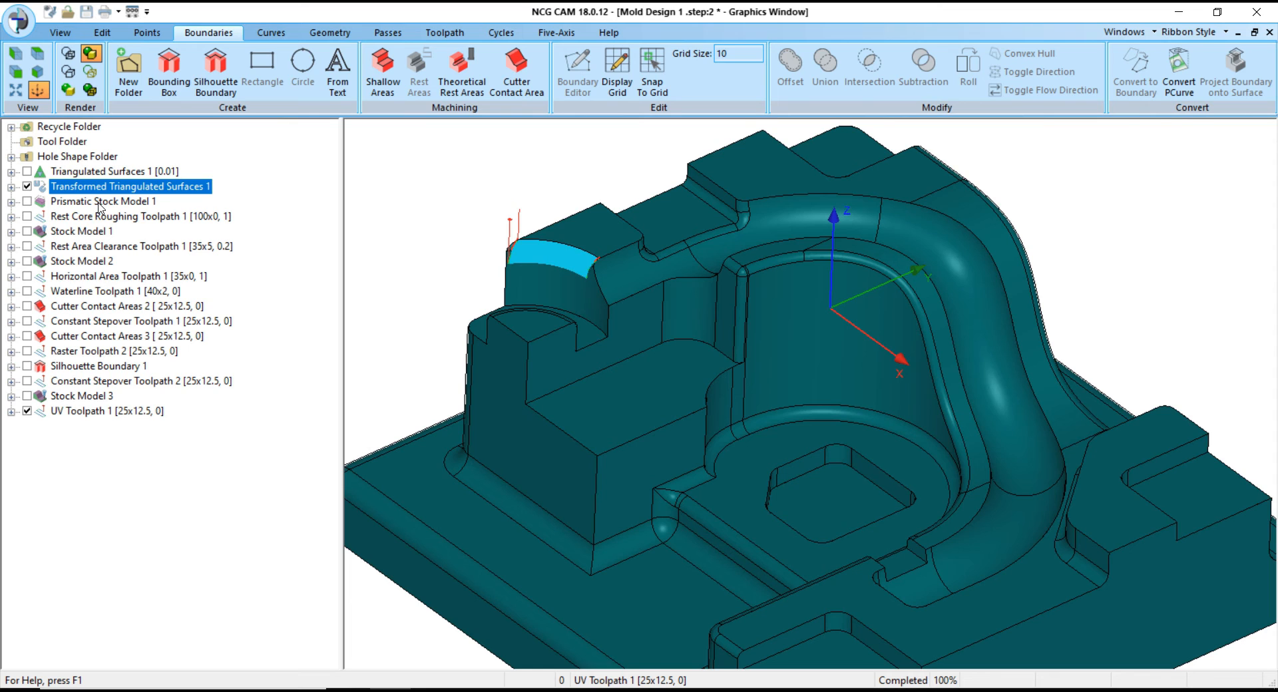
- Start a cutter simulation of UV Toolpath 1 using Stock Model 3 and Transformed Triangulated Surfaces 1
left_click(81, 396, "ctrl")
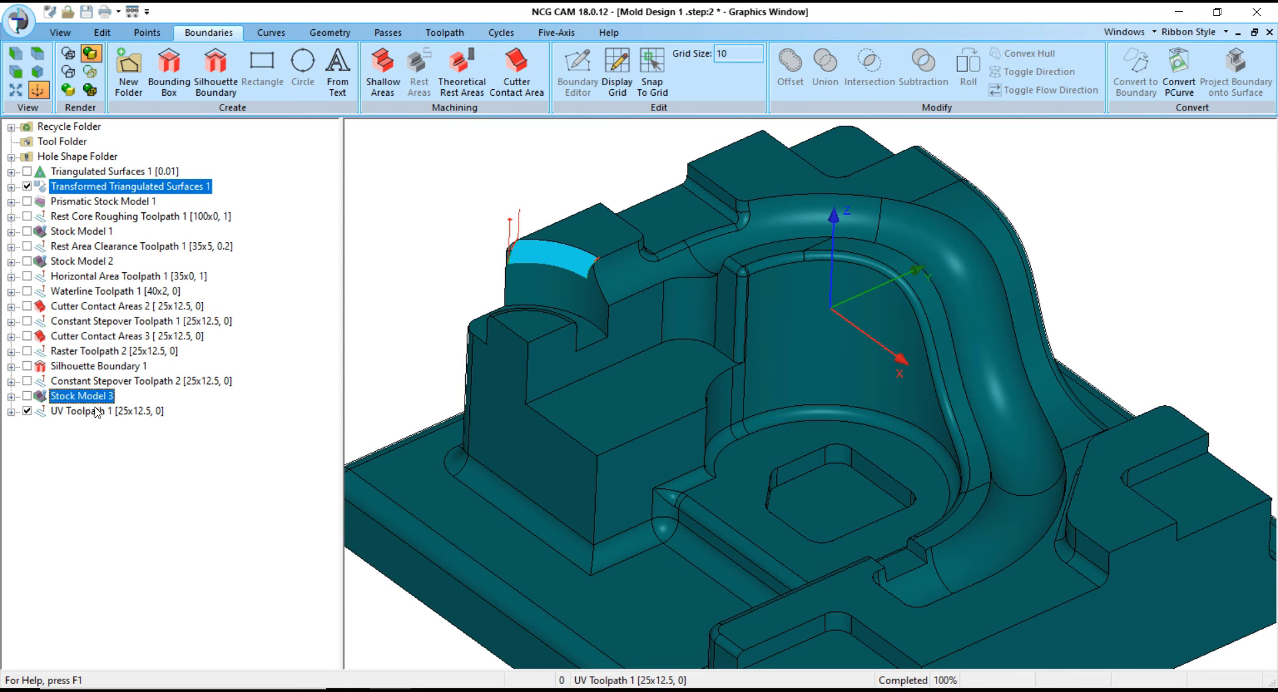
left_click(93, 410, "ctrl")
right_click(96, 410)
left_click(172, 88)
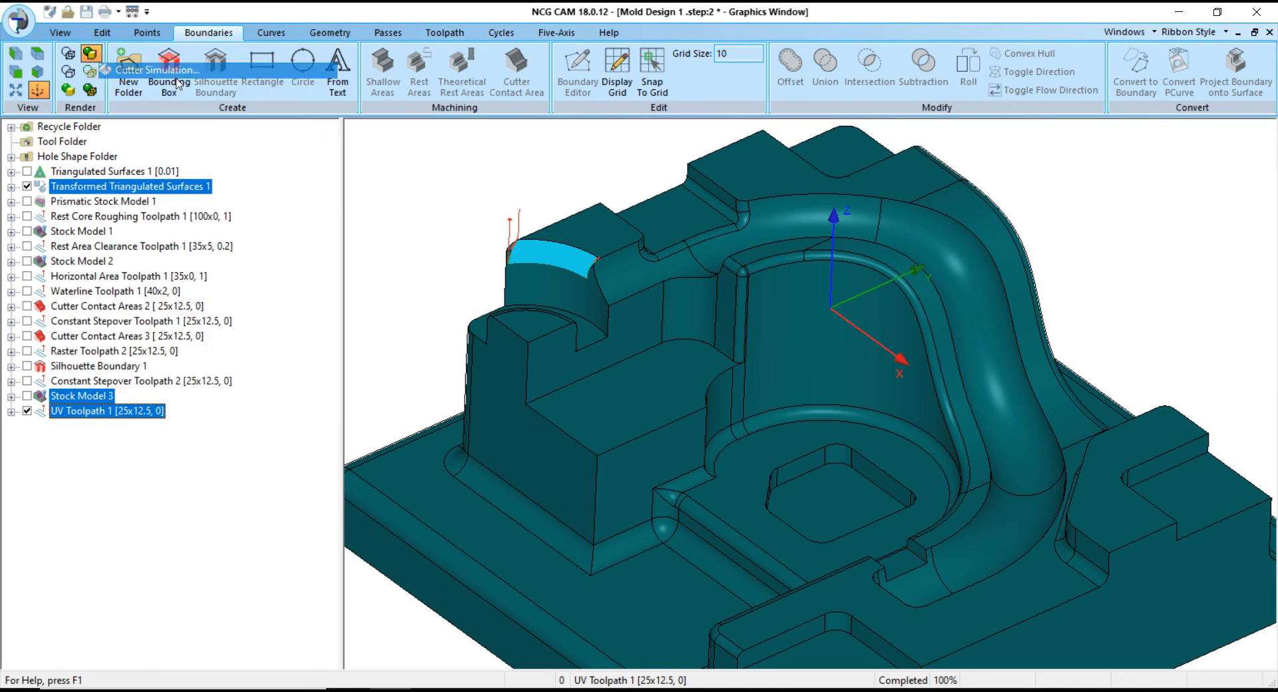
- Raise the simulation feedrate to 3830% and watch the cutter machine the rounded edge up close
scroll(776, 366, "down", 3)
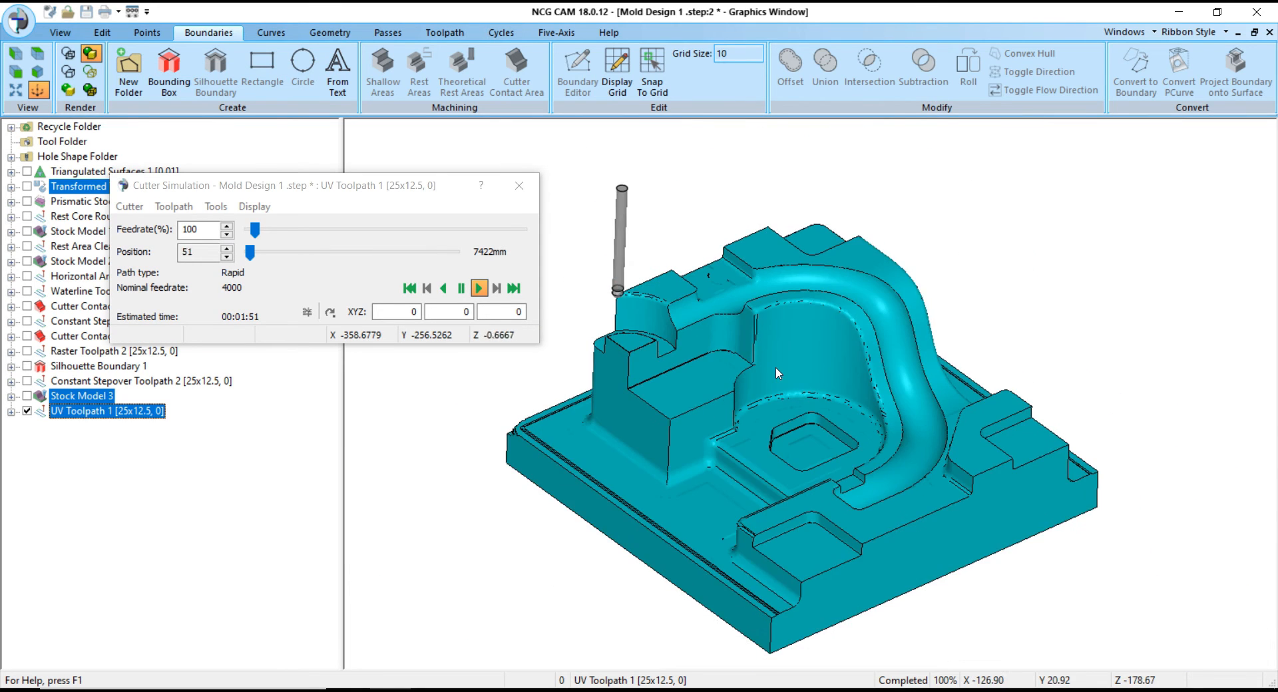
scroll(630, 242, "up", 5)
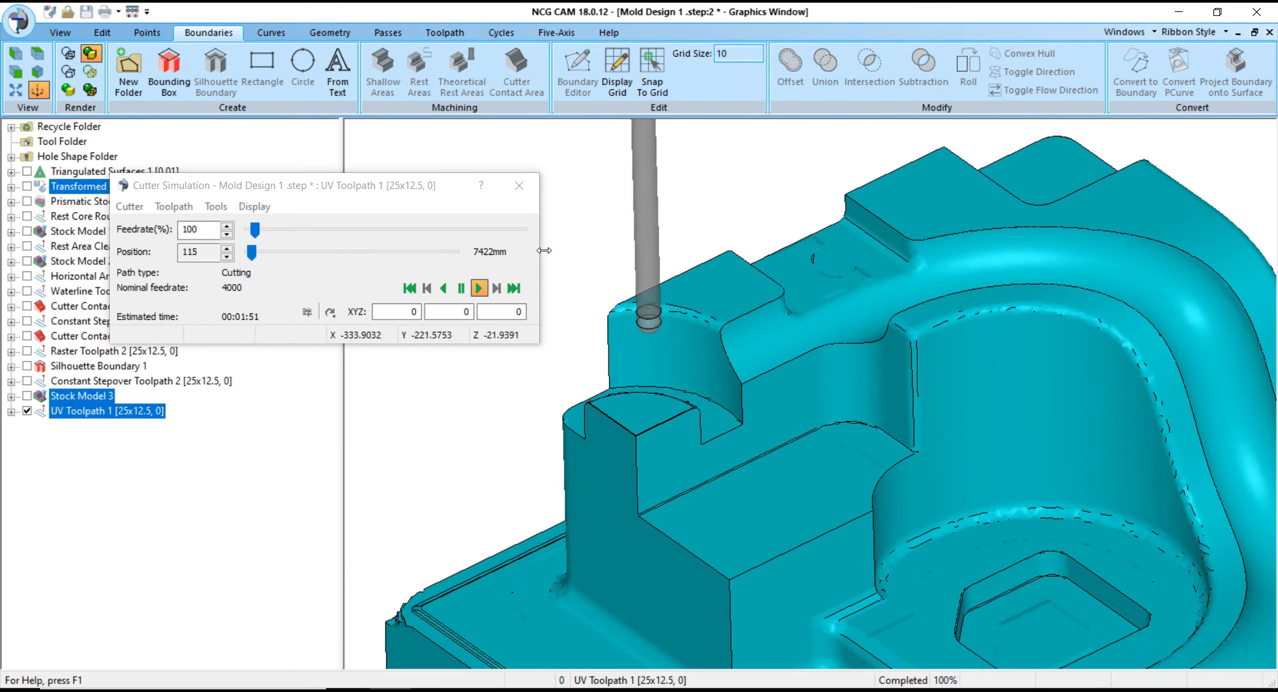
left_click_drag(254, 229, 511, 229)
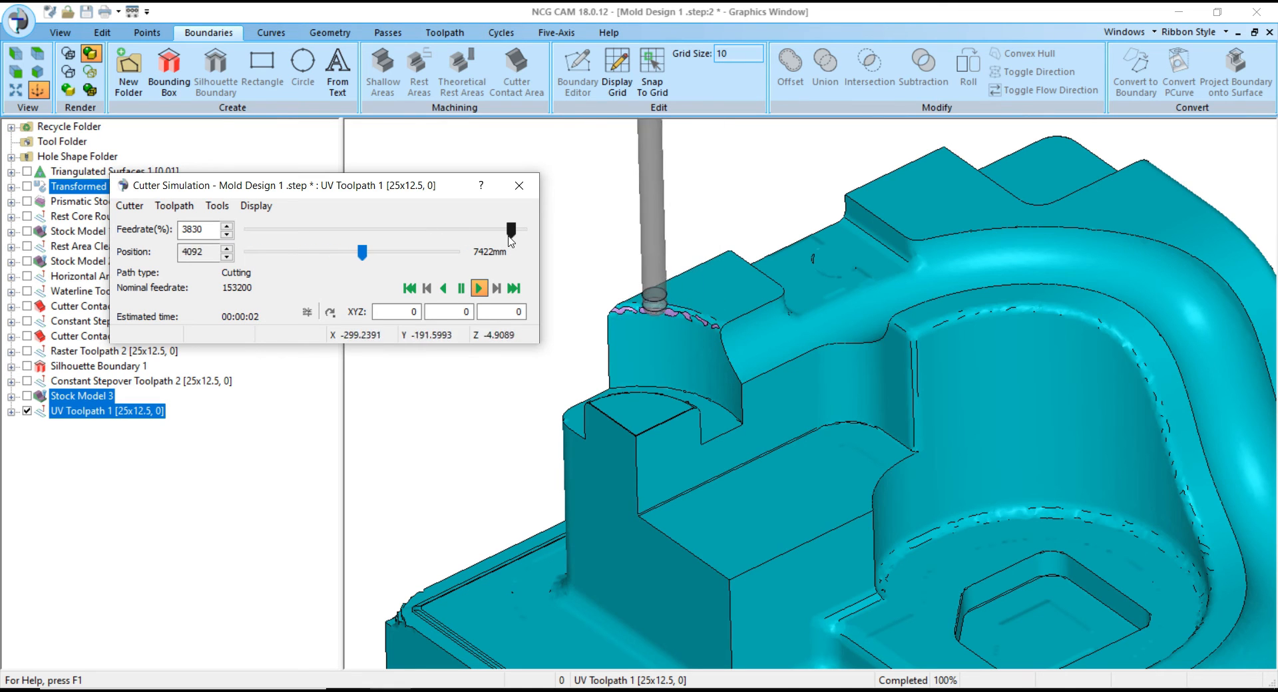
scroll(633, 321, "up", 2)
scroll(633, 321, "up", 2)
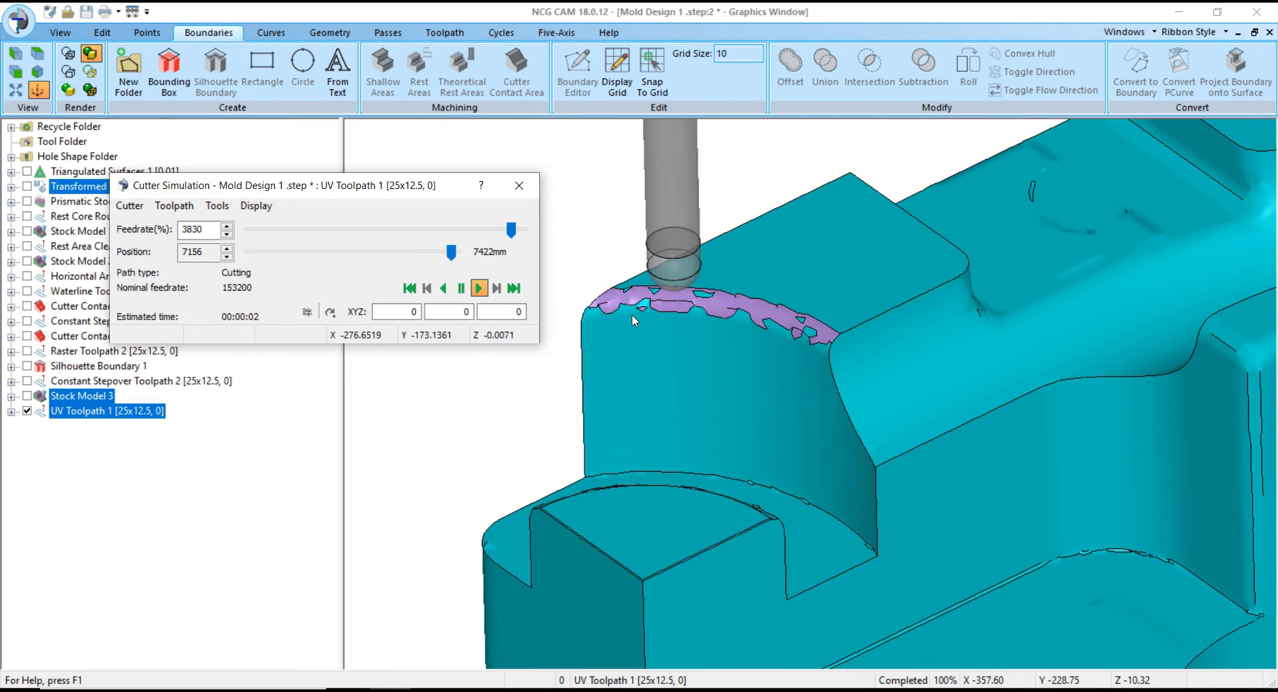
- Inspect the simulated cut on the rounded edge up close and on the whole mold, and close the cutter simulation
scroll(728, 325, "down", 5)
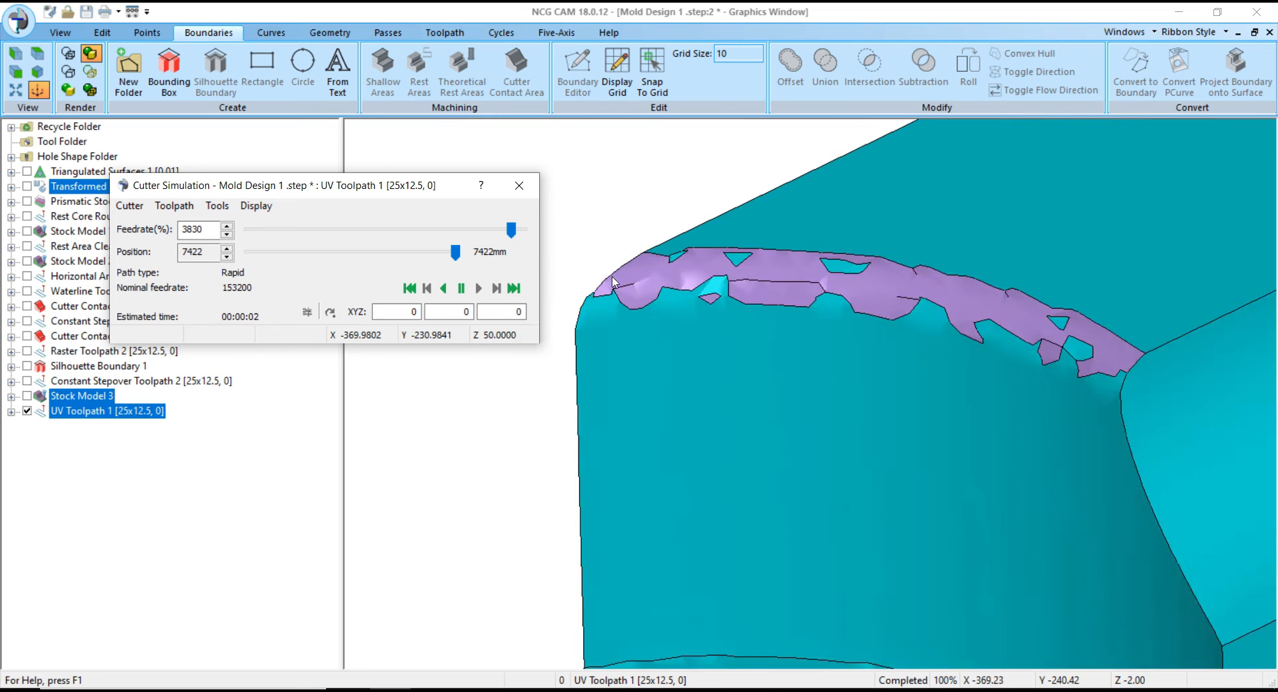
left_click_drag(728, 326, 731, 317)
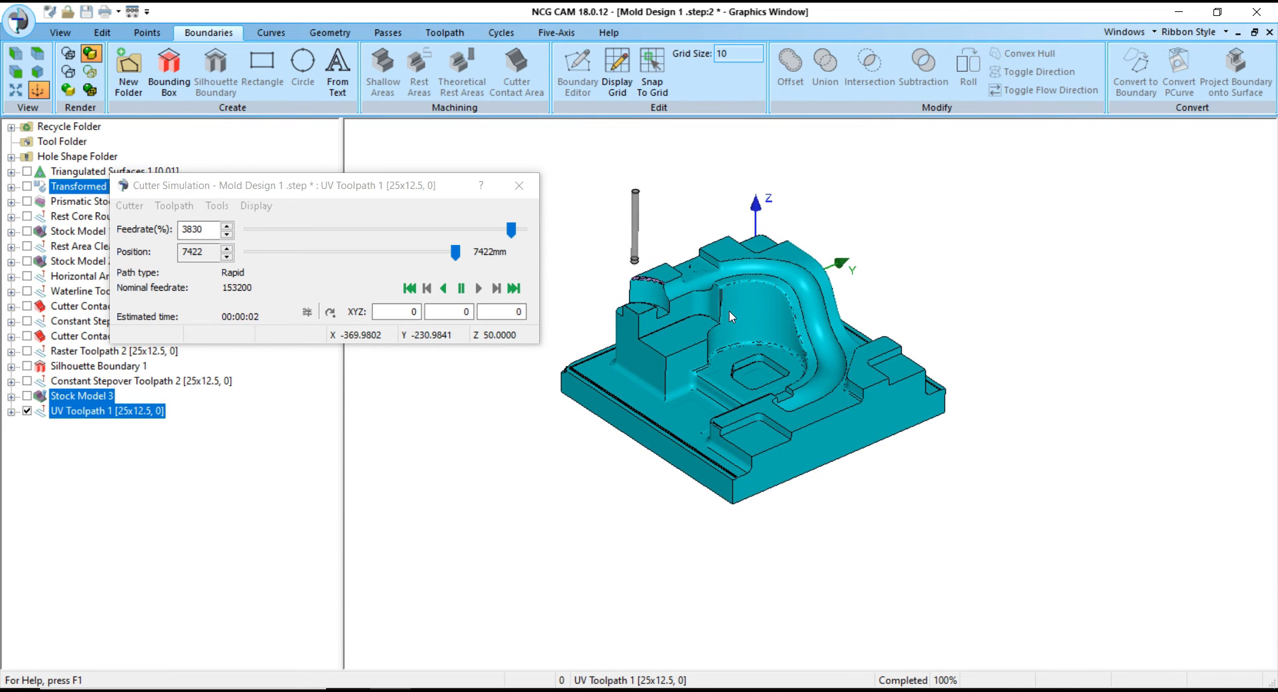
left_click(519, 185)
scroll(647, 285, "up", 6)
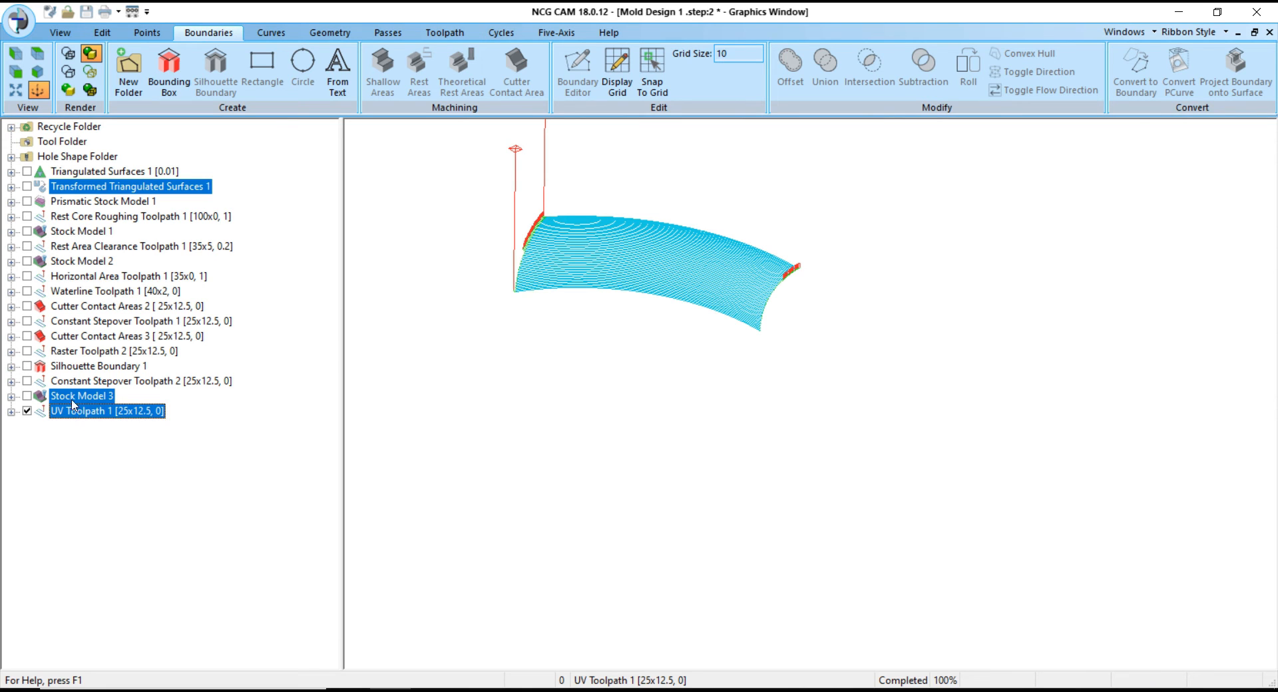
- Display Transformed Triangulated Surfaces 1 together with UV Toolpath 1 and bring the mold base into view
left_click(74, 189)
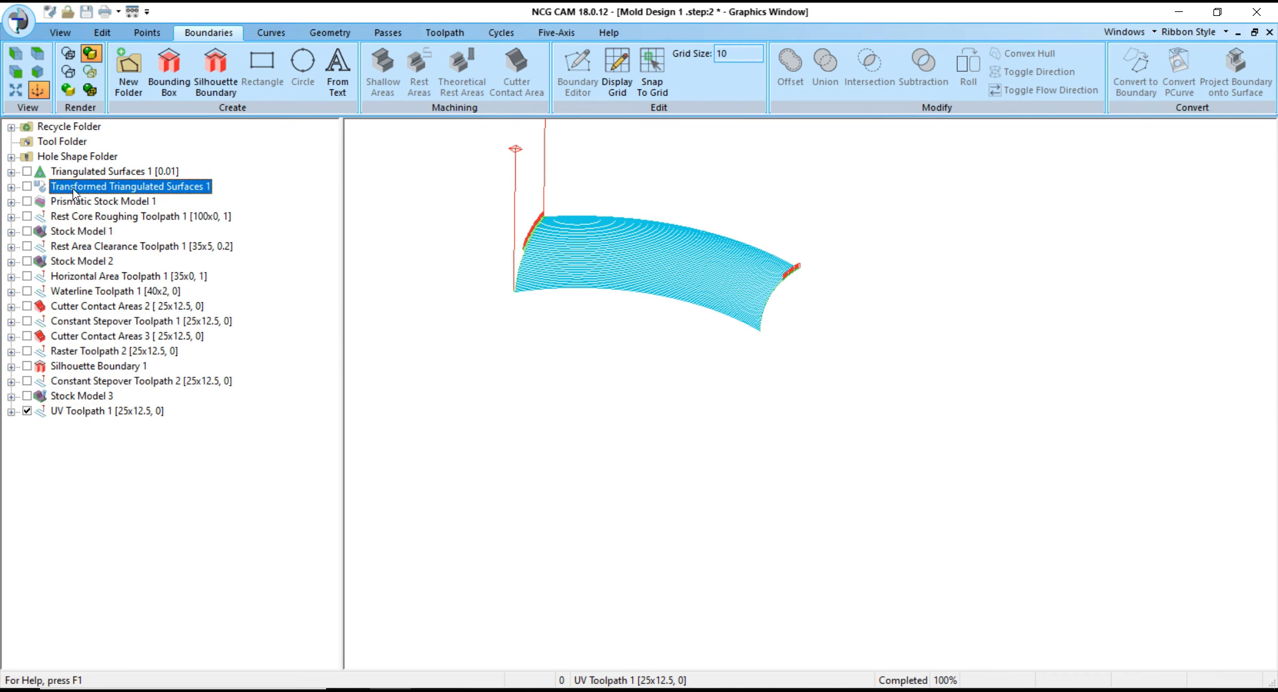
left_click(27, 187)
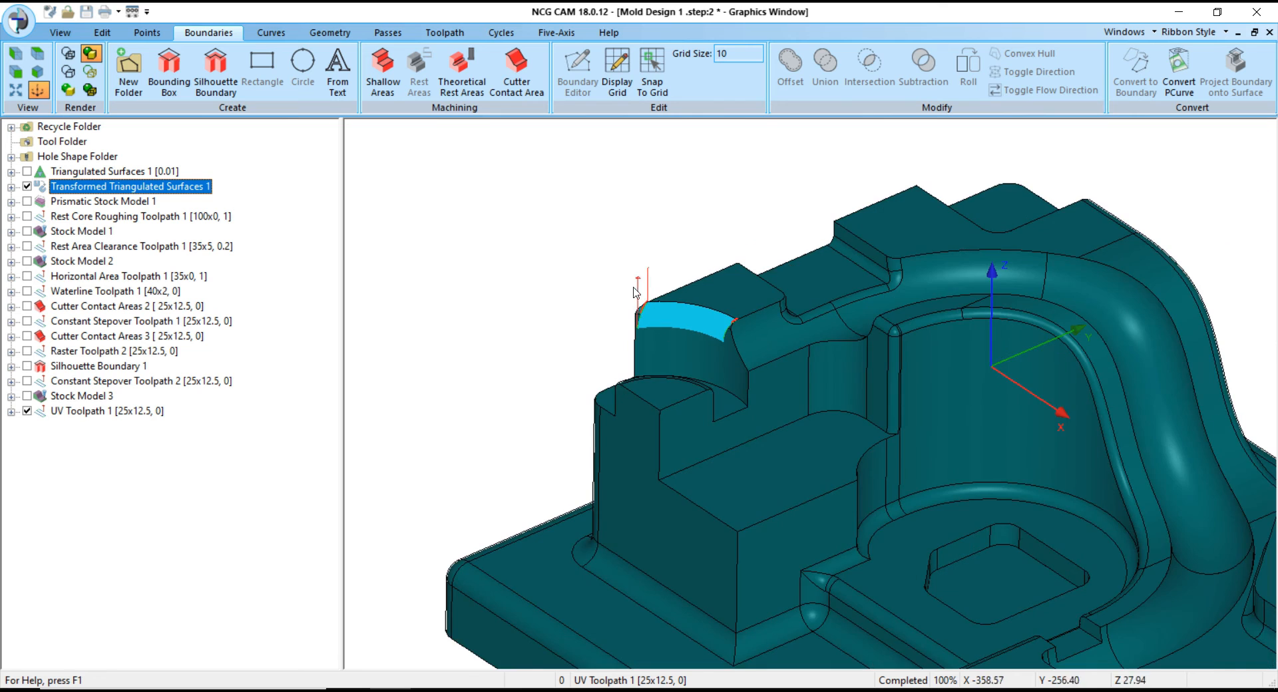
scroll(635, 293, "down", 3)
scroll(795, 438, "down", 2)
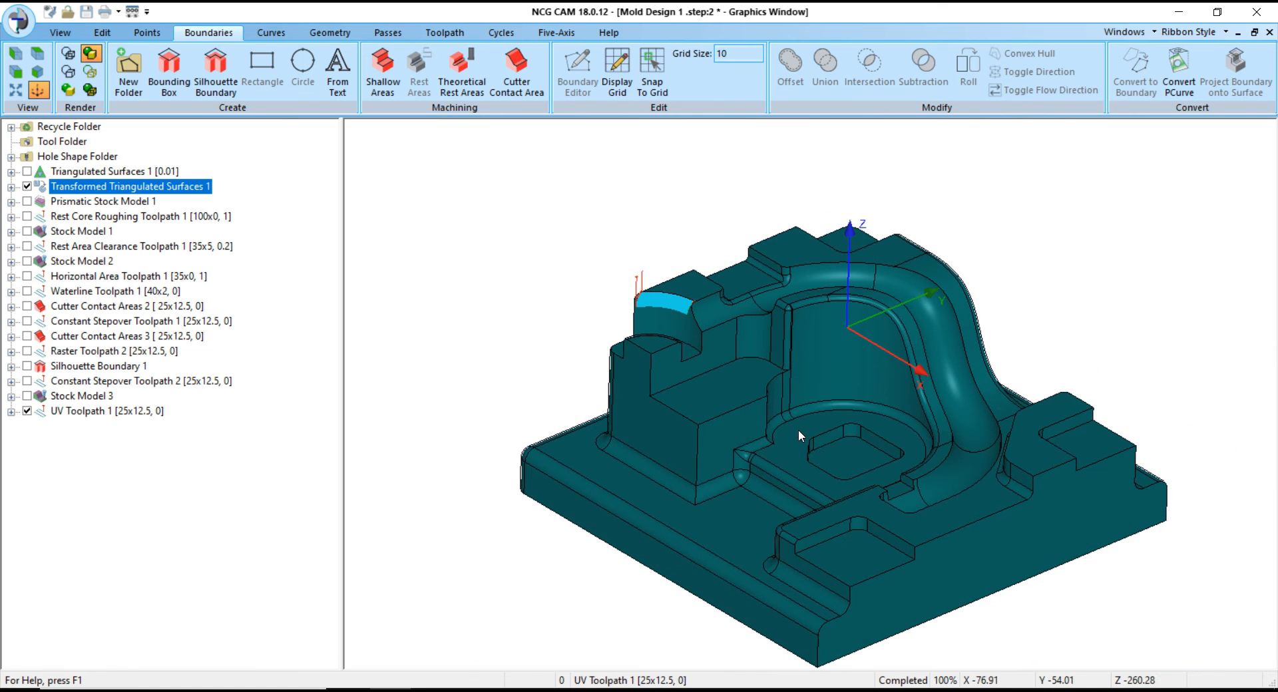
- Select the rounded fillet surfaces and connecting corners along three outer sides of the mold base
left_click(639, 521)
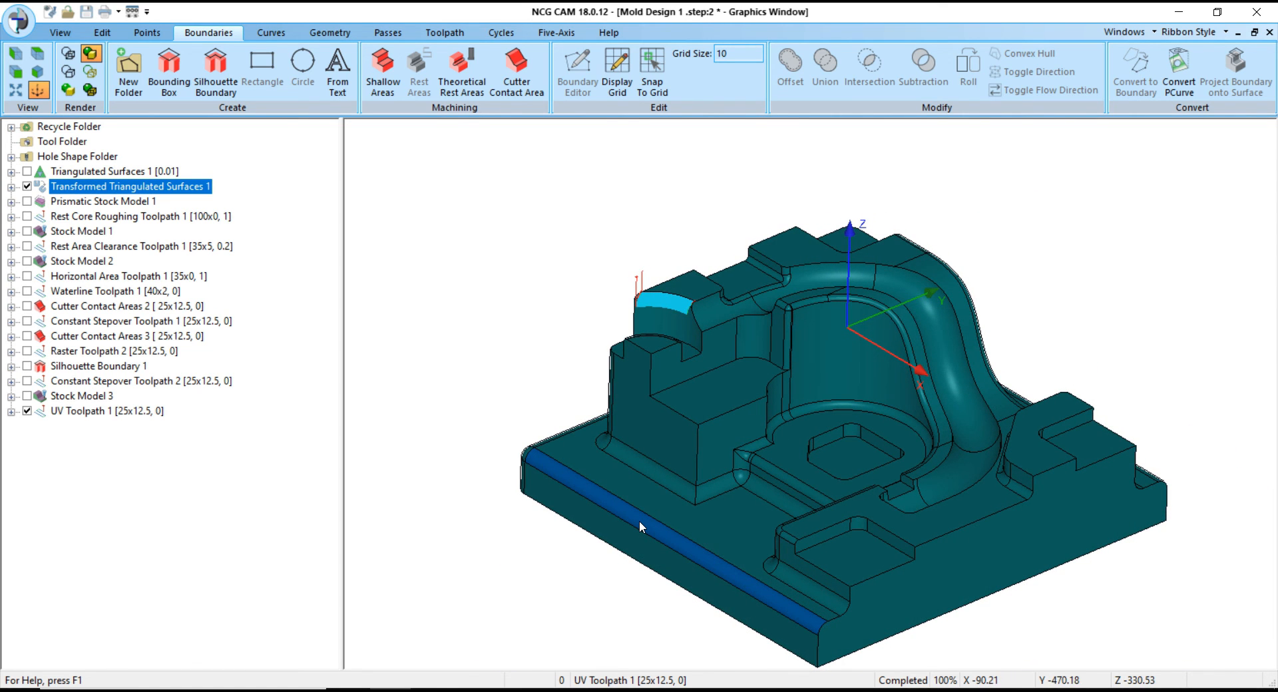
middle_click_drag(638, 520, 826, 469)
scroll(955, 535, "up", 3)
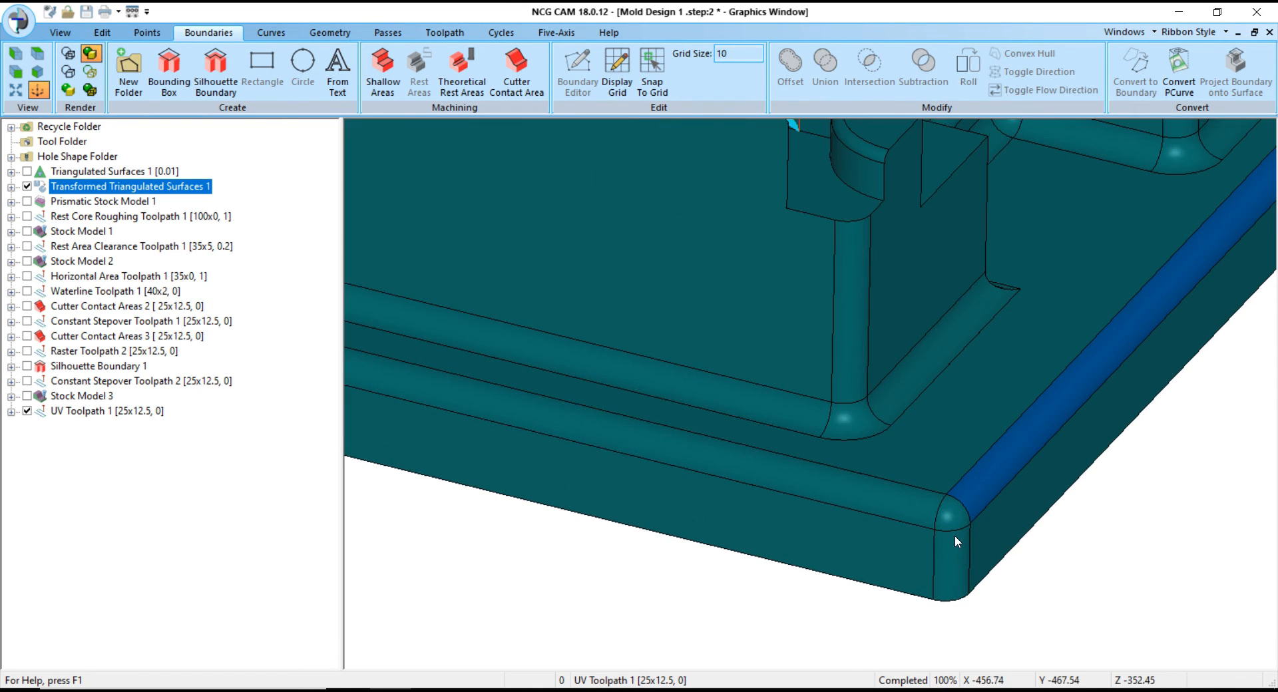
scroll(921, 505, "down", 5)
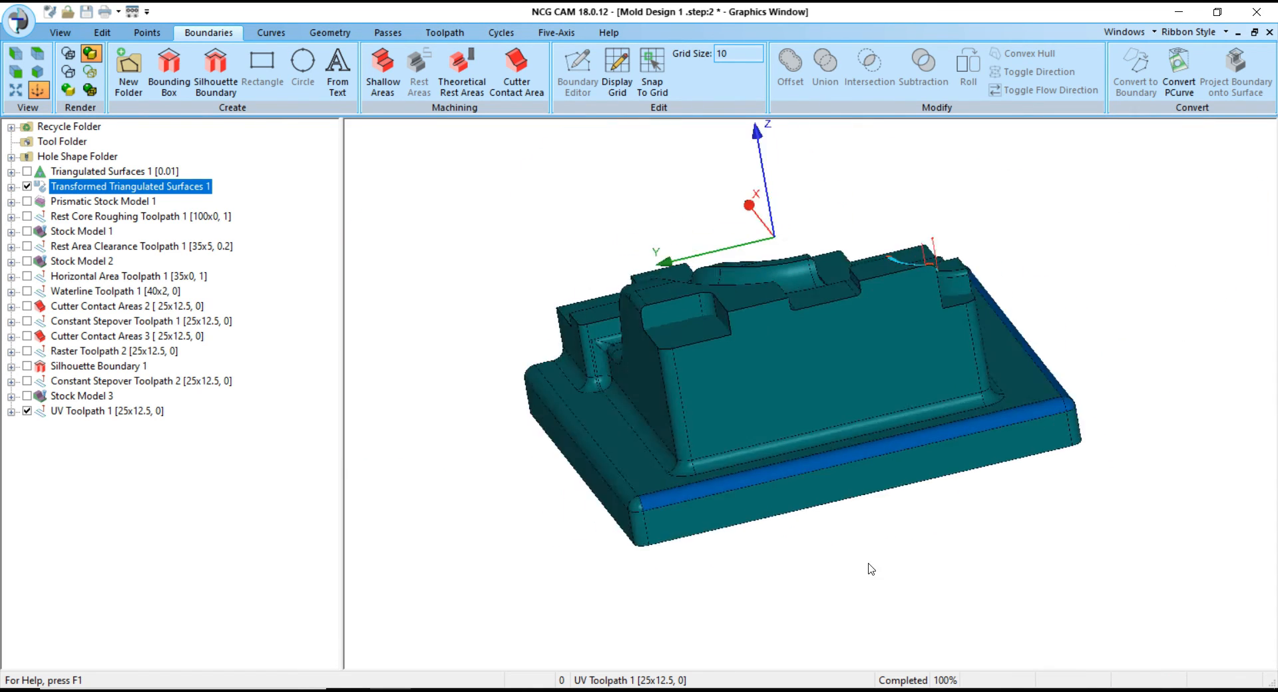
scroll(732, 362, "up", 3)
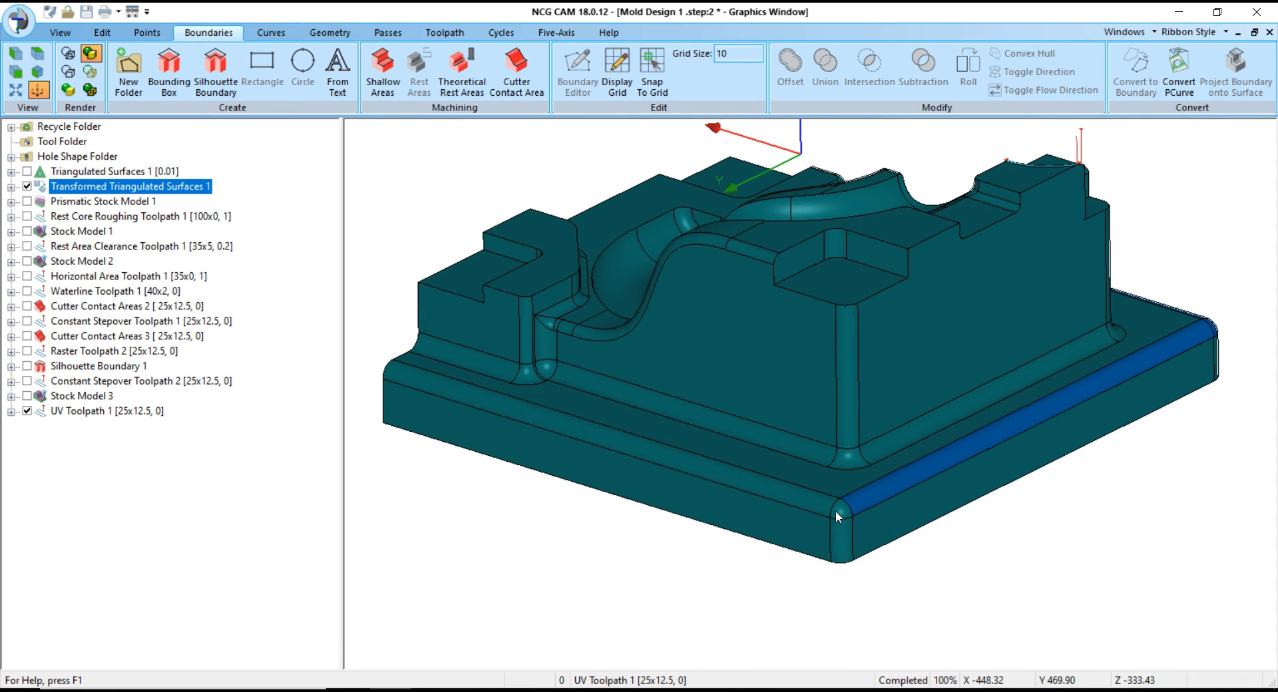
left_click(836, 511, "ctrl")
left_click(825, 506, "ctrl")
scroll(787, 520, "down", 3)
middle_click_drag(892, 536, 426, 413)
middle_click_drag(705, 277, 666, 275)
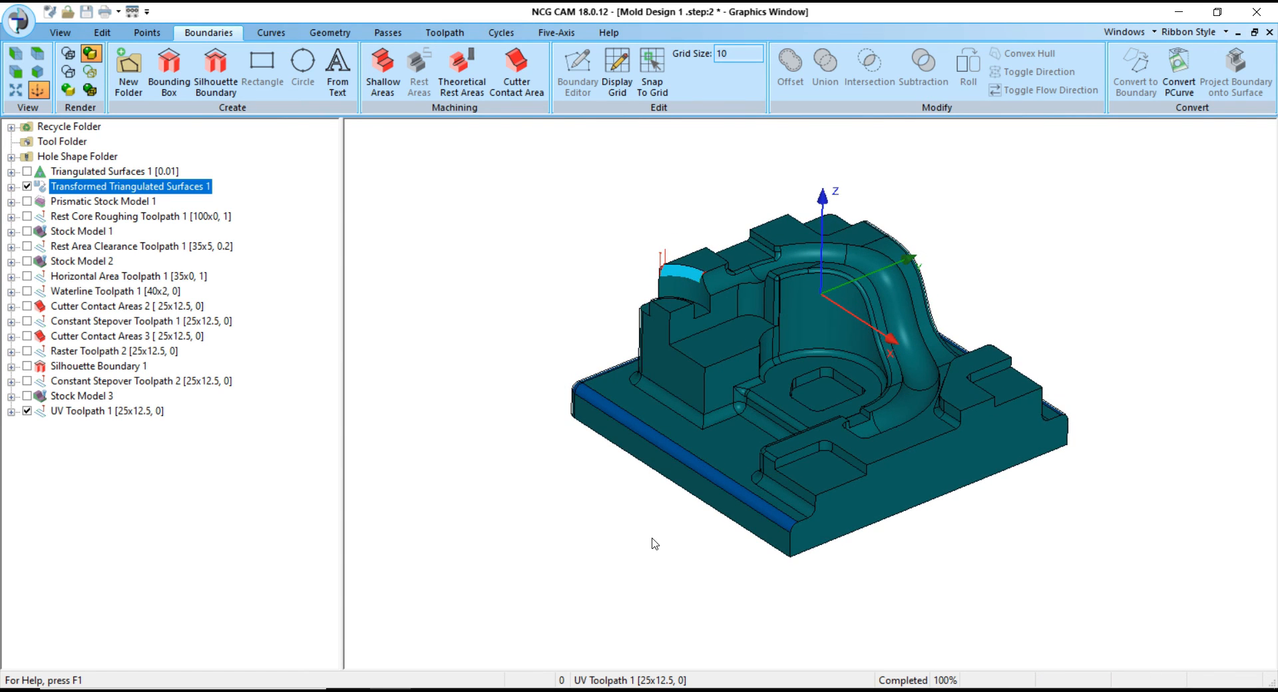
middle_click_drag(654, 543, 633, 570)
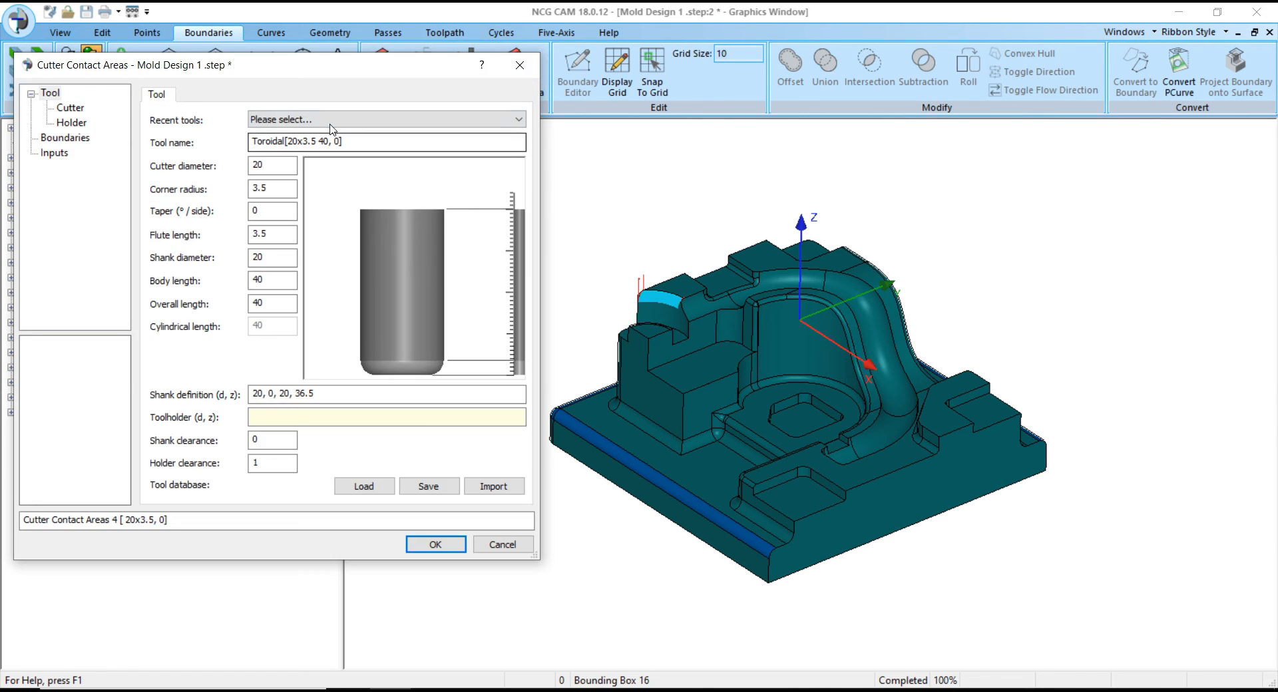
- Create cutter contact areas on the selected fillets with tool BN25, overthickness 1, resolution 2.5, contact point constraint and maximum angle 90
left_click(313, 120)
left_click(311, 146)
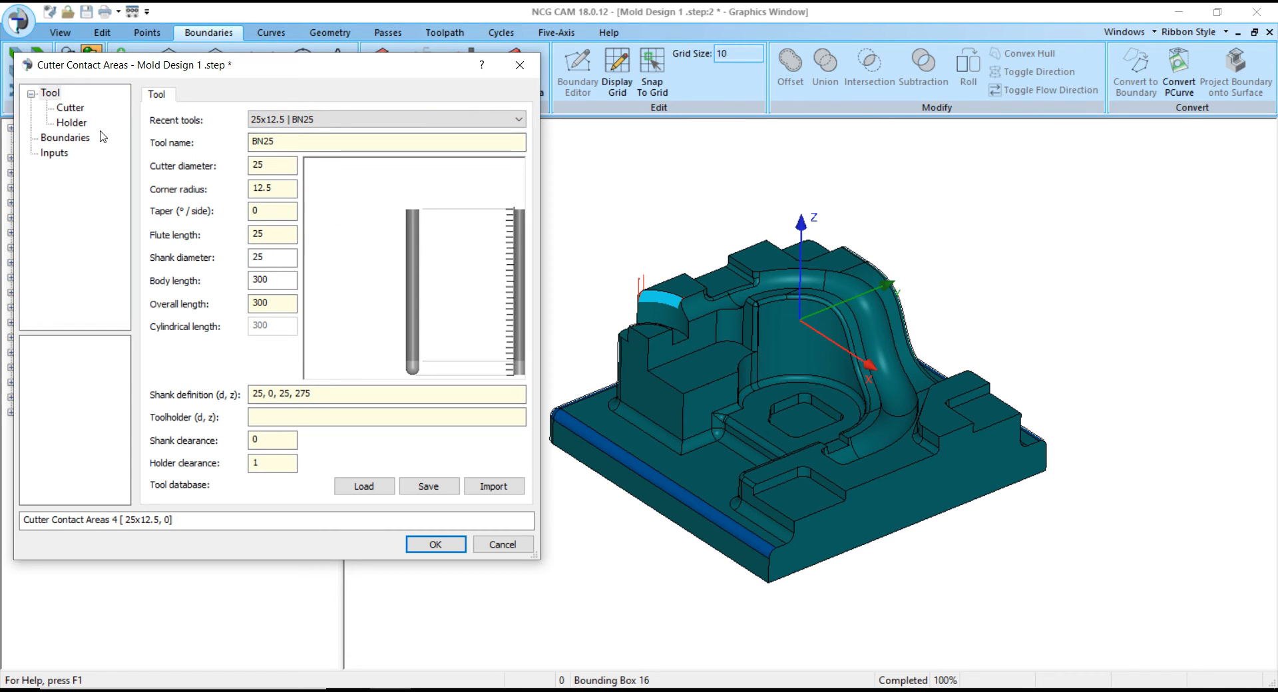
left_click(65, 137)
double_click(286, 180)
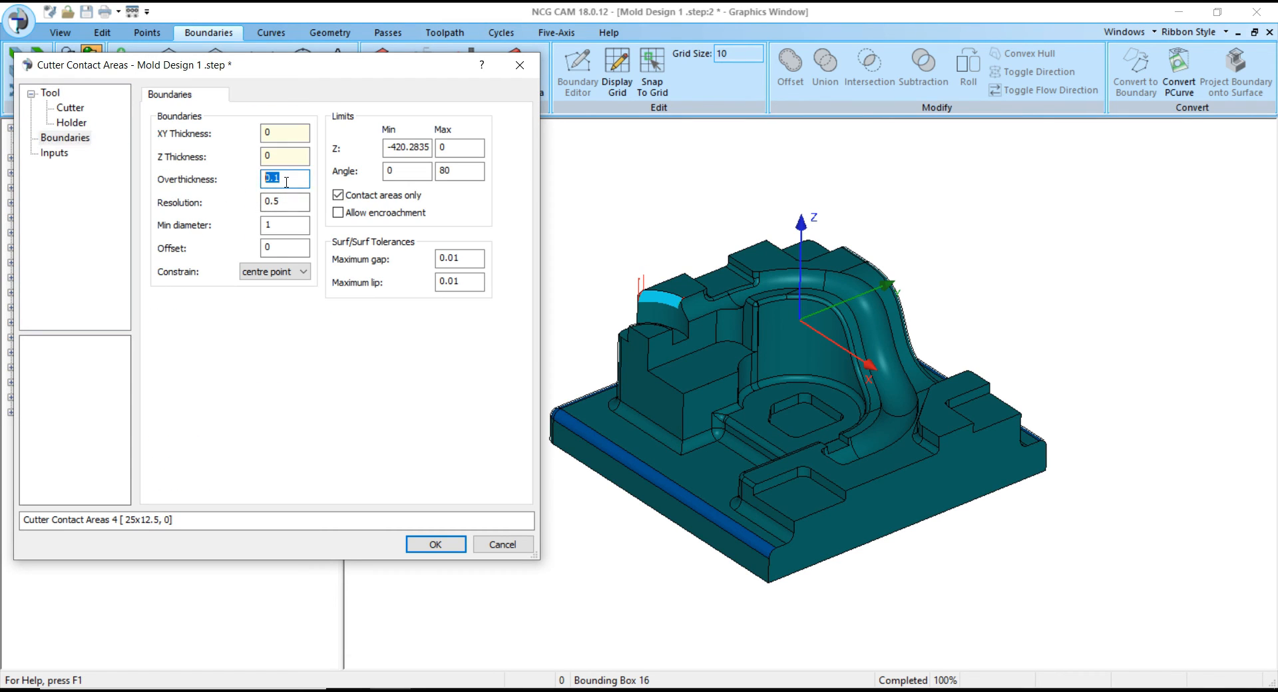
type("1")
key("Tab")
type("2.5")
left_click(274, 272)
left_click(266, 296)
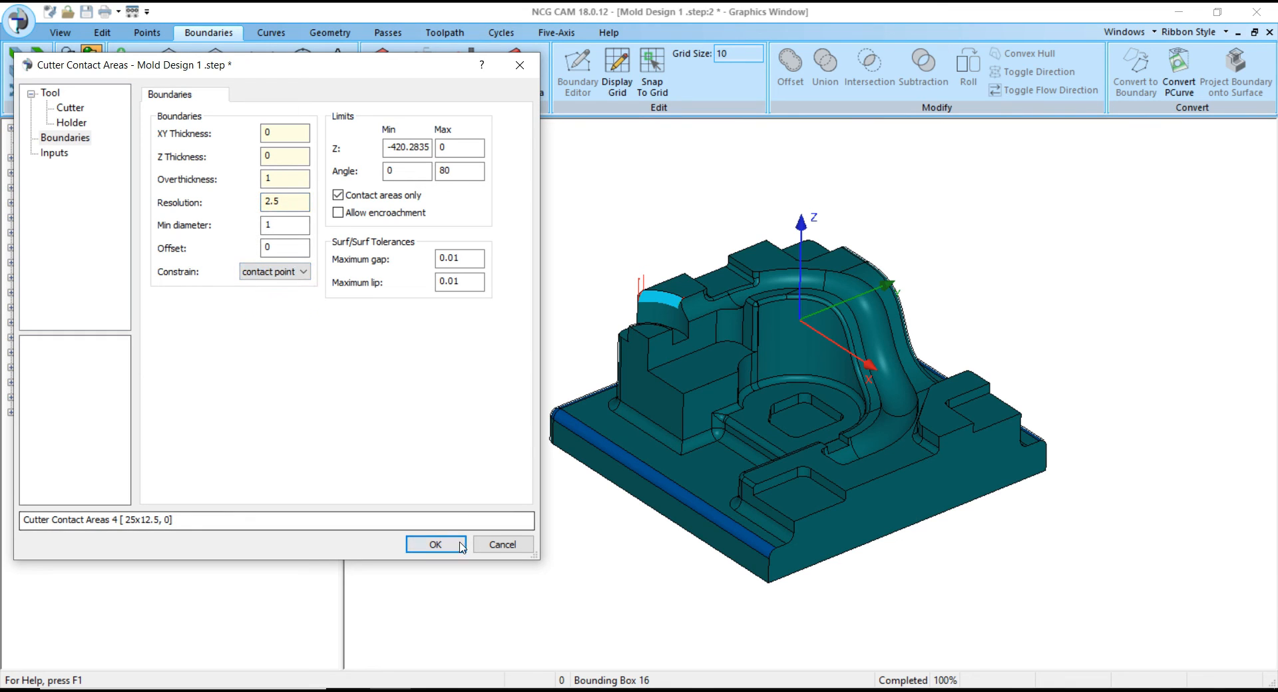
double_click(460, 171)
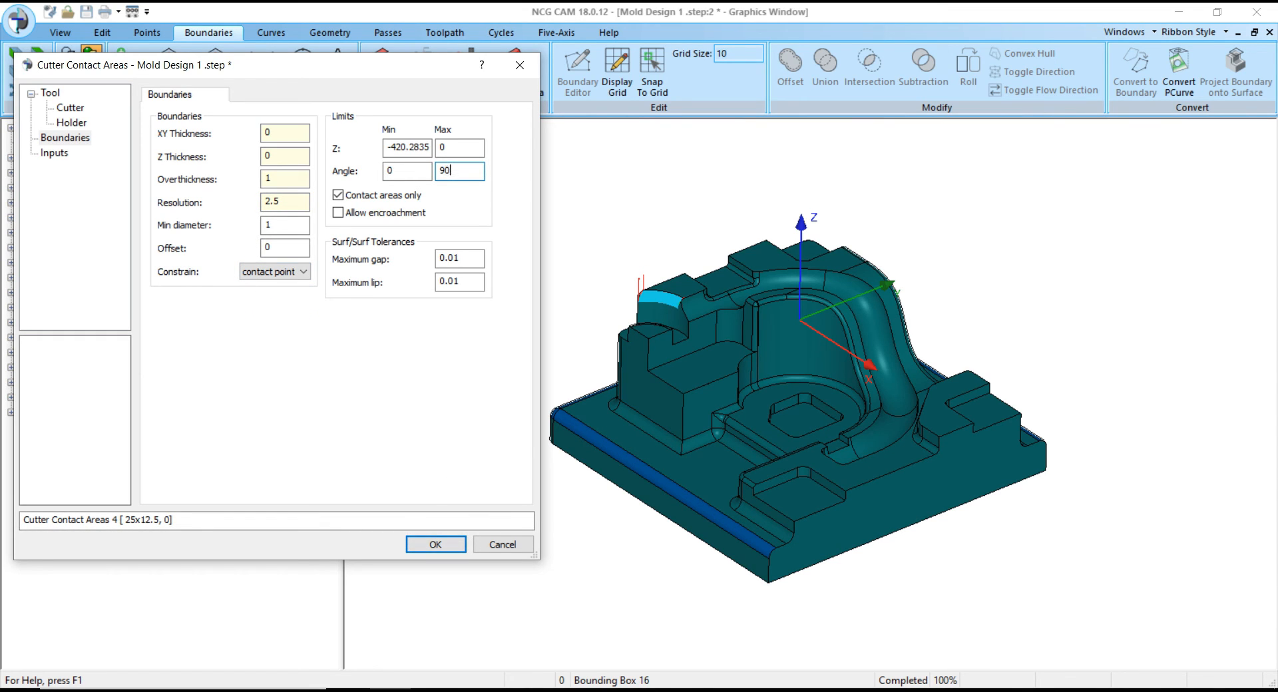
left_click(435, 544)
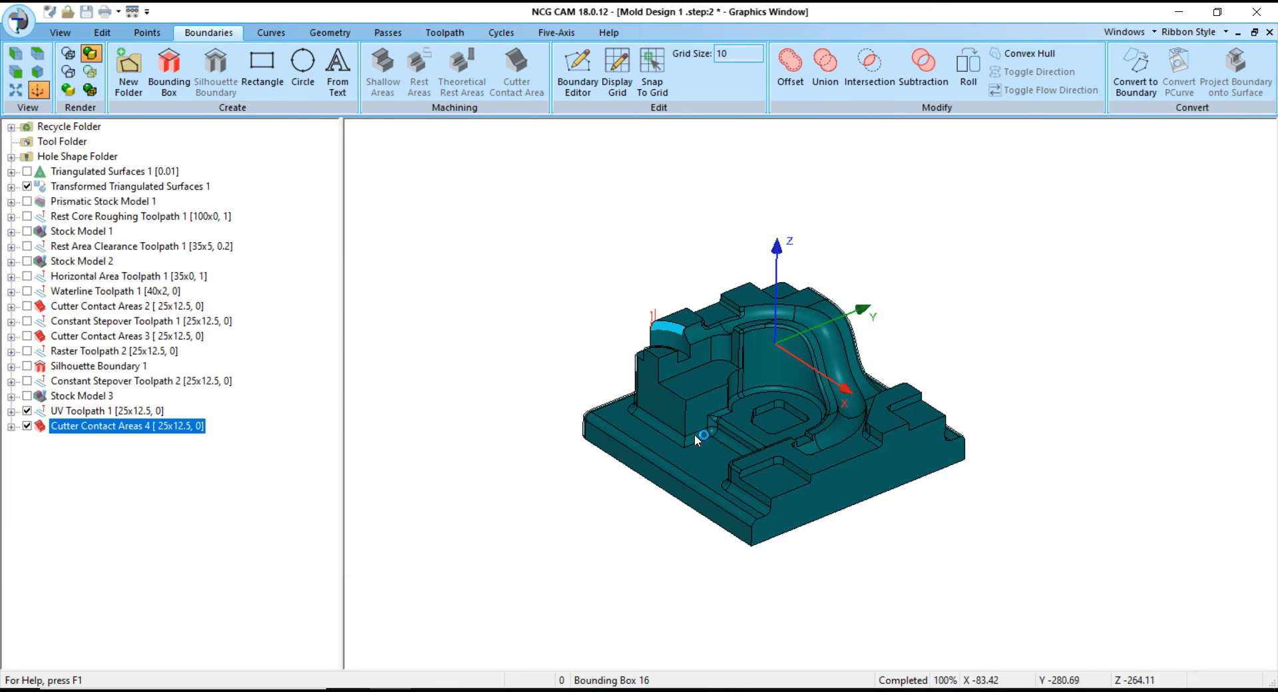
- Hide UV Toolpath 1 and check the calculation of Cutter Contact Areas 4 on the mold base
scroll(625, 510, "up", 3)
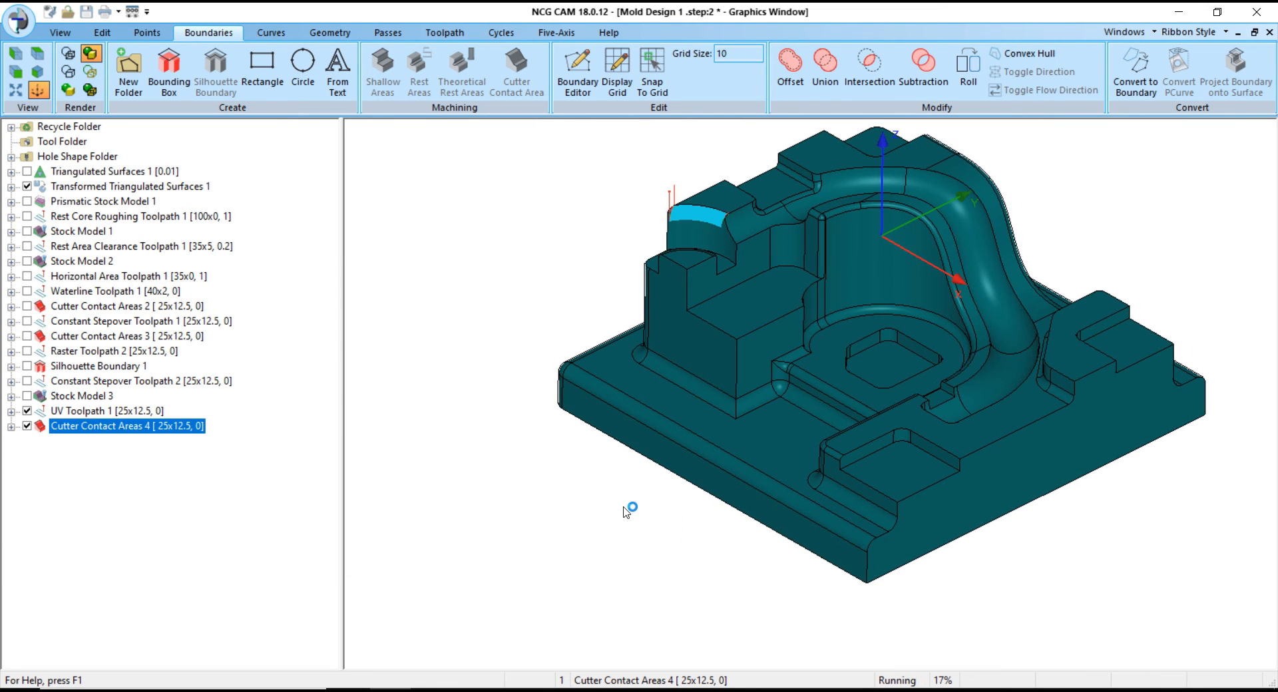
left_click(27, 411)
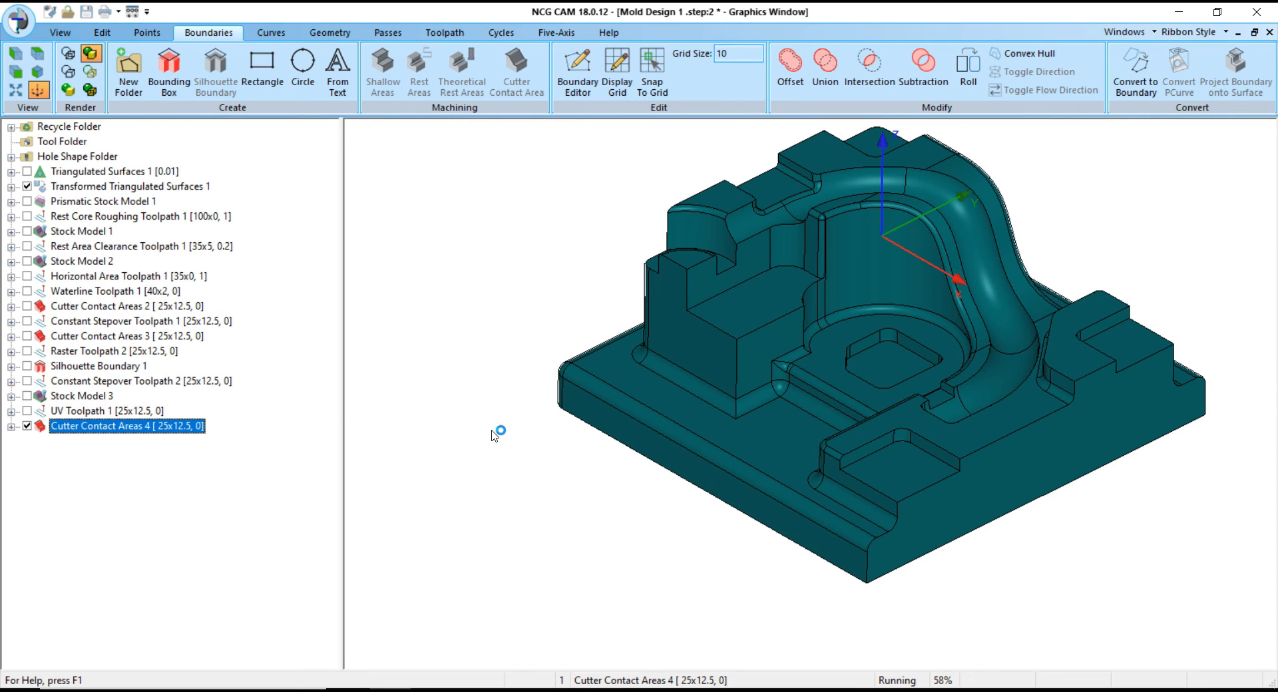
scroll(494, 435, "down", 2)
scroll(485, 390, "up", 2)
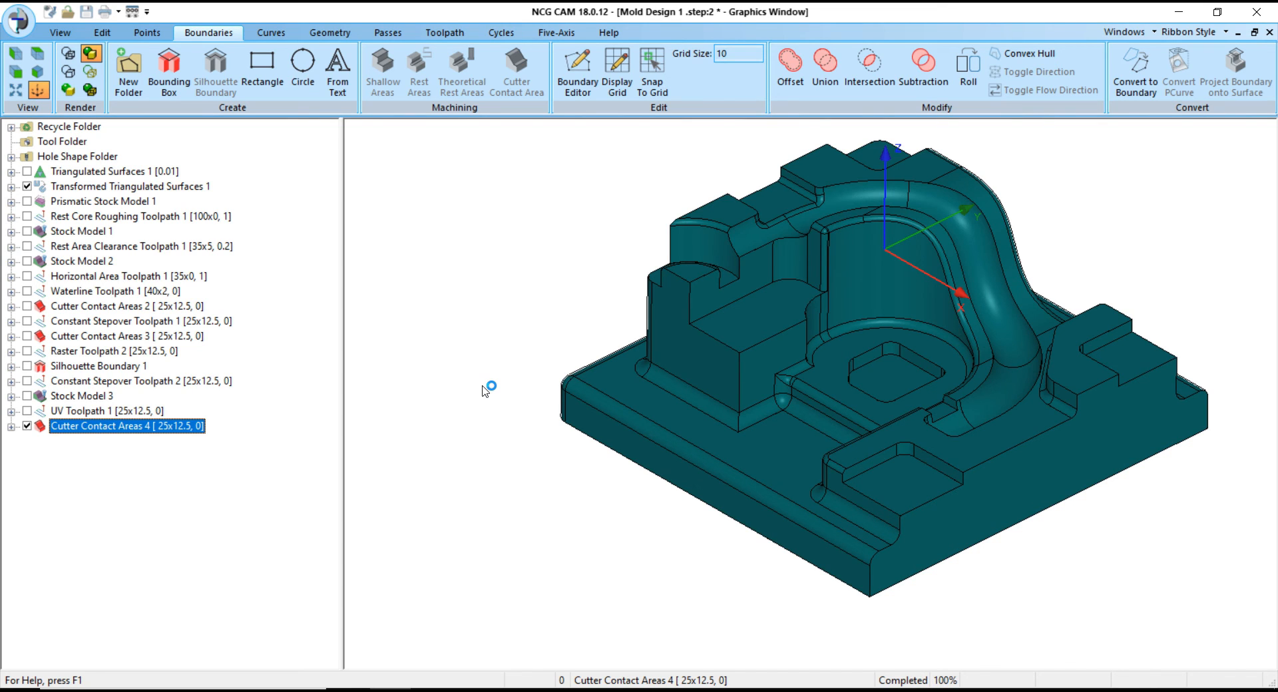
scroll(483, 387, "down", 1)
scroll(571, 394, "up", 1)
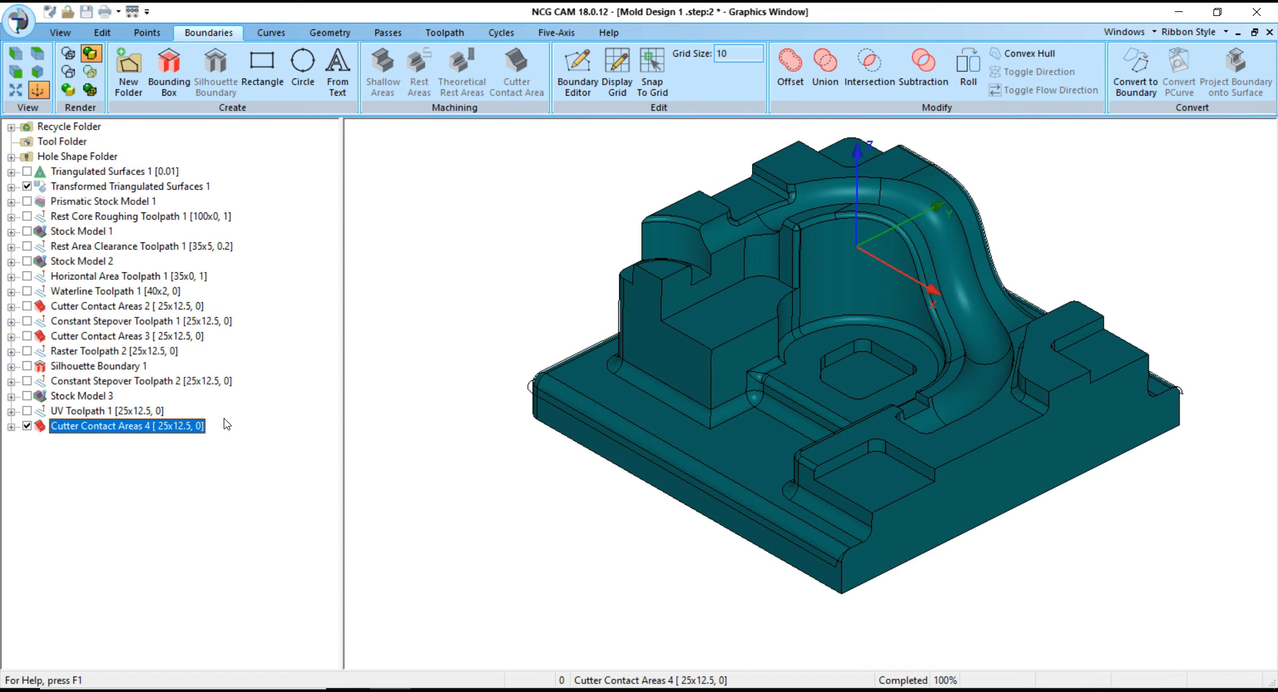
- Hide Transformed Triangulated Surfaces 1 and examine the Cutter Contact Areas 4 boundary on its own
left_click(70, 189)
left_click(27, 187)
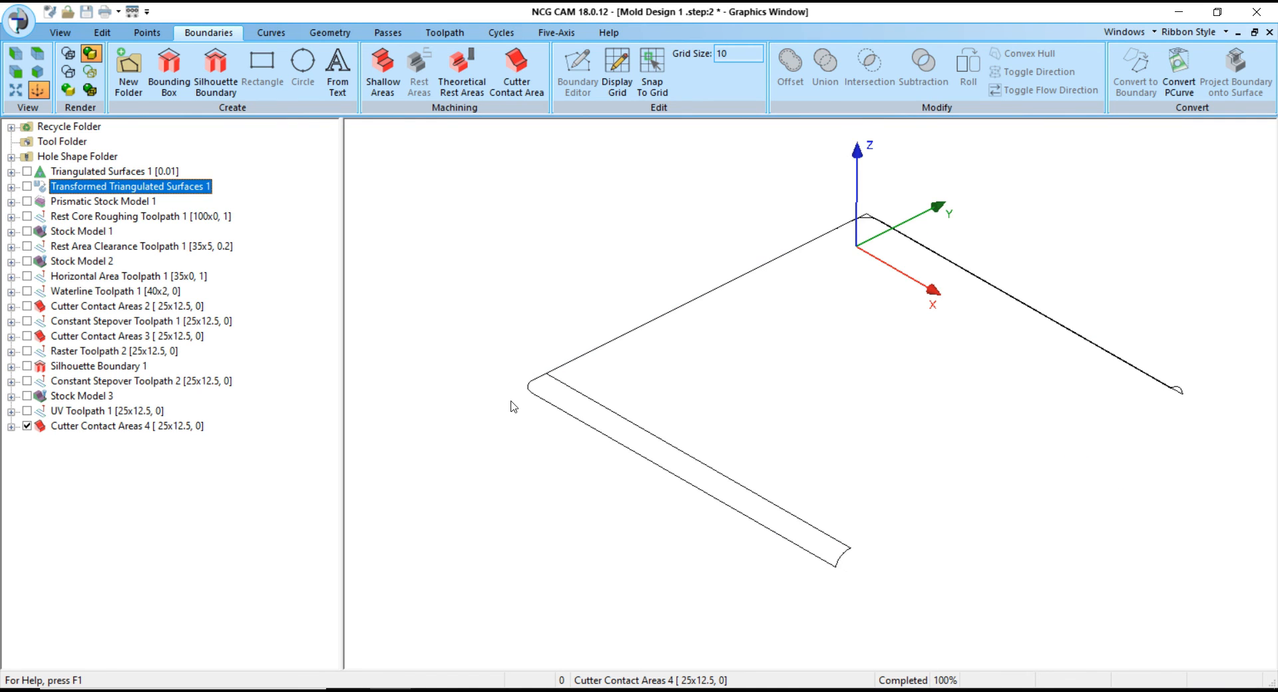
middle_click_drag(634, 418, 768, 393)
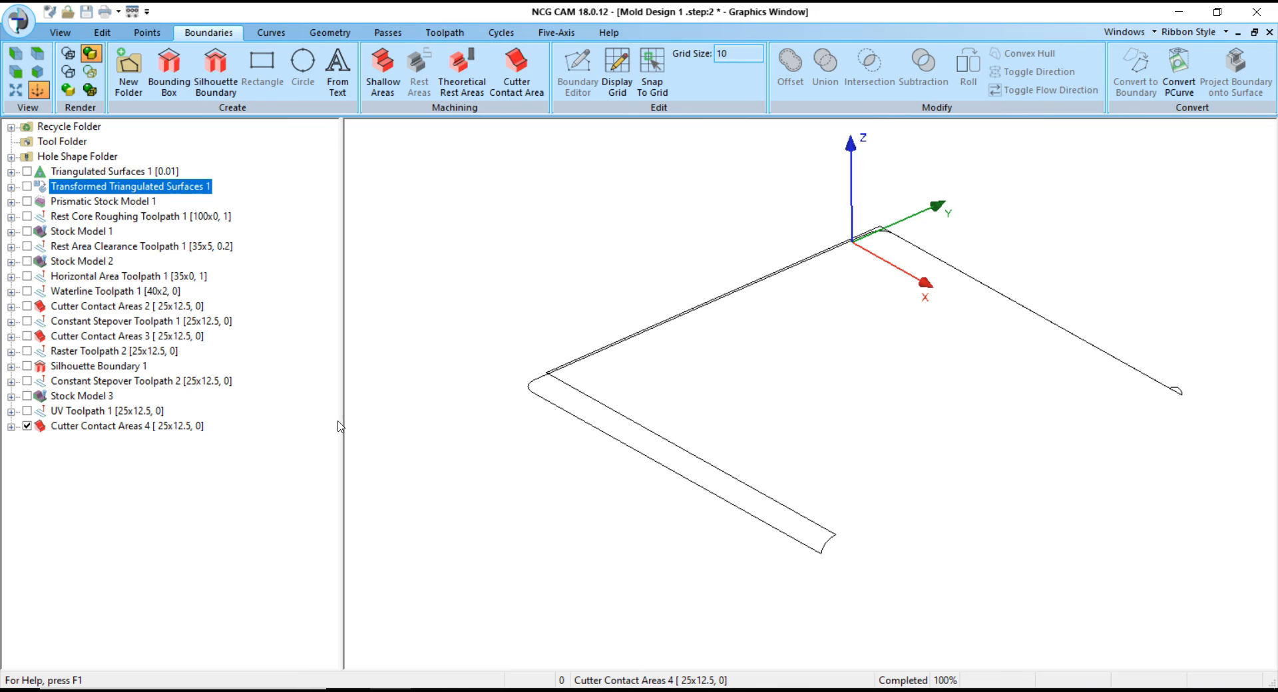
- Create constant stepover passes on Transformed Triangulated Surfaces 1 within Cutter Contact Areas 4, with a horizontal stepover of 0.5
left_click(124, 426, "ctrl")
right_click(190, 200)
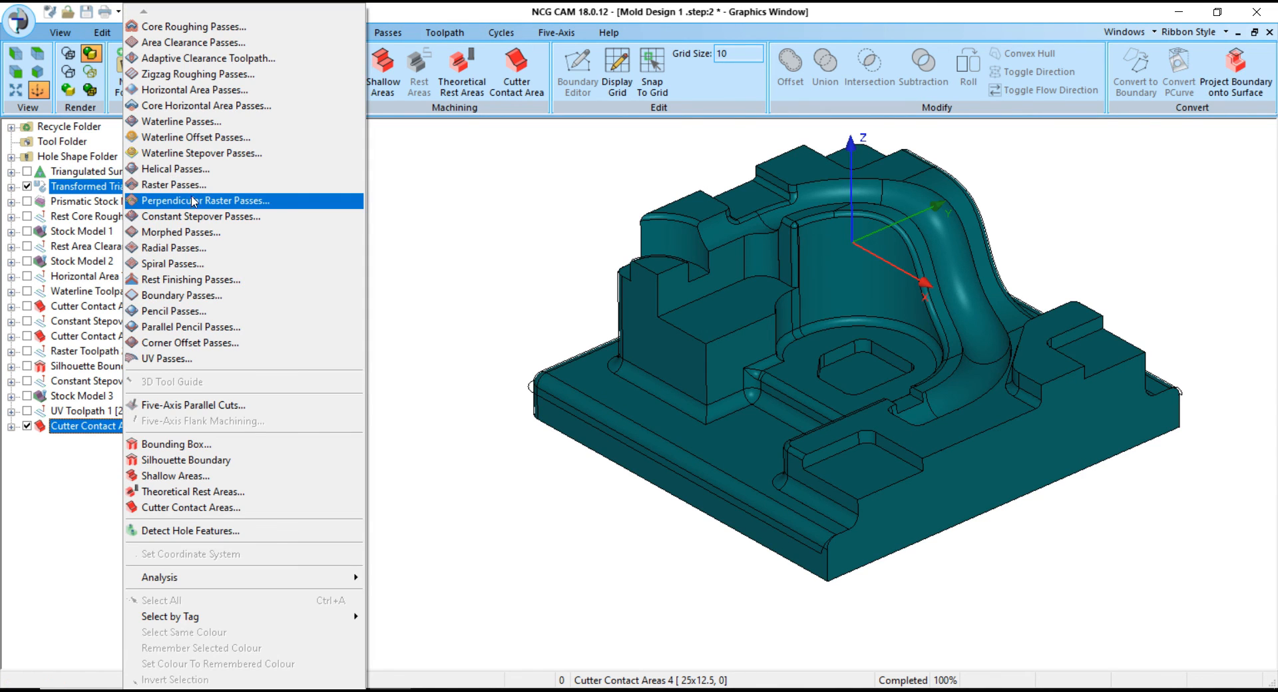
left_click(192, 217)
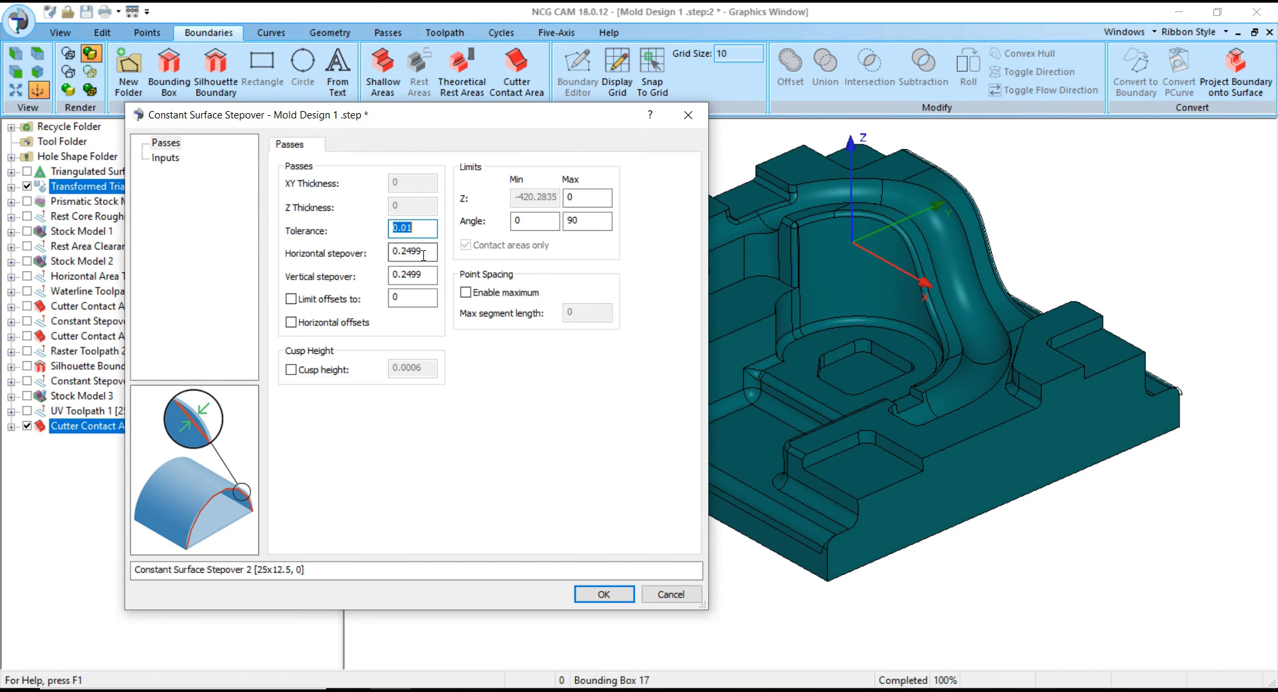
key("Tab")
type("0.5")
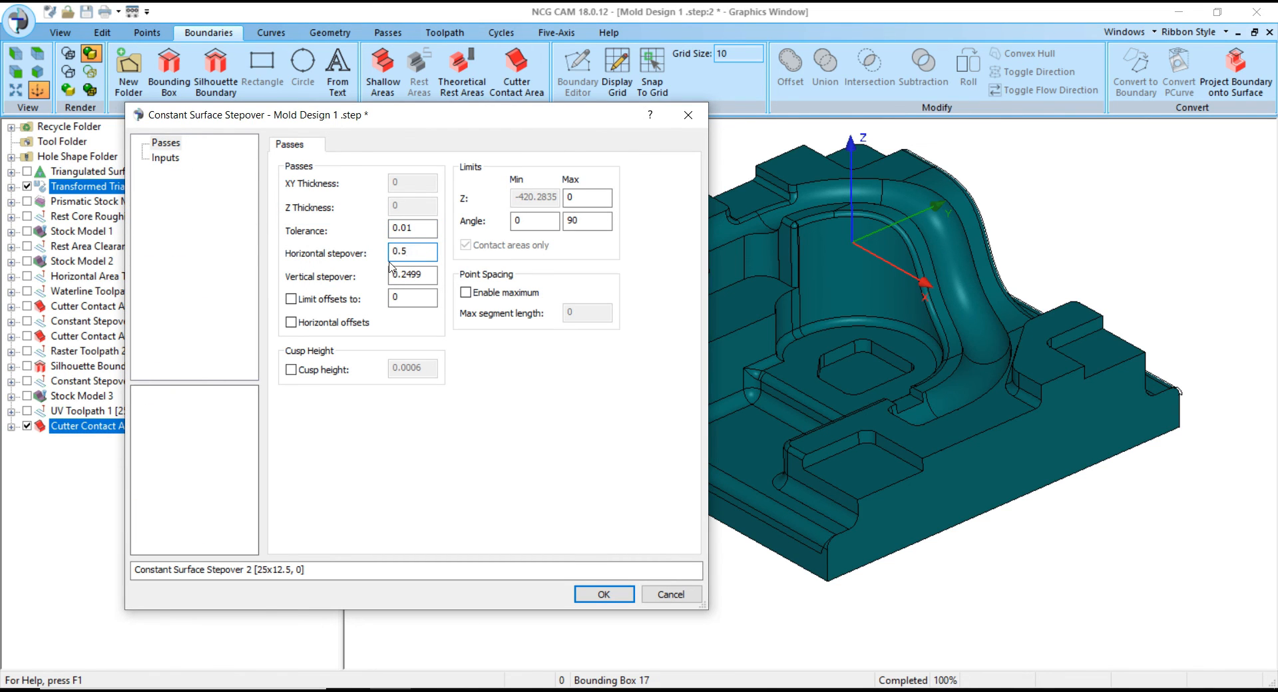
left_click(604, 594)
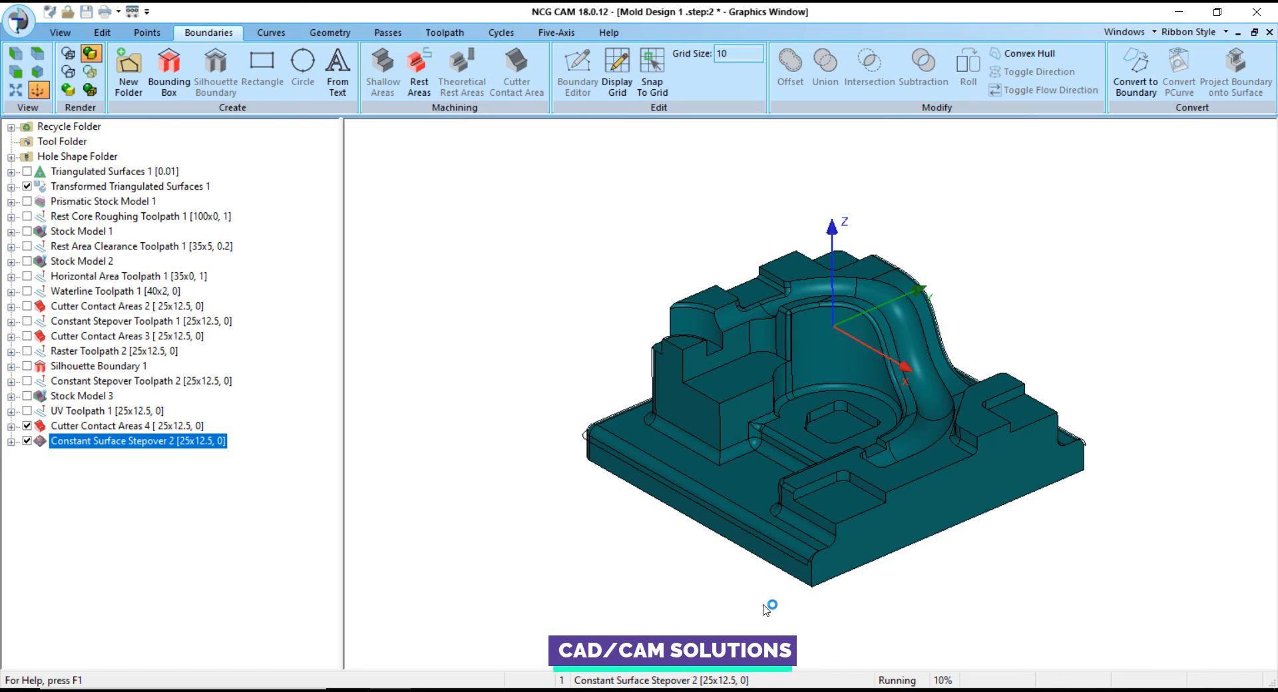
- Examine the constant stepover passes around the base's rounded corner and along its outer fillets
scroll(711, 592, "up", 1)
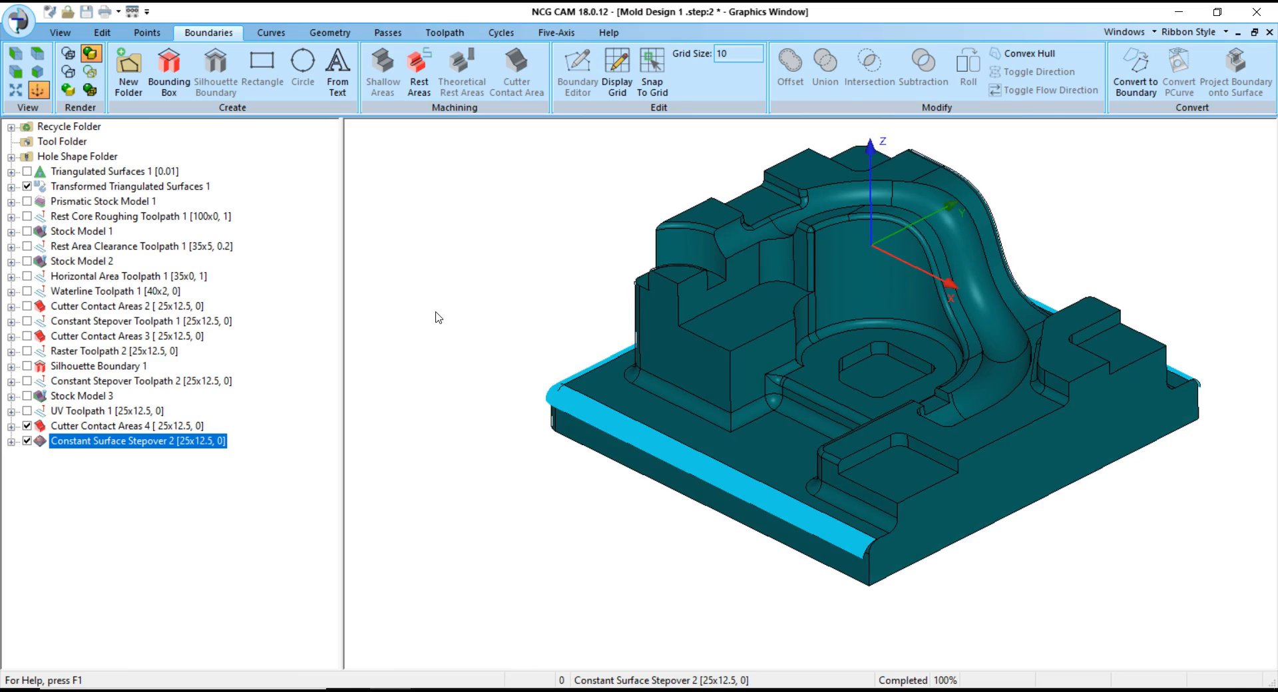
scroll(508, 402, "up", 5)
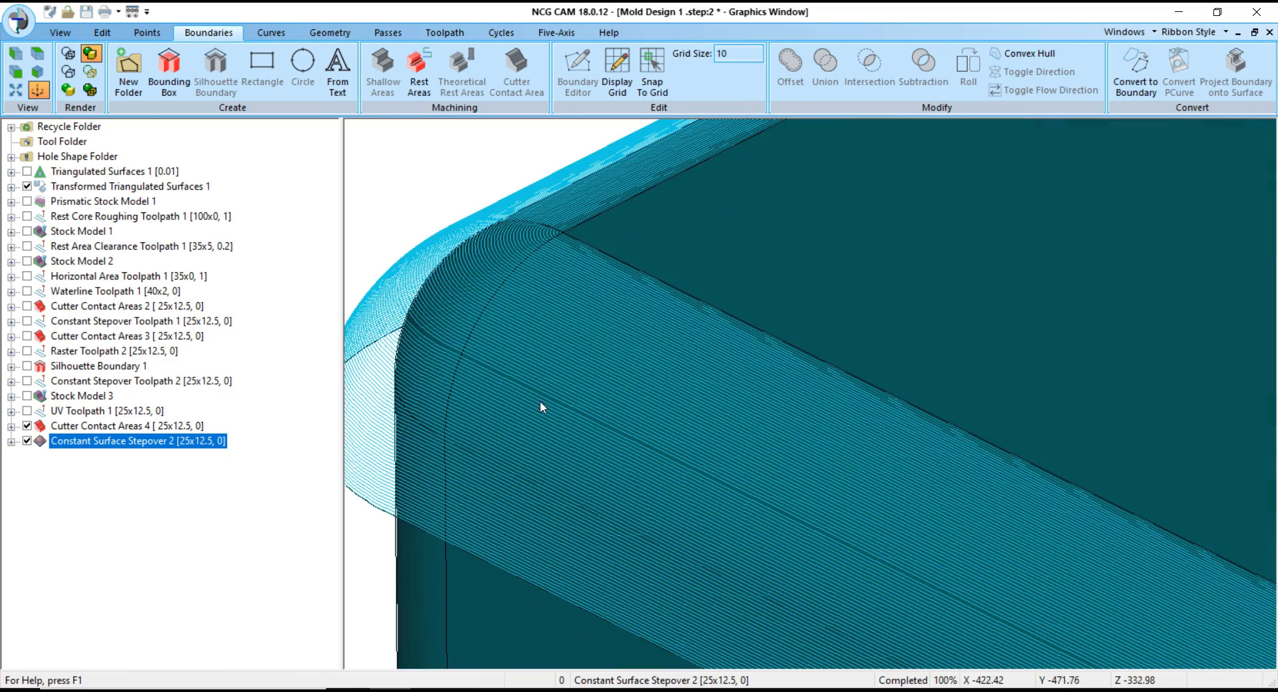
middle_click_drag(632, 469, 768, 519)
scroll(737, 461, "up", 3)
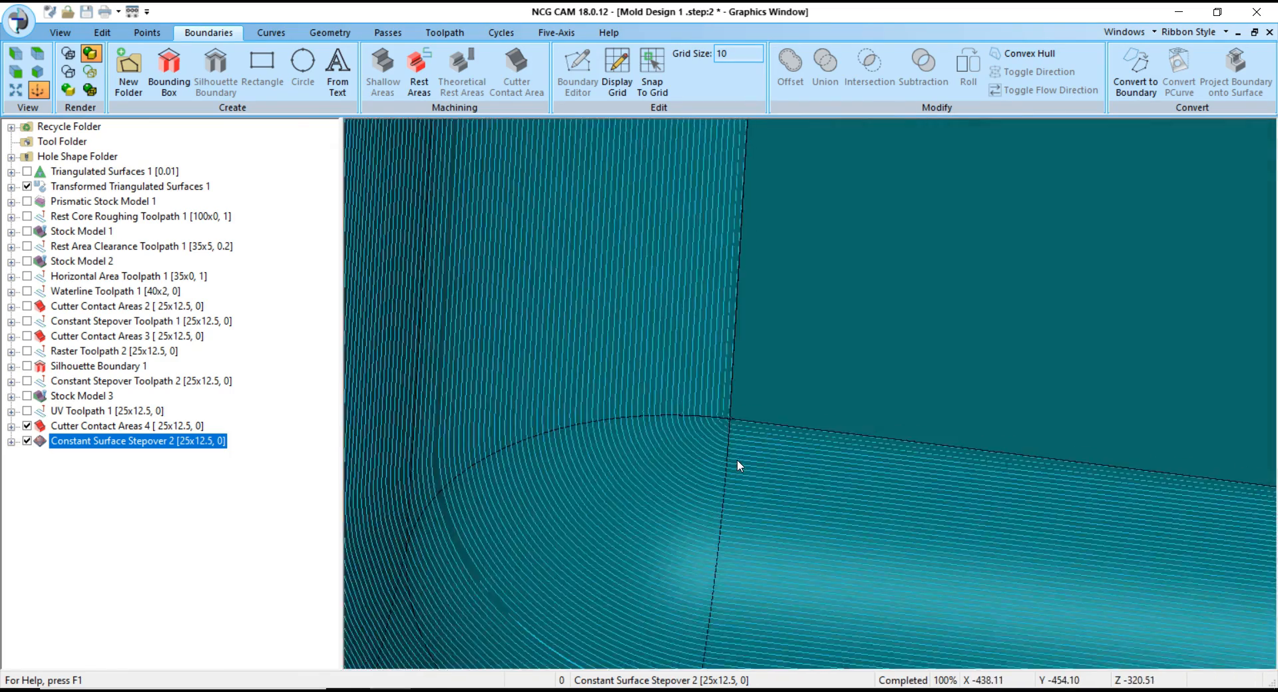
scroll(695, 435, "down", 6)
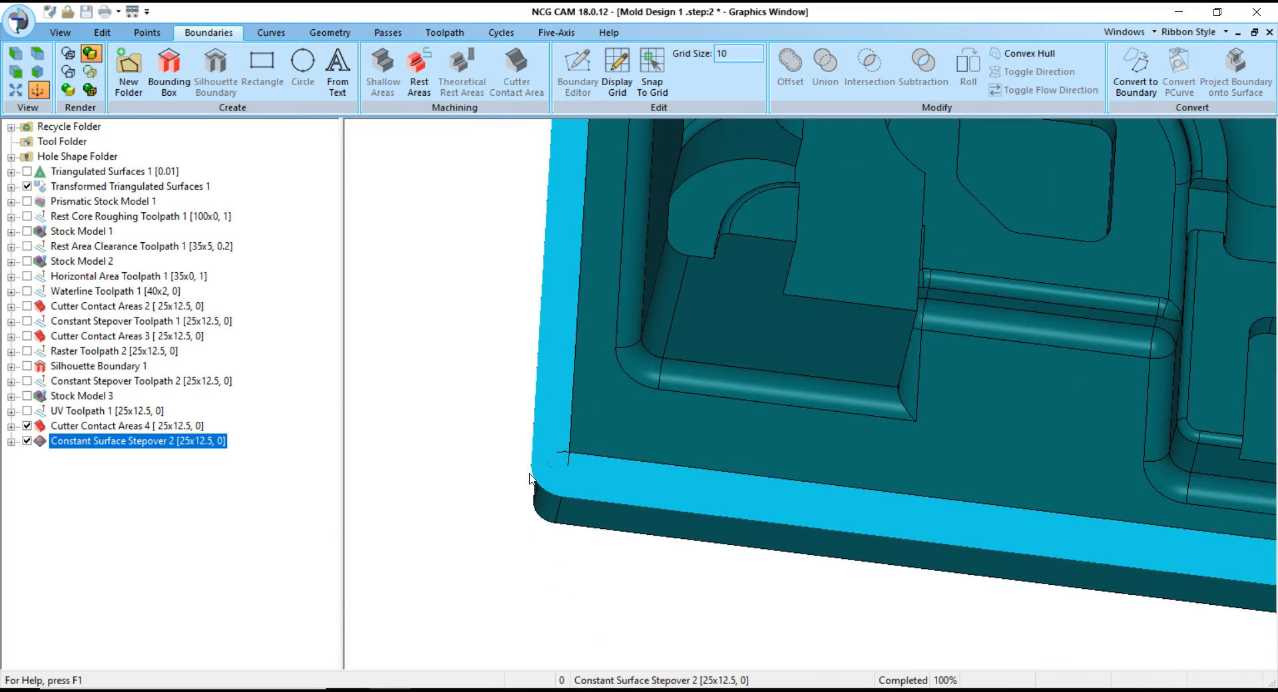
scroll(749, 594, "down", 8)
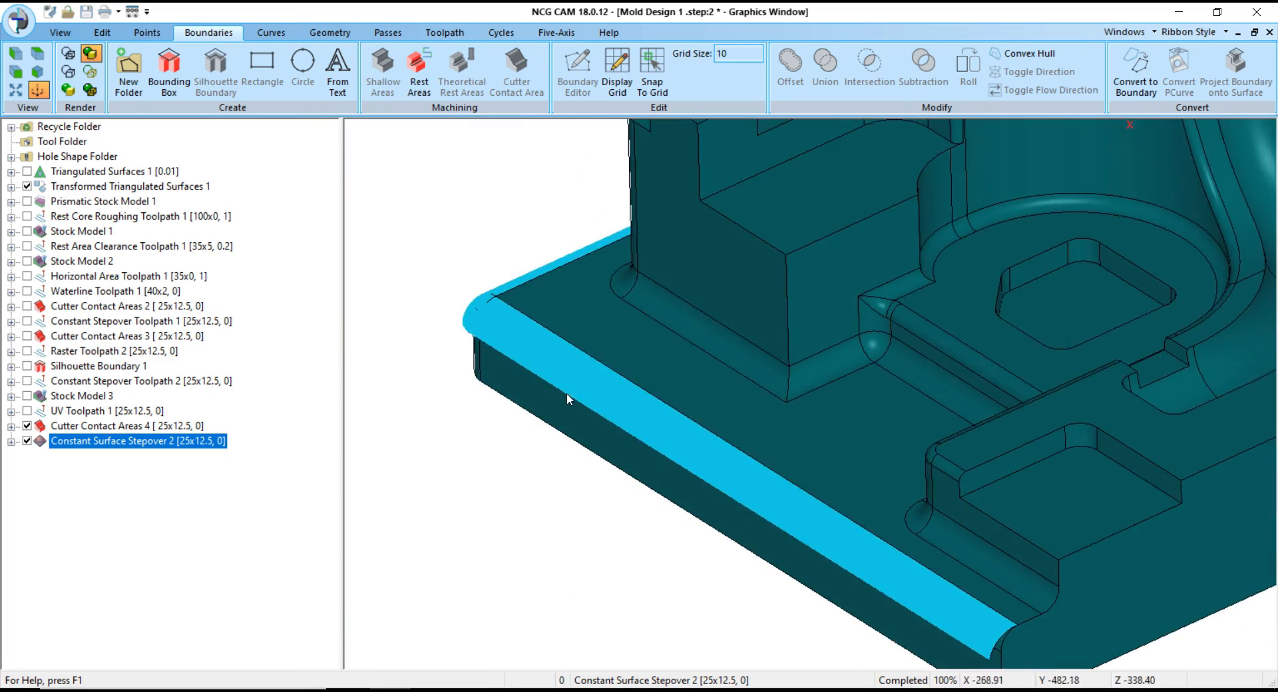
middle_click_drag(569, 433, 530, 495)
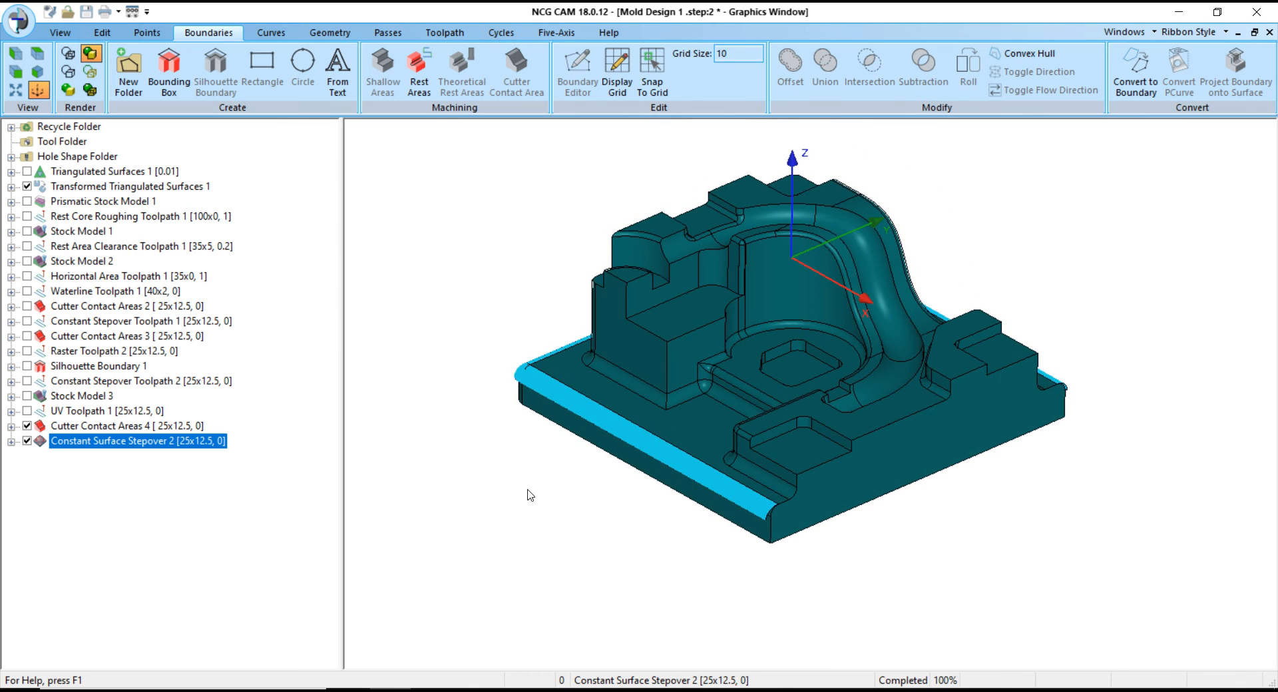
- Link the Constant Surface Stepover 2 passes into a bidirectional constant stepover toolpath
right_click(169, 448)
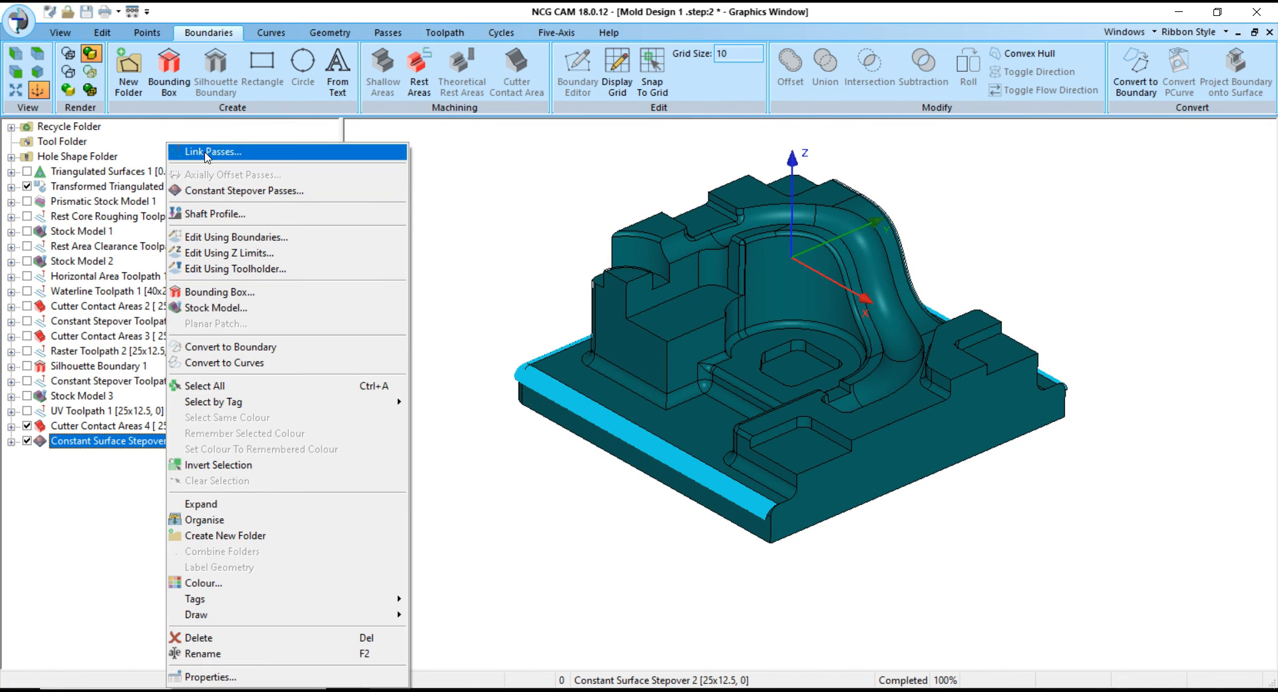
left_click(236, 184)
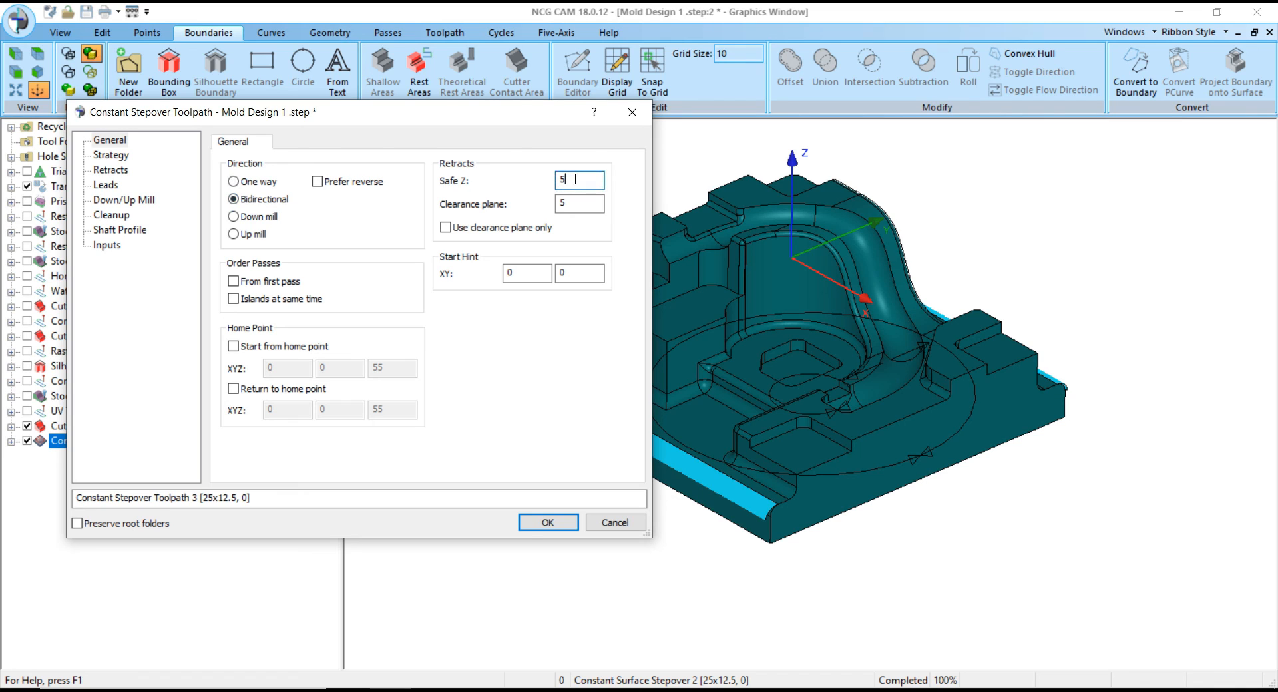
left_click(547, 522)
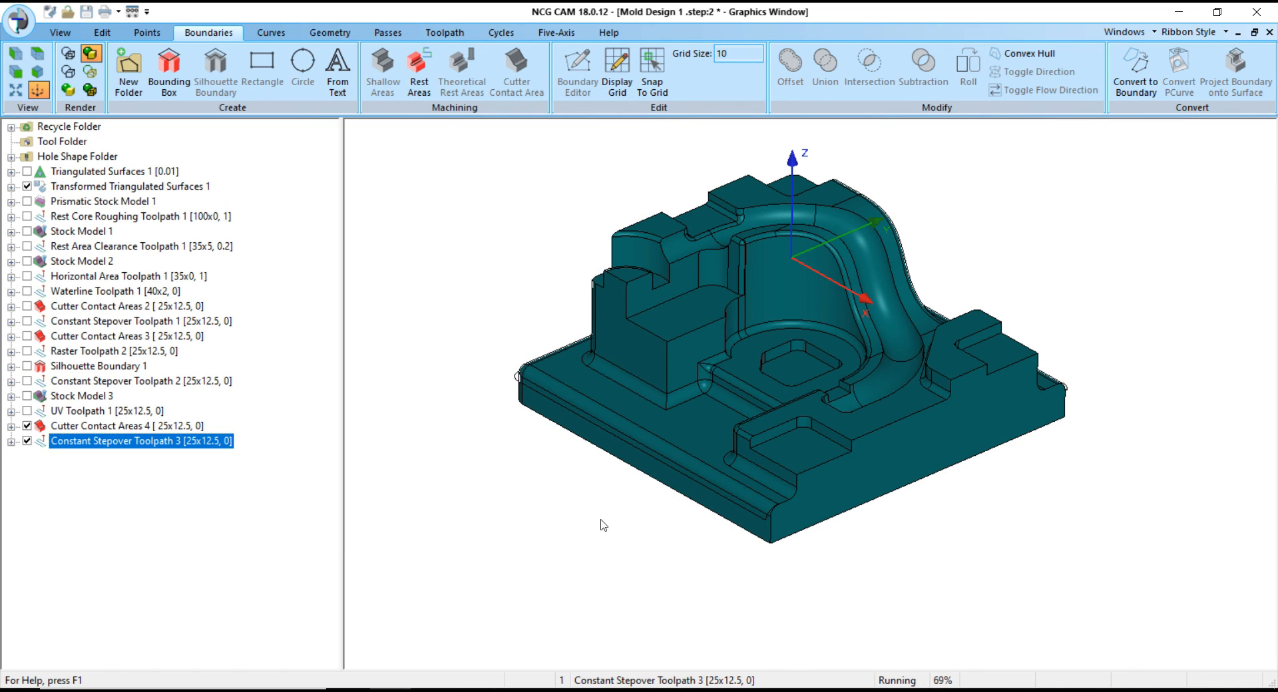
scroll(634, 544, "down", 1)
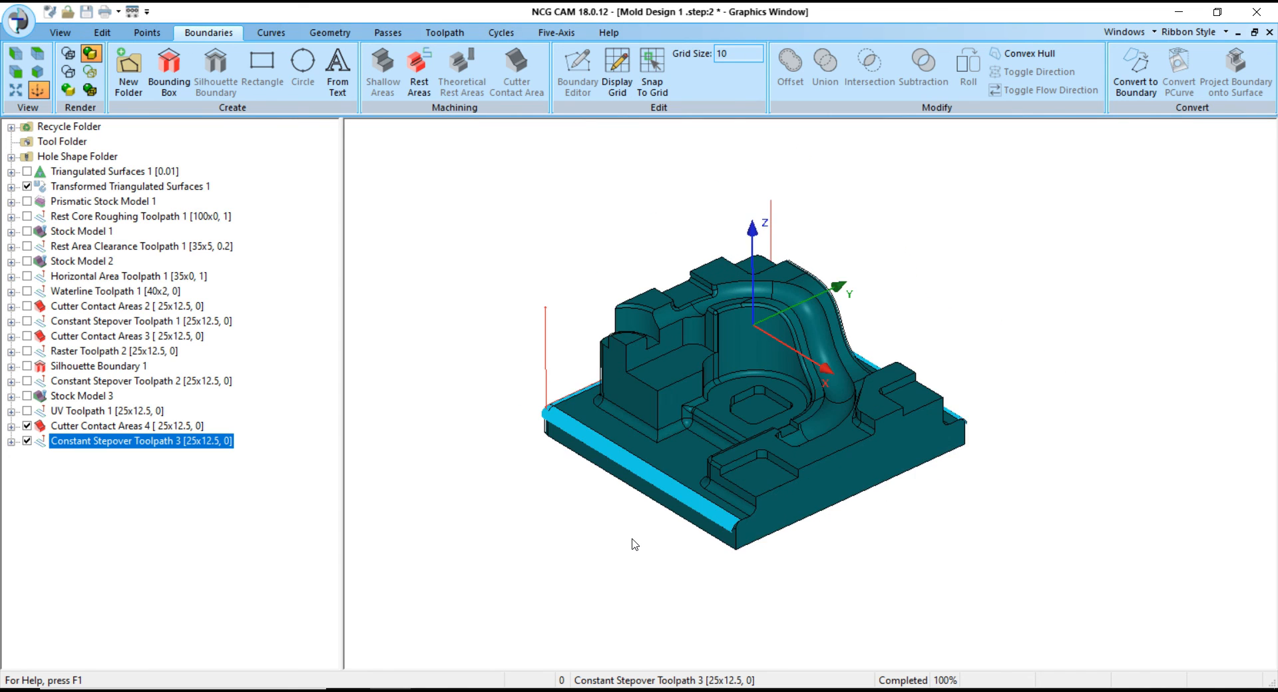
scroll(580, 535, "up", 1)
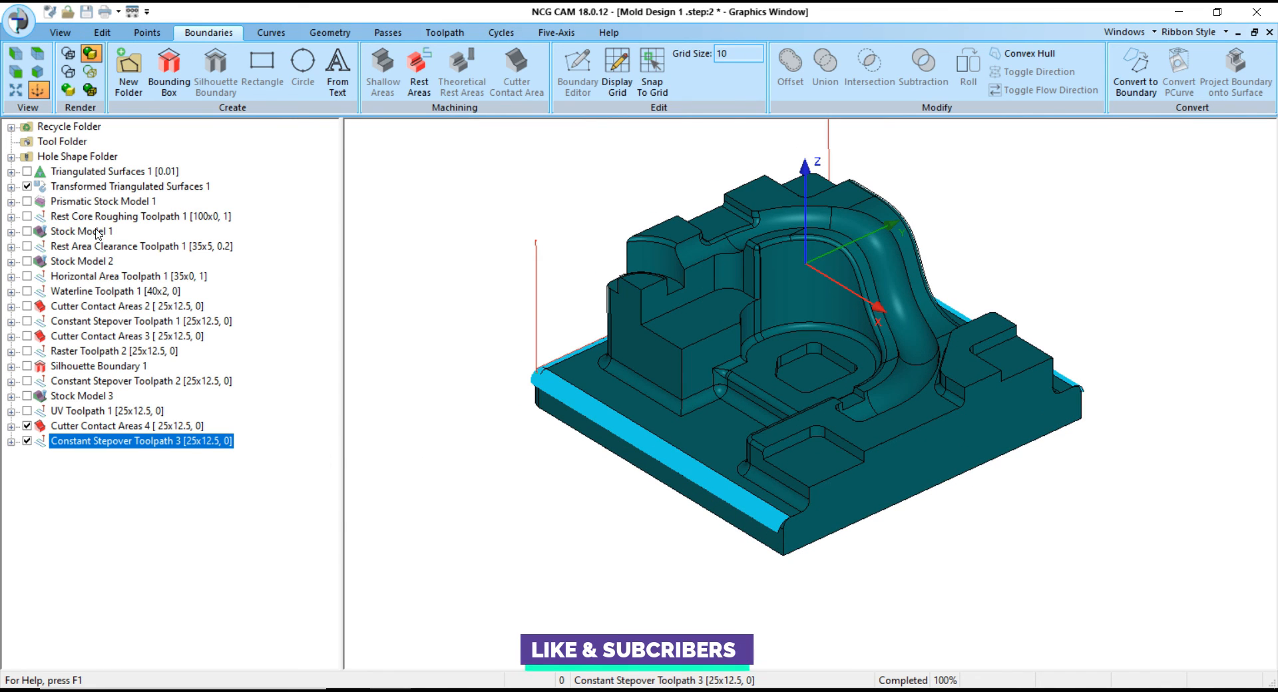
- Run a cutter simulation of Constant Stepover Toolpath 3 with Transformed Triangulated Surfaces 1 and Stock Model 3 at a feedrate of 40000%
left_click(87, 187)
left_click(87, 439)
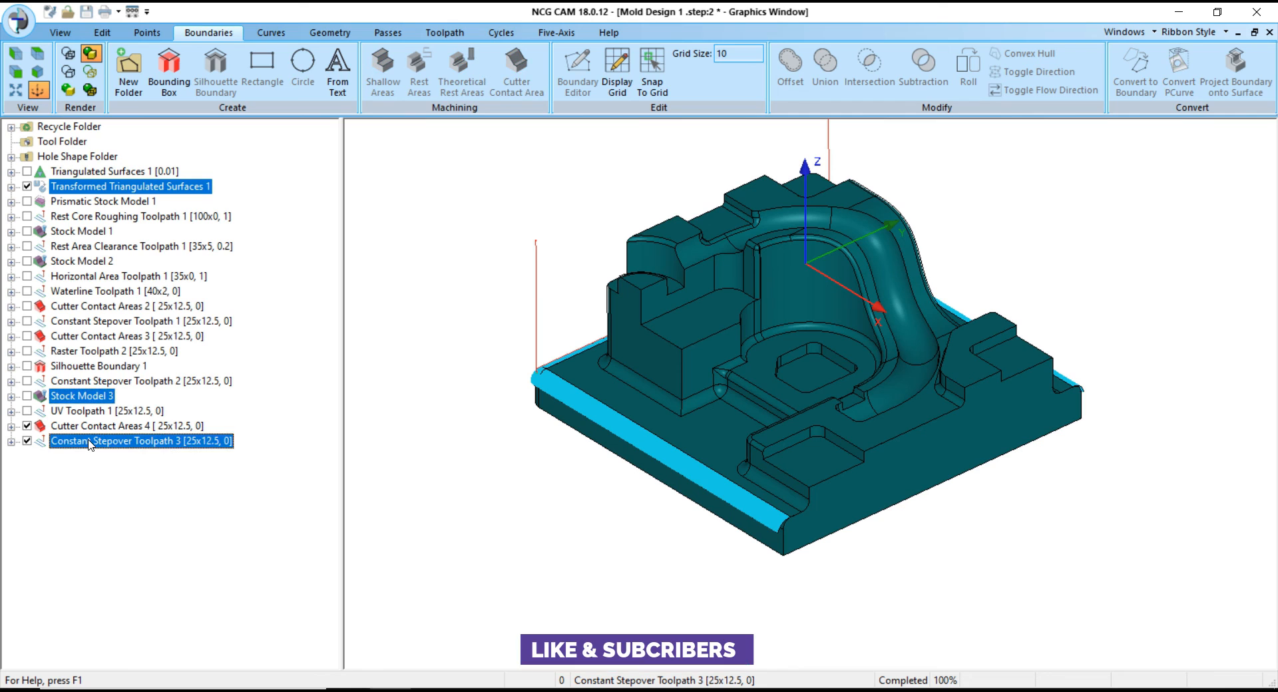
right_click(88, 440)
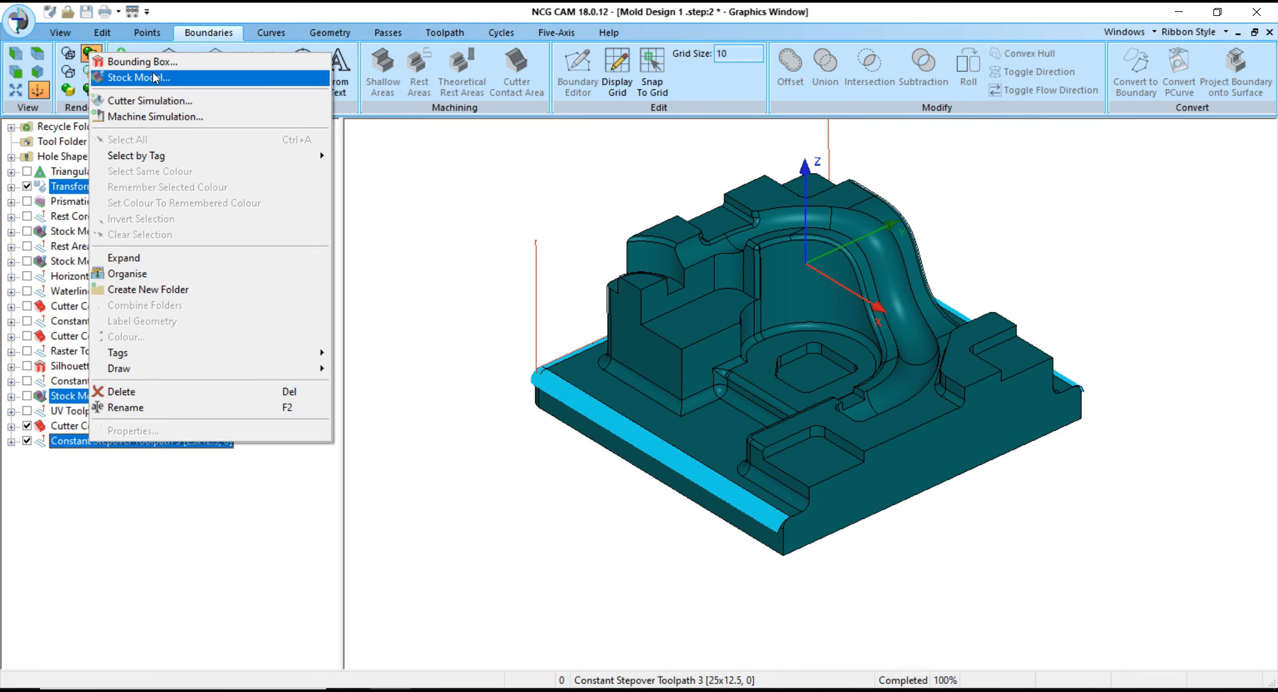
left_click(157, 101)
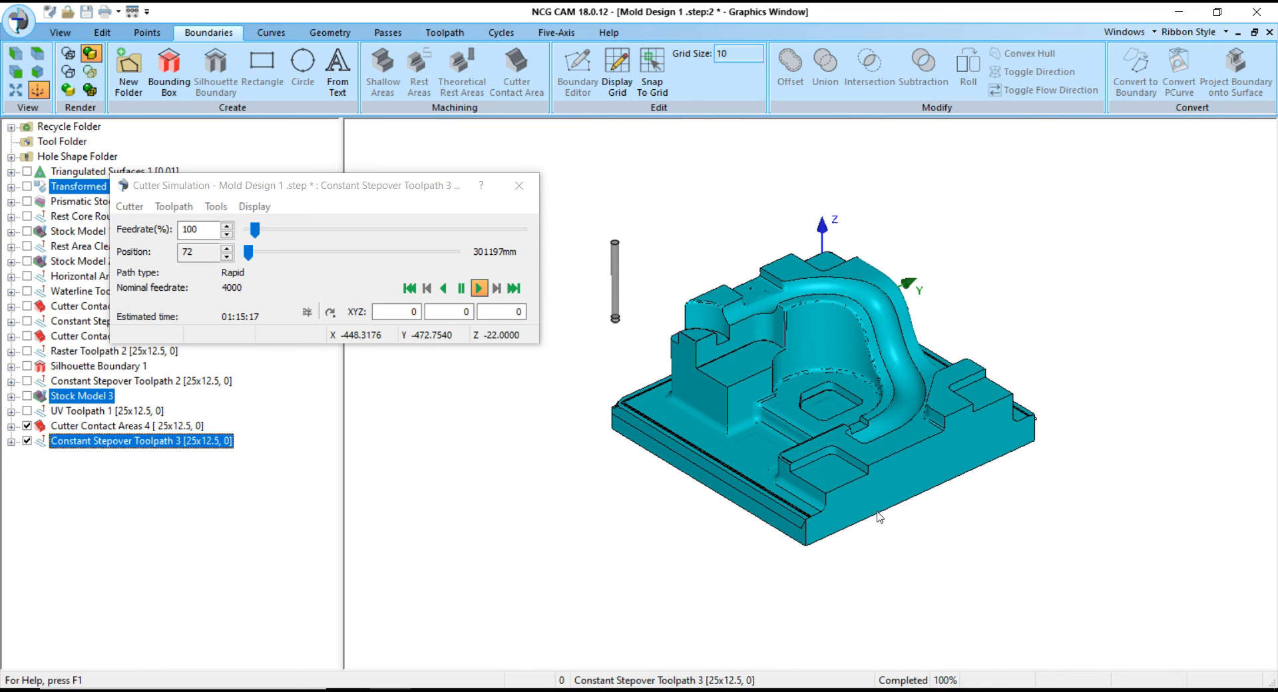
left_click_drag(255, 230, 523, 231)
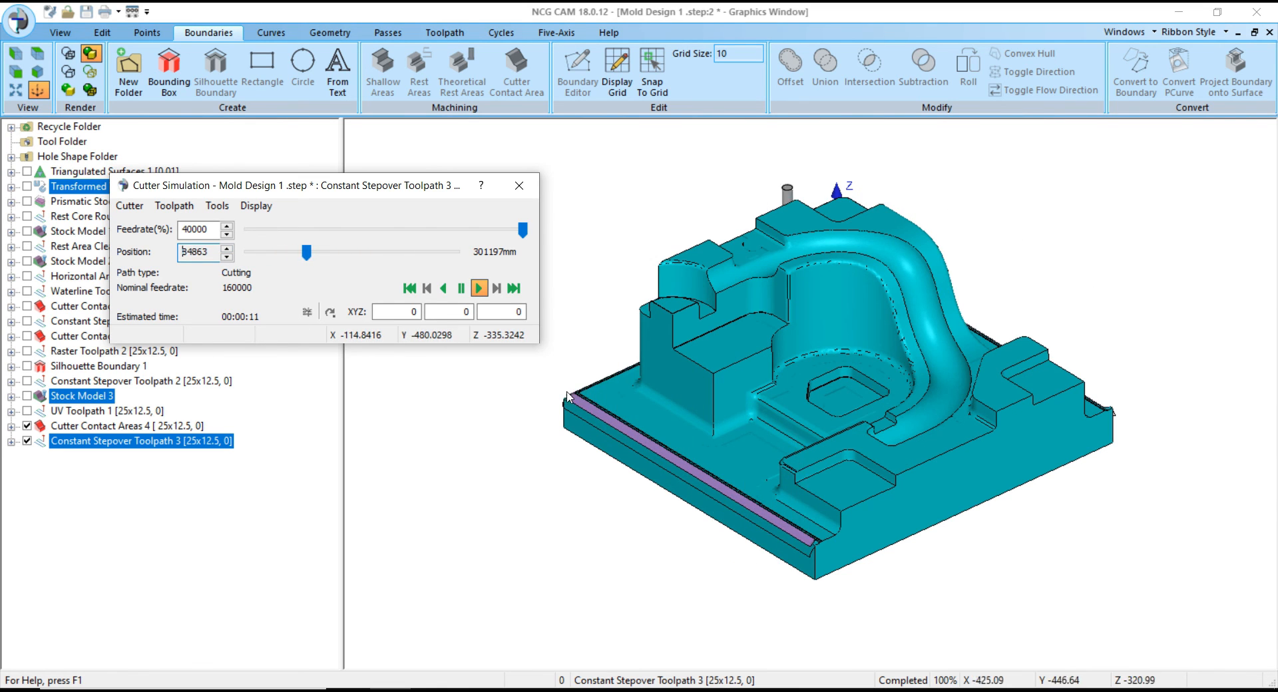
- Follow the simulated cut along the base's rounded outer edges, examine the machined corner, and close the simulation
scroll(748, 560, "up", 5)
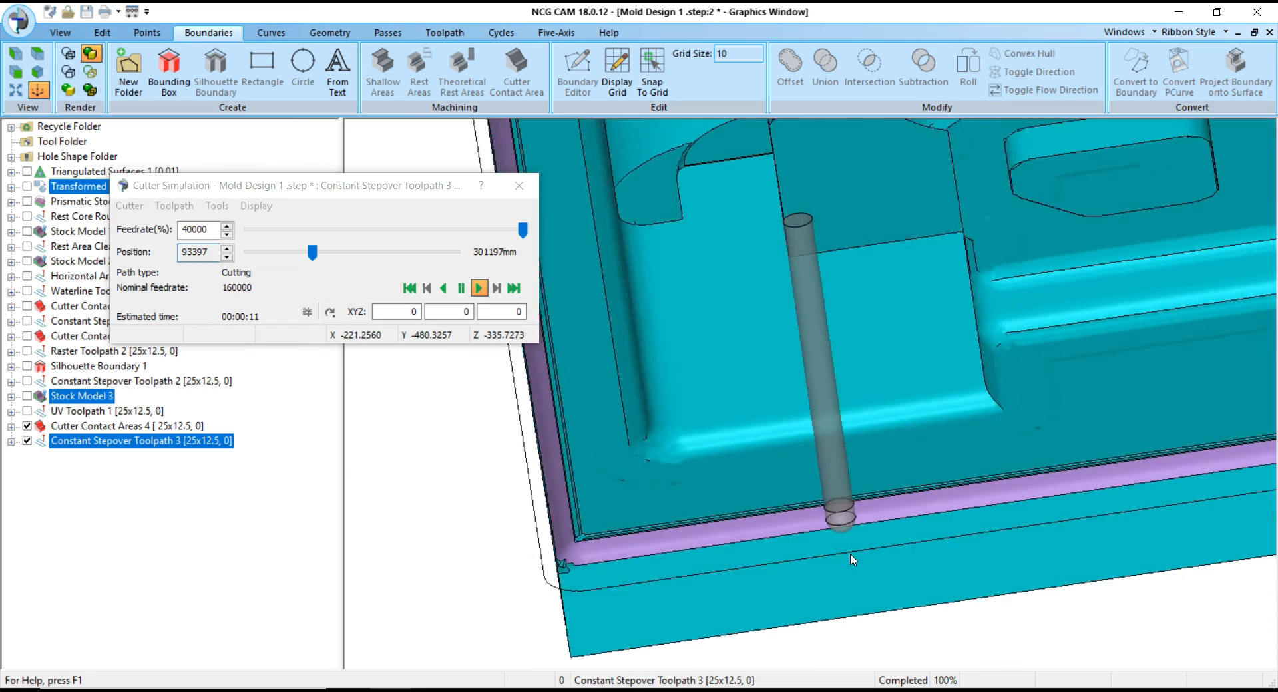
middle_click_drag(853, 561, 907, 559)
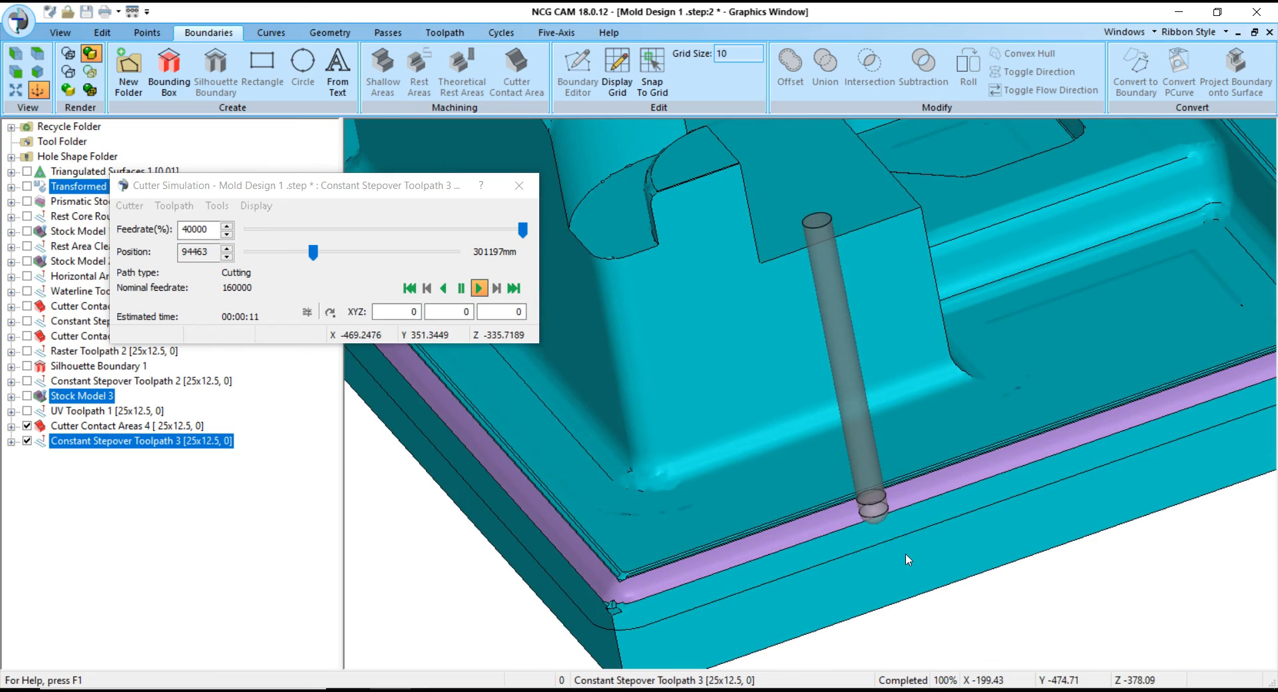
middle_click_drag(686, 471, 761, 456)
scroll(948, 506, "down", 2)
scroll(947, 505, "down", 4)
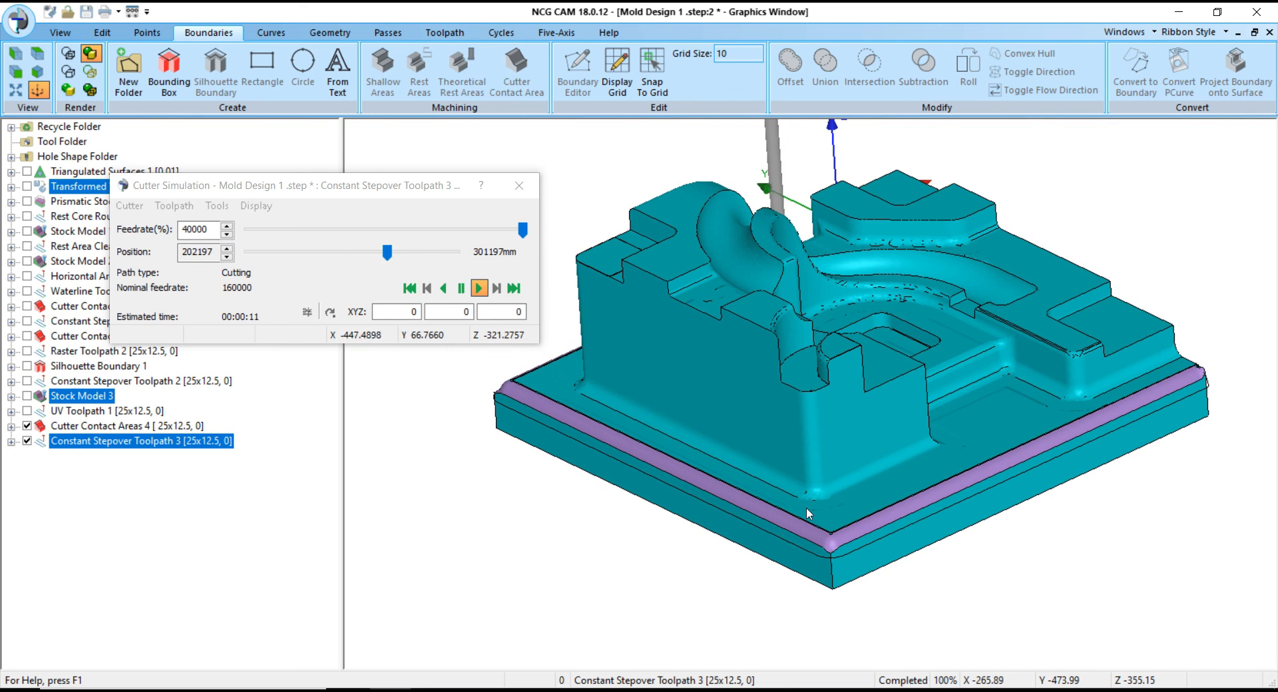
scroll(790, 465, "down", 3)
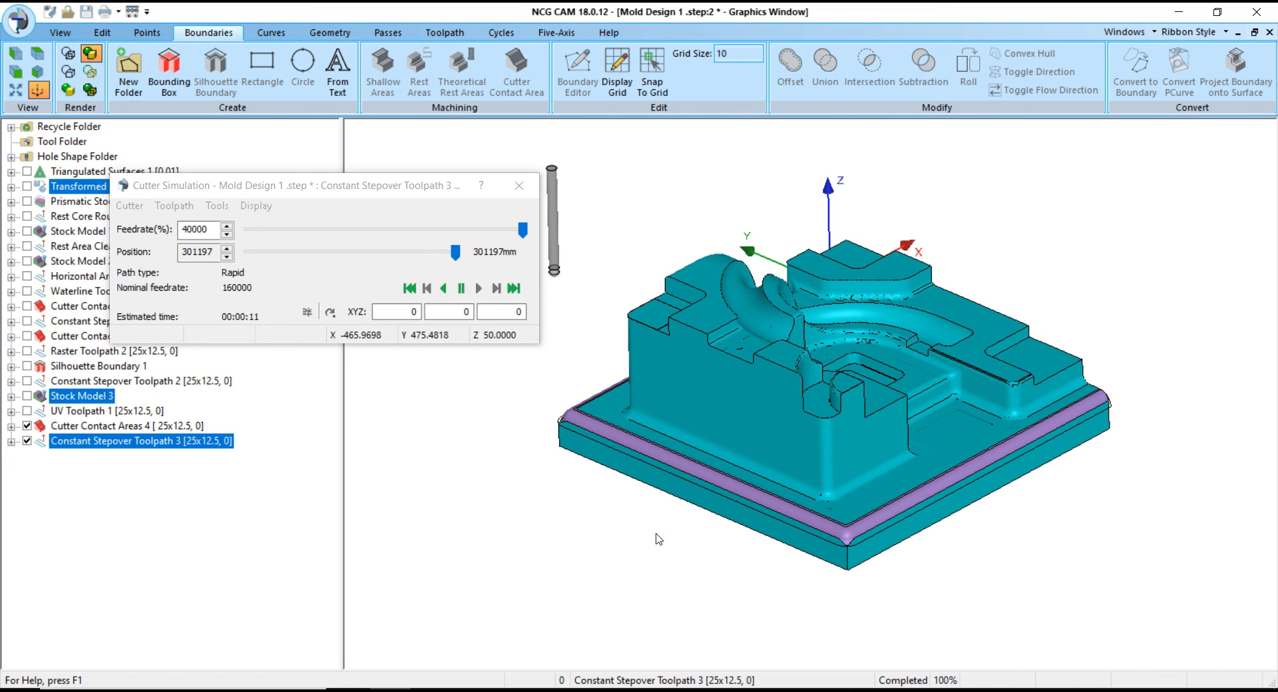
middle_click_drag(655, 535, 992, 533)
scroll(818, 539, "up", 10)
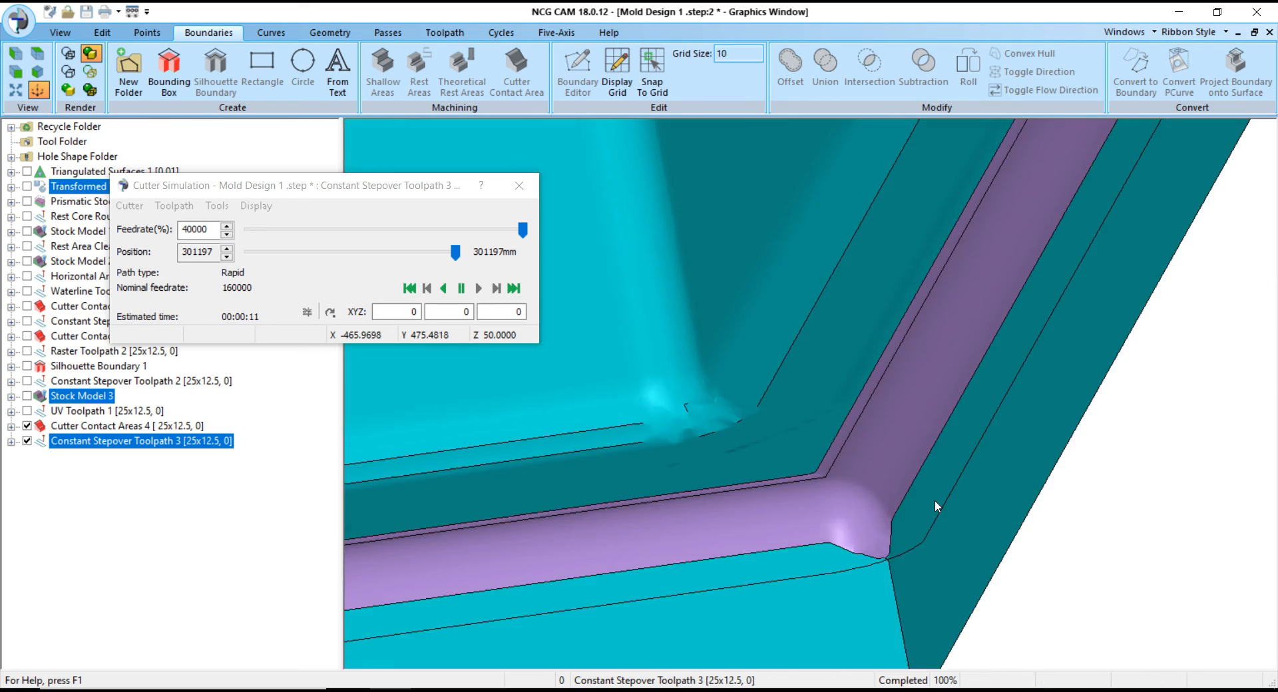
middle_click_drag(934, 501, 712, 402)
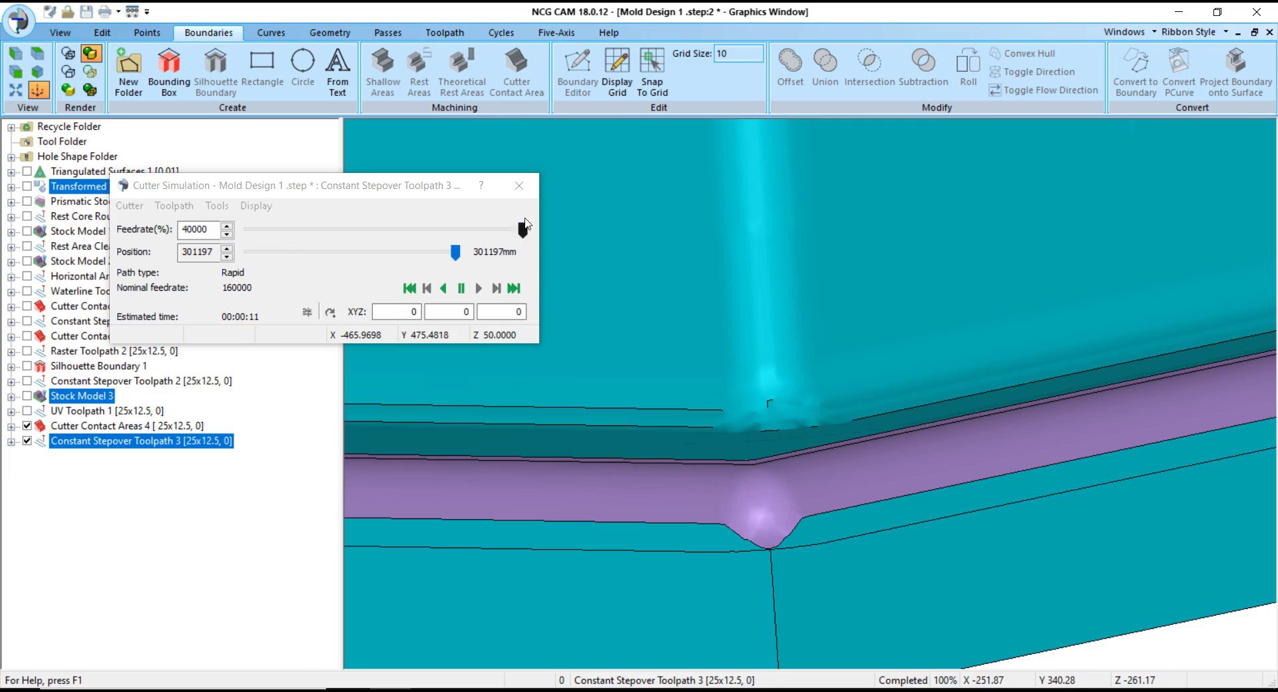
left_click(527, 193)
- Hide Transformed Triangulated Surfaces 1 and examine the passes and links of Constant Stepover Toolpath 3 around the base's corner
scroll(754, 447, "down", 5)
middle_click_drag(750, 477, 779, 552)
scroll(635, 559, "up", 2)
scroll(635, 559, "up", 6)
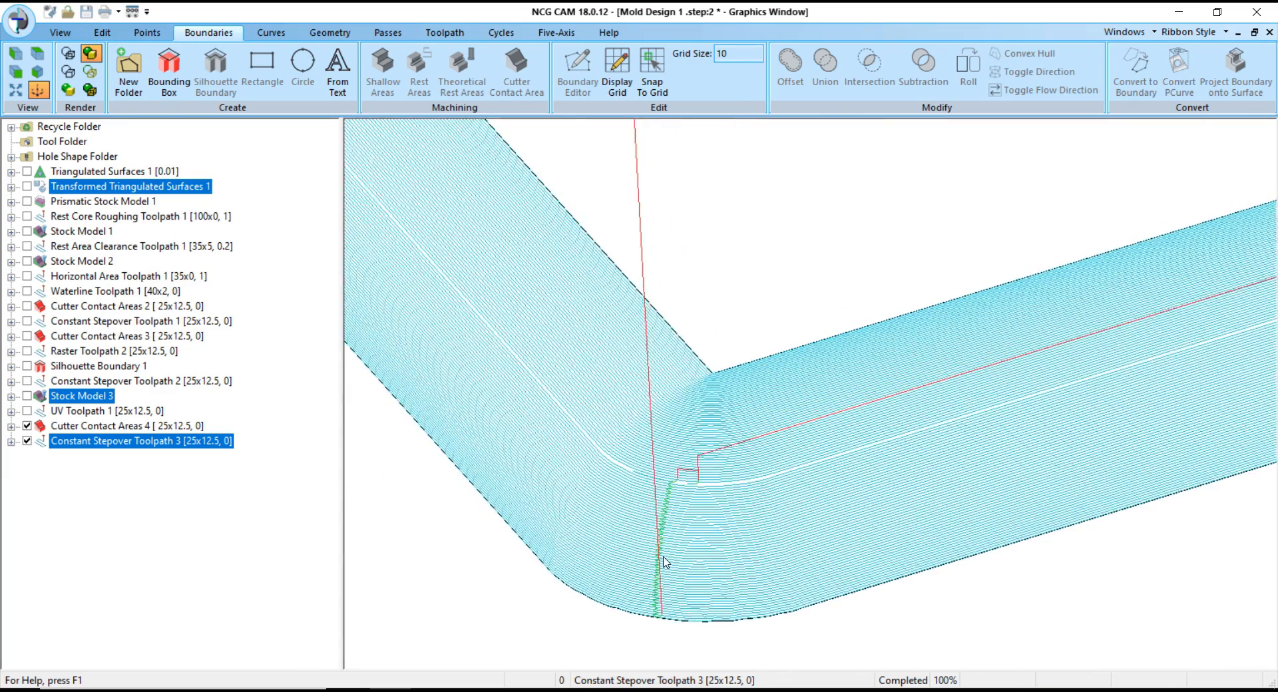
middle_click_drag(578, 546, 454, 512)
scroll(454, 400, "down", 5)
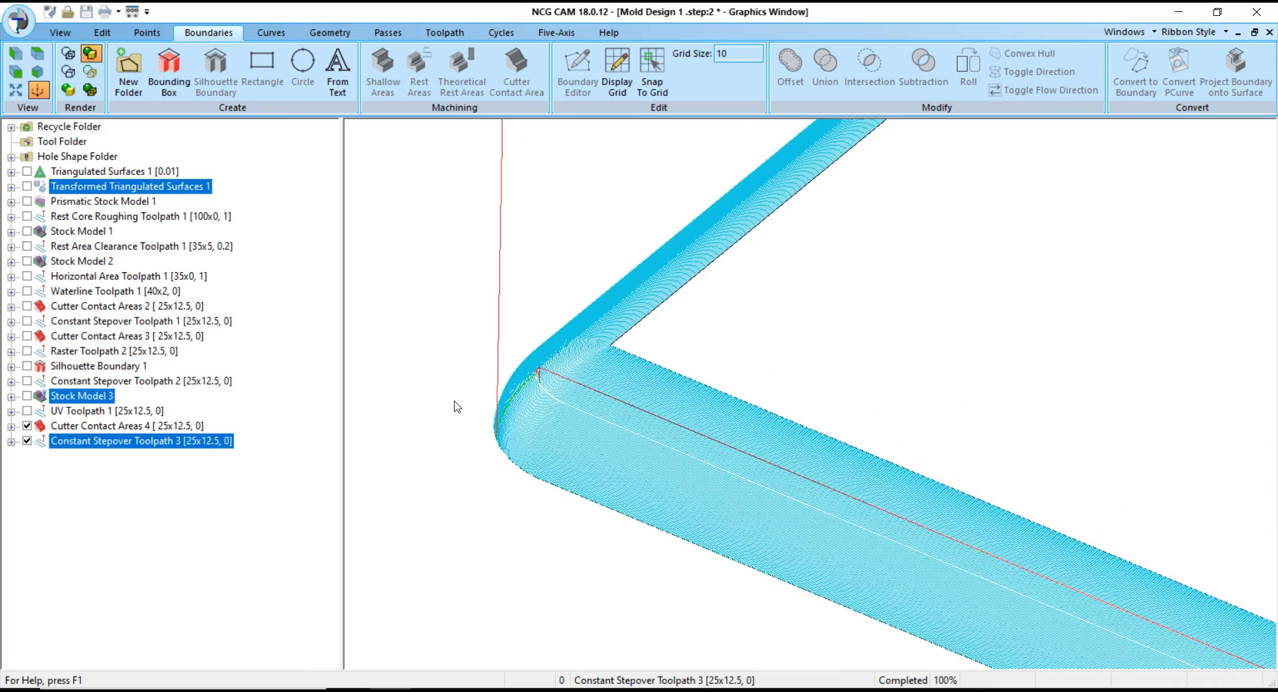
scroll(490, 447, "up", 5)
scroll(493, 427, "down", 5)
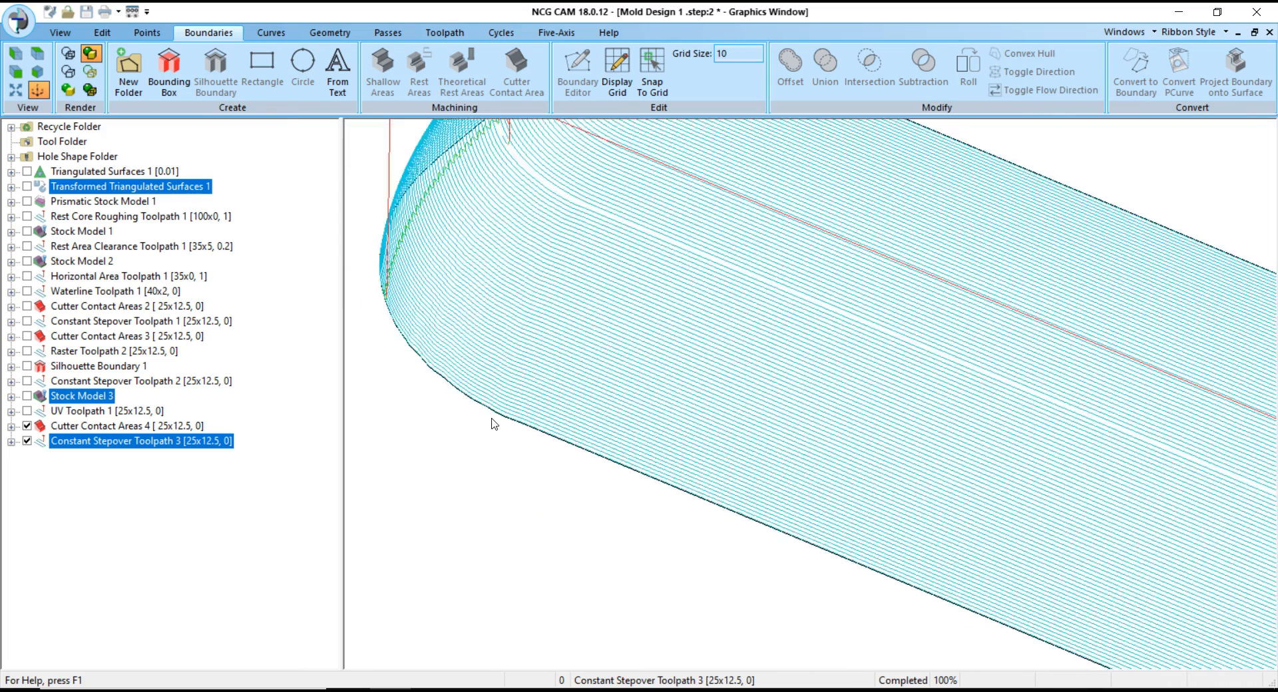
scroll(541, 370, "down", 4)
middle_click_drag(977, 594, 672, 493)
- Hide Constant Stepover Toolpath 3 and Cutter Contact Areas 4, and display only Transformed Triangulated Surfaces 1
left_click(28, 441)
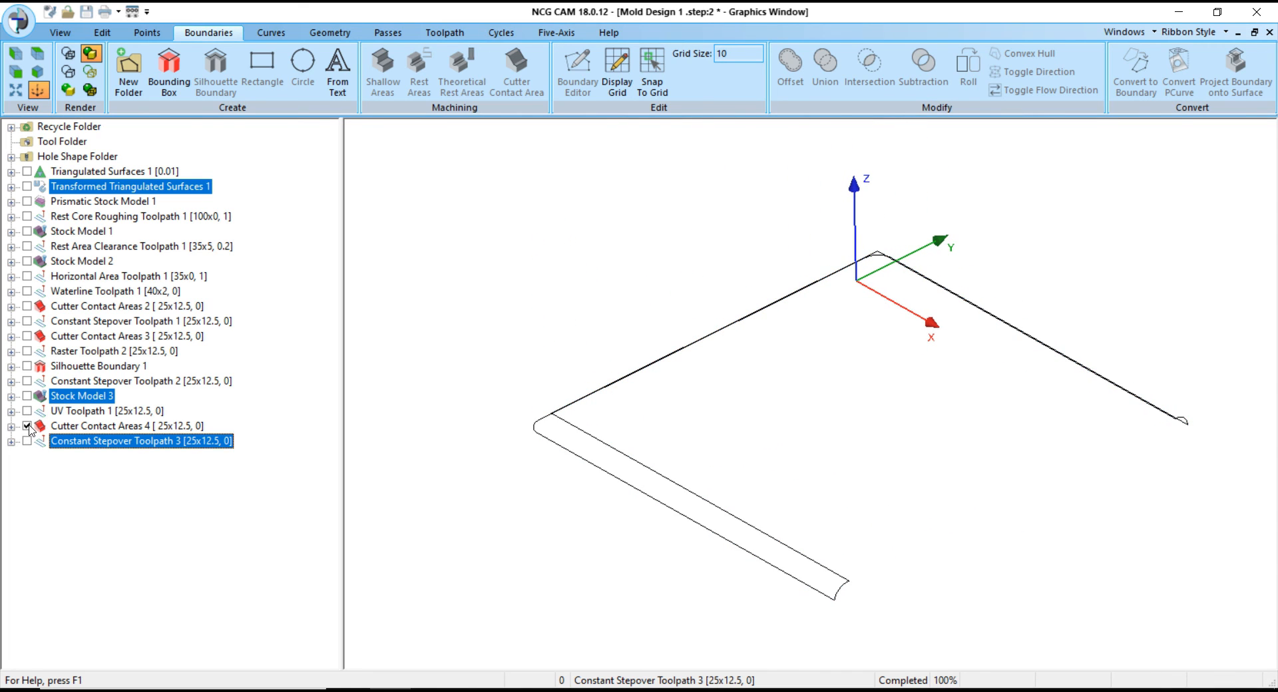
left_click(27, 426)
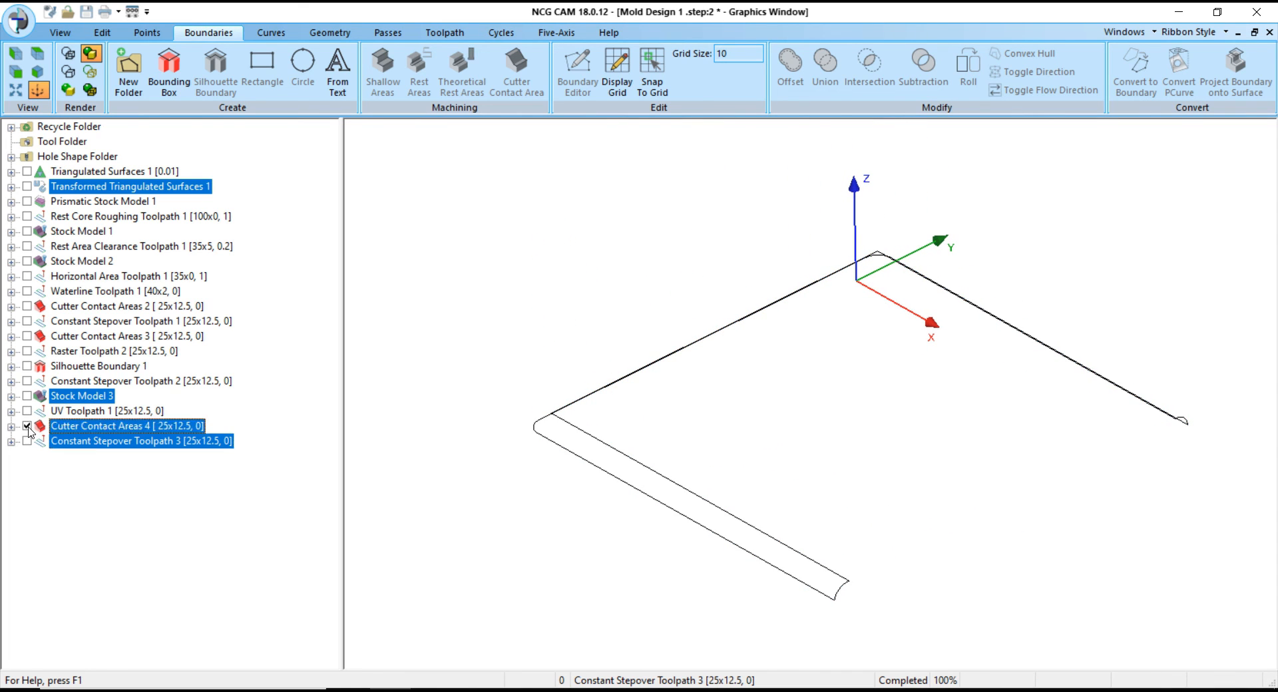
left_click(76, 191)
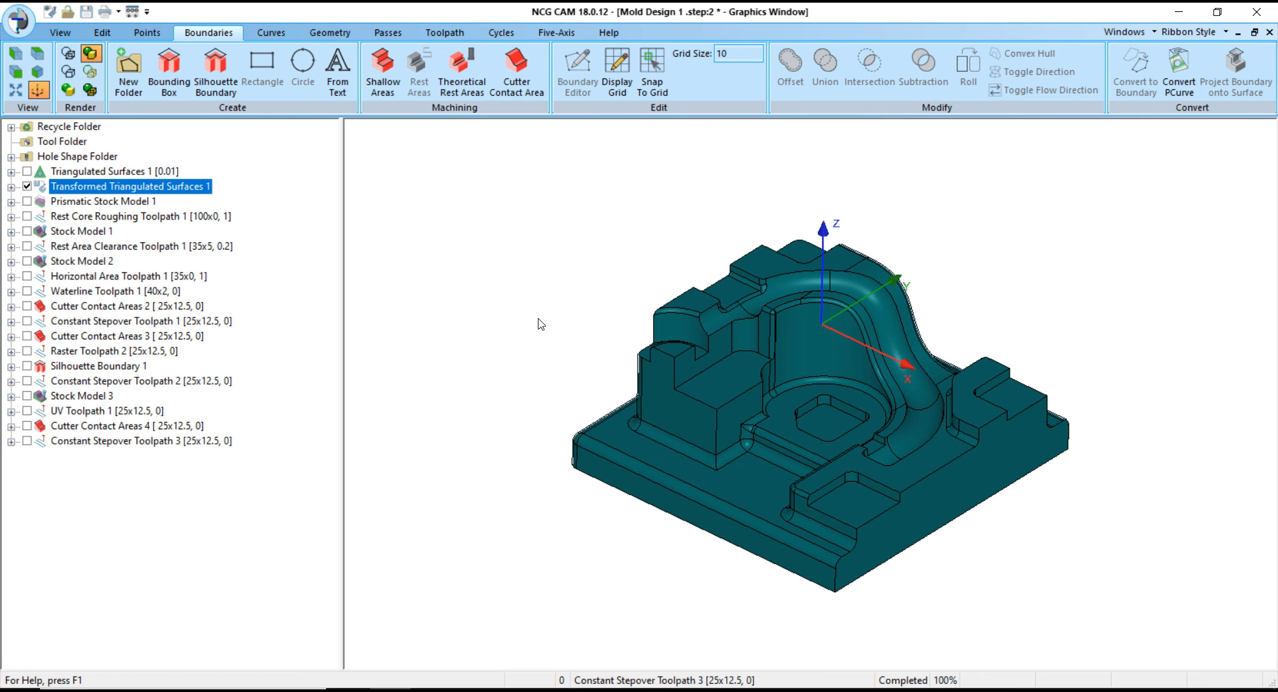
middle_click_drag(556, 366, 577, 369)
scroll(912, 503, "up", 2)
middle_click_drag(744, 442, 527, 279)
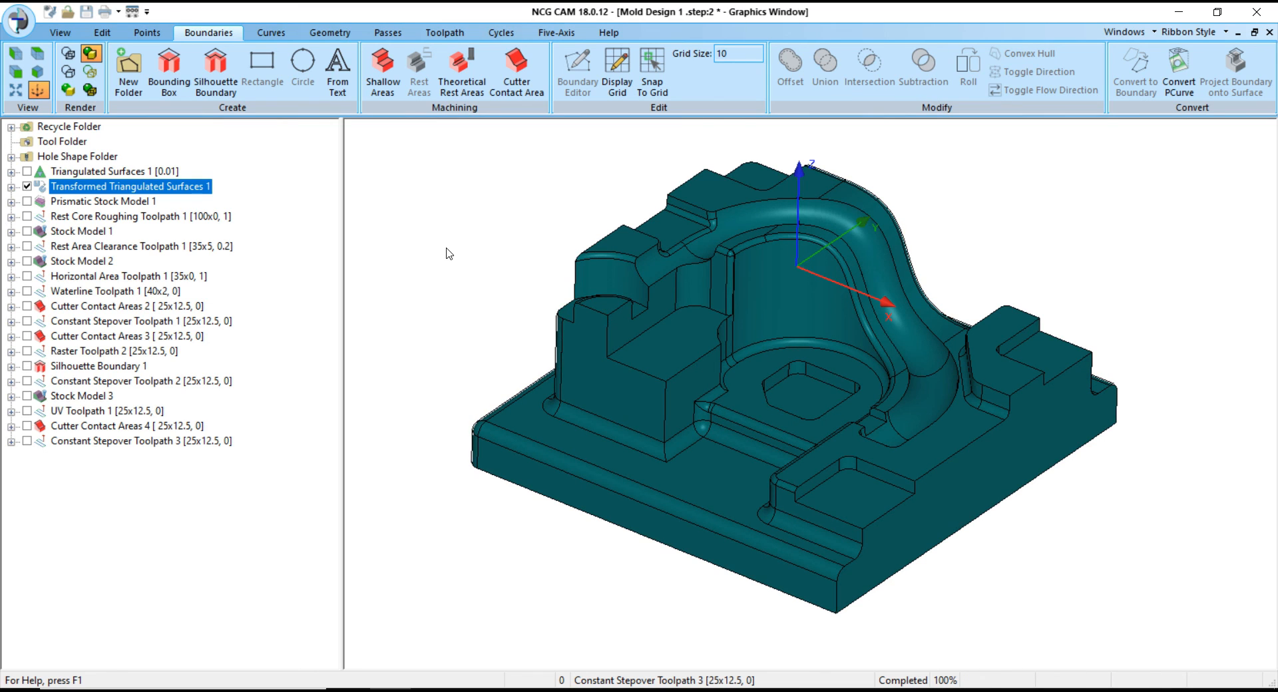
left_click(88, 291)
left_click(81, 172)
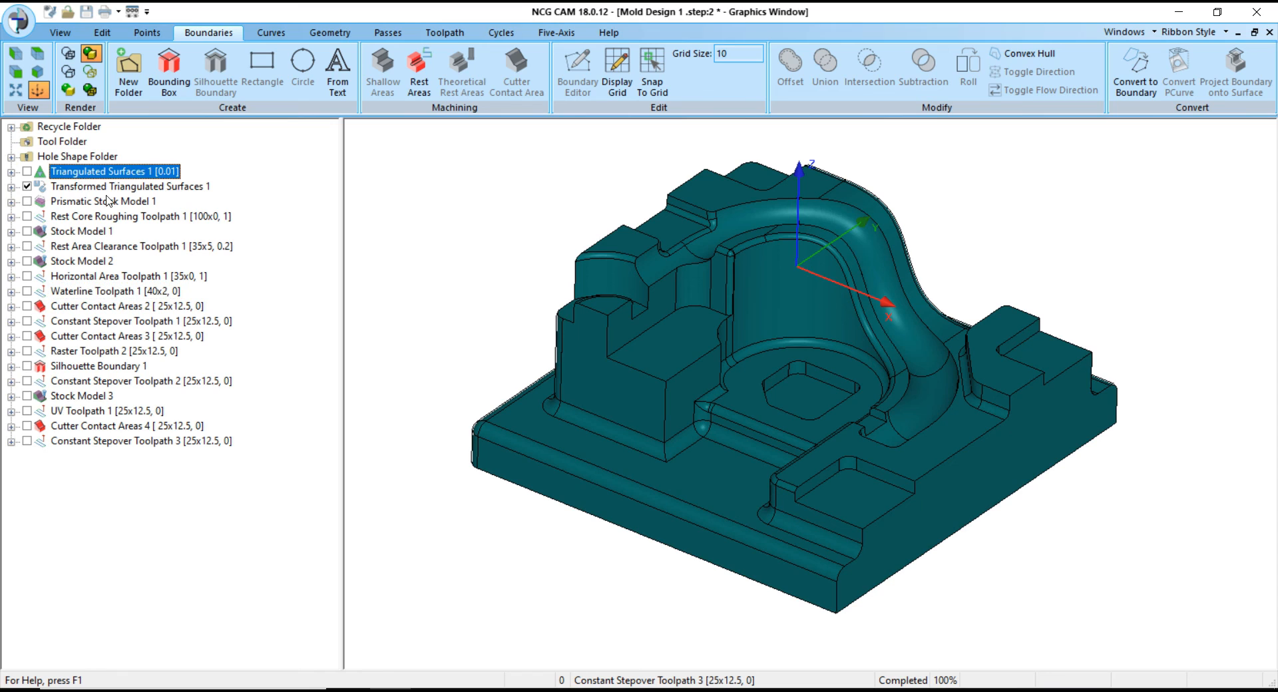
left_click(105, 187)
left_click(104, 177)
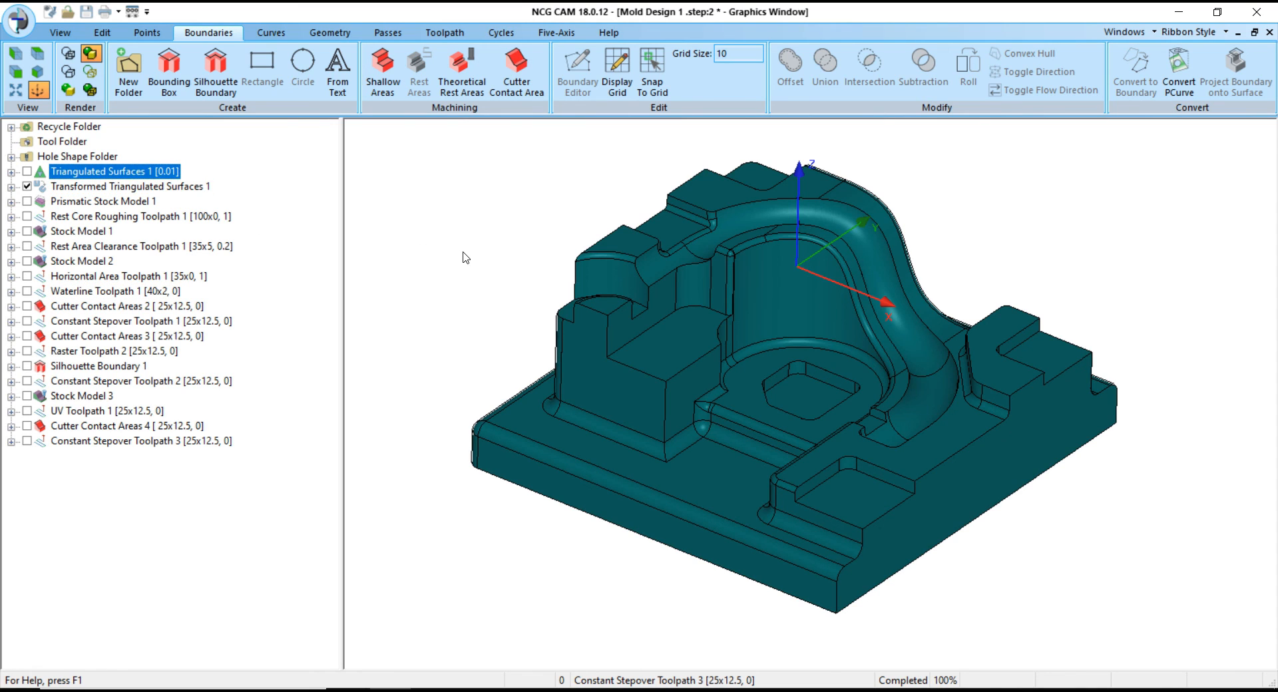